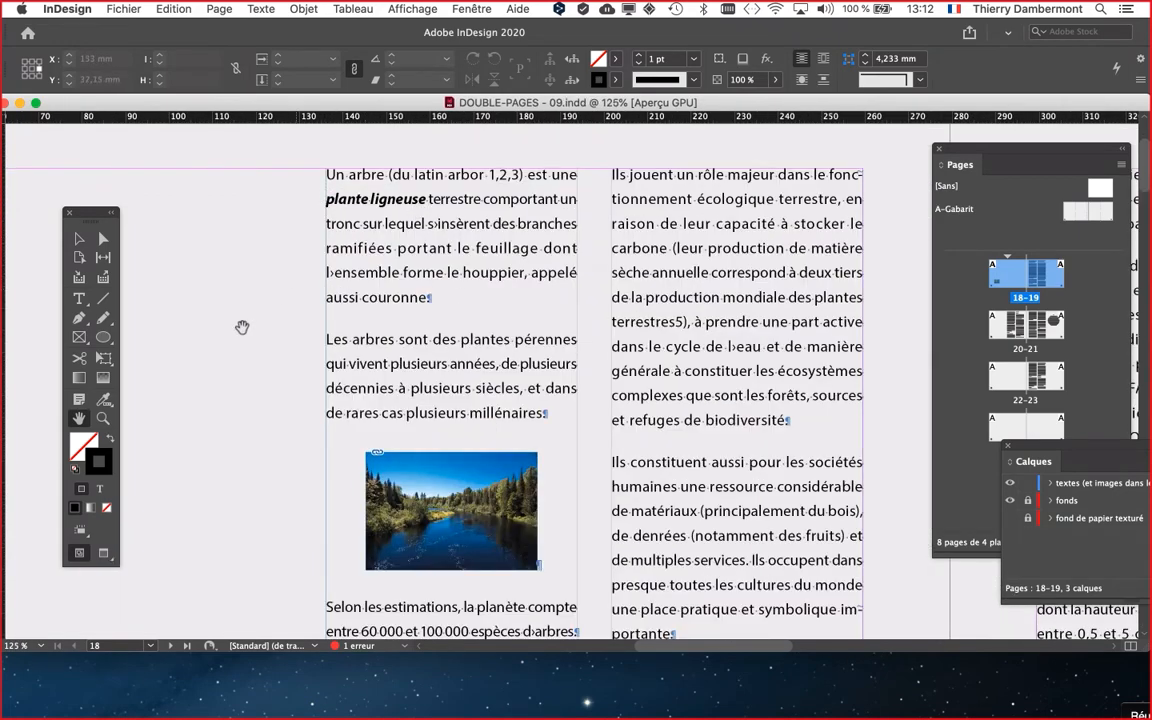
Insert an empty paragraph above the paragraph beginning "Les arbres sont des plantes pérennes"
scroll(383, 220, up, 3)
scroll(383, 220, right, 3)
drag(385, 288, 381, 300)
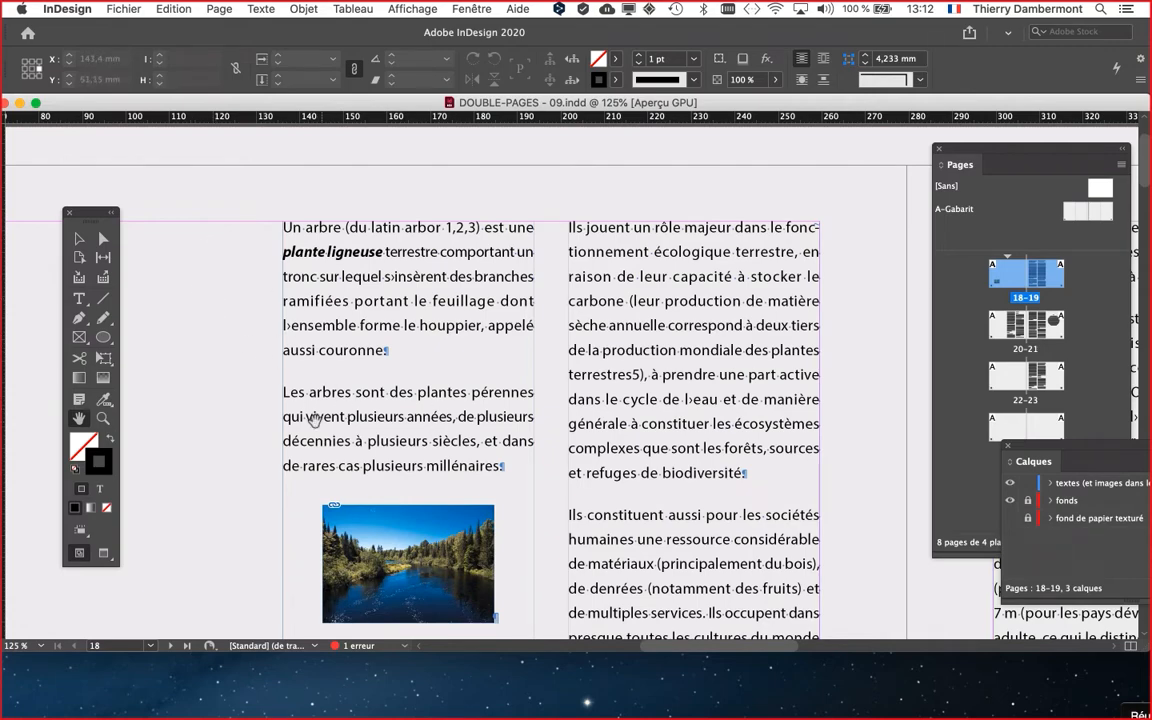
drag(318, 407, 311, 373)
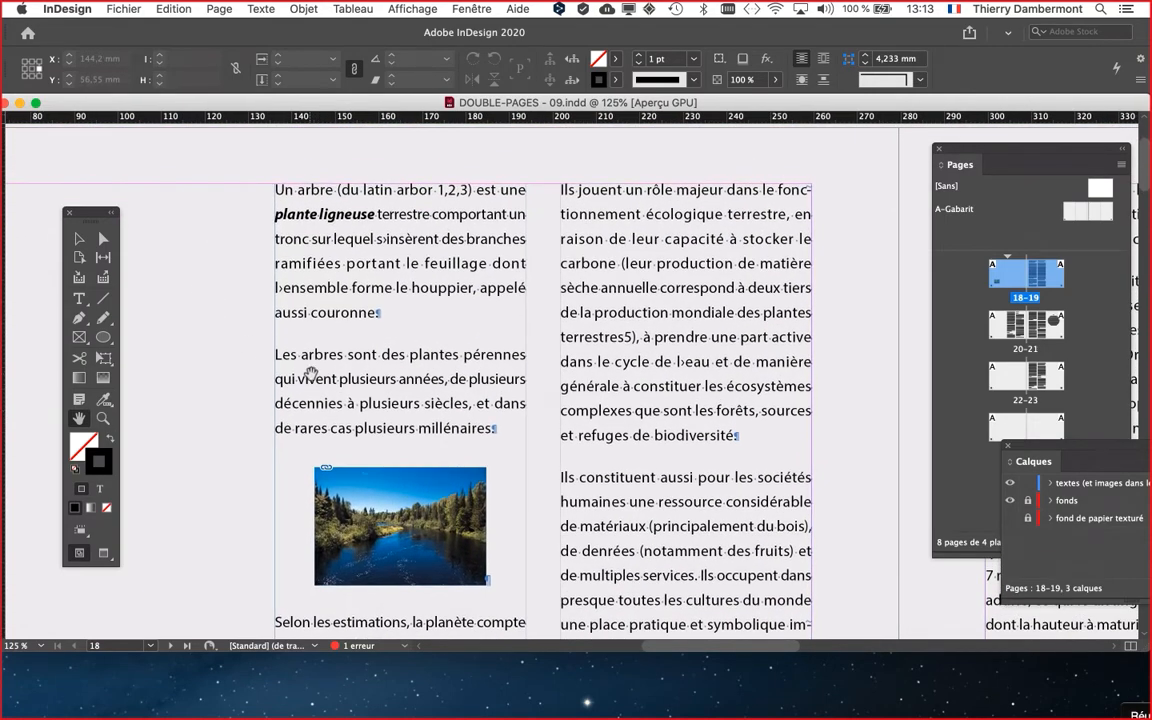
click(79, 298)
click(281, 357)
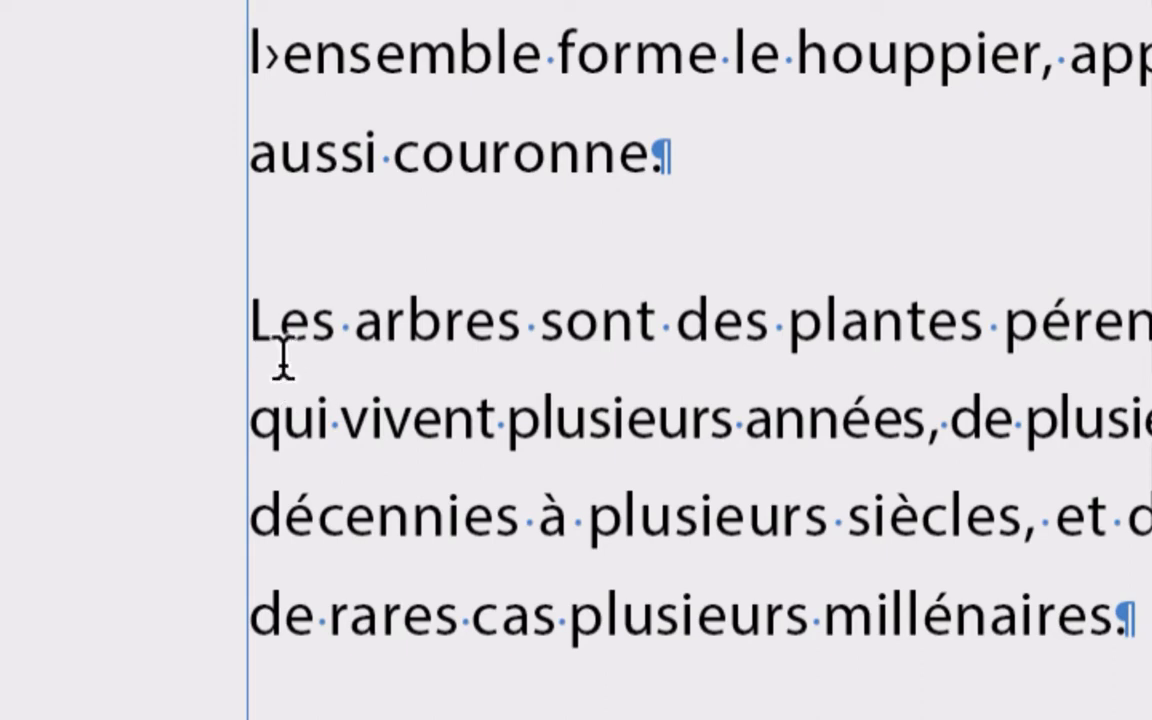
key(Return)
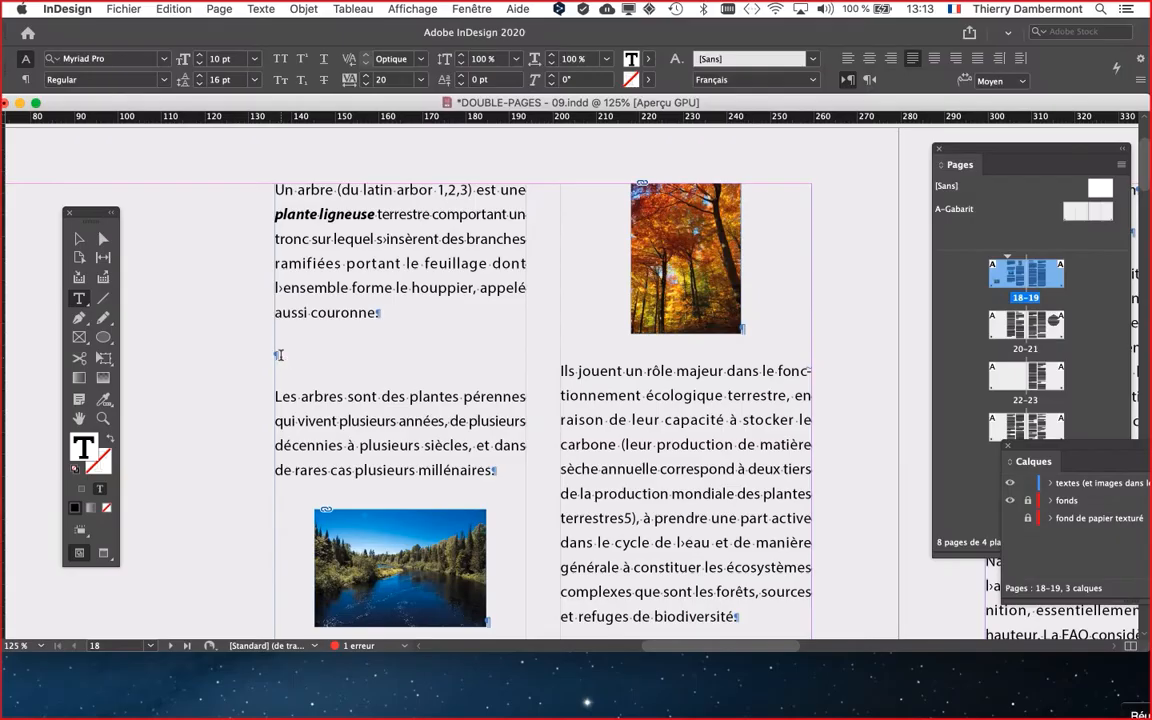
Apply the paragraph style "titre de second niveau ENFANT DE CORPS DU TEXTE" to the new empty paragraph
click(1007, 446)
click(261, 9)
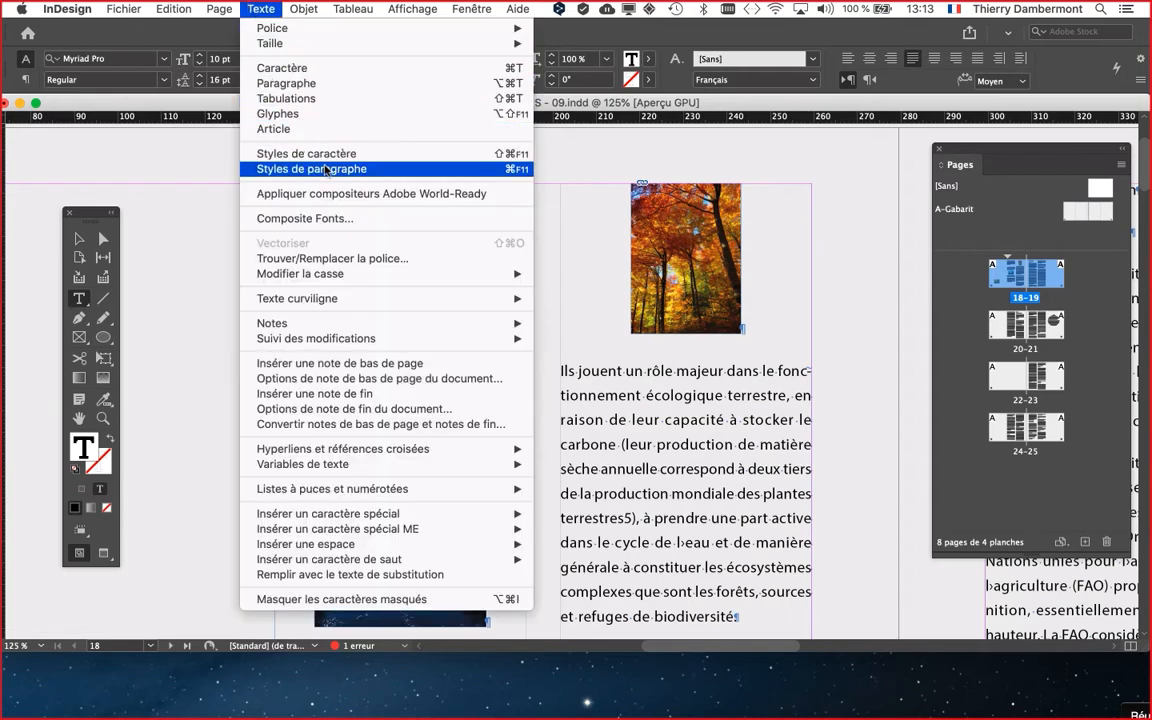
click(285, 160)
drag(760, 538, 578, 207)
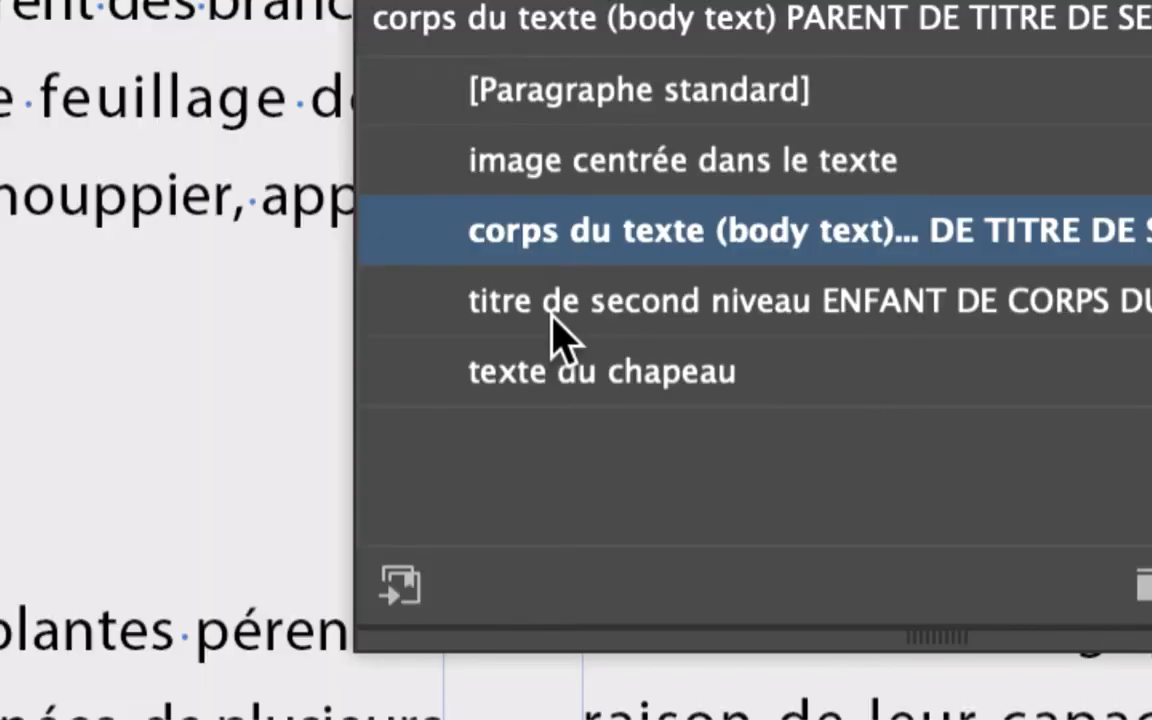
click(553, 300)
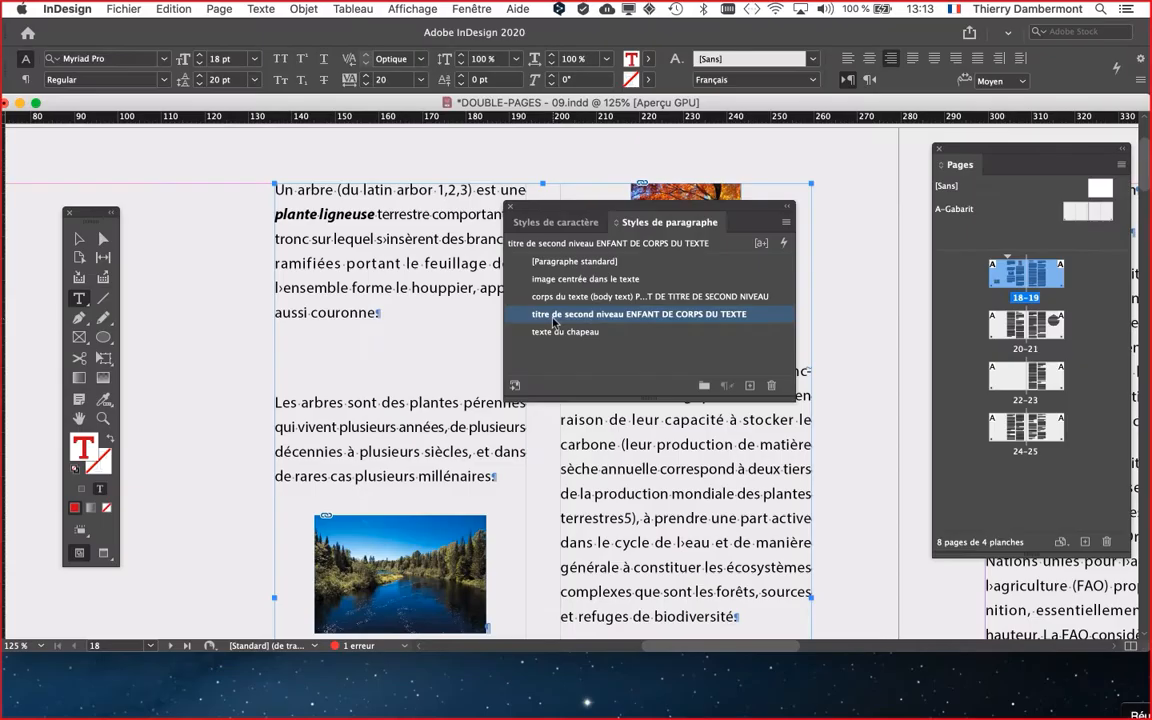
Enter the second-level heading "Les arbres africains" in the styled empty paragraph and leave text editing
drag(581, 211, 744, 160)
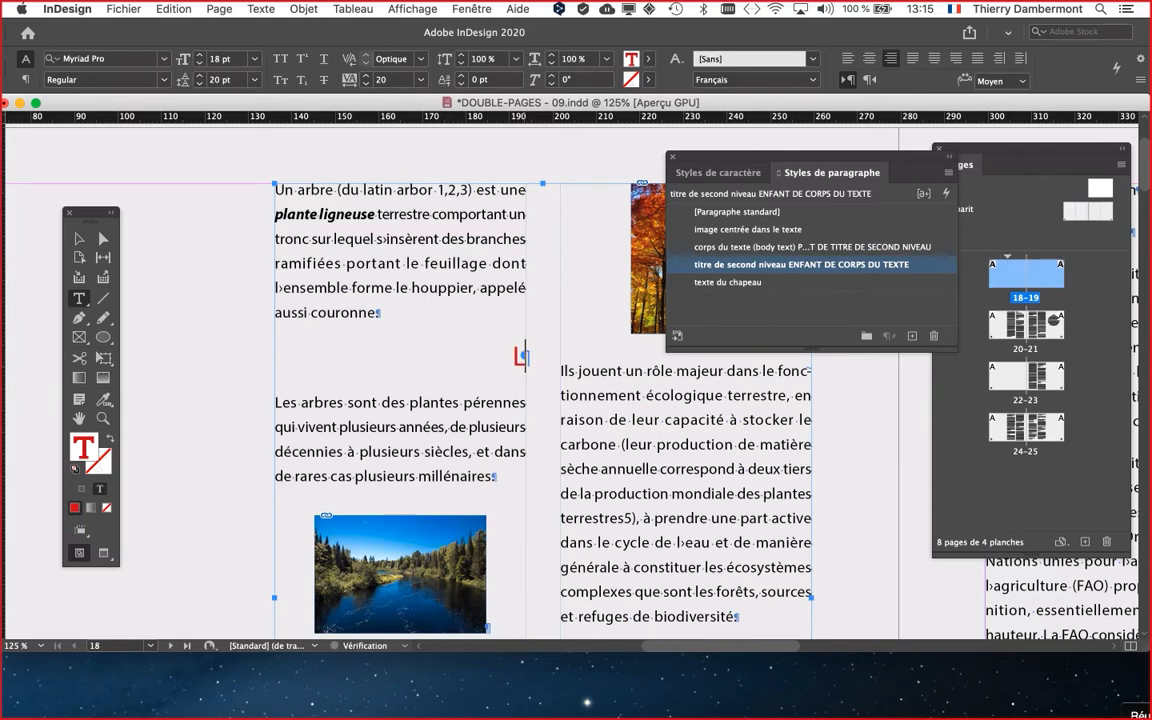
text(es abres a)
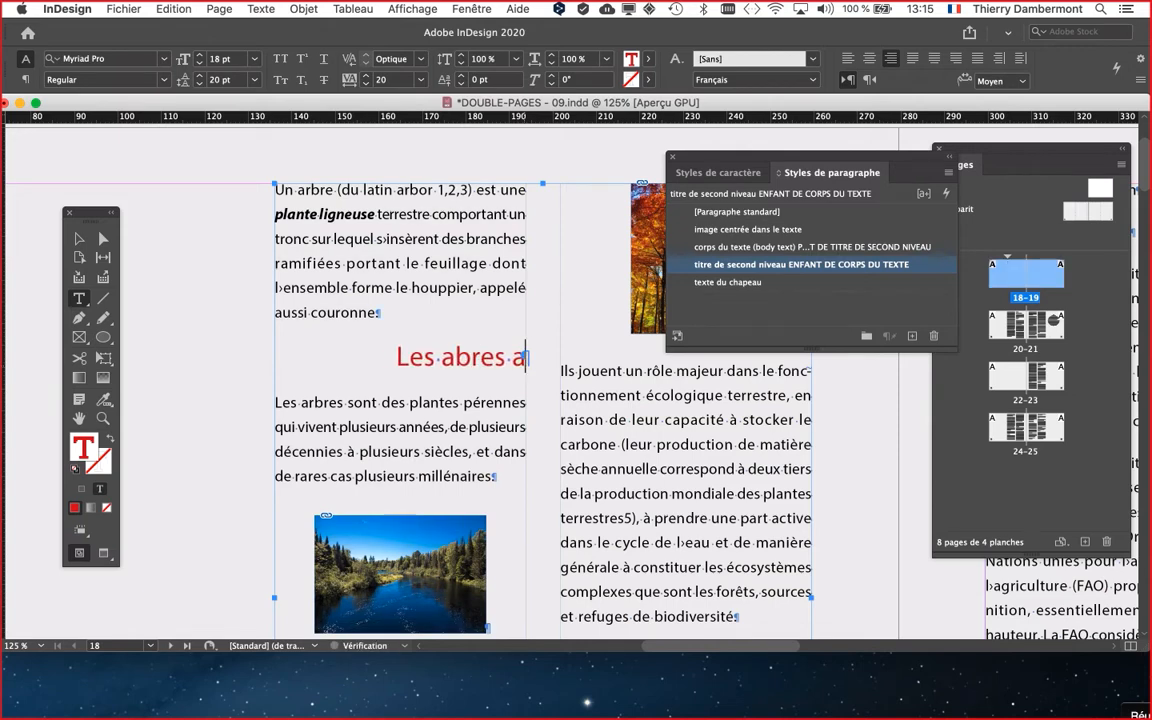
text(fricains)
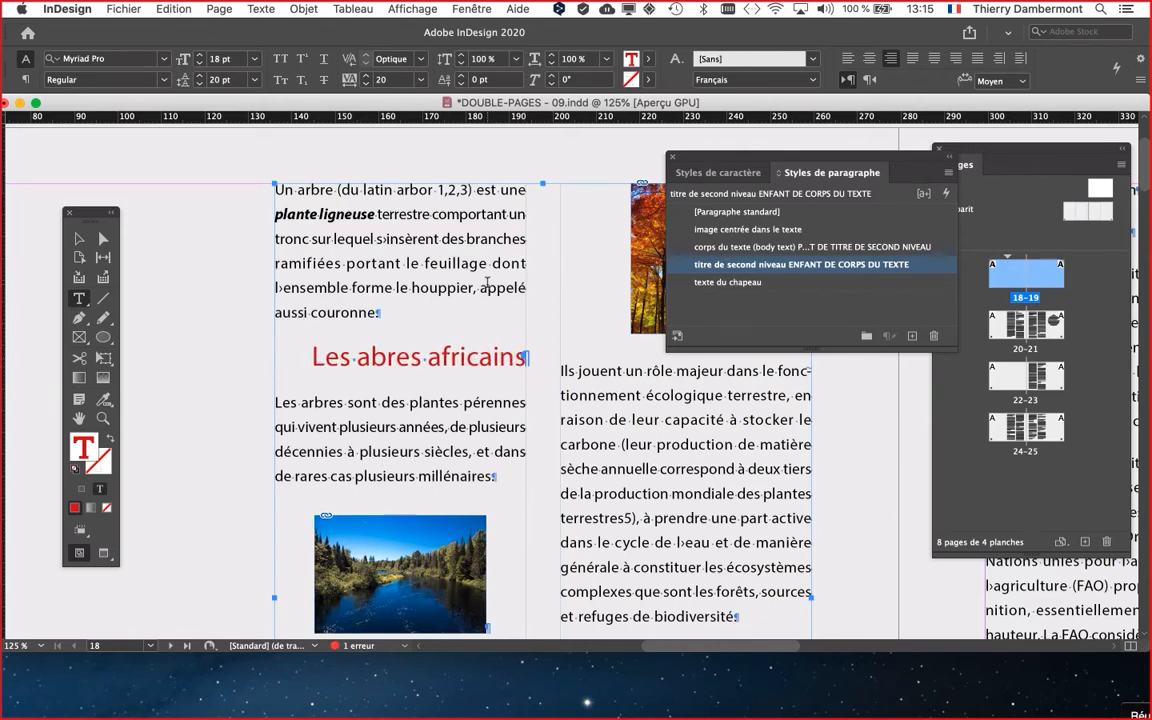
click(371, 357)
text(r)
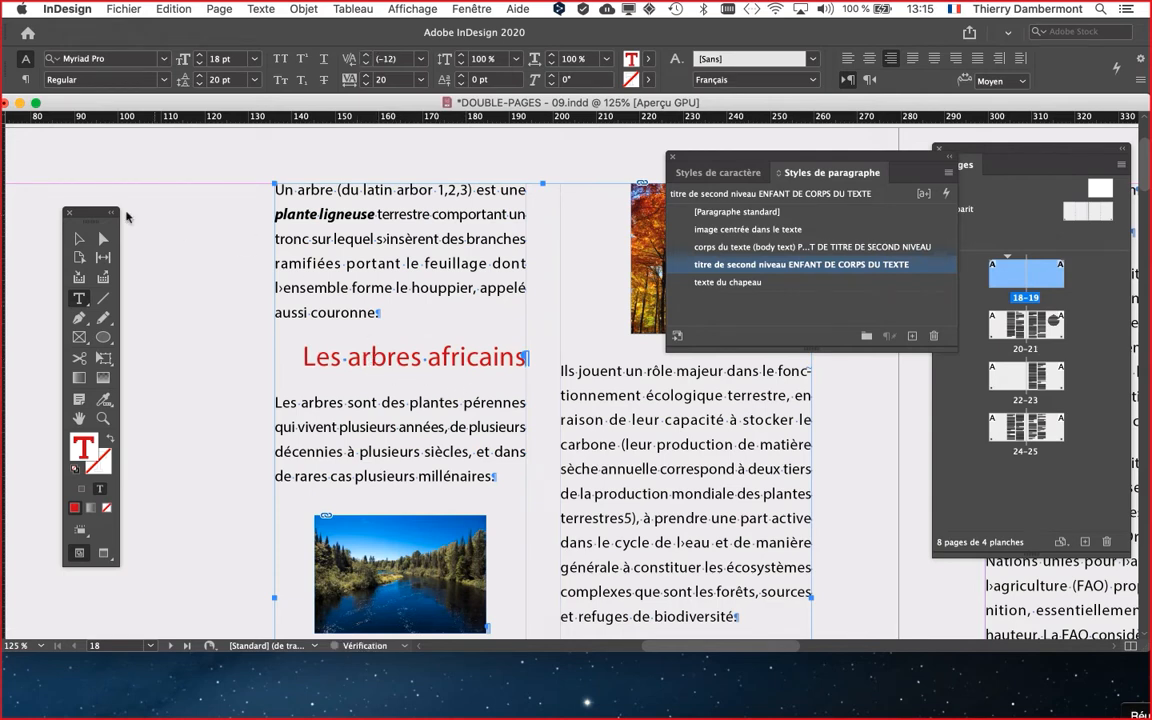
key(Escape)
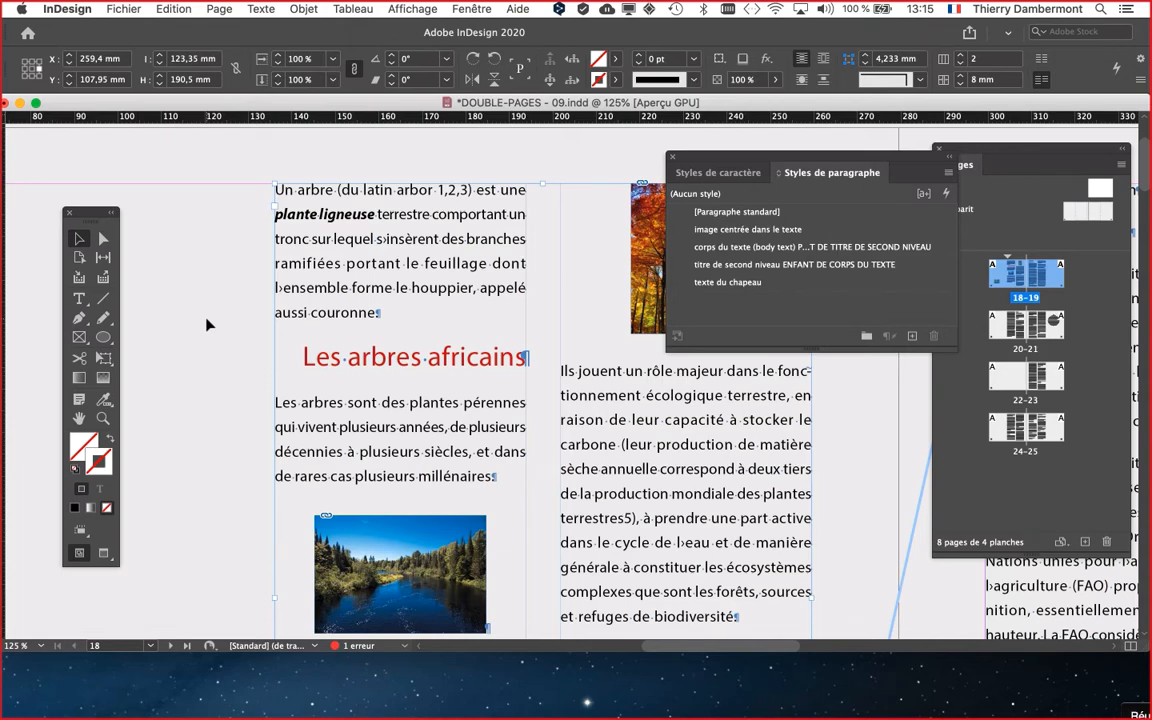
Look over the text columns and images around the "Les arbres africains" heading at a reduced zoom
drag(700, 158, 759, 178)
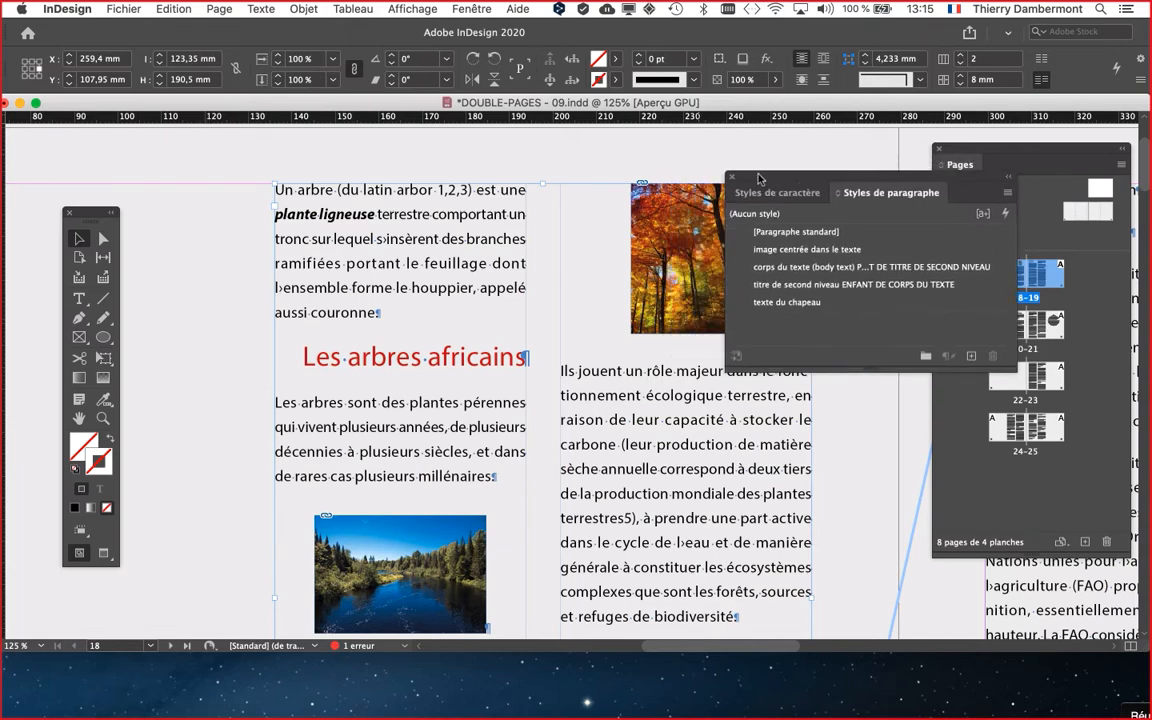
scroll(458, 362, up, 2)
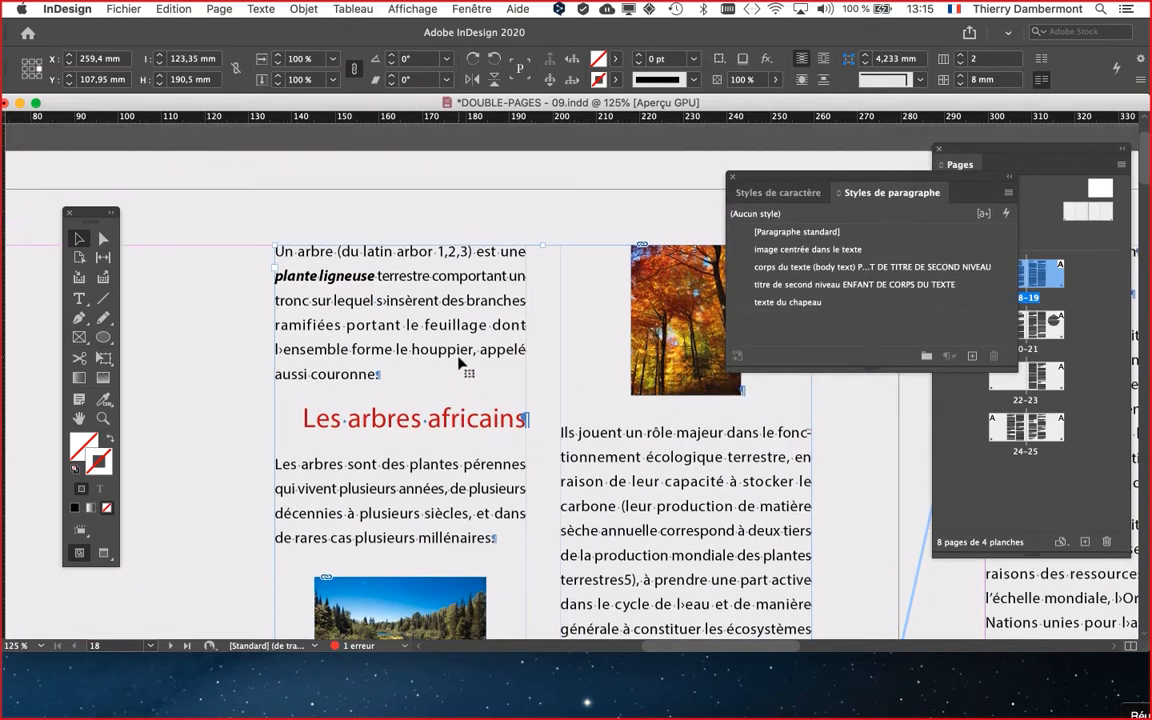
scroll(460, 362, down, 3)
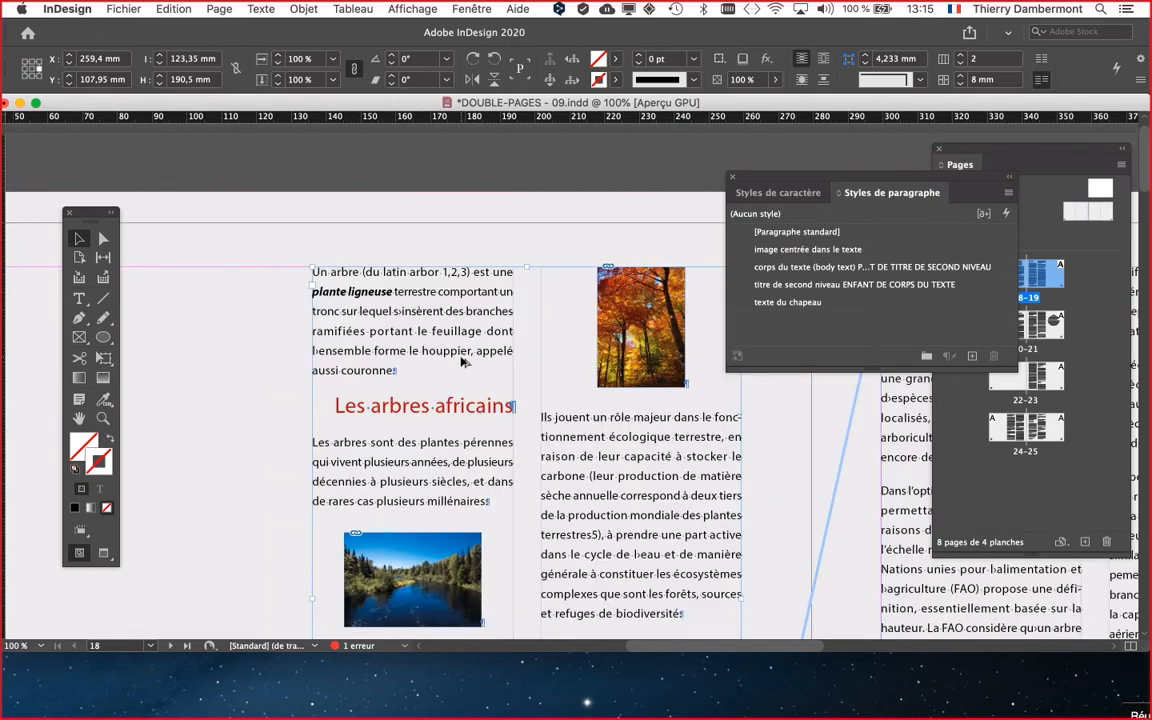
scroll(470, 372, down, 2)
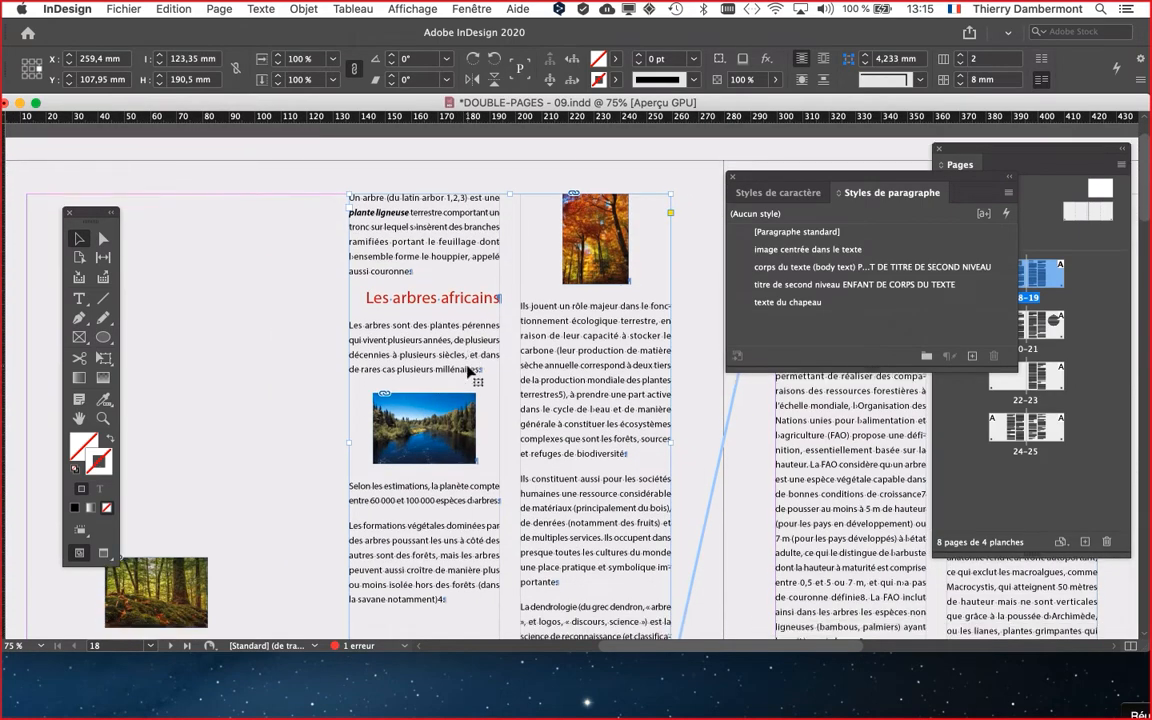
scroll(443, 562, down, 2)
scroll(447, 545, up, 3)
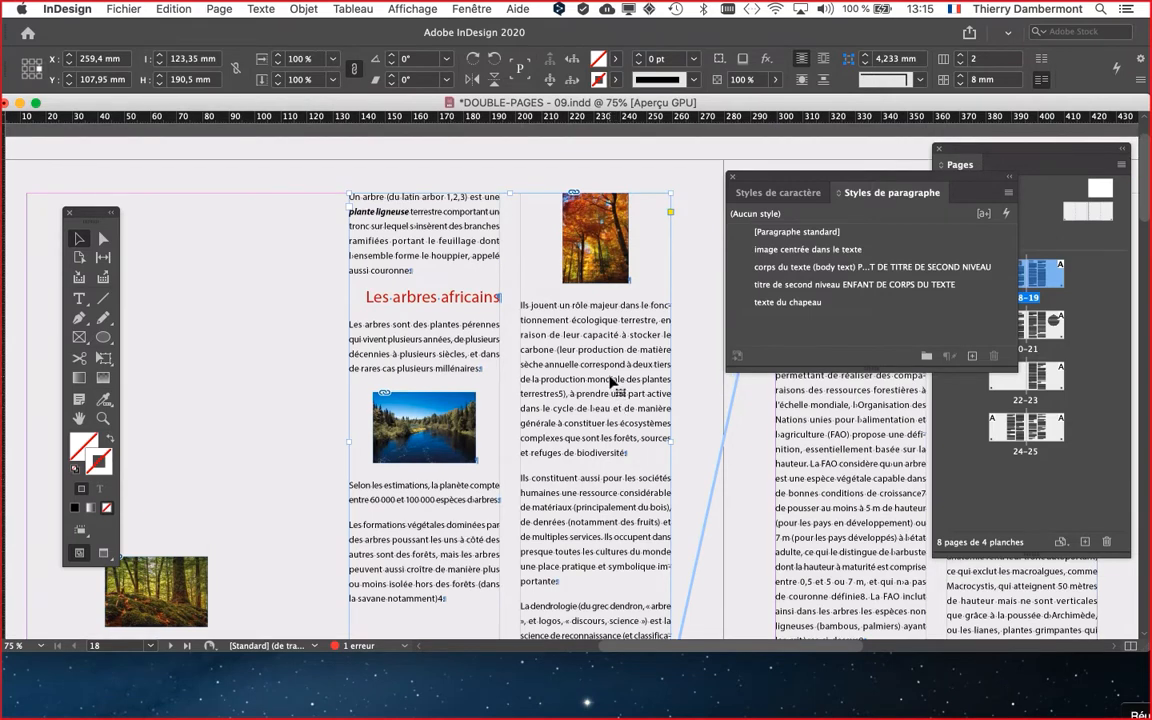
scroll(612, 383, down, 2)
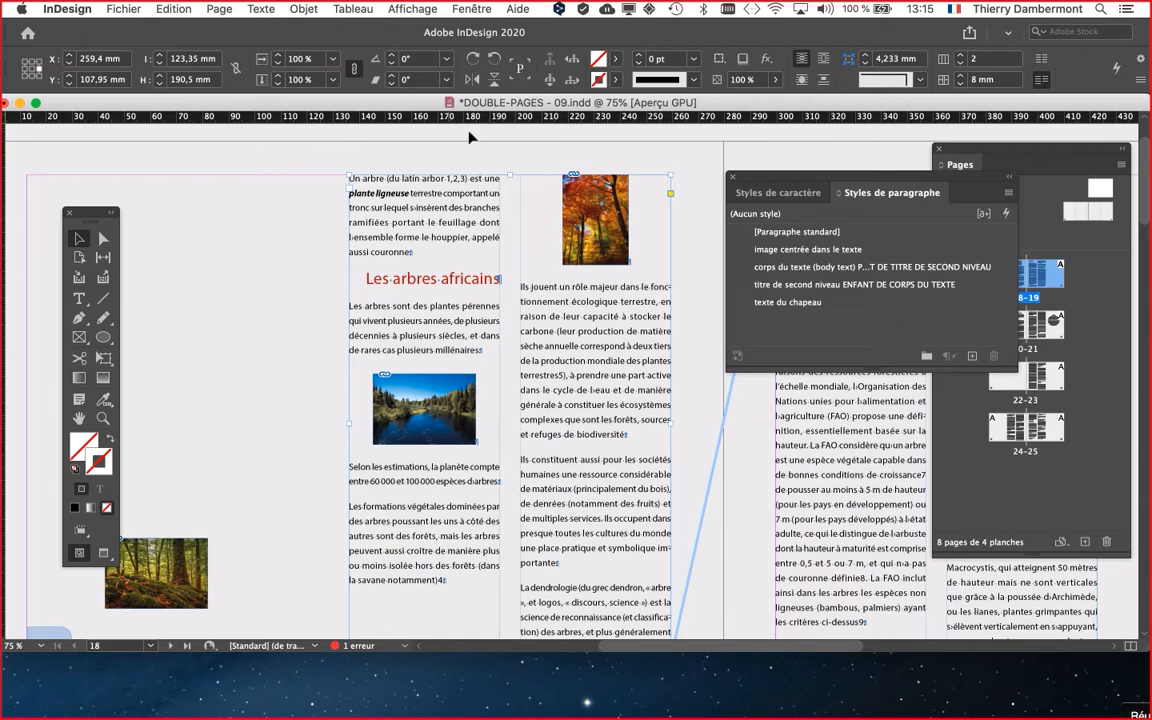
Insert an empty paragraph at the start of the text, above "Un arbre (du latin arbor 1,2,3)"
scroll(358, 187, up, 3)
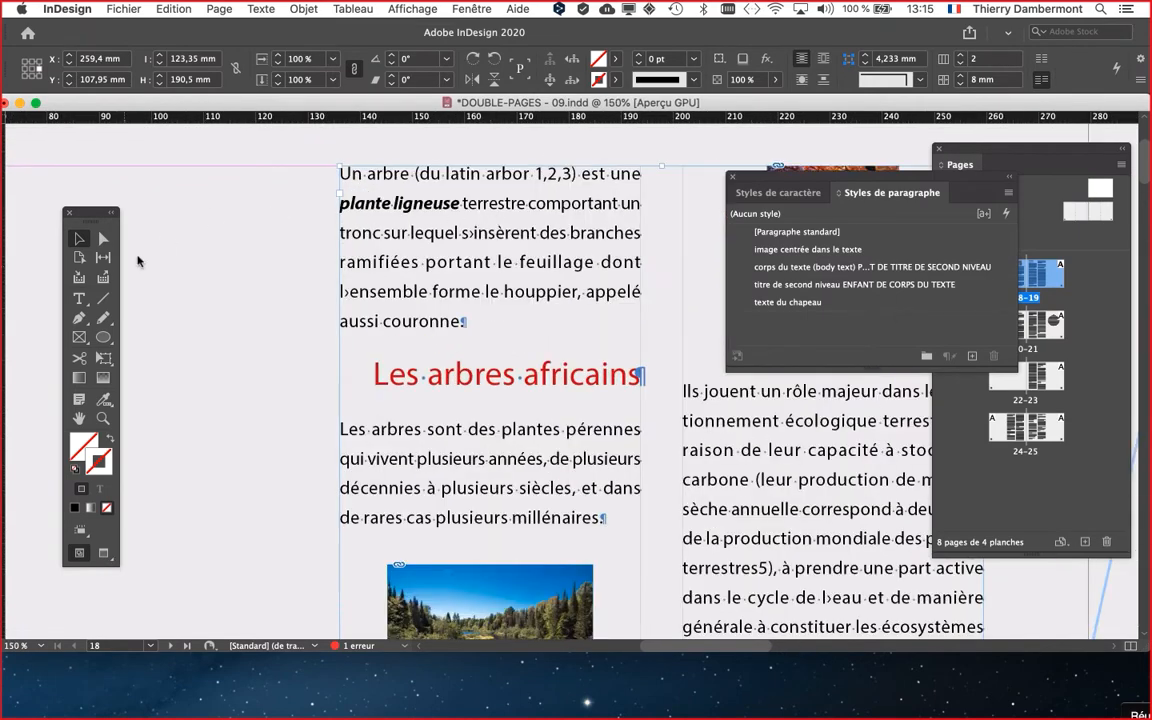
click(79, 297)
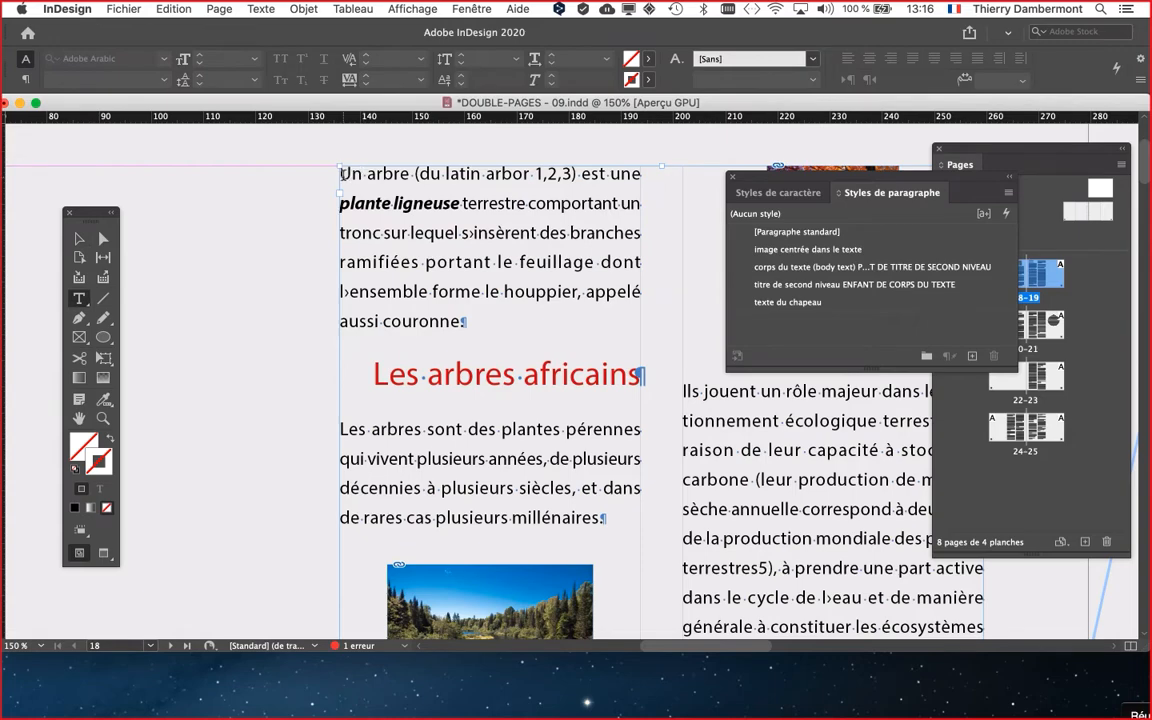
click(345, 174)
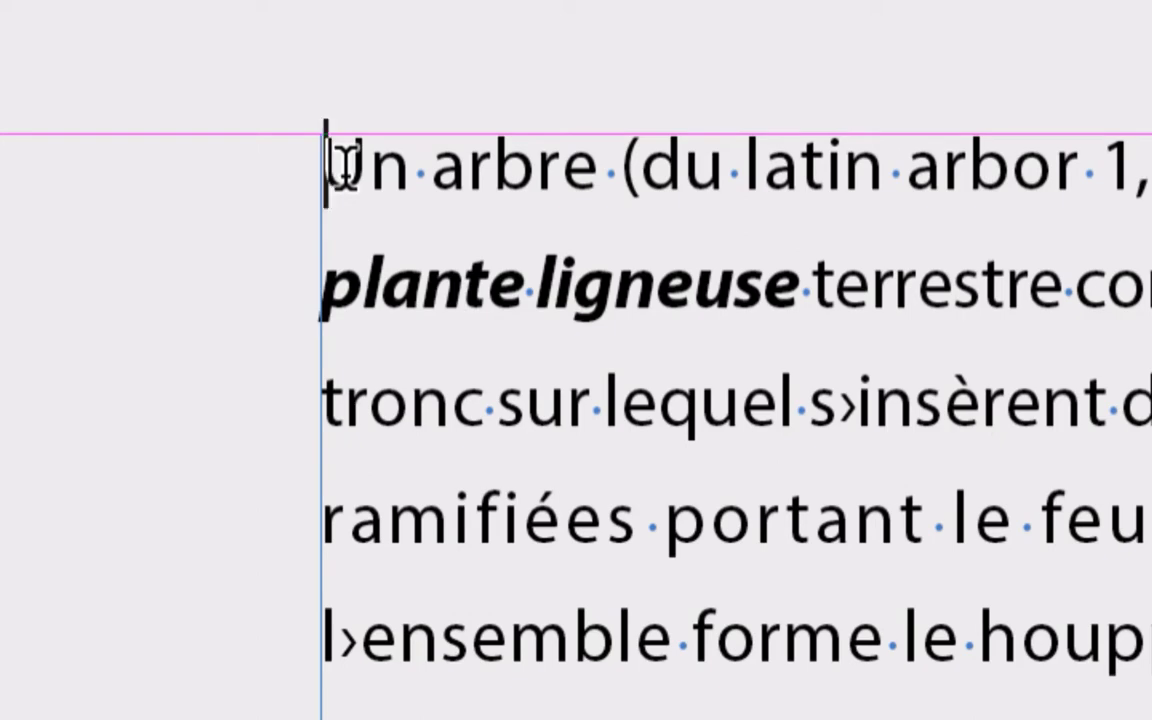
key(Return)
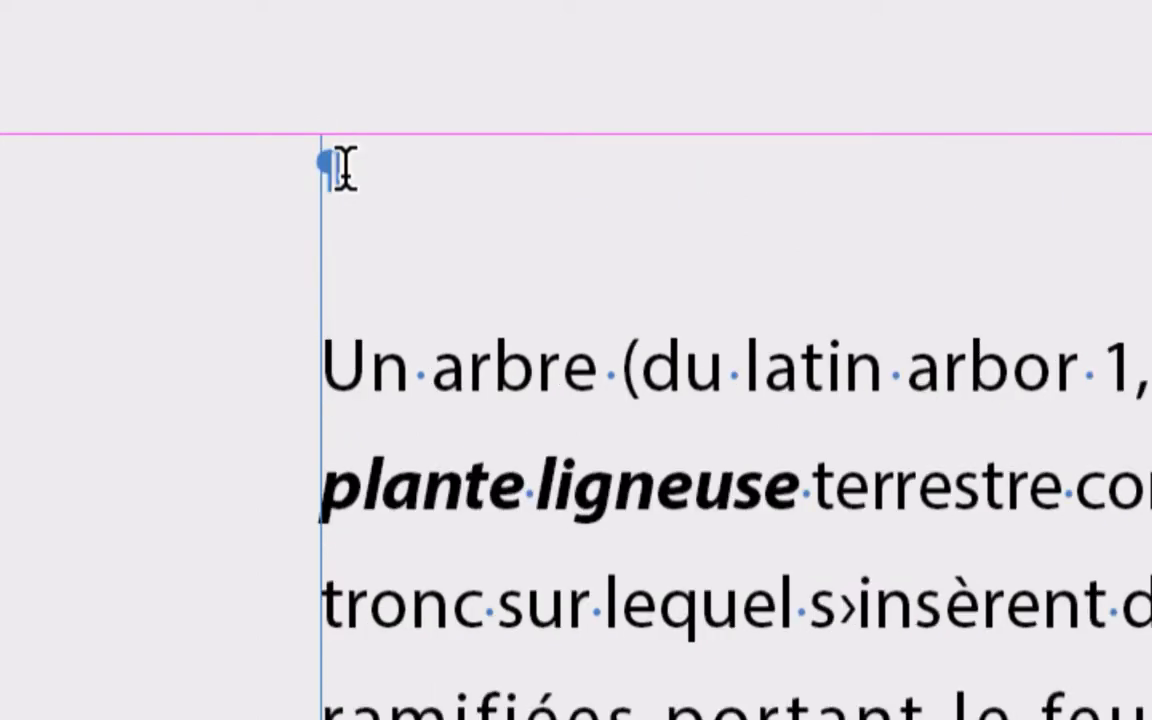
click(343, 168)
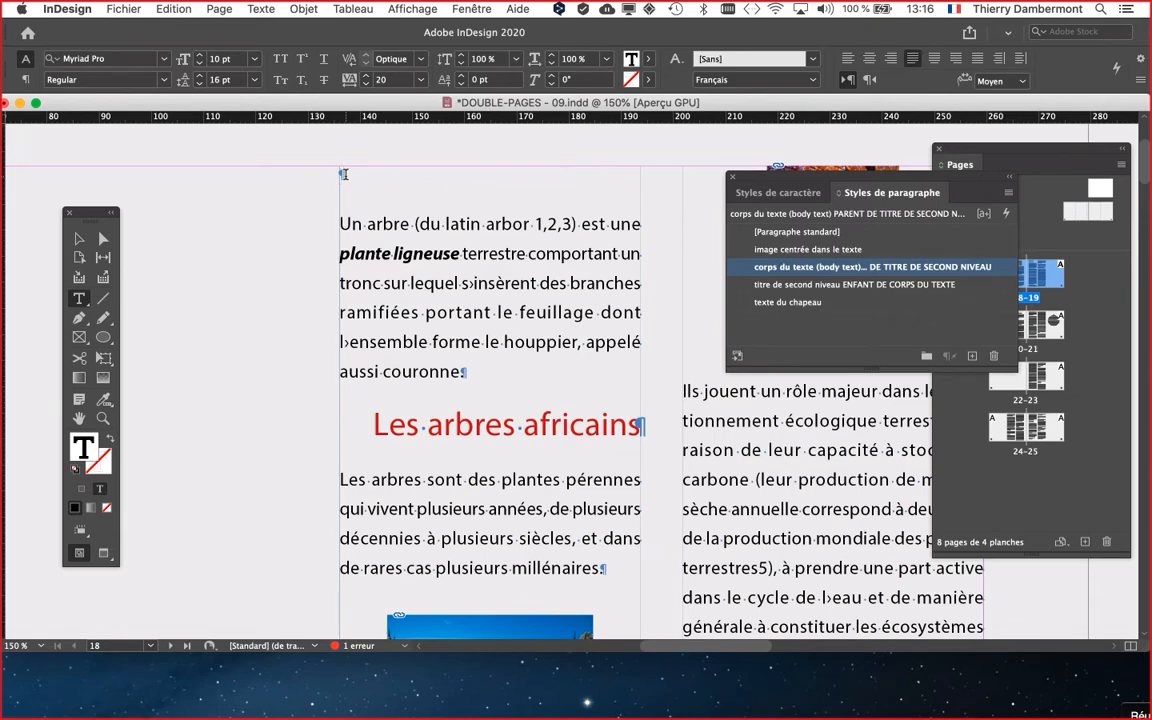
Enter the title "La grande famille des arbres d'Afrique et d'Asie" in the empty first paragraph, keeping the paragraph styles list clear of the column
scroll(525, 240, right, 3)
scroll(525, 240, up, 1)
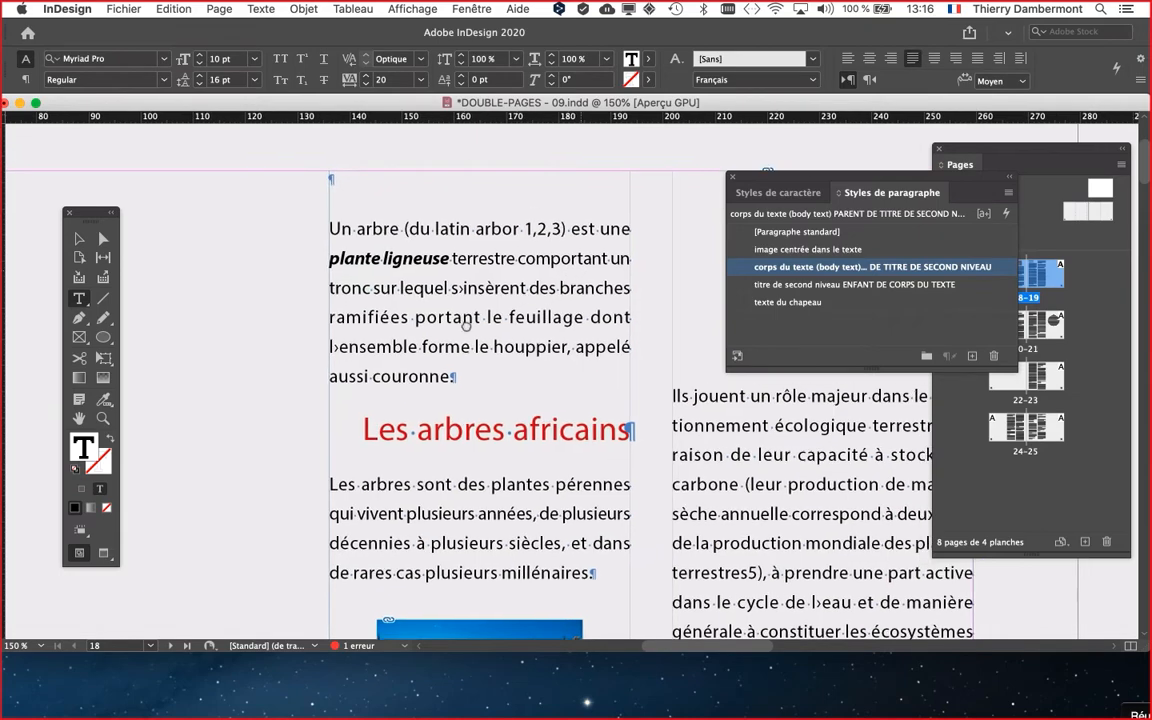
drag(417, 325, 443, 318)
drag(752, 178, 568, 431)
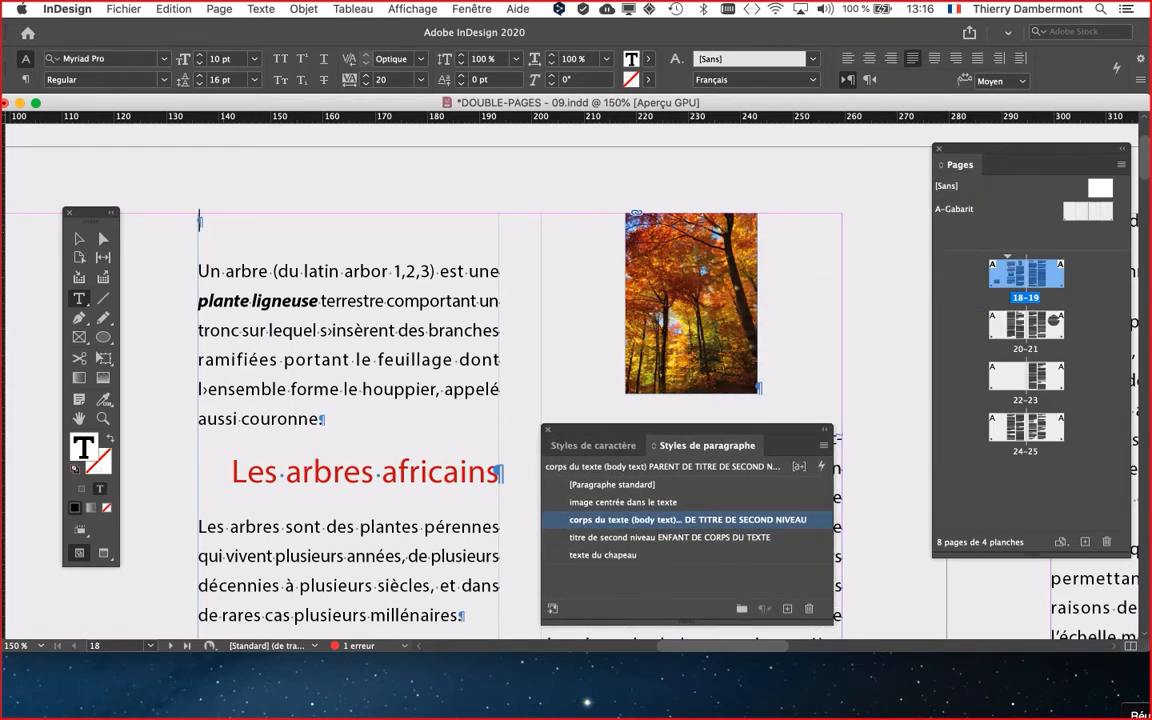
text(La grande famil)
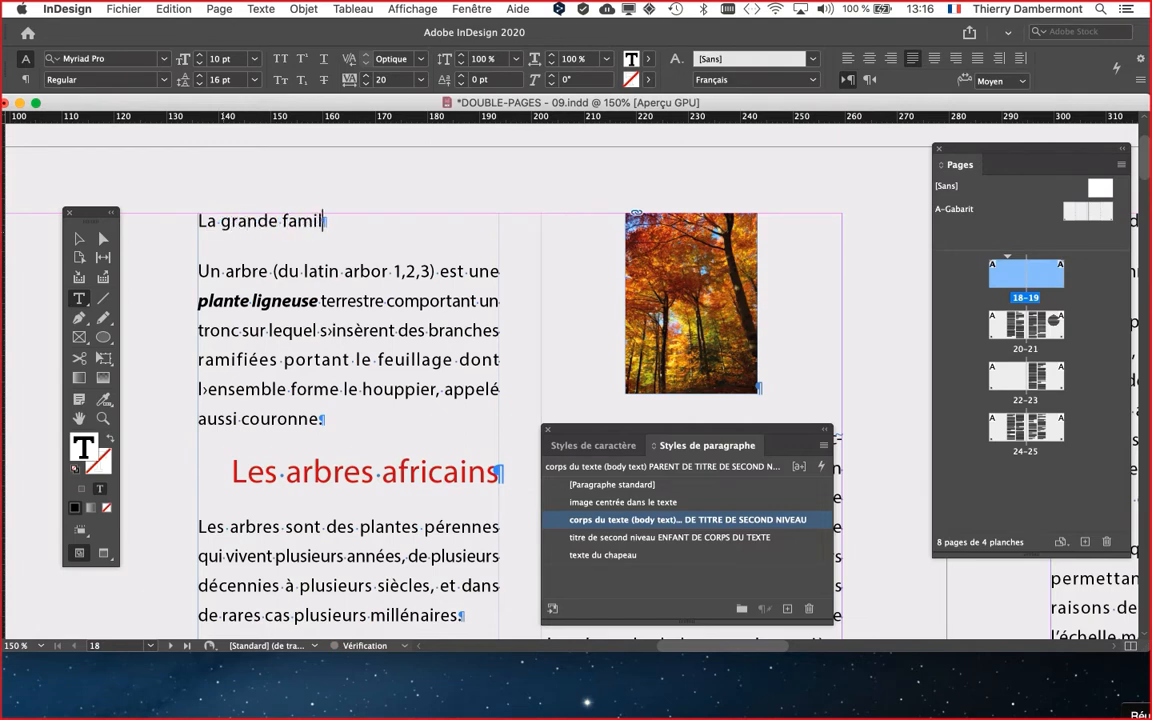
text(le des arbres)
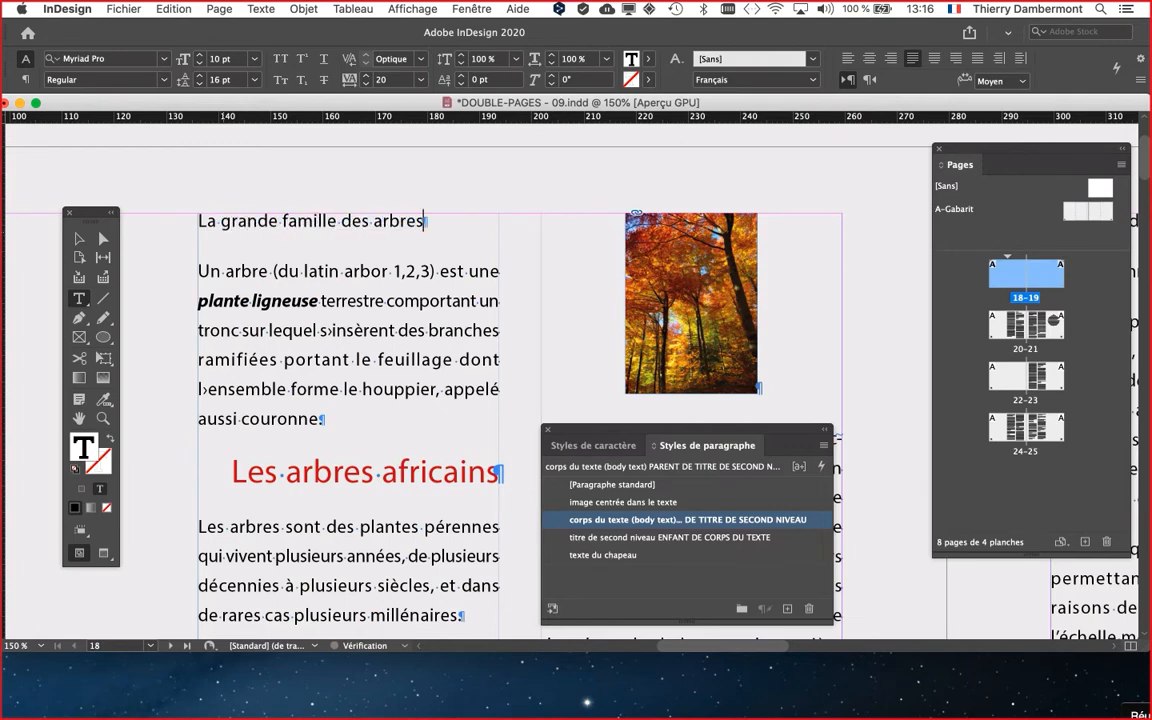
text( d'Afrique)
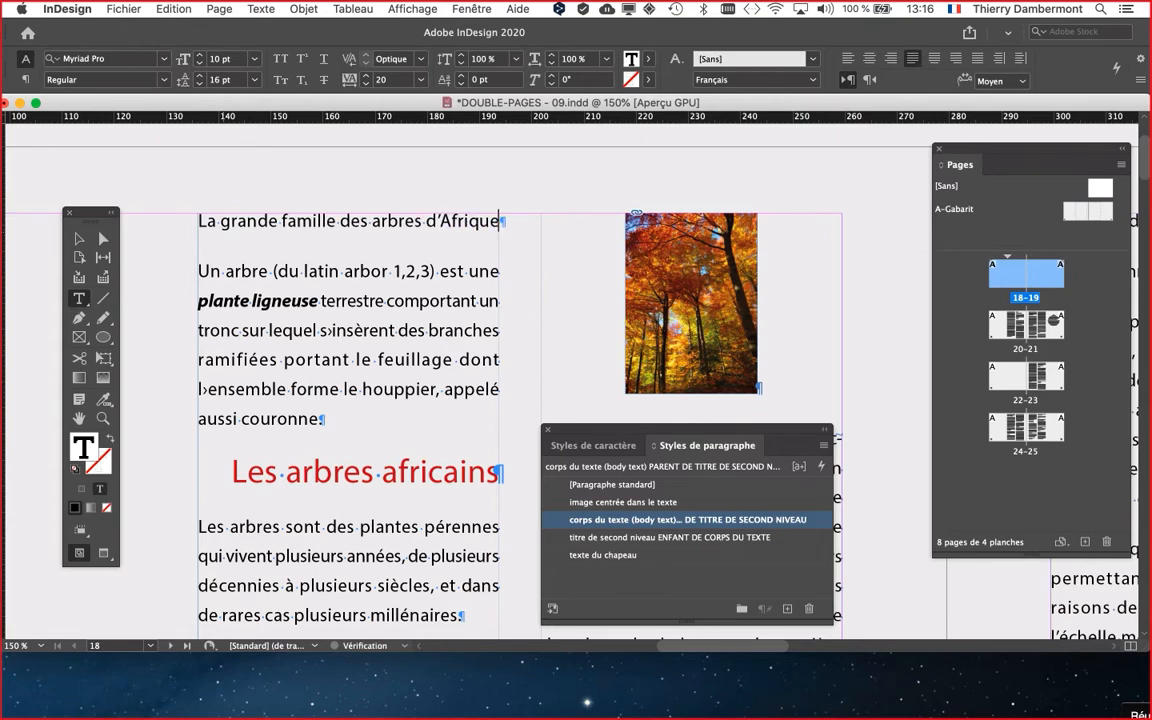
text( et d)
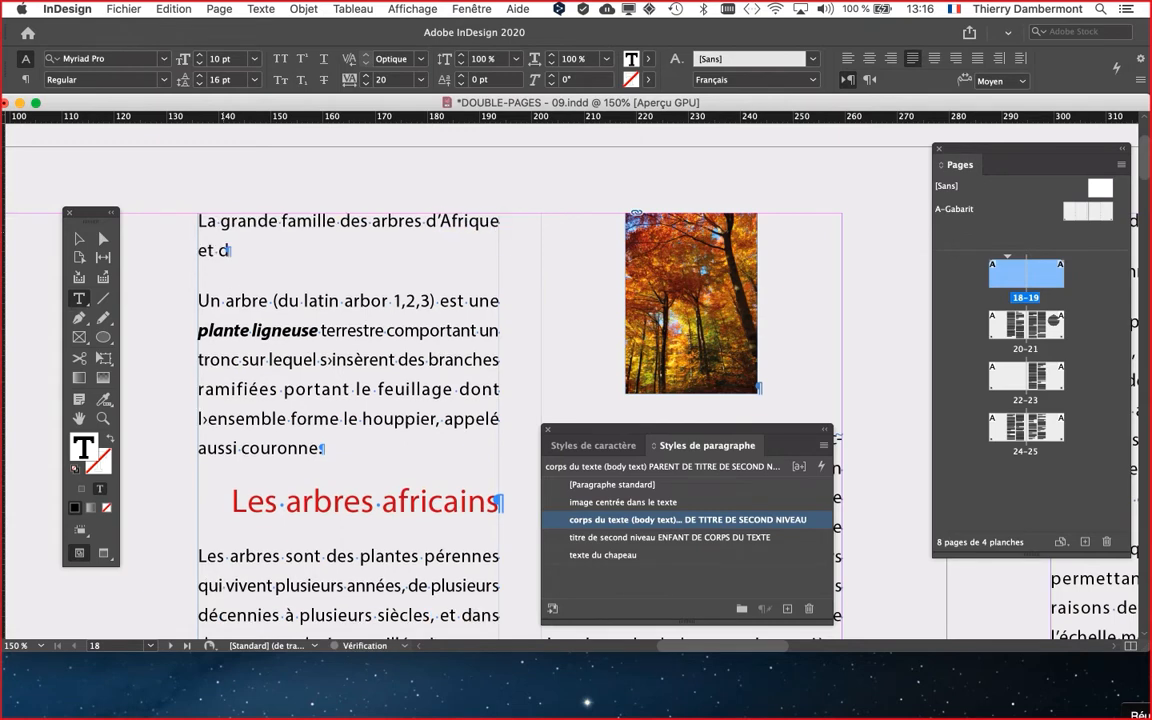
text('Asie)
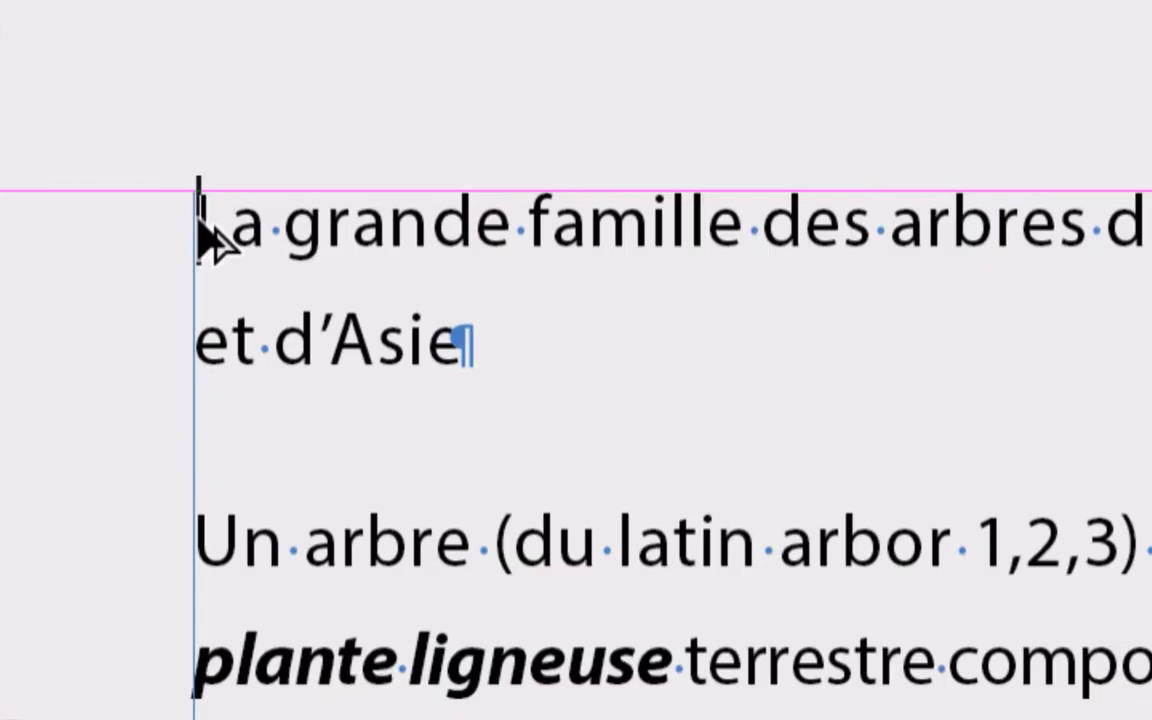
Select the whole title "La grande famille des arbres d'Afrique et d'Asie" and set its font size to 16 pt in the character settings
drag(200, 212, 528, 350)
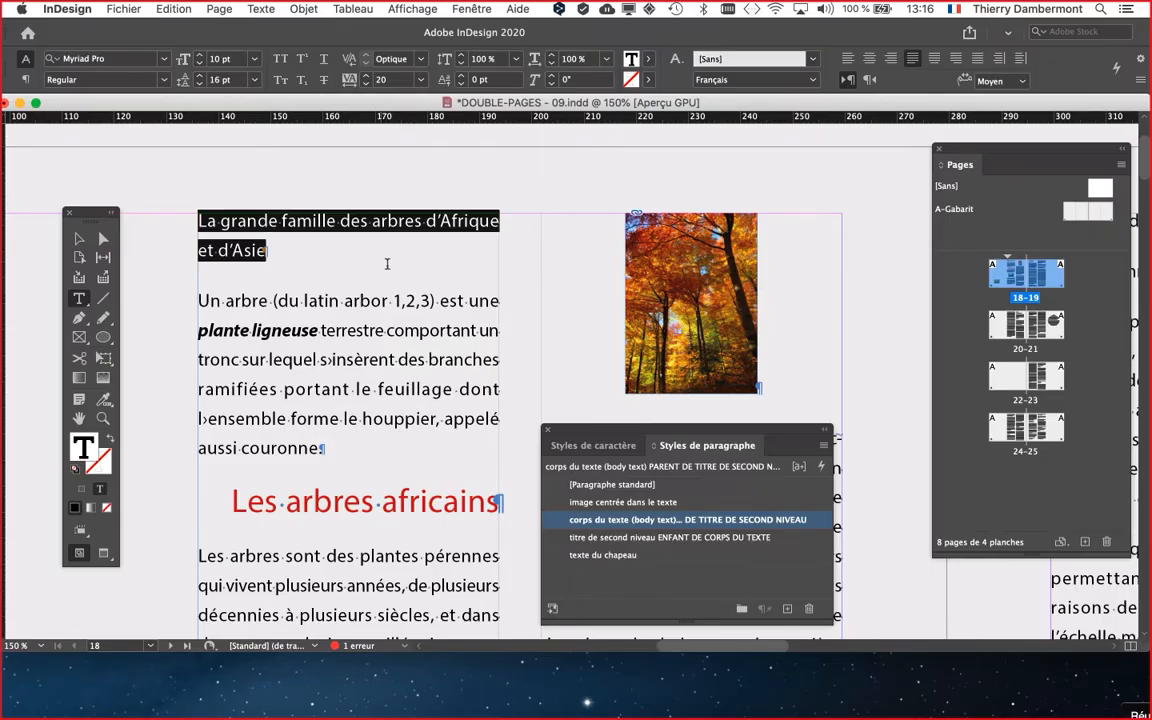
click(253, 9)
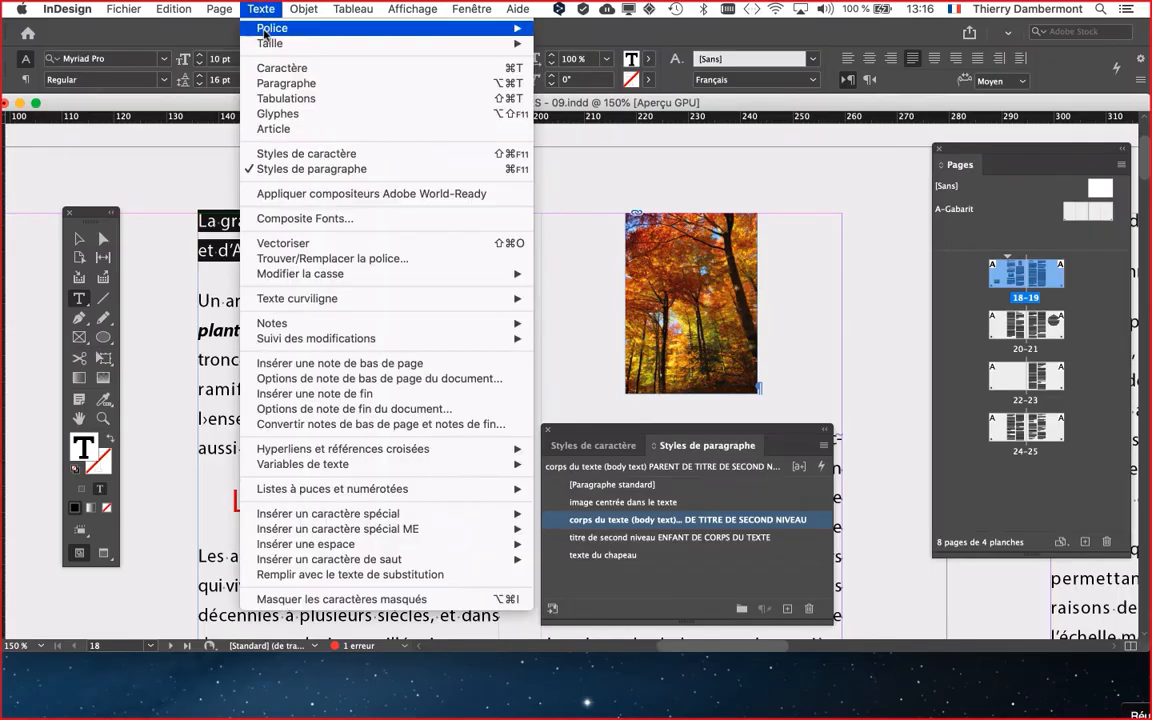
click(286, 70)
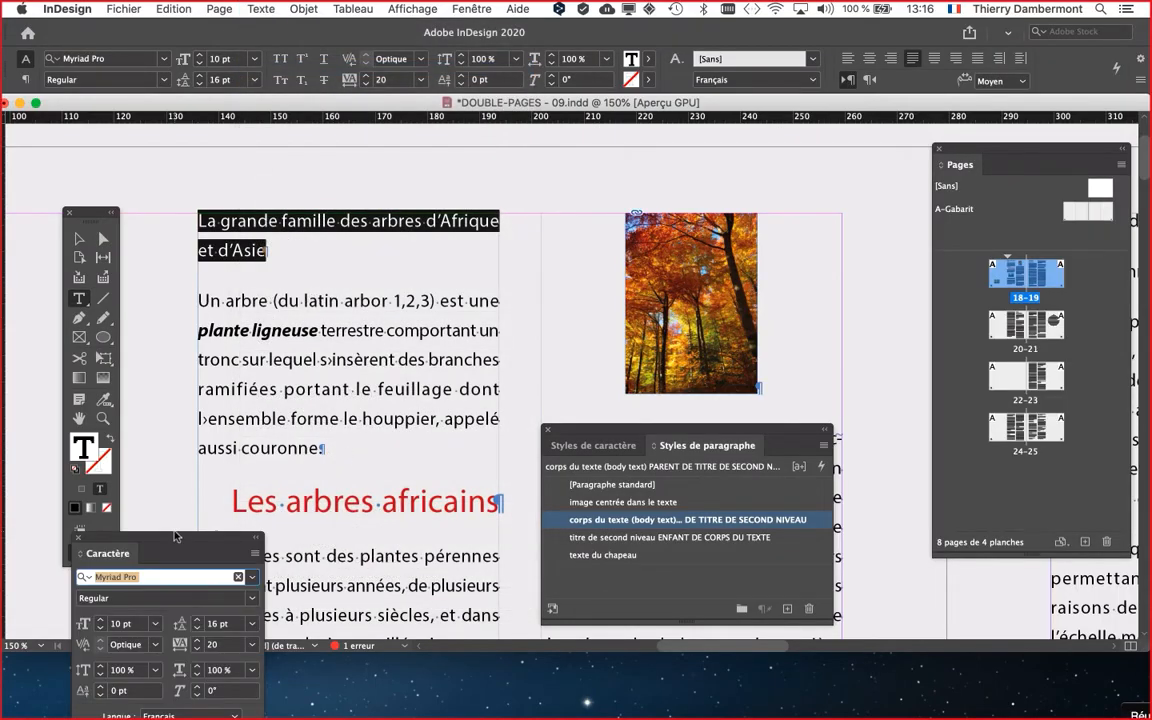
drag(169, 485, 675, 151)
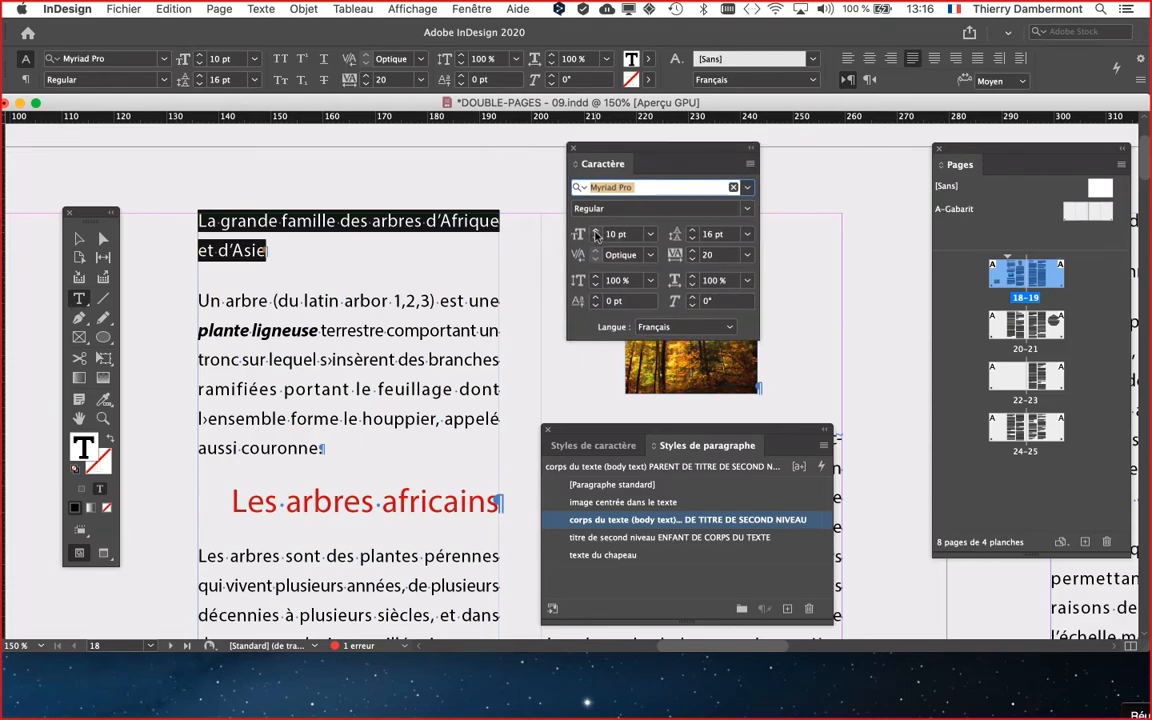
click(596, 231)
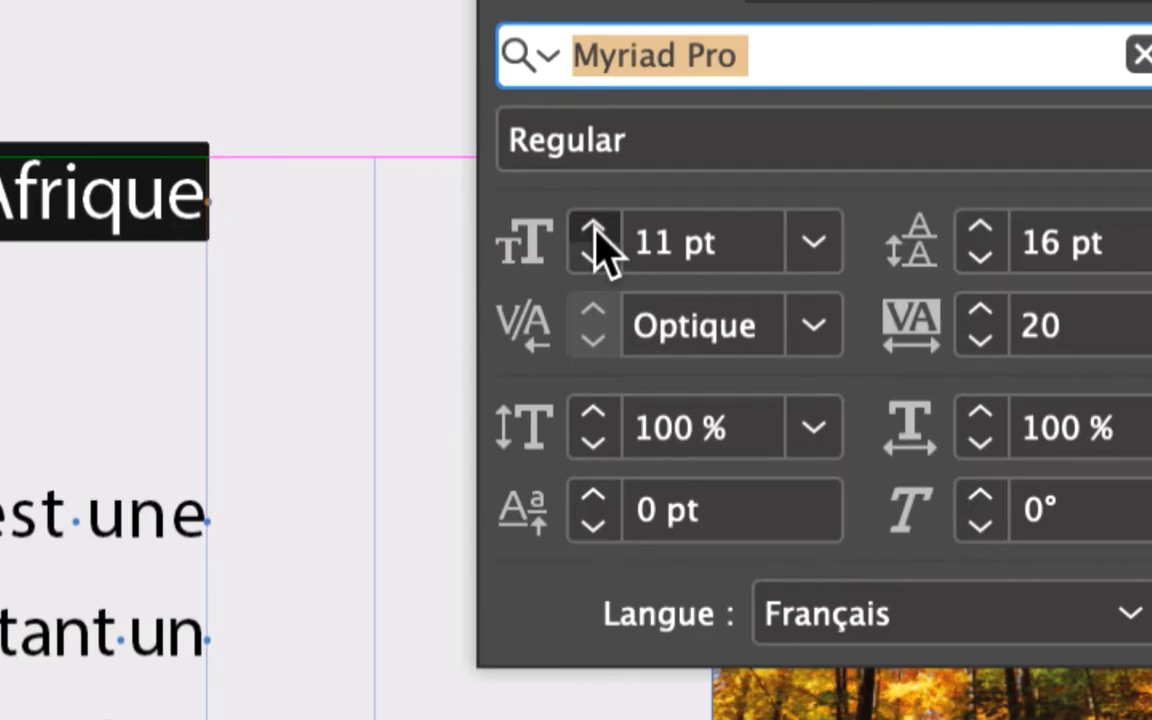
click(596, 231)
click(596, 231)
click(596, 231)
click(596, 231)
click(596, 233)
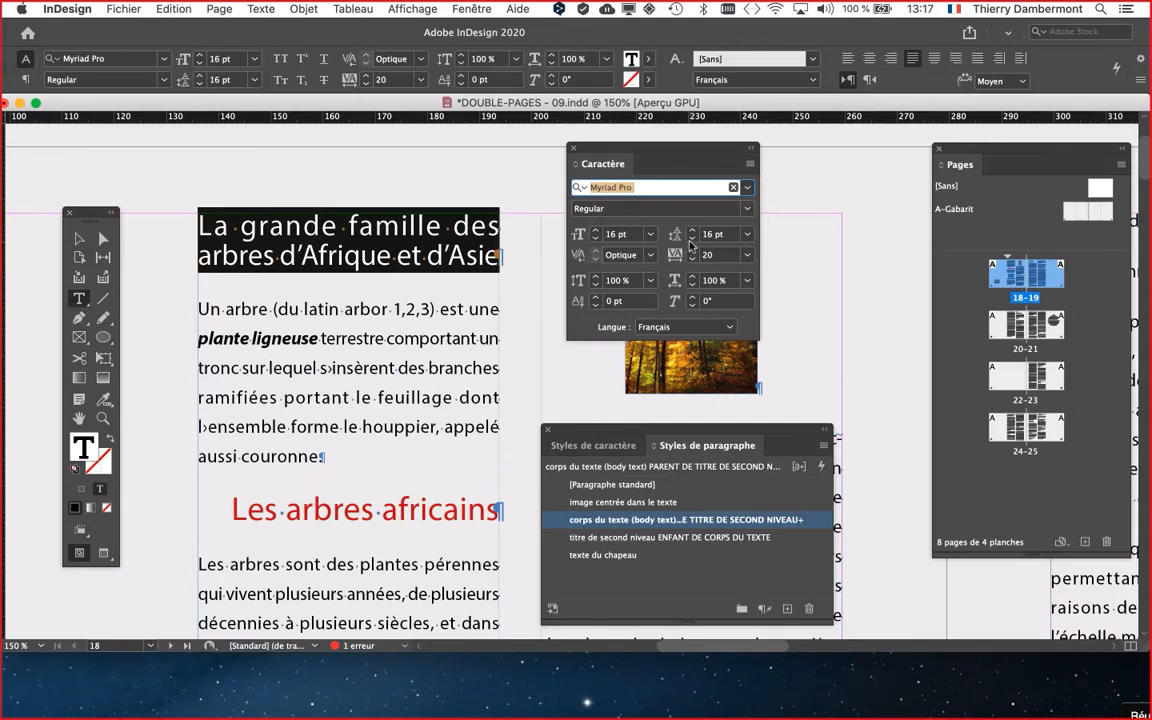
Set the selected title's leading to 20 pt and its font size to 17 pt
click(982, 229)
click(691, 231)
click(691, 231)
click(691, 231)
click(596, 231)
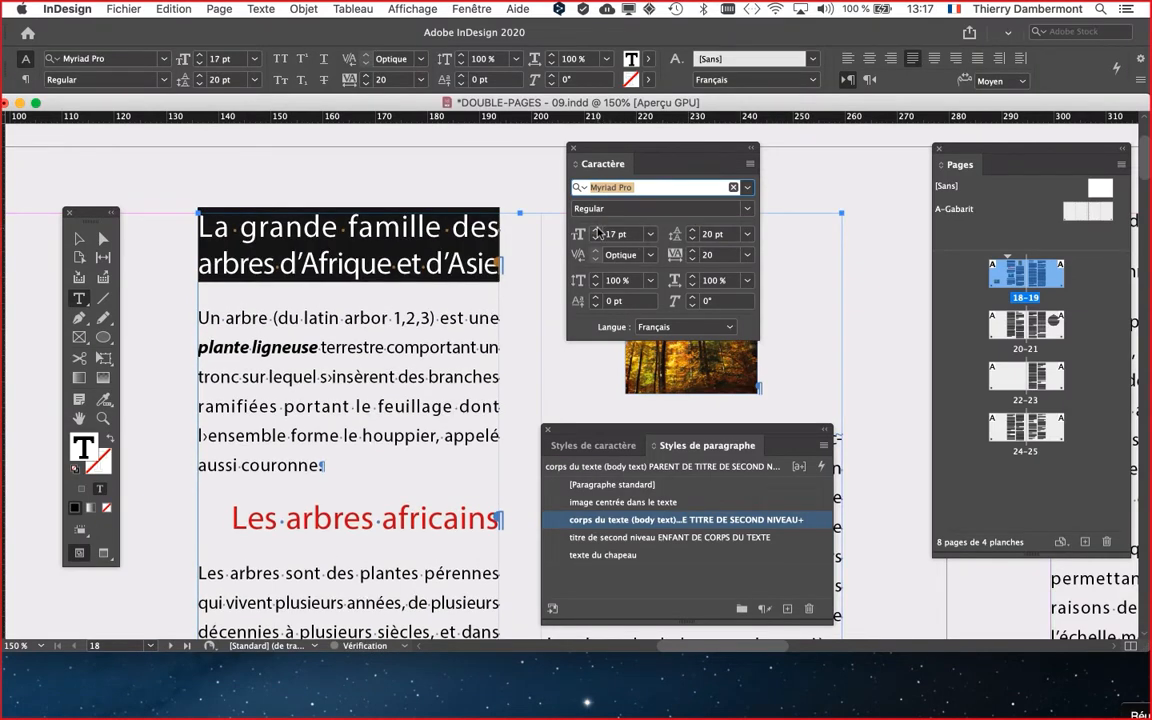
Change the selected title's font style to Semibold
click(744, 209)
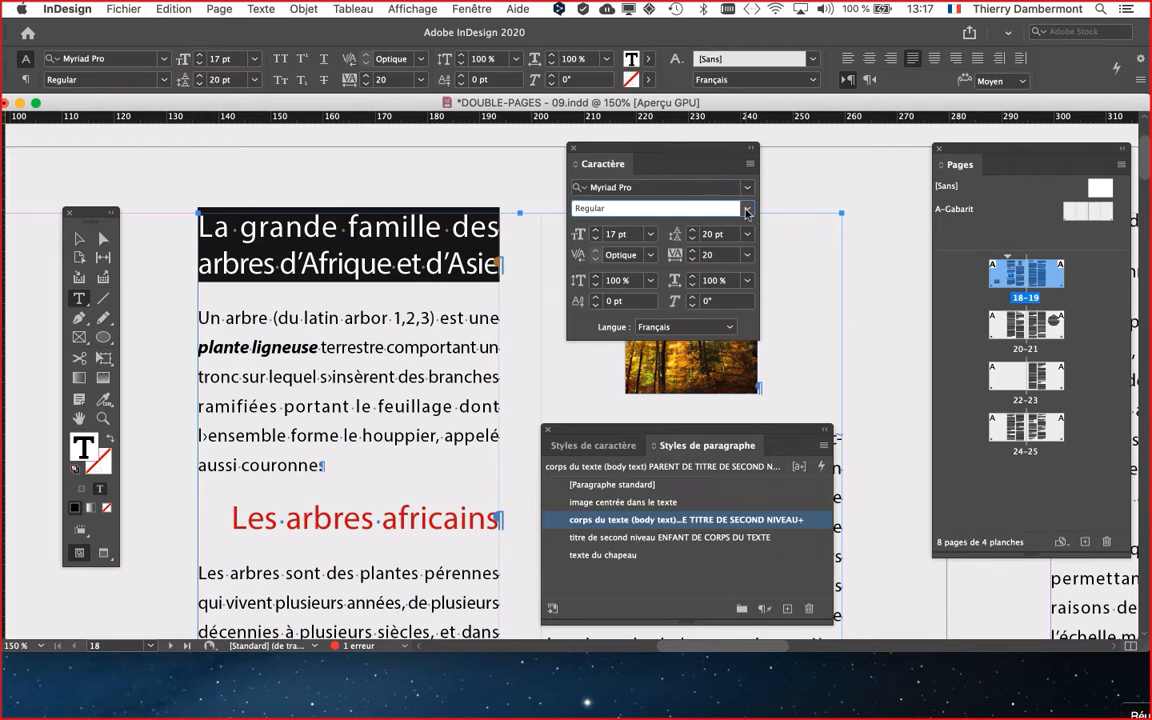
click(746, 210)
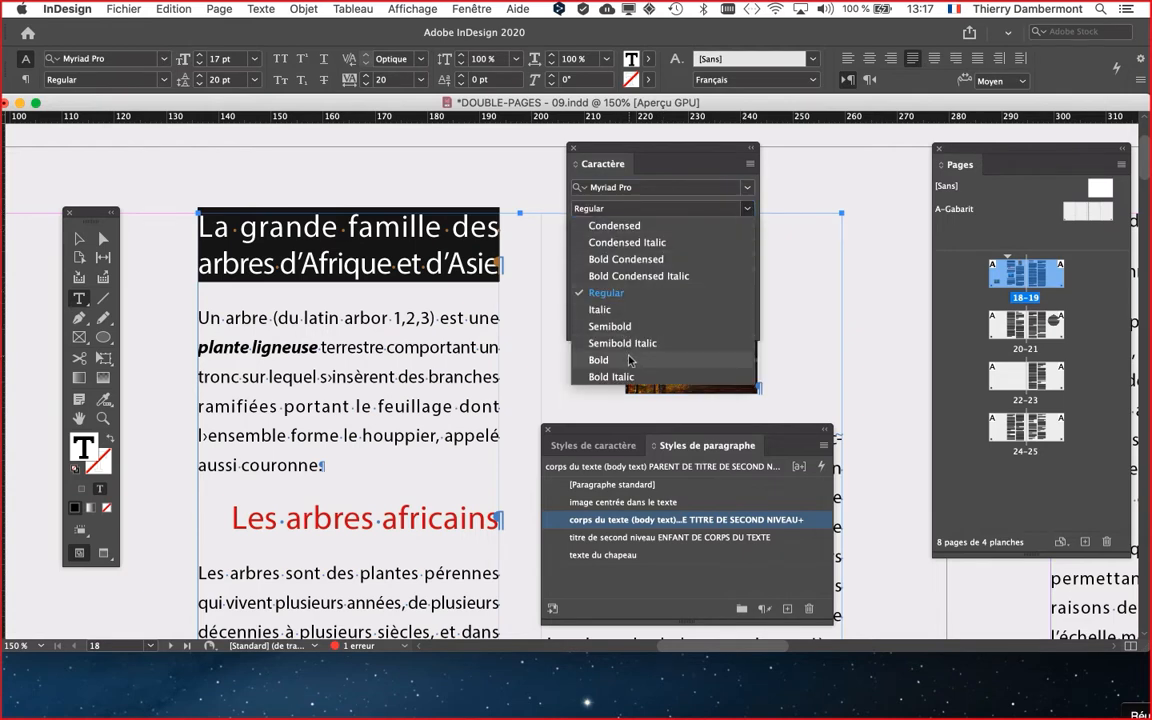
click(615, 326)
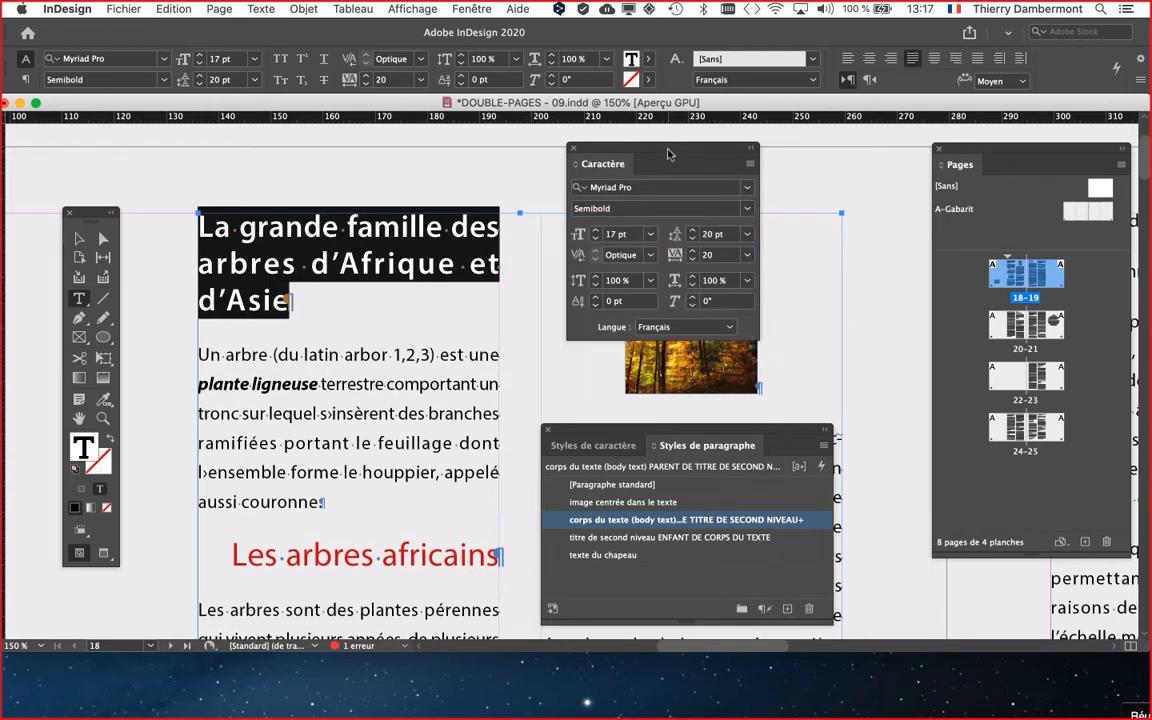
Align the opening title flush left in the paragraph settings, keeping the character settings clear of the title
drag(668, 153, 290, 425)
click(258, 9)
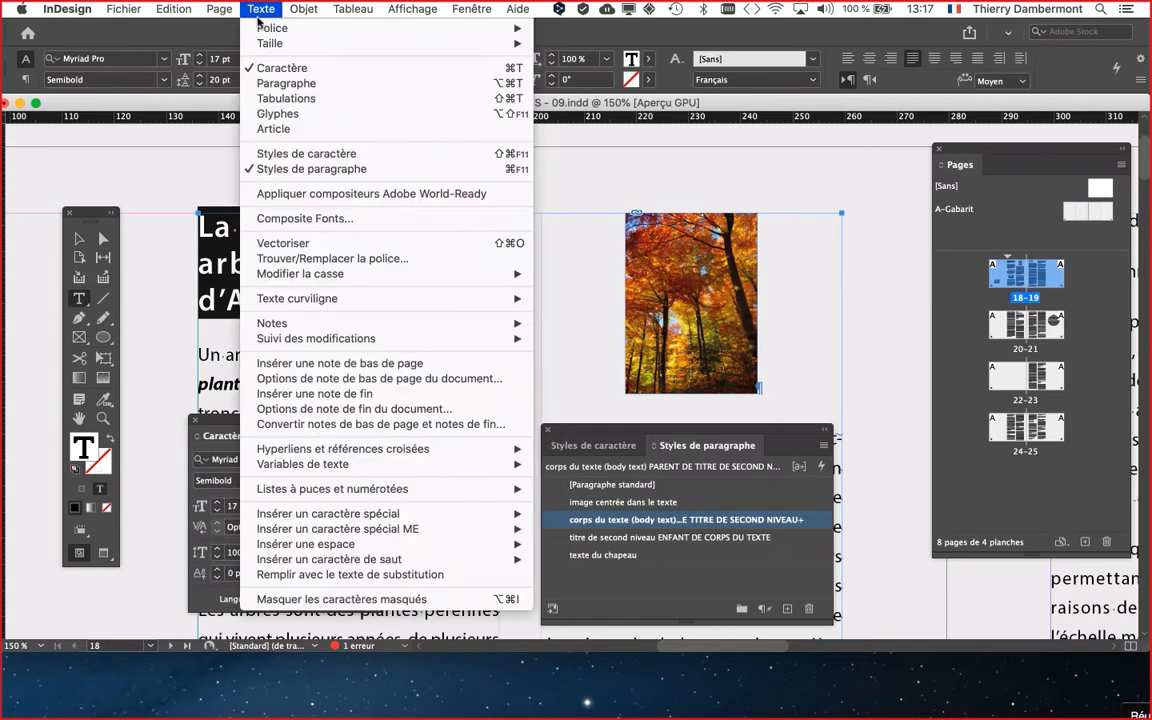
click(280, 84)
drag(761, 160, 610, 152)
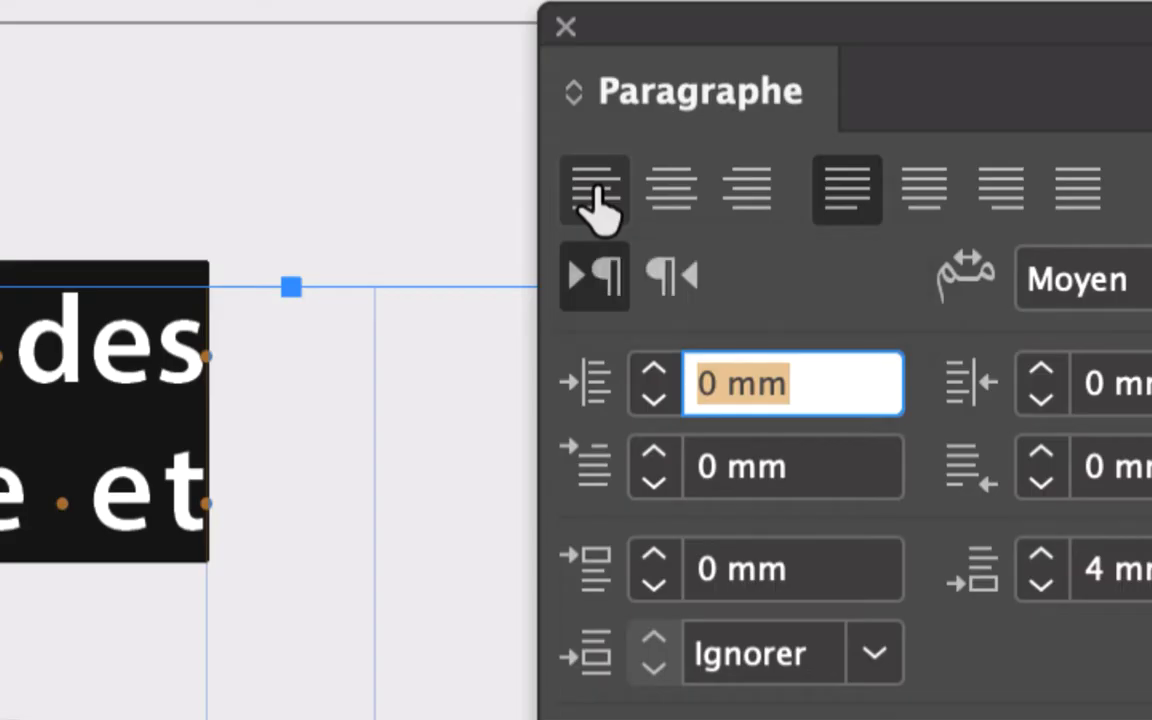
click(596, 189)
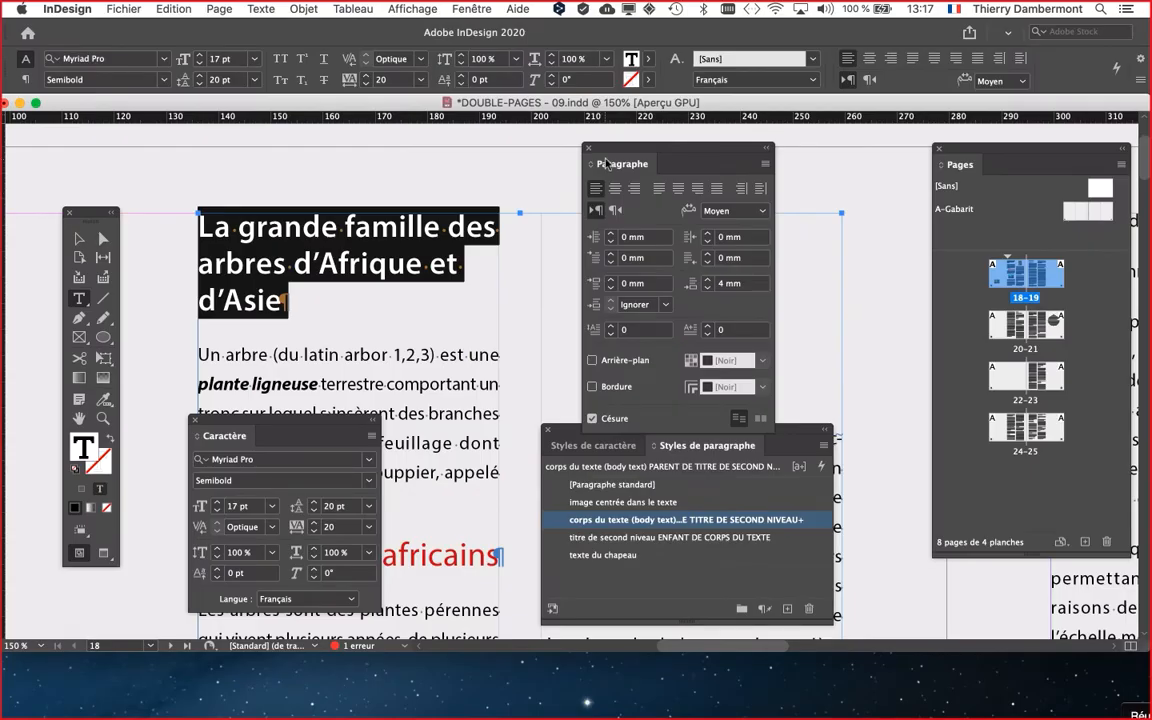
Turn off hyphenation (Césure) for the opening title in the hyphenation settings
drag(616, 156, 830, 173)
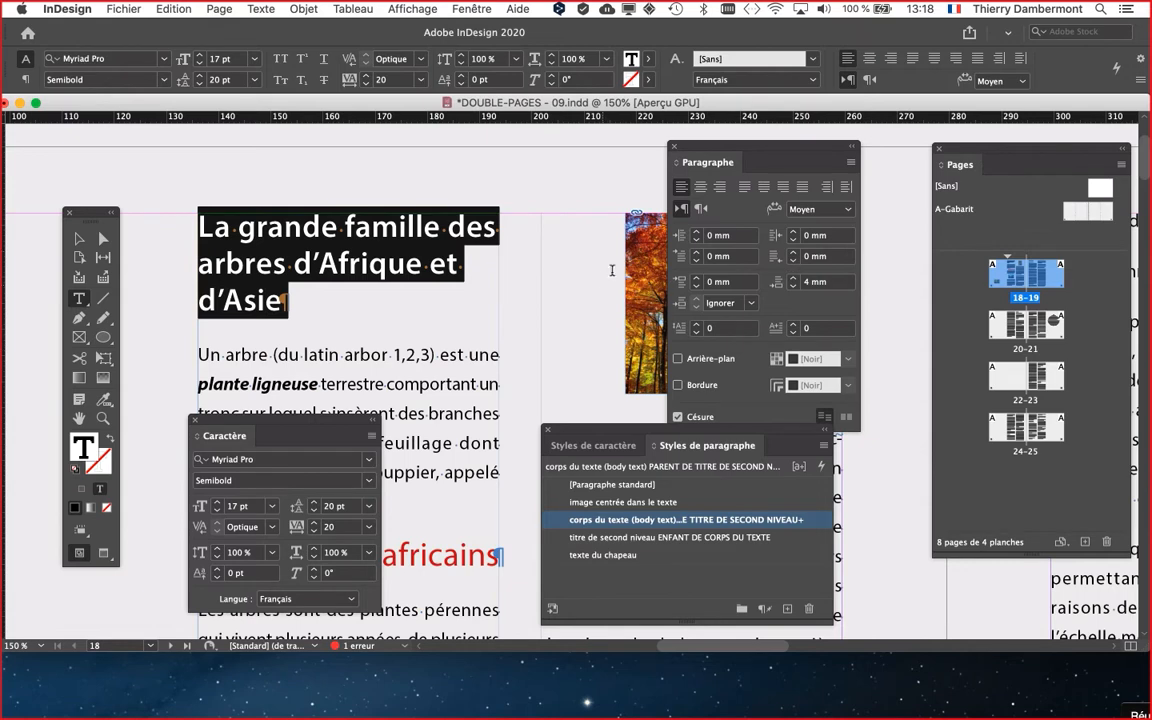
drag(728, 148, 611, 113)
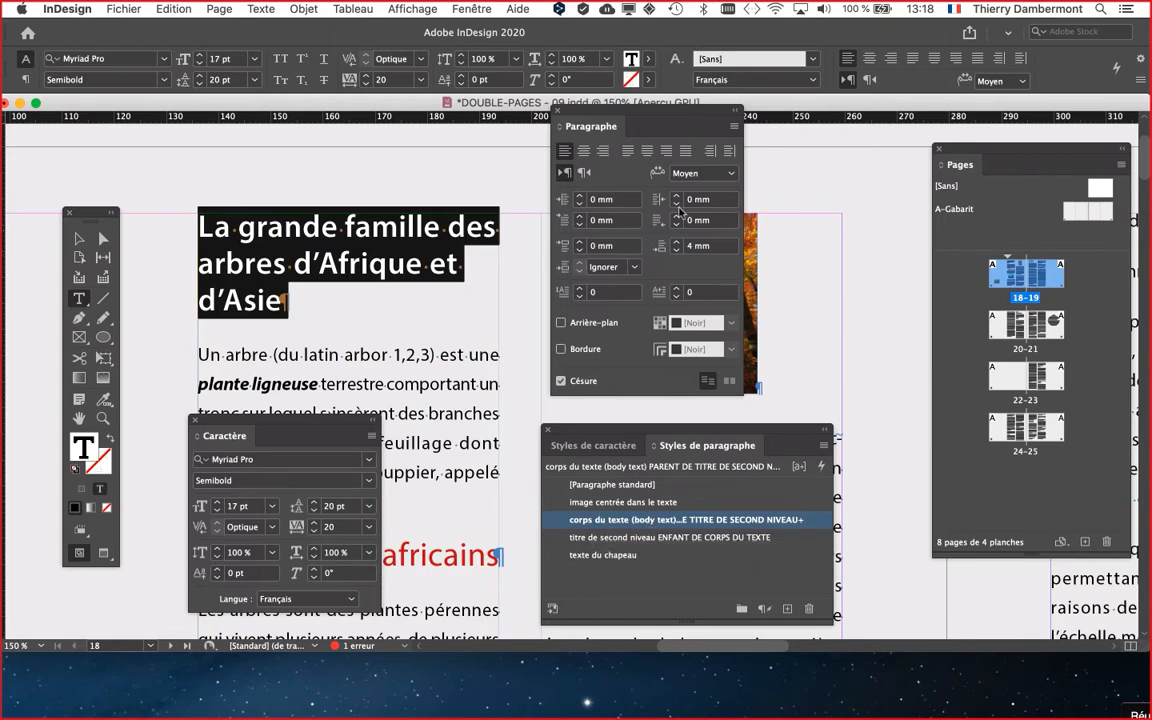
drag(645, 108, 664, 97)
drag(735, 110, 745, 124)
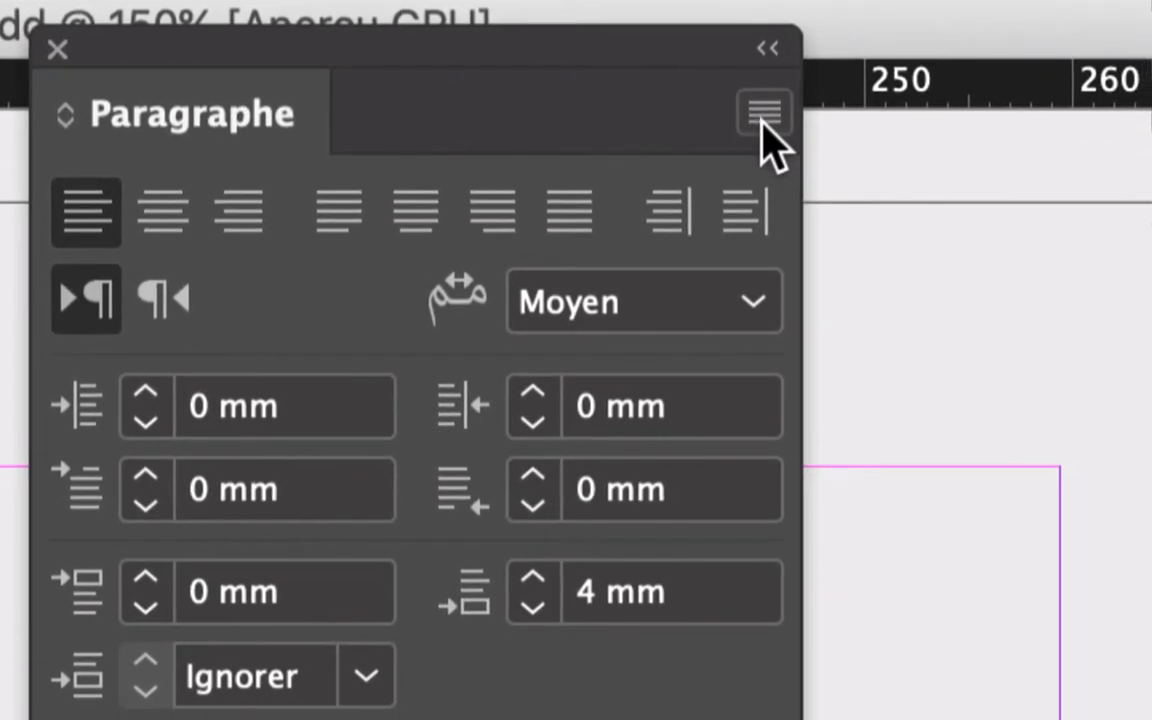
click(764, 114)
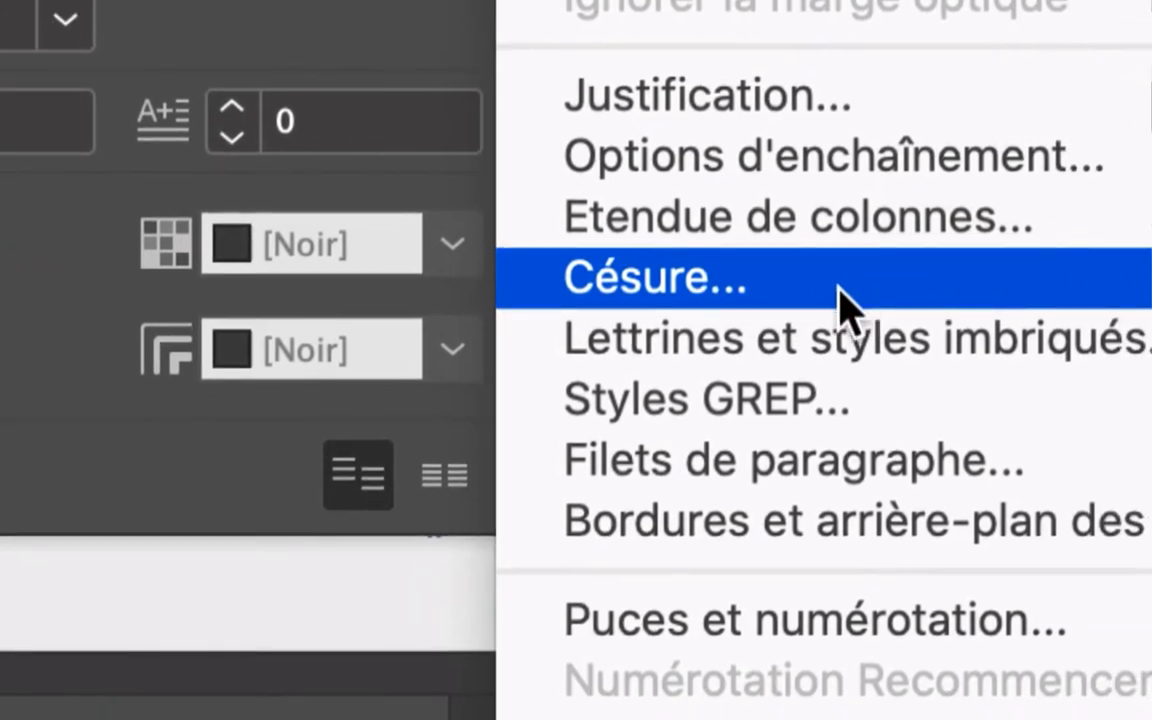
click(840, 300)
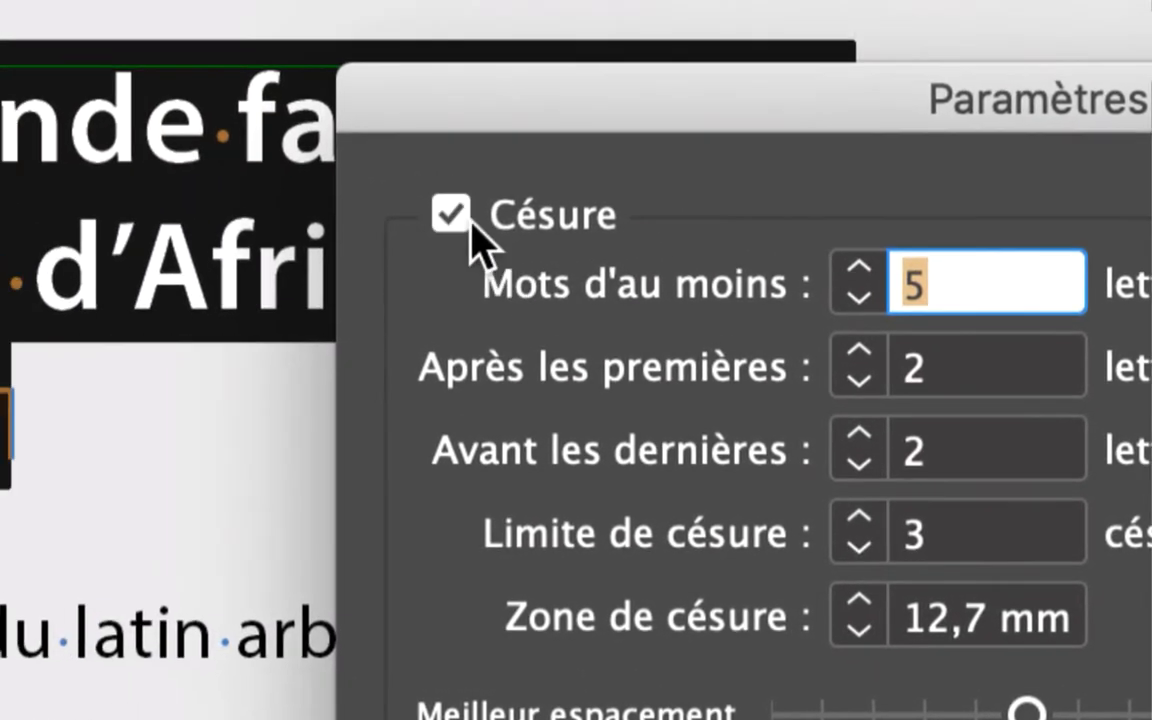
click(455, 224)
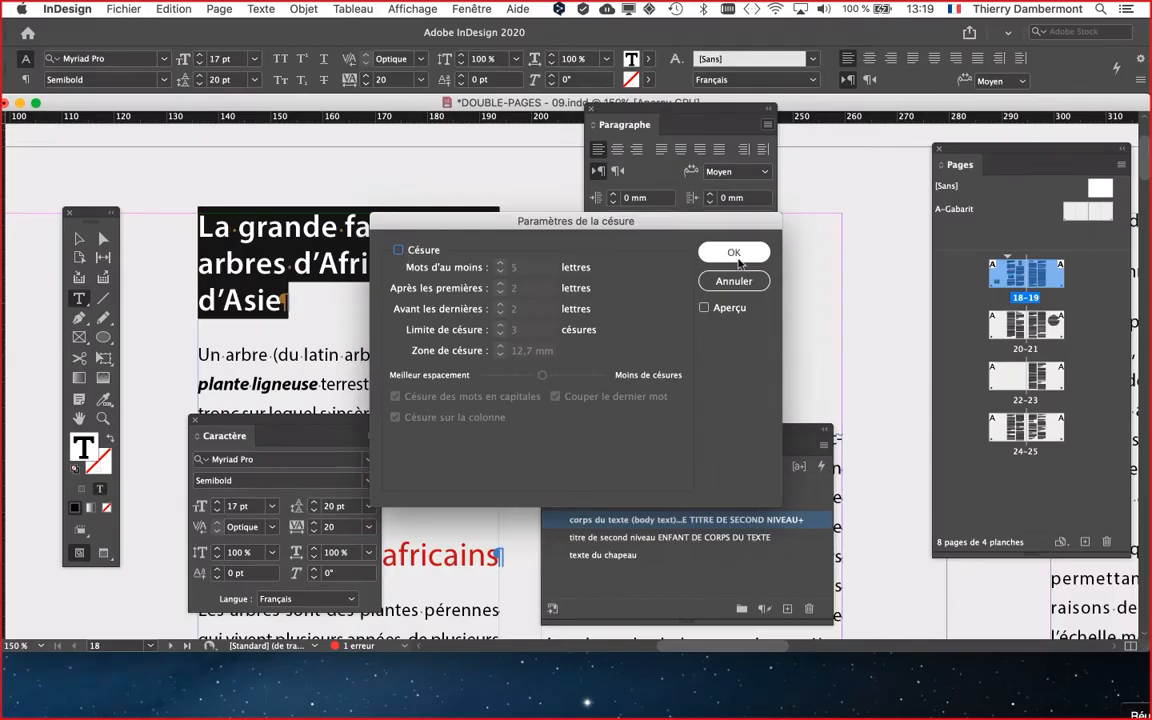
click(737, 251)
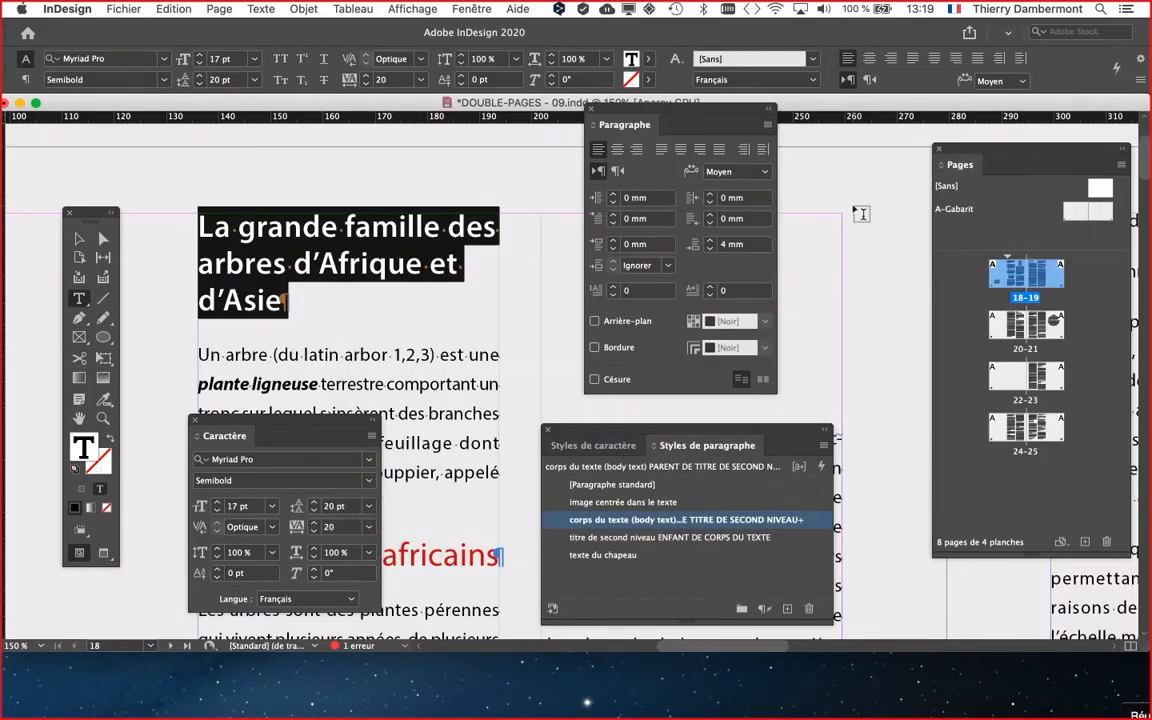
drag(725, 112, 689, 150)
click(733, 163)
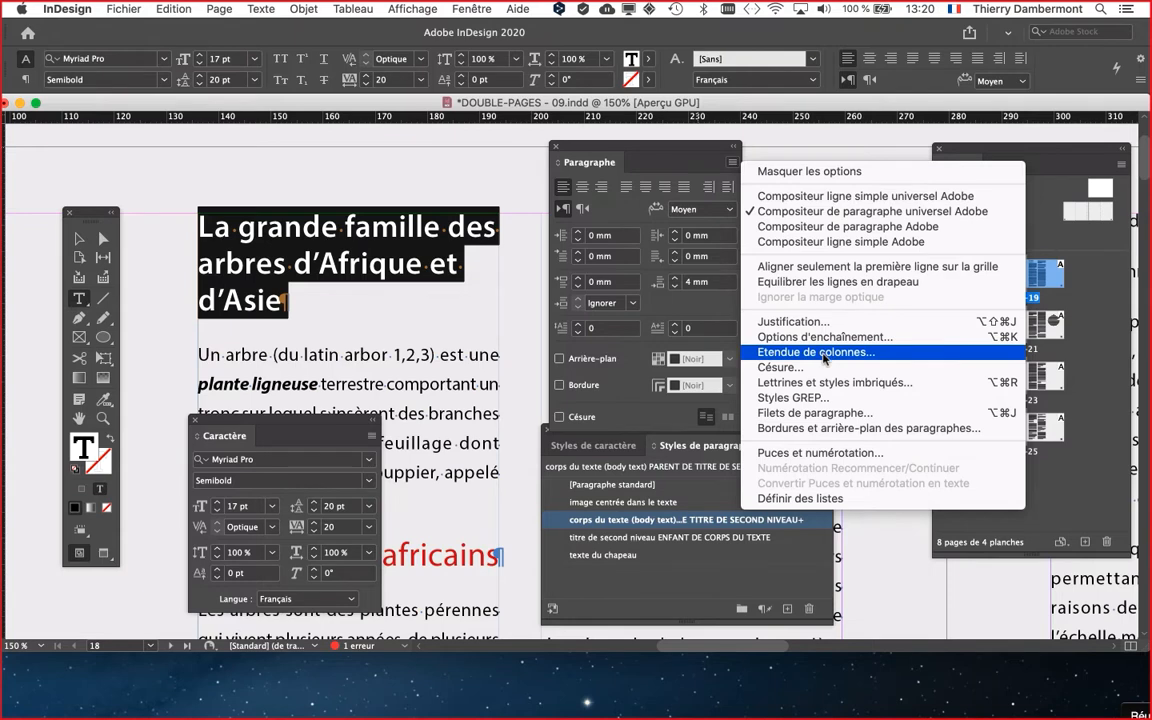
click(668, 150)
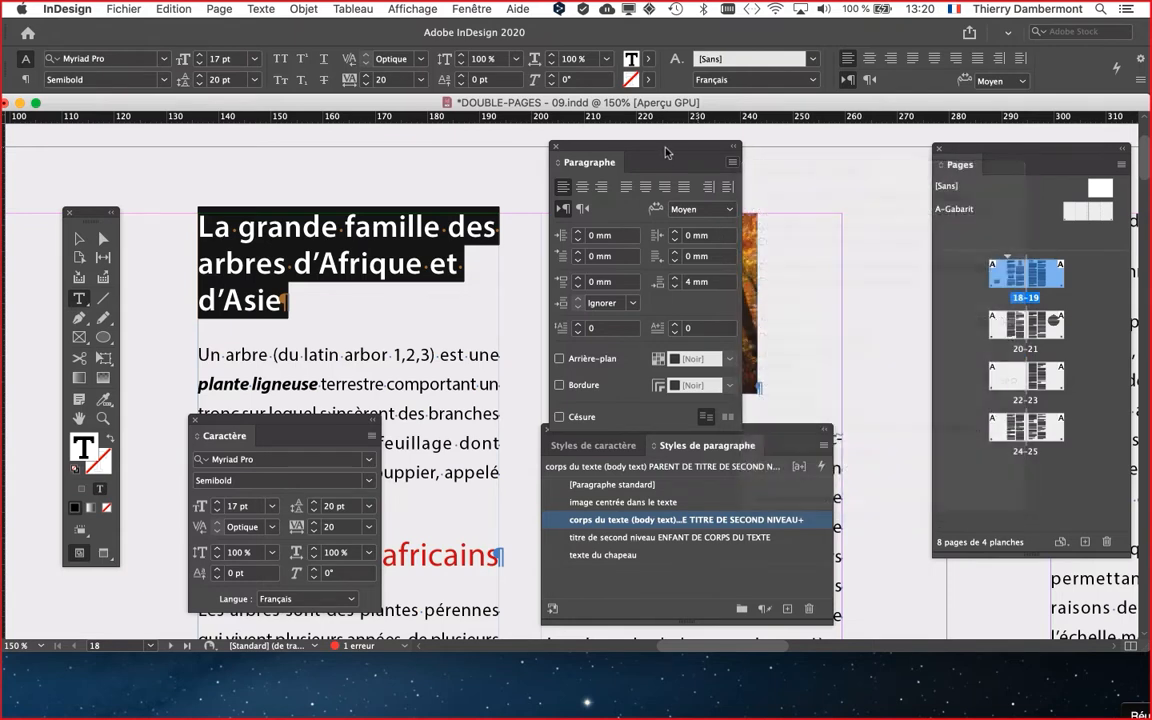
Make the opening title span columns, with the layout Etendue de colonnes and the span Tout, previewing the change before applying it
drag(662, 160, 533, 345)
click(607, 347)
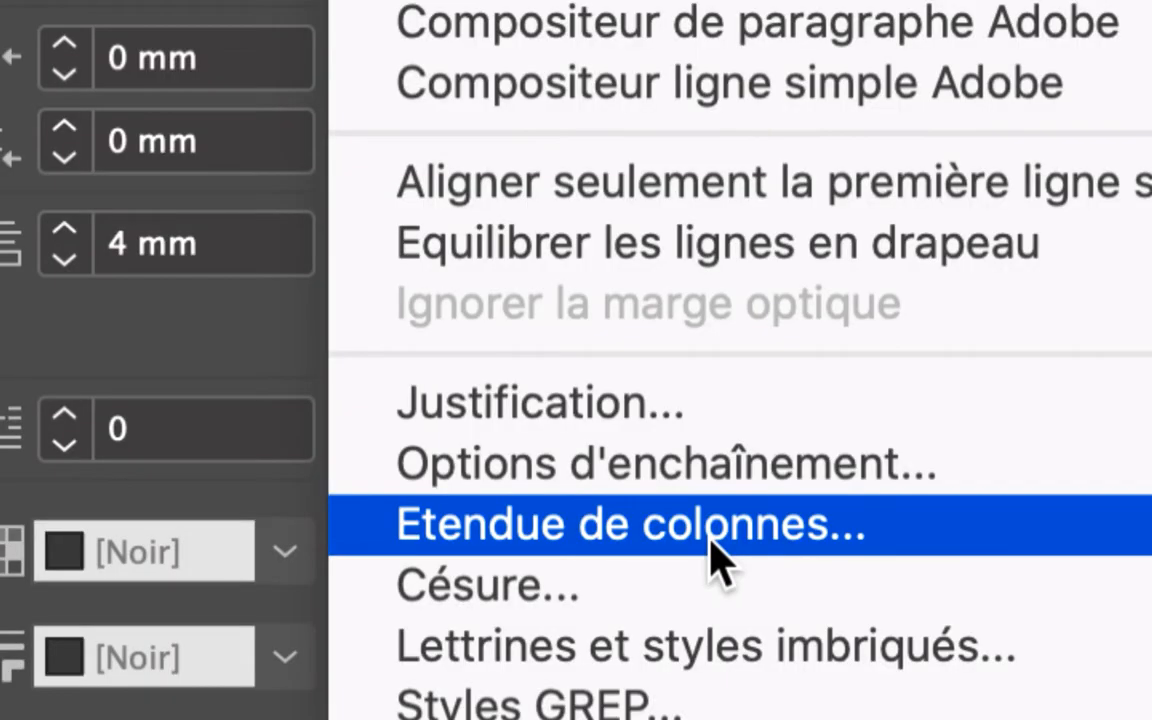
click(718, 560)
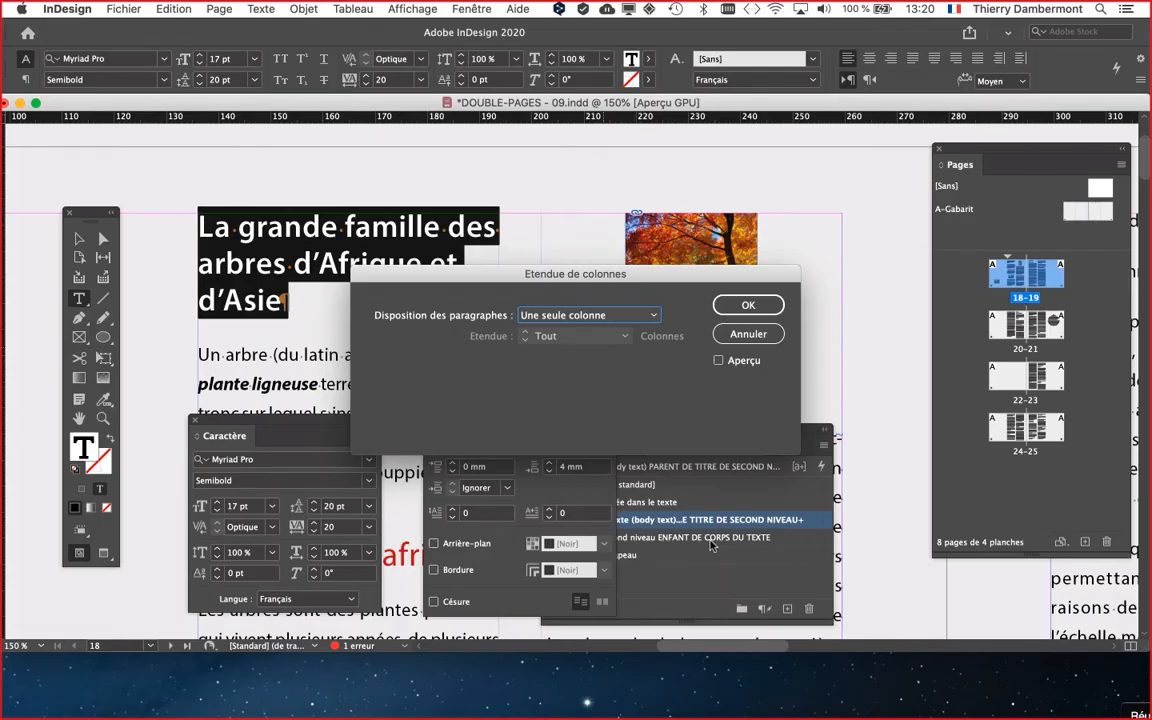
drag(595, 279, 575, 338)
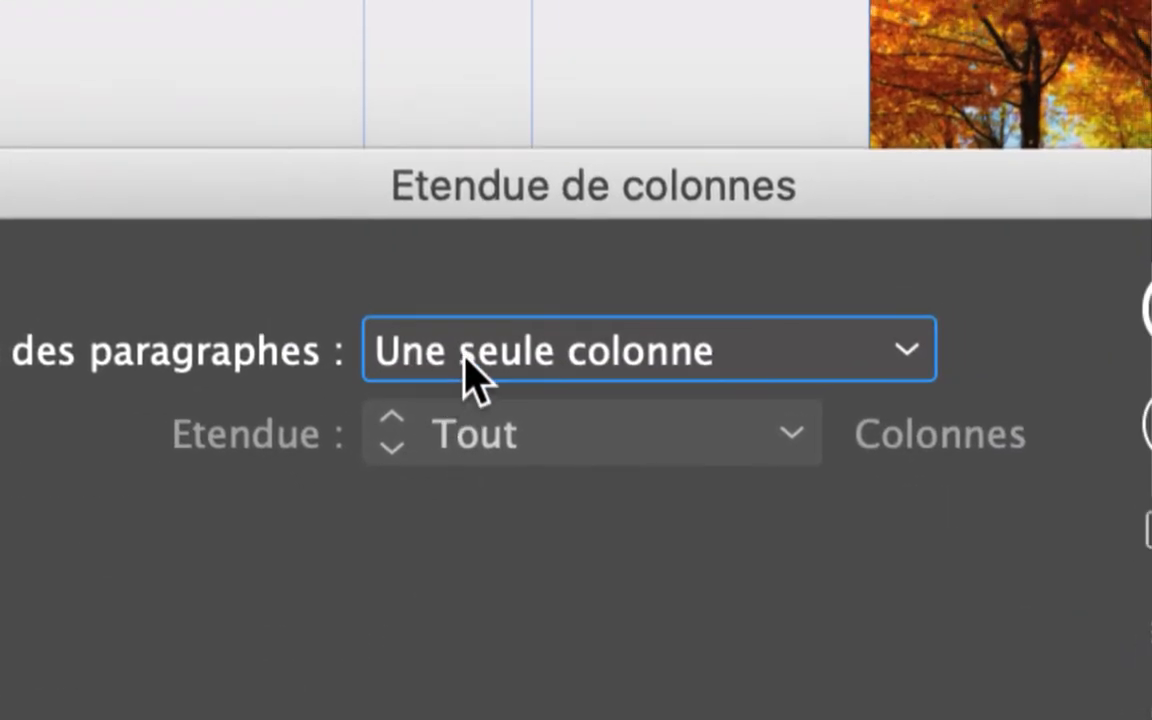
click(470, 370)
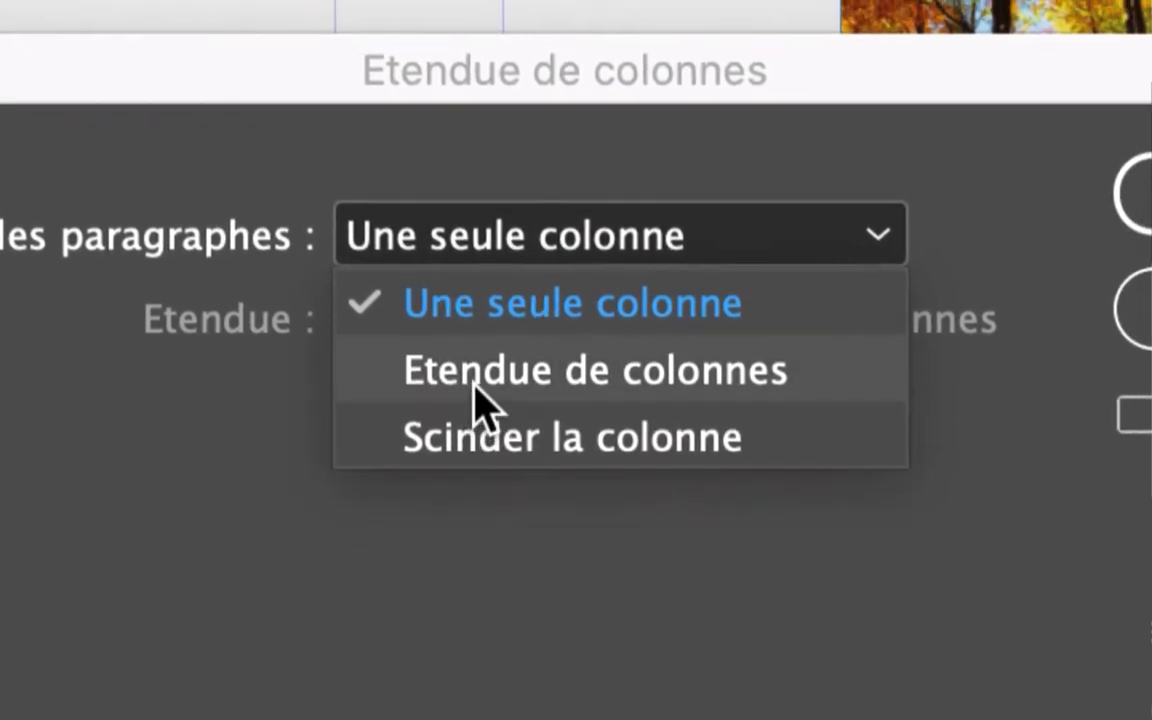
click(488, 358)
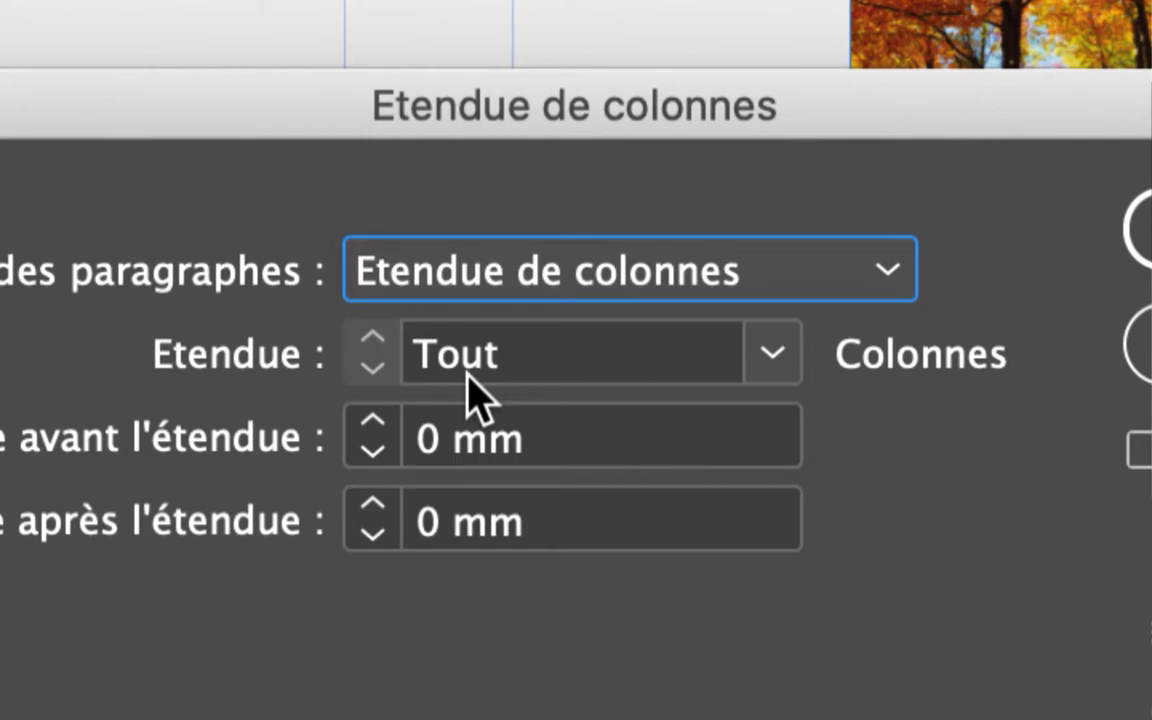
click(775, 355)
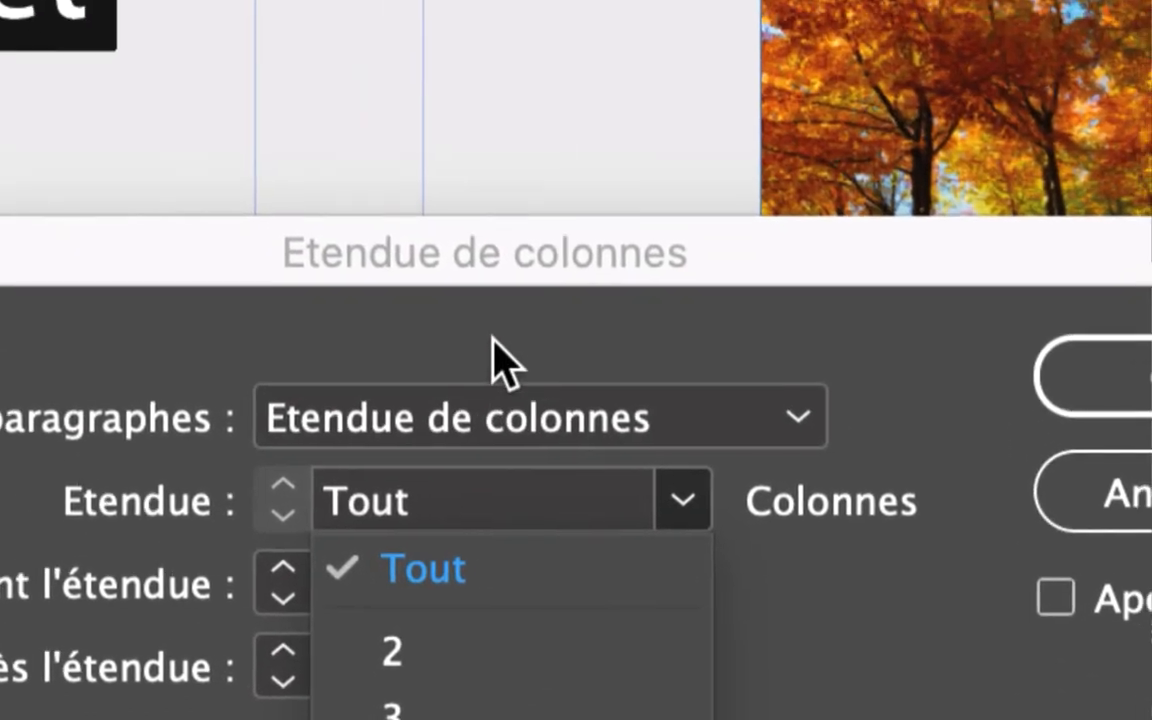
click(497, 360)
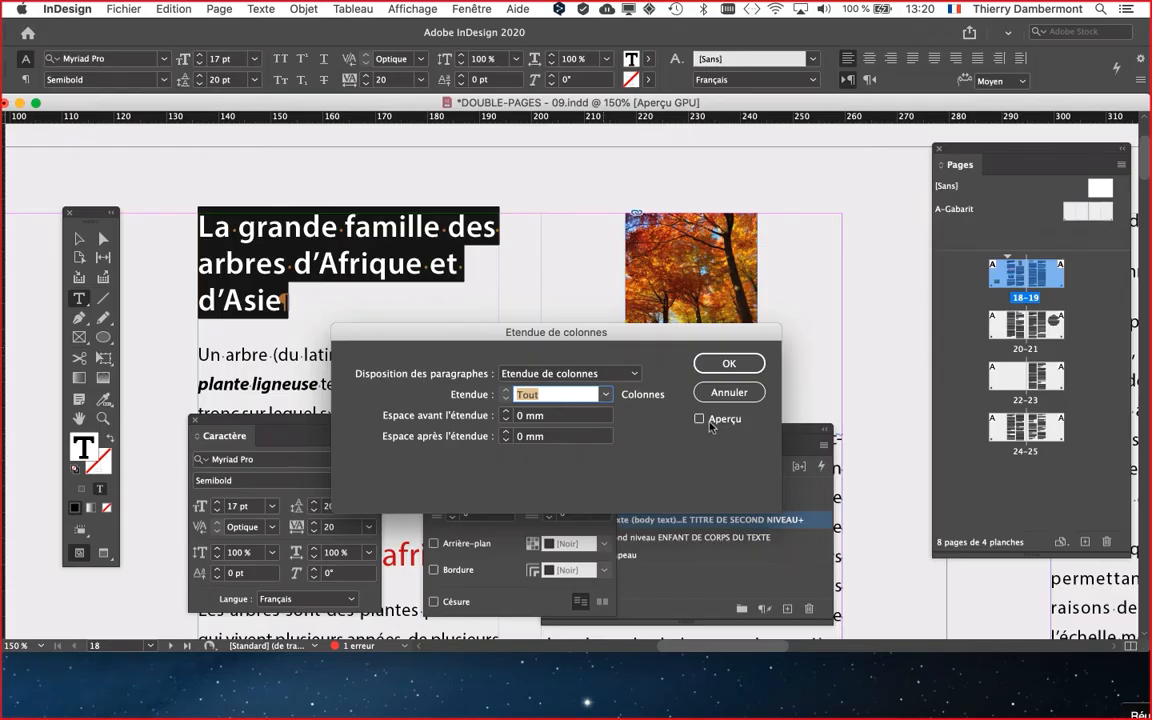
click(1049, 477)
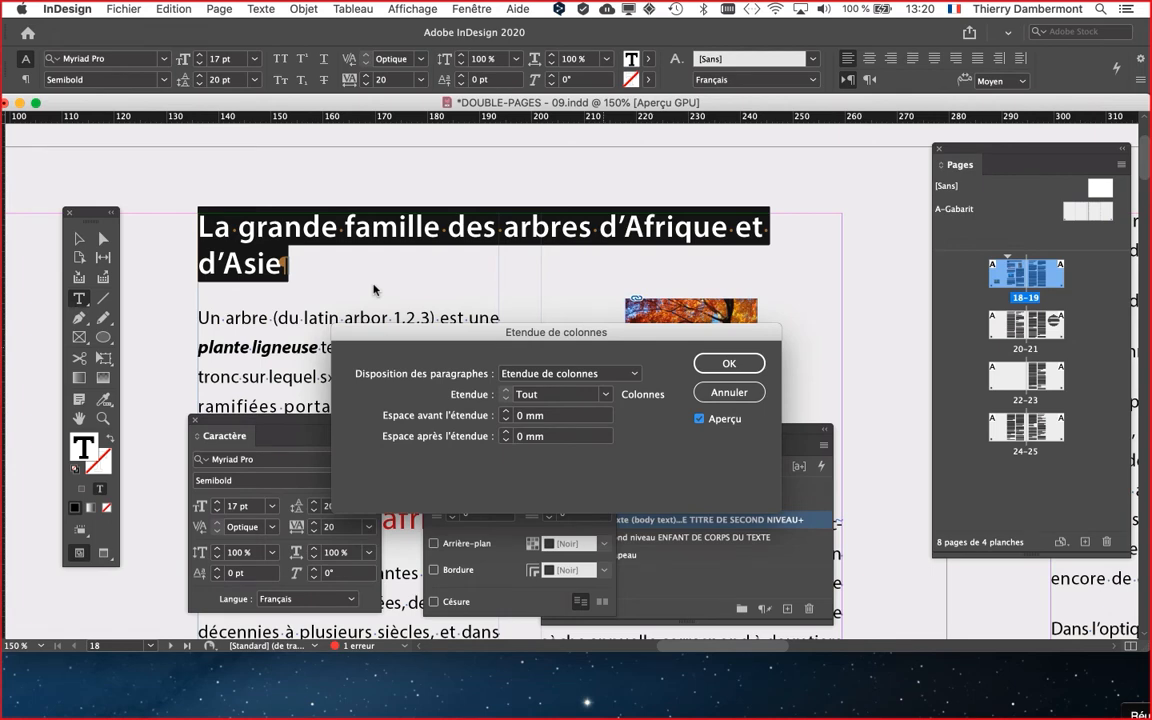
key(Return)
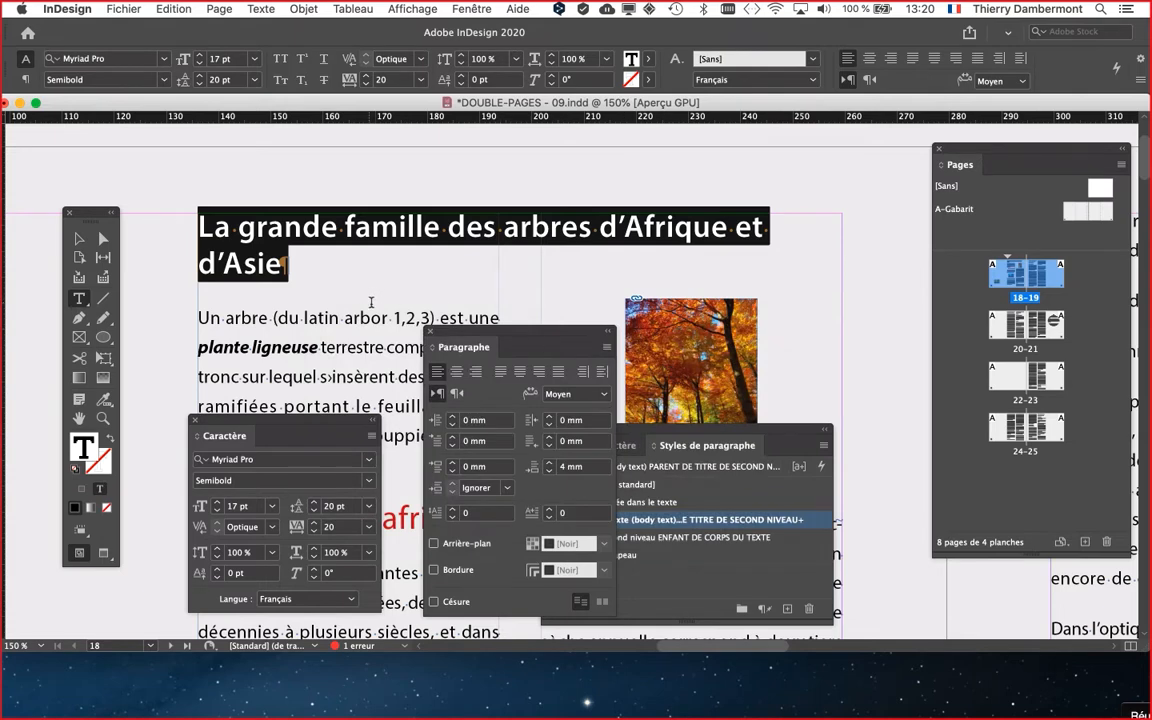
Balance the ragged lines of the opening title (Equilibrer les lignes en drapeau)
click(606, 348)
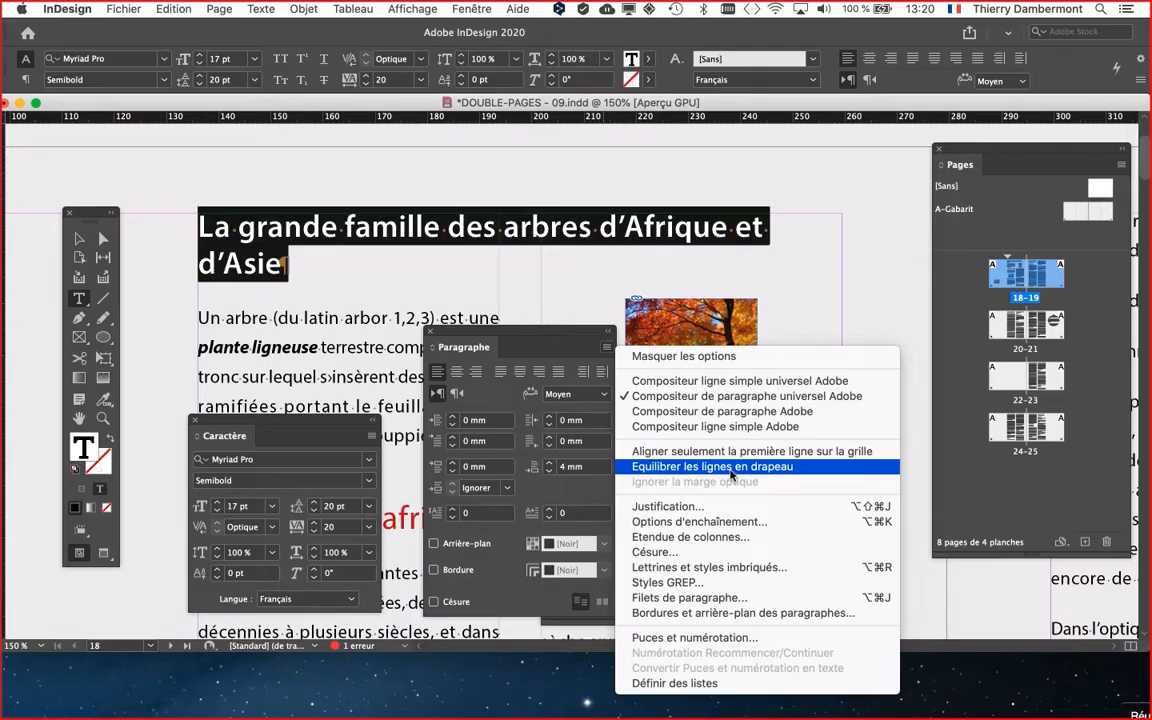
click(731, 474)
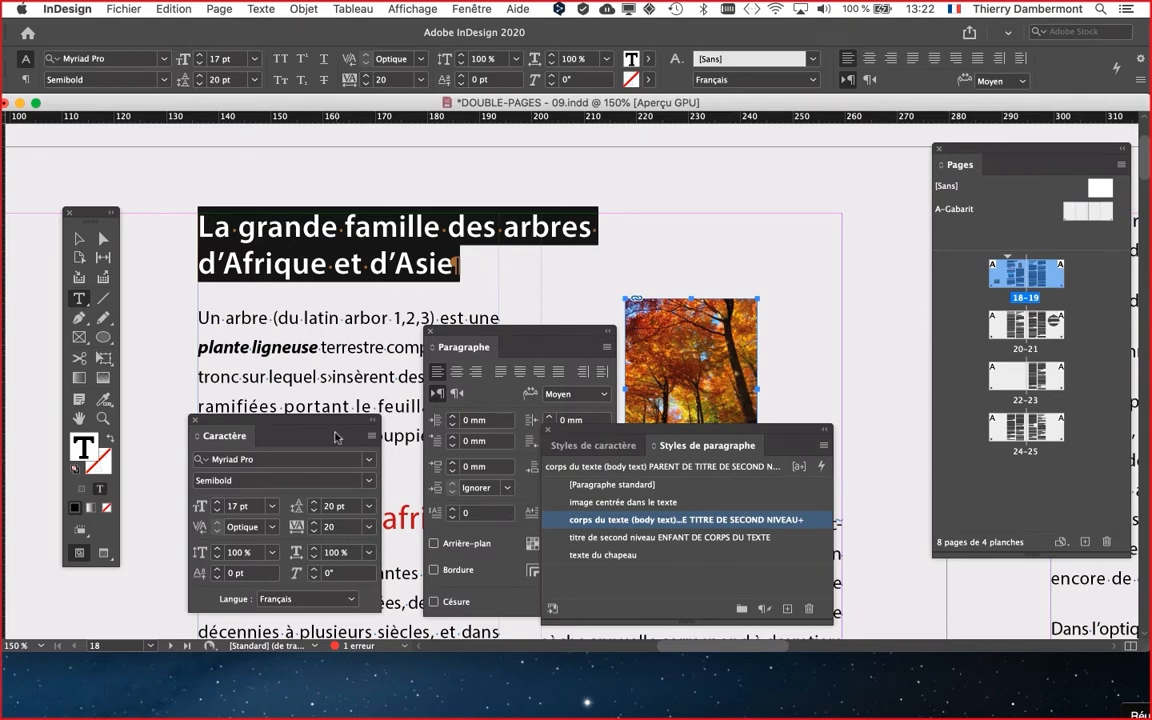
Show all the character options and set the opening title's font to Adobe Garamond Pro Regular
drag(336, 437, 920, 127)
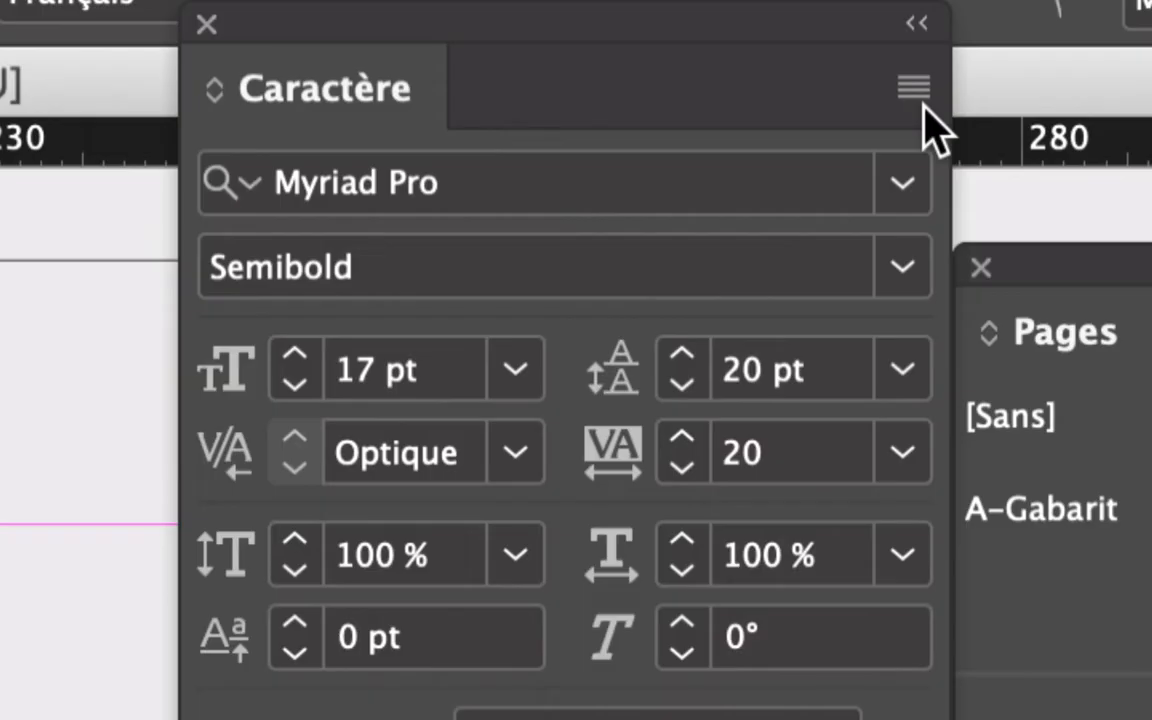
click(924, 106)
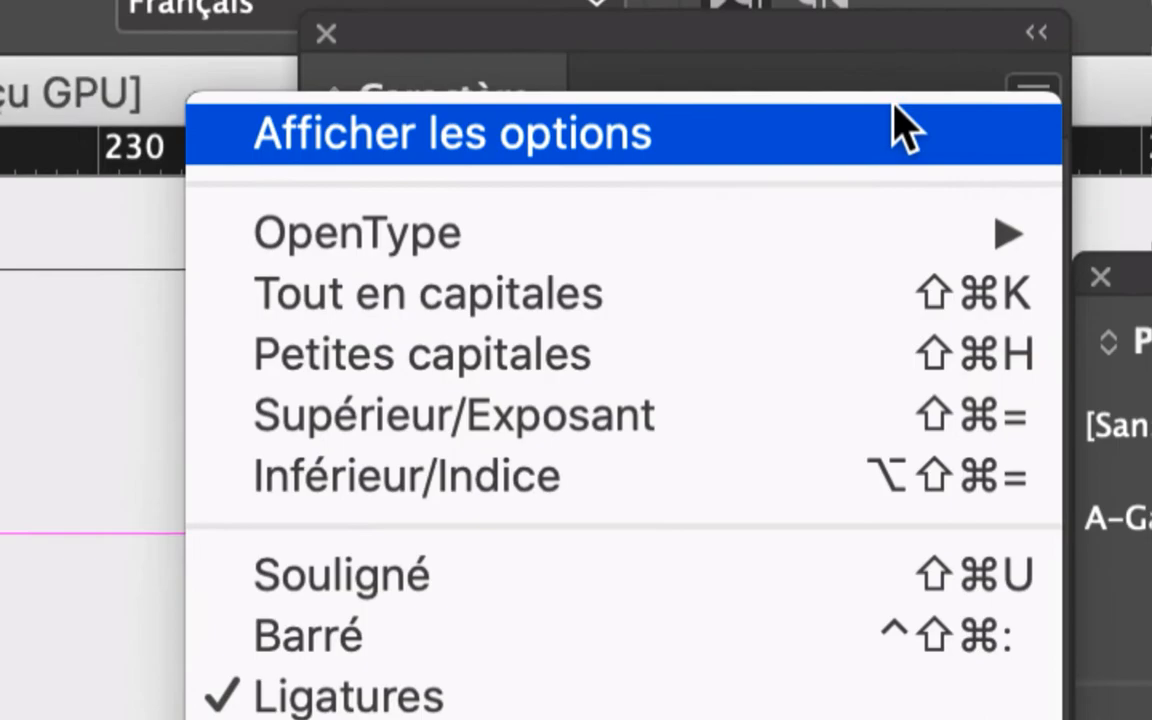
click(785, 125)
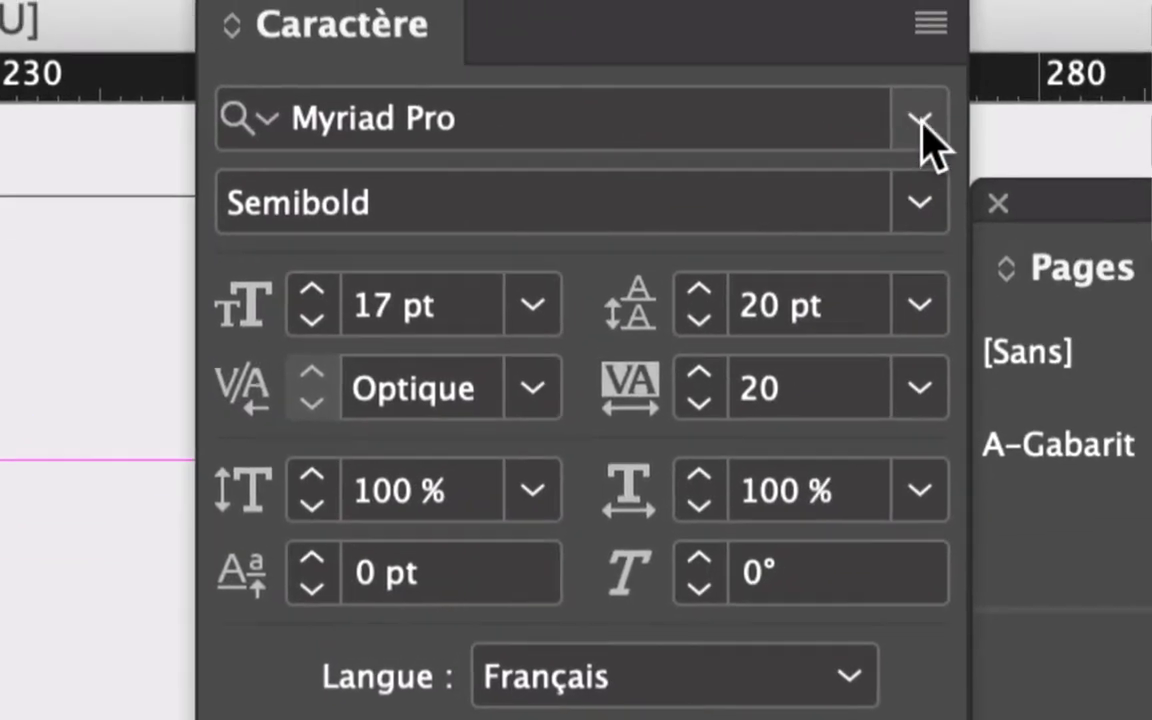
click(980, 77)
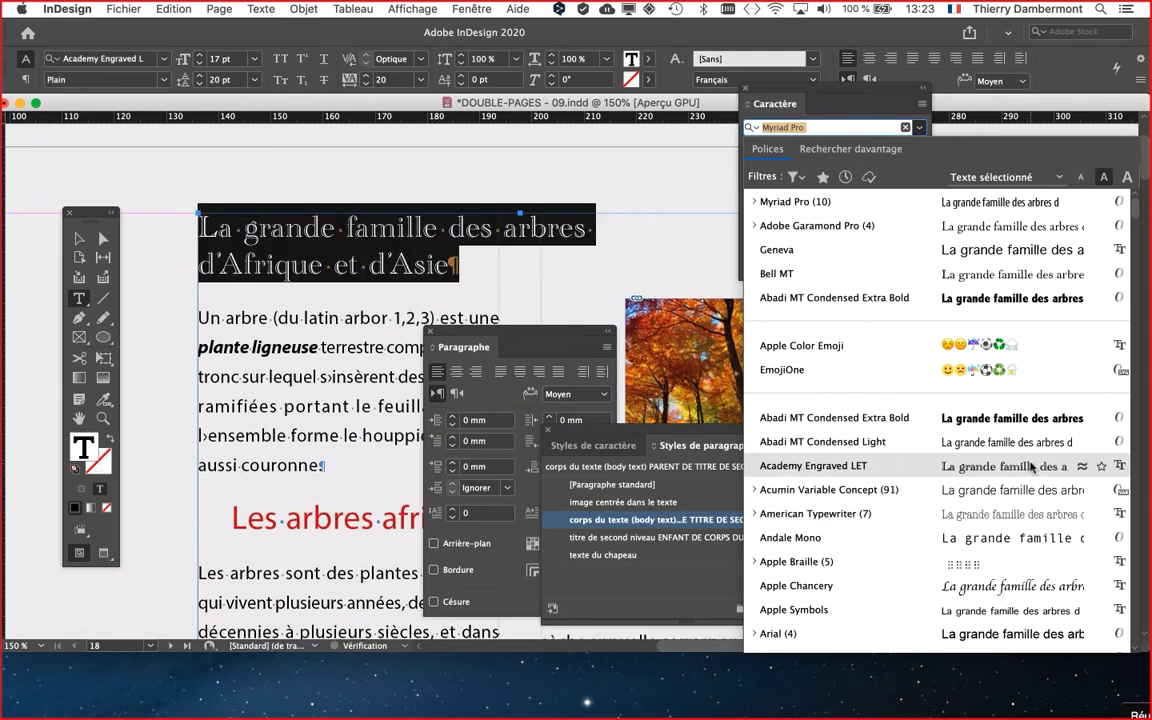
click(1034, 226)
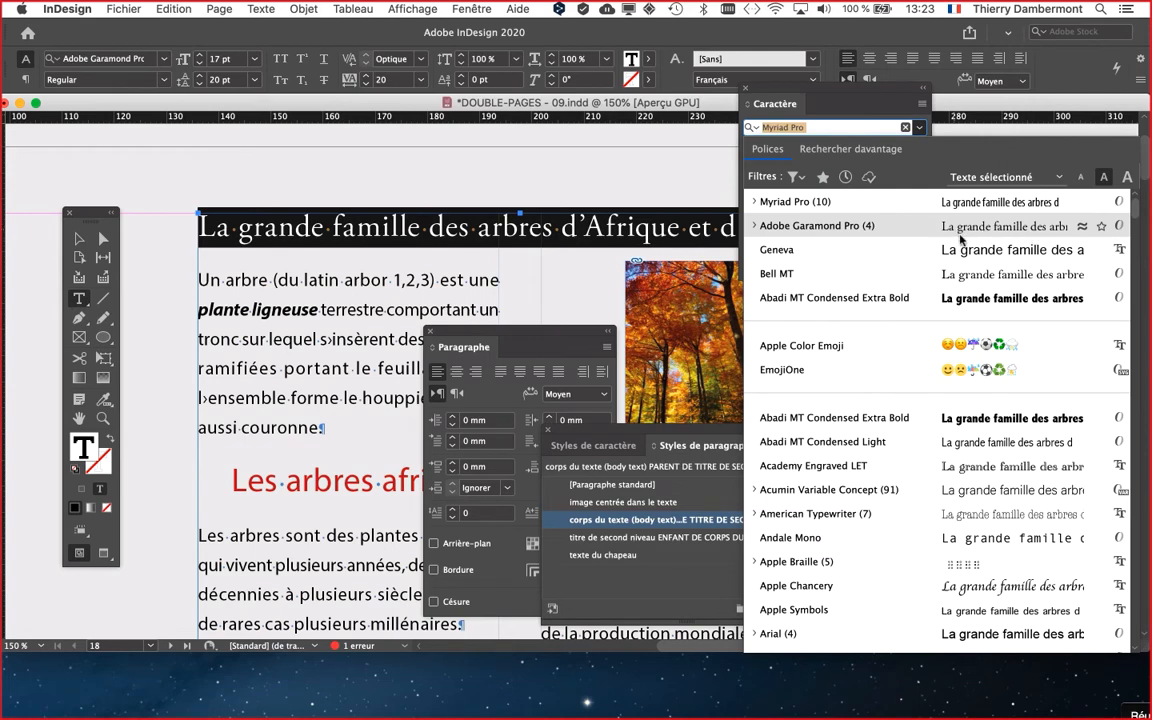
click(957, 234)
click(921, 225)
click(921, 225)
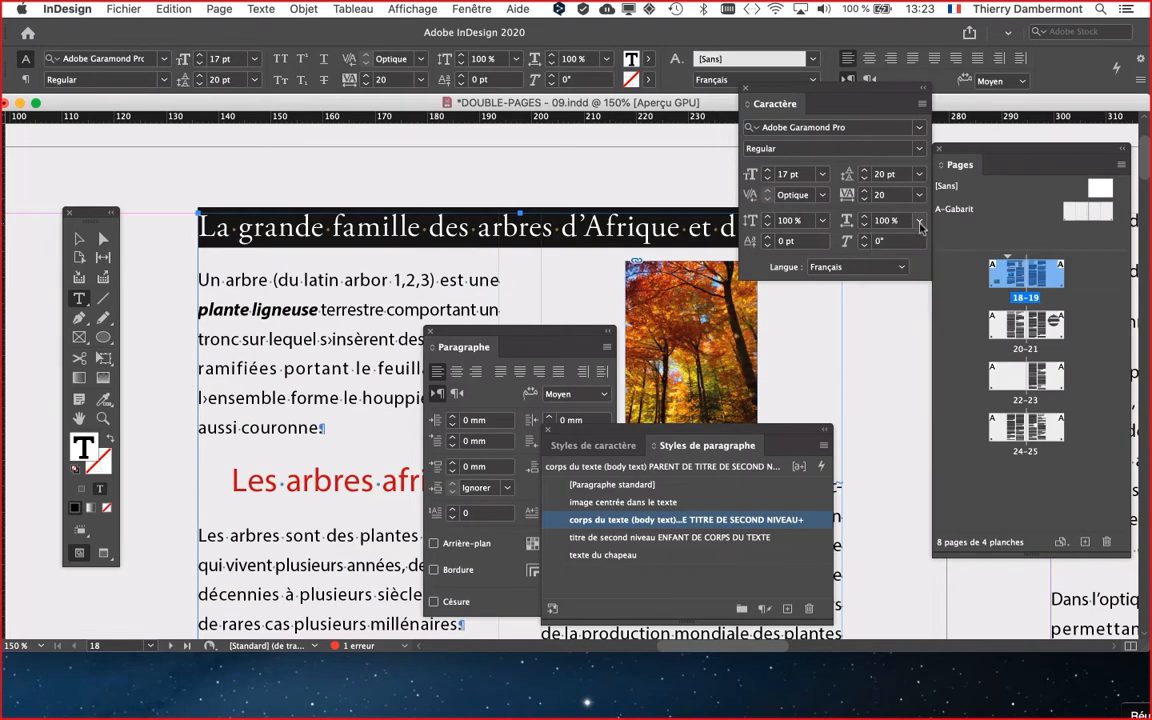
Set the opening title's font size to 22 pt, keeping the character settings clear of the text
drag(756, 94, 878, 346)
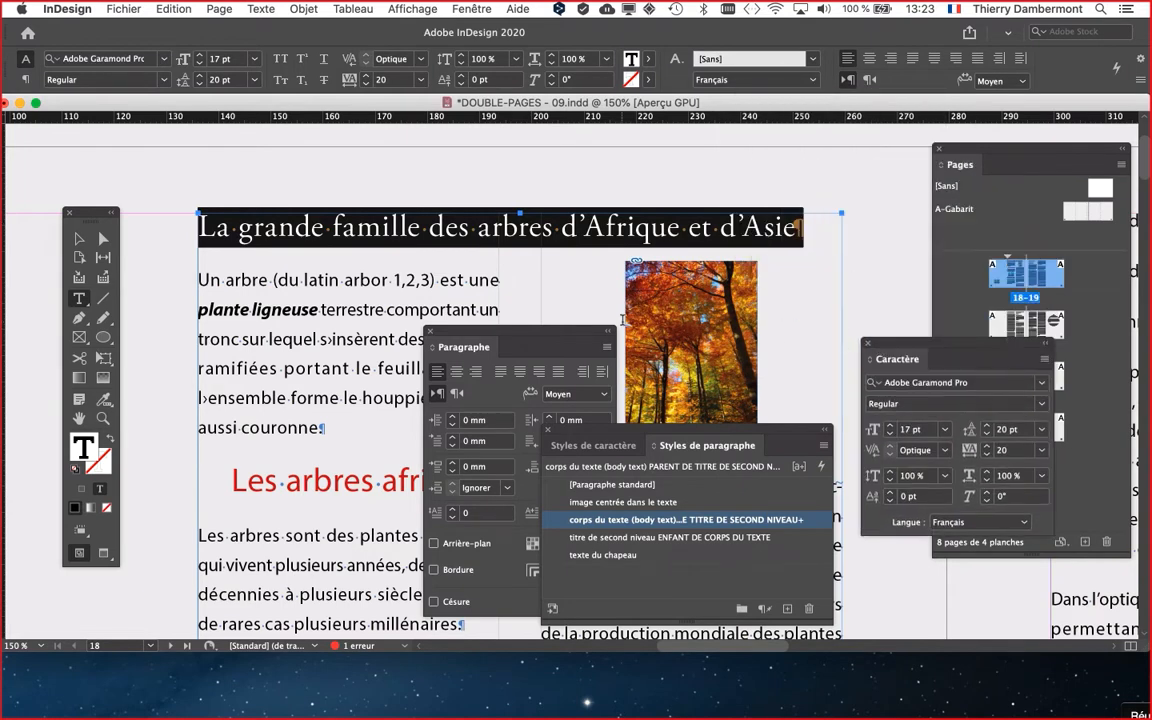
click(891, 426)
click(891, 426)
click(891, 426)
click(891, 428)
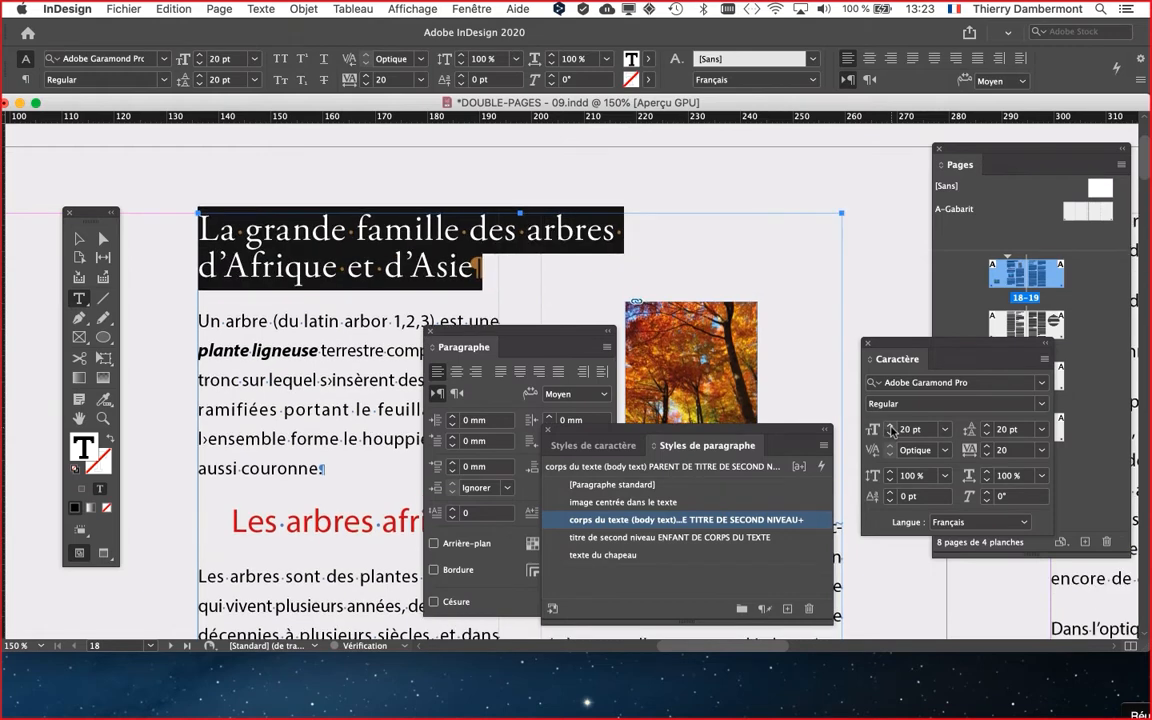
click(891, 428)
click(891, 428)
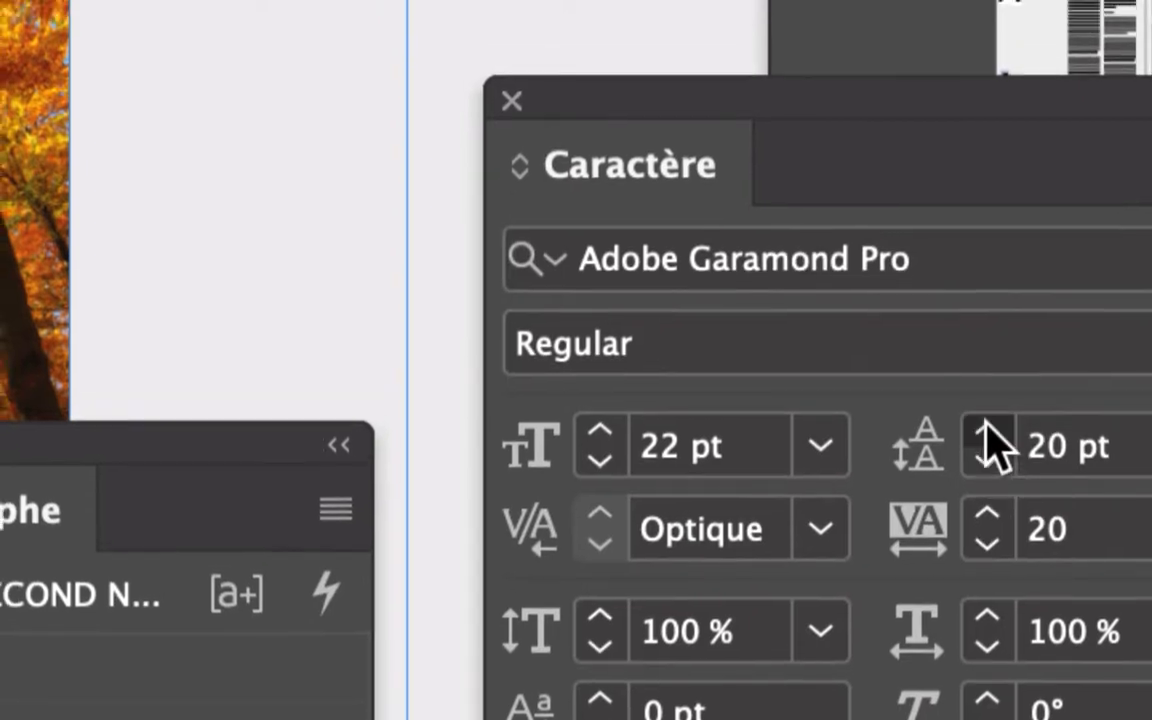
Set the opening title's leading to 25 pt
click(981, 409)
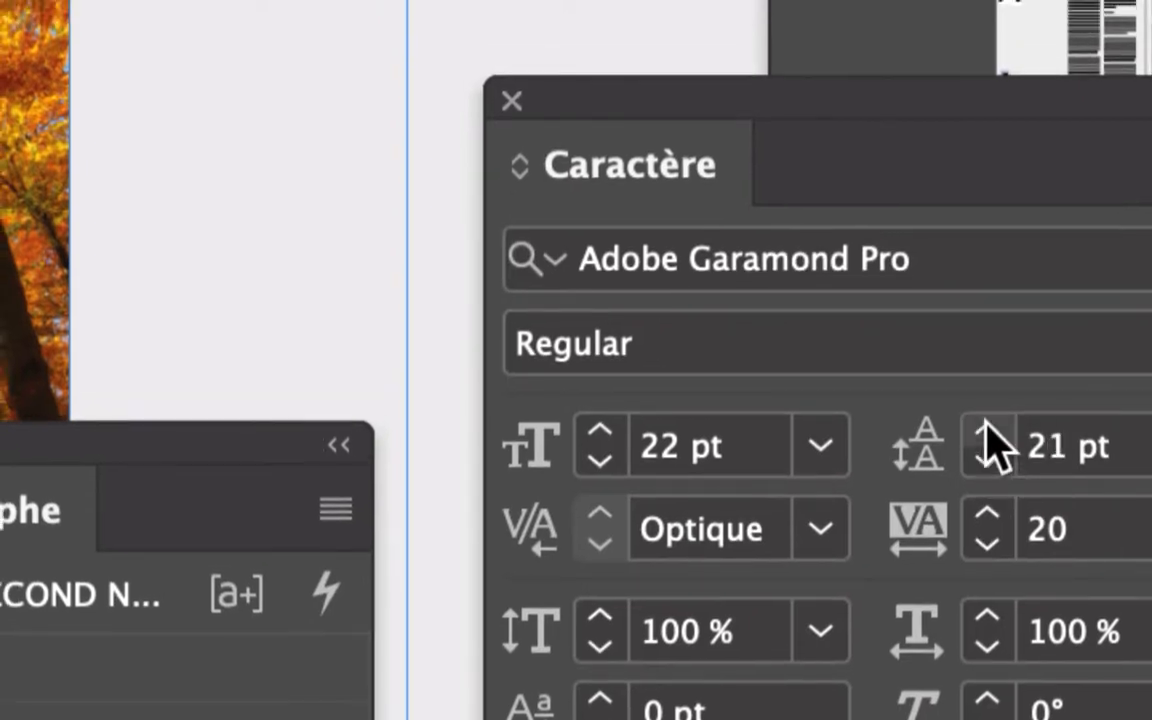
click(986, 425)
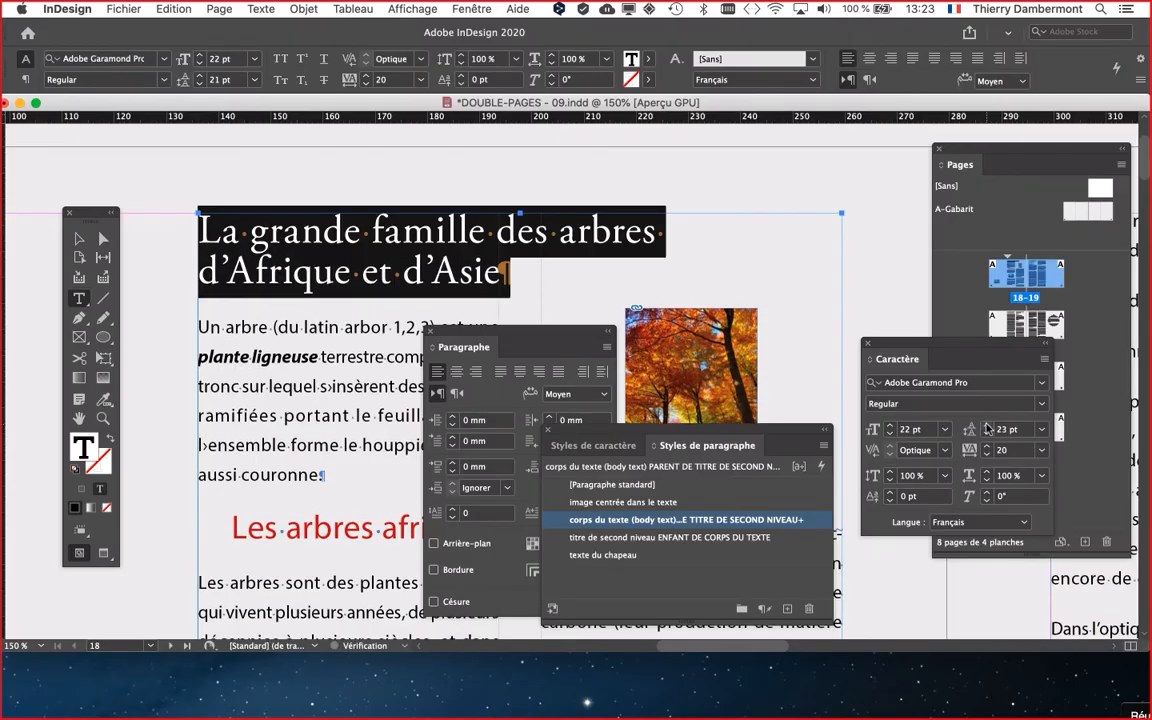
click(986, 425)
click(986, 425)
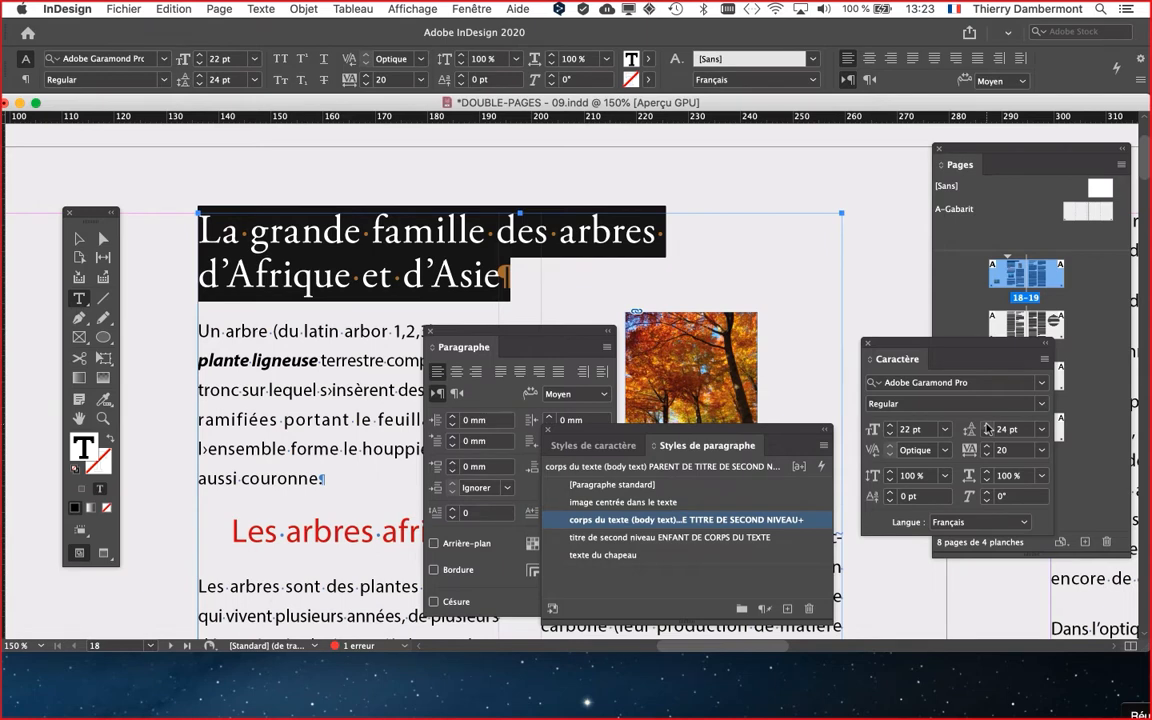
click(986, 425)
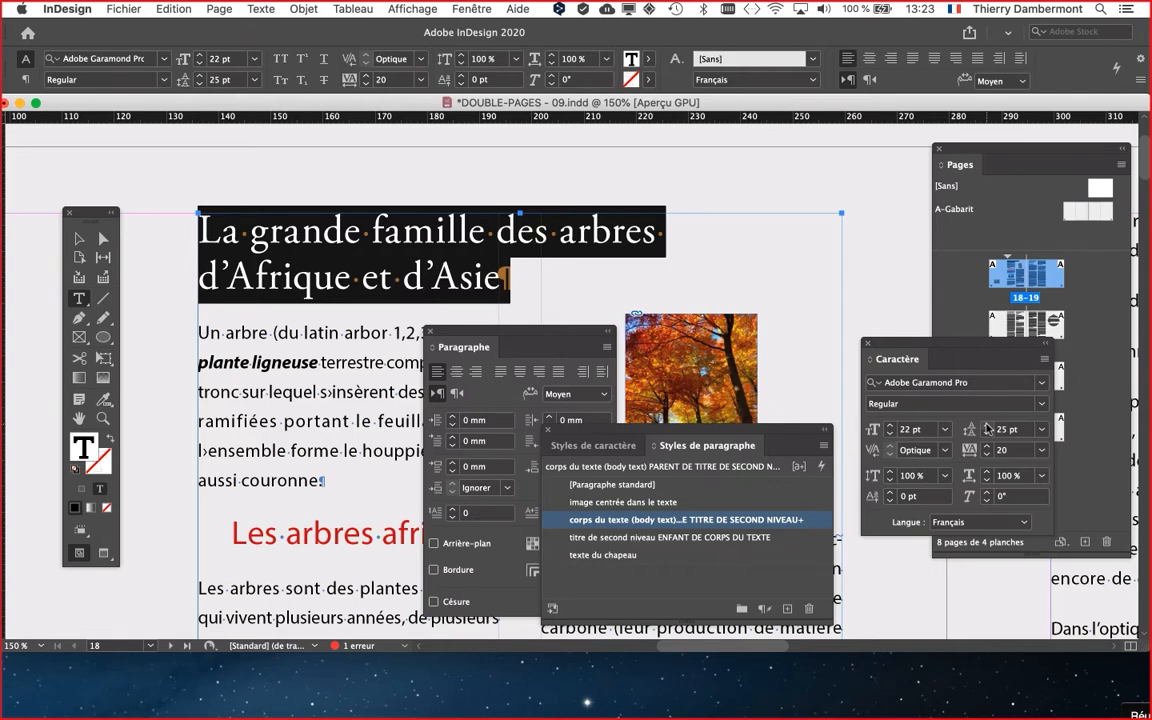
Set the opening title's left indent to 3 mm, with the paragraph settings and styles moved clear of the text
drag(708, 433, 256, 597)
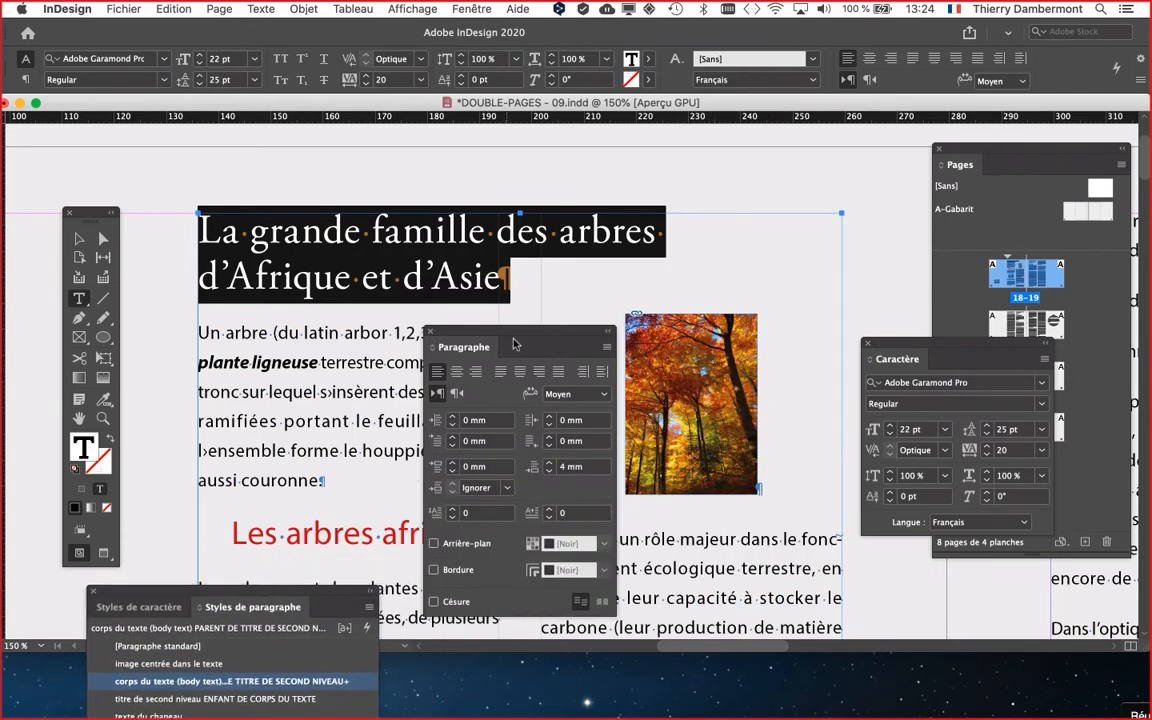
drag(500, 339, 777, 196)
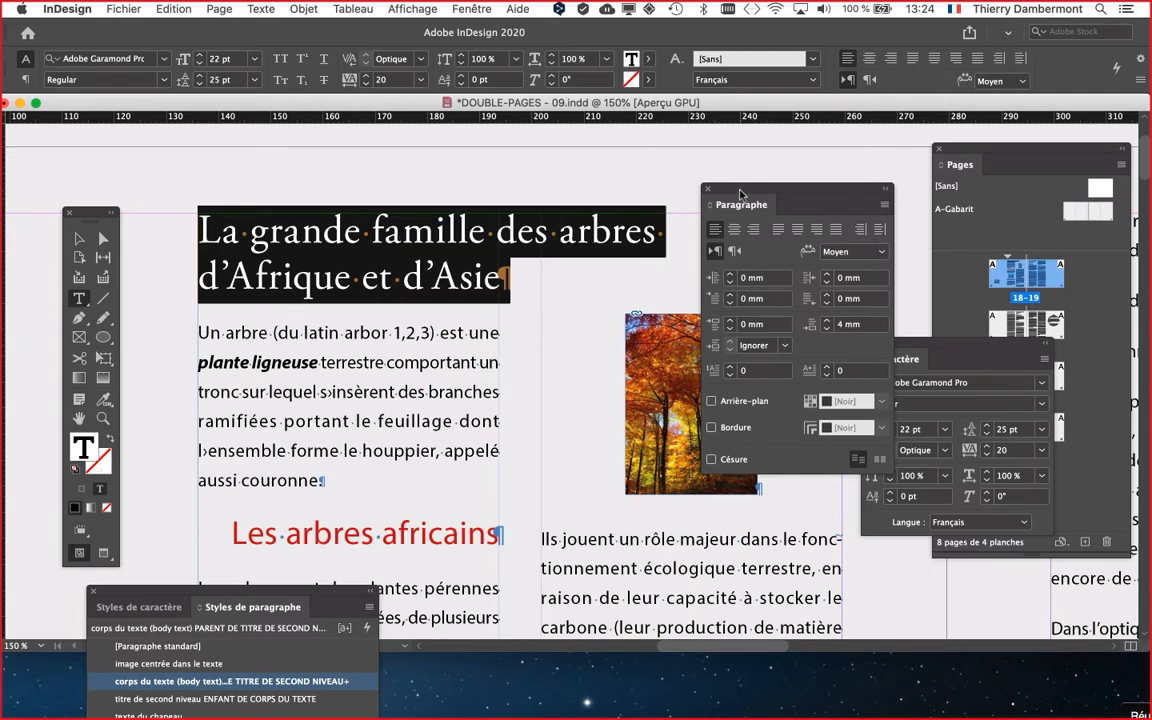
drag(740, 193, 730, 163)
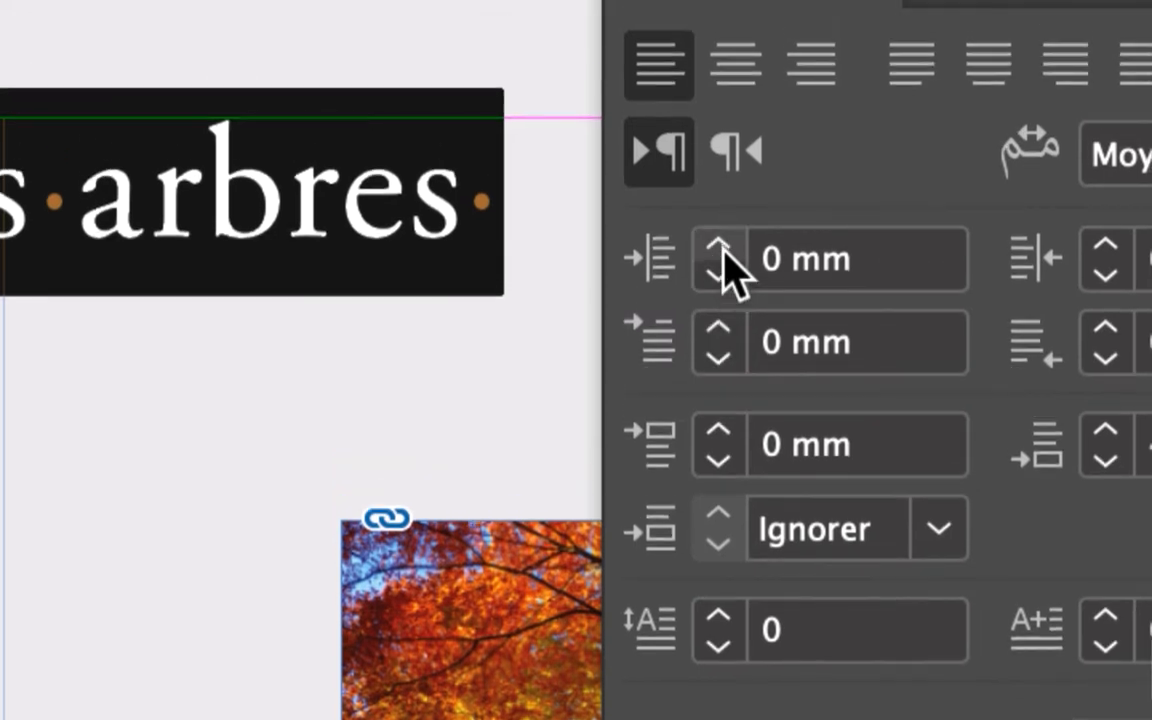
click(720, 250)
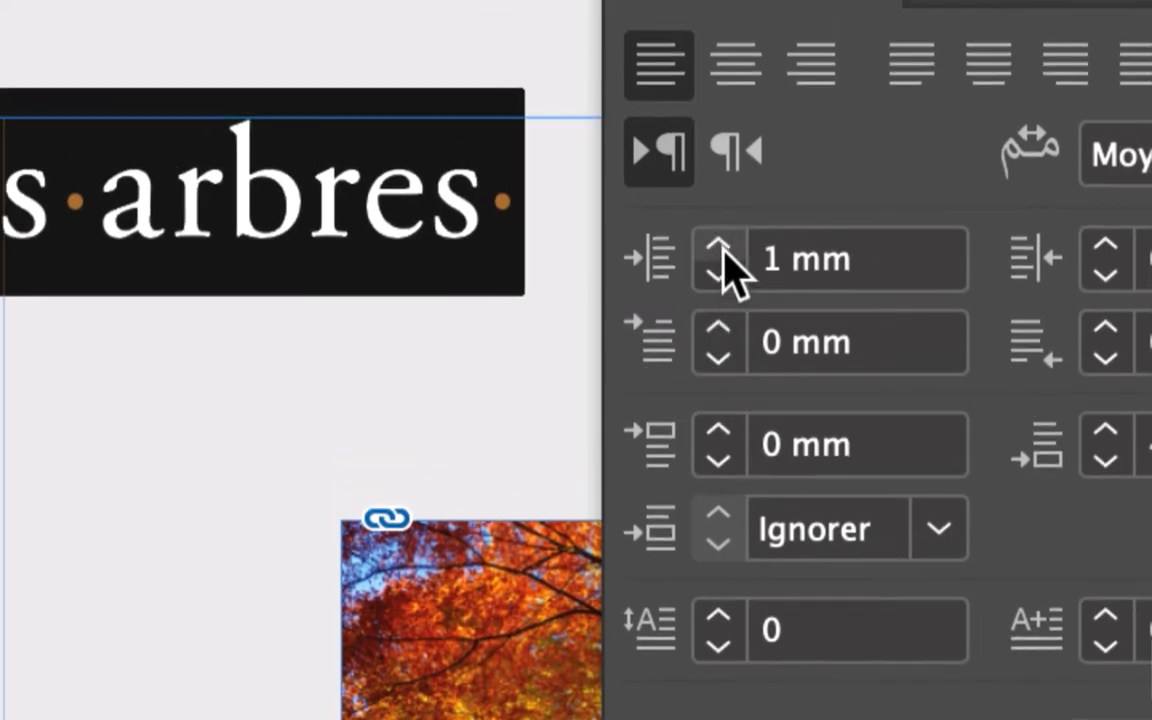
click(720, 250)
click(720, 250)
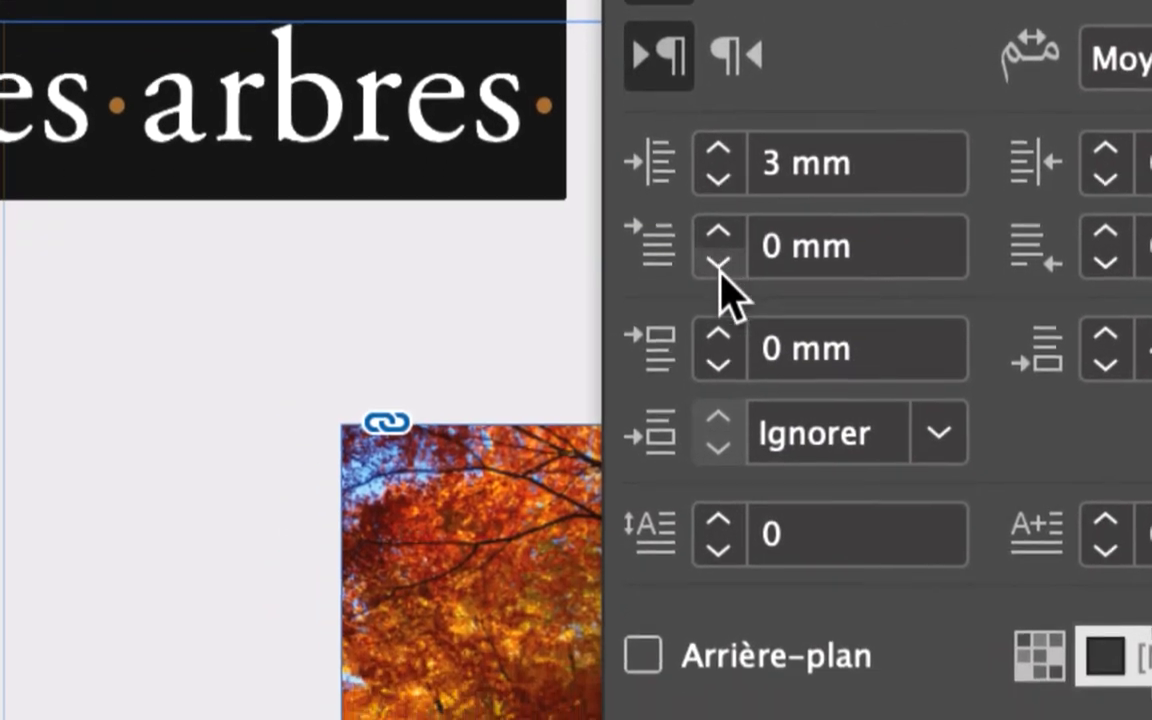
Set the opening title's first-line indent to -3 mm
click(719, 263)
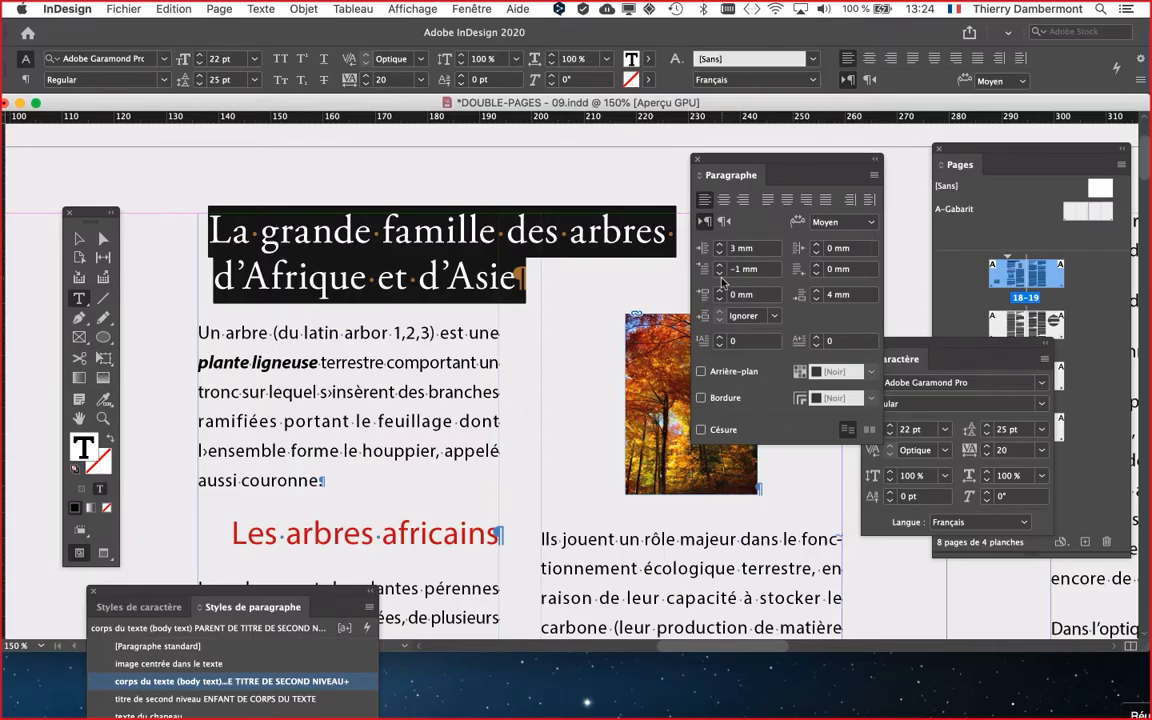
click(719, 274)
click(719, 274)
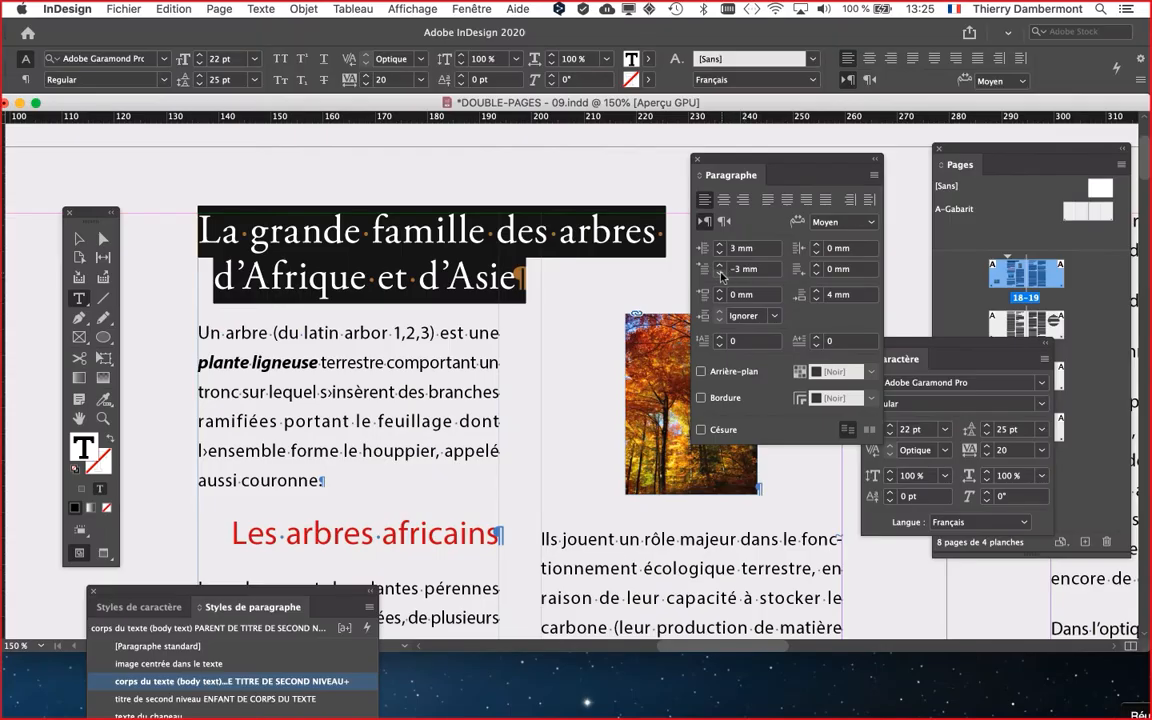
Try to set the opening title's first-line indent to -4 mm, beyond its left indent
click(720, 276)
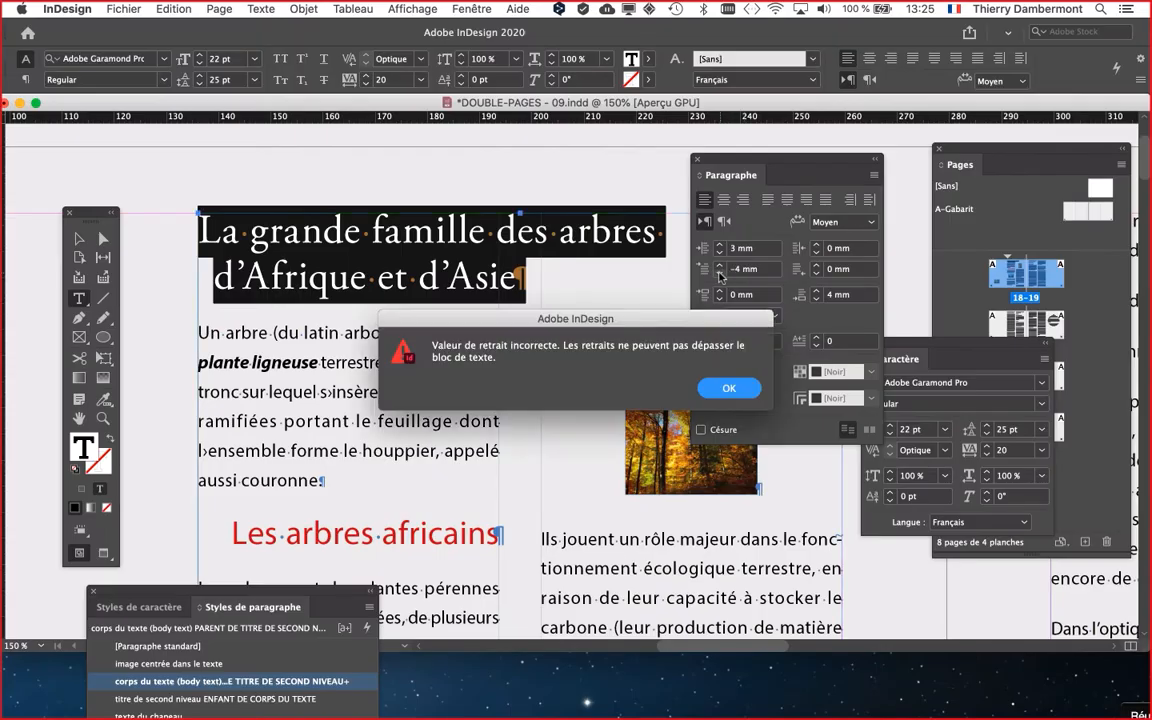
key(Return)
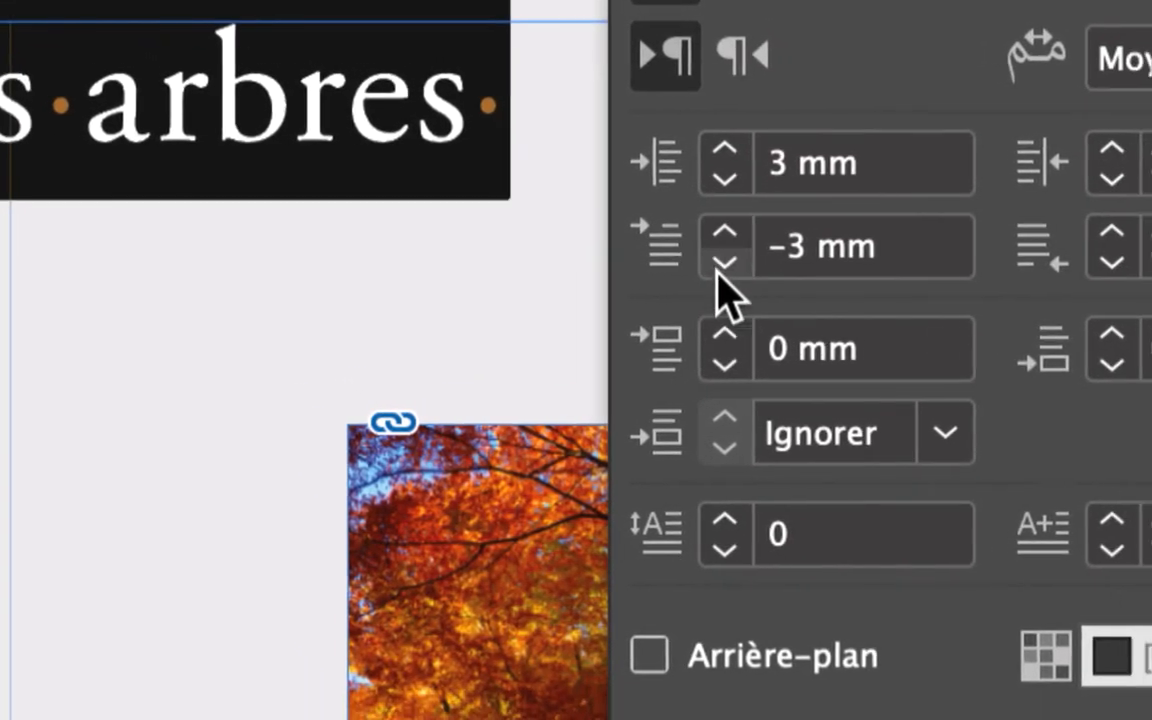
click(763, 294)
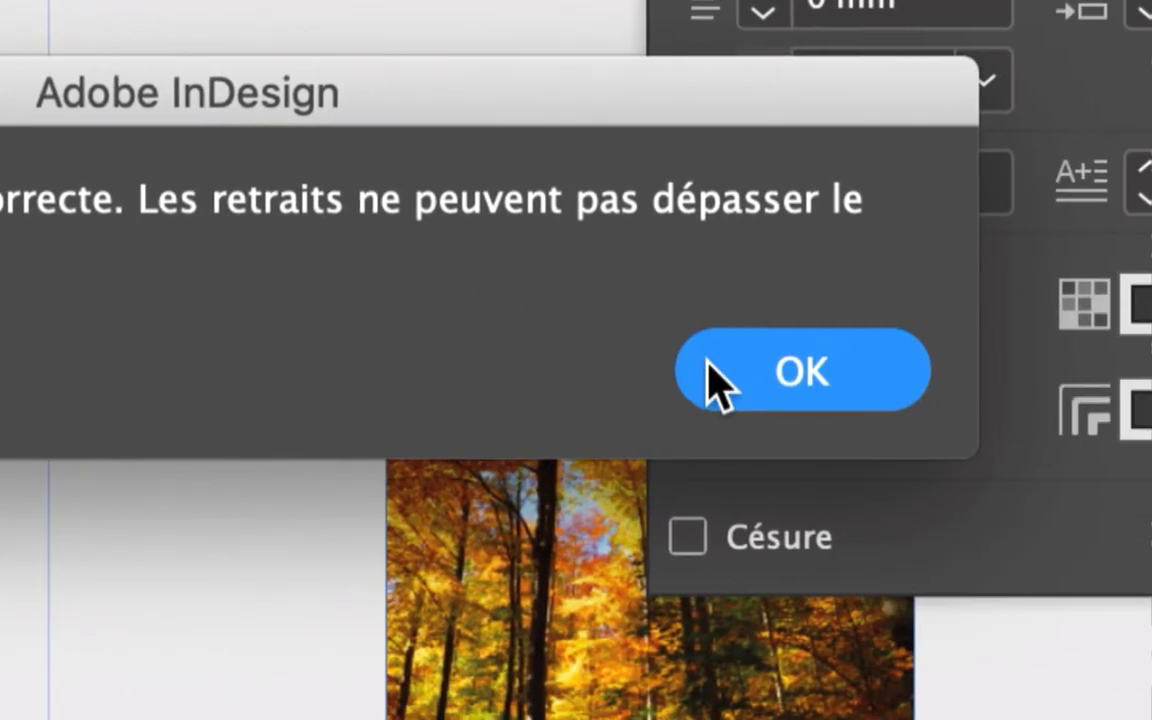
click(715, 383)
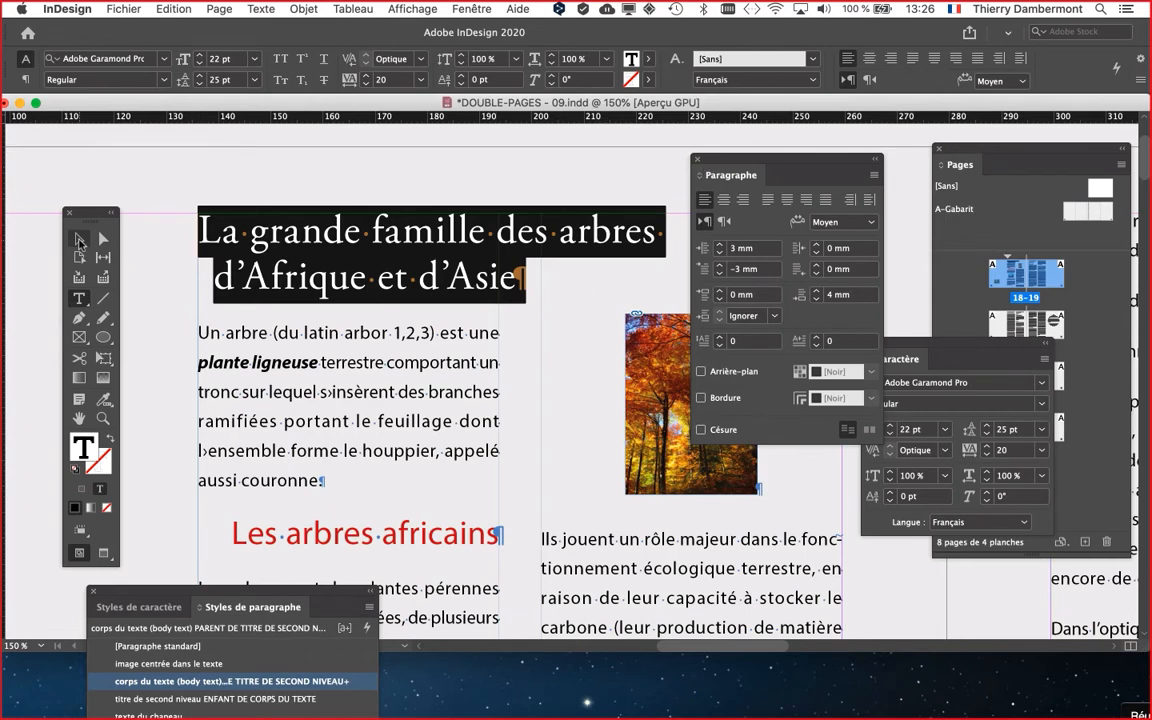
Display the layout in the Aperçu screen mode and place the text cursor back in the opening title
click(79, 241)
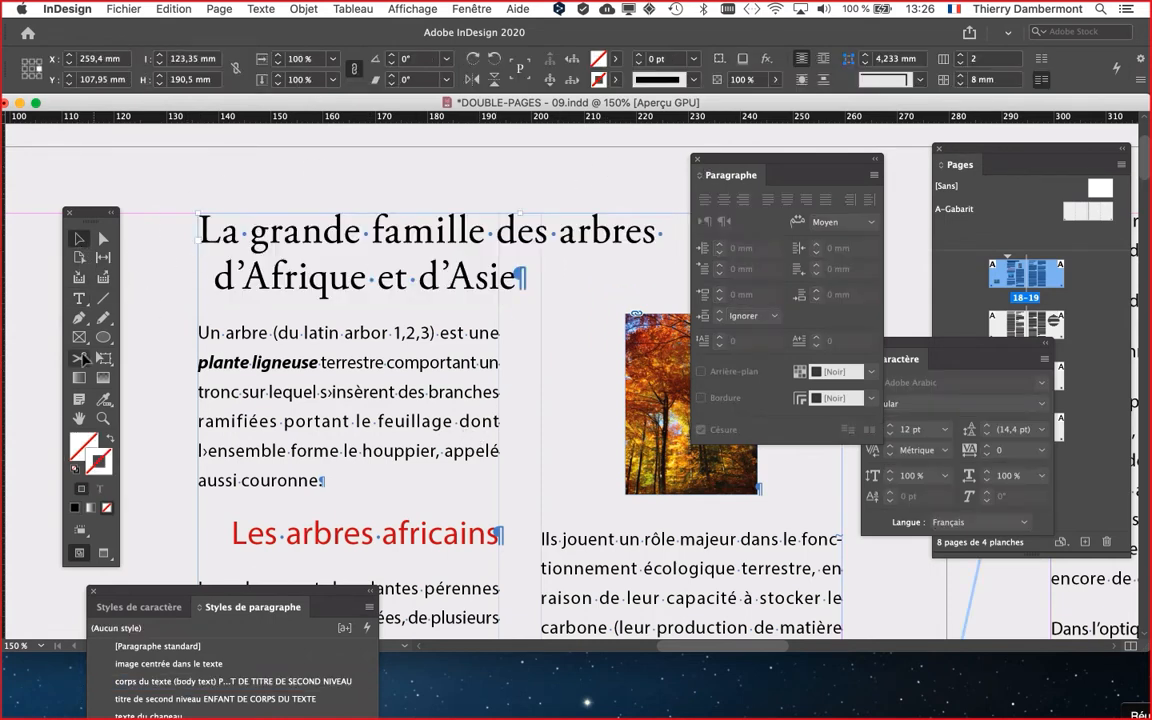
click(107, 555)
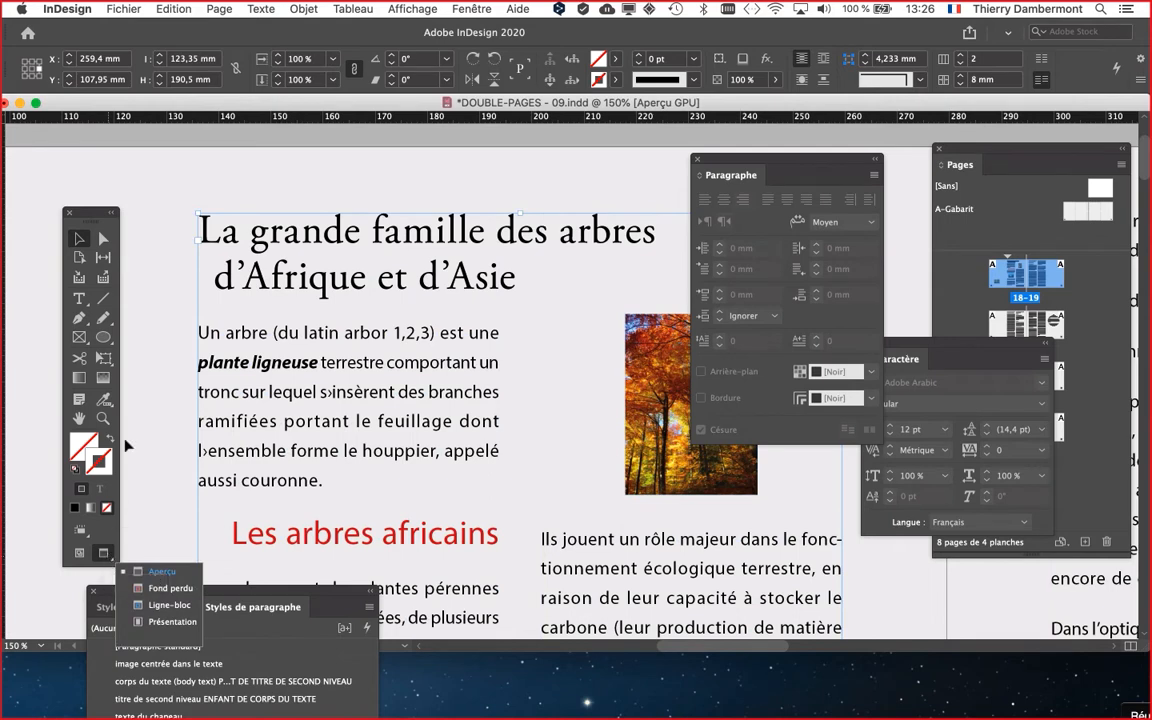
click(79, 299)
click(416, 233)
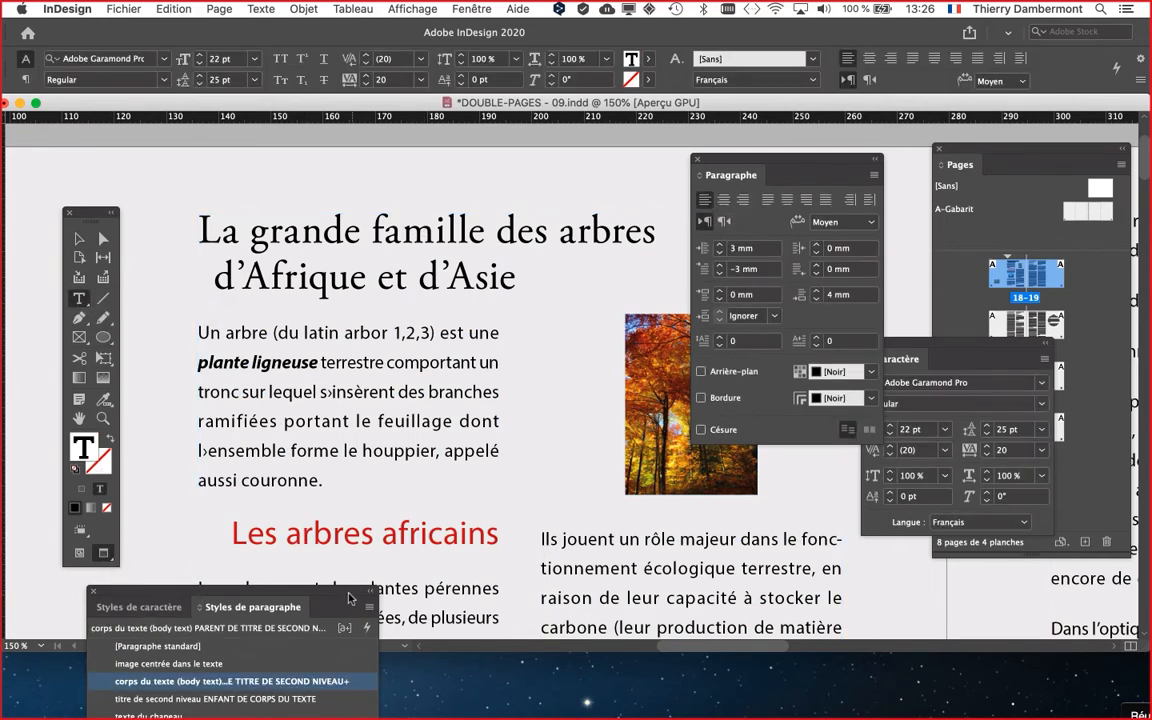
Start a new paragraph style from the opening title's formatting and base it on [Aucun style]
drag(349, 600, 489, 364)
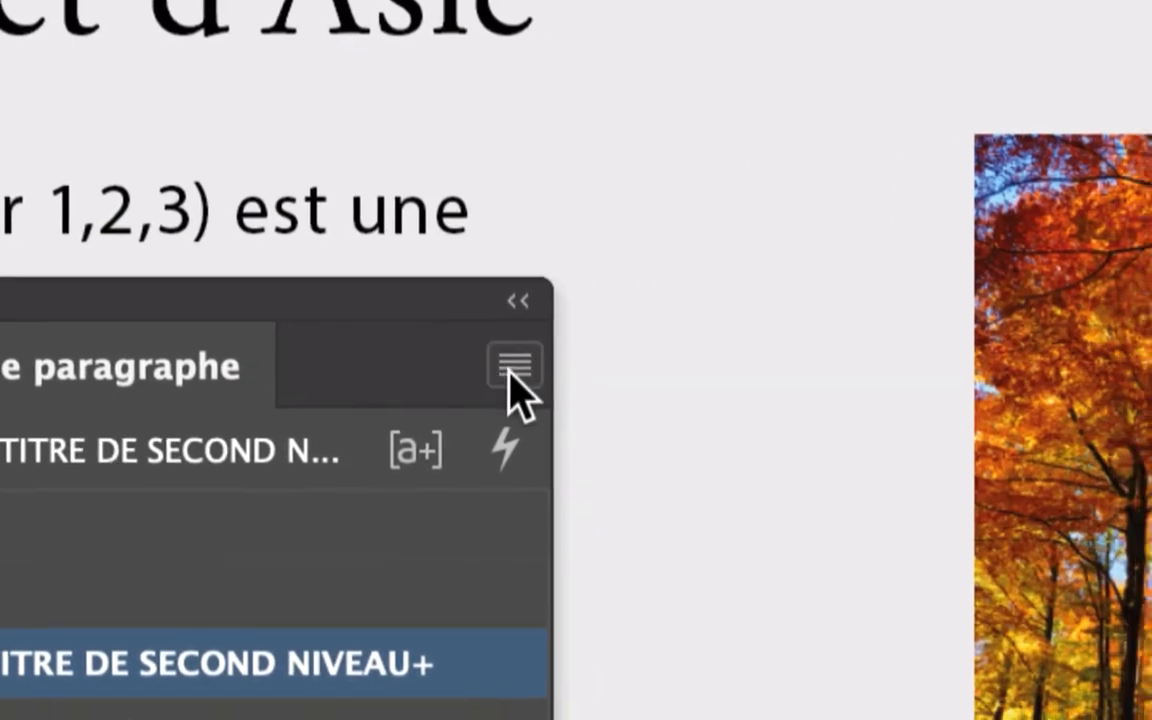
click(950, 381)
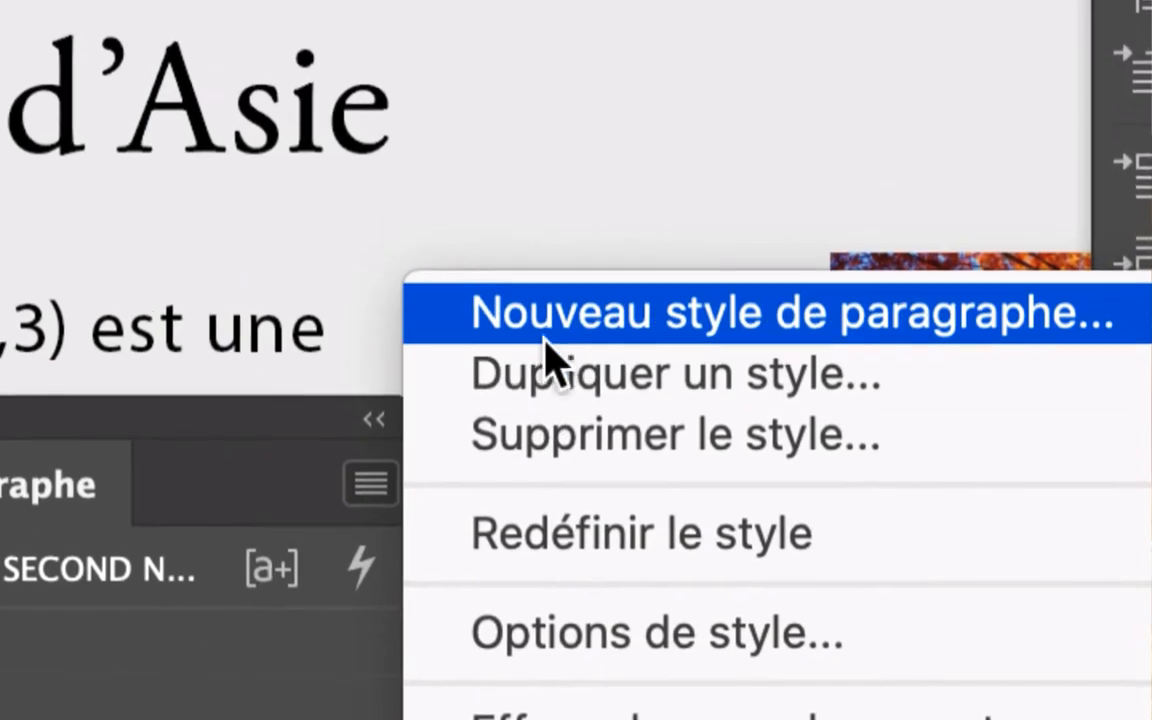
click(547, 336)
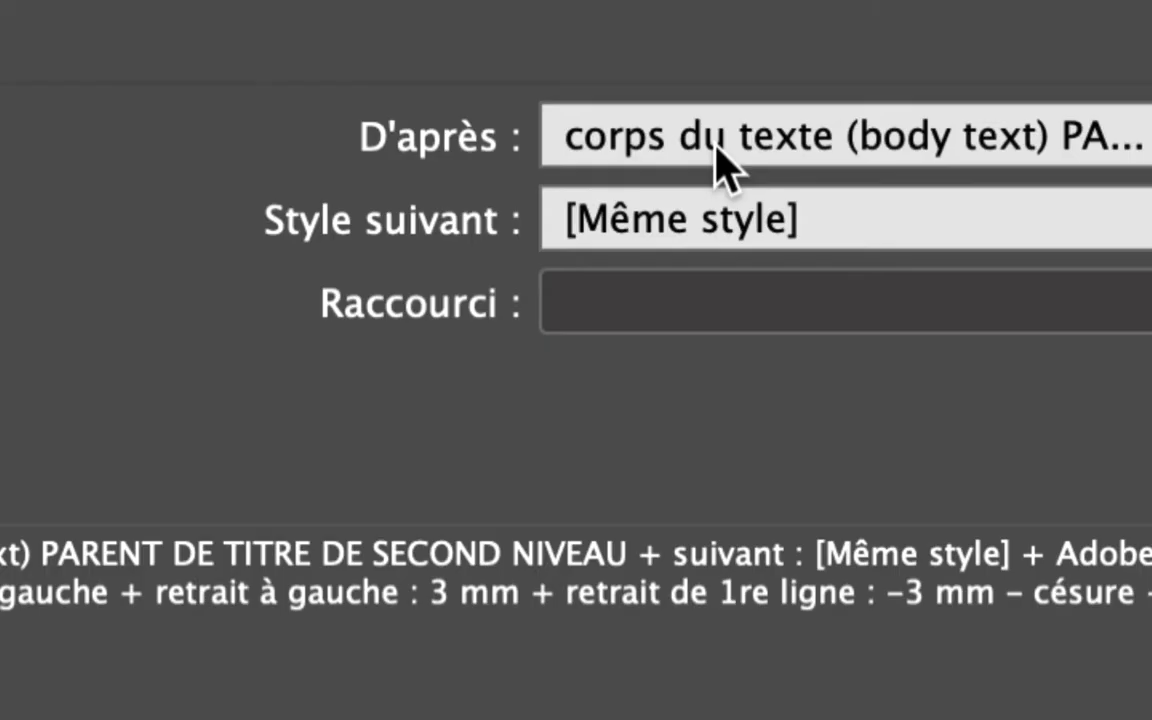
click(722, 160)
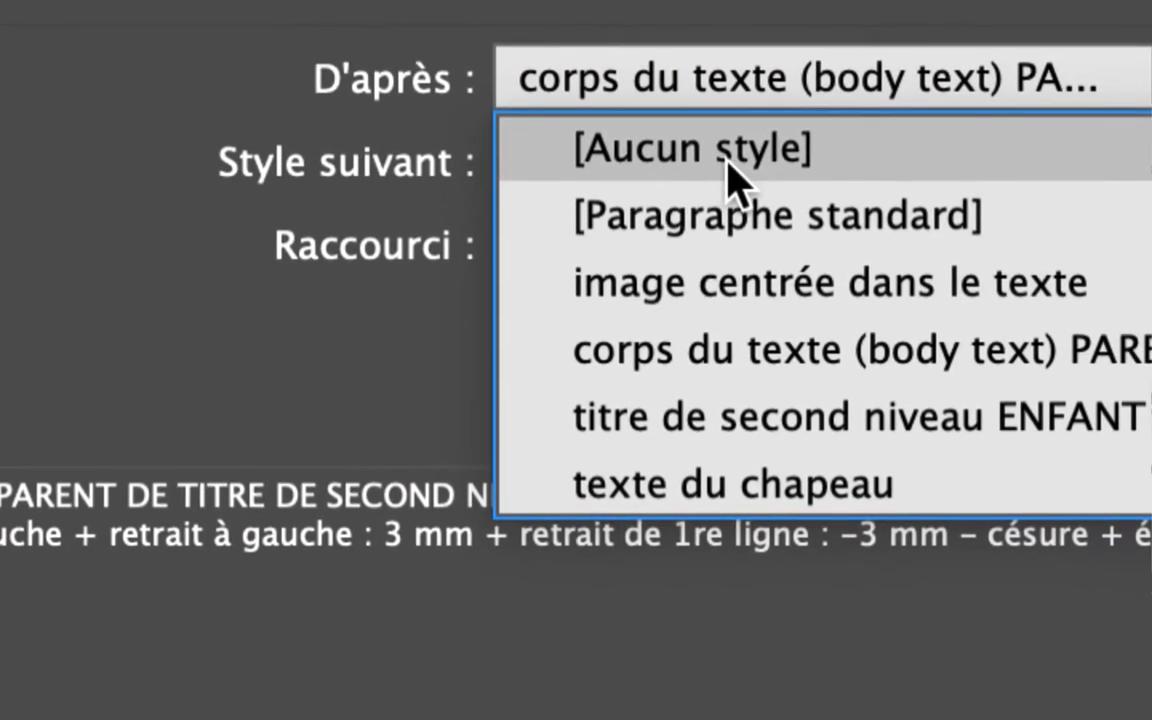
click(728, 160)
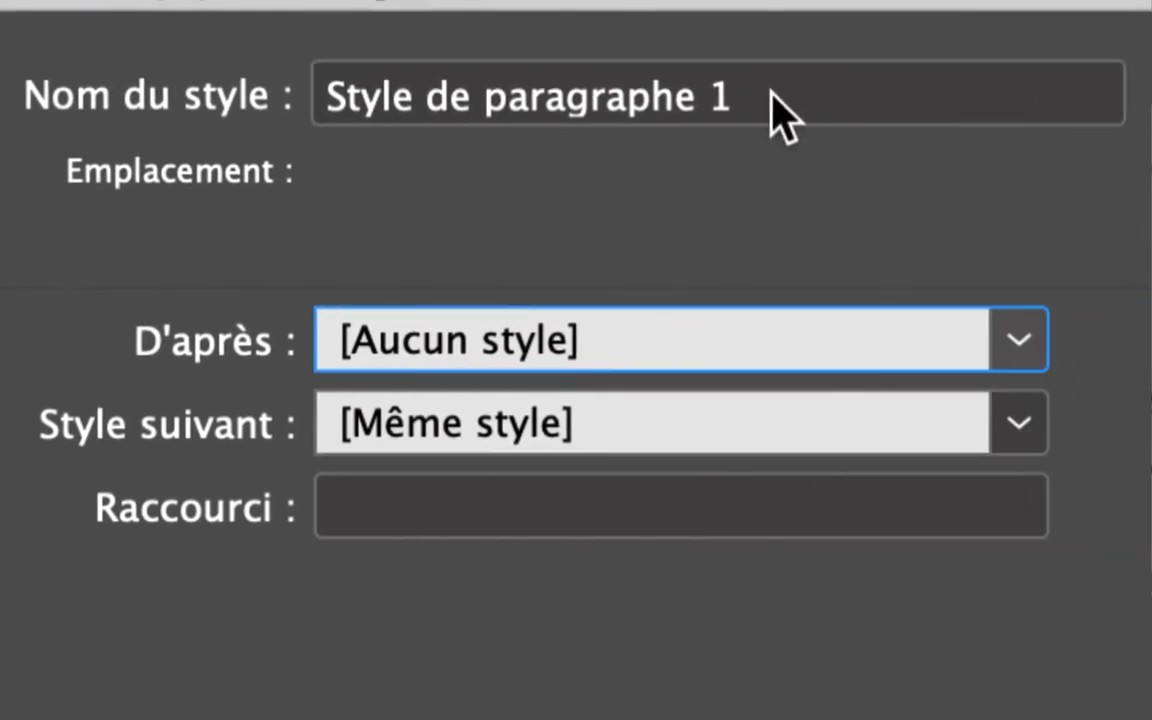
Name the new paragraph style "titre de premier niveau"
drag(771, 95, 668, 95)
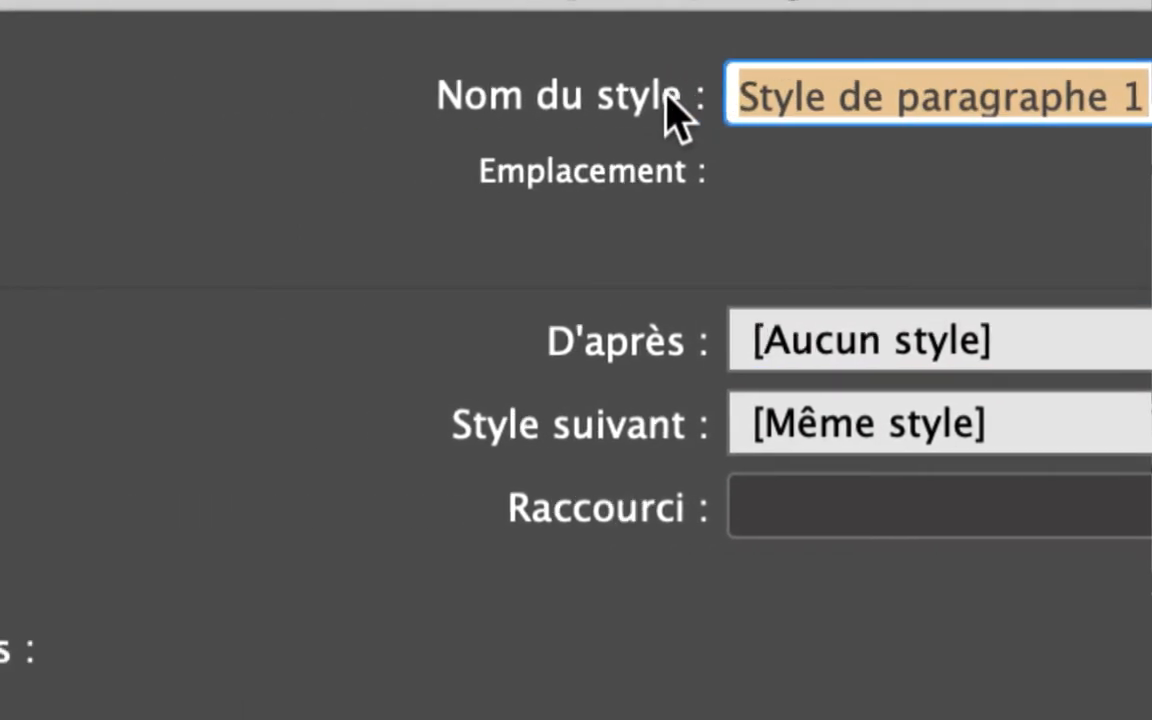
text(titre de premier )
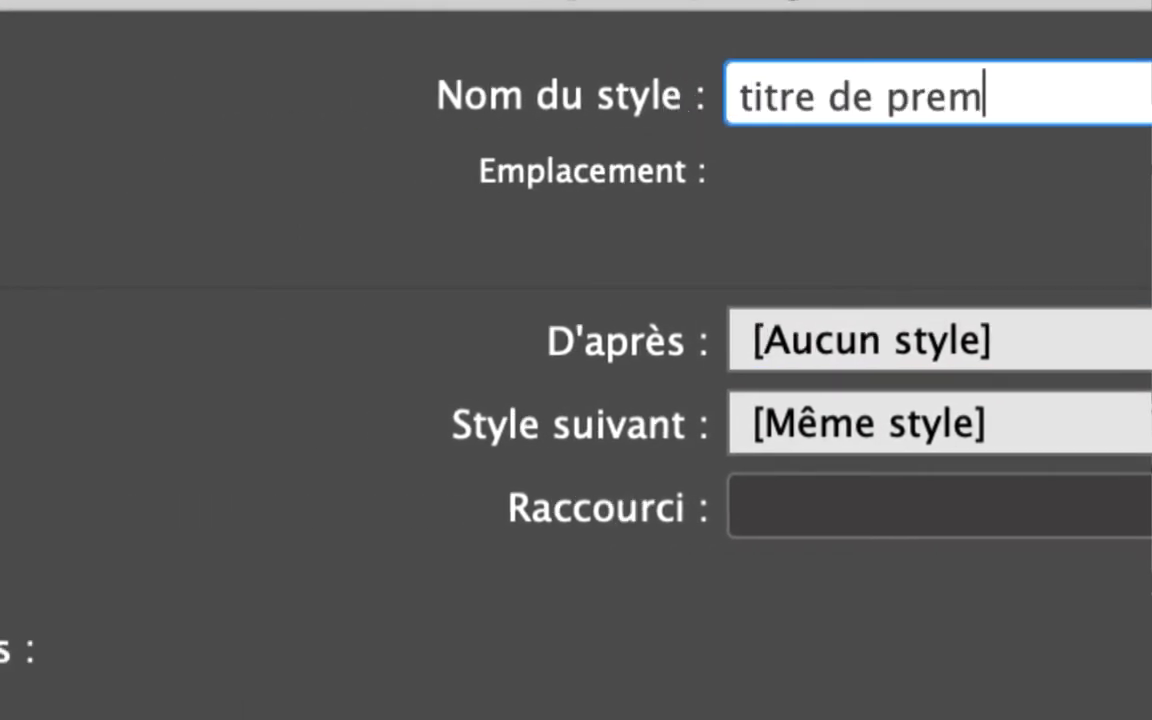
text(niveau)
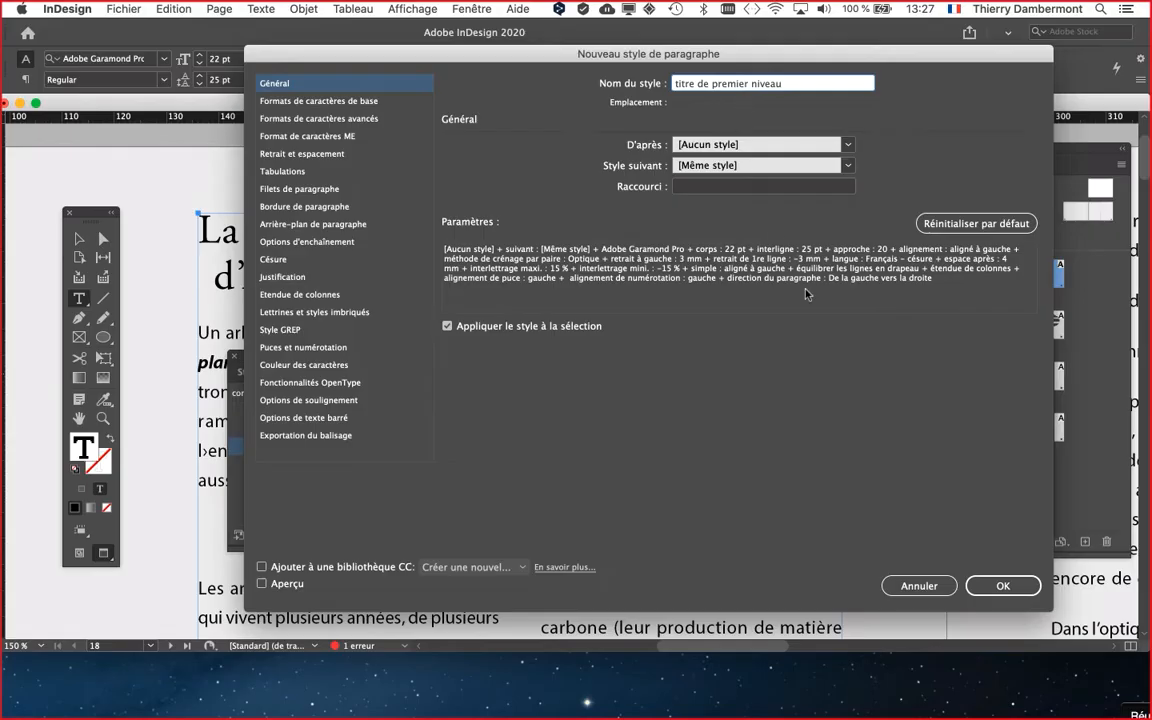
Save the new first-level heading paragraph style and move the paragraph styles list clear of the opening title
click(1000, 586)
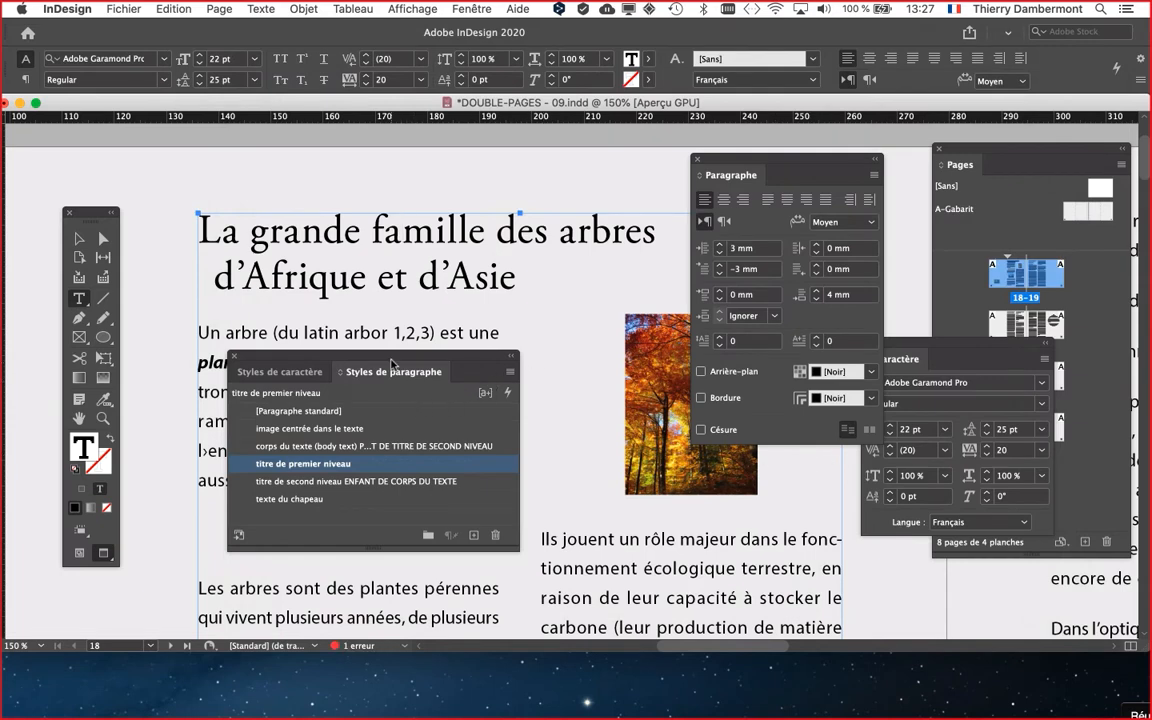
drag(363, 358, 573, 162)
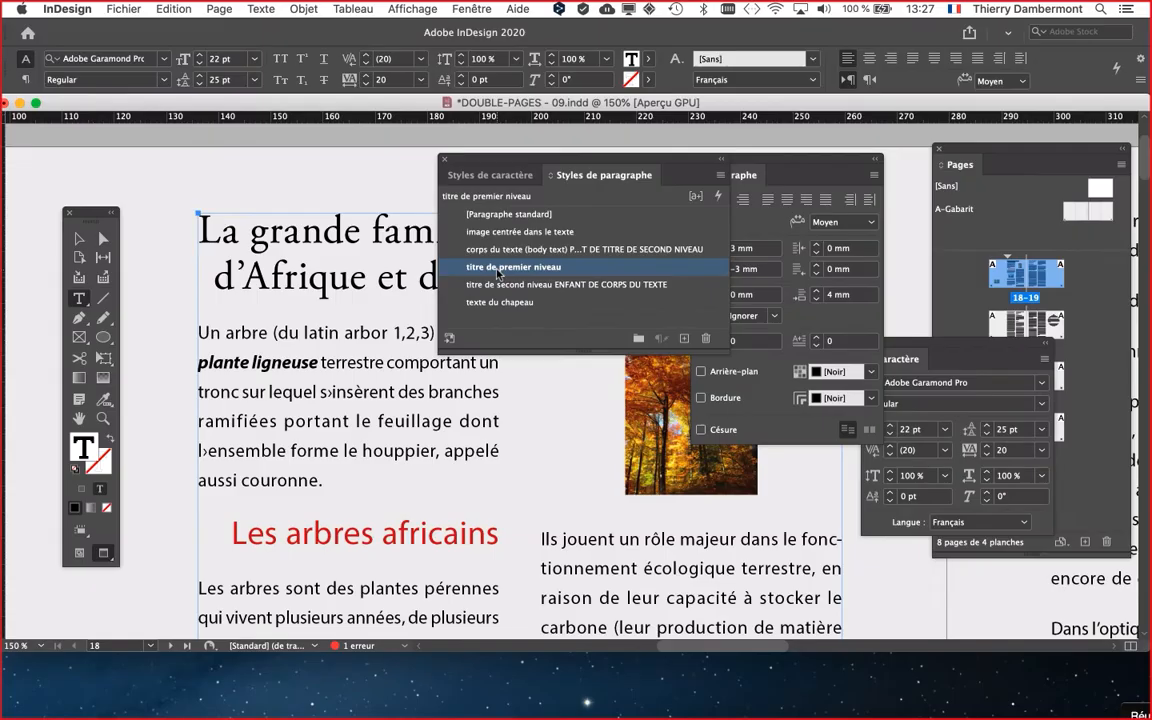
drag(579, 165, 372, 427)
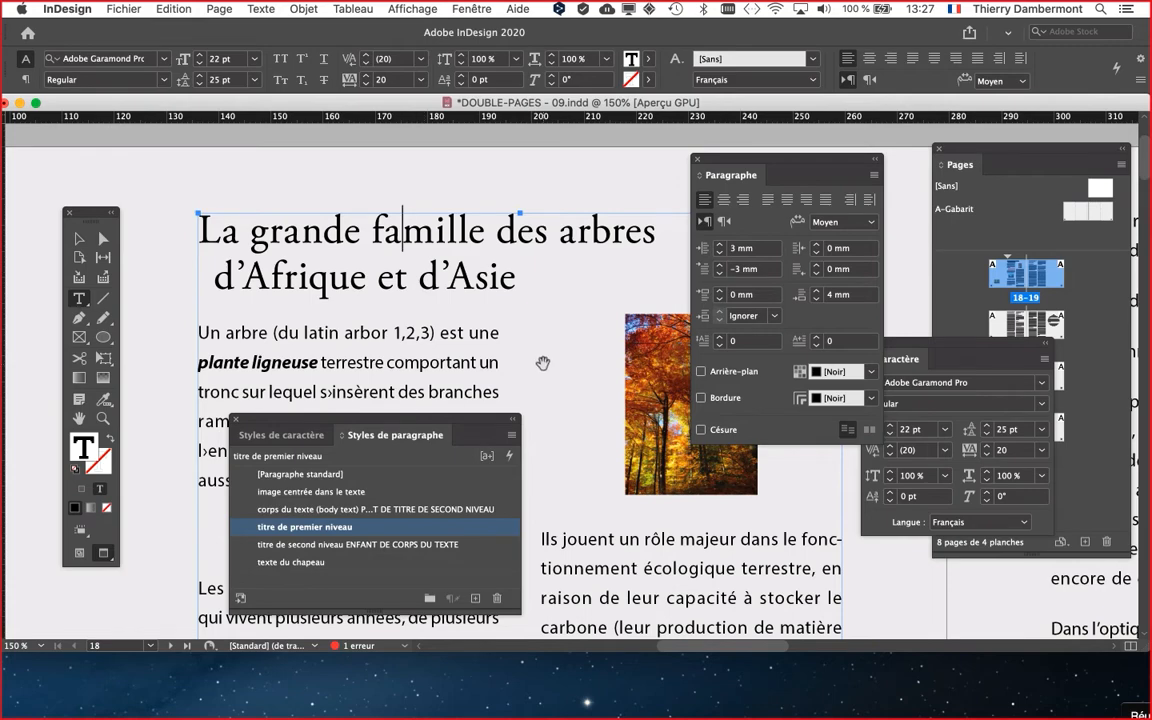
scroll(484, 328, down, 3)
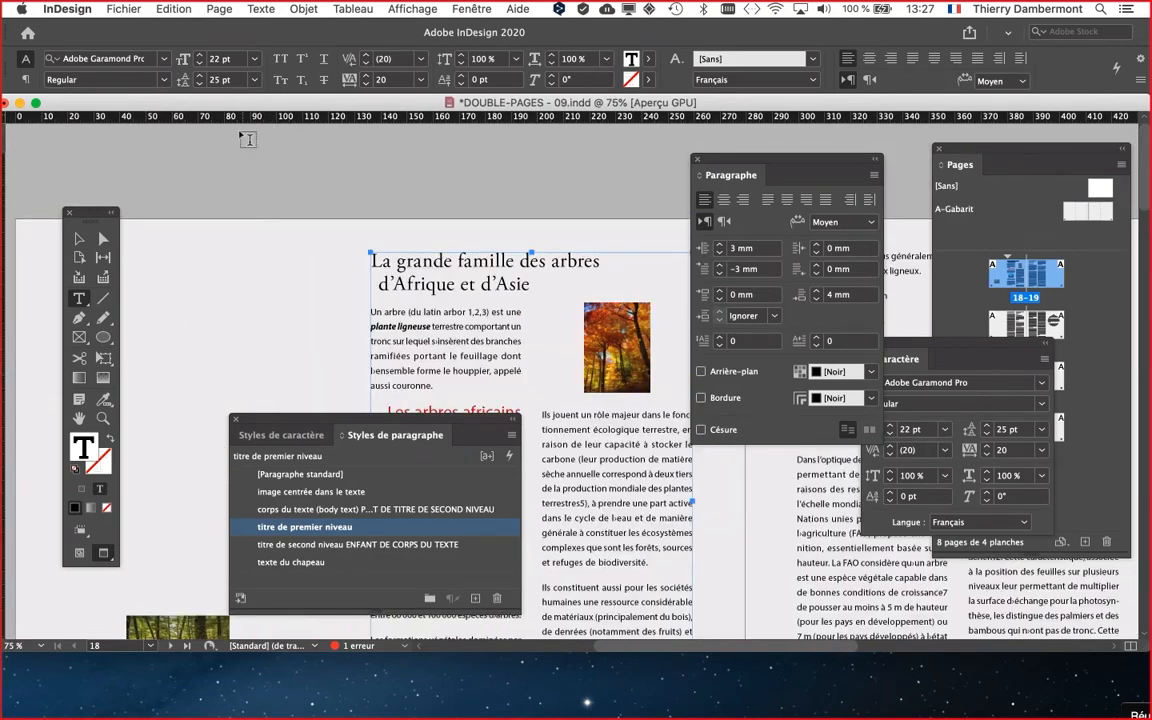
Save the document as a new version named DOUBLE-PAGES - 10.indd in the DOCS ID jour 2 au matin folder
click(125, 8)
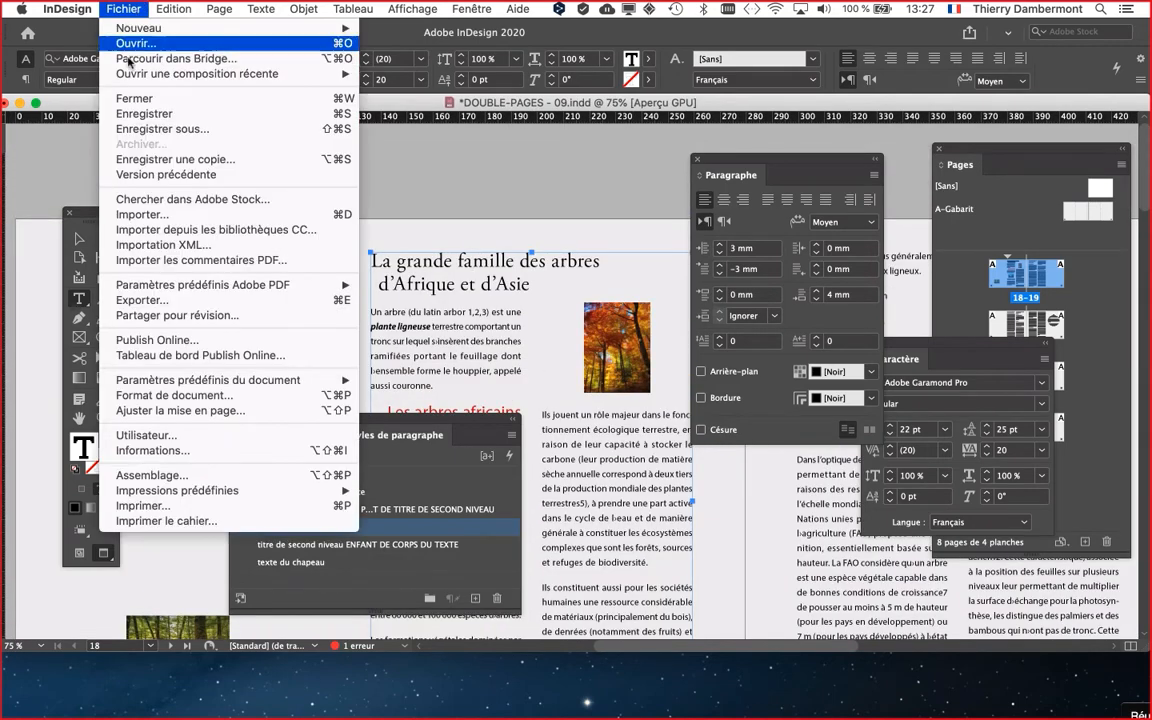
click(155, 129)
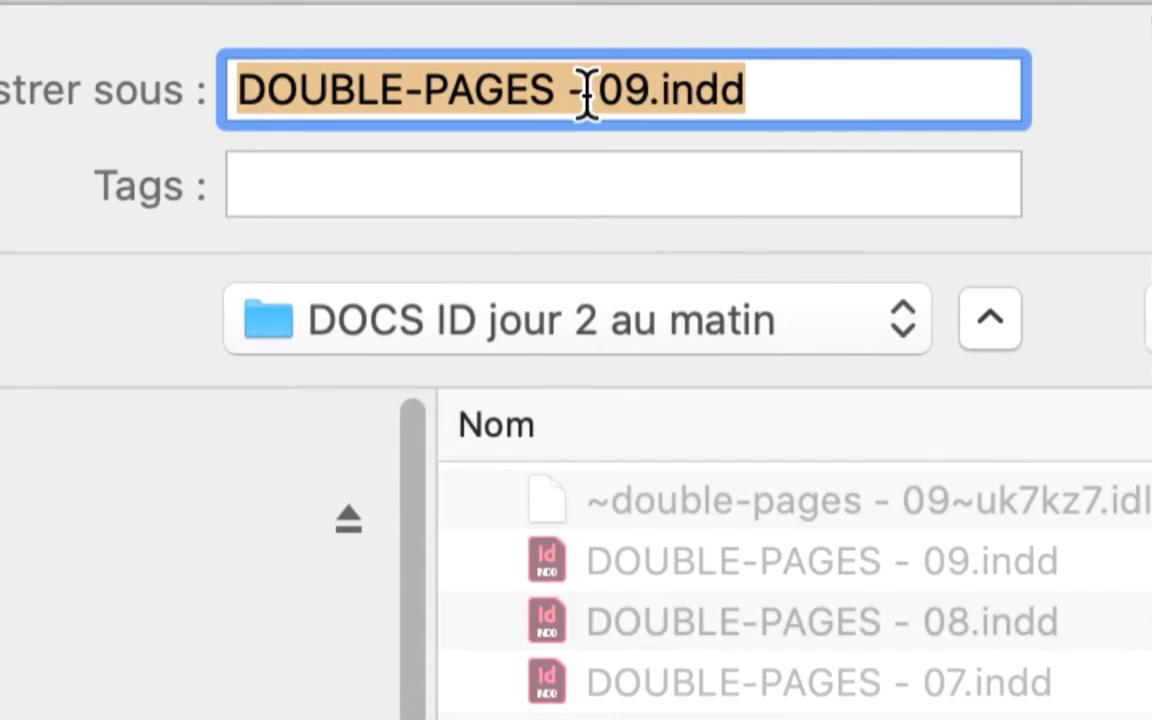
click(622, 95)
double_click(603, 93)
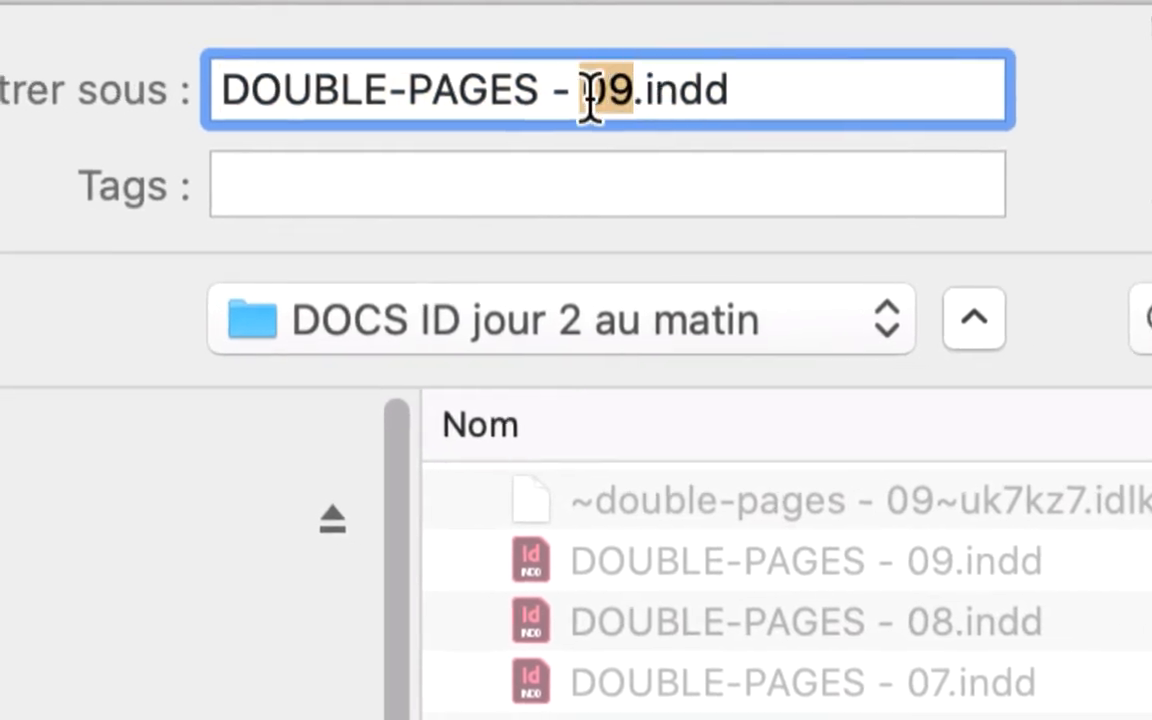
text(10)
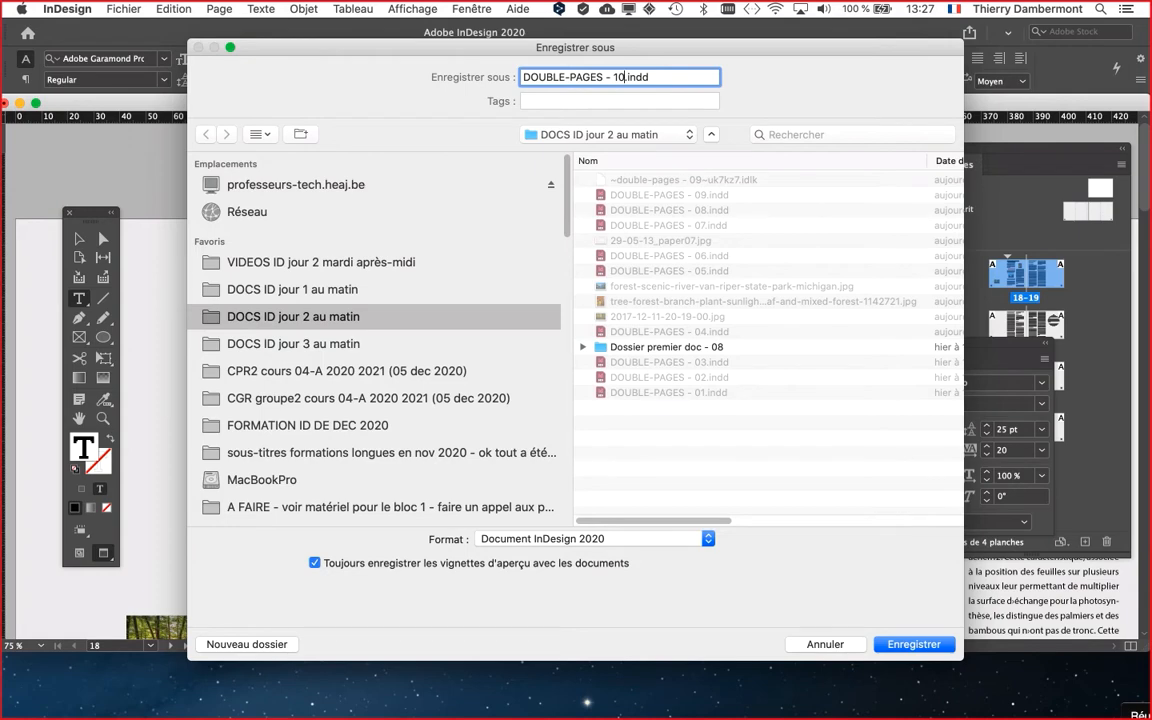
key(Return)
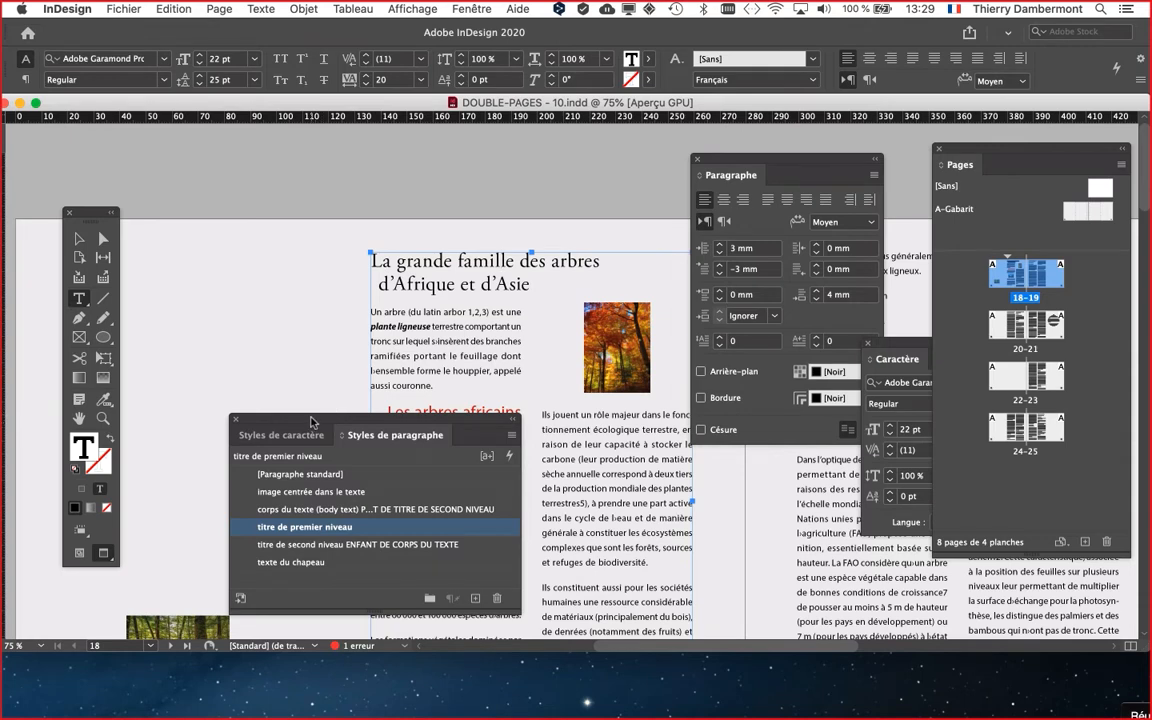
Move the floating paragraph settings and paragraph styles list clear of the text on page 18
drag(270, 420, 192, 308)
scroll(573, 422, down, 2)
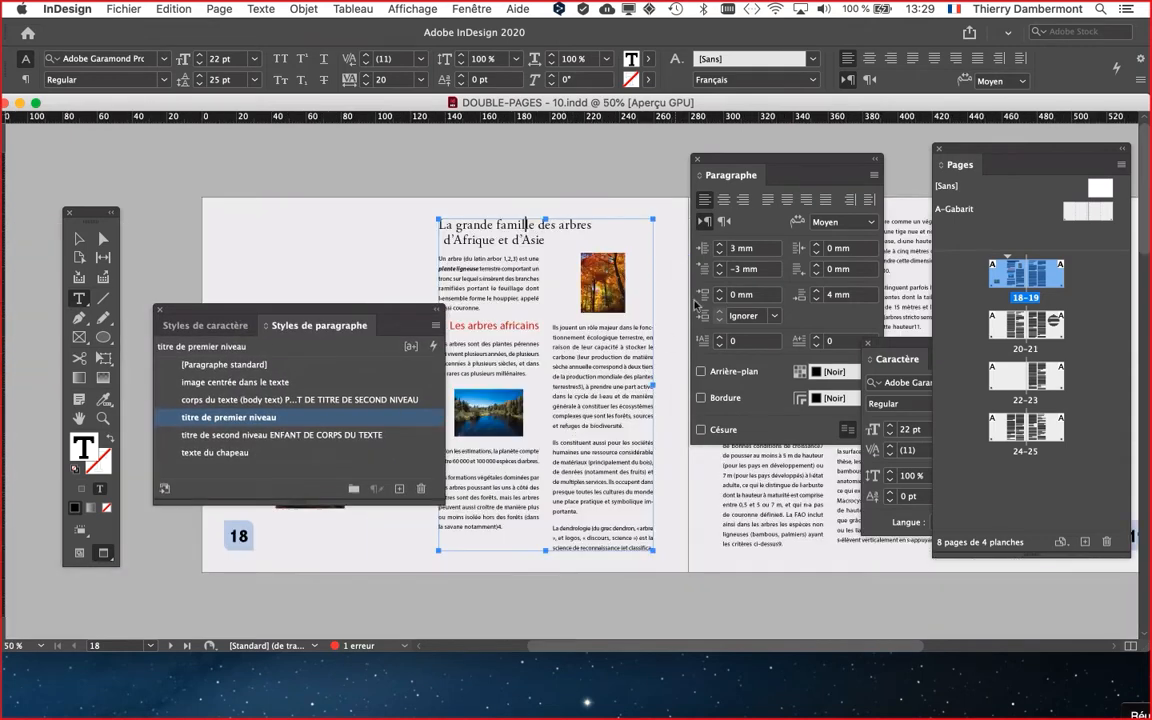
drag(732, 170, 836, 168)
drag(390, 317, 332, 539)
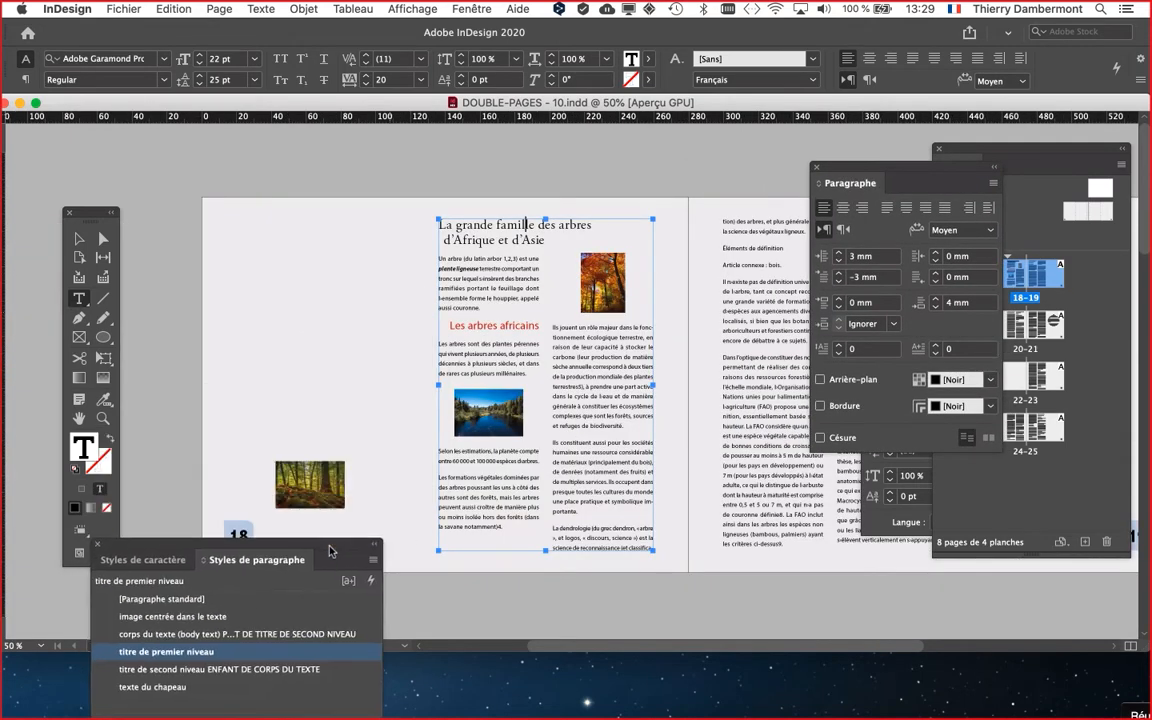
Place the text cursor after "et refuges de biodiversité." in page 18's second column and display the layout in Normal screen mode
scroll(679, 437, up, 2)
scroll(676, 438, up, 1)
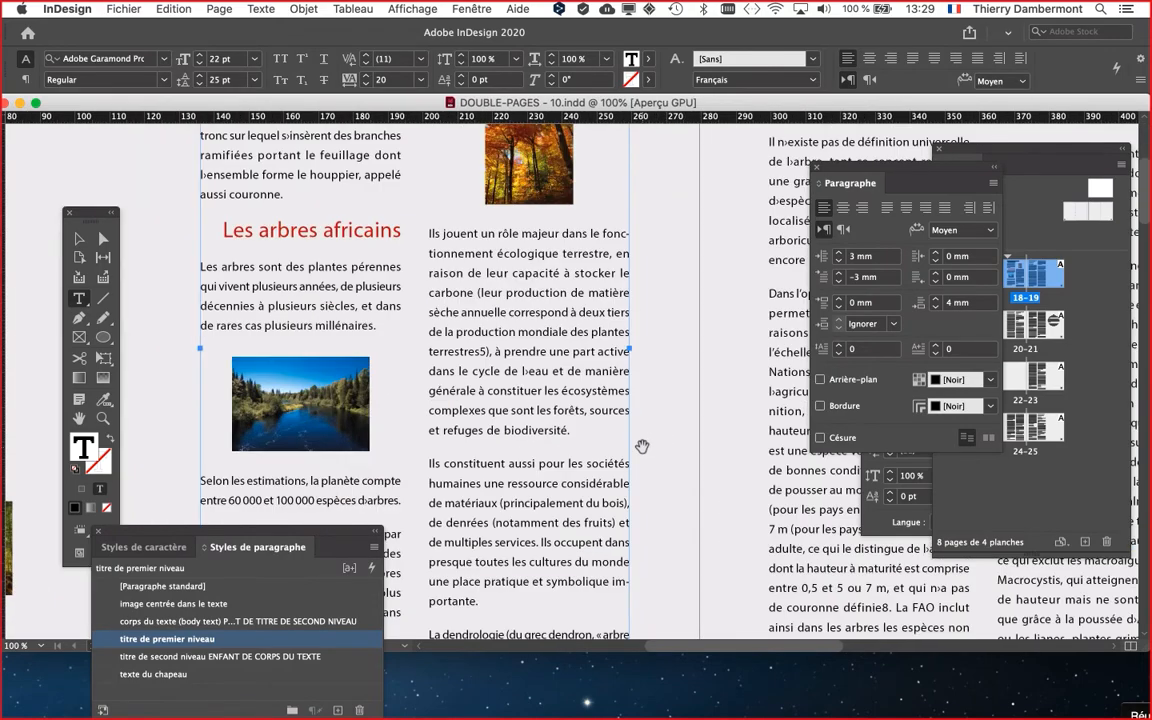
scroll(553, 443, down, 5)
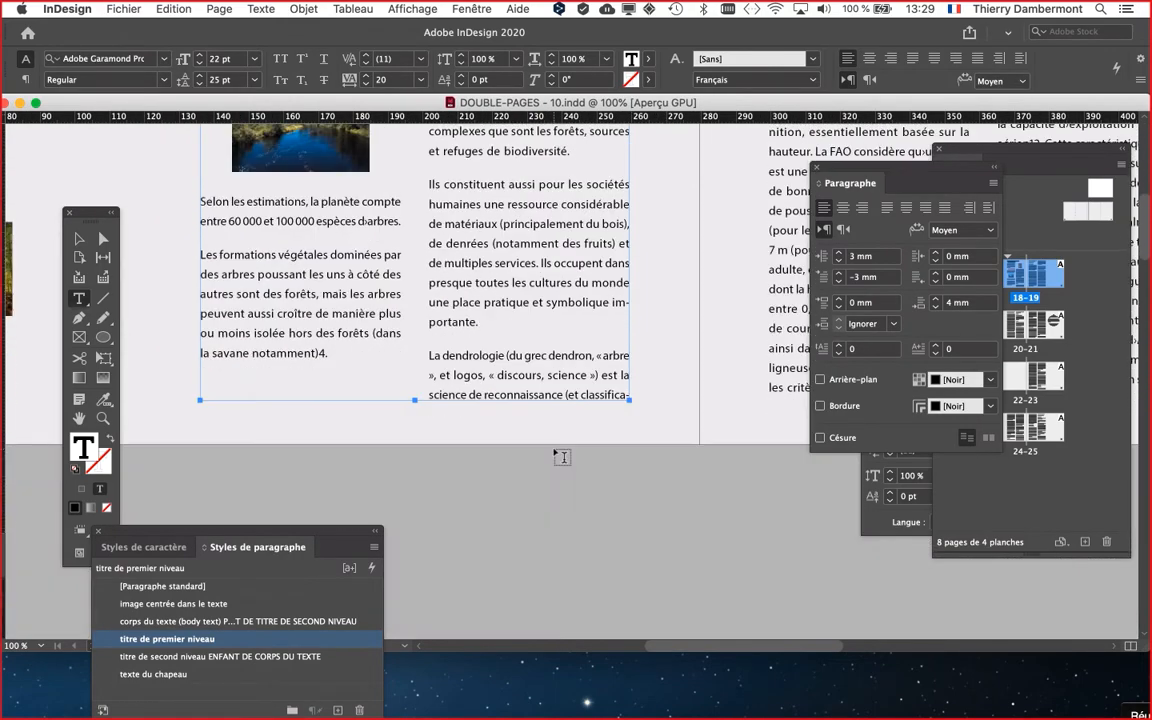
scroll(563, 440, up, 1)
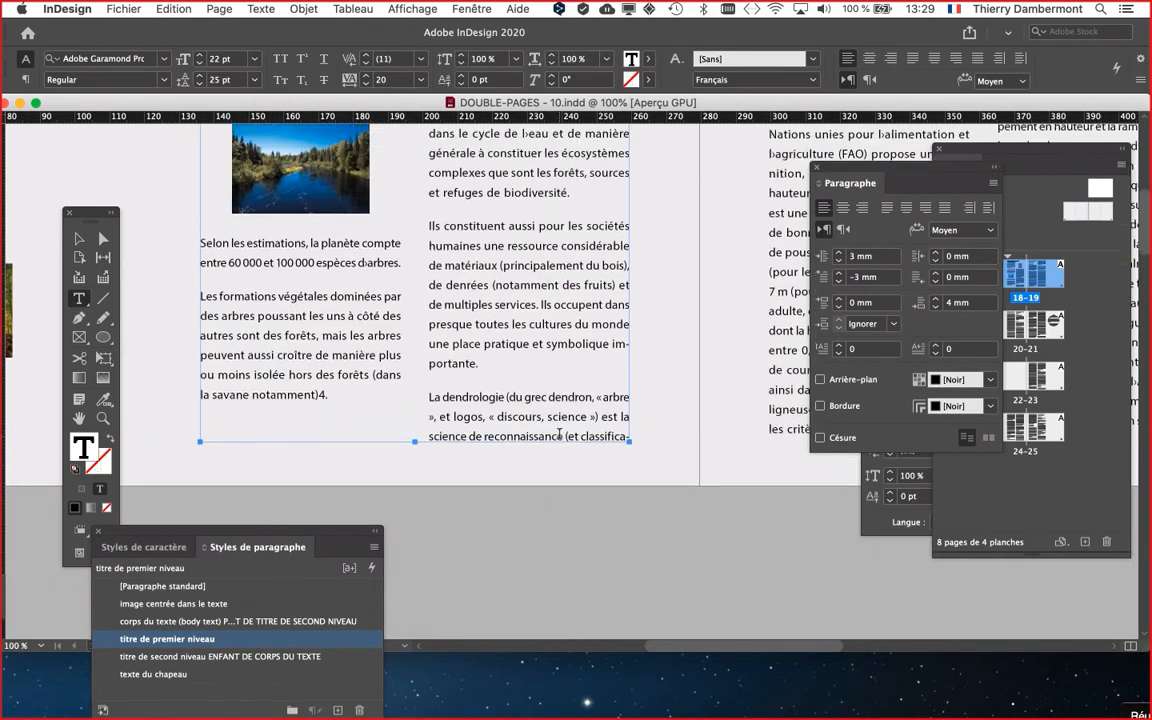
click(594, 193)
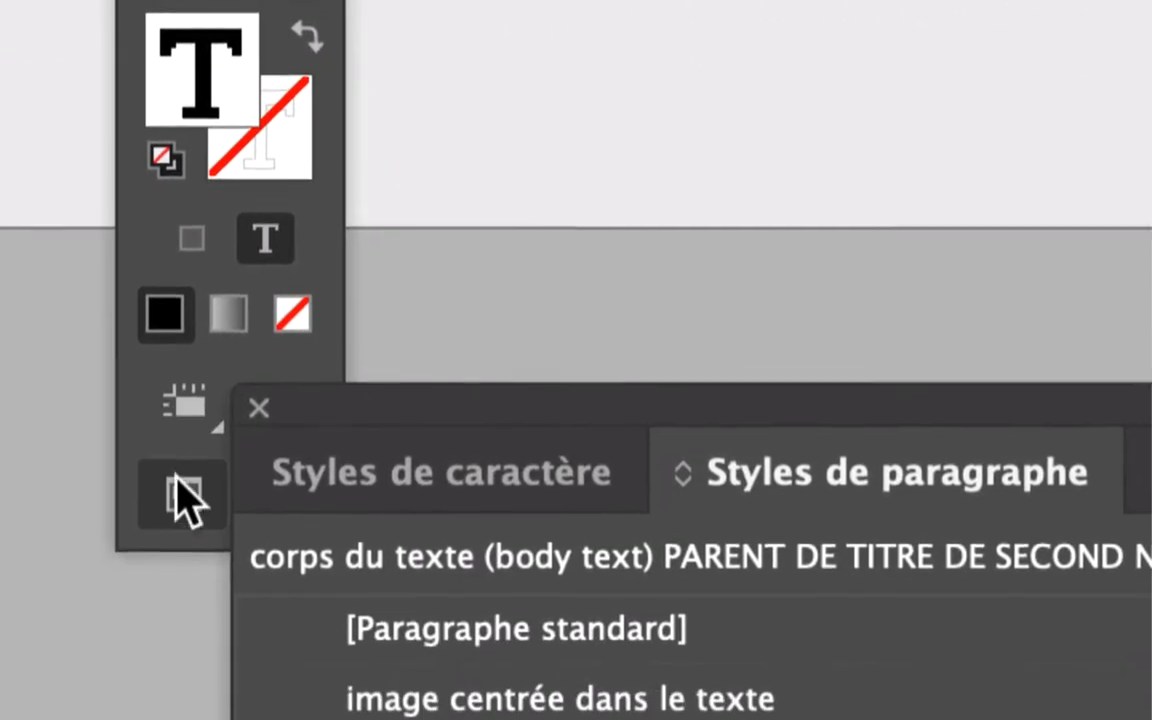
click(178, 484)
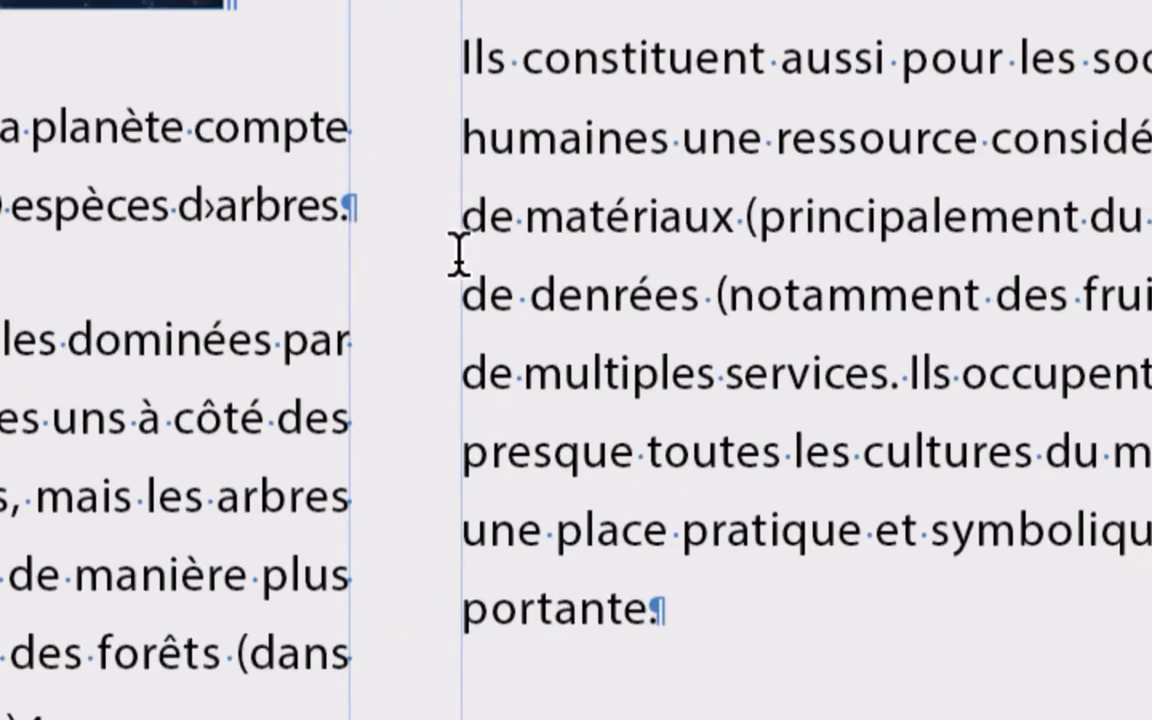
Add a new paragraph reading "Les baobabs" after the paragraph ending in "refuges de biodiversité."
key(Return)
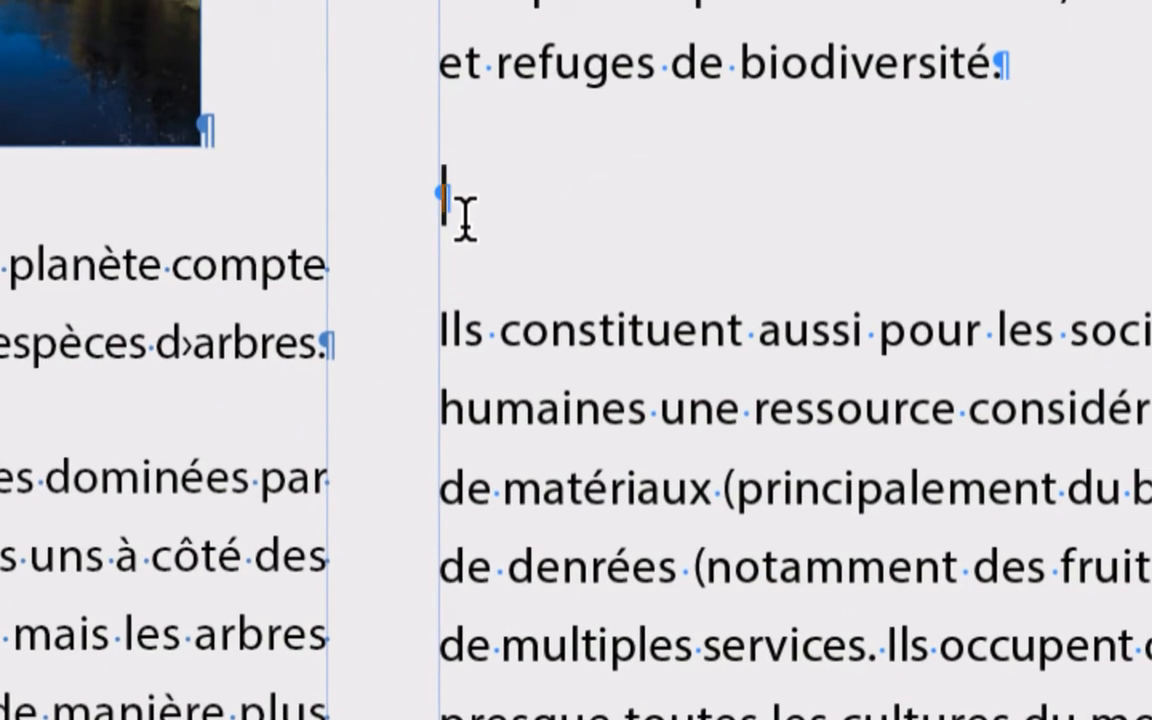
text(Les baoba)
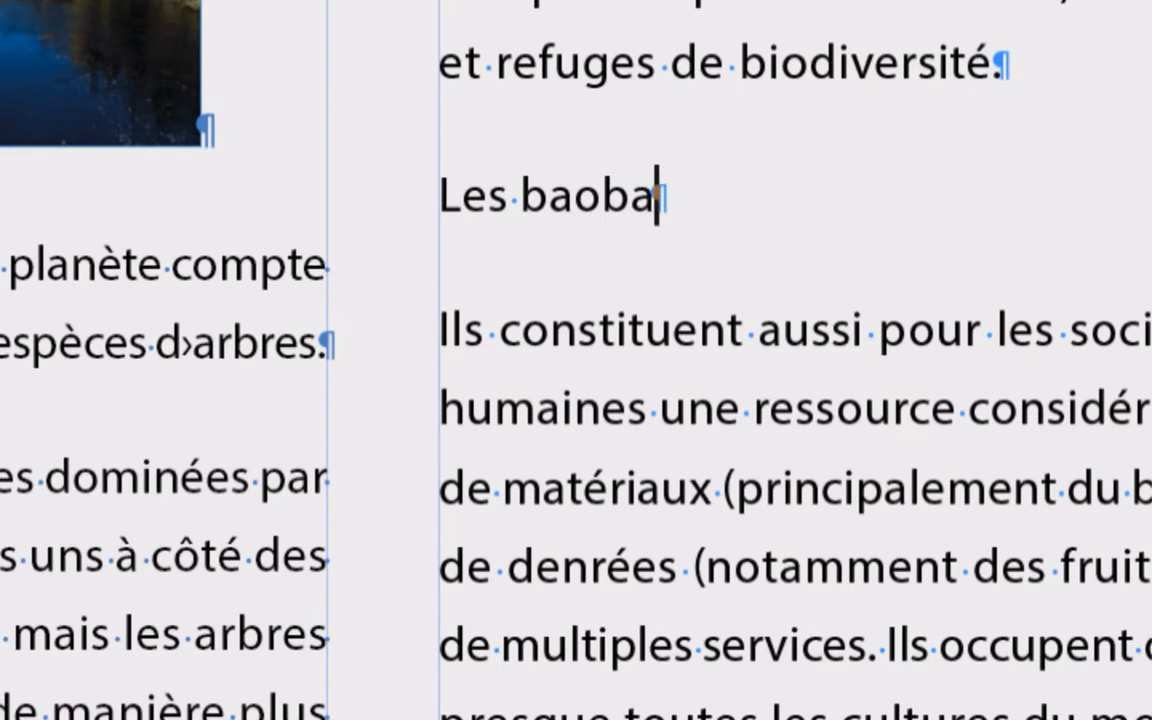
text(bs)
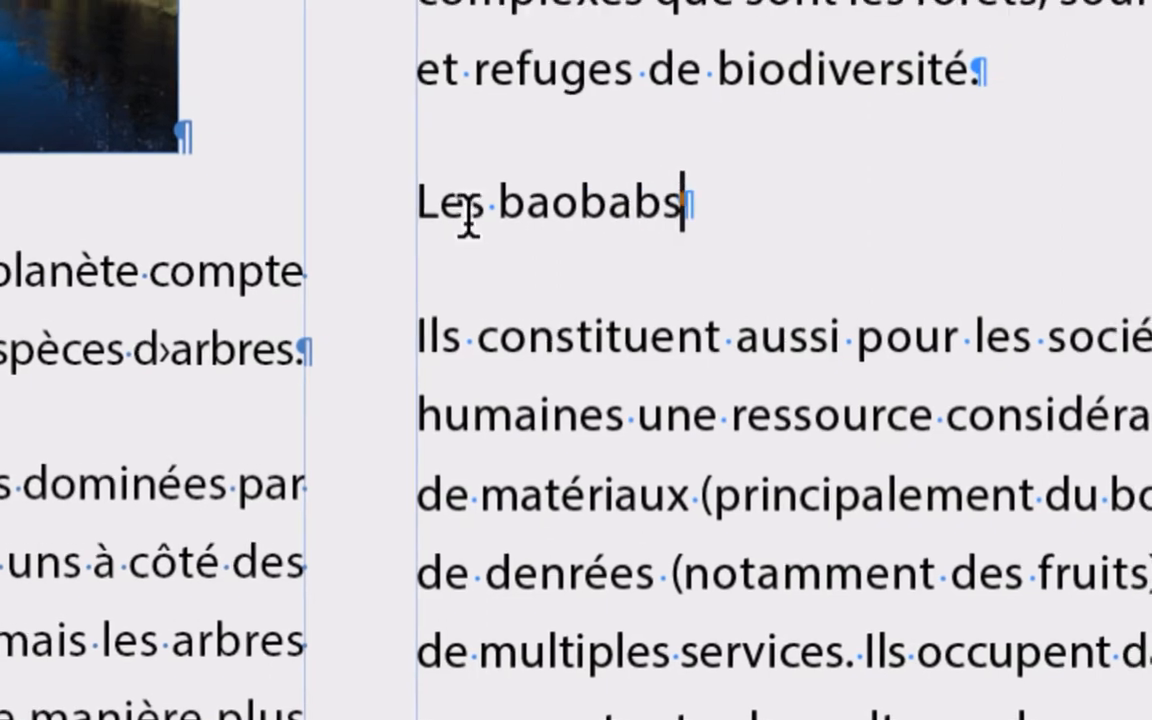
Apply the paragraph style "titre de second niveau ENFANT DE CORPS DU TEXTE" to "Les baobabs" and uncover the surrounding text
click(468, 217)
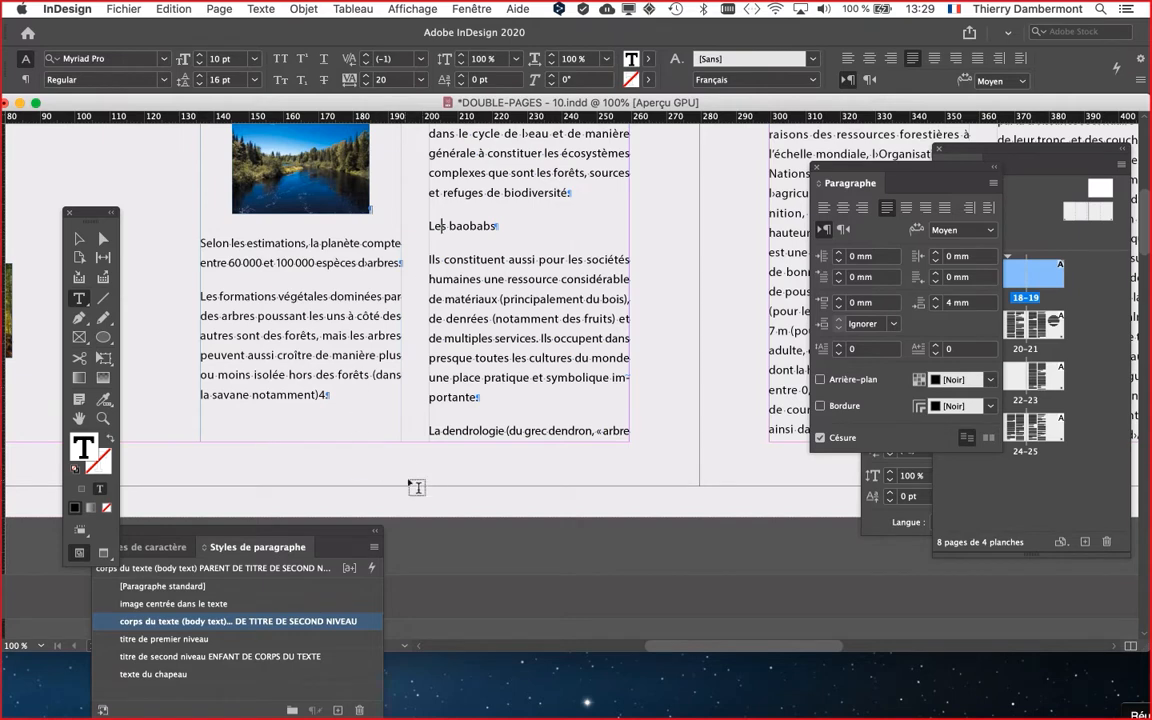
drag(348, 535, 479, 262)
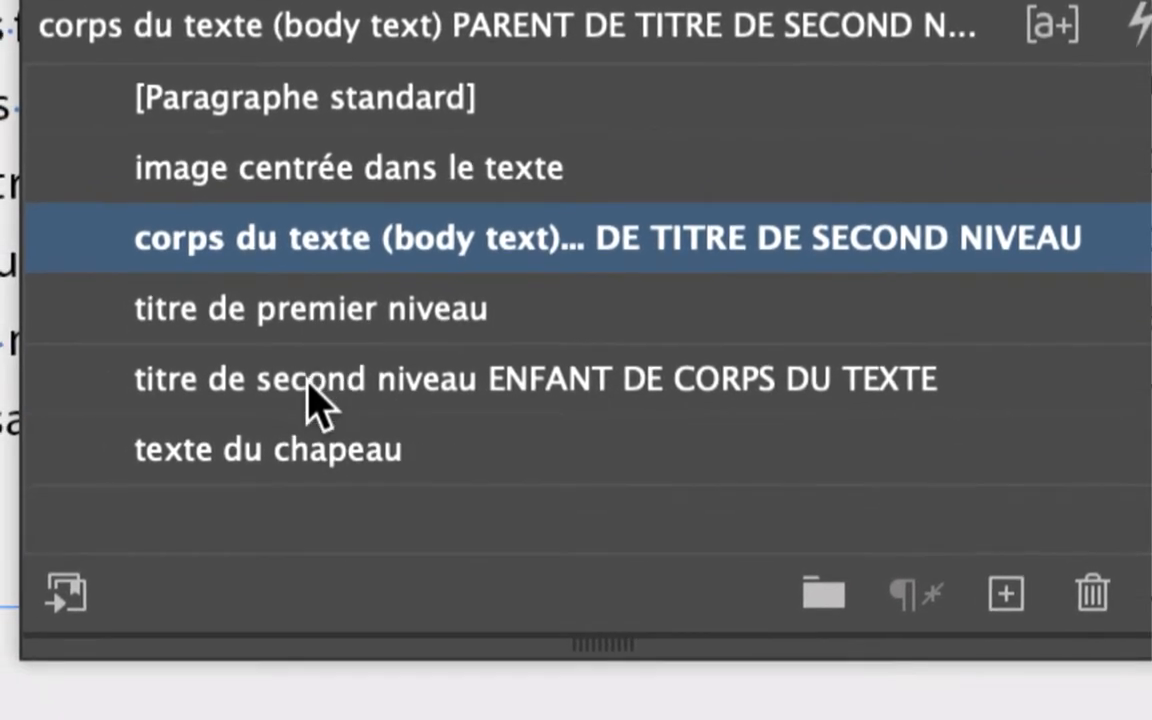
click(305, 383)
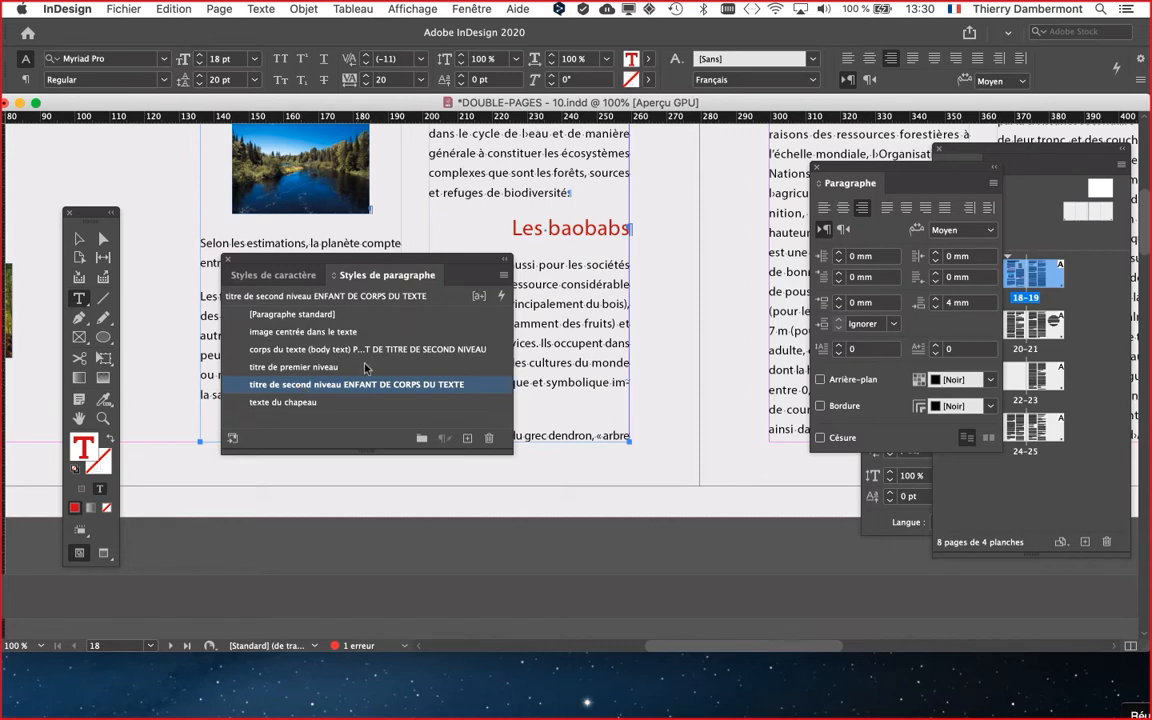
drag(434, 266, 373, 505)
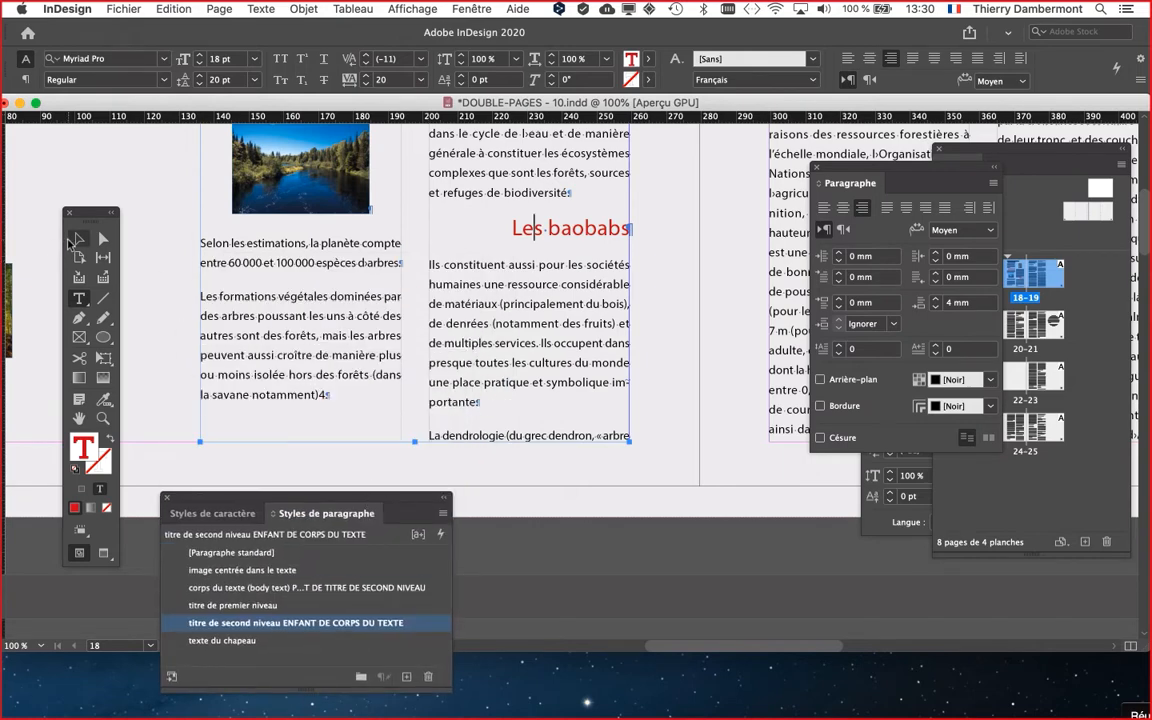
Deselect the text, compare the second-level headings on page 18, and look over the body text on page 19
click(76, 239)
click(669, 313)
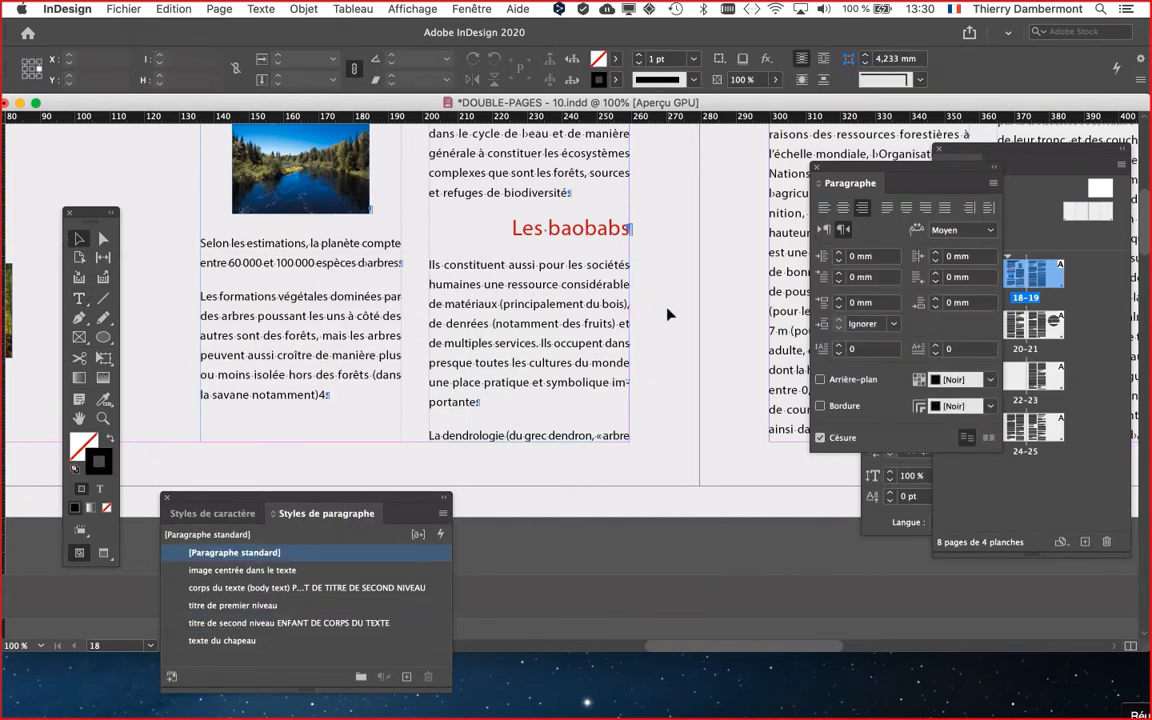
scroll(667, 314, up, 5)
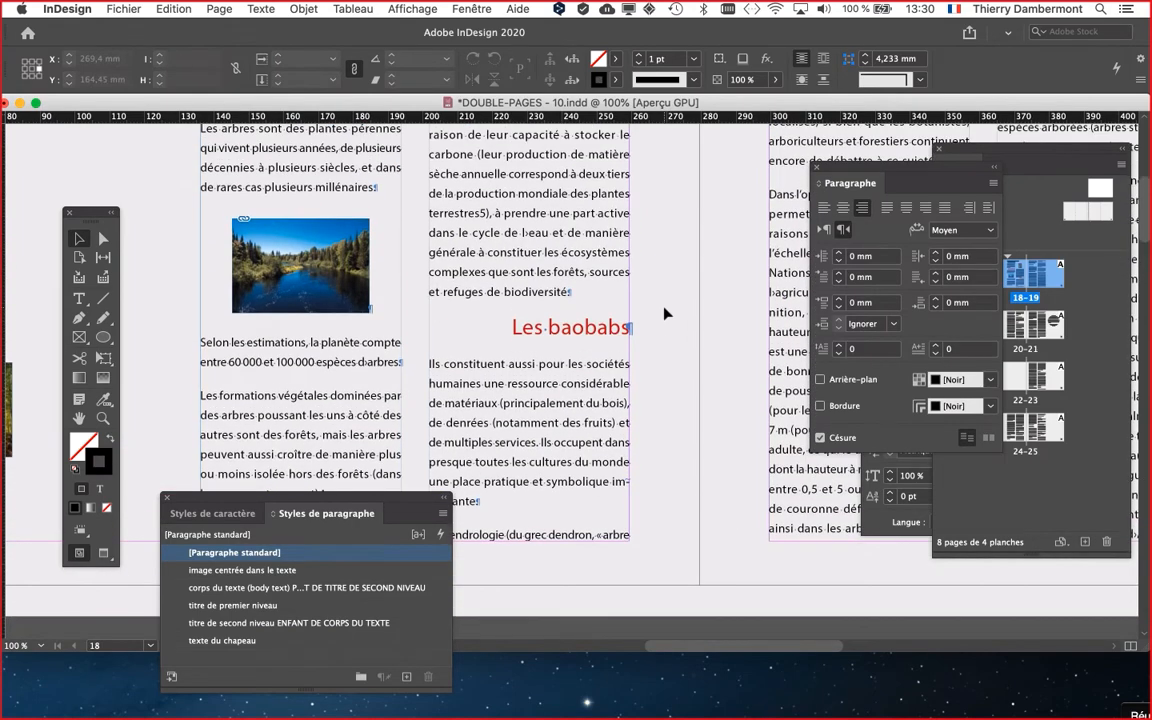
scroll(667, 314, up, 4)
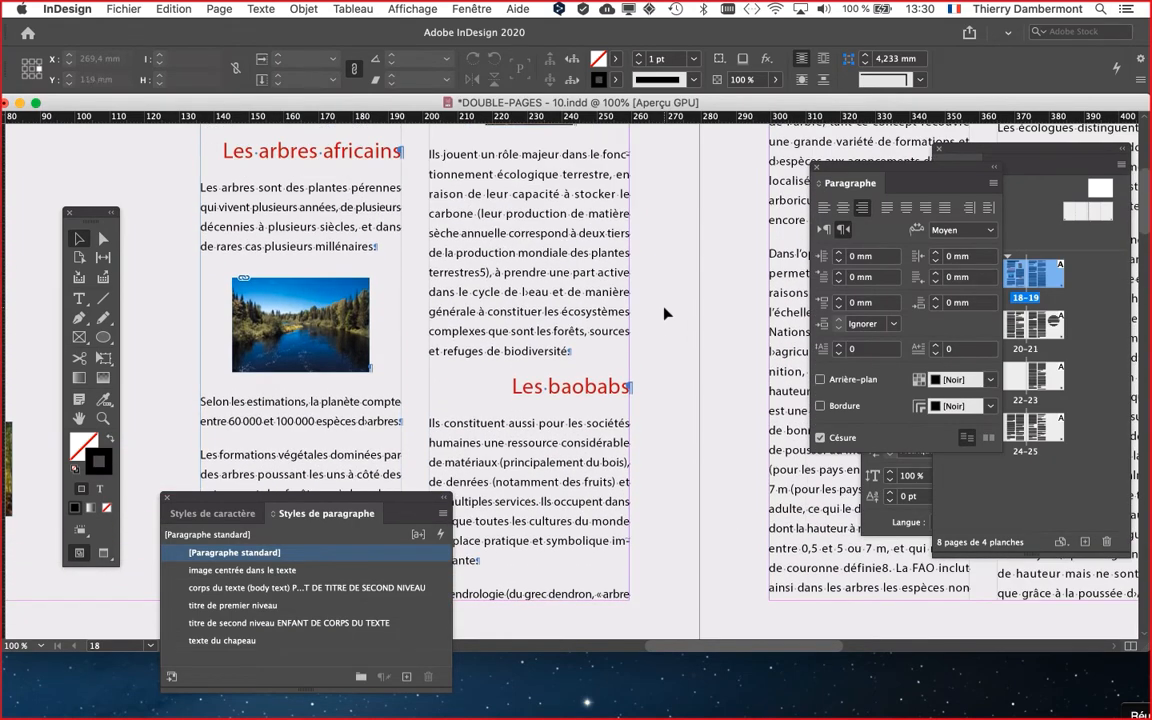
scroll(666, 314, down, 3)
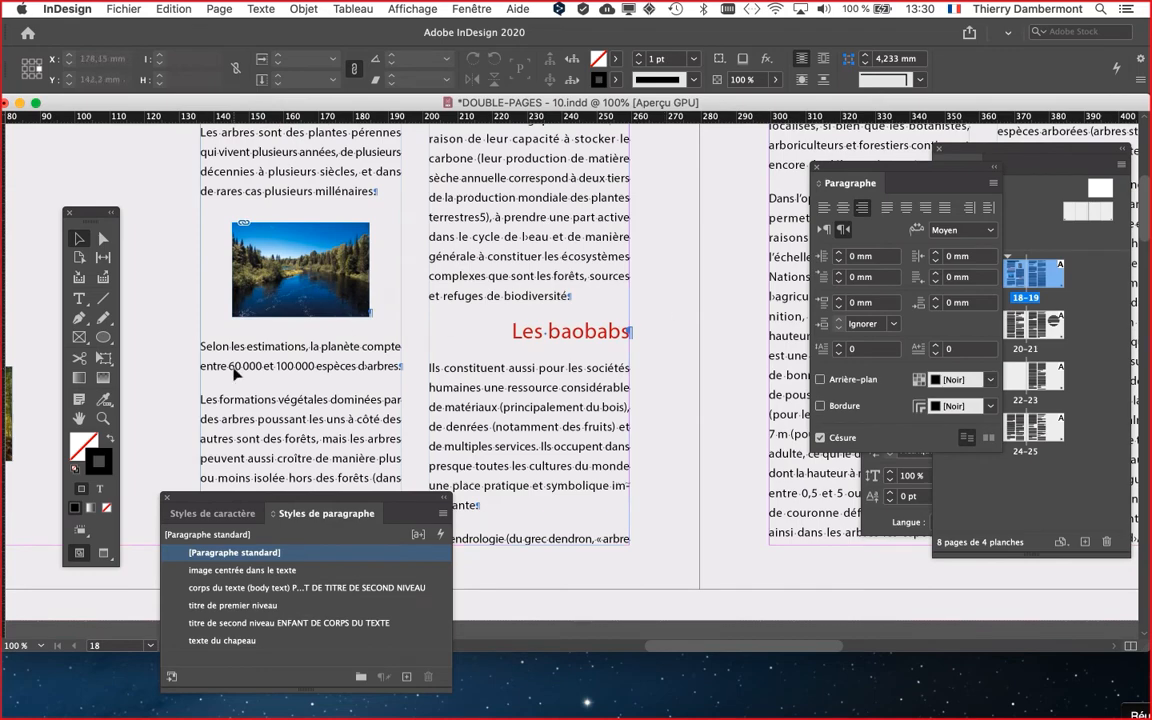
click(79, 418)
scroll(613, 361, down, 1)
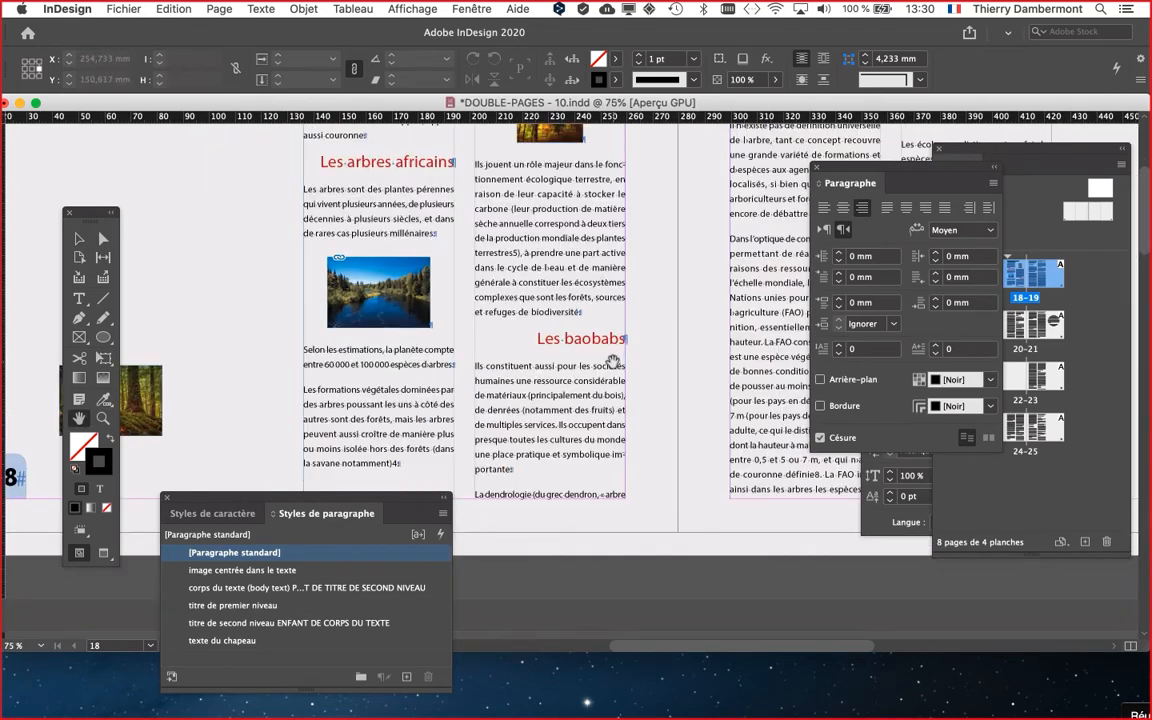
scroll(613, 361, down, 1)
drag(677, 379, 434, 371)
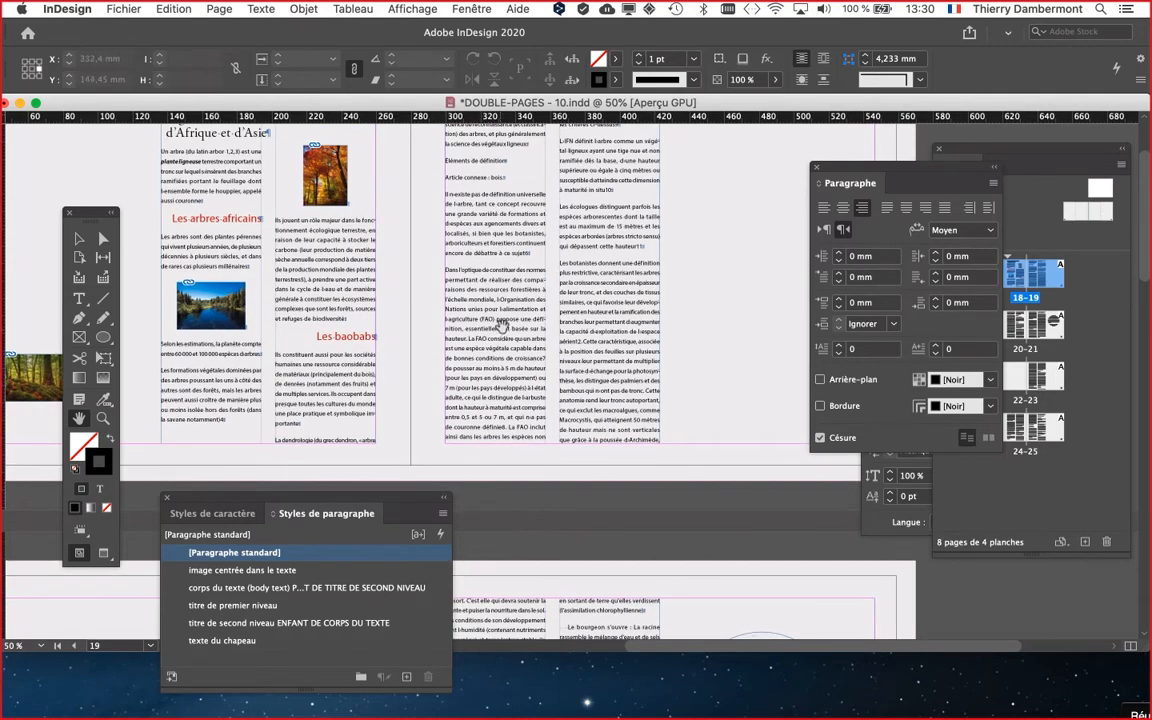
mouse_move(589, 354)
mouse_down()
mouse_move(314, 353)
mouse_move(568, 353)
mouse_up()
scroll(457, 335, up, 4)
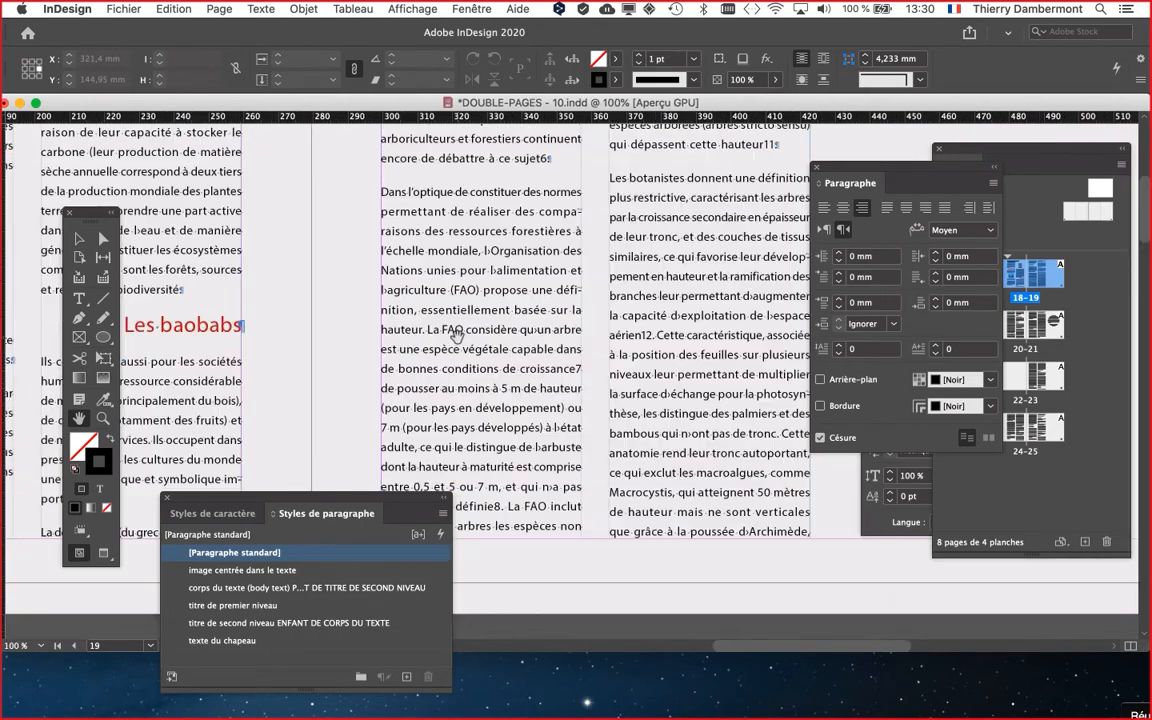
Insert an empty paragraph before "La FAO considère" in page 19's first column and place the text cursor in it
click(79, 297)
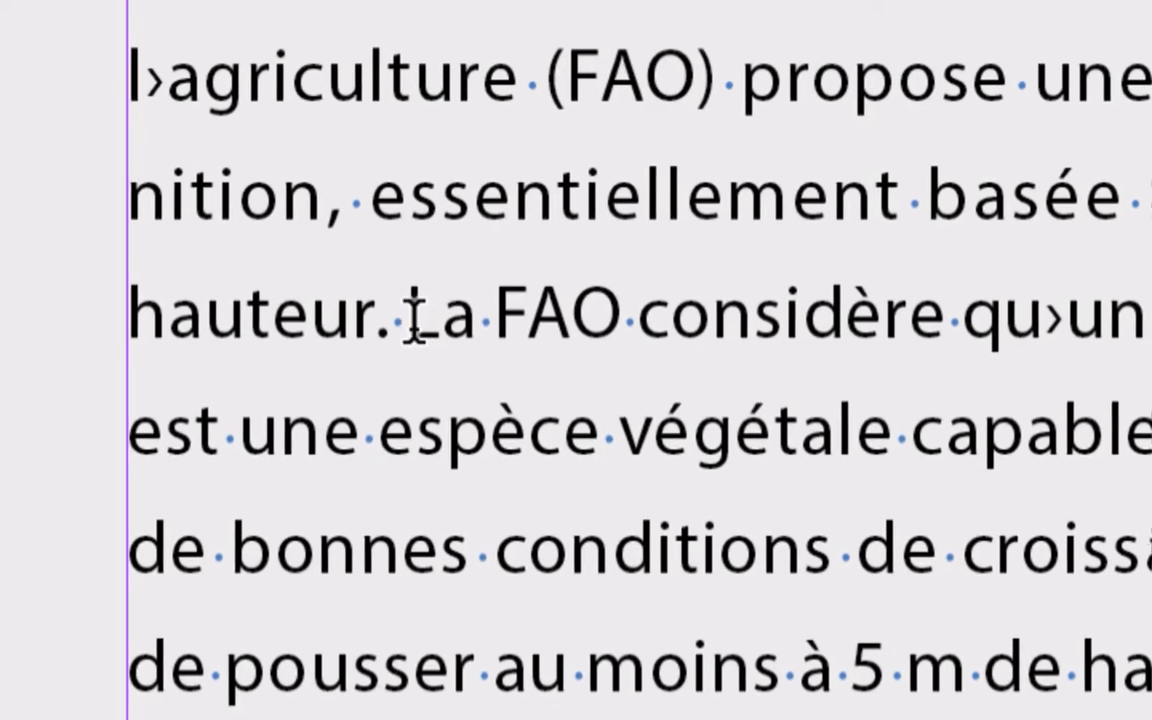
click(414, 325)
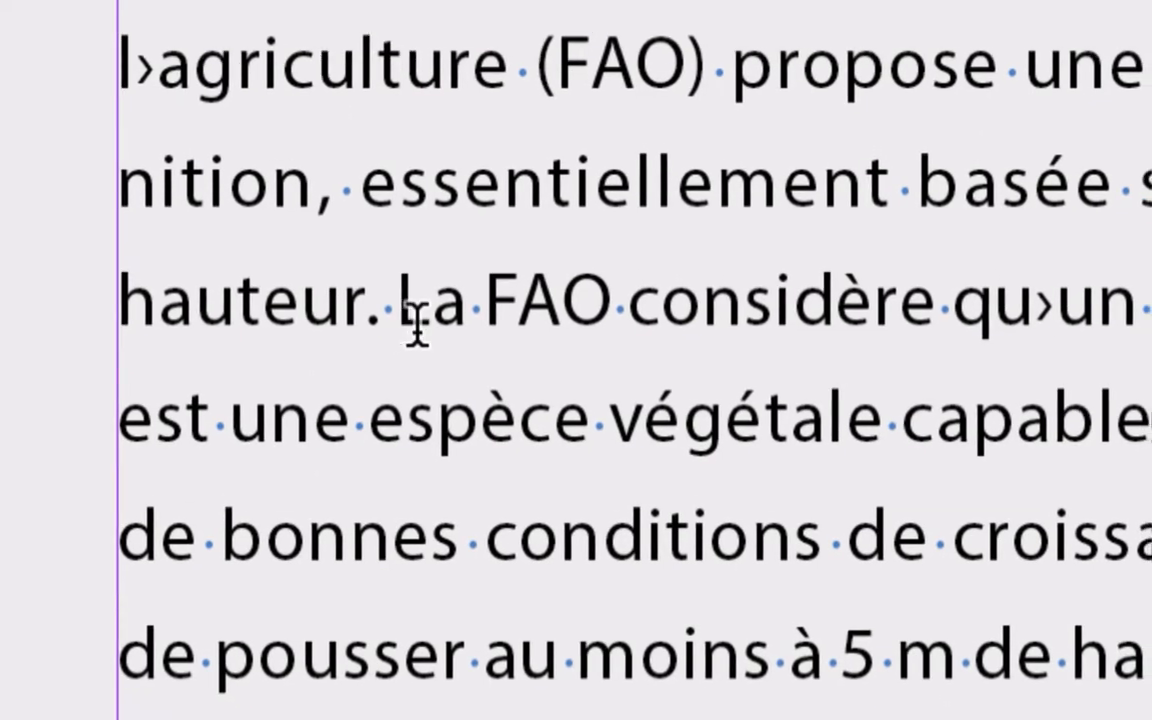
key(Return)
key(Return)
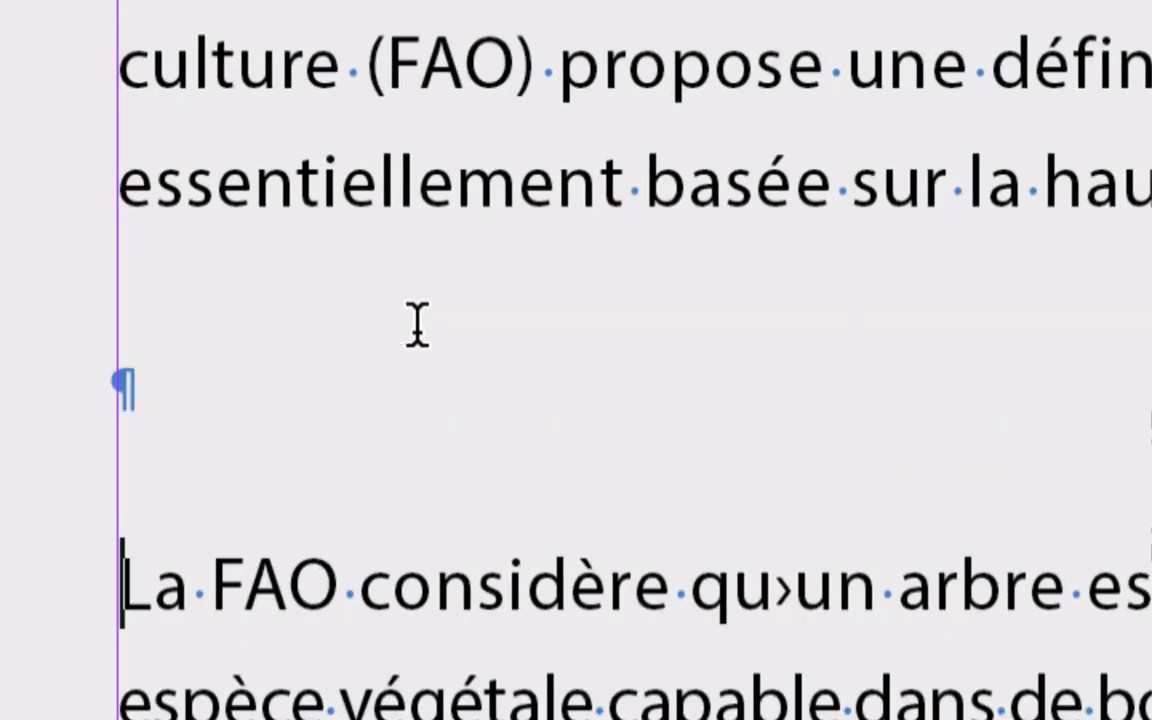
click(322, 400)
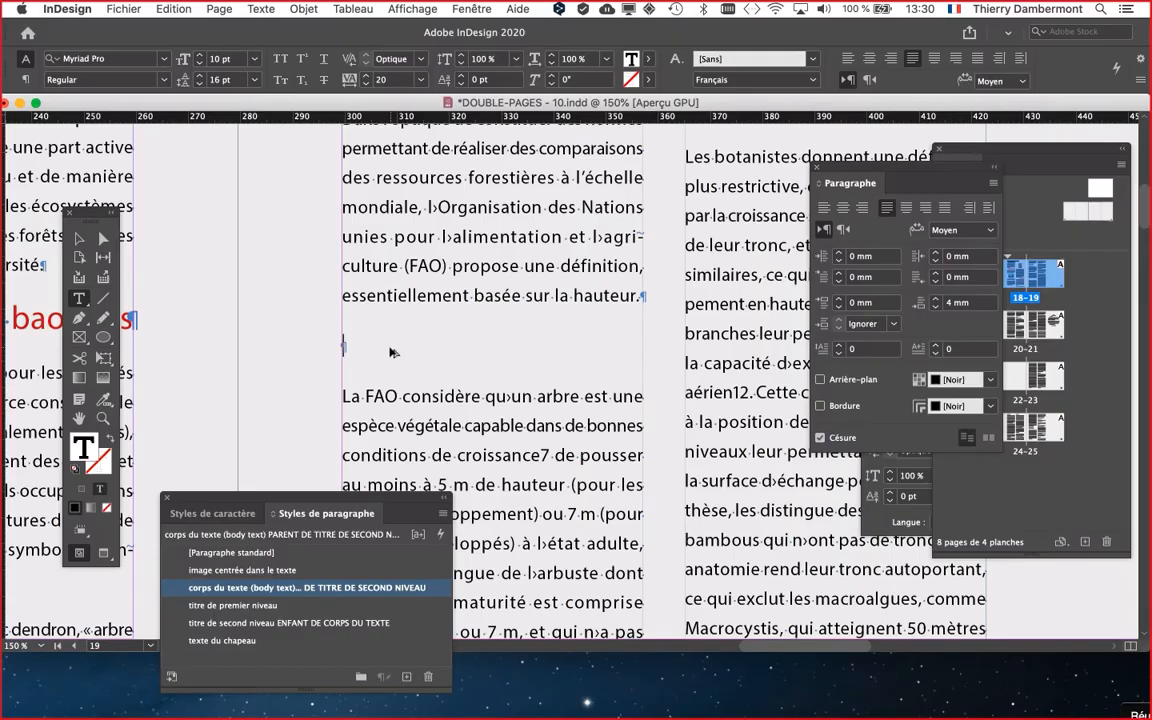
key(super+minus)
key(super+minus)
key(super+minus)
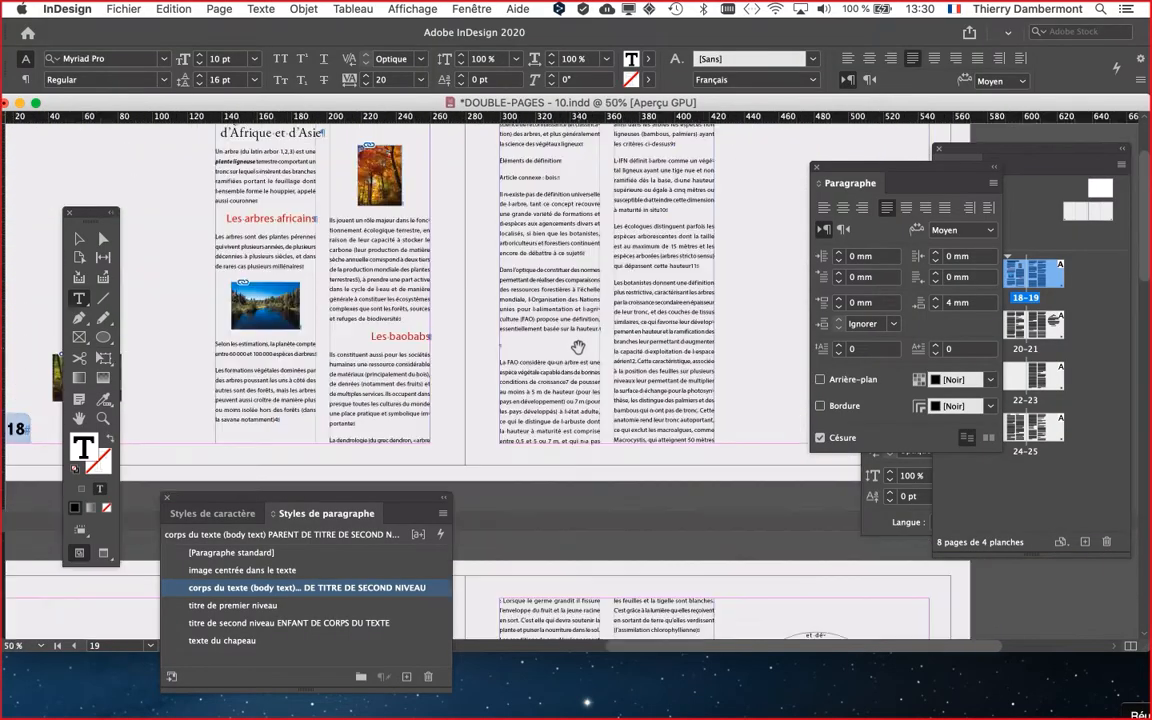
Enter the heading text "Les grands arbres d'Amérique" in the empty paragraph above "La FAO considère" on page 19
drag(634, 352, 570, 375)
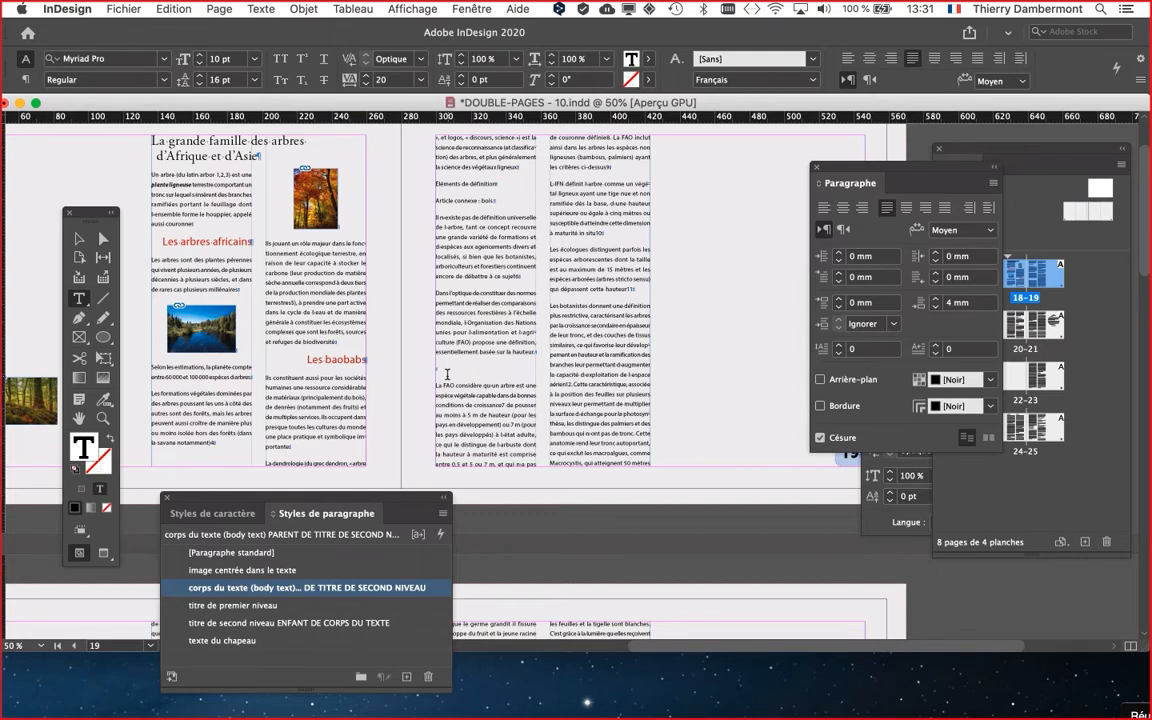
click(447, 374)
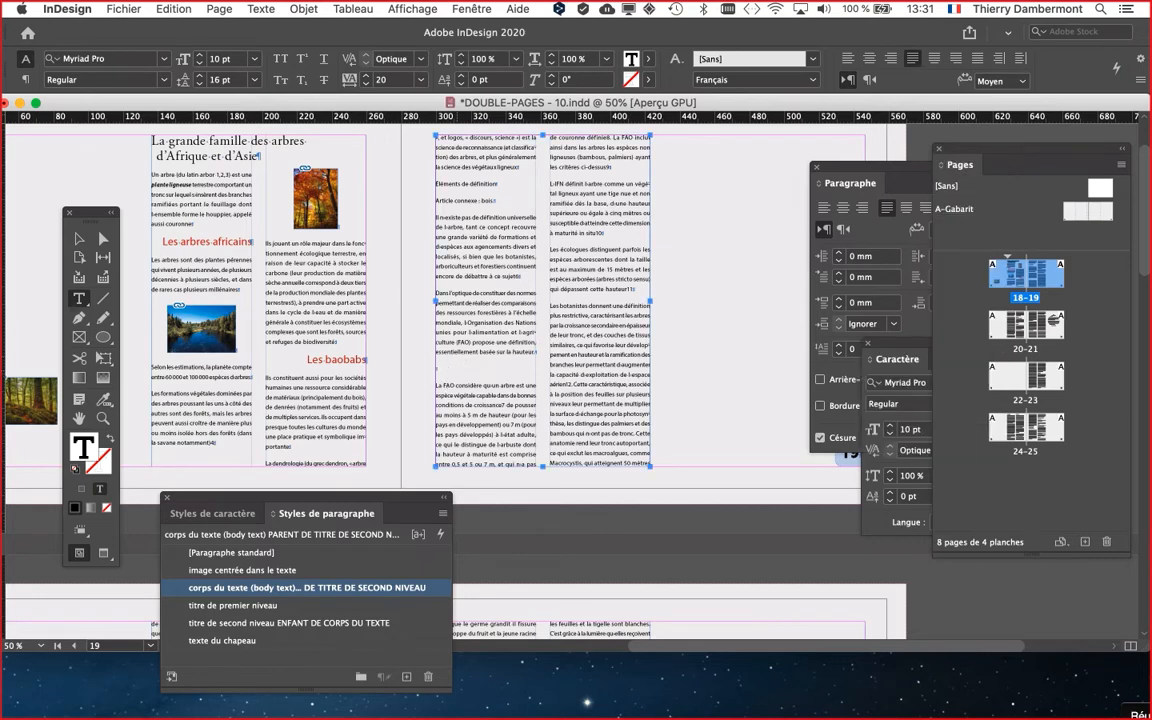
text(Les)
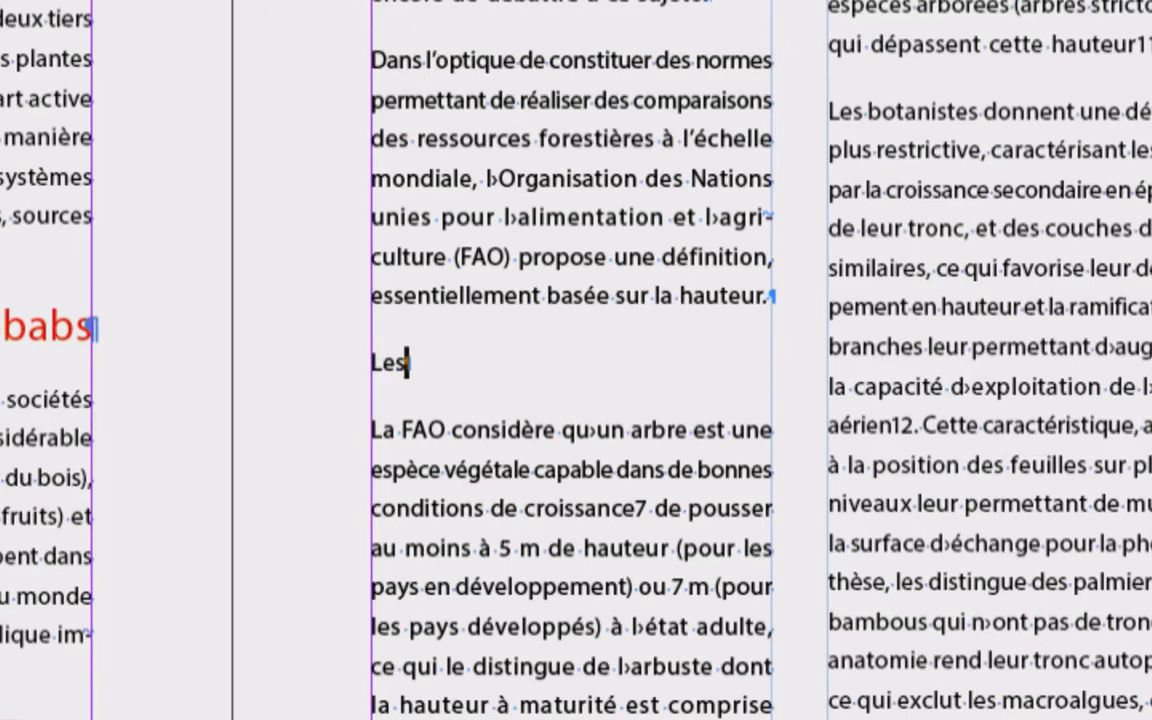
text( gra)
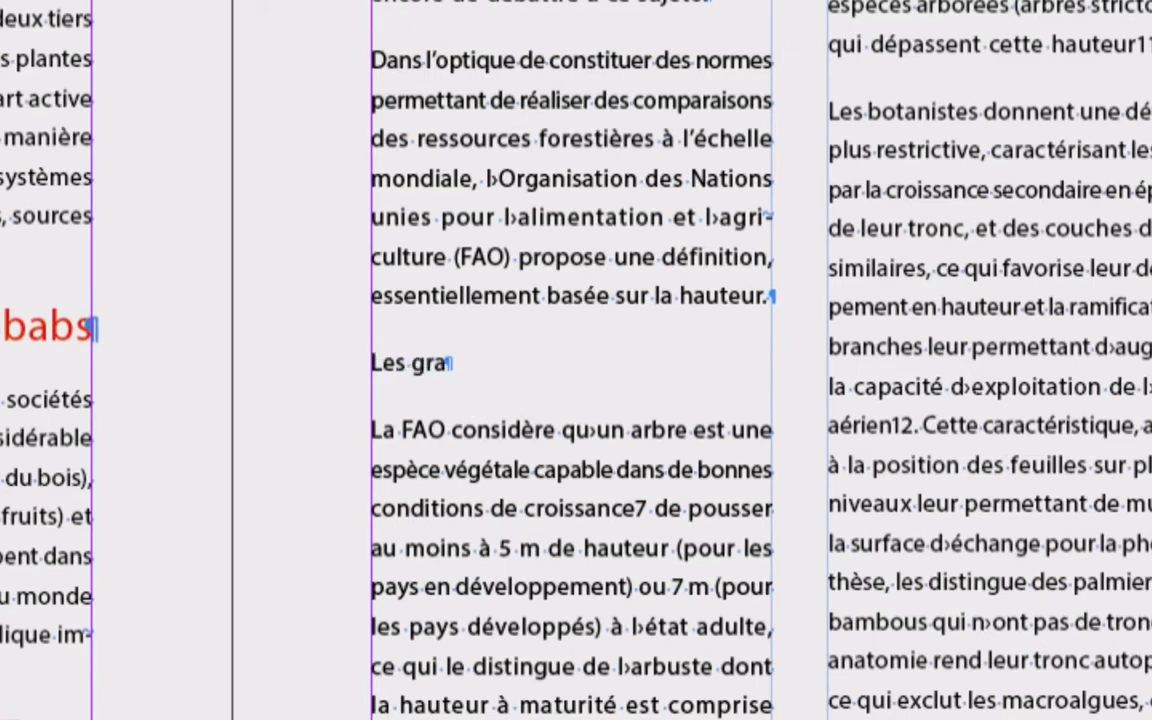
text(nds arbres d'A)
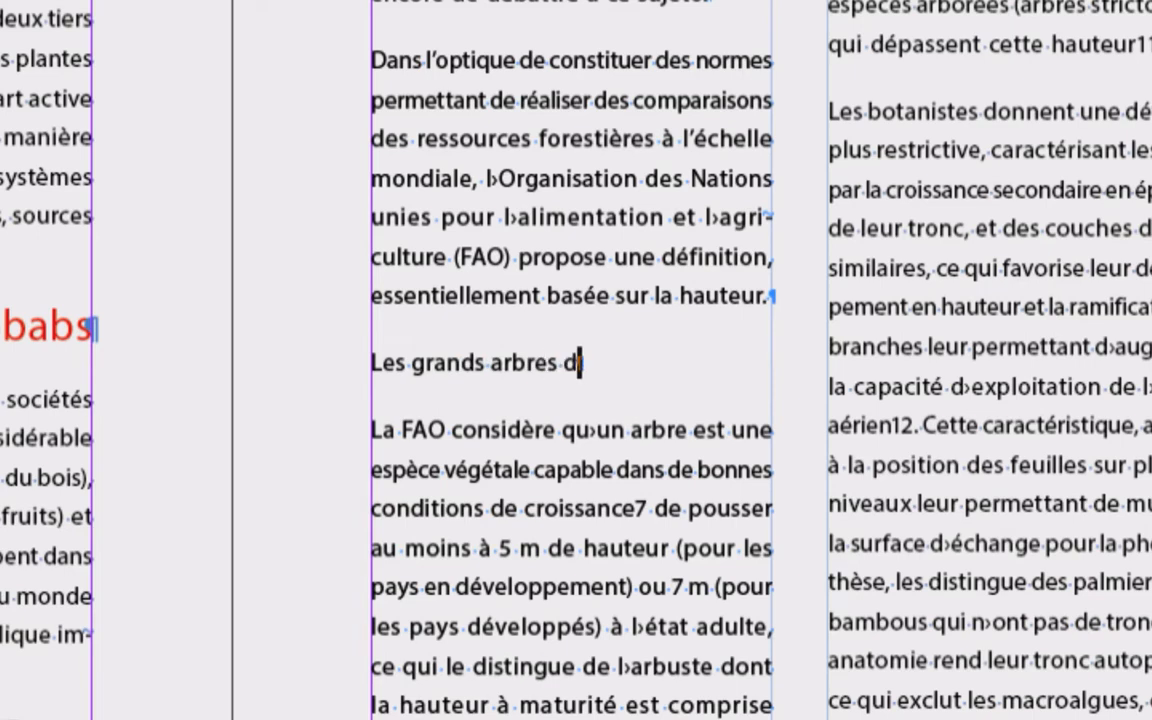
text(mérique)
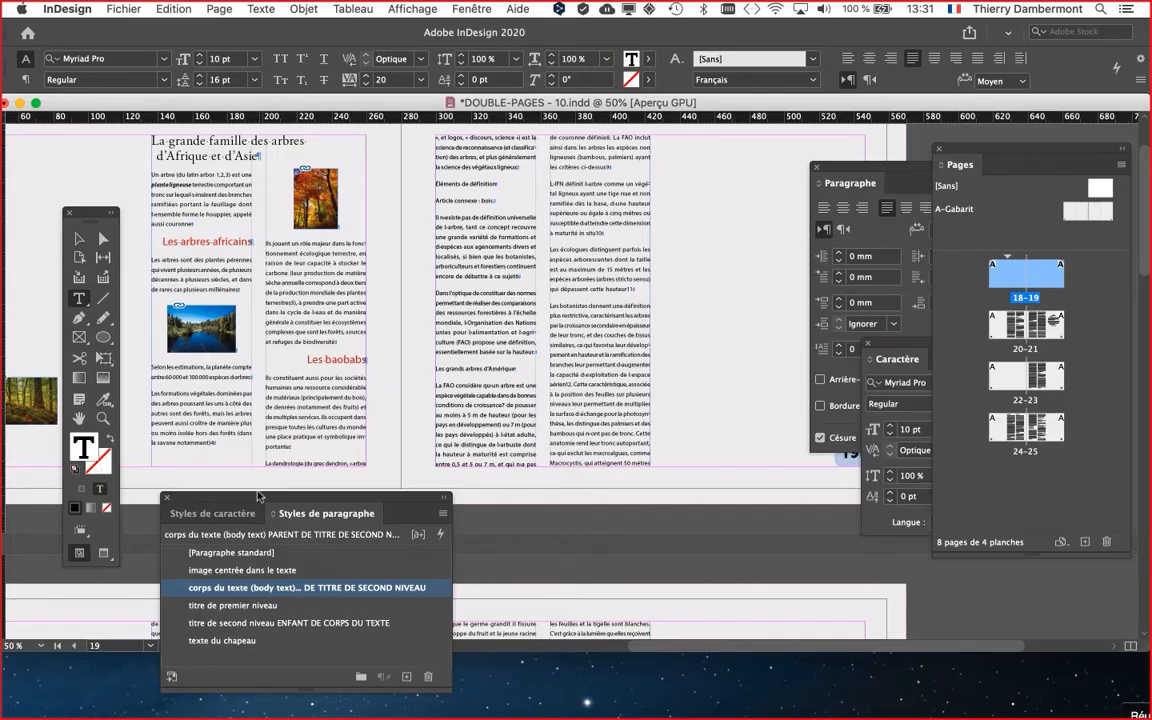
Apply the paragraph style "titre de premier niveau" to the heading "Les grands arbres d'Amérique" and uncover the text around it
drag(295, 505, 697, 358)
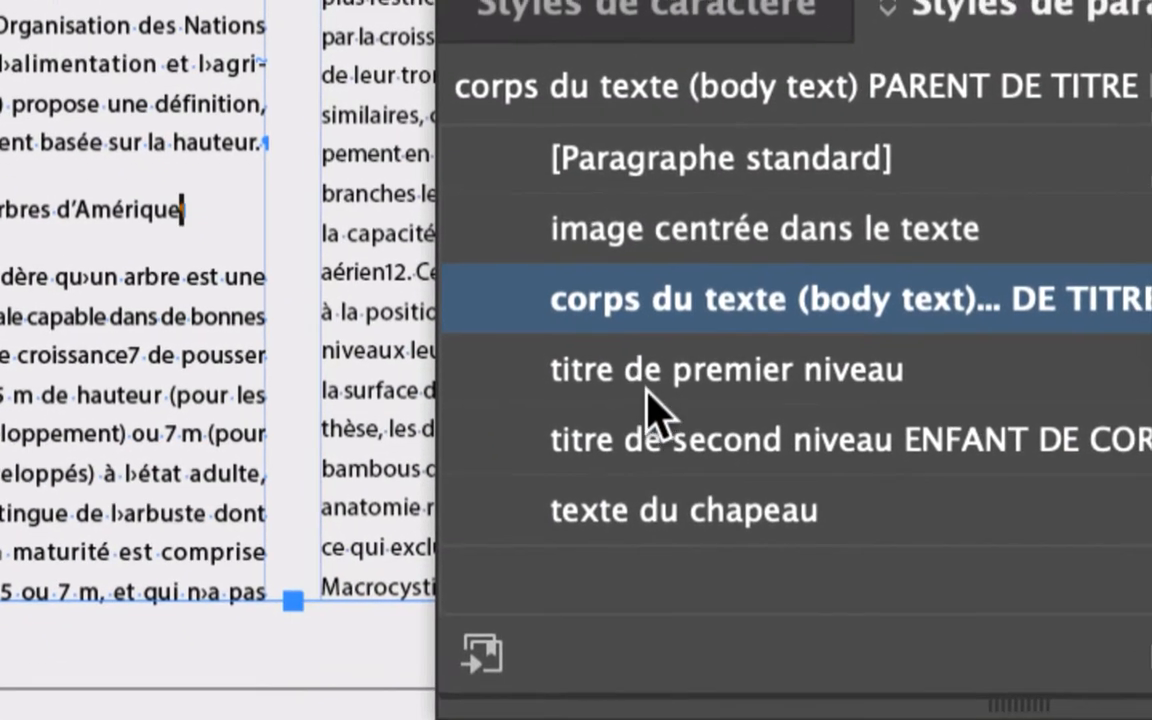
click(566, 596)
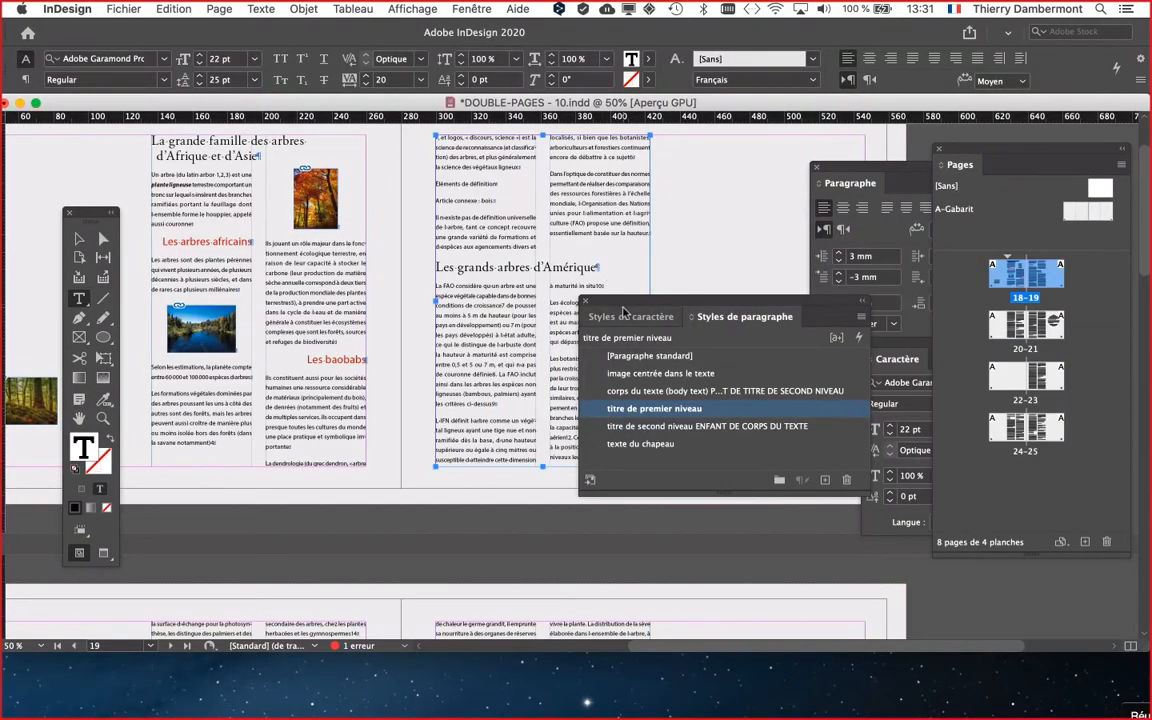
drag(730, 18, 753, 193)
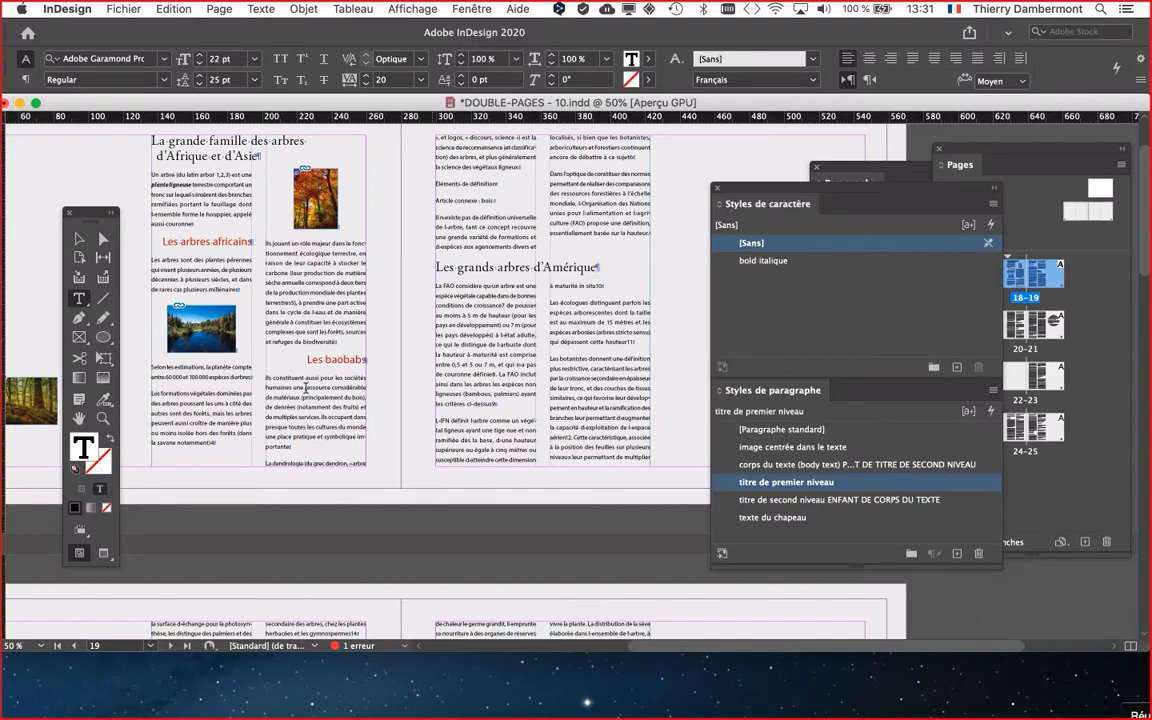
Preview the spread 18-19 without guides or hidden characters, and deselect the text frame on page 19
click(104, 554)
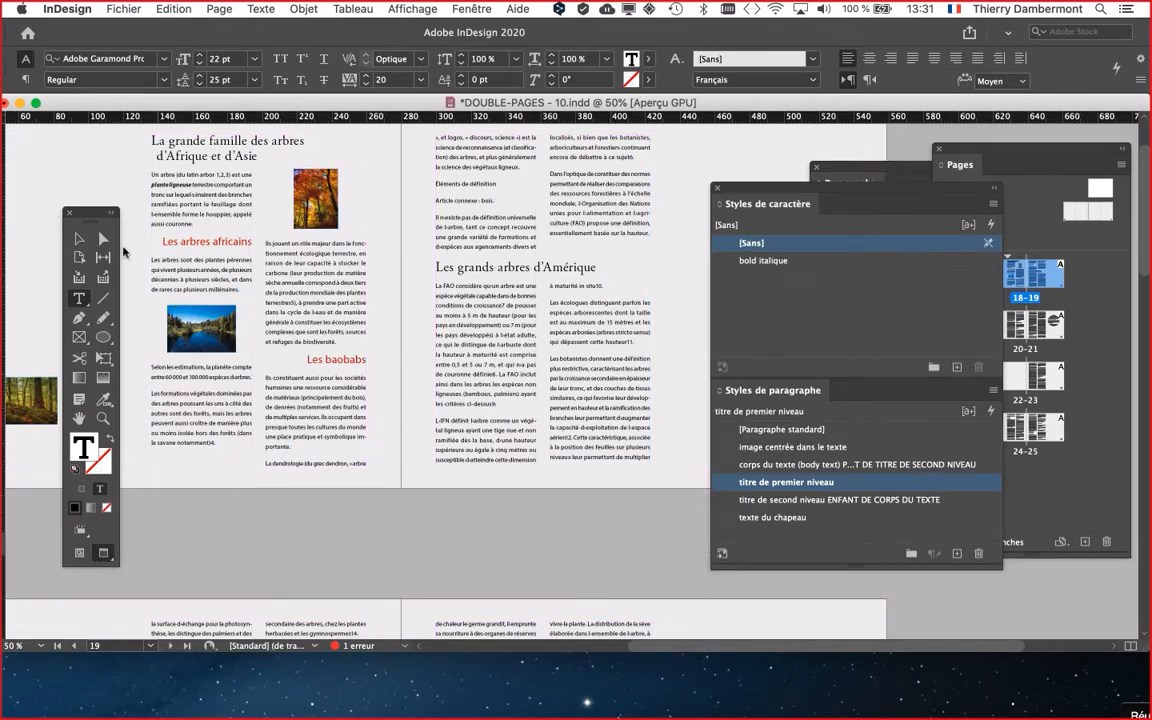
drag(113, 228, 86, 188)
scroll(345, 370, up, 1)
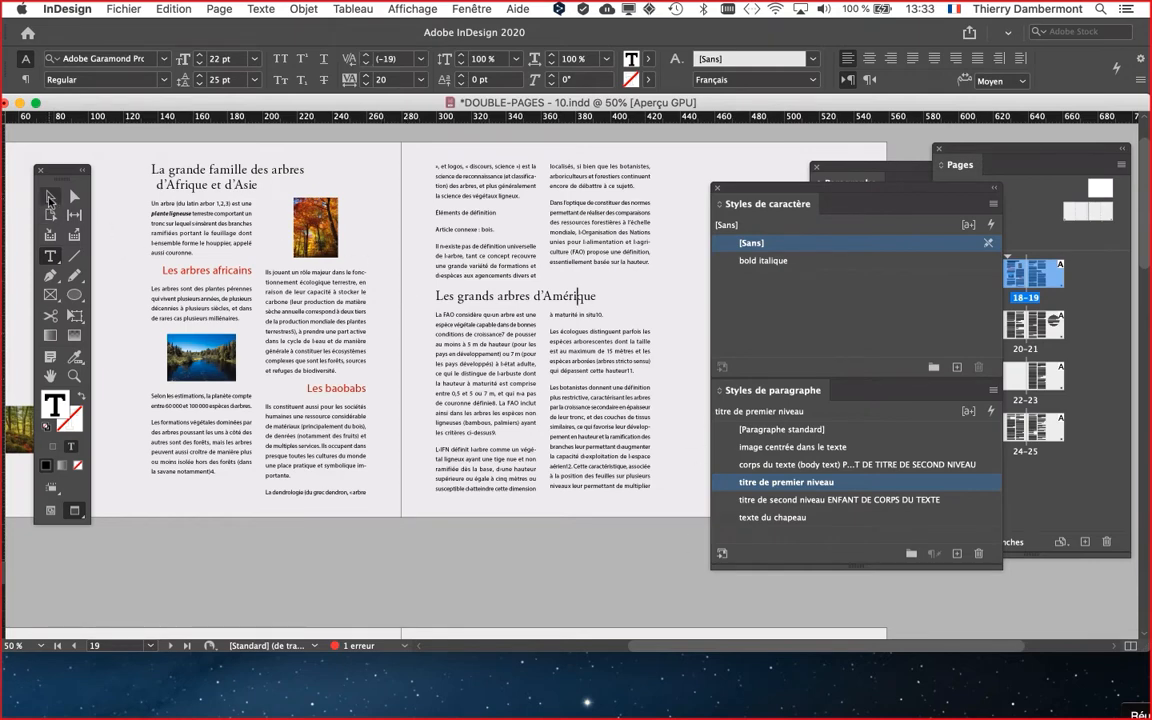
click(50, 198)
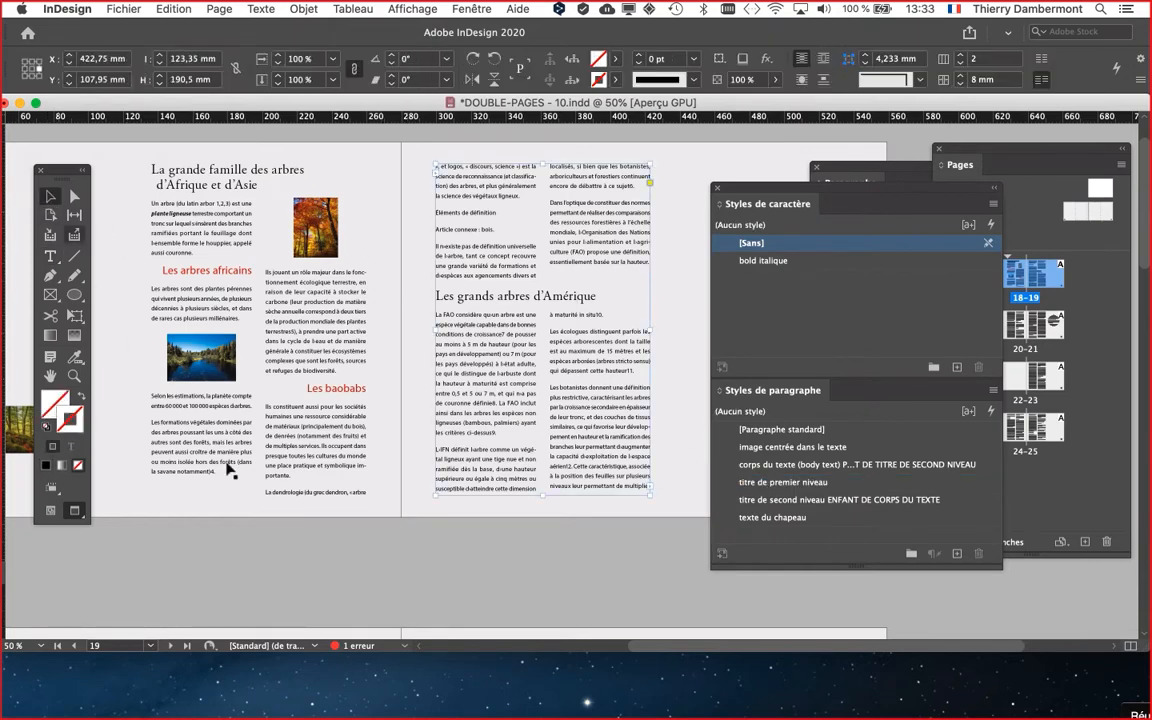
click(286, 545)
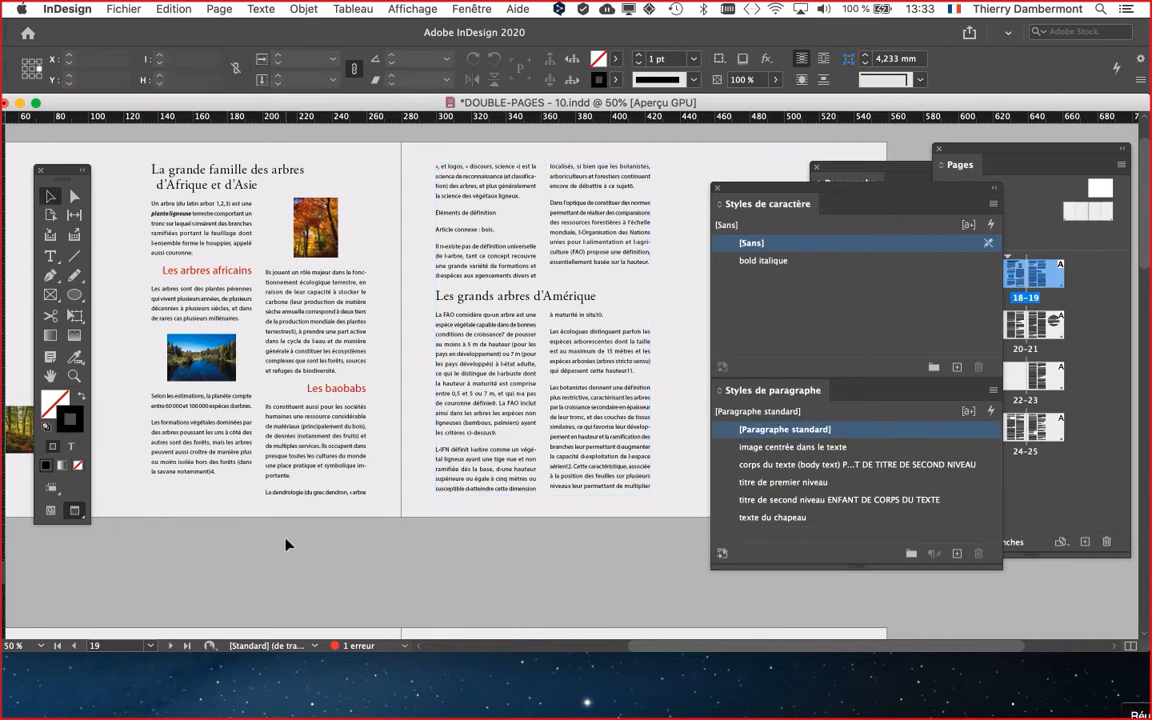
Separate the paragraph styles from the character styles, close the latter, and open the options of "titre de premier niveau"
drag(760, 391, 737, 173)
click(717, 188)
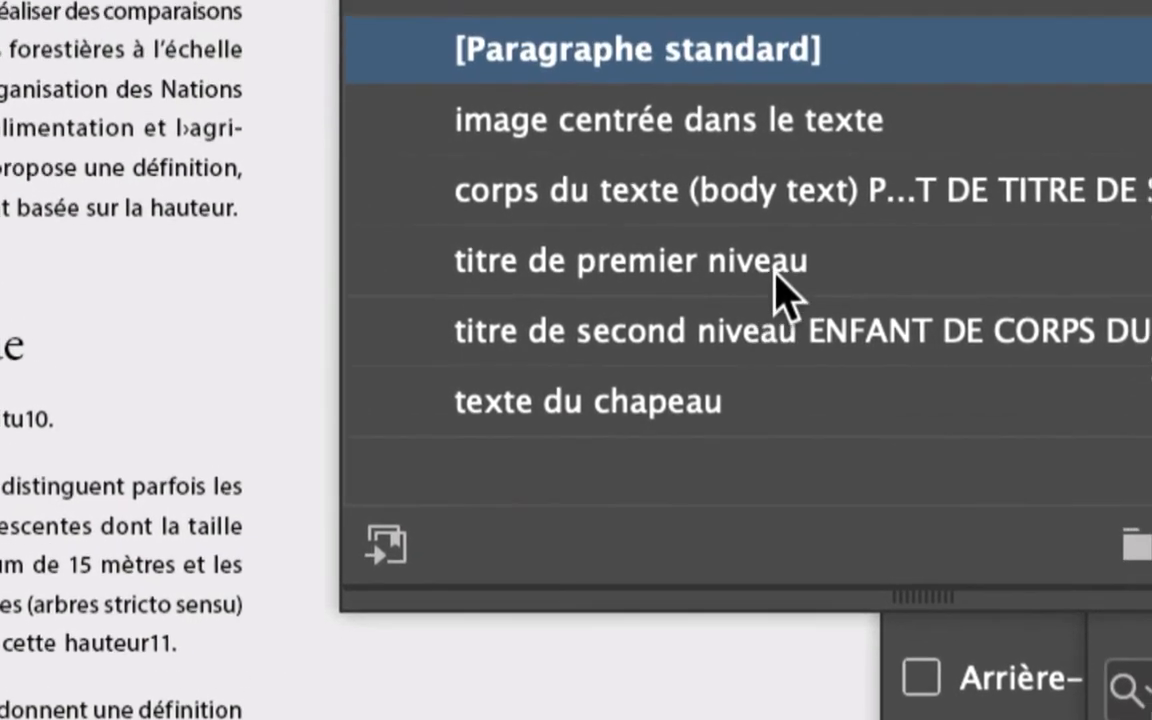
click(947, 239)
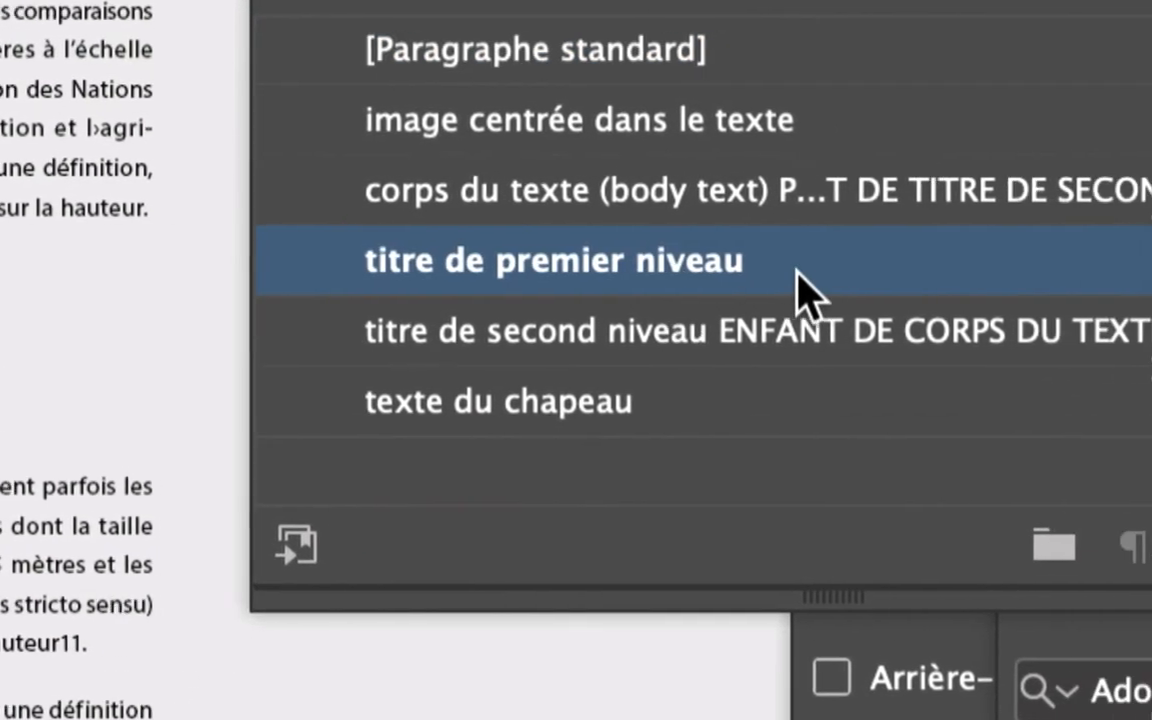
mouse_move(805, 292)
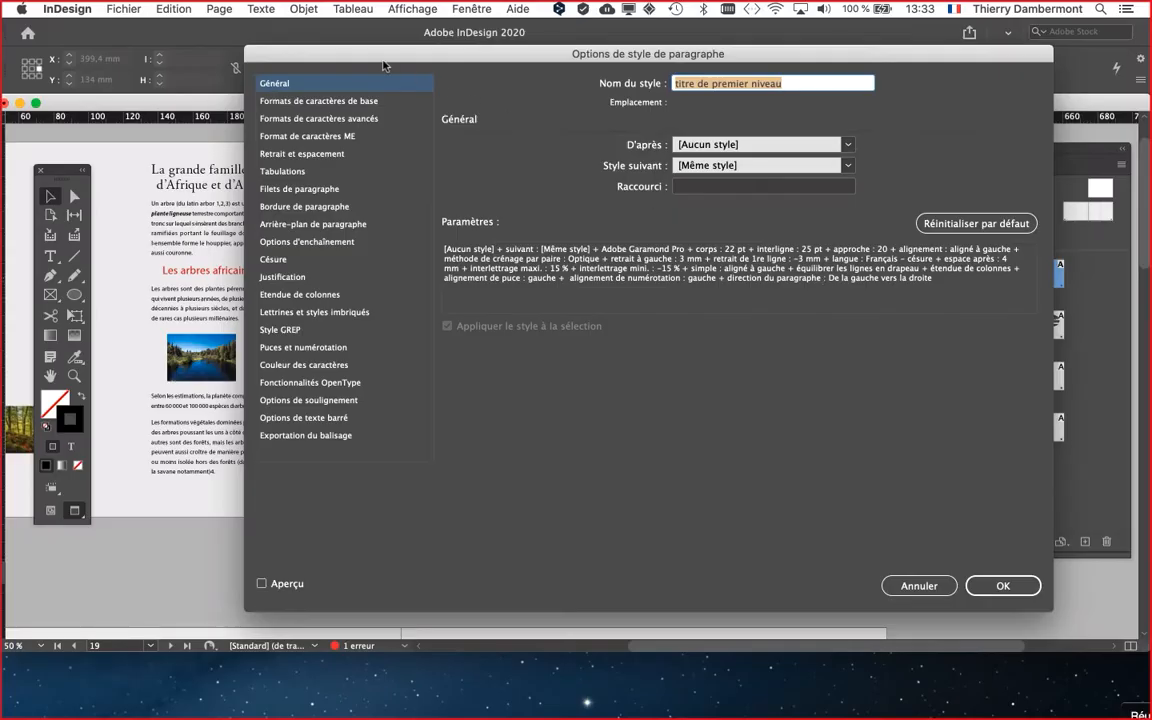
drag(366, 52, 679, 34)
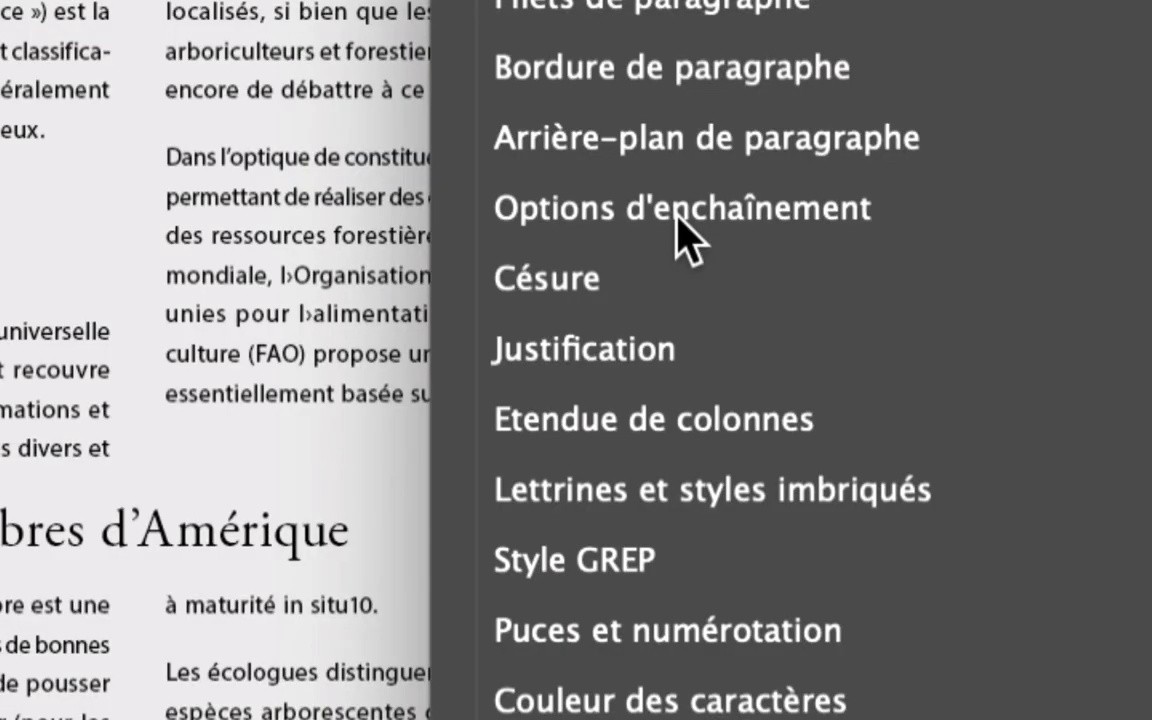
Set the paragraph start of "titre de premier niveau" to "Page paire suivante" in its keep options, preview the effect and confirm
click(677, 217)
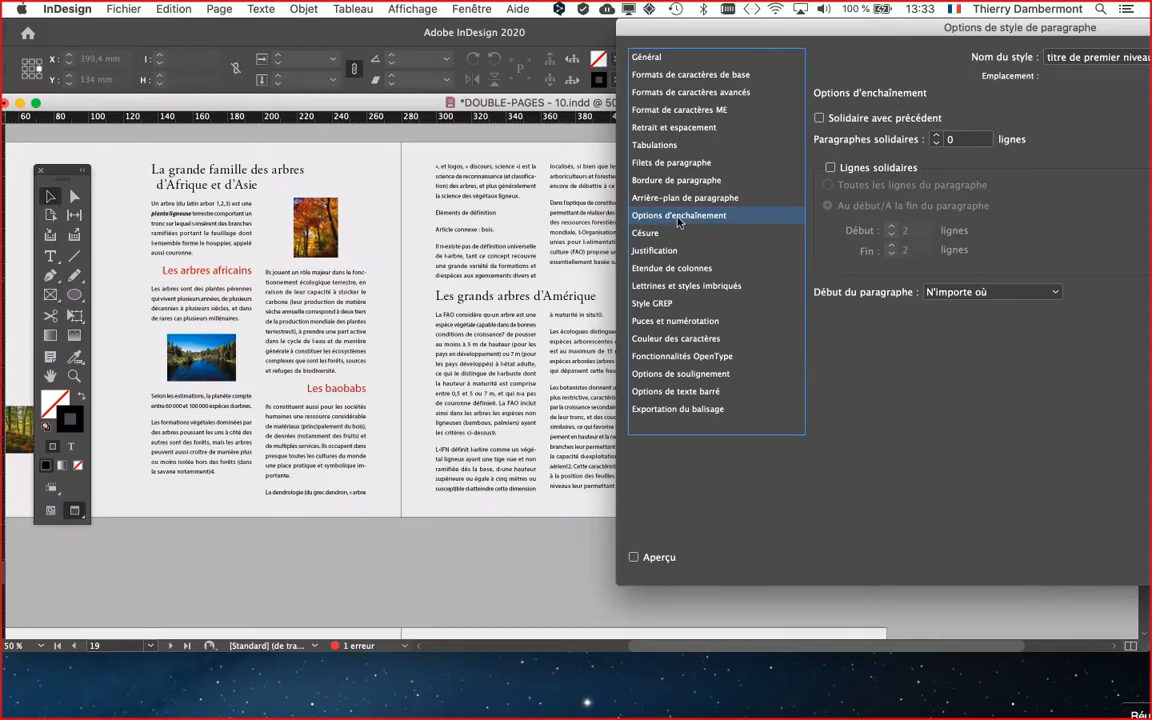
drag(812, 33, 674, 77)
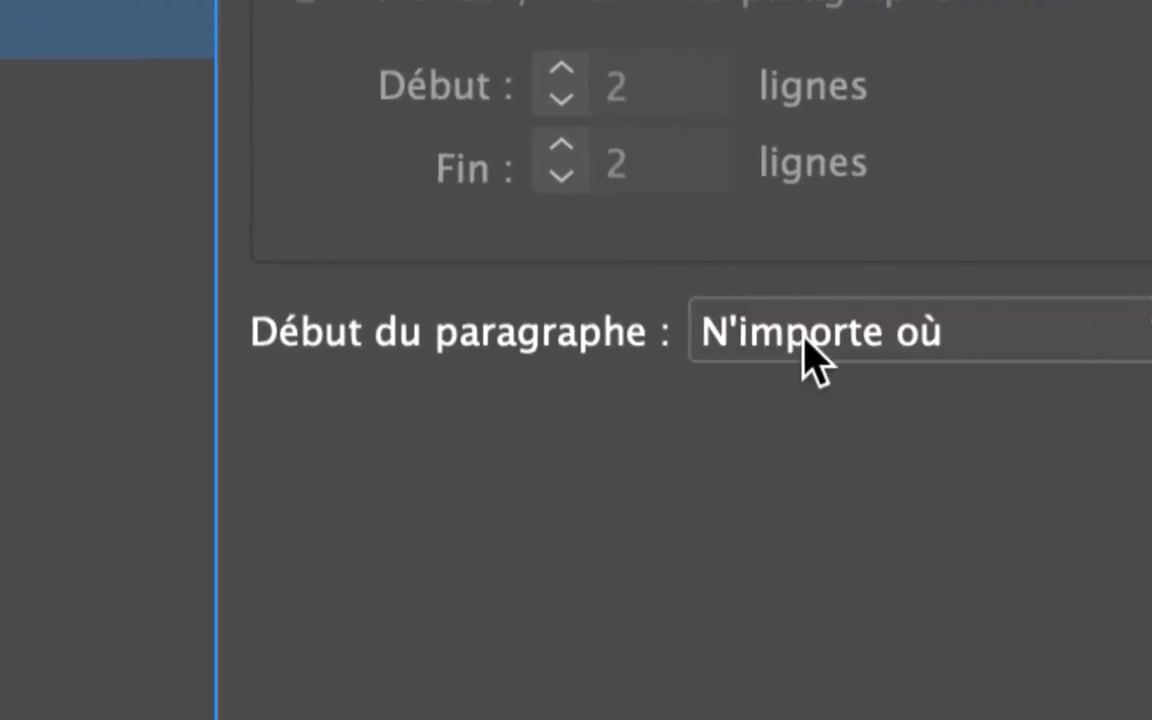
click(1035, 310)
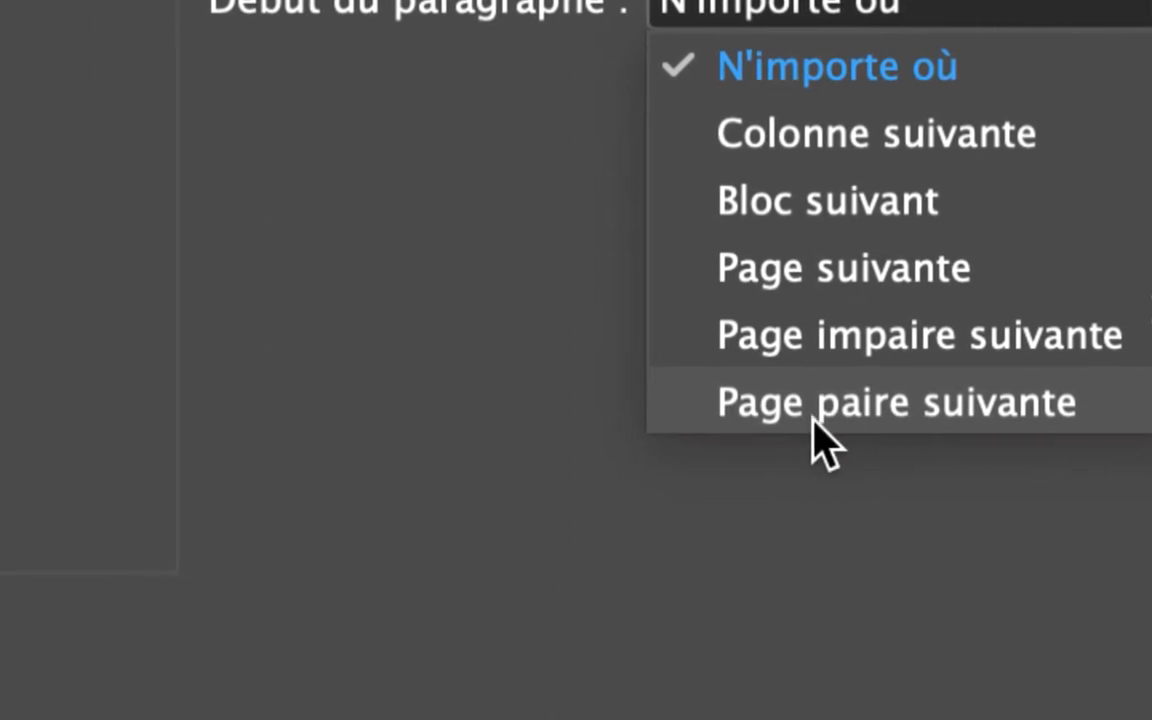
click(840, 417)
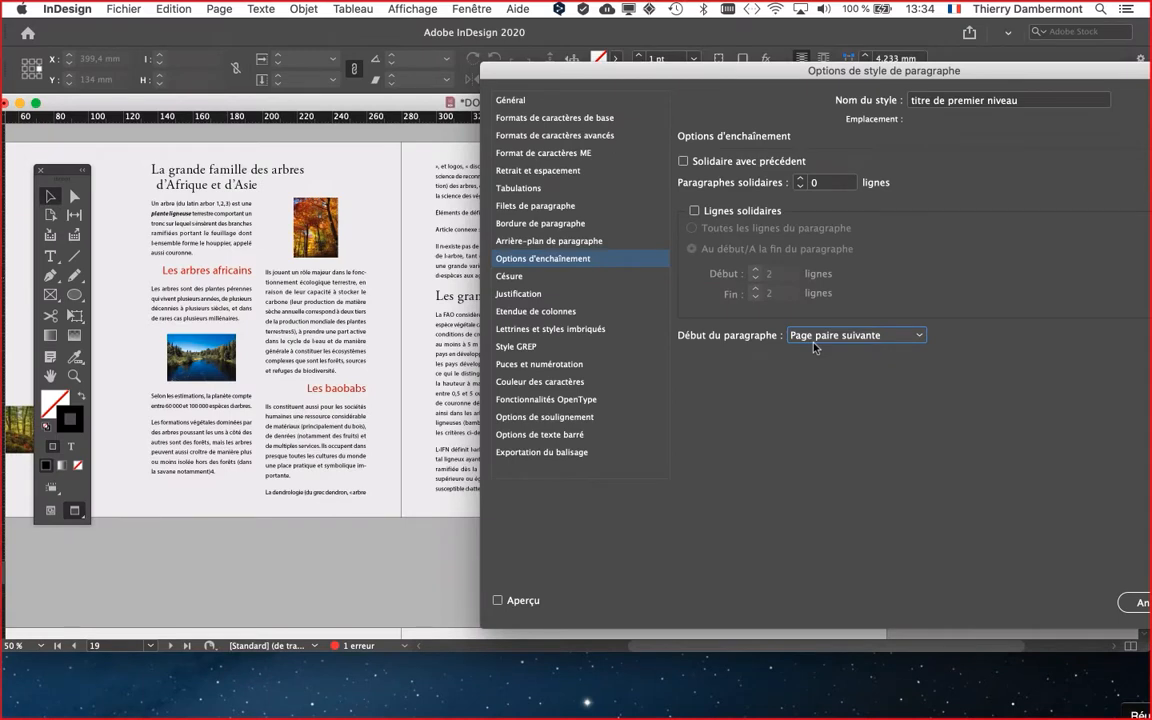
click(516, 599)
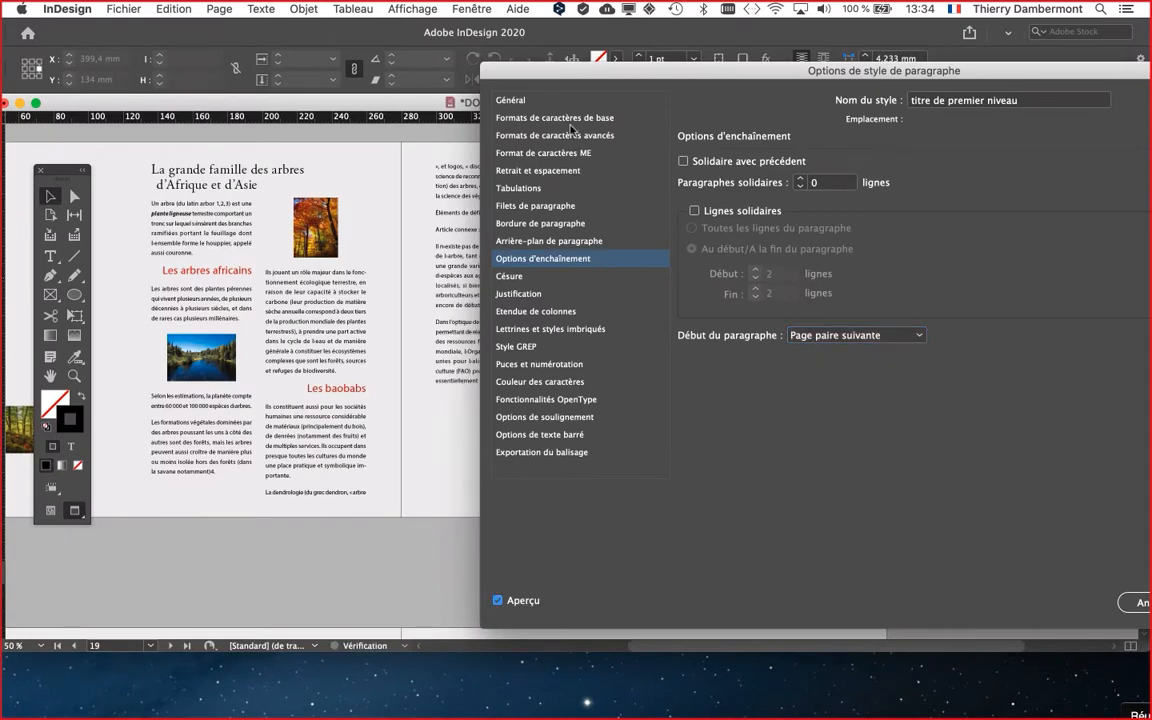
drag(517, 68, 837, 68)
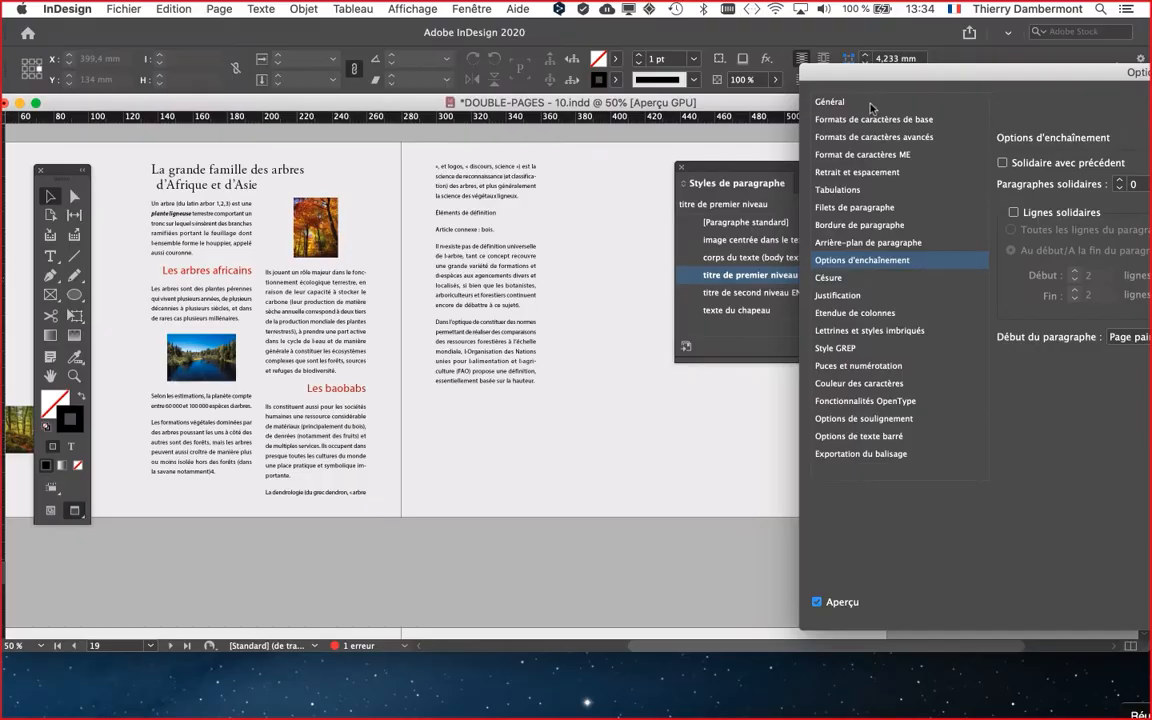
drag(813, 69, 330, 82)
click(1068, 614)
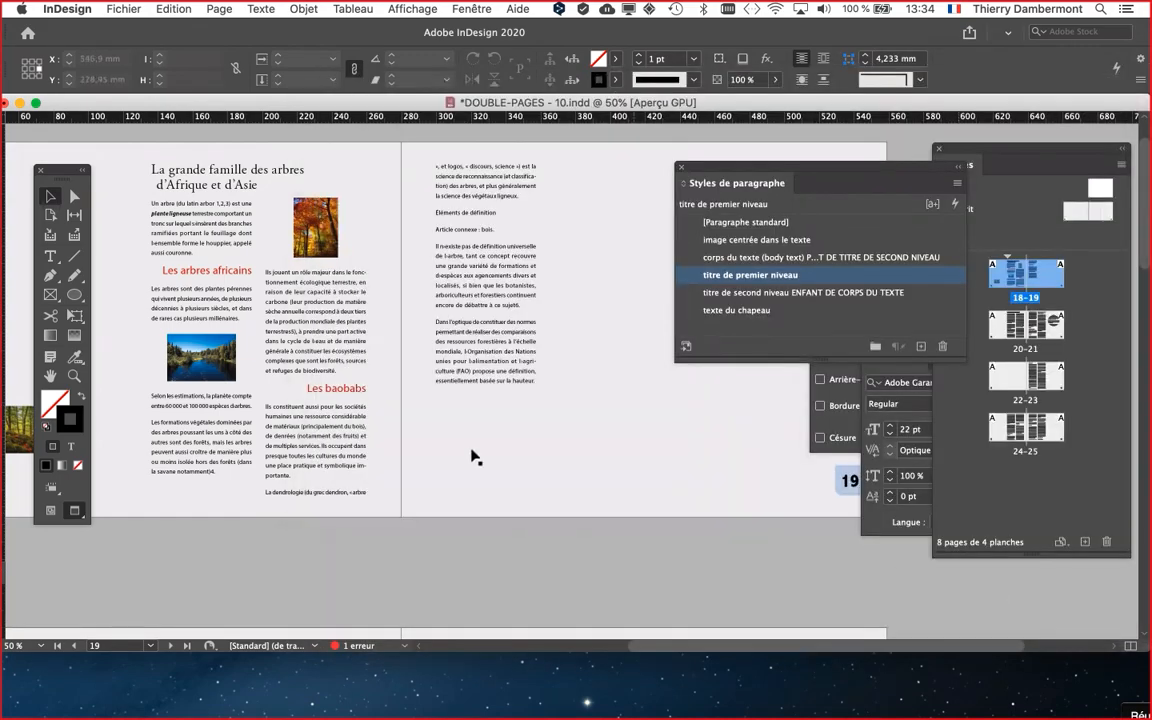
Examine how the heading "Les grands arbres d'Amérique" and the following text flow across pages 20 to 23
scroll(421, 353, down, 5)
drag(337, 411, 248, 287)
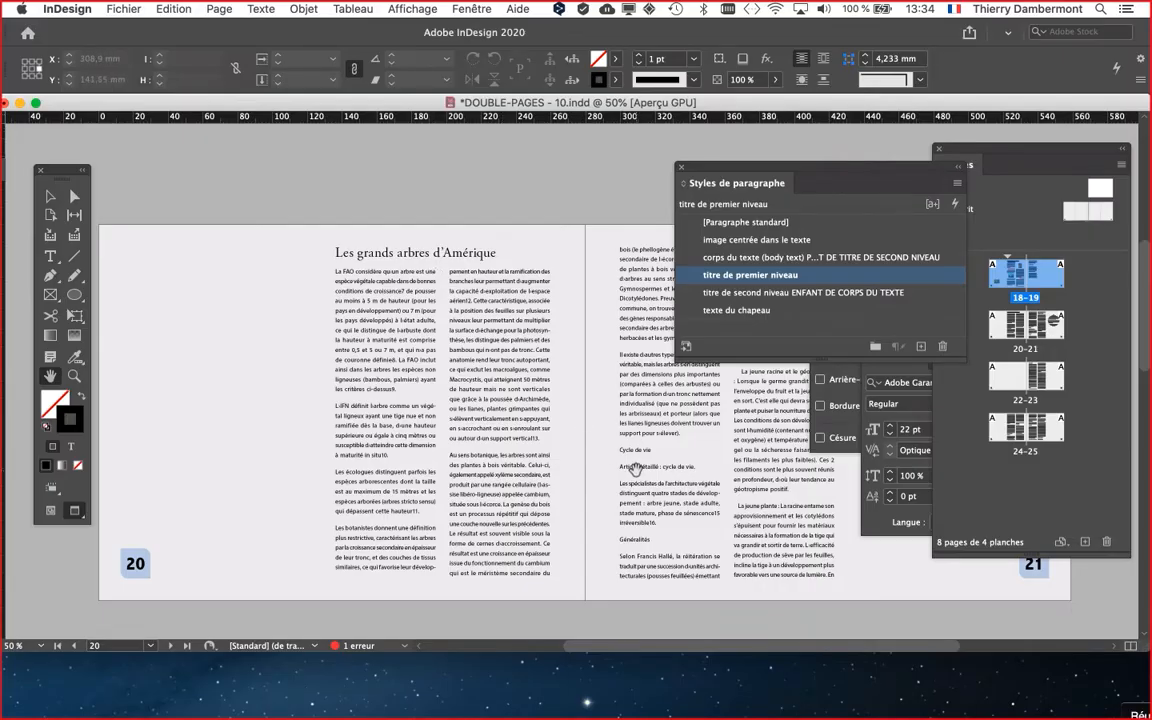
drag(583, 445, 464, 262)
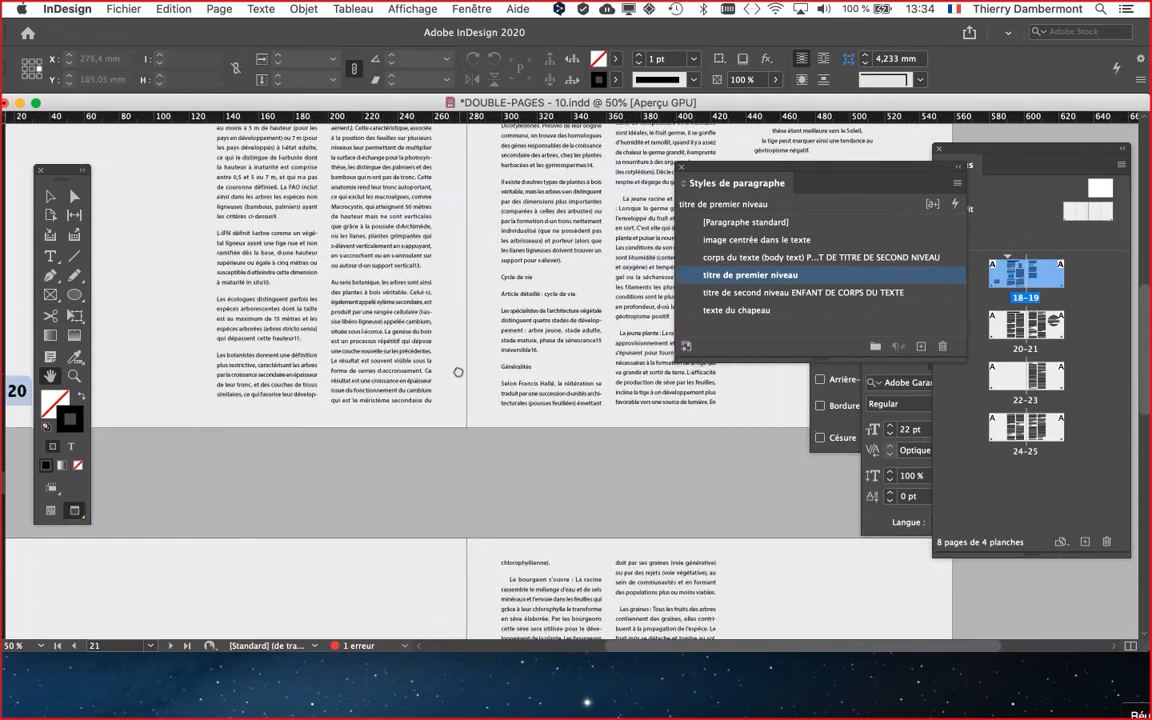
drag(456, 381, 443, 404)
drag(455, 498, 463, 287)
drag(483, 430, 542, 442)
Return to the normal view and add a text frame about 82 by 14.5 mm on page 22 reading "PHOTO ICI"
click(51, 511)
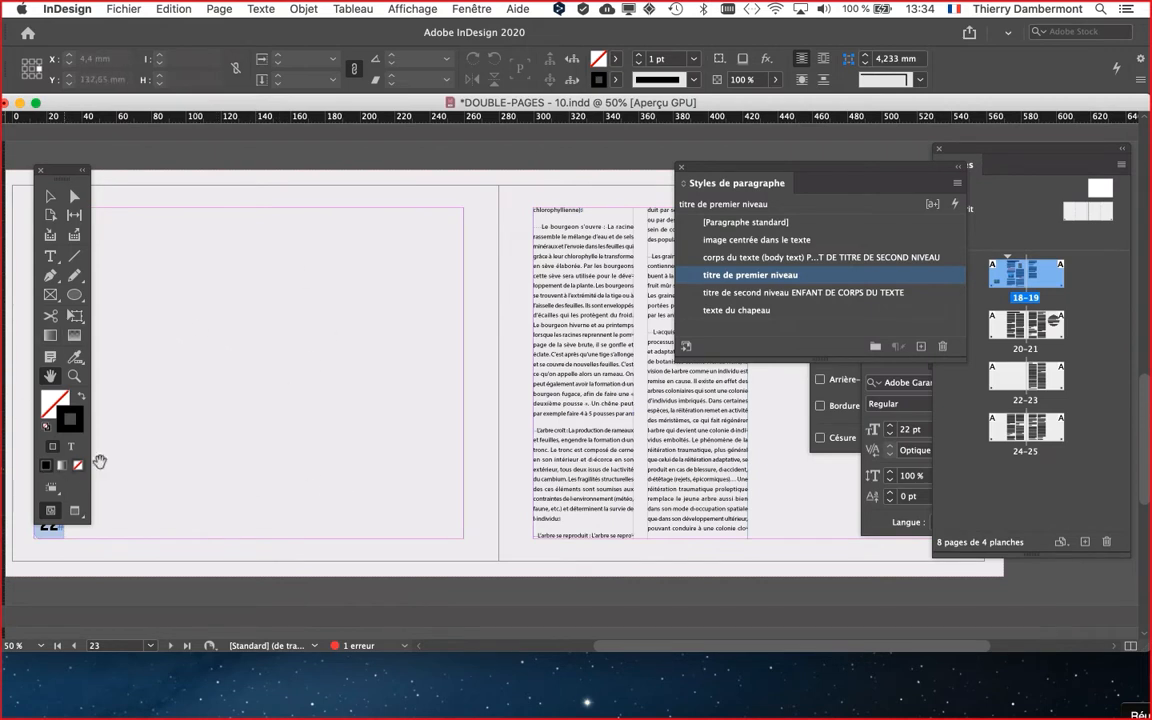
click(50, 256)
drag(175, 318, 319, 342)
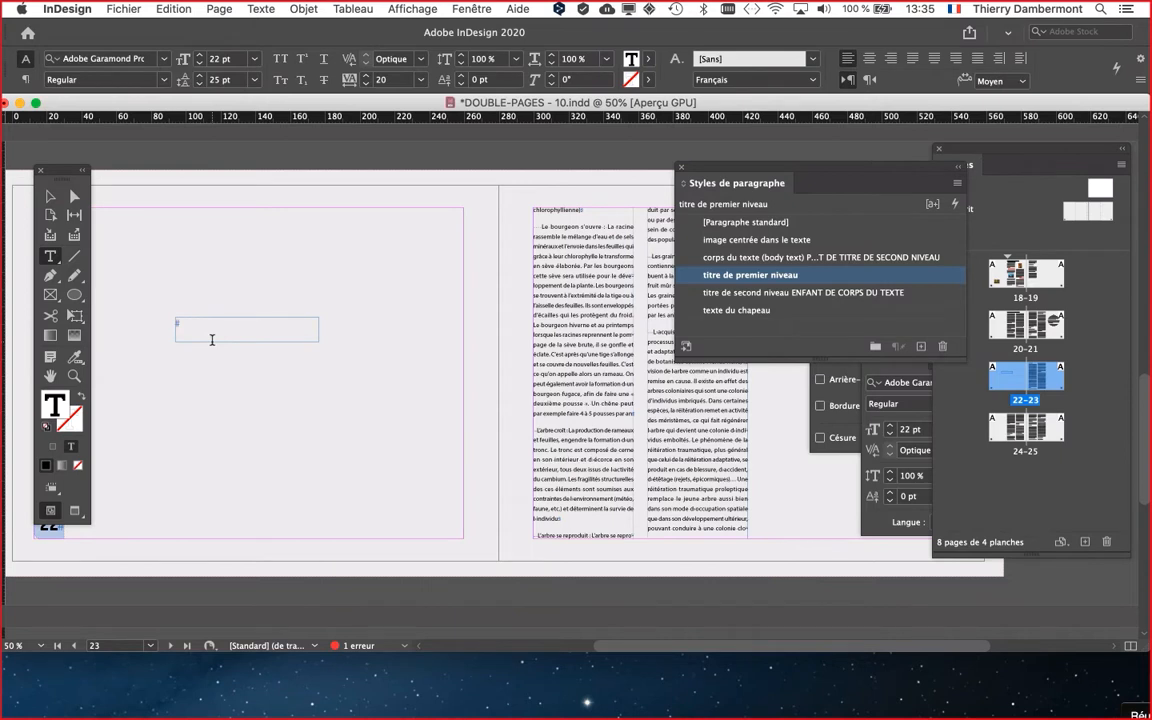
text(PHOTO ICI)
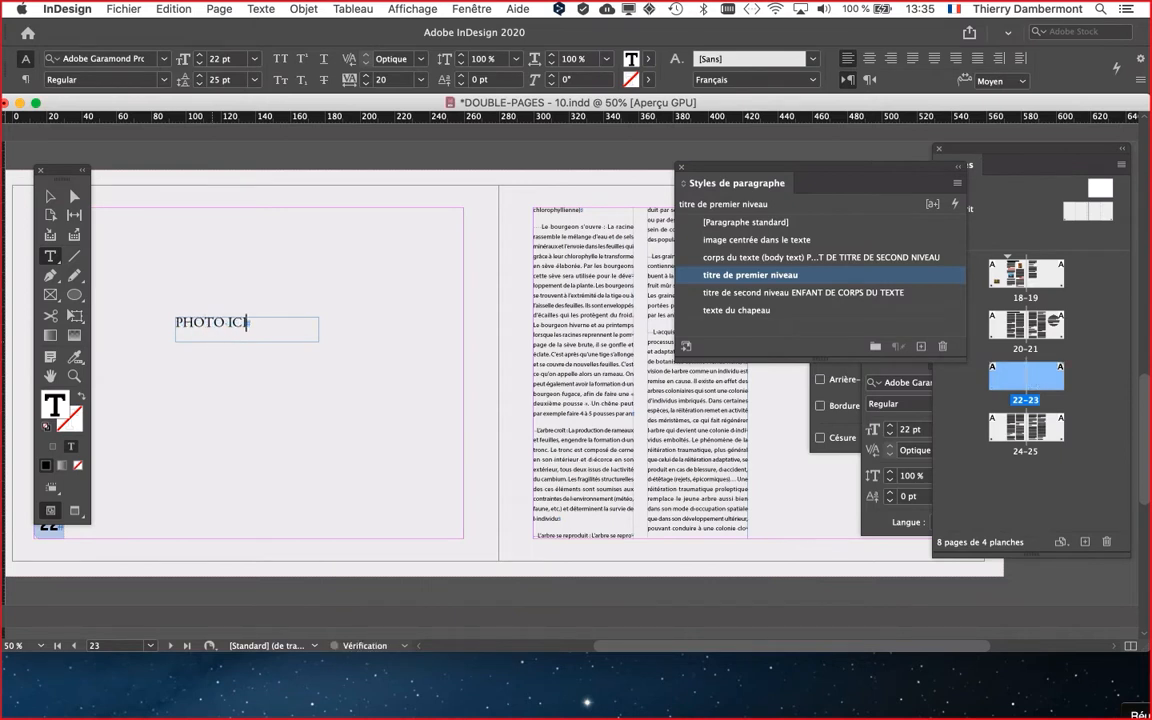
Try to fit the "PHOTO ICI" frame to its text, undo the resizing and deselect the frame
click(50, 196)
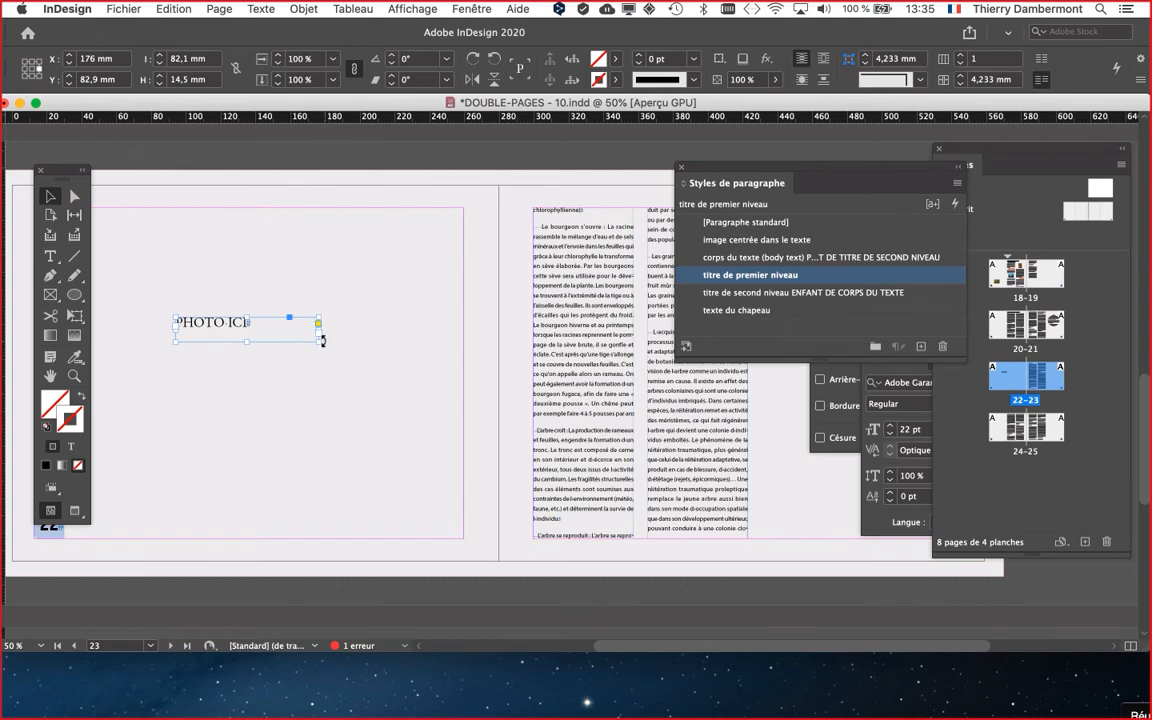
double_click(319, 343)
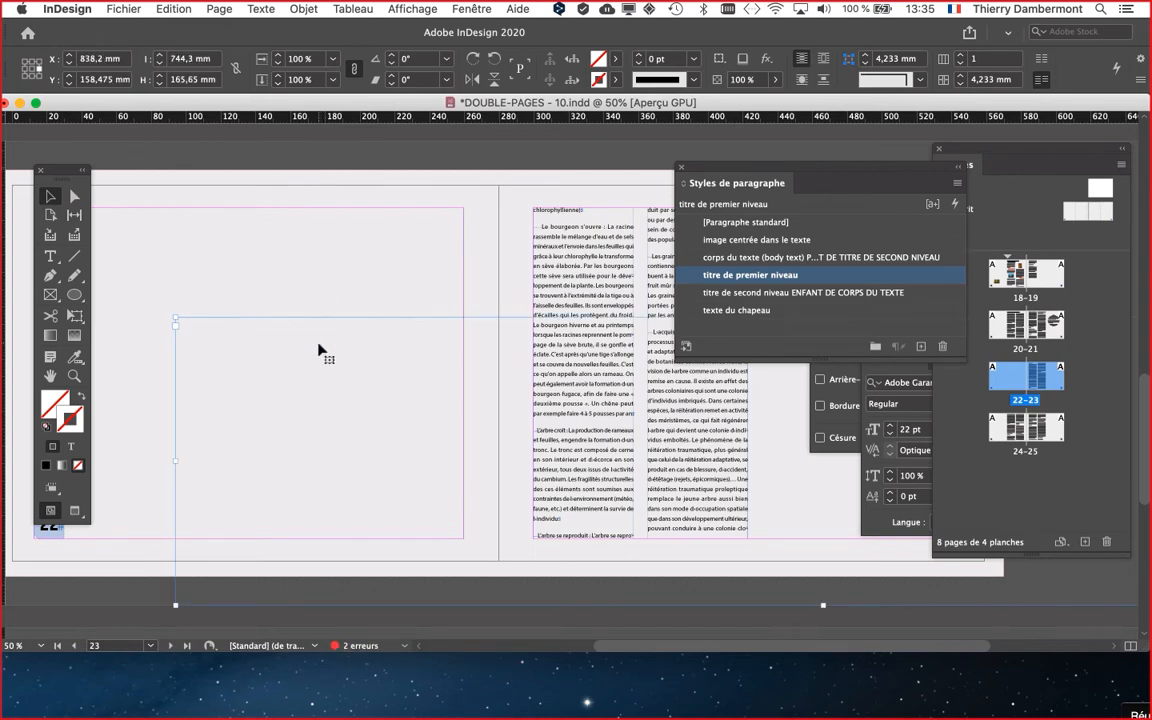
key(super+z)
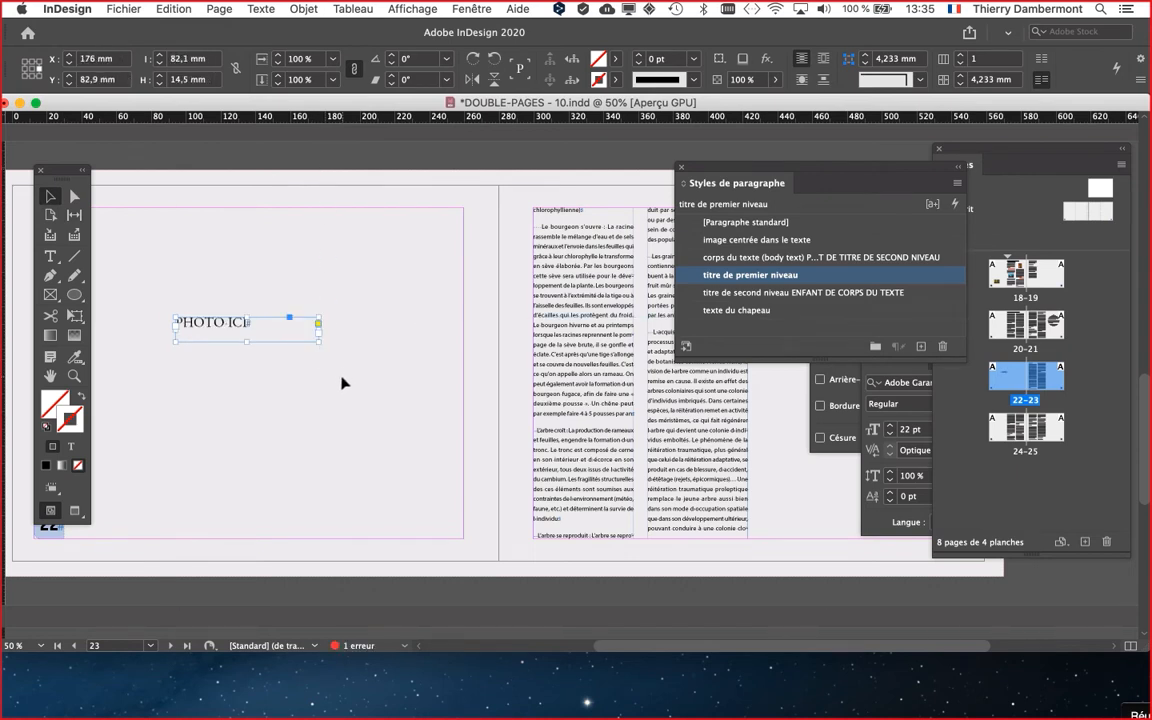
click(343, 383)
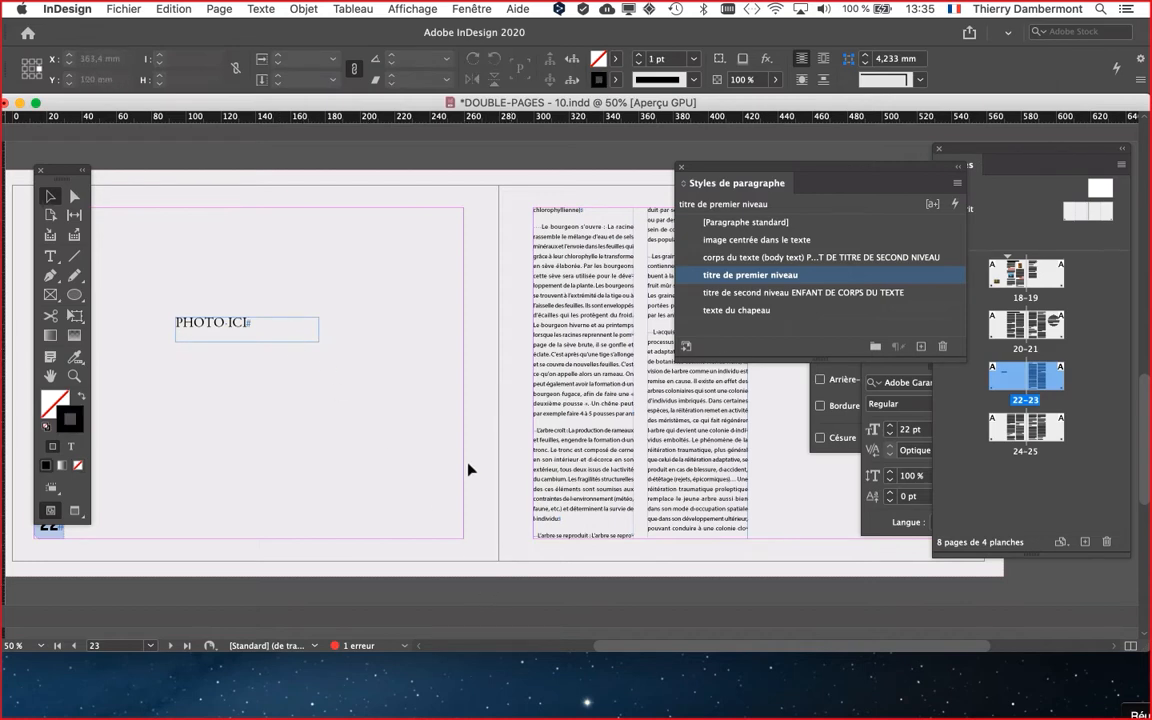
Look over the text flow and the placeholder frame on pages 22 to 25
scroll(470, 468, down, 5)
scroll(470, 468, down, 1)
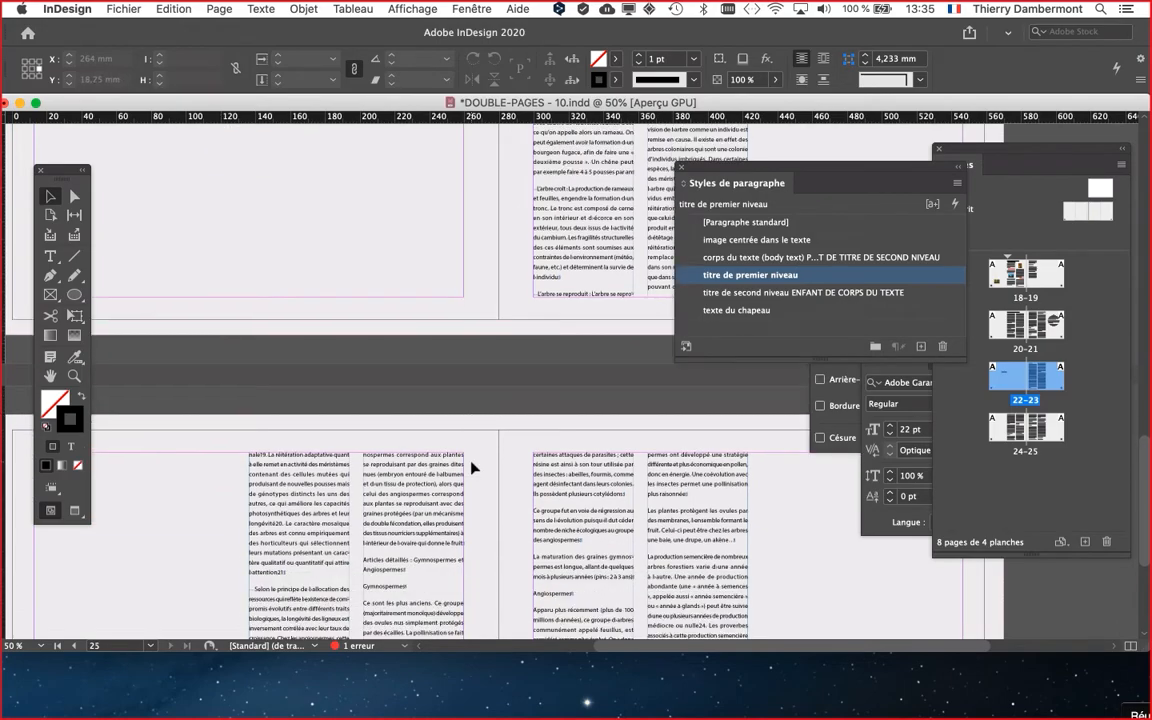
scroll(471, 466, up, 5)
scroll(472, 465, down, 5)
scroll(470, 464, up, 20)
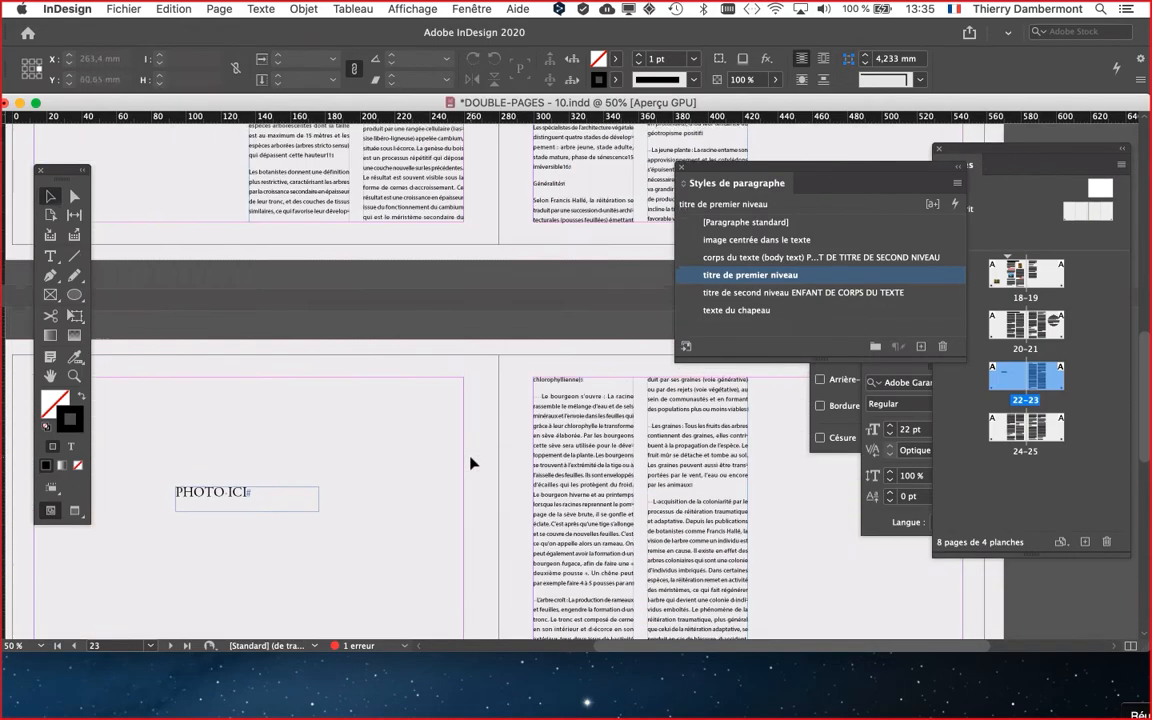
Apply the paragraph style "titre de premier niveau" to the line "Articles détaillés : Gymnospermes et Angiospermes" on page 24
scroll(470, 464, down, 15)
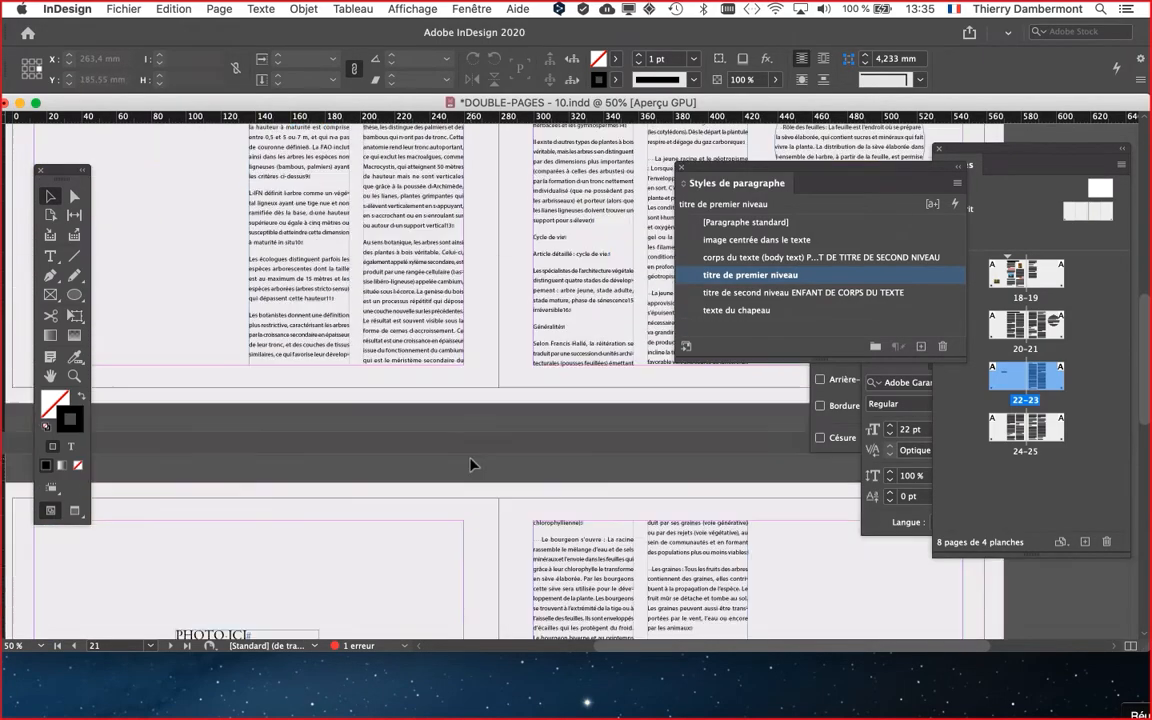
scroll(470, 464, down, 5)
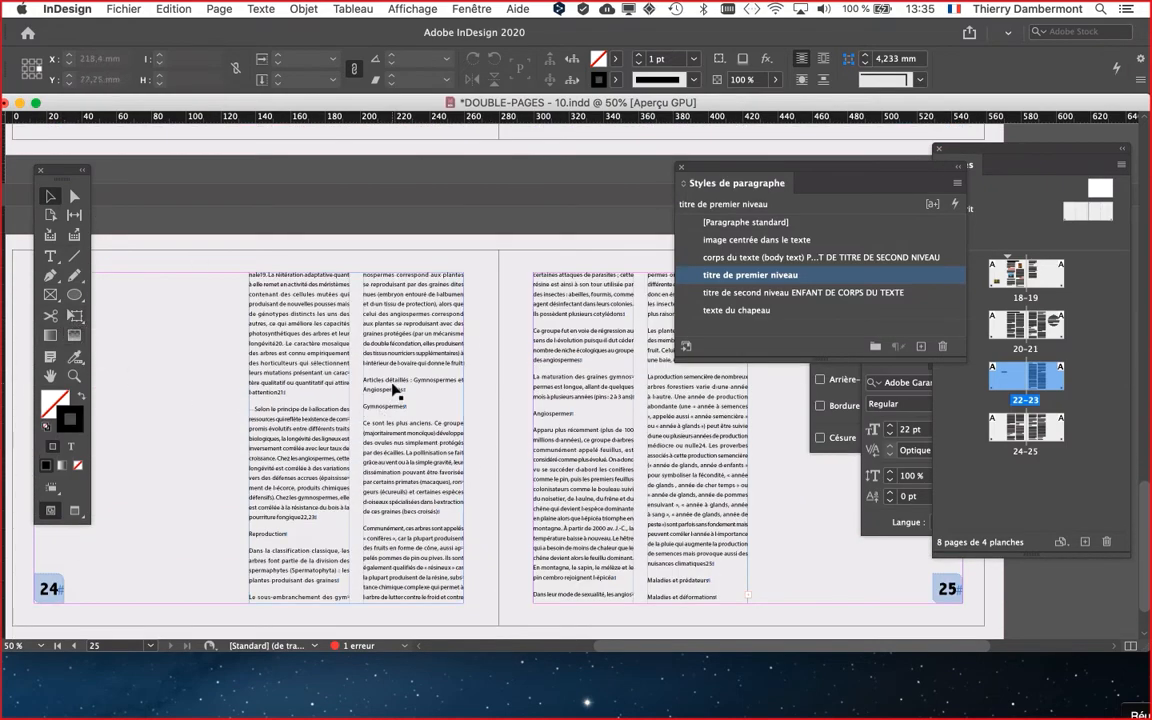
scroll(393, 386, up, 2)
click(50, 256)
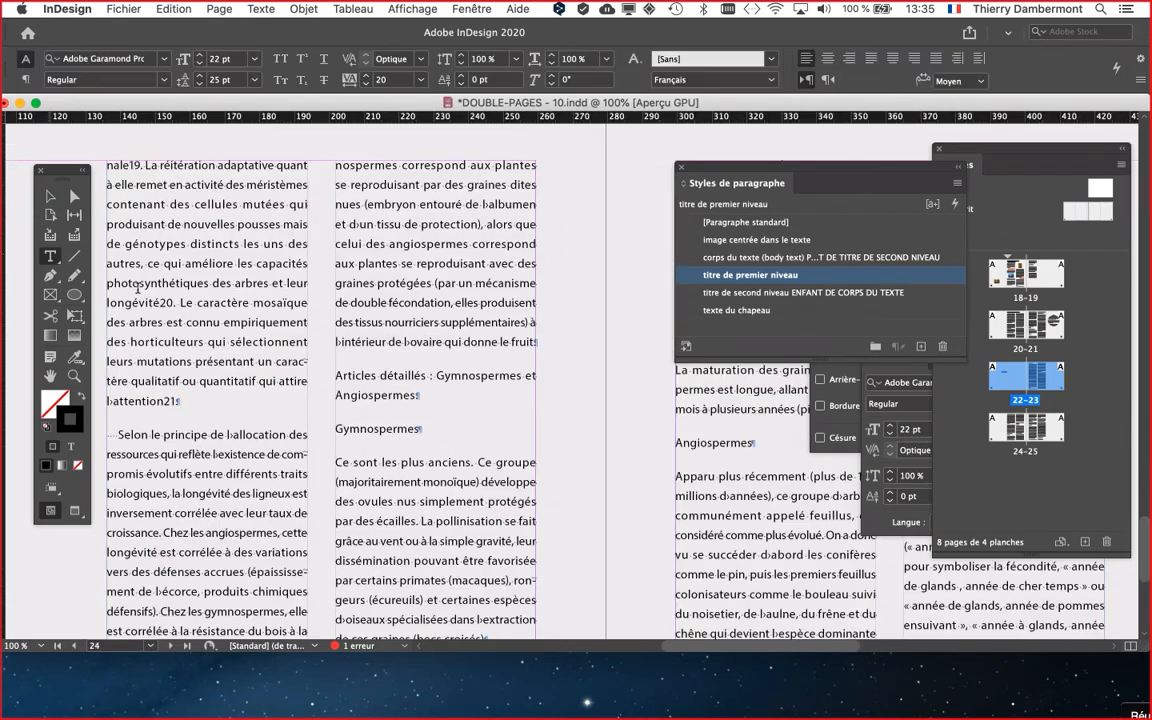
click(418, 379)
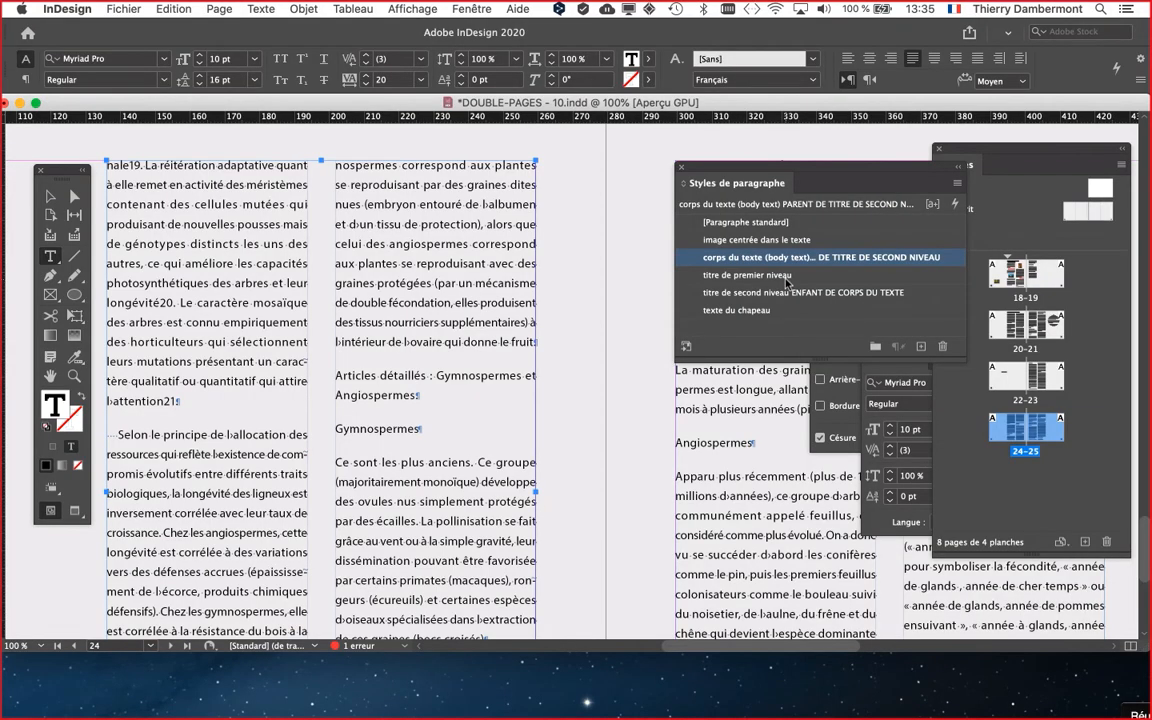
click(787, 275)
key(super+minus)
key(super+minus)
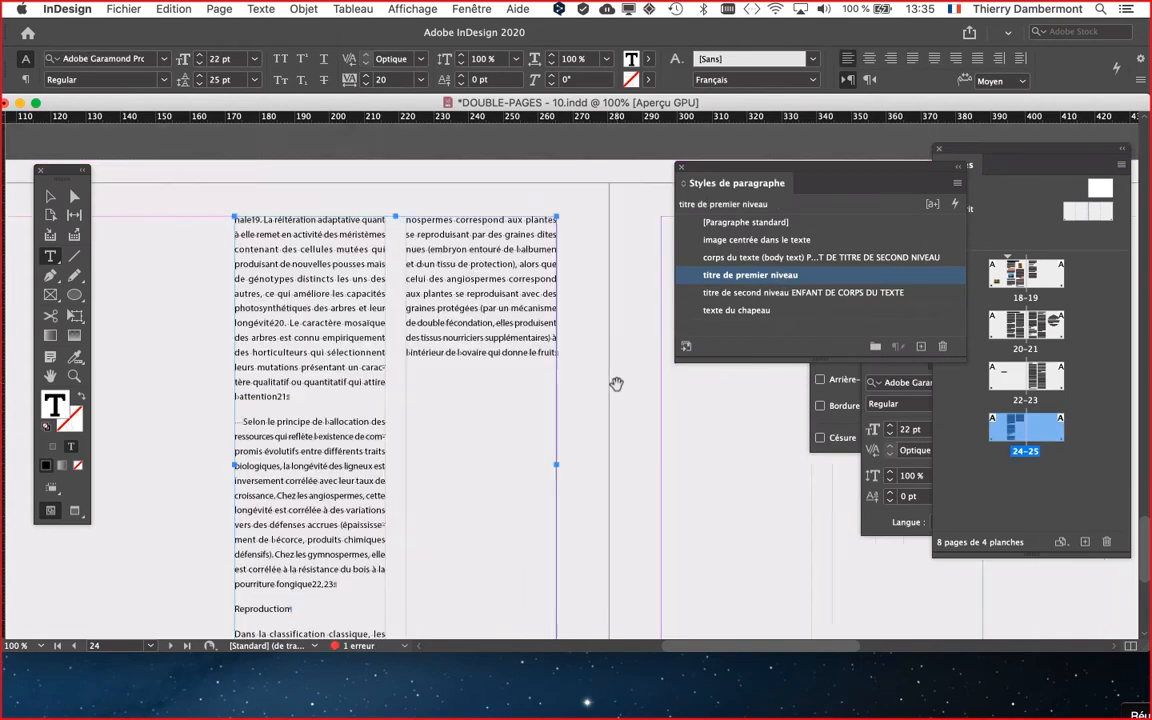
drag(620, 386, 453, 327)
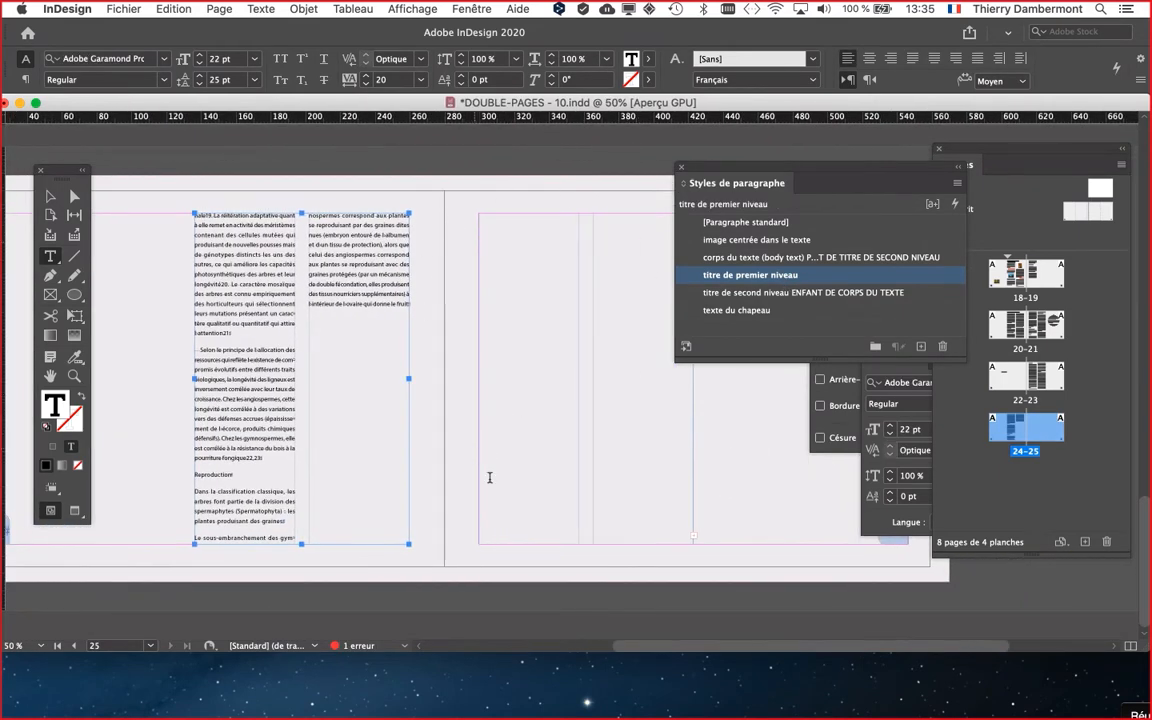
Insert 2 pages based on A-Gabarit at the end of the document
drag(1063, 152, 1003, 144)
click(1061, 157)
click(1023, 160)
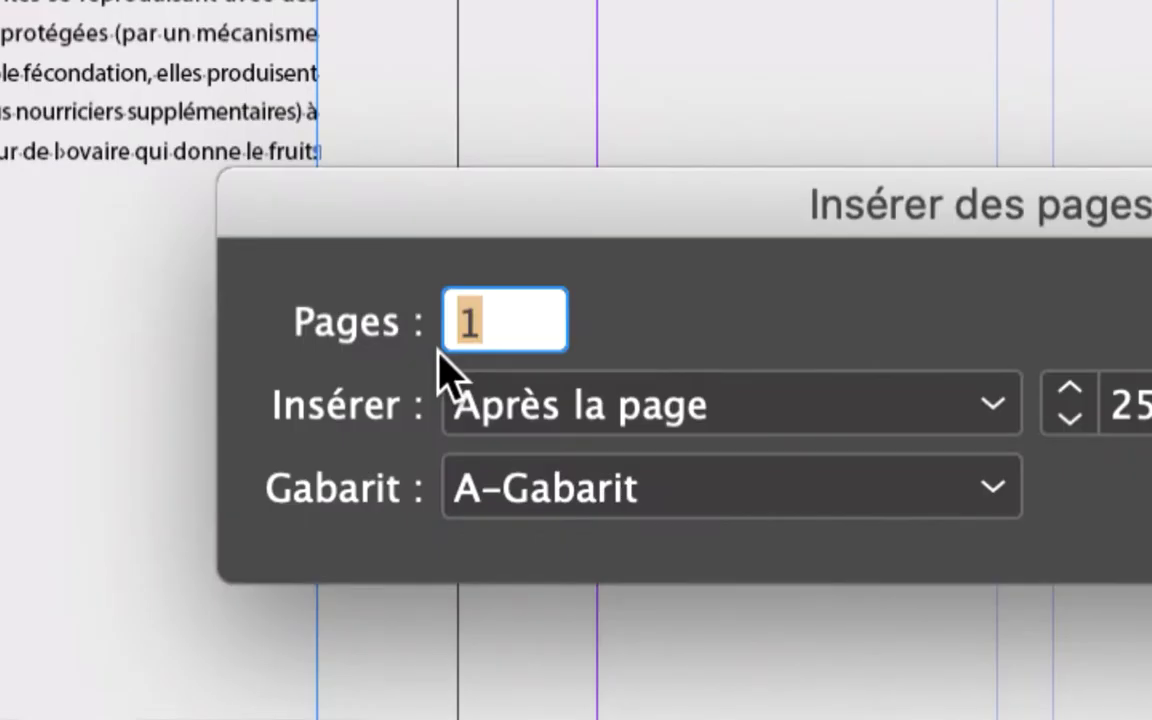
text(2)
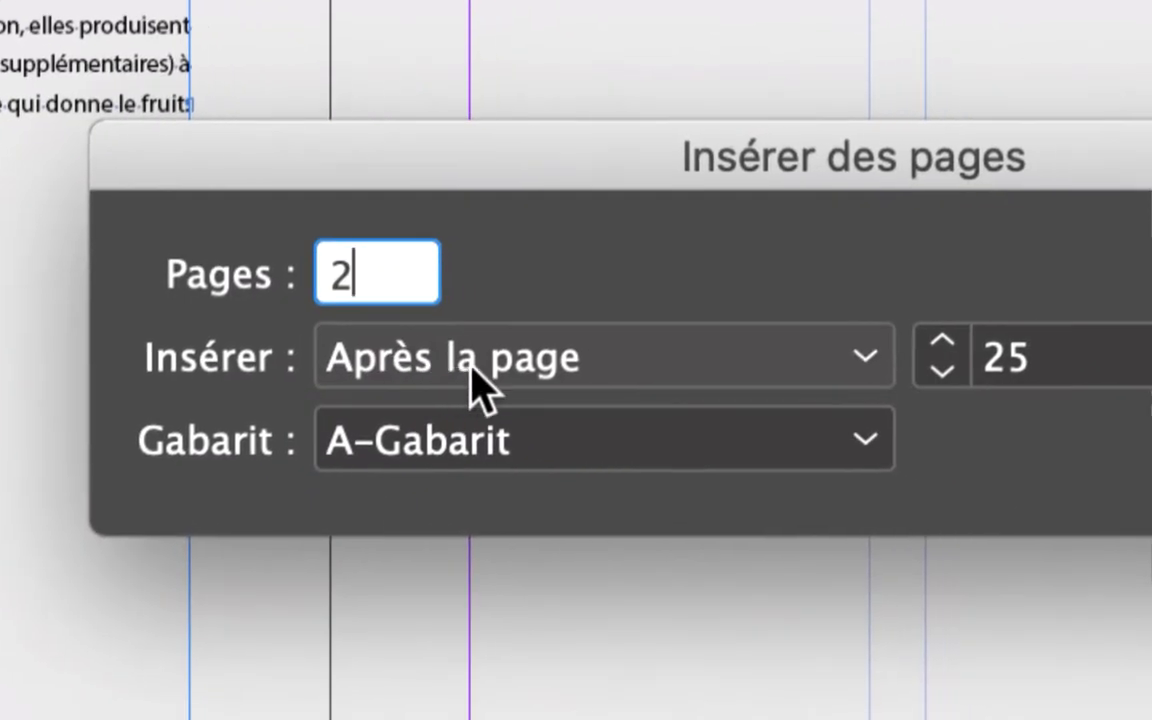
click(600, 405)
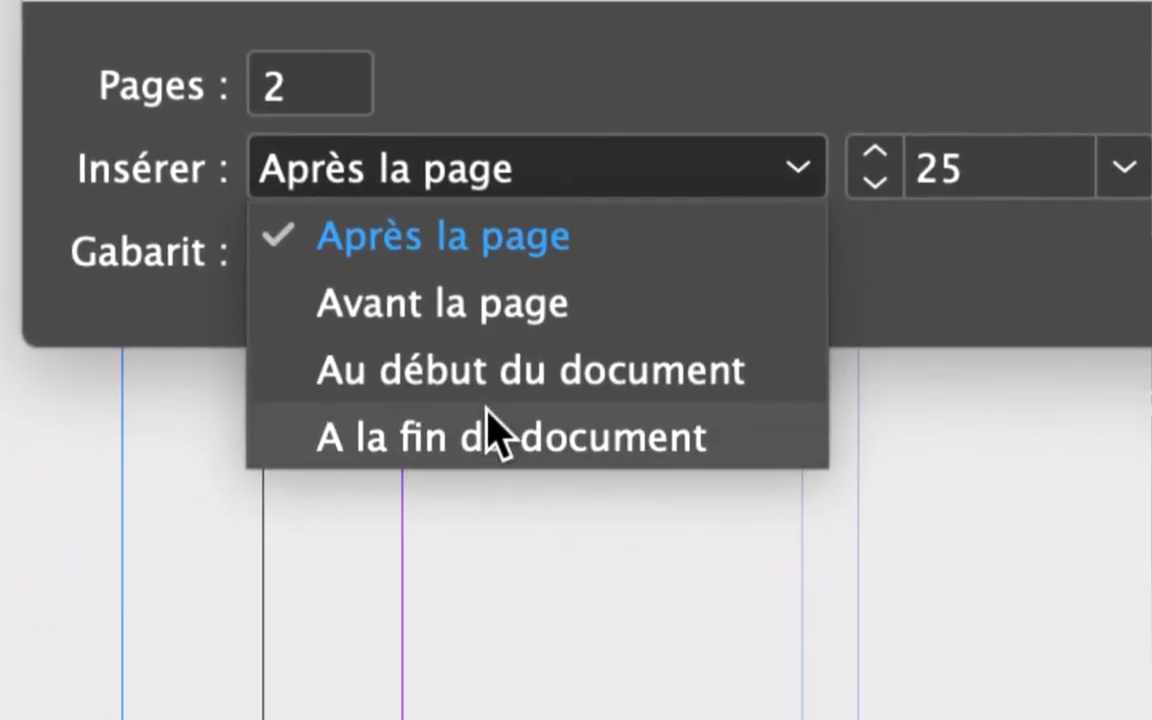
click(490, 430)
click(656, 360)
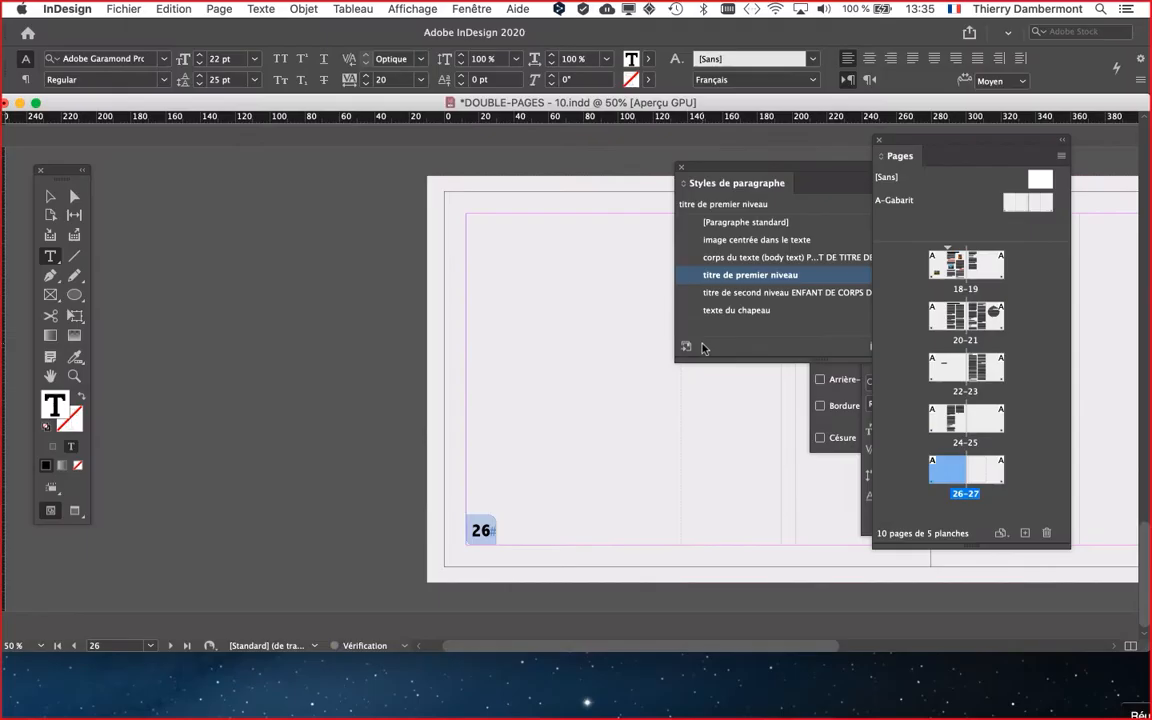
Thread the overset text from the page 25 frame into the column frames on pages 26 and 27
scroll(571, 443, down, 1)
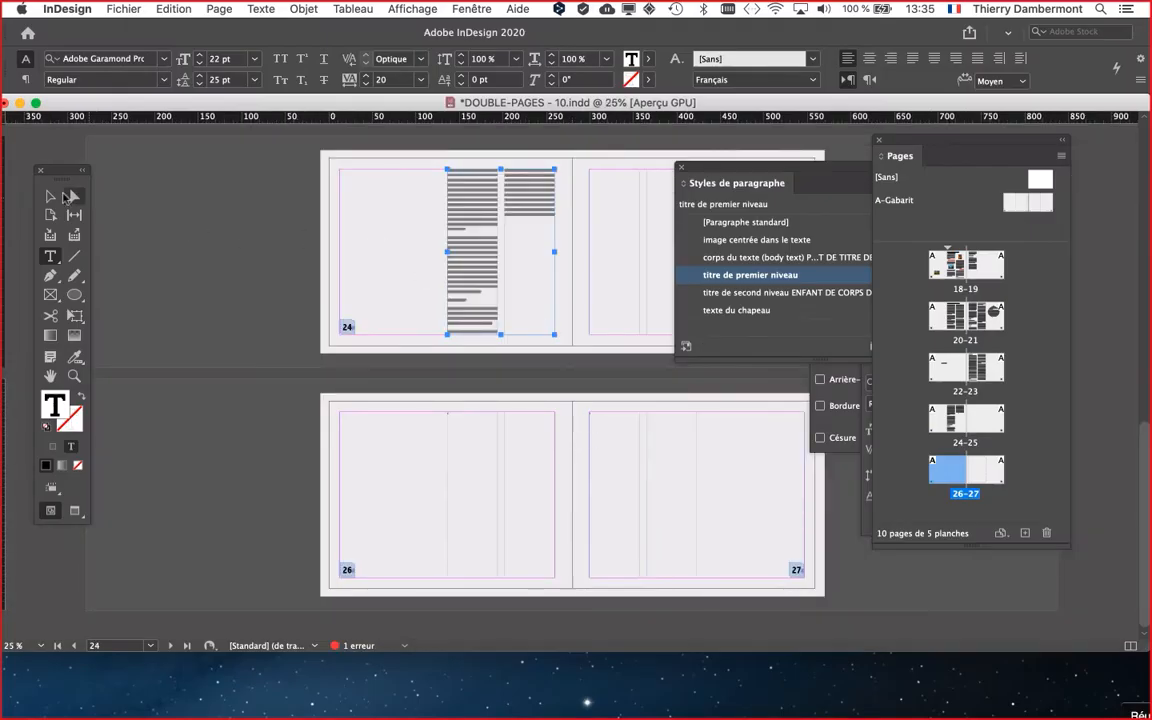
click(51, 197)
drag(709, 170, 783, 170)
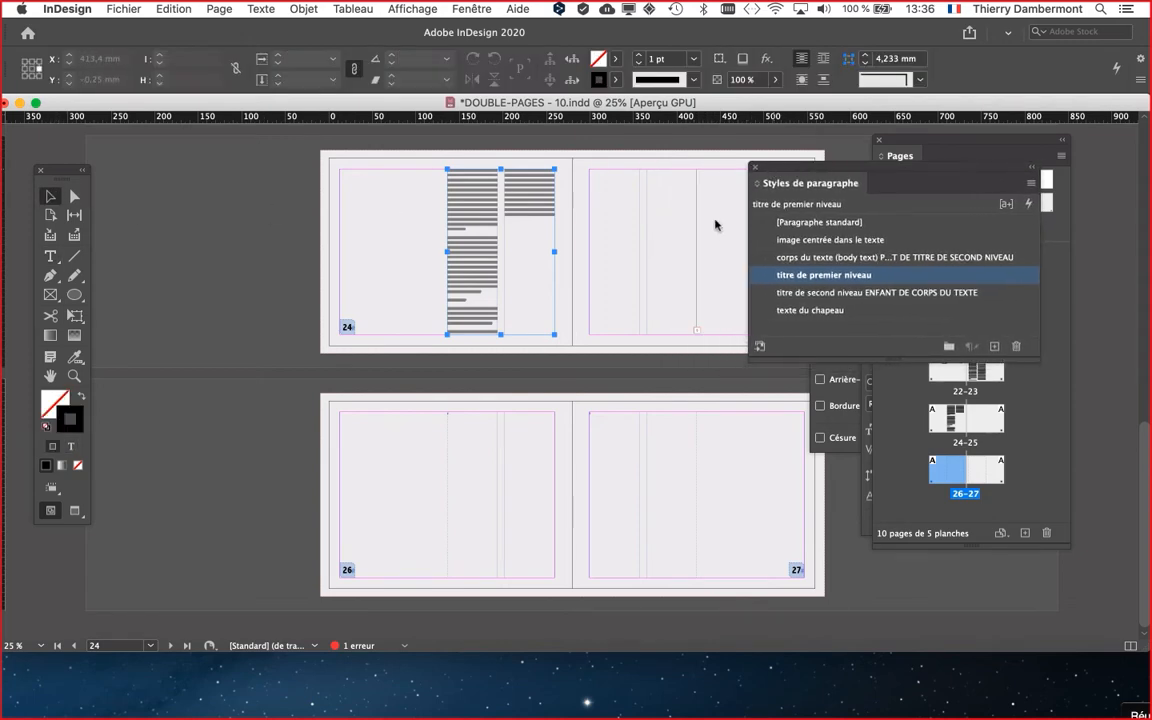
click(688, 327)
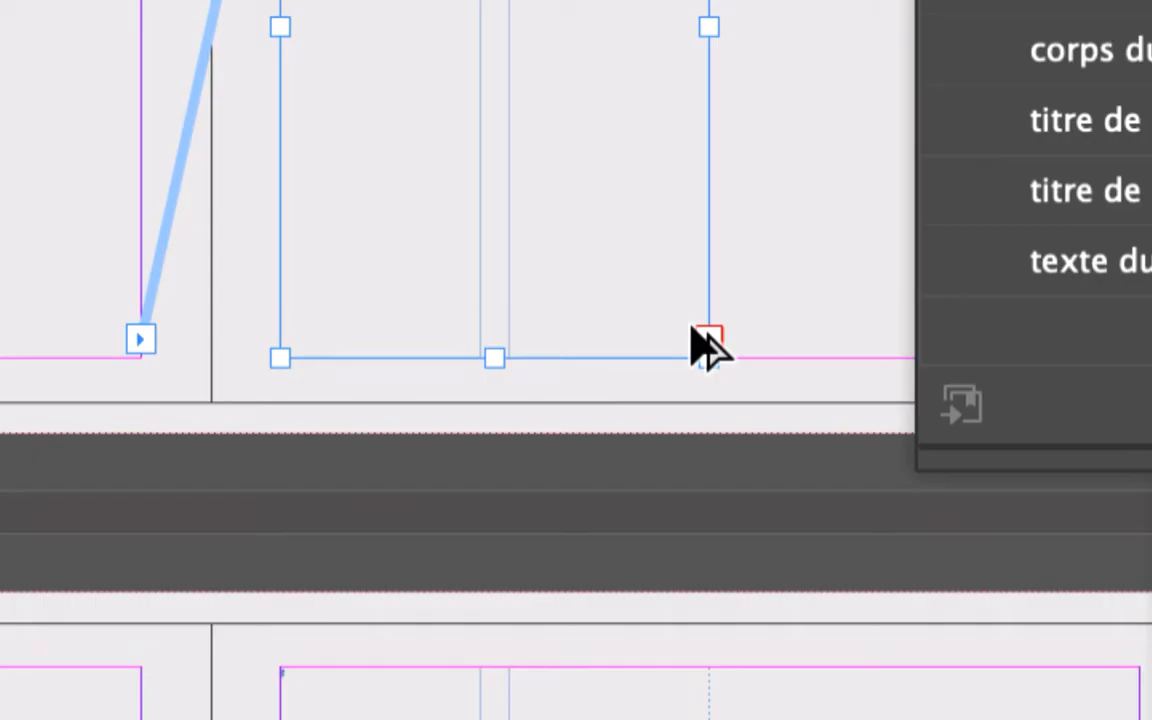
click(706, 336)
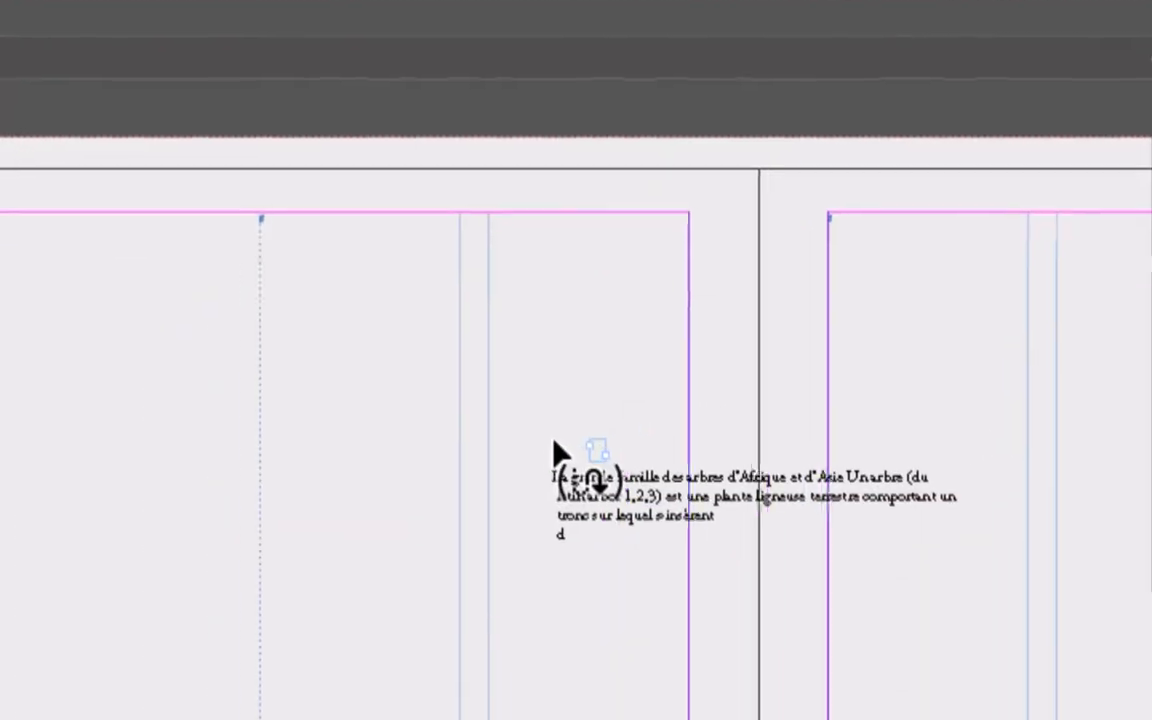
alt+click(552, 442)
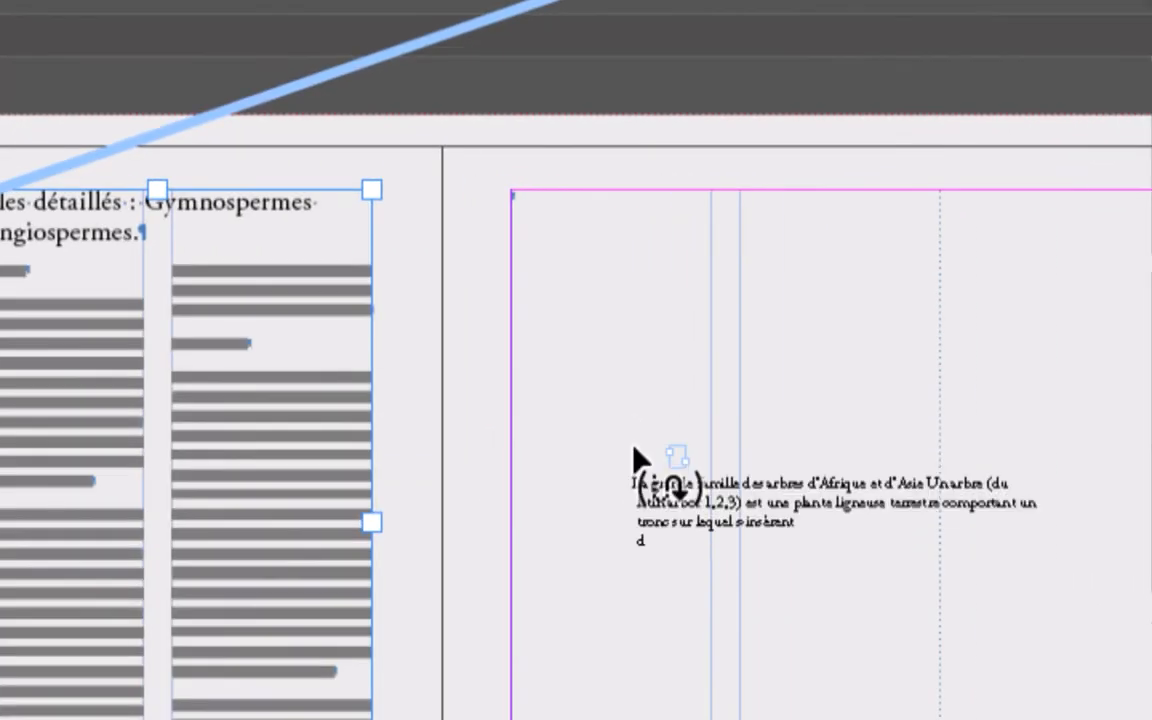
alt+click(634, 450)
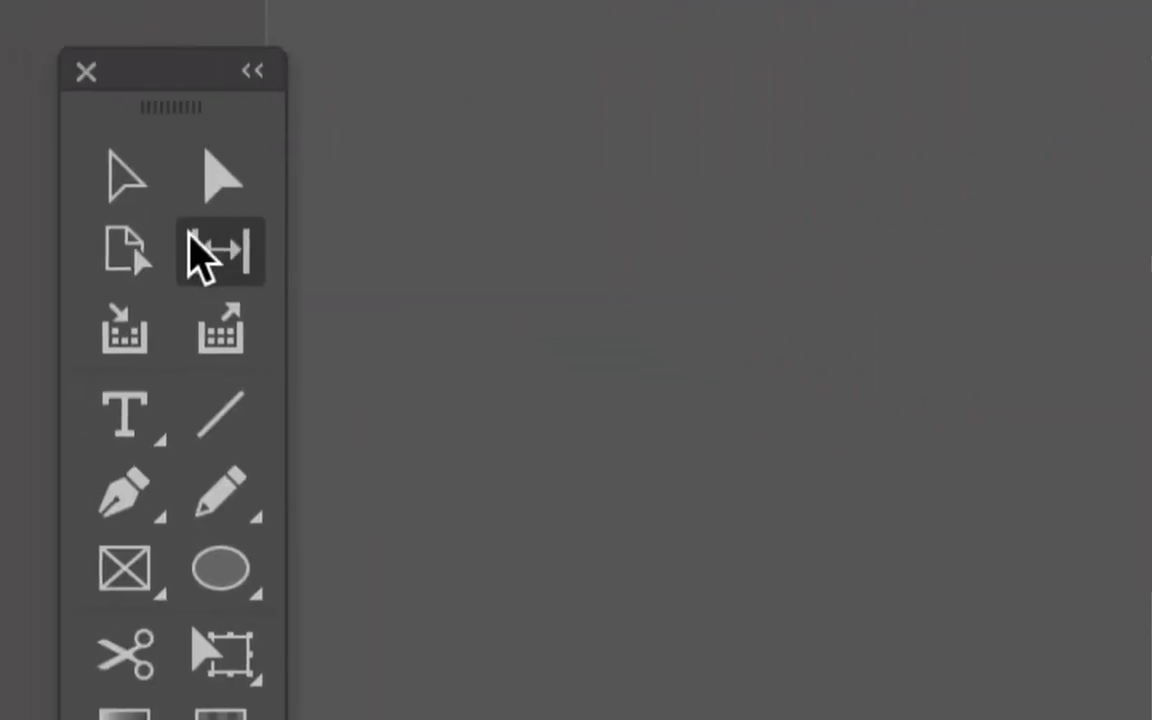
click(126, 186)
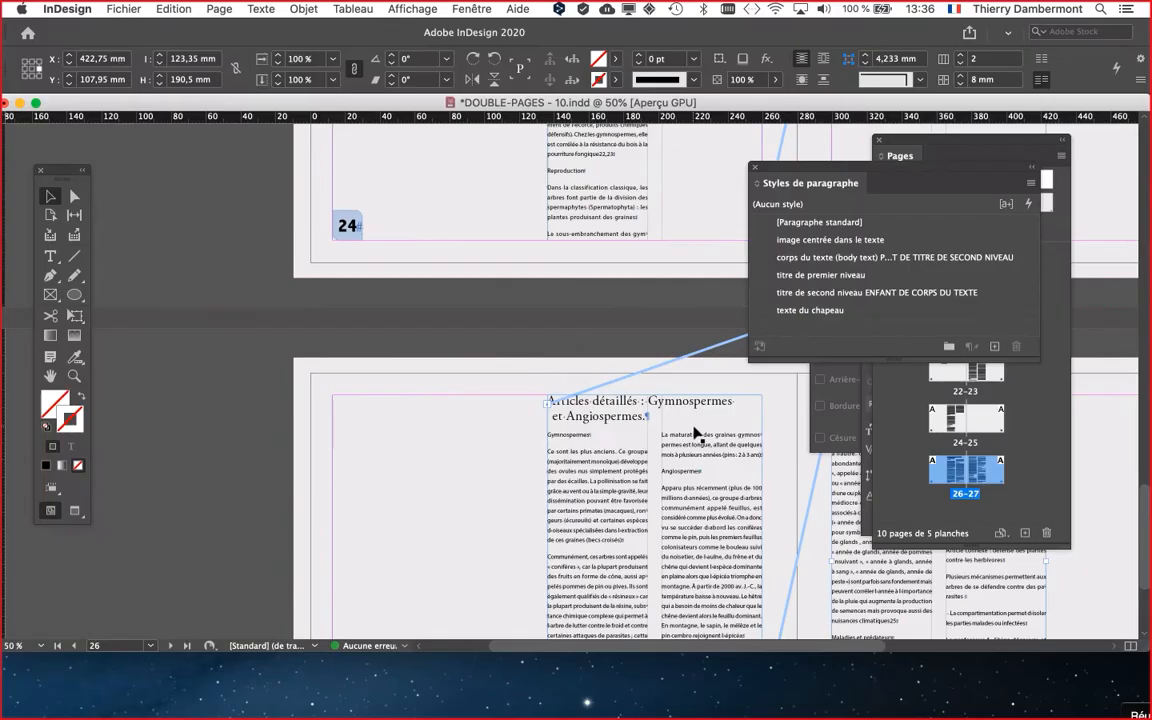
Examine how the threaded text and the first-level heading flow across pages 22 to 27, and deselect the frame
key(h)
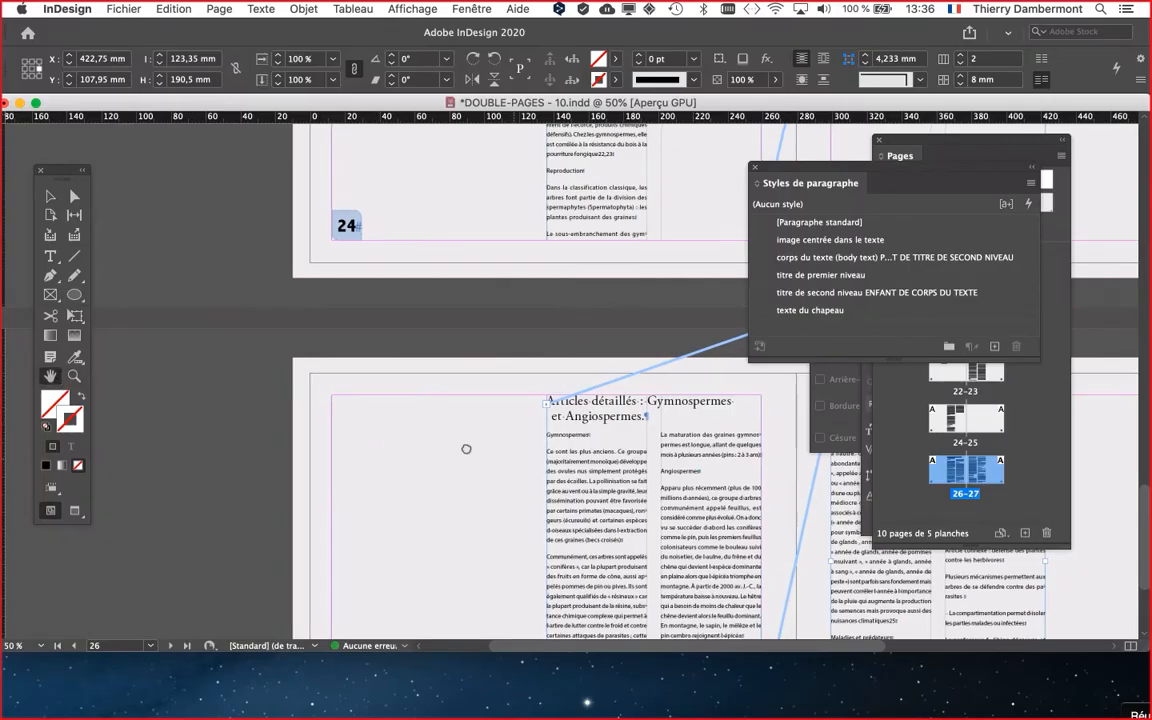
drag(465, 450, 257, 329)
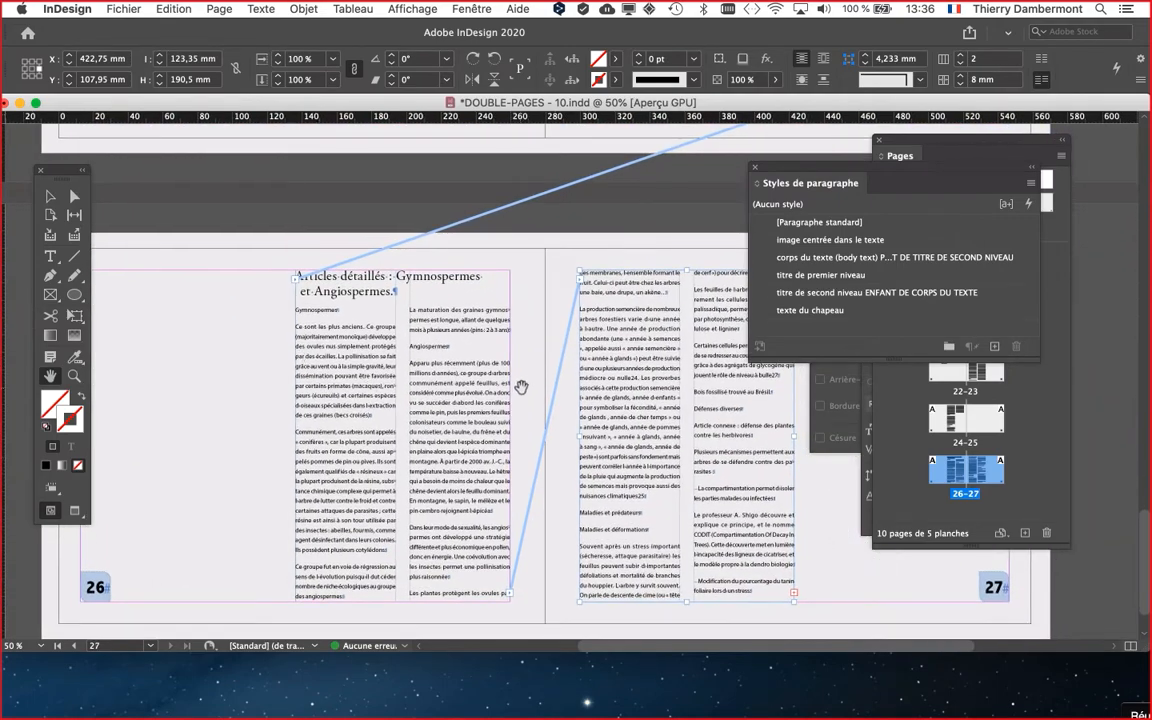
scroll(517, 376, up, 4)
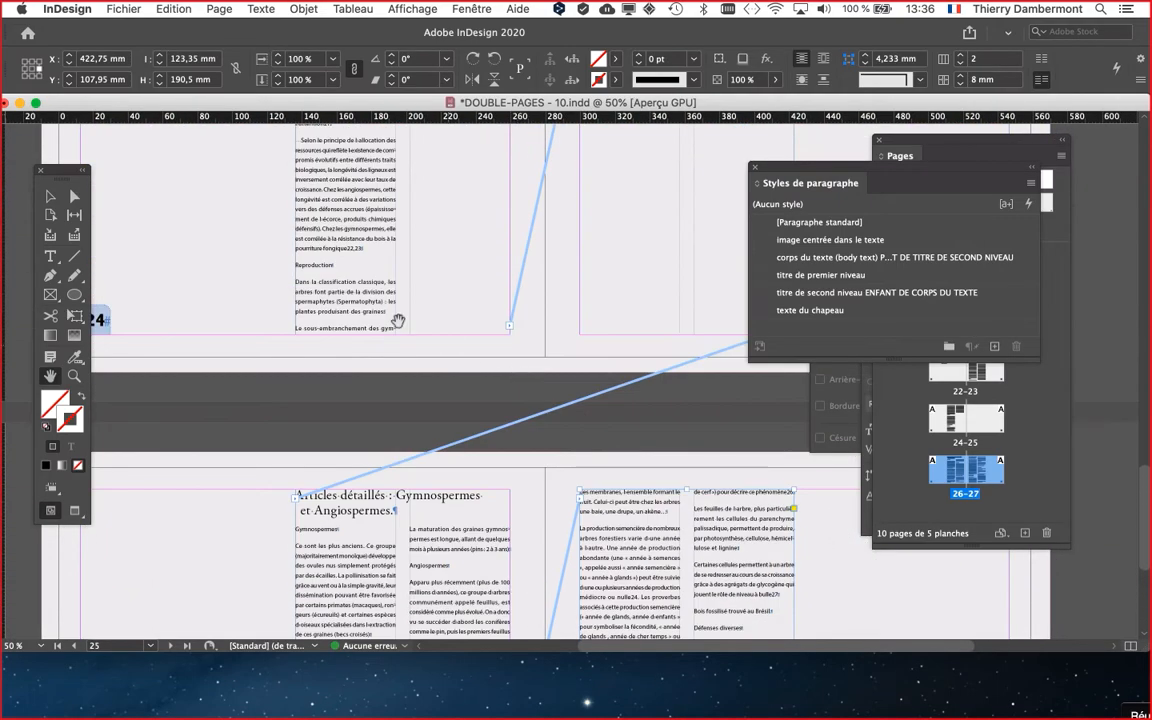
scroll(398, 320, up, 3)
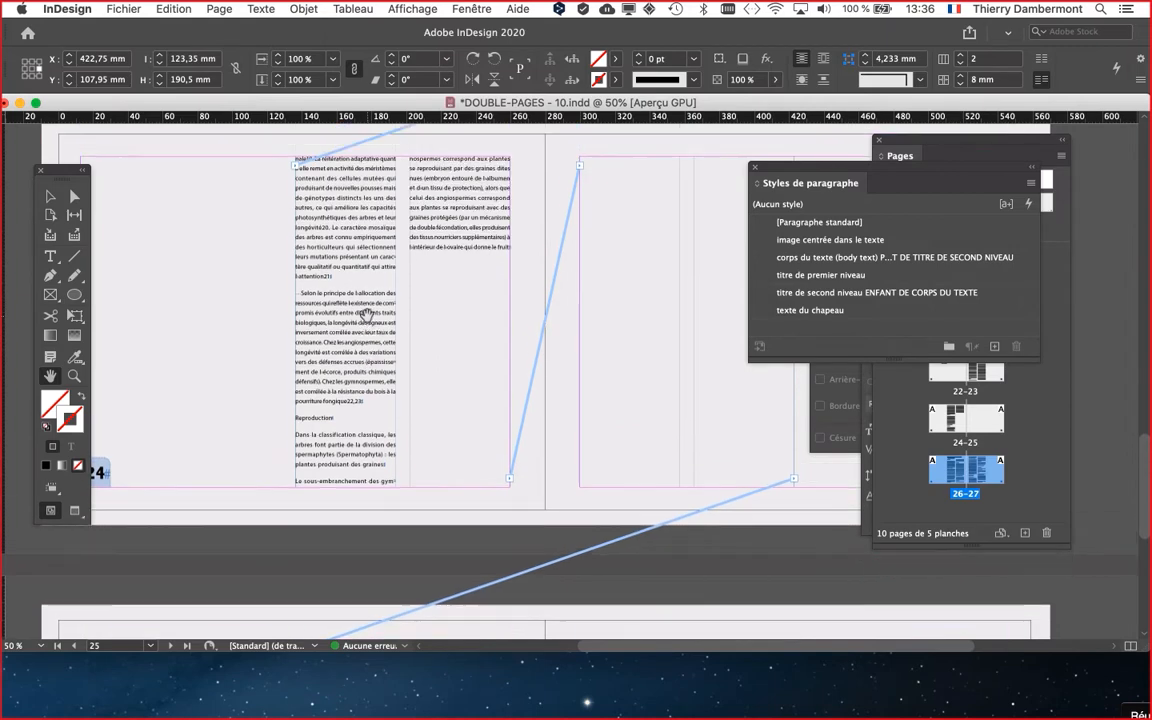
scroll(367, 316, up, 1)
key(super+minus)
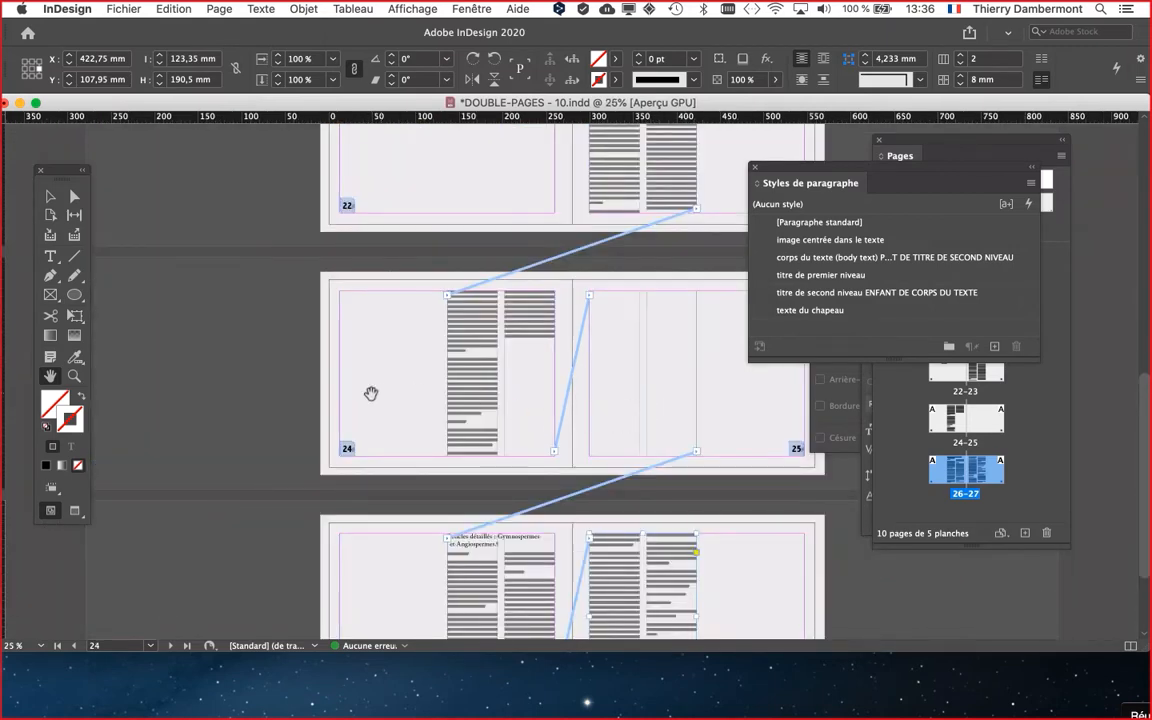
click(50, 196)
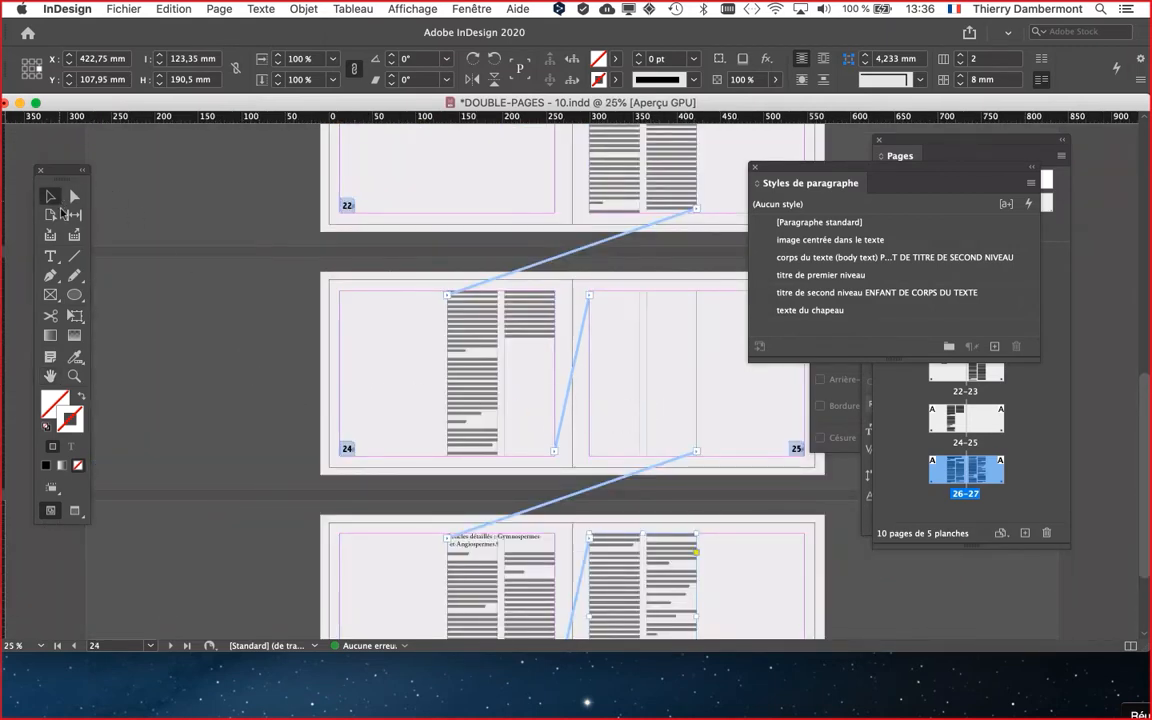
click(210, 371)
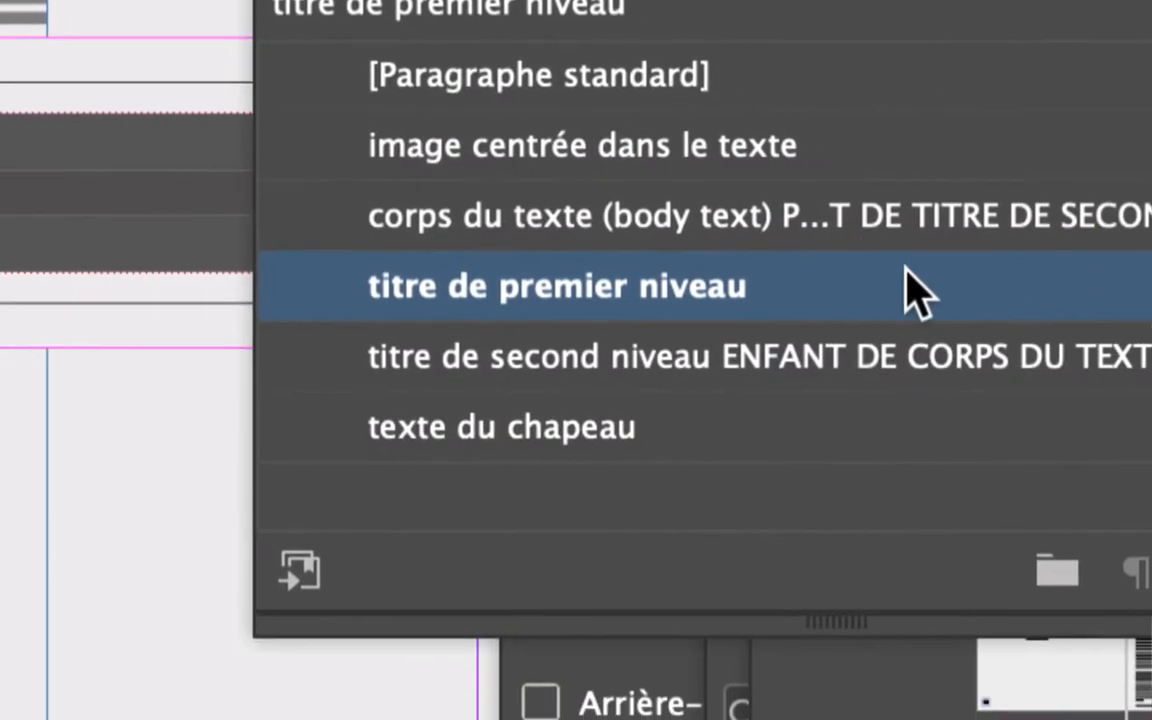
Review the paragraph start choices in the "titre de premier niveau" style's keep options and cancel the style options
double_click(906, 268)
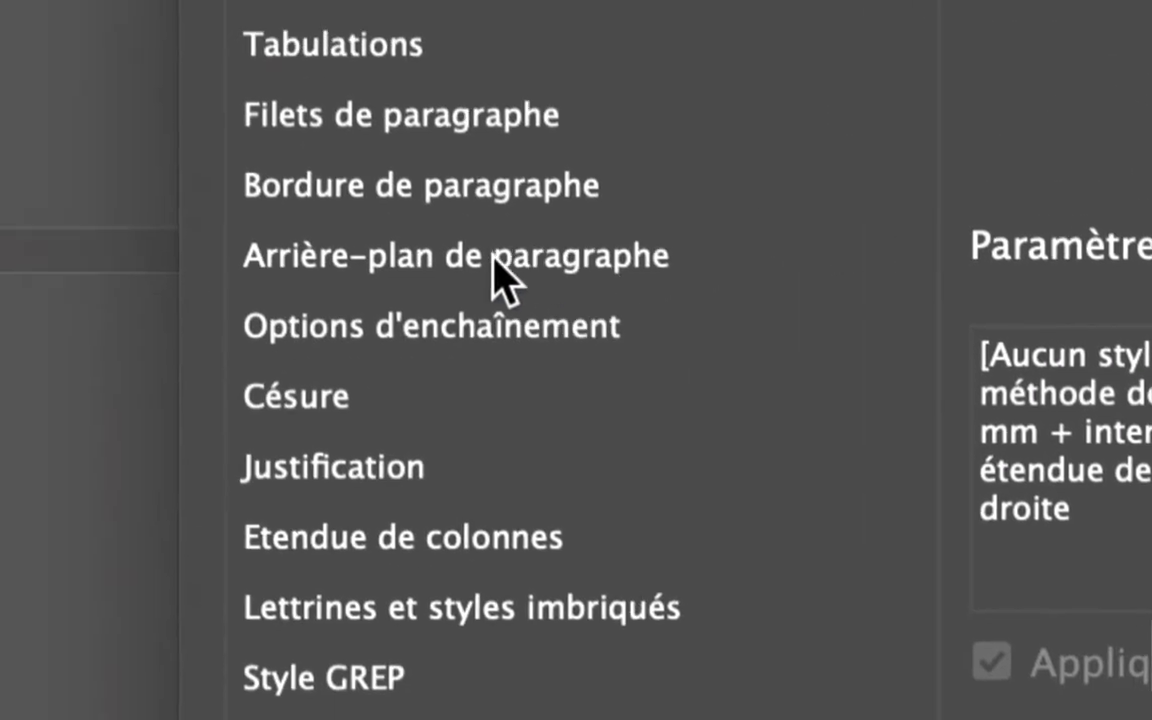
click(489, 290)
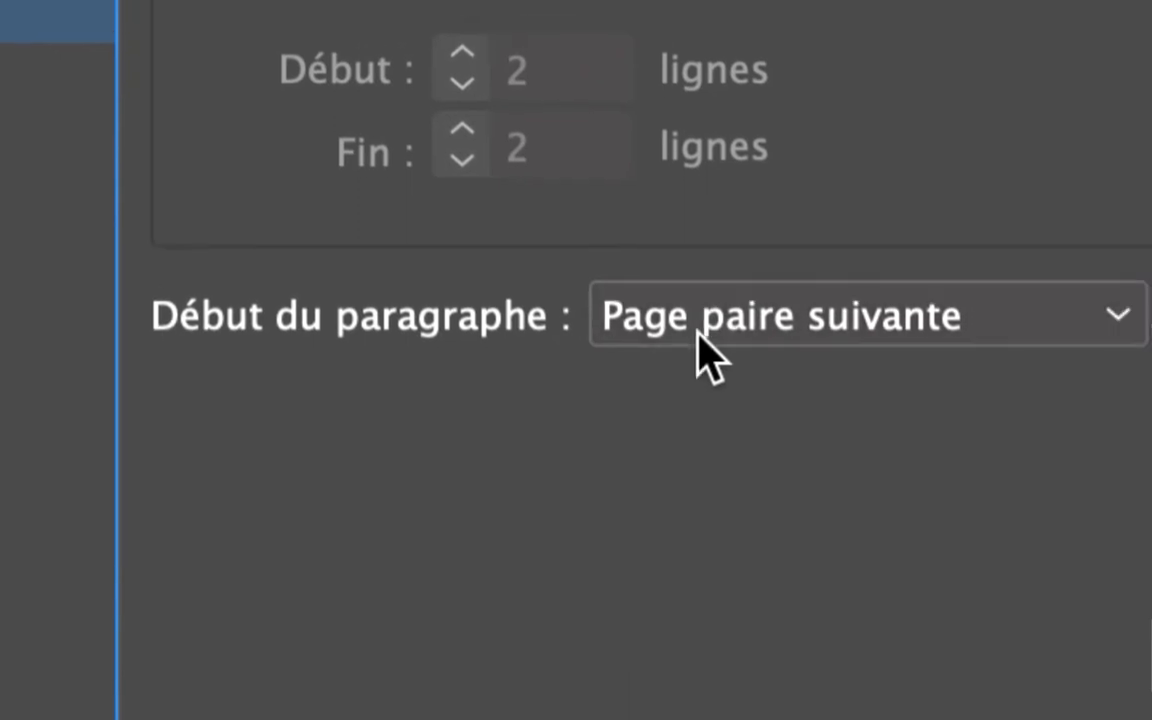
click(755, 316)
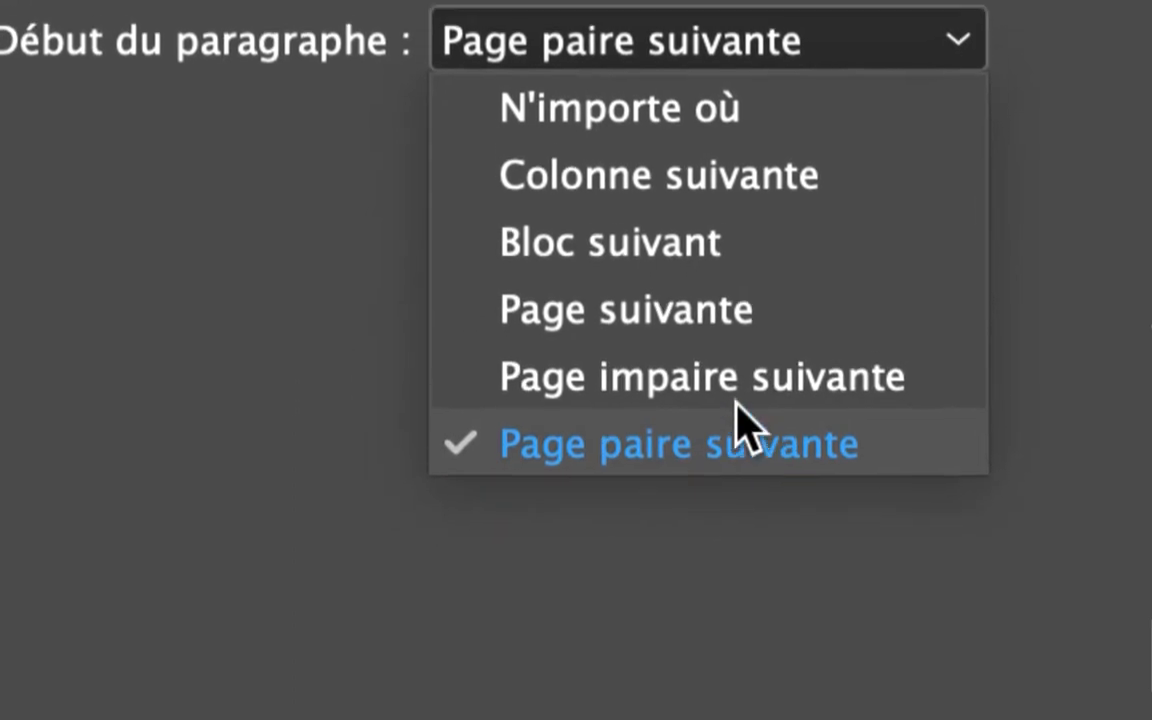
click(261, 291)
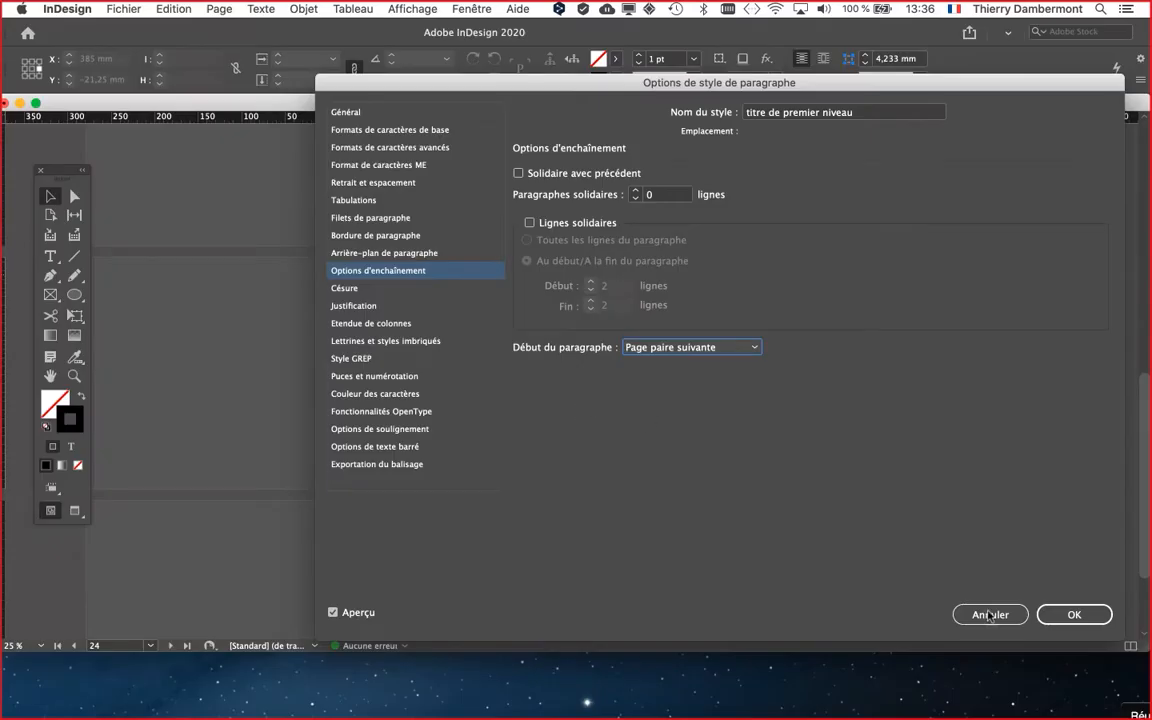
click(988, 614)
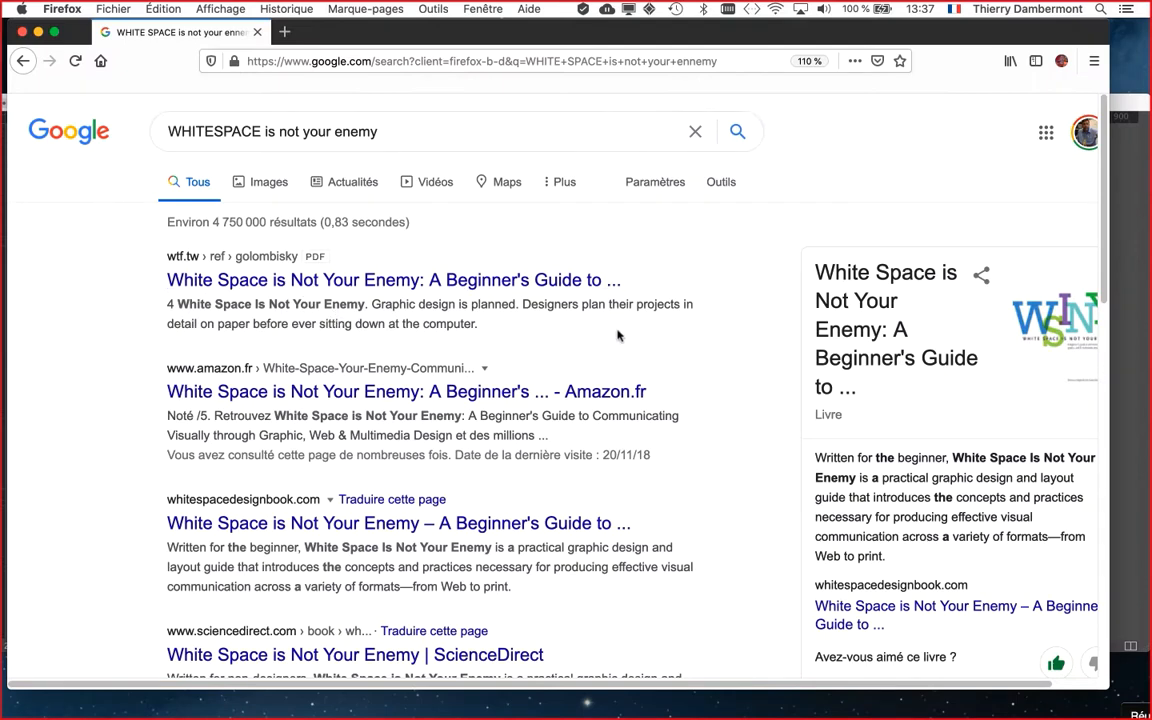
In Firefox, open the wtf.tw PDF result "White Space is Not Your Enemy" in a new tab and display it at 60%
super+click(395, 281)
click(335, 32)
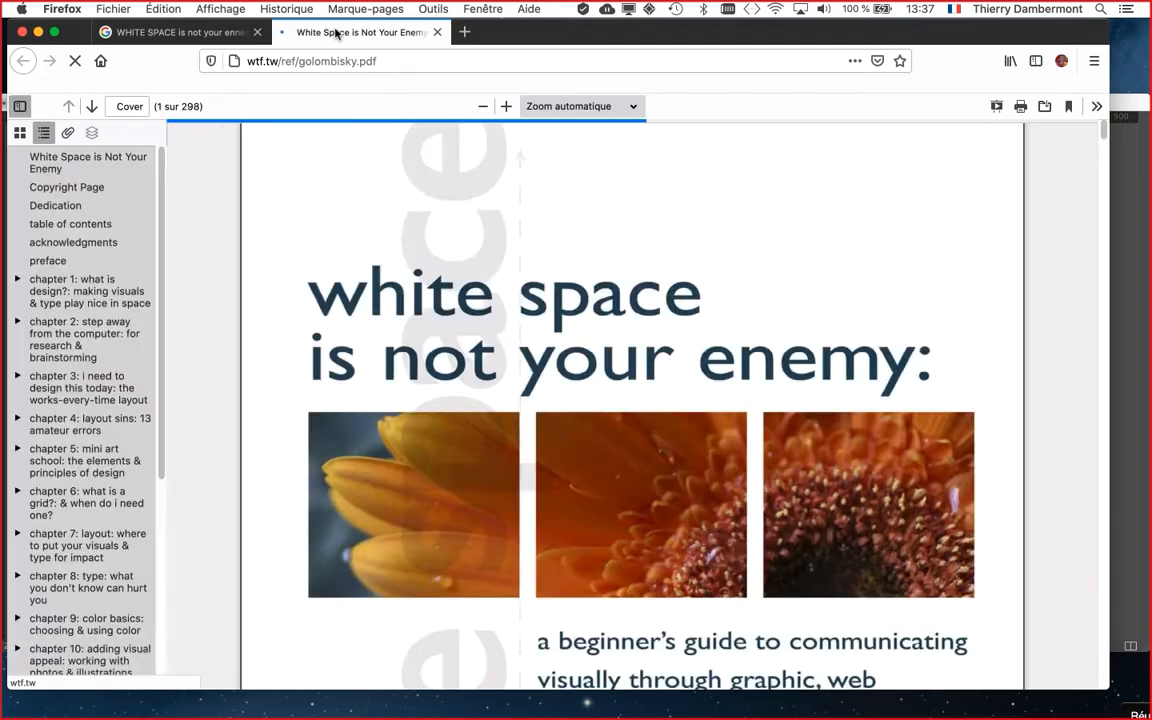
click(483, 106)
click(483, 106)
click(483, 106)
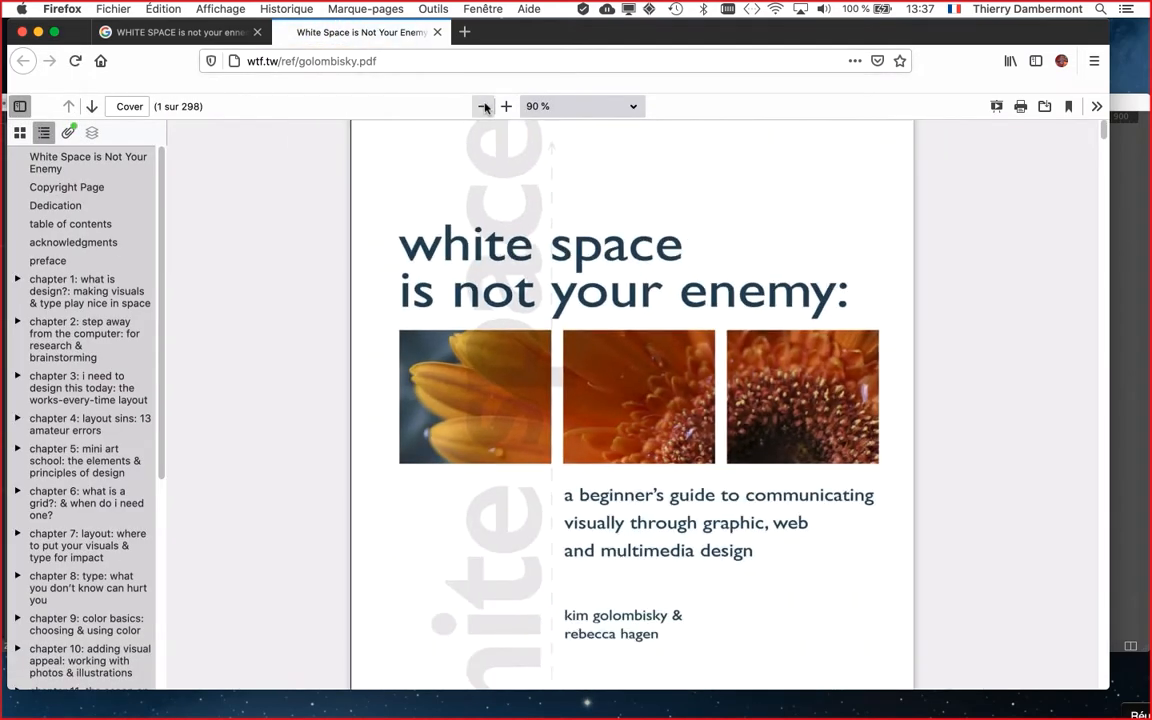
click(483, 106)
click(483, 106)
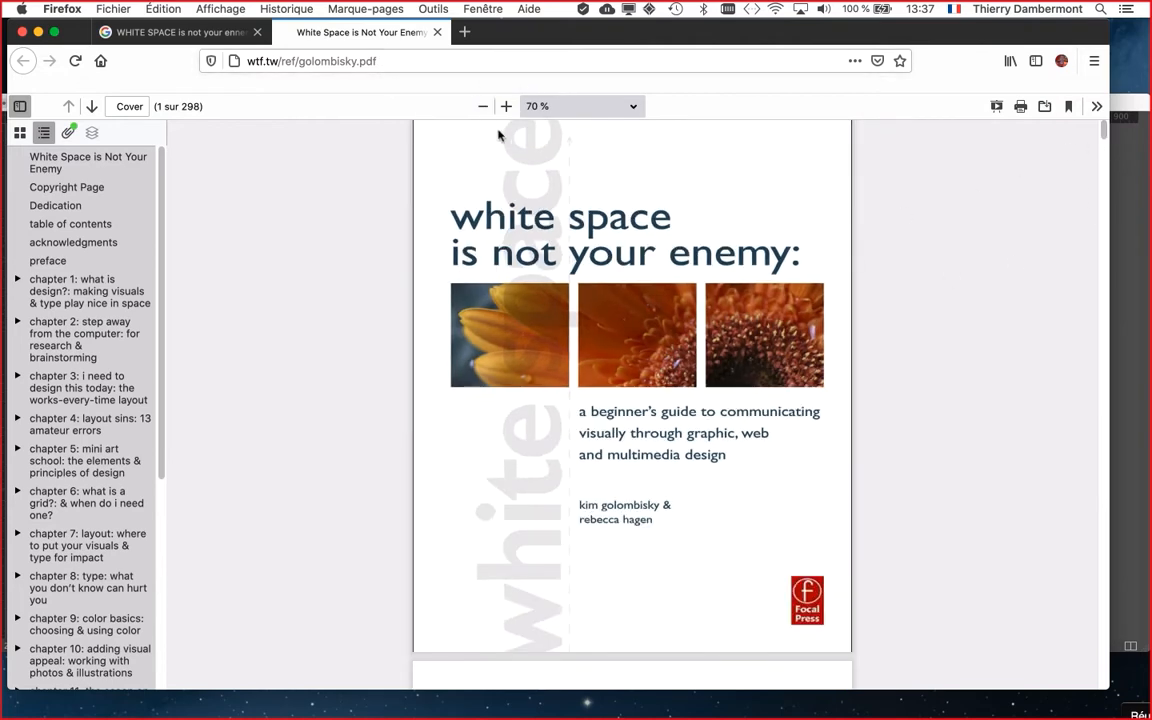
click(483, 106)
Browse the PDF's chapter 2 opening page and the illustrated page layouts that follow it
drag(1104, 140, 1102, 188)
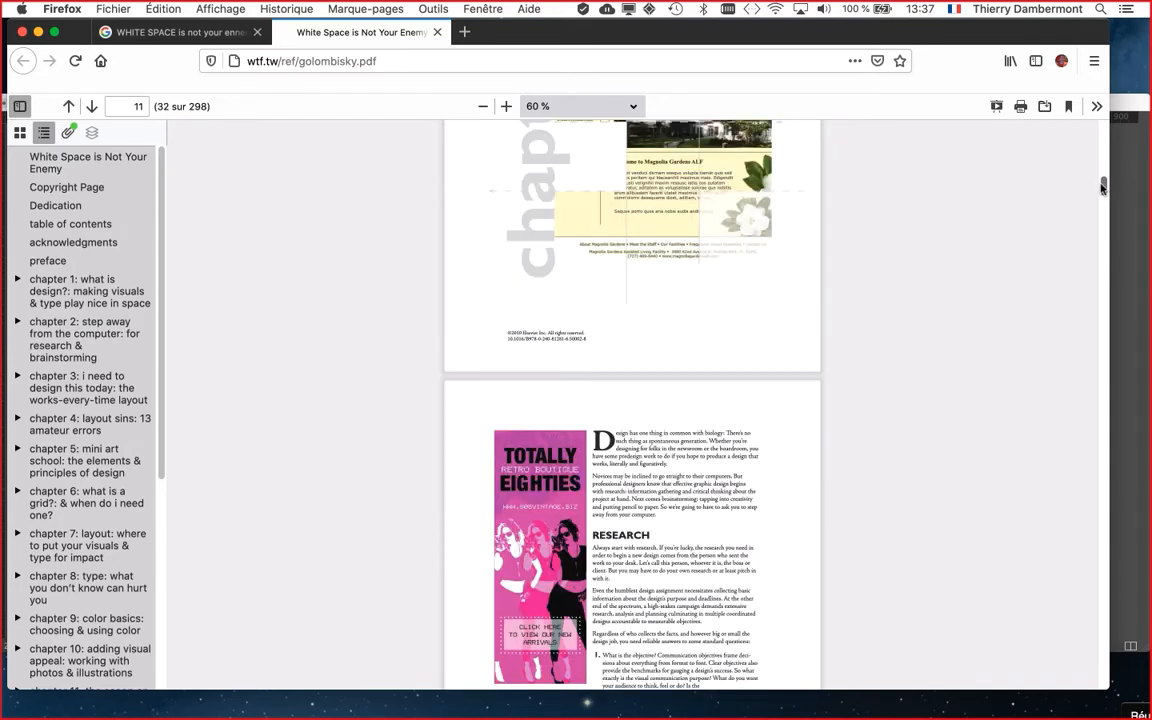
scroll(968, 269, up, 5)
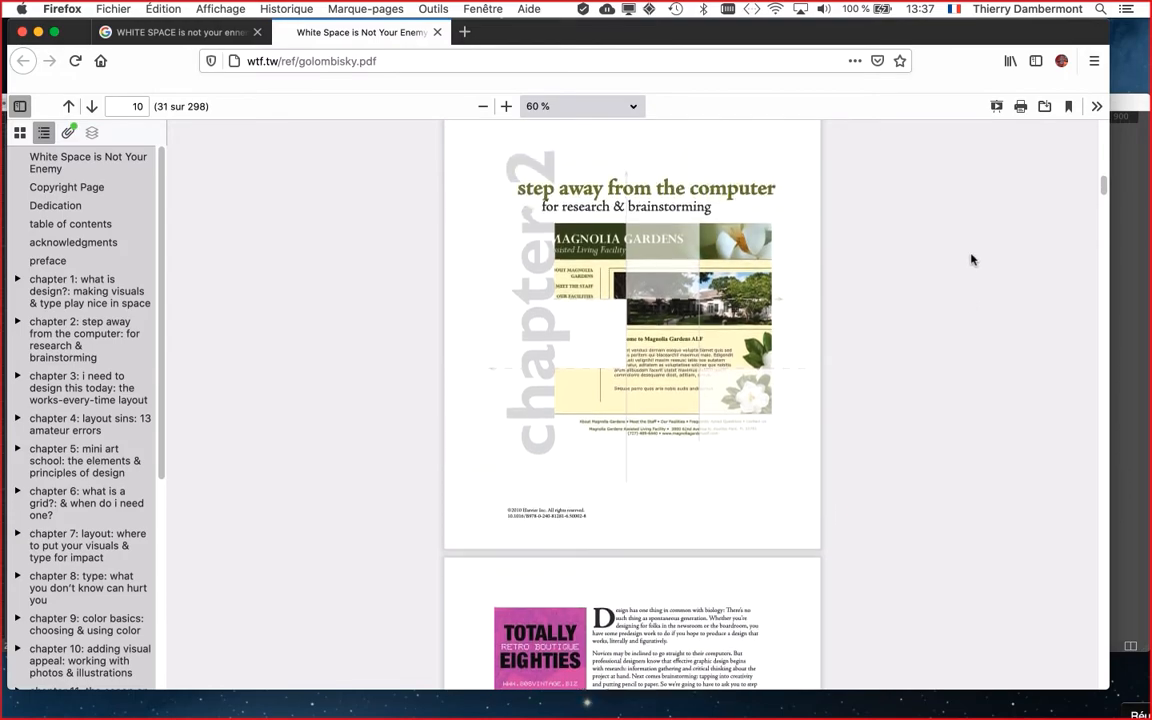
drag(1098, 182, 1101, 197)
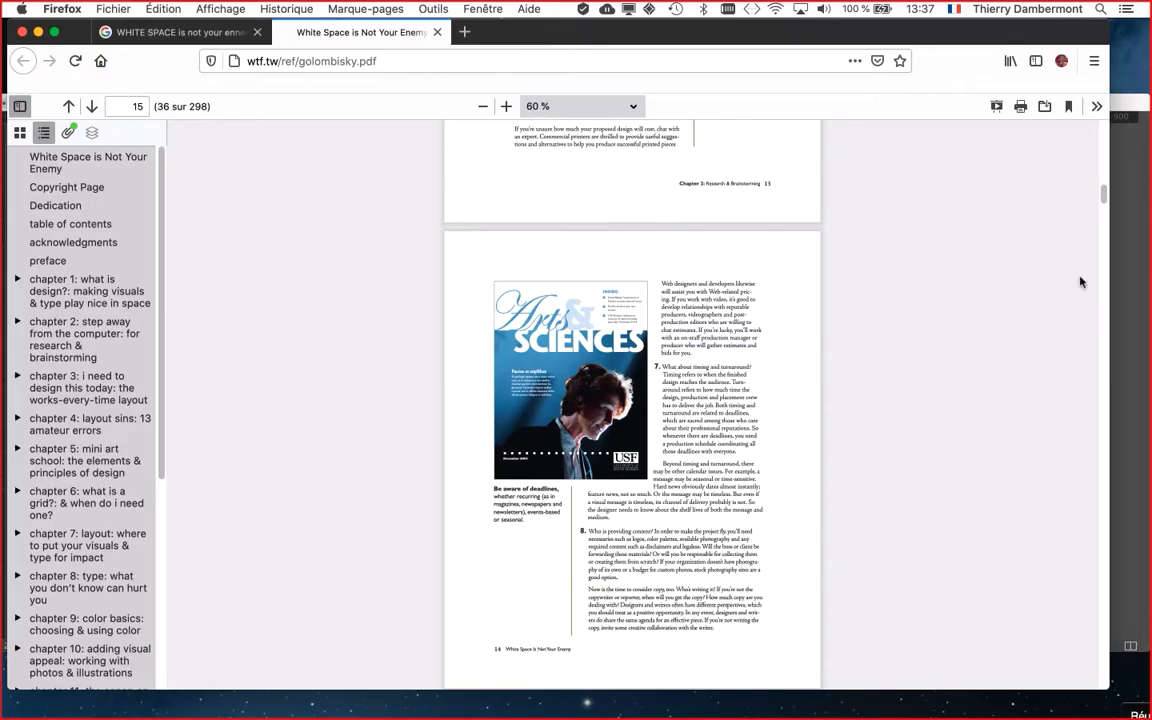
Browse the PDF's chapter 4 layout sins through "Sin No. 13: Justified Rivers" and switch back to InDesign
drag(1103, 197, 1100, 238)
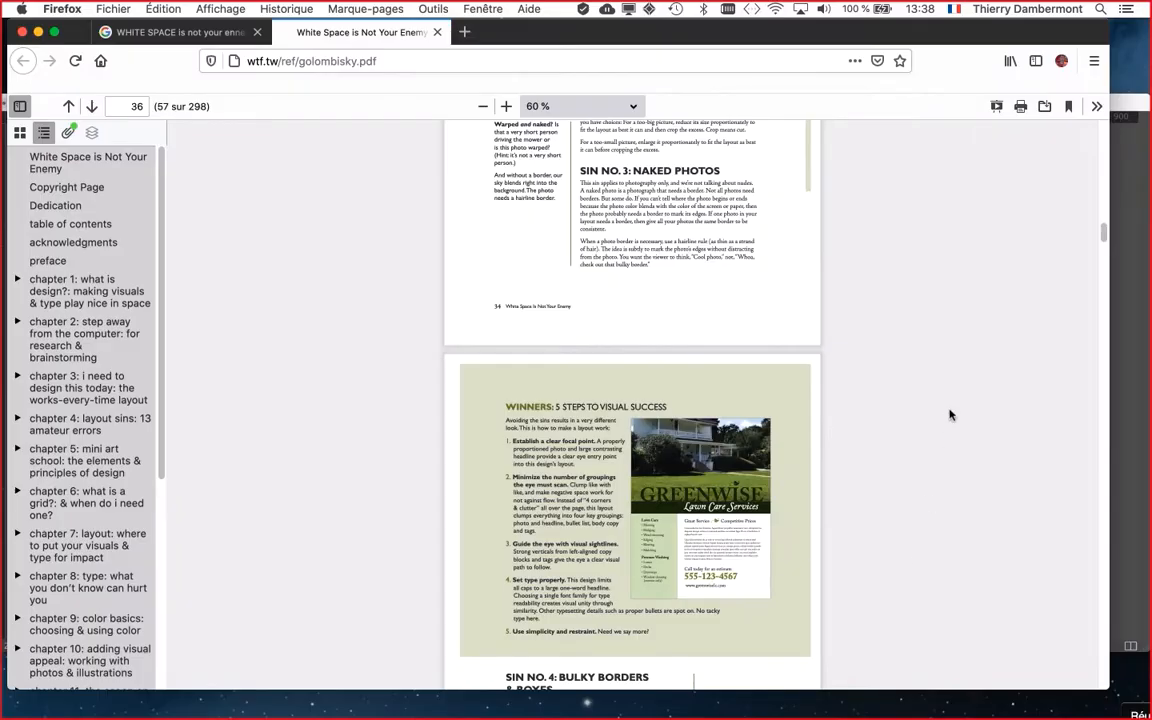
drag(1101, 233, 1098, 249)
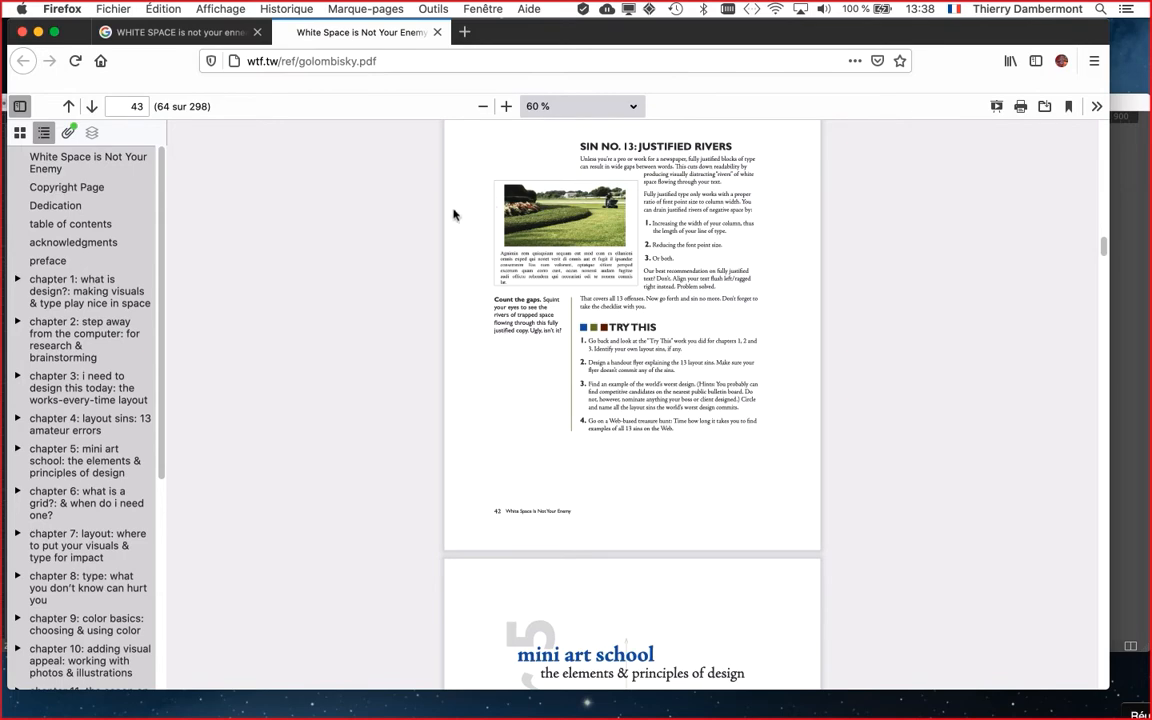
key(super+Tab)
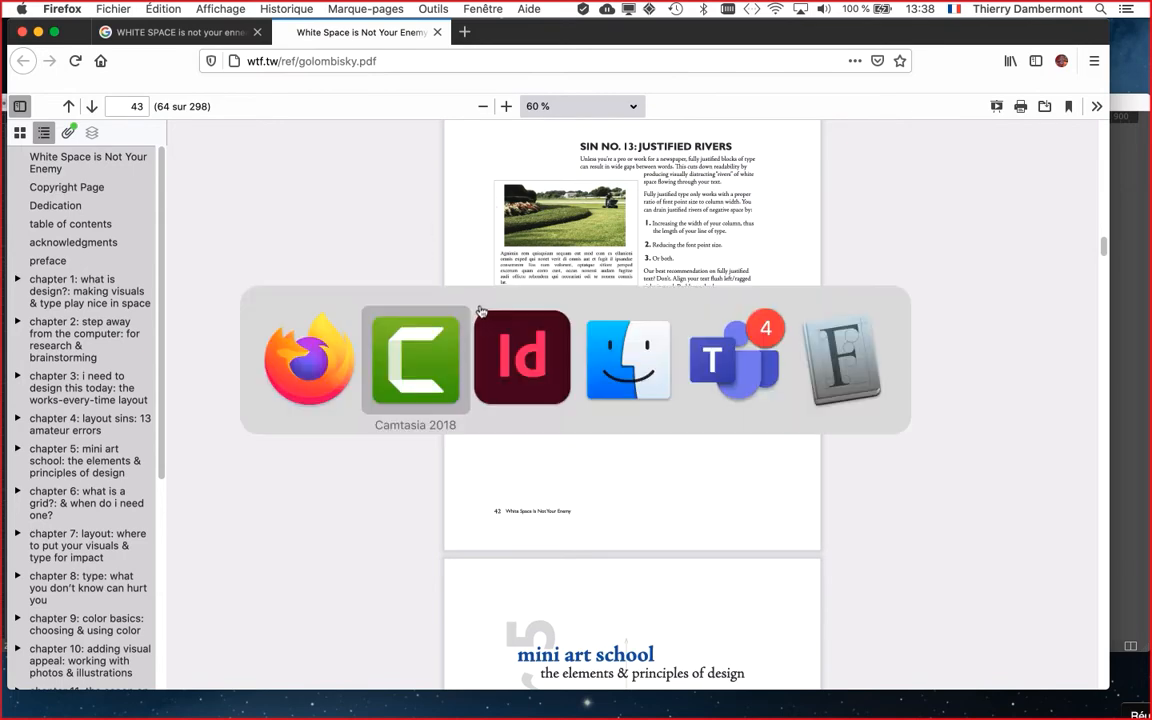
key(super+Tab)
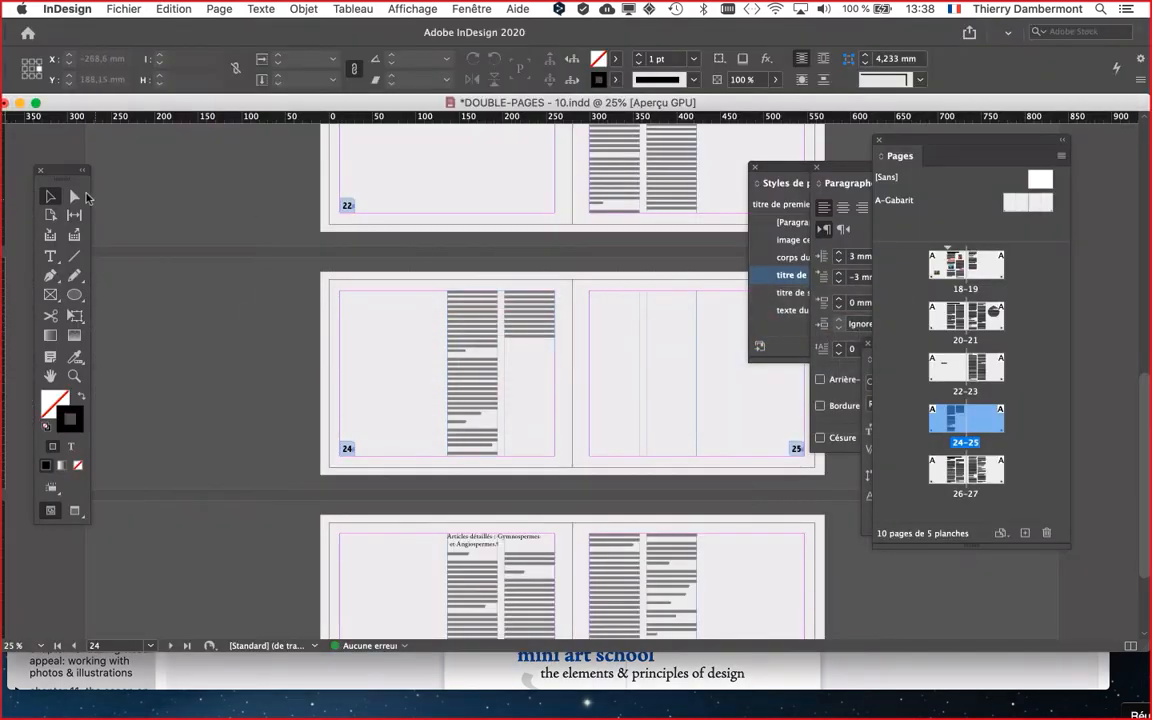
Draw a vertical line in the empty outer column of page 24 and show the document in preview mode
drag(62, 170, 173, 132)
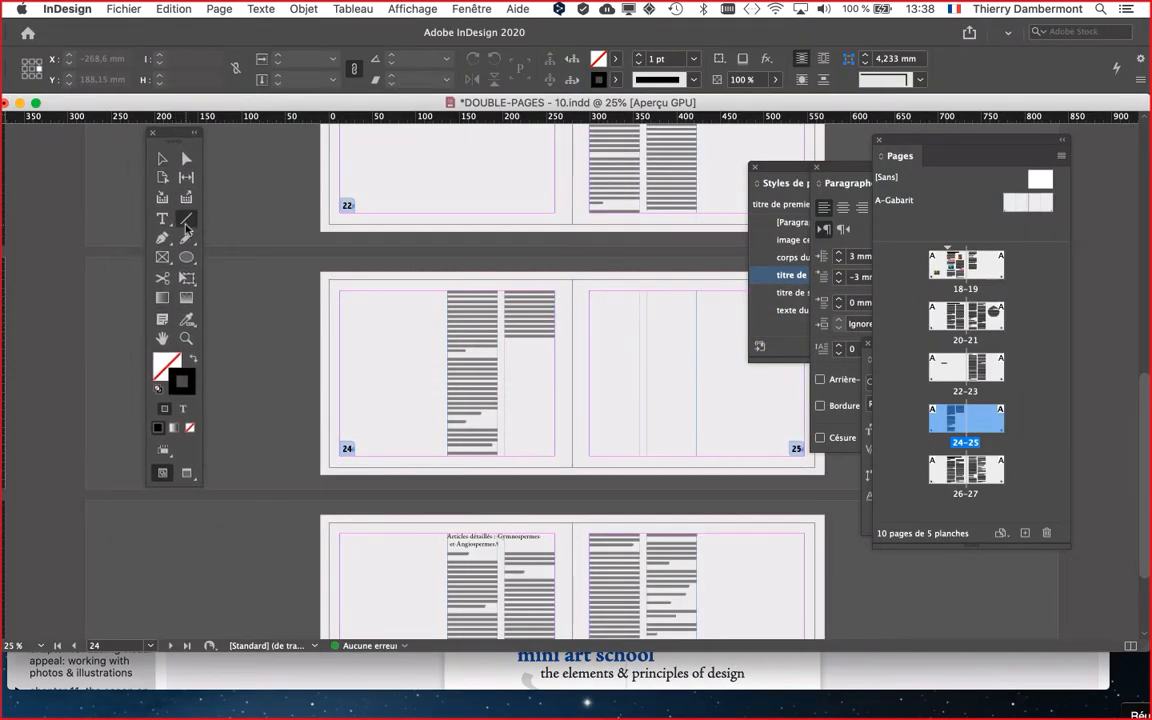
click(186, 222)
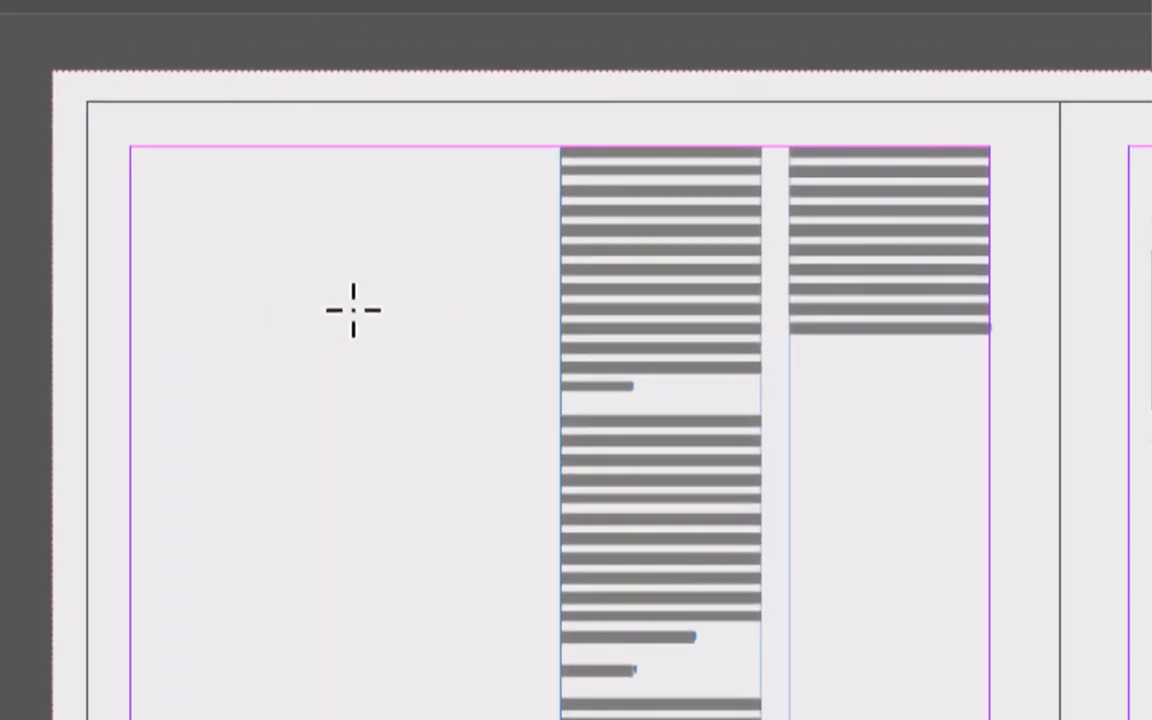
drag(336, 177, 356, 332)
drag(356, 384, 356, 386)
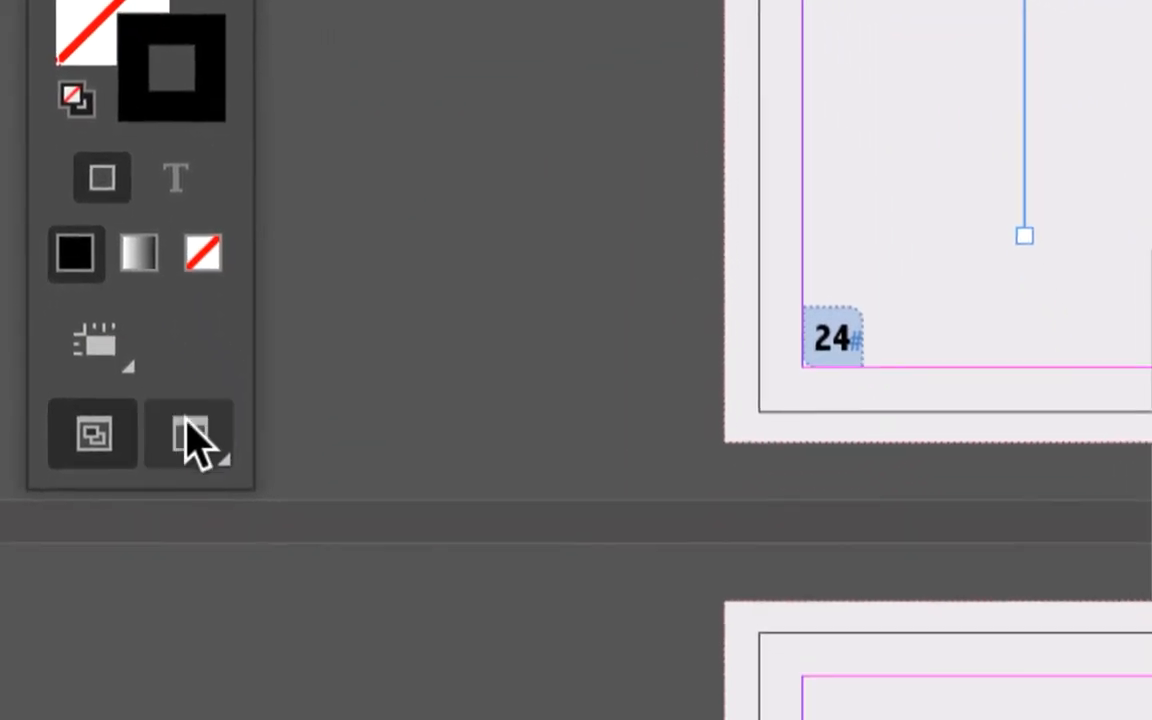
click(250, 550)
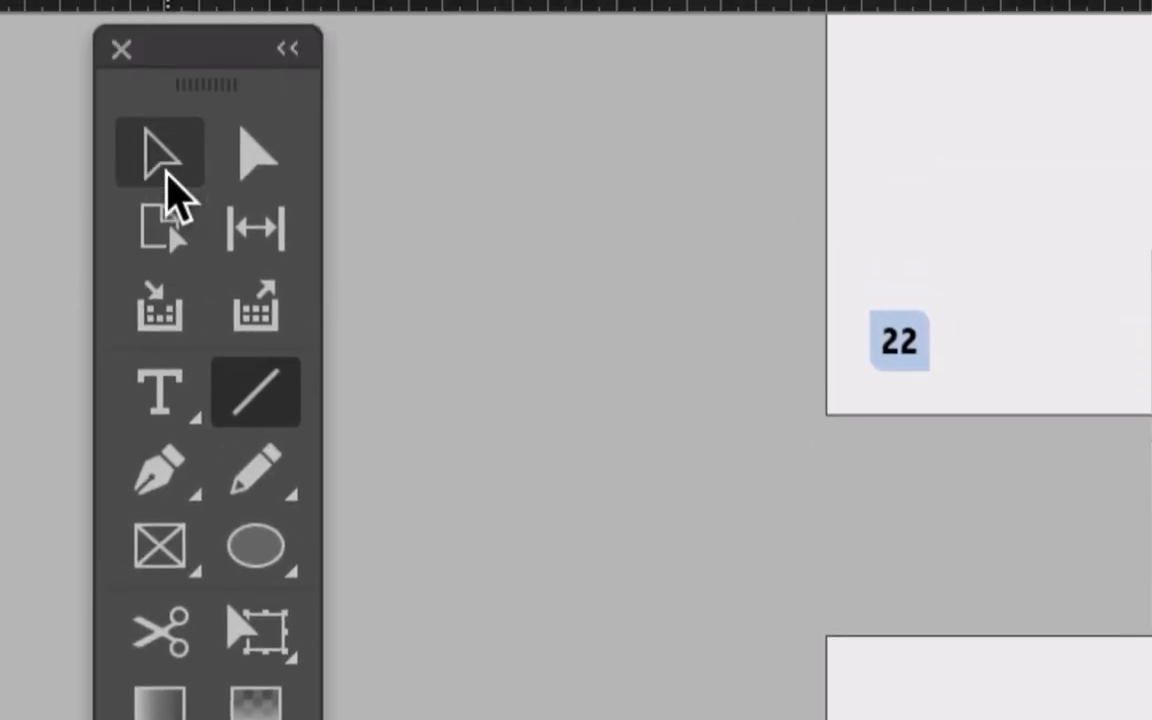
Select the vertical line in page 24's outer column and delete it
click(168, 173)
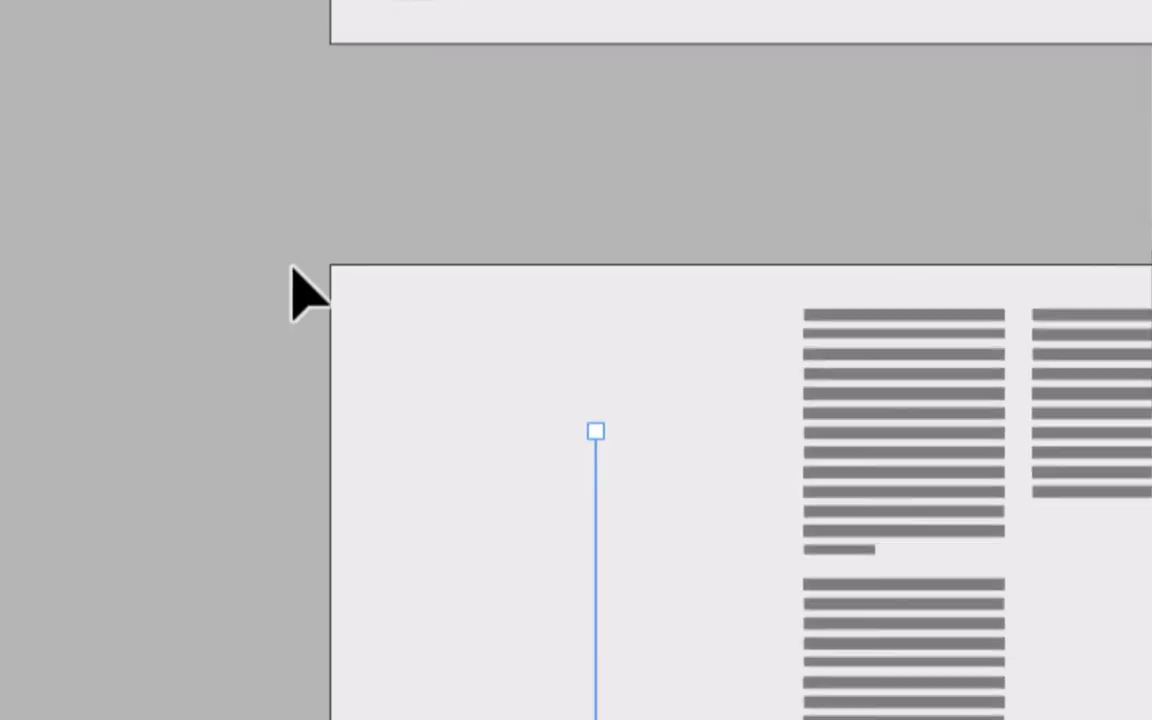
click(288, 268)
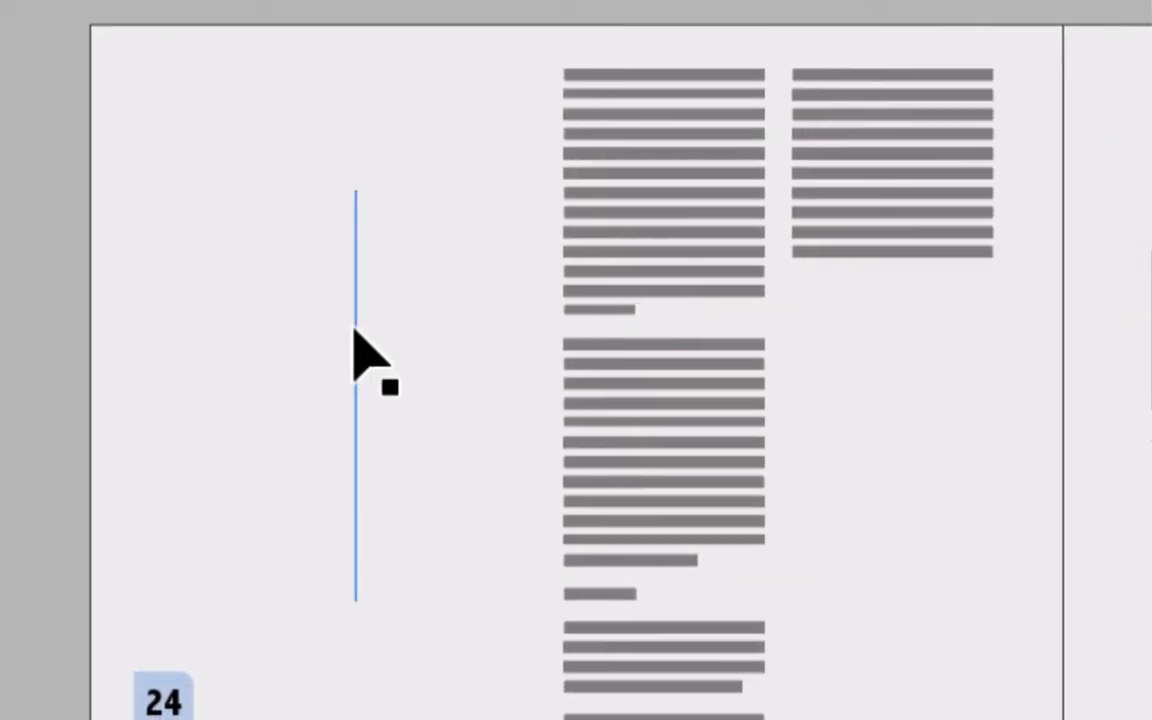
drag(354, 330, 333, 318)
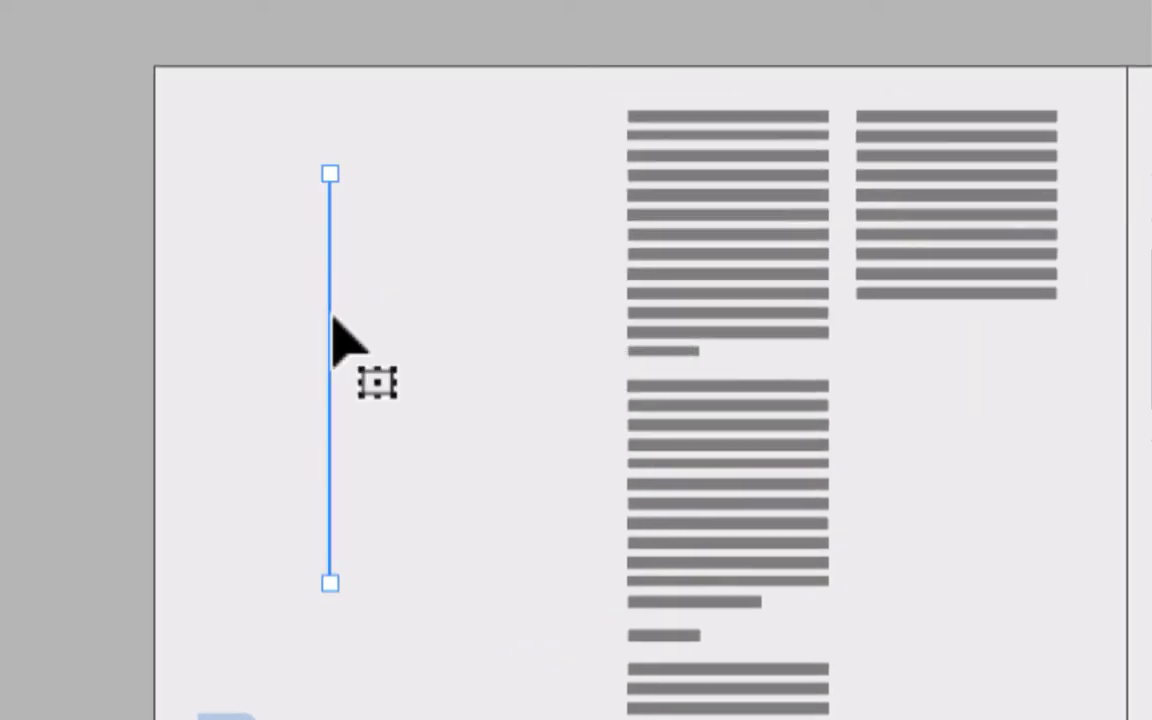
key(Delete)
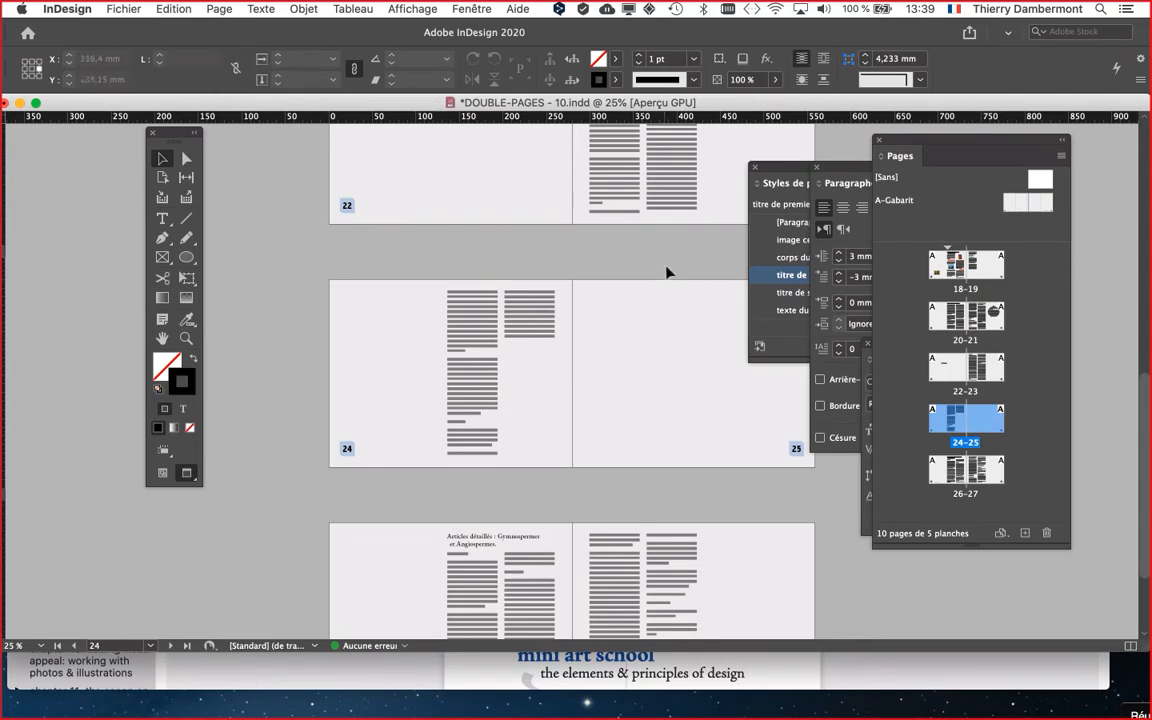
Display the end of page 18's "Les baobabs" text in normal screen mode with frame edges and hidden characters
scroll(668, 272, up, 10)
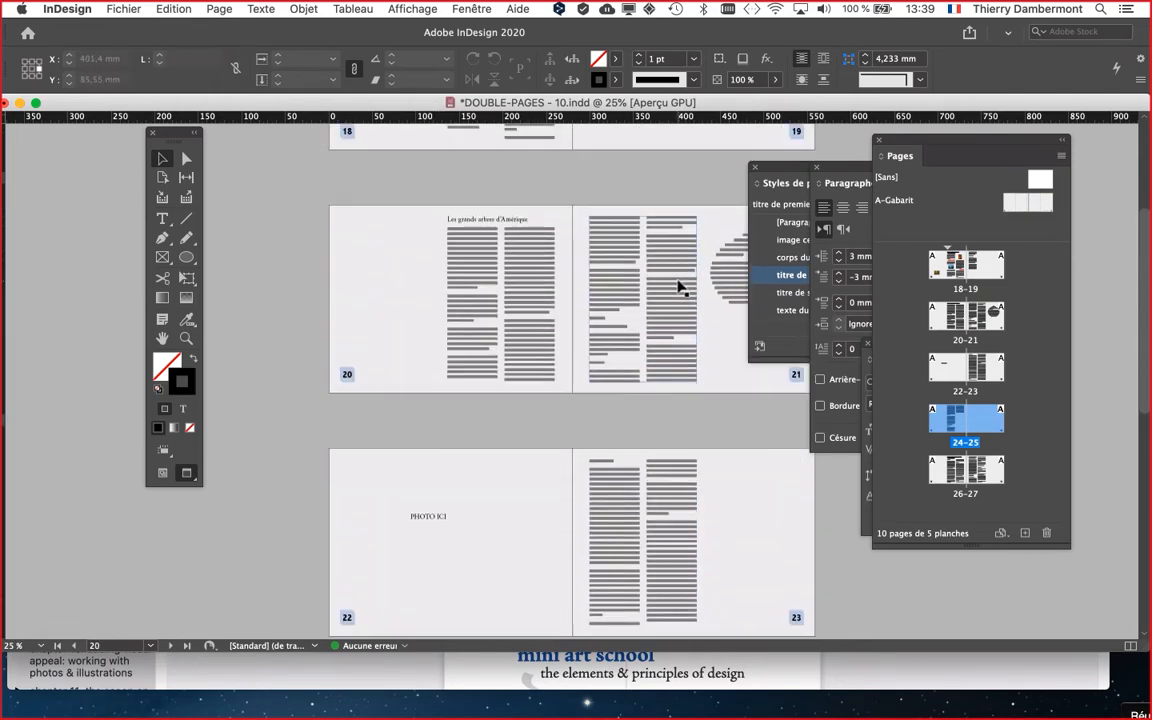
scroll(678, 287, up, 5)
key(super+equal)
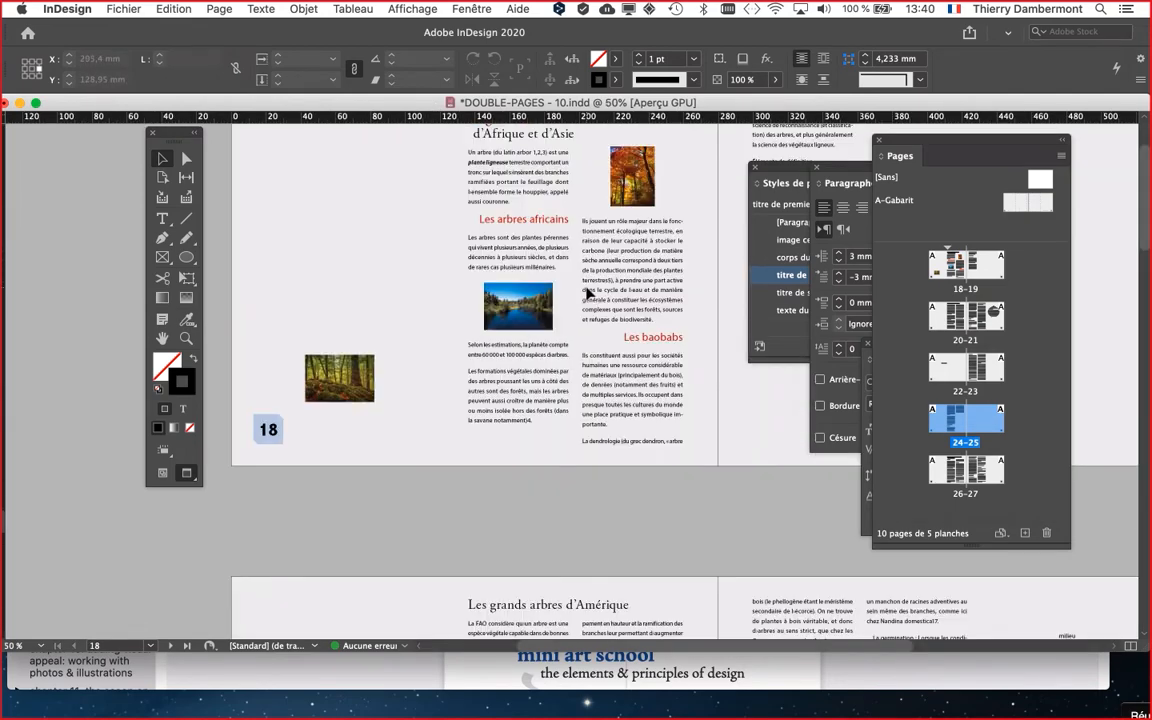
drag(175, 125, 104, 125)
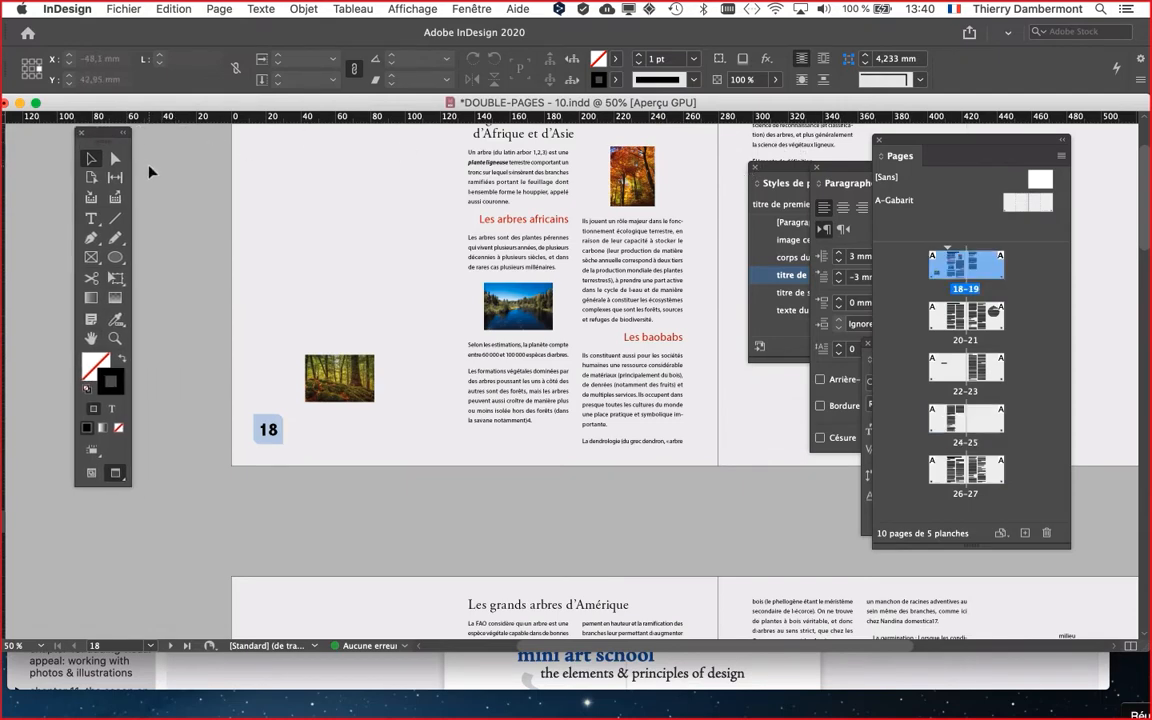
key(shift+Tab)
key(shift+Tab)
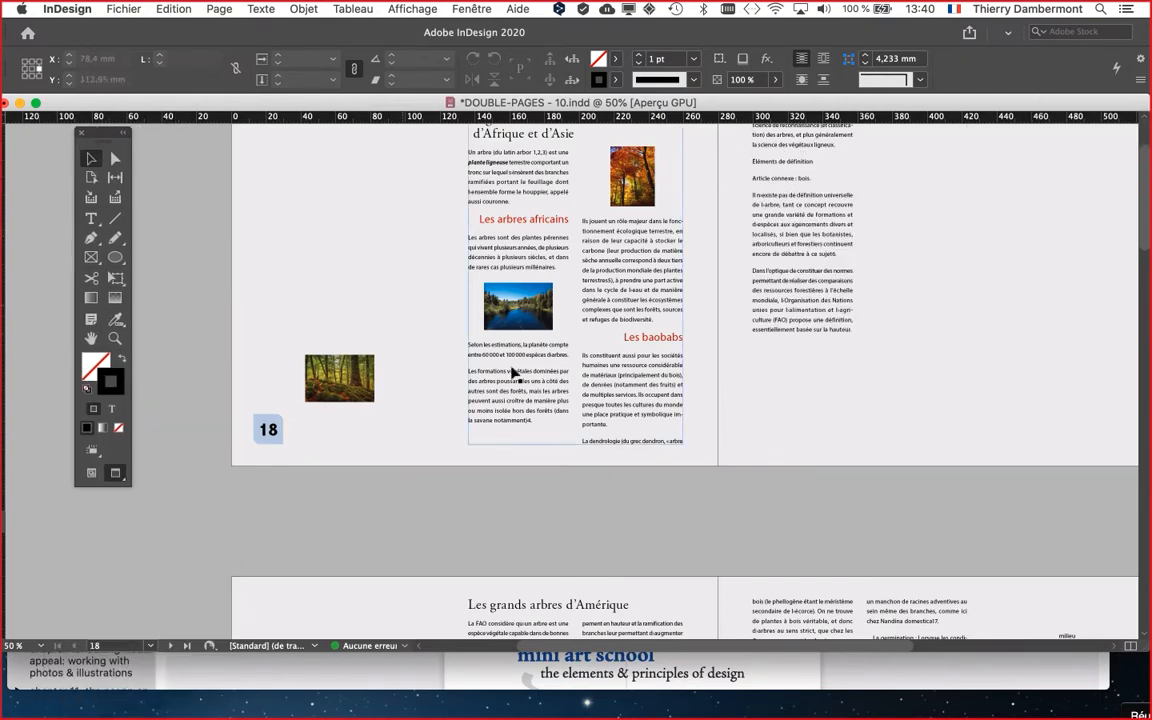
scroll(692, 465, up, 1)
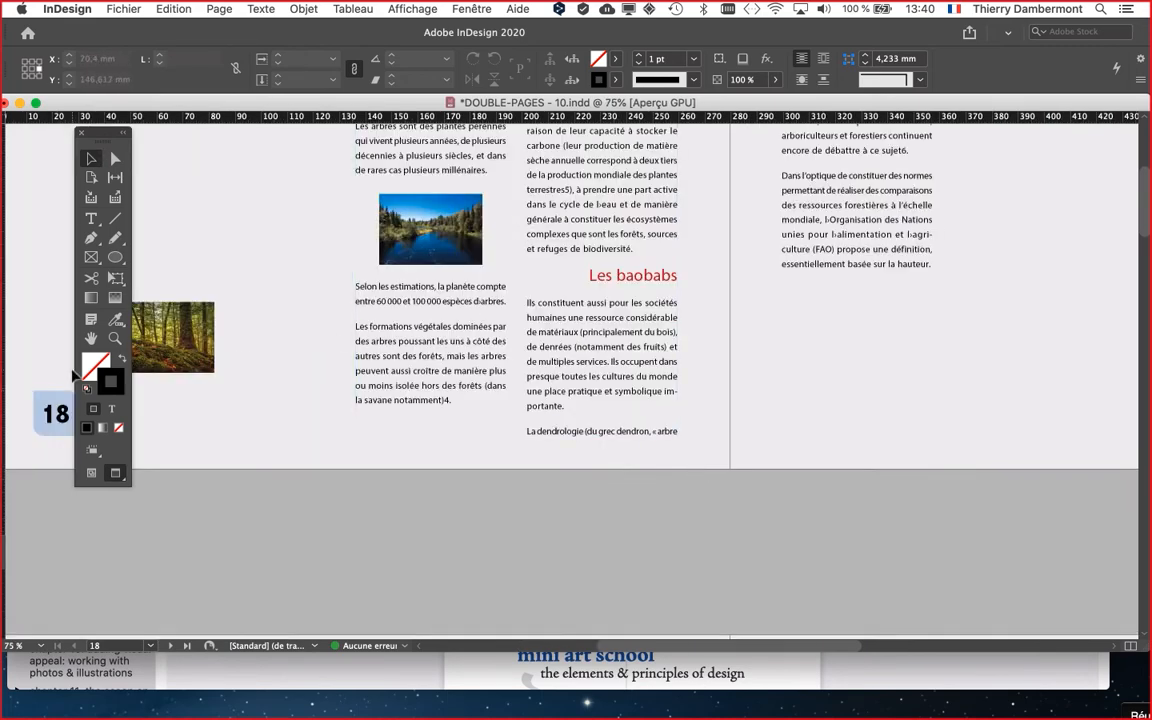
click(90, 340)
drag(527, 401, 364, 360)
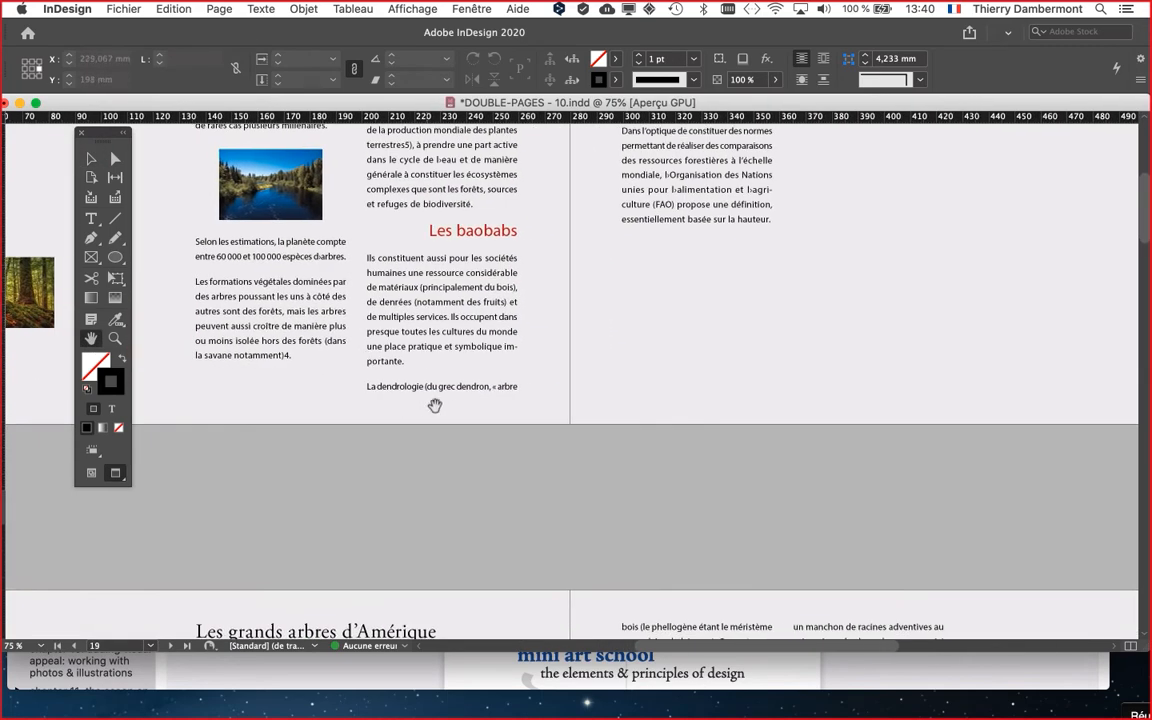
drag(487, 427, 380, 437)
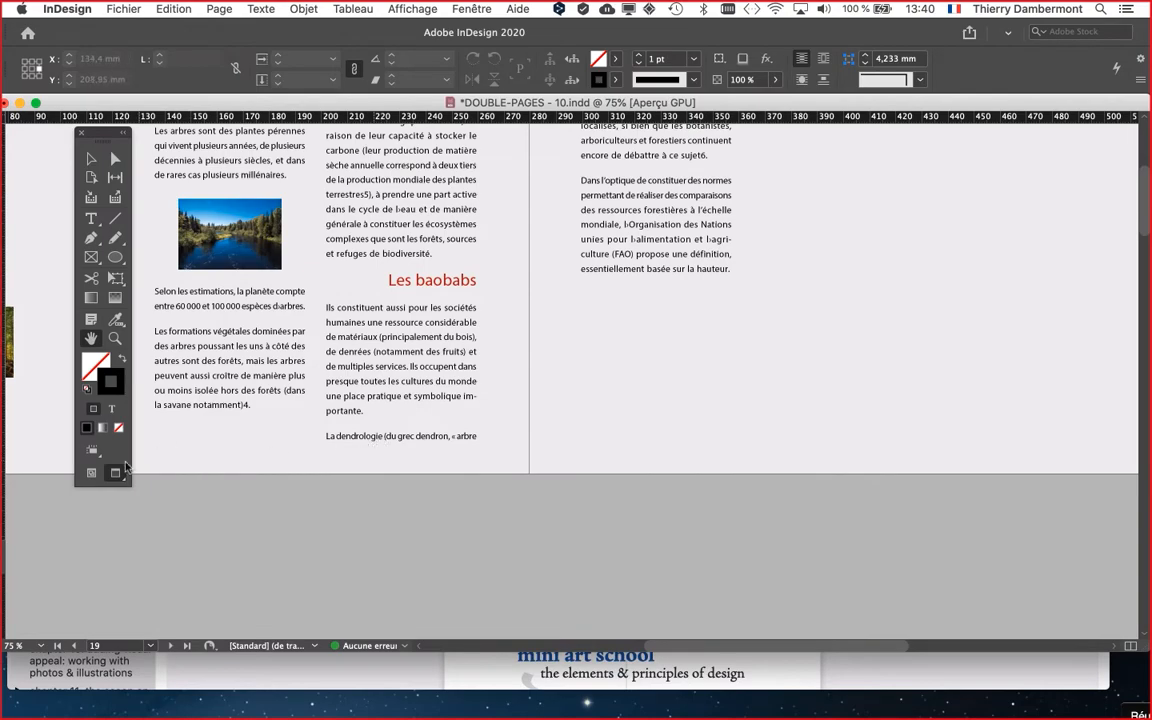
click(91, 473)
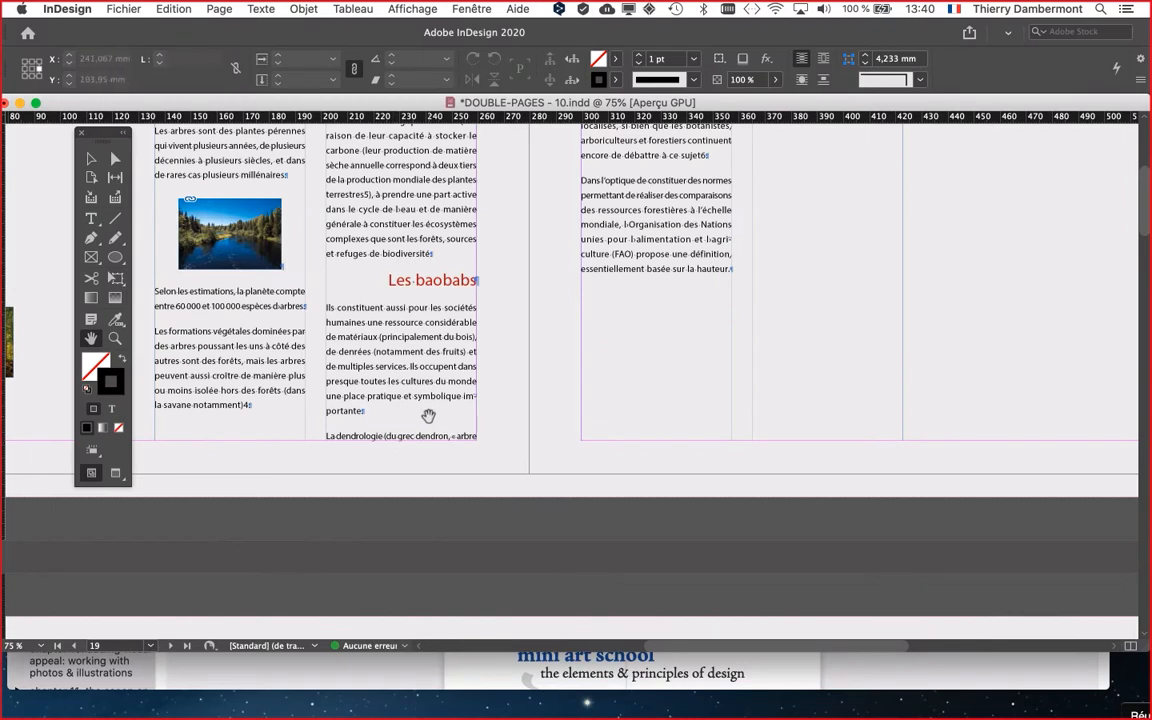
Insert a column break at the end of the "Les baobabs" paragraph on page 18, after "importante."
click(89, 222)
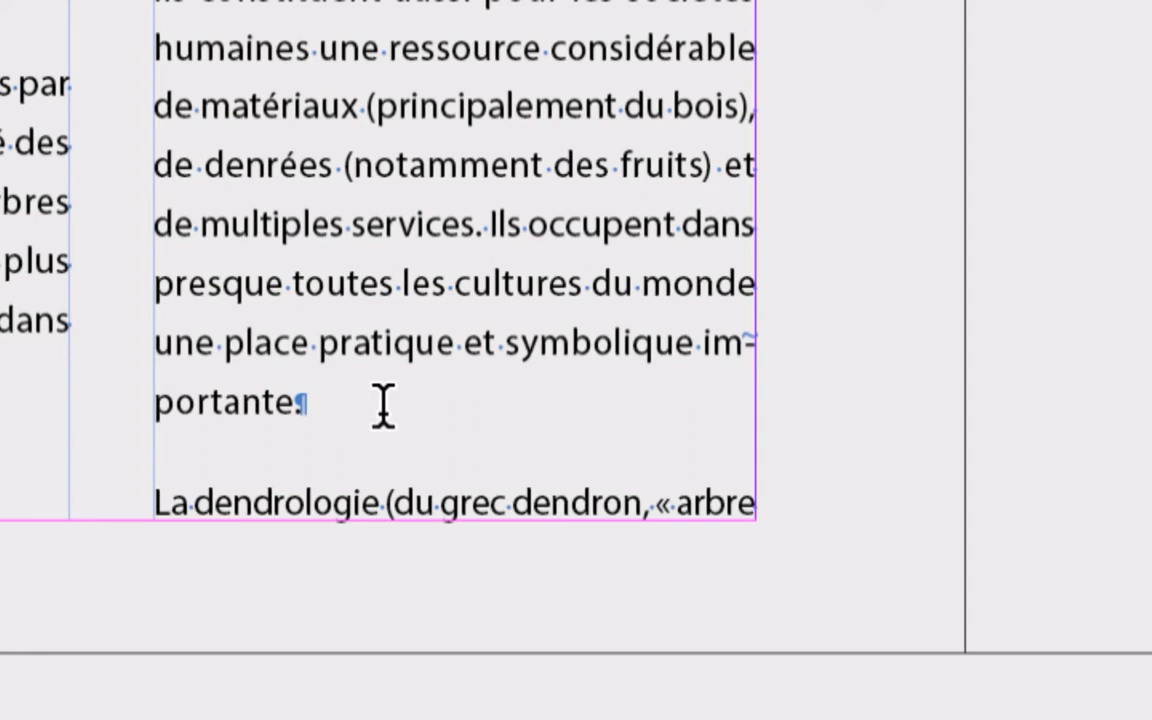
click(384, 405)
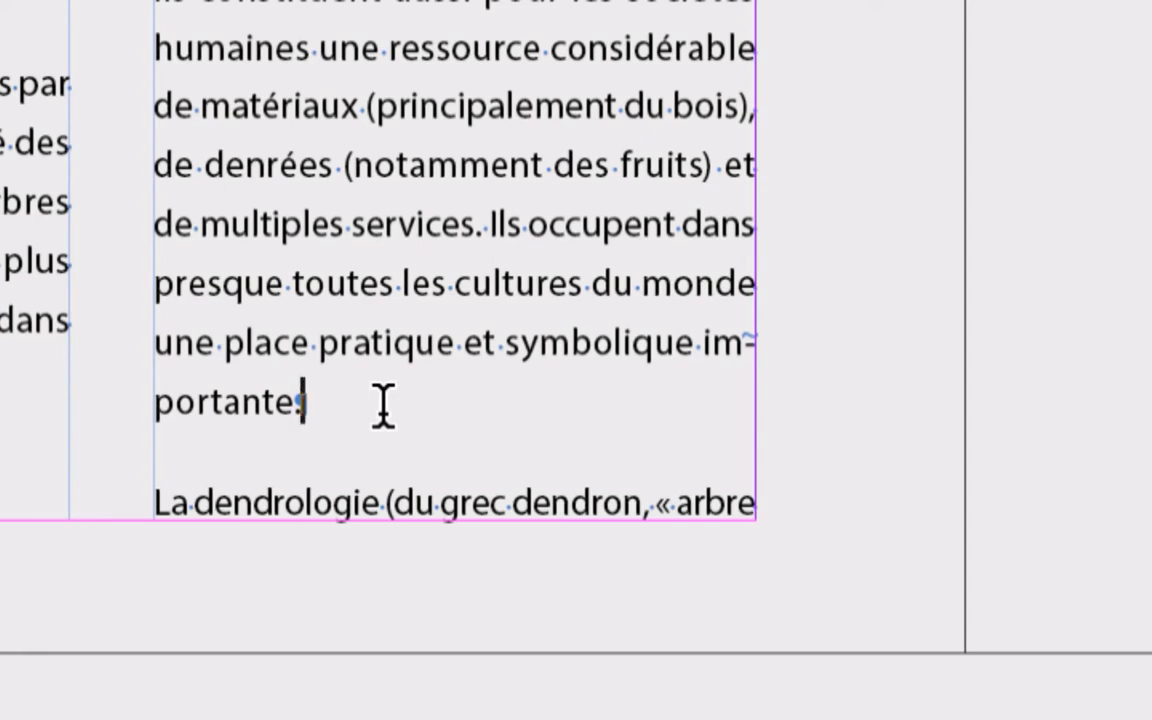
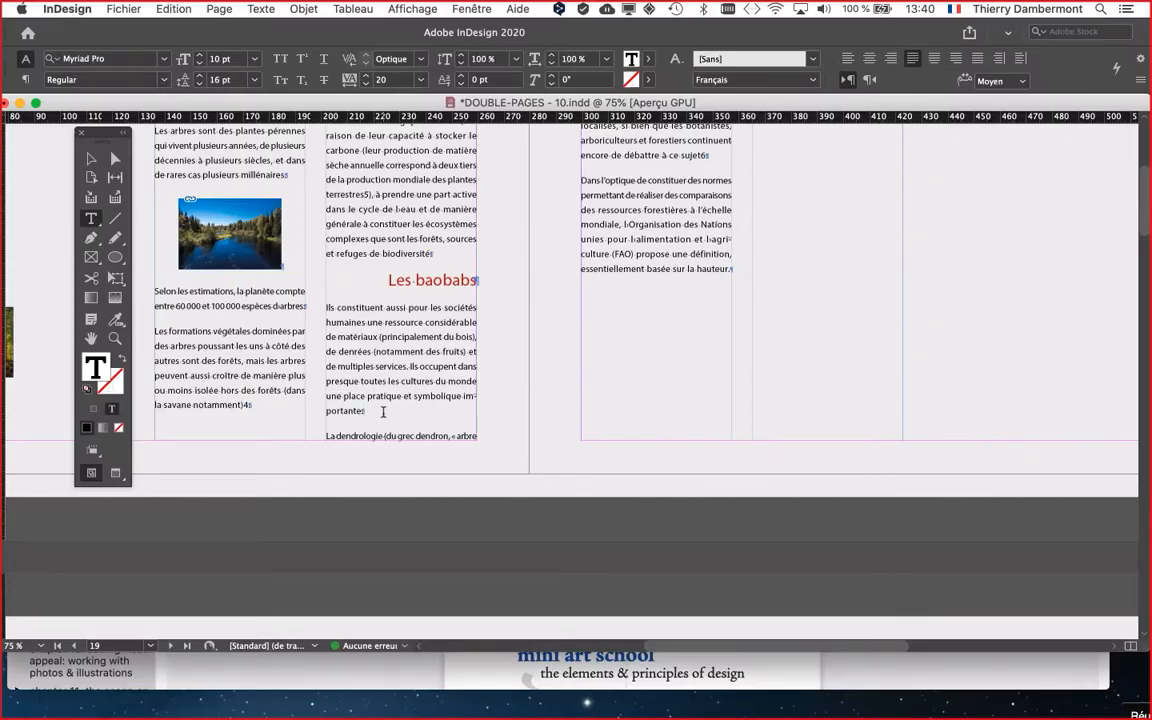
scroll(382, 411, down, 3)
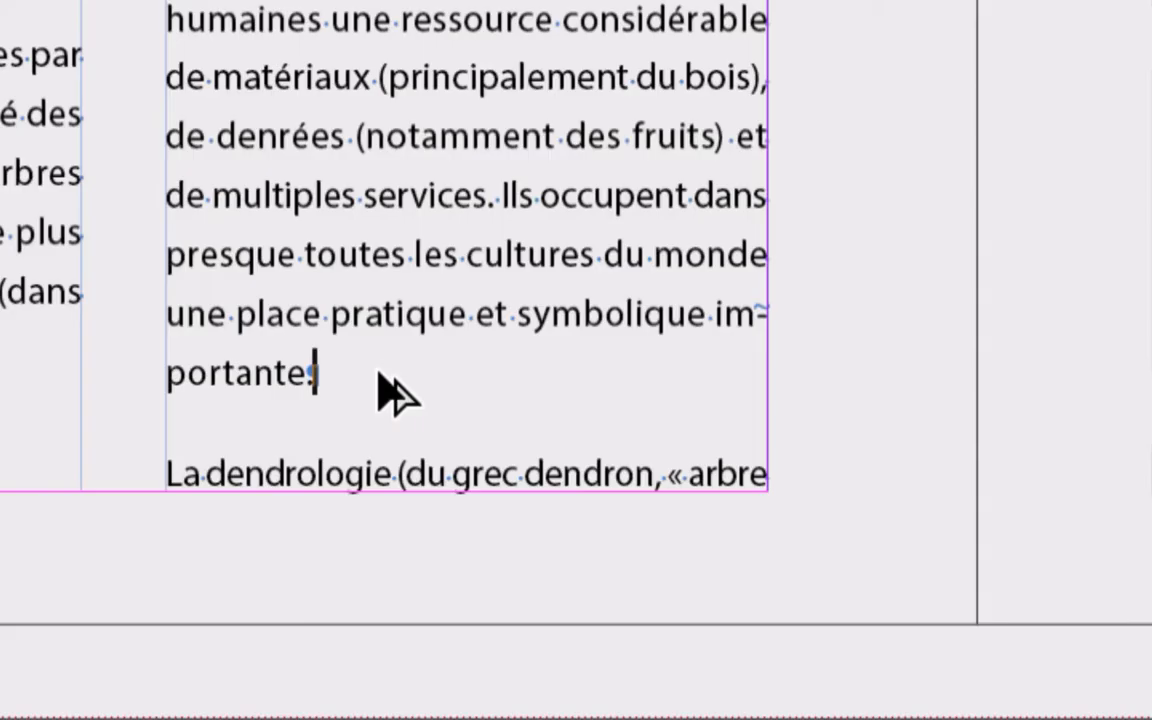
right_click(379, 375)
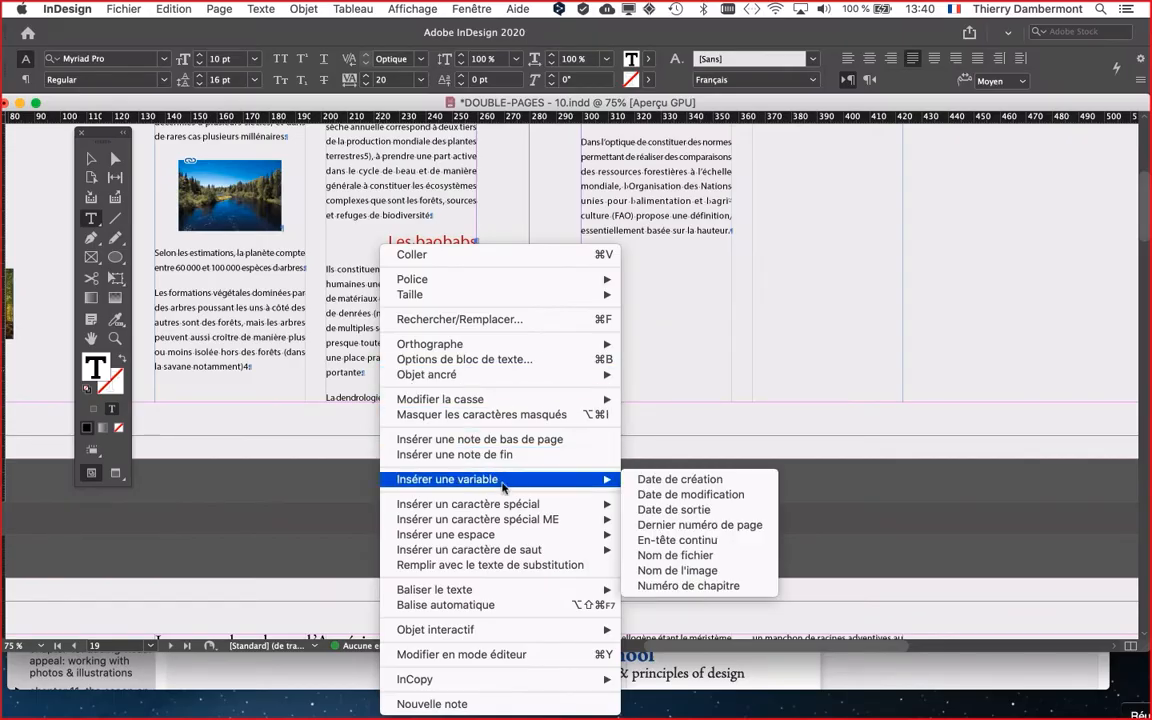
mouse_move(512, 541)
mouse_move(463, 548)
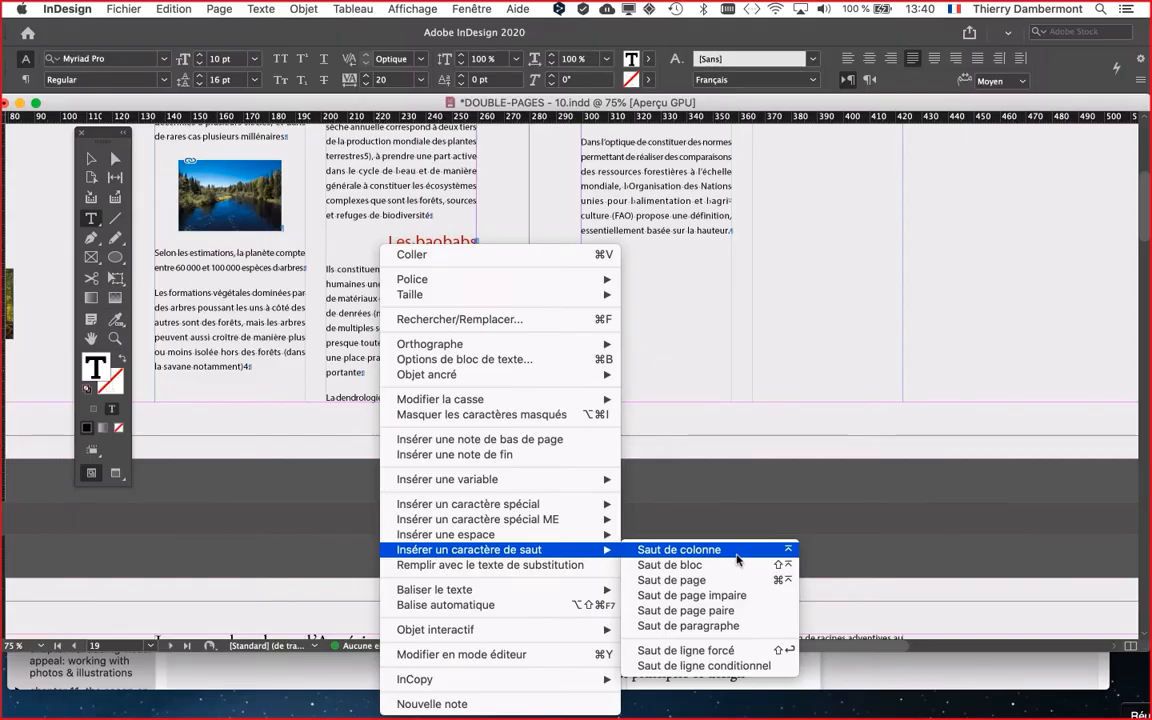
click(737, 558)
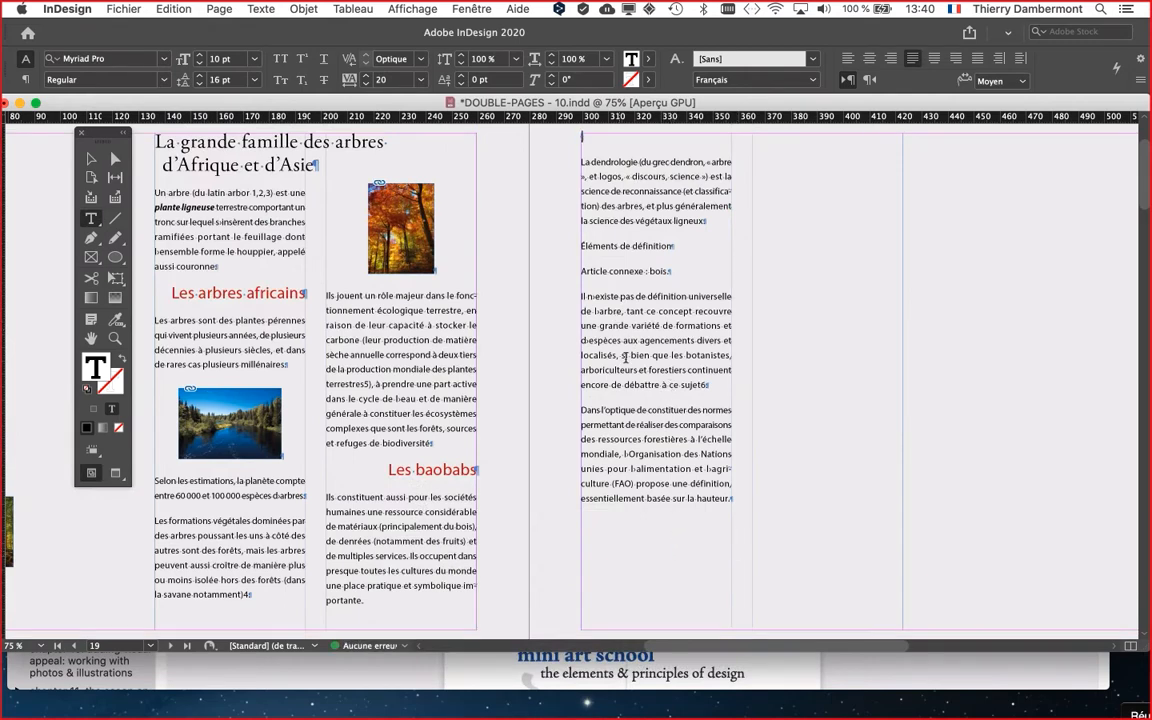
Check how the text splits between pages 18 and 19, and undo the column break
scroll(469, 511, down, 2)
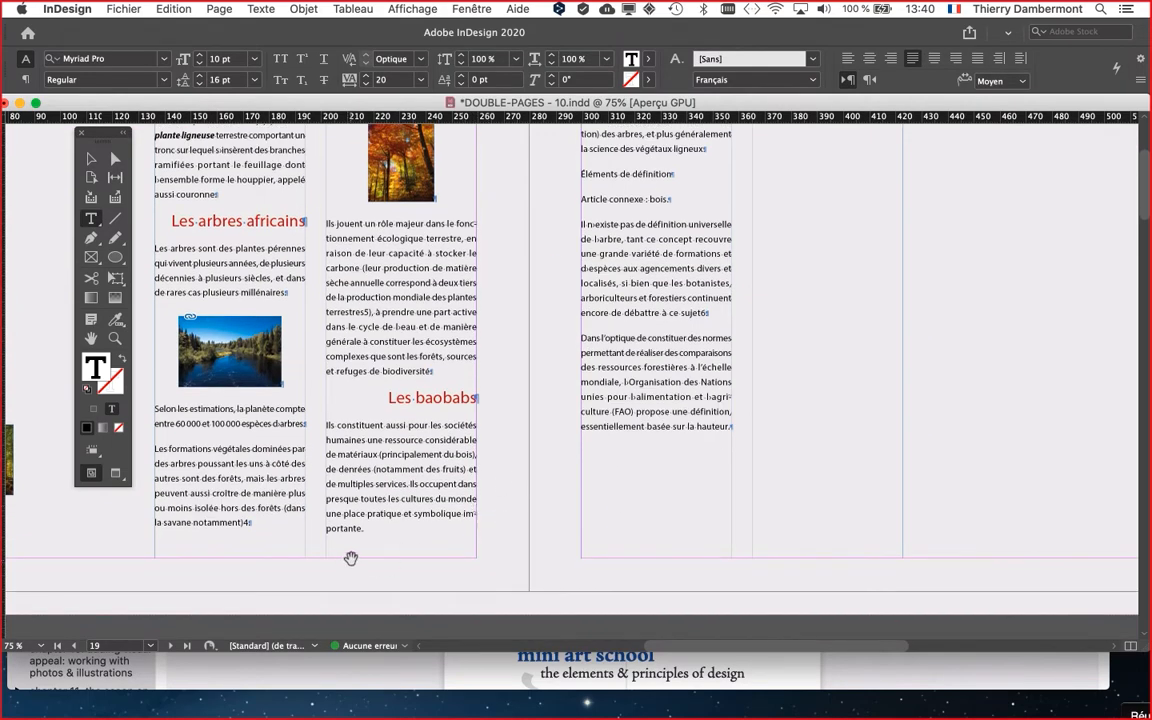
scroll(350, 483, up, 3)
scroll(363, 527, down, 3)
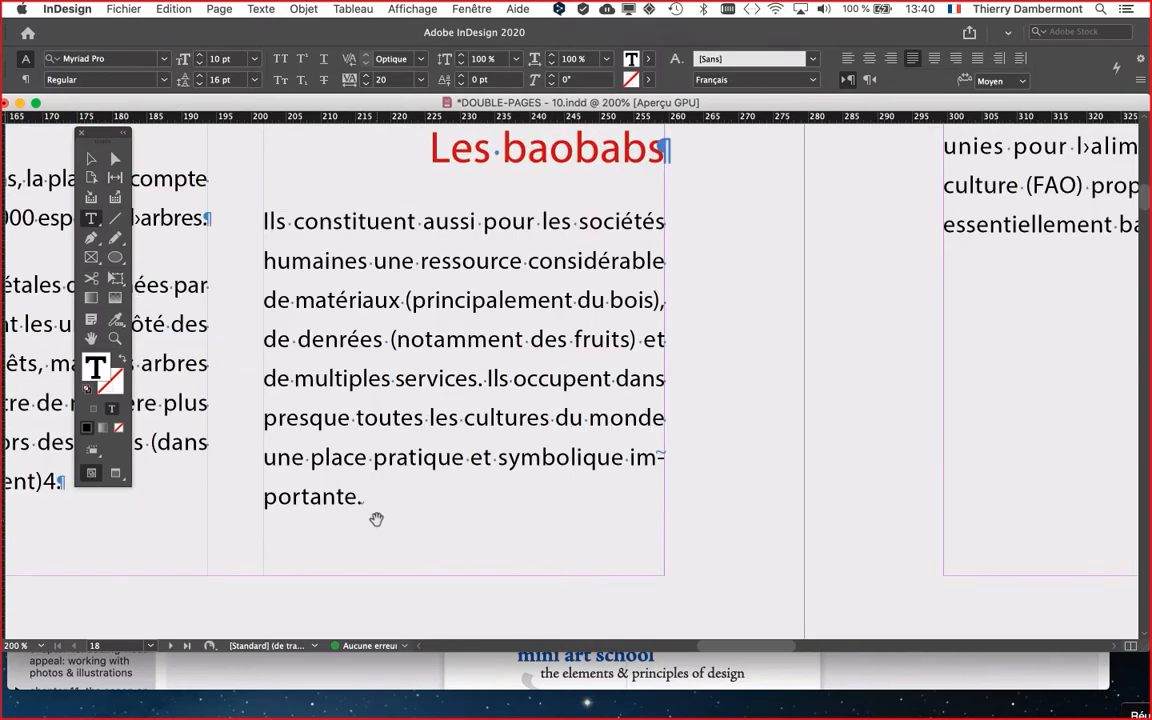
scroll(690, 258, down, 1)
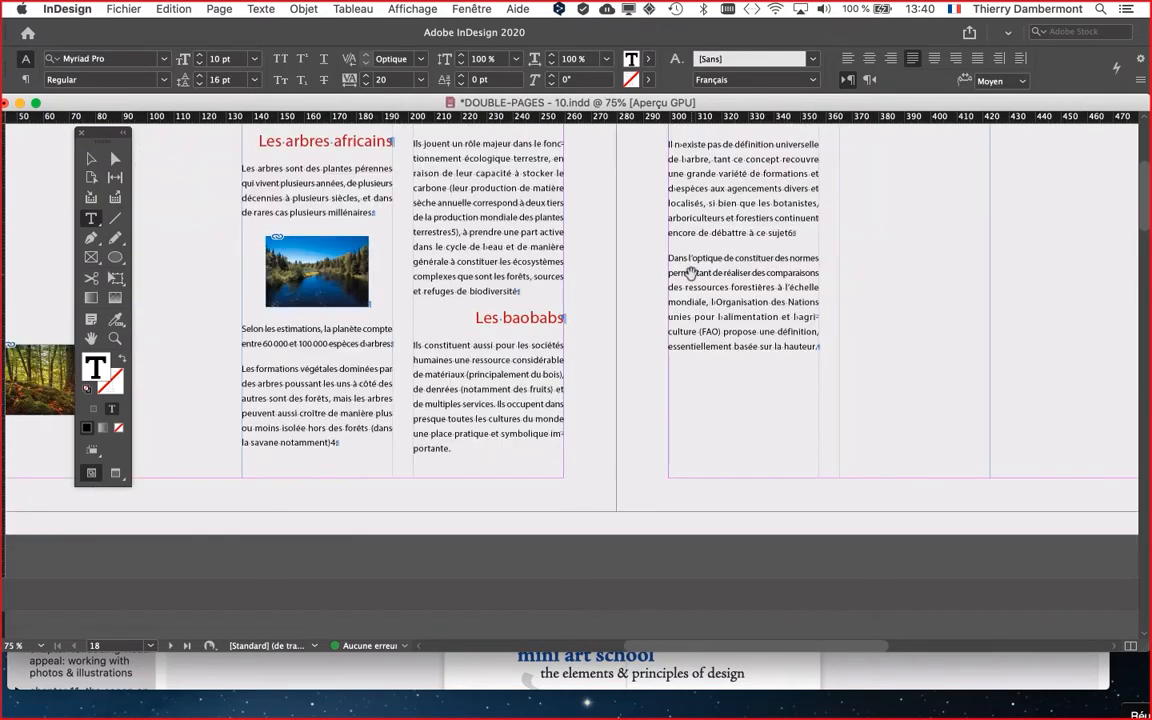
scroll(688, 250, up, 3)
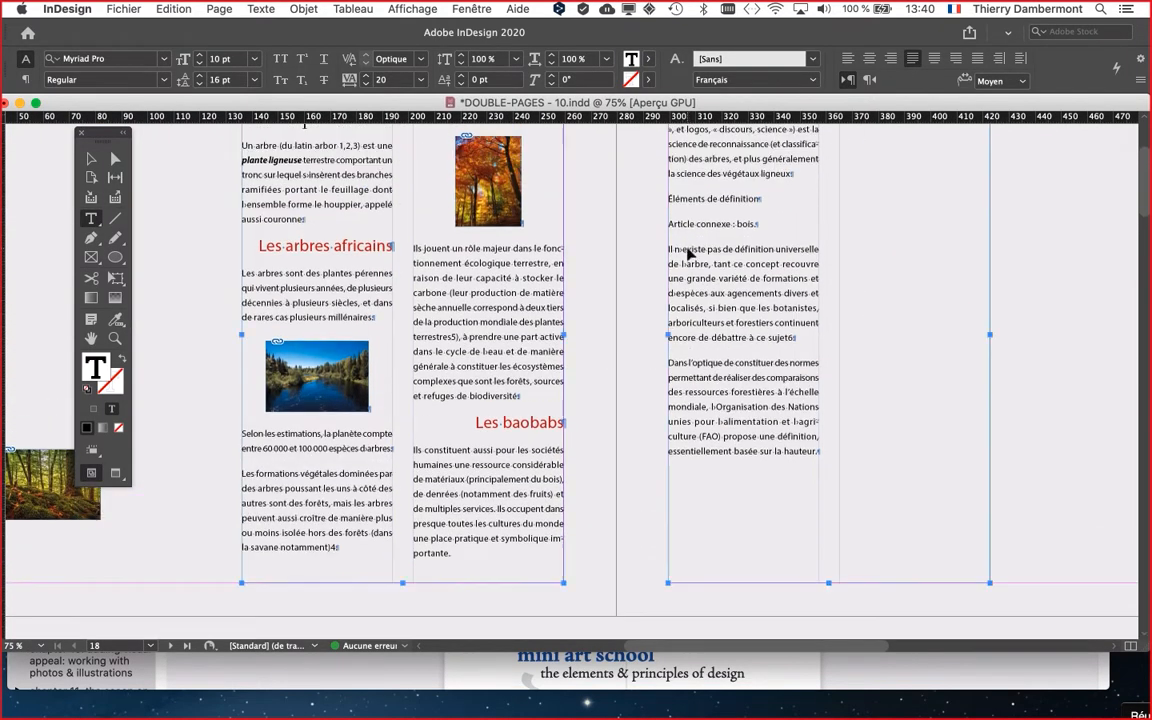
key(super+z)
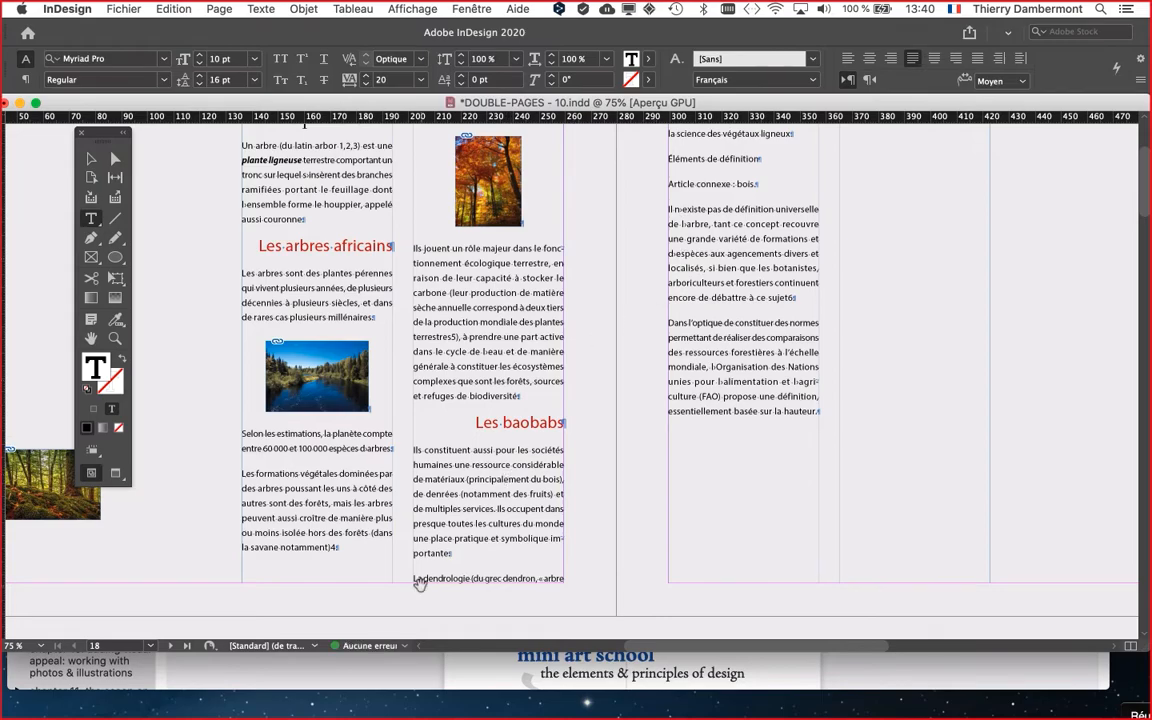
Insert a column break before the "La dendrologie" paragraph in the last line of page 18's second column
scroll(419, 578, up, 2)
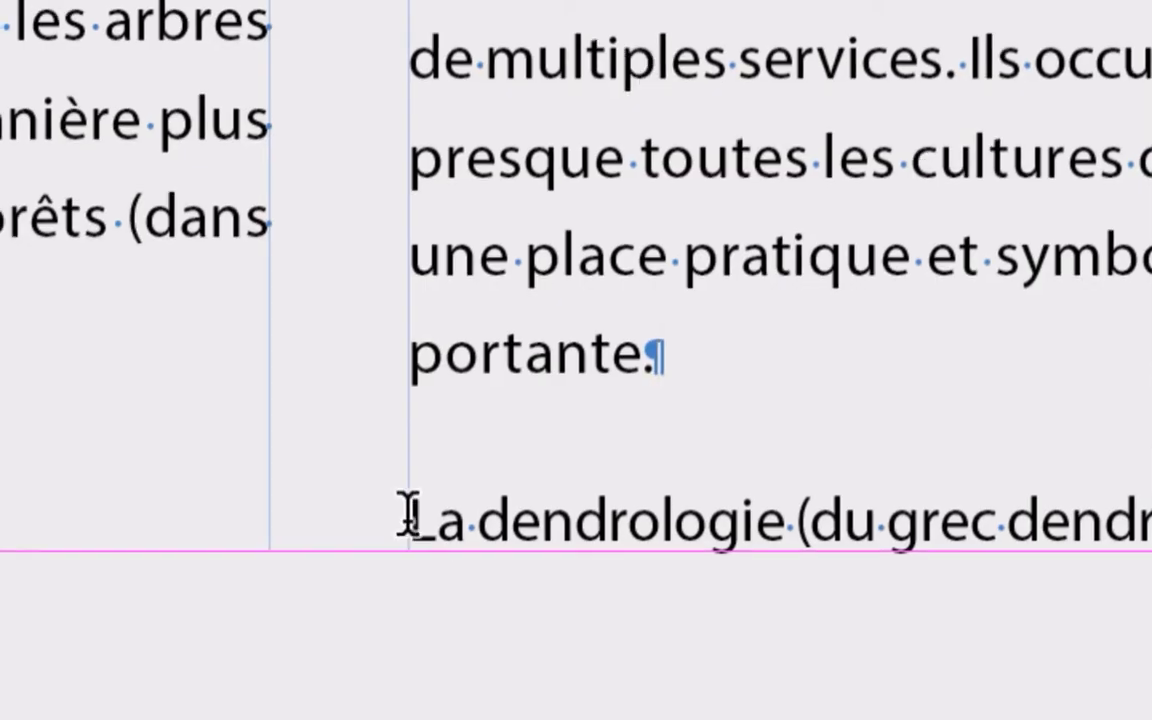
click(409, 522)
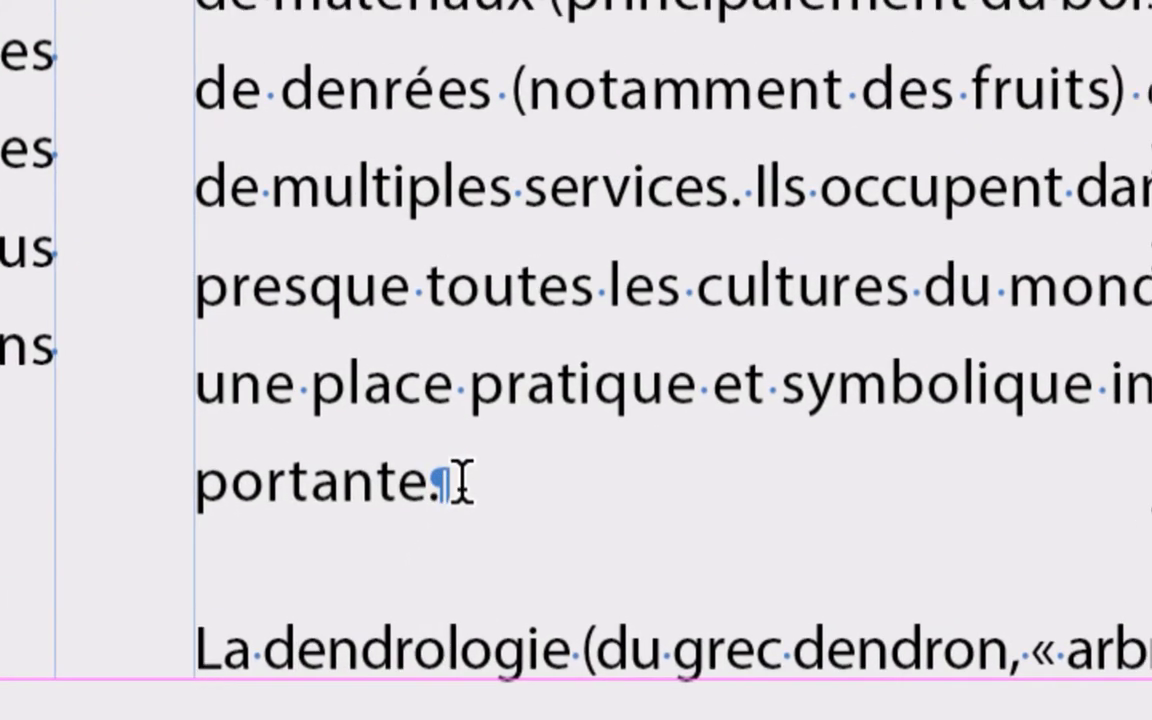
click(460, 483)
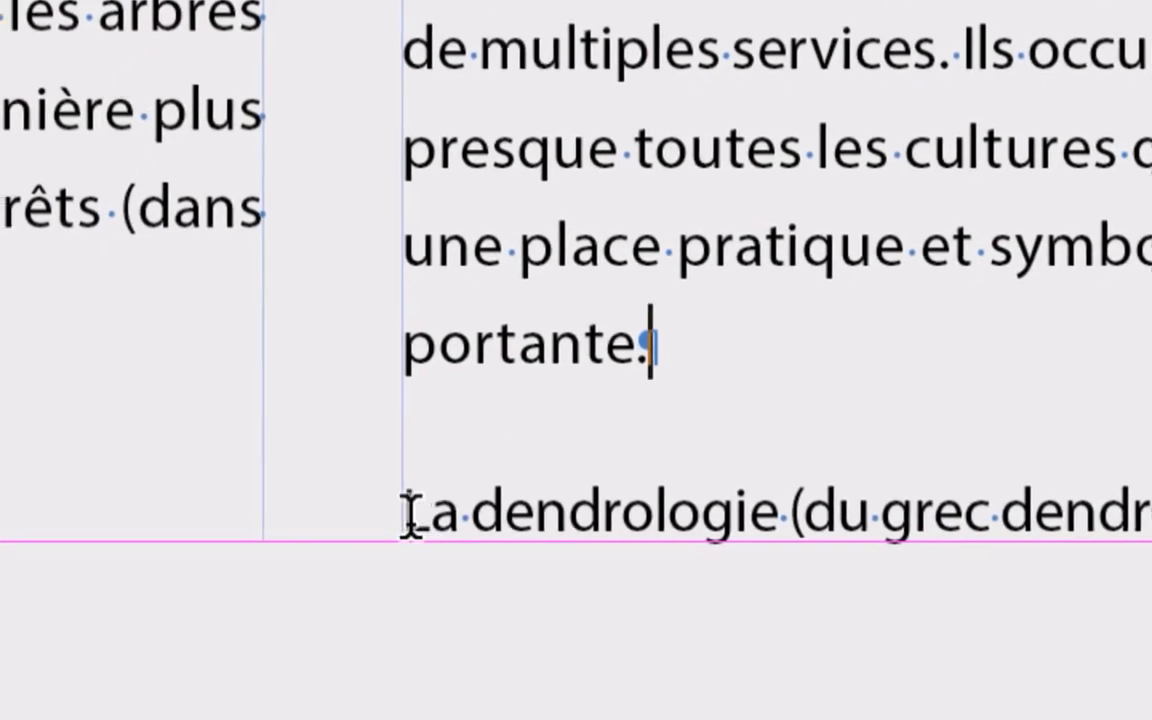
click(407, 516)
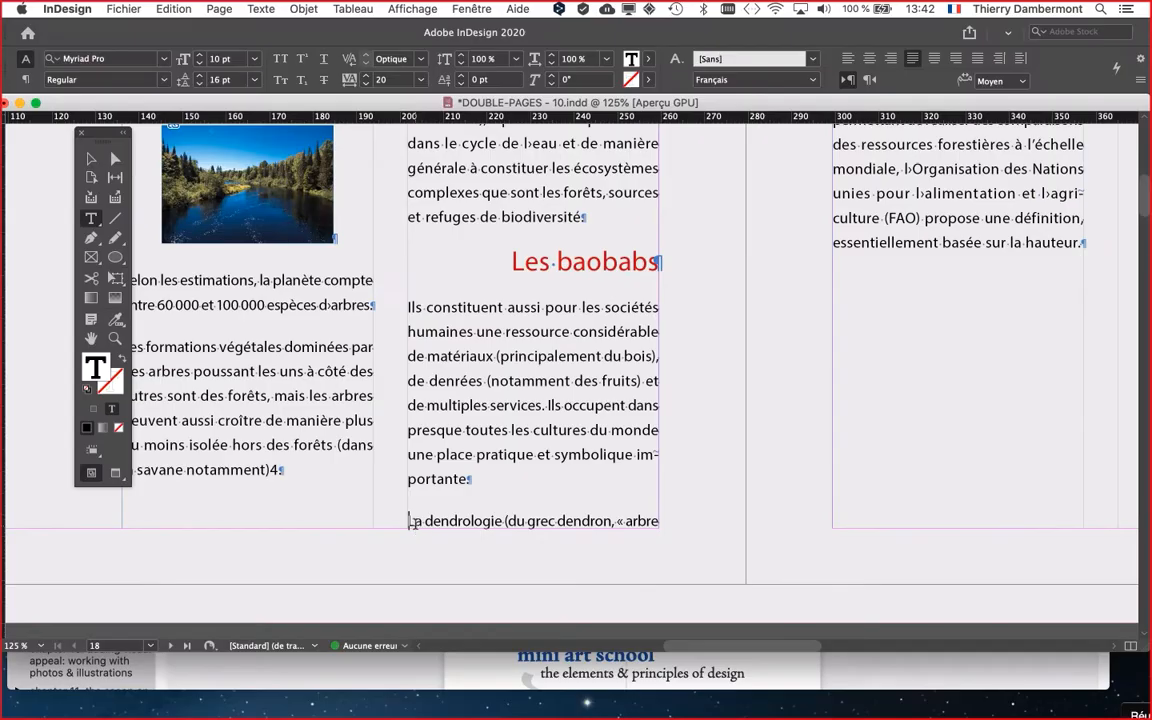
right_click(410, 521)
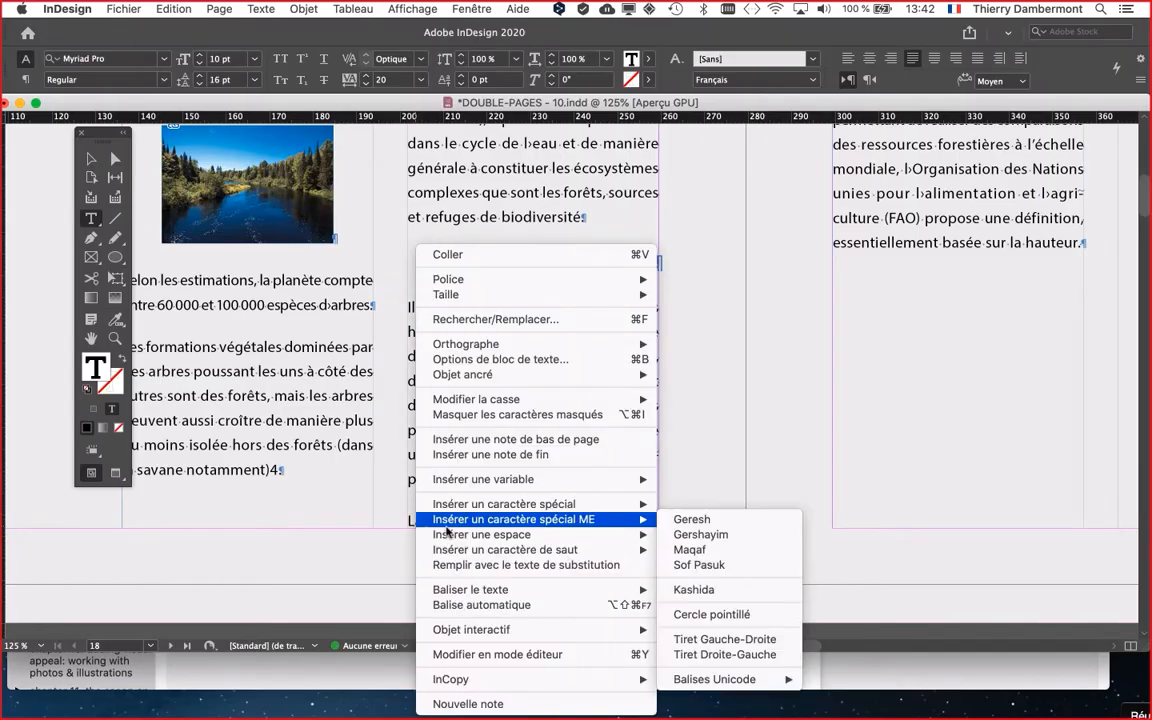
mouse_move(600, 549)
click(710, 550)
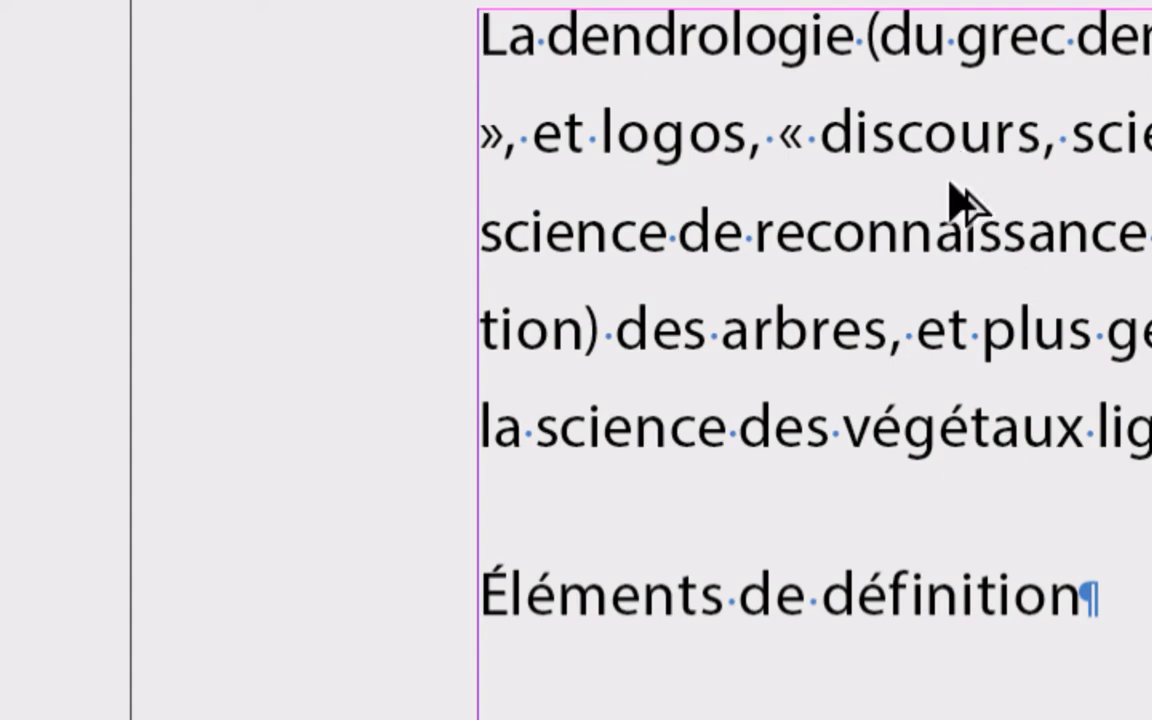
Examine the column break marker below "importante." on page 18 and remove the break
scroll(797, 411, down, 3)
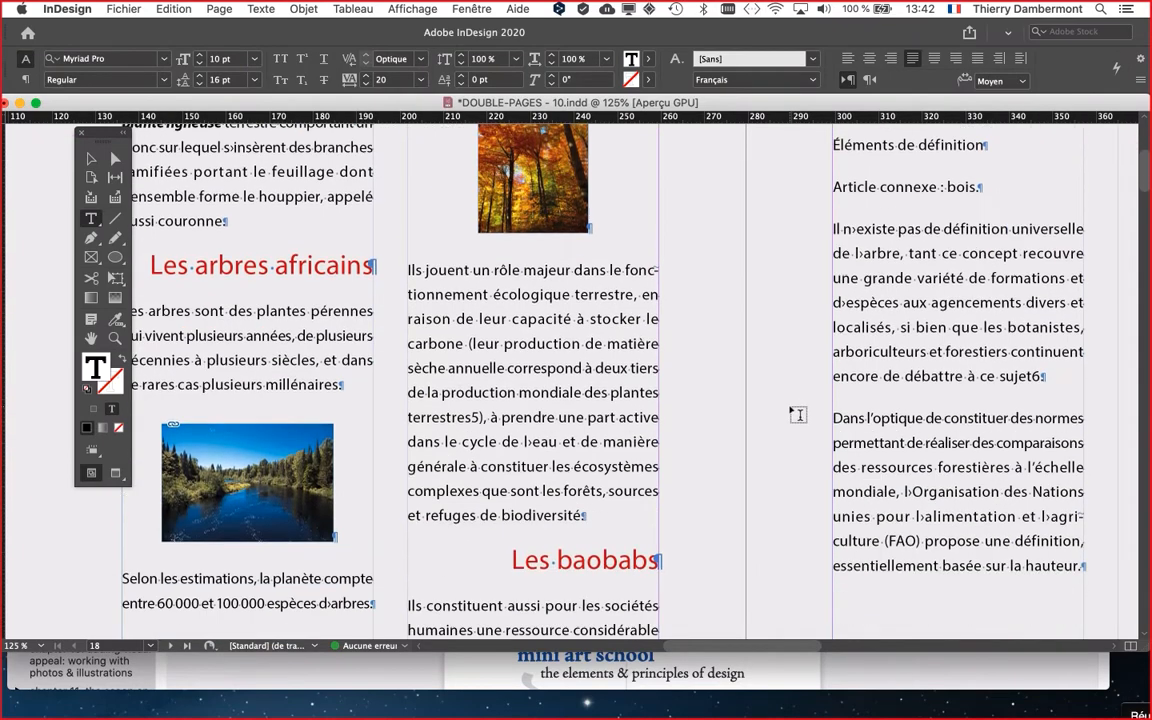
scroll(797, 411, down, 8)
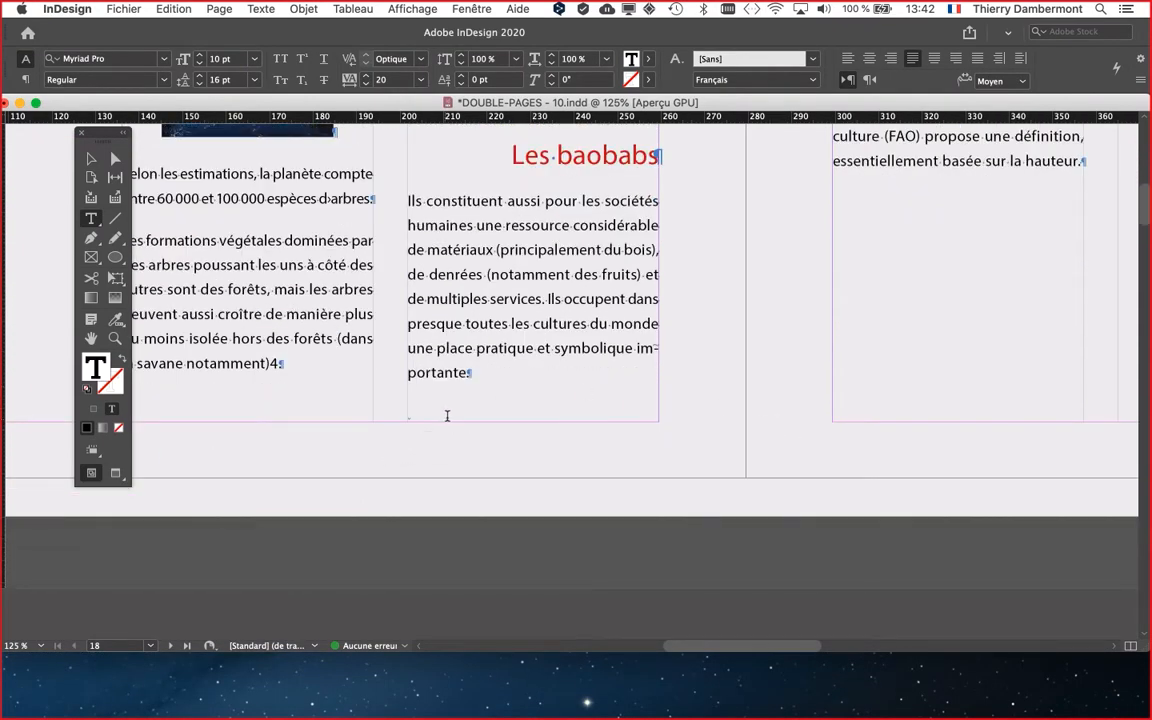
scroll(417, 425, up, 2)
scroll(417, 425, up, 8)
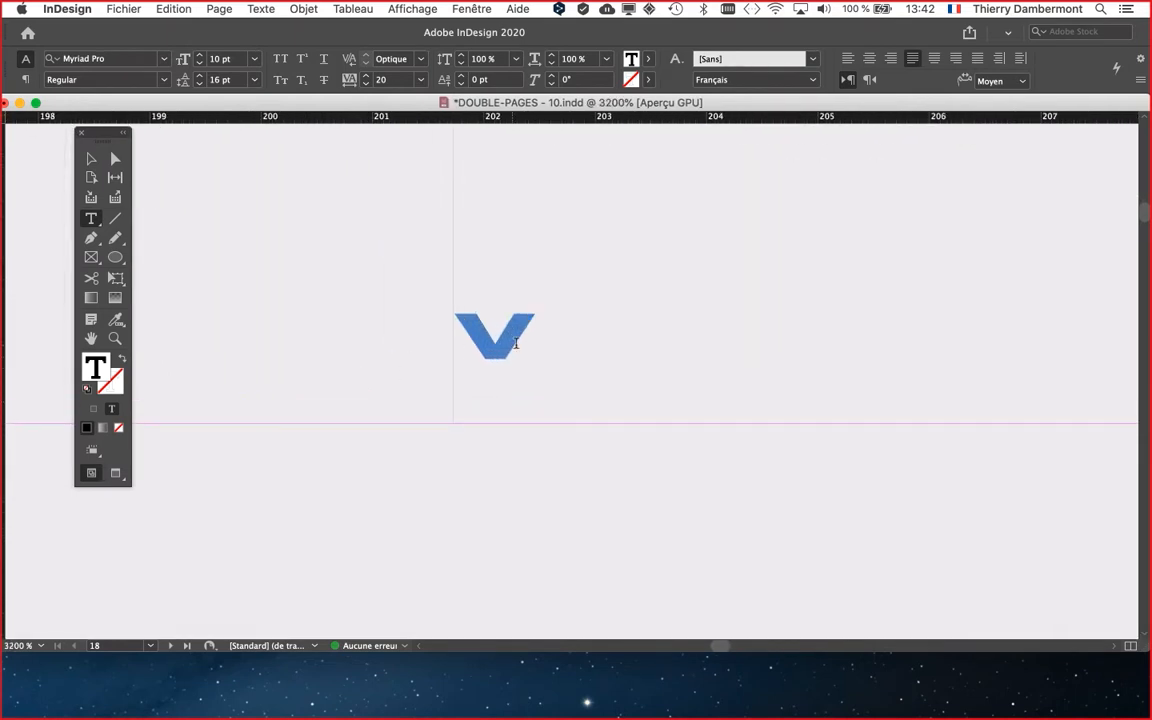
click(516, 343)
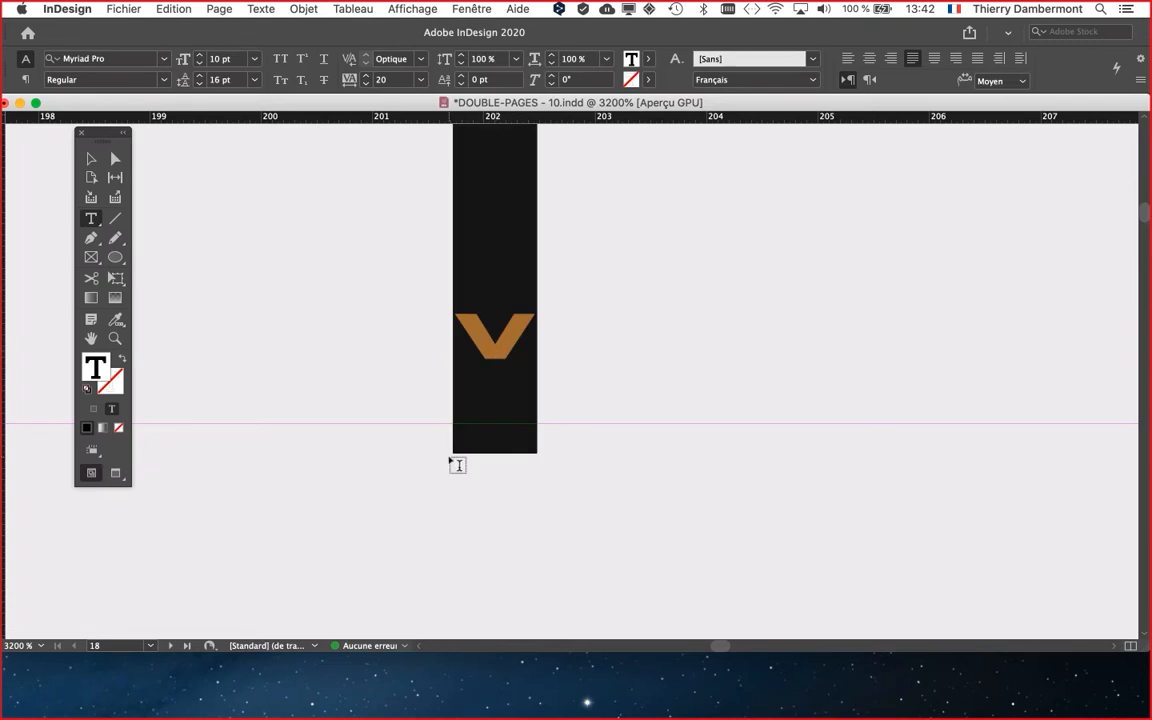
scroll(476, 460, down, 5)
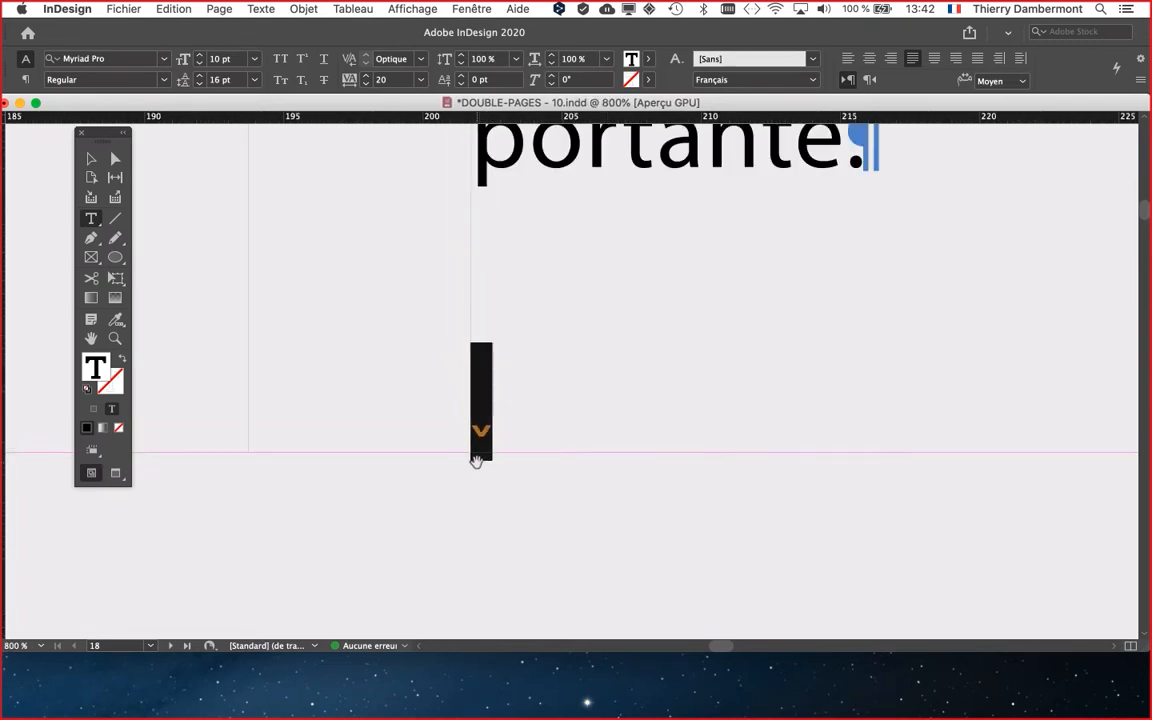
scroll(476, 460, down, 2)
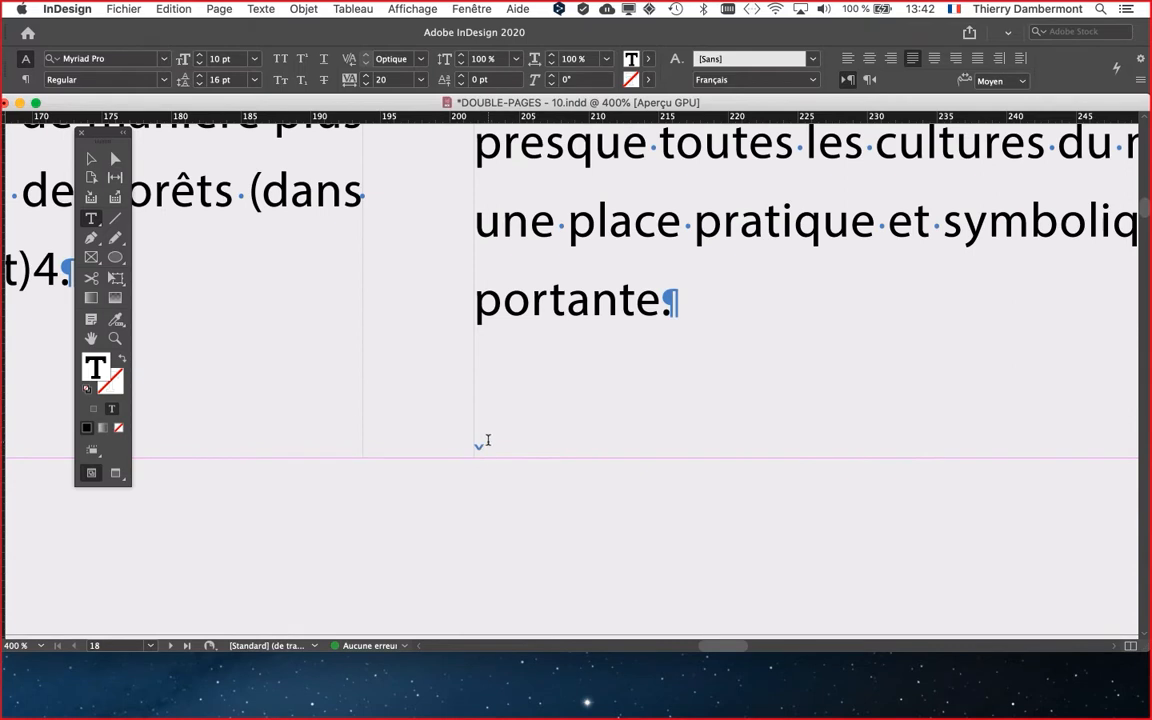
key(super+v)
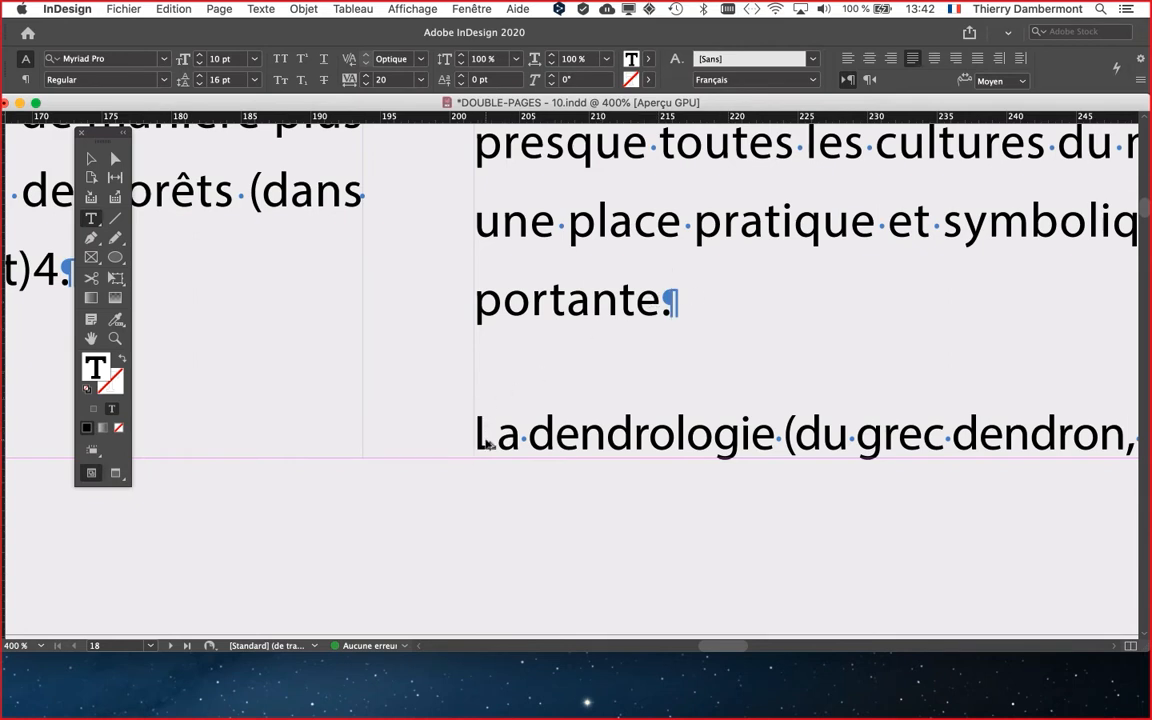
Insert the column break again in front of "La dendrologie" in page 18's second column
click(486, 442)
right_click(514, 416)
mouse_move(616, 553)
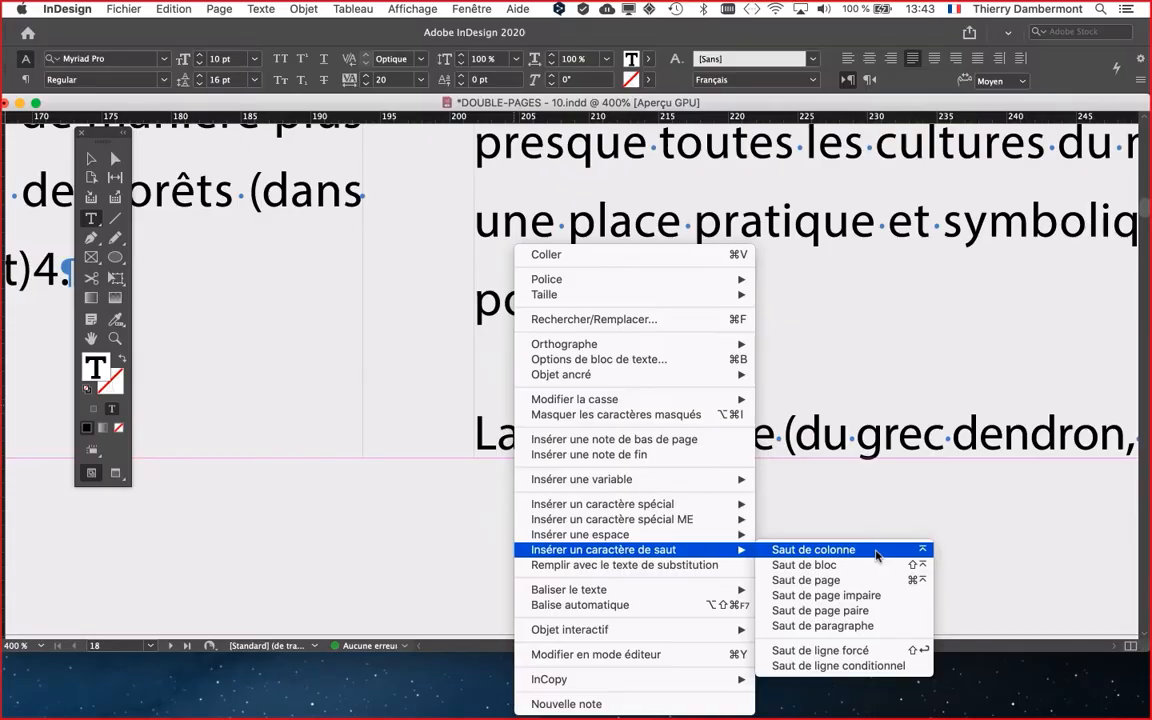
click(876, 550)
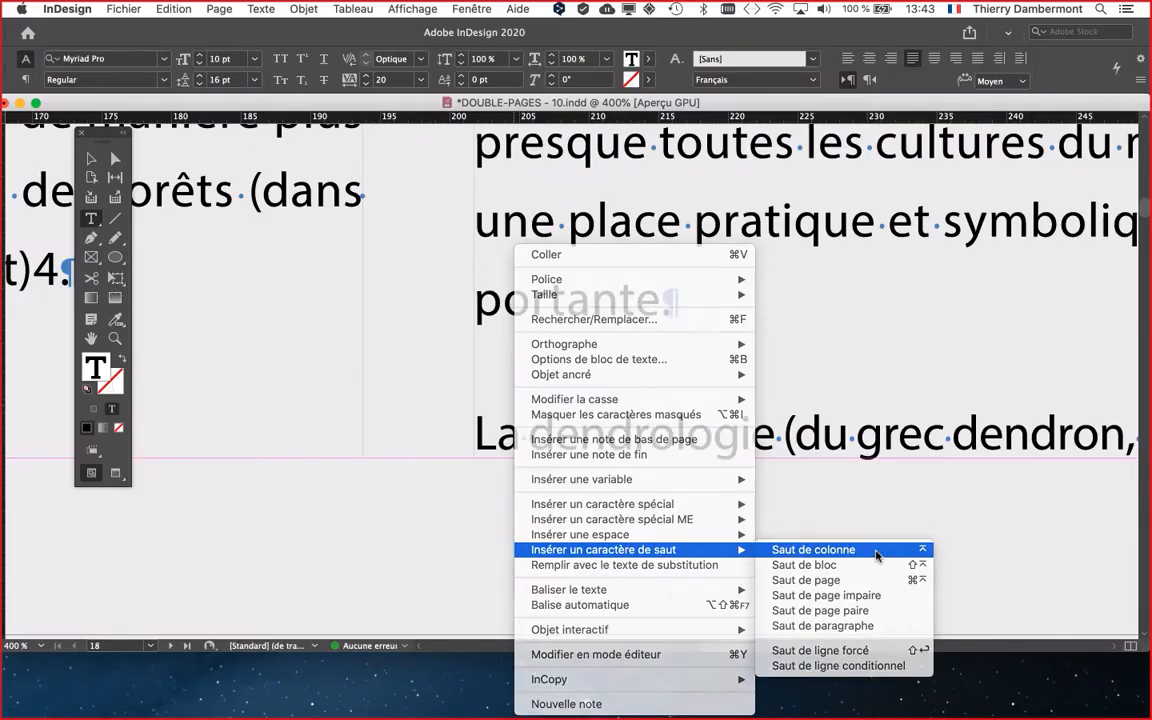
Check the text flow between pages 19 and 18, and delete the column break marker under page 18's second column text
scroll(889, 531, down, 2)
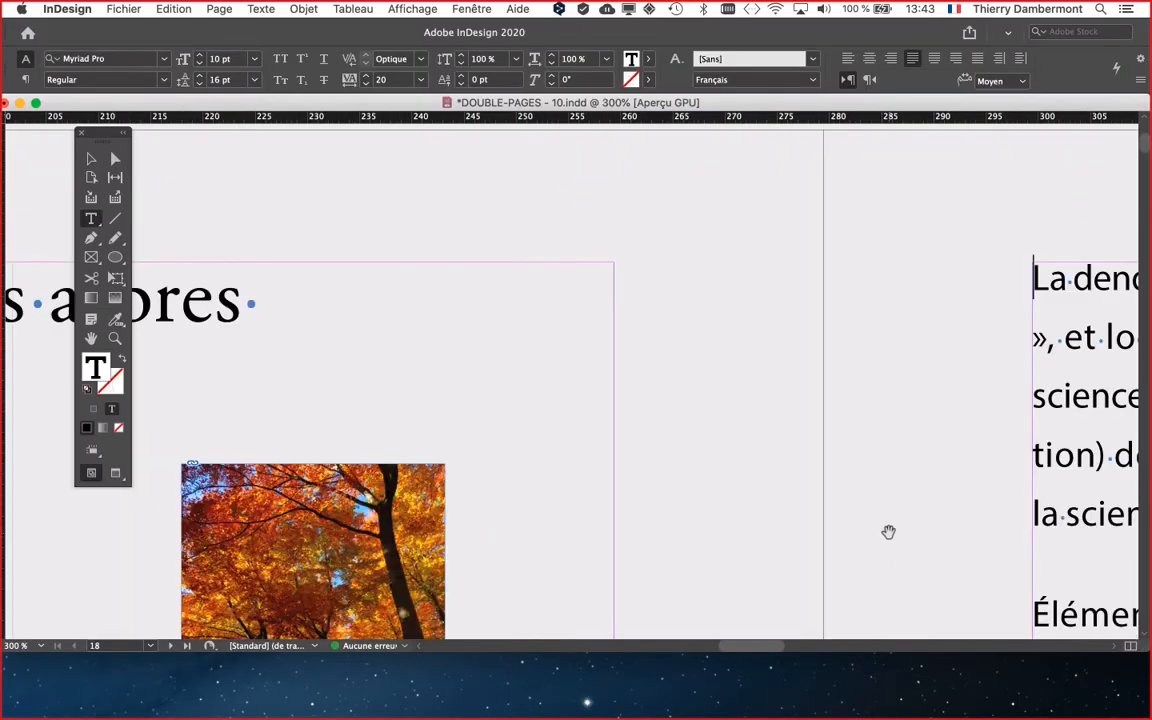
drag(886, 529, 976, 249)
drag(671, 465, 753, 229)
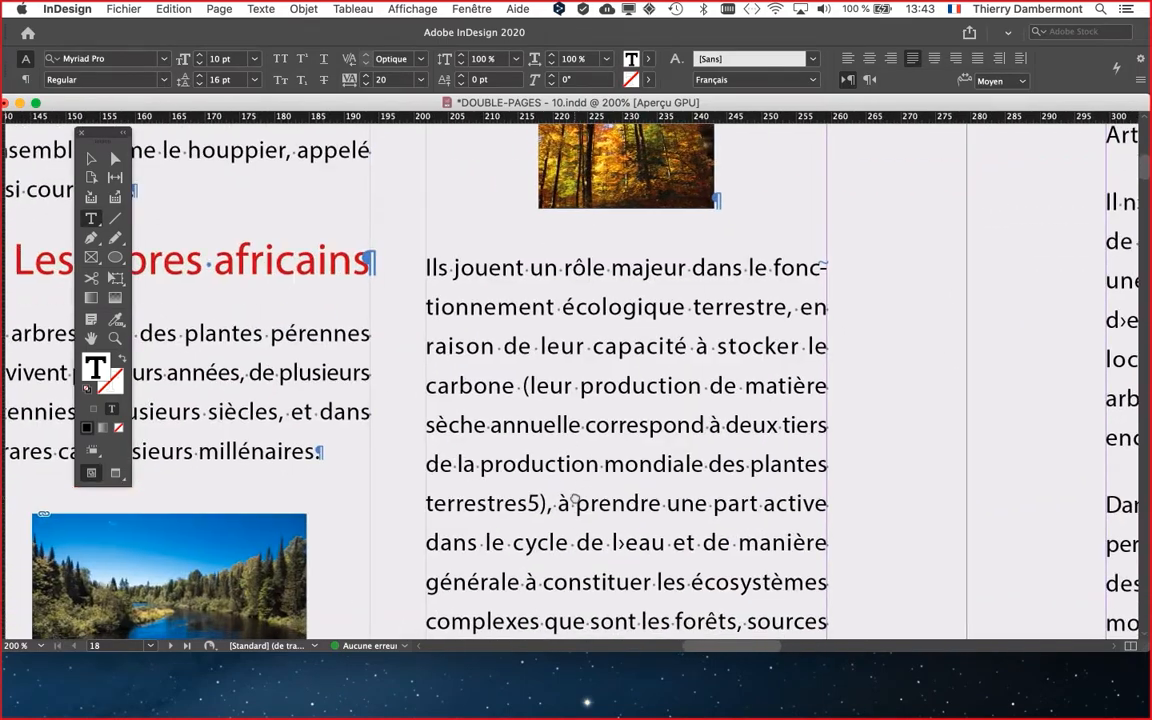
drag(576, 504, 571, 260)
drag(550, 455, 576, 234)
drag(552, 489, 549, 261)
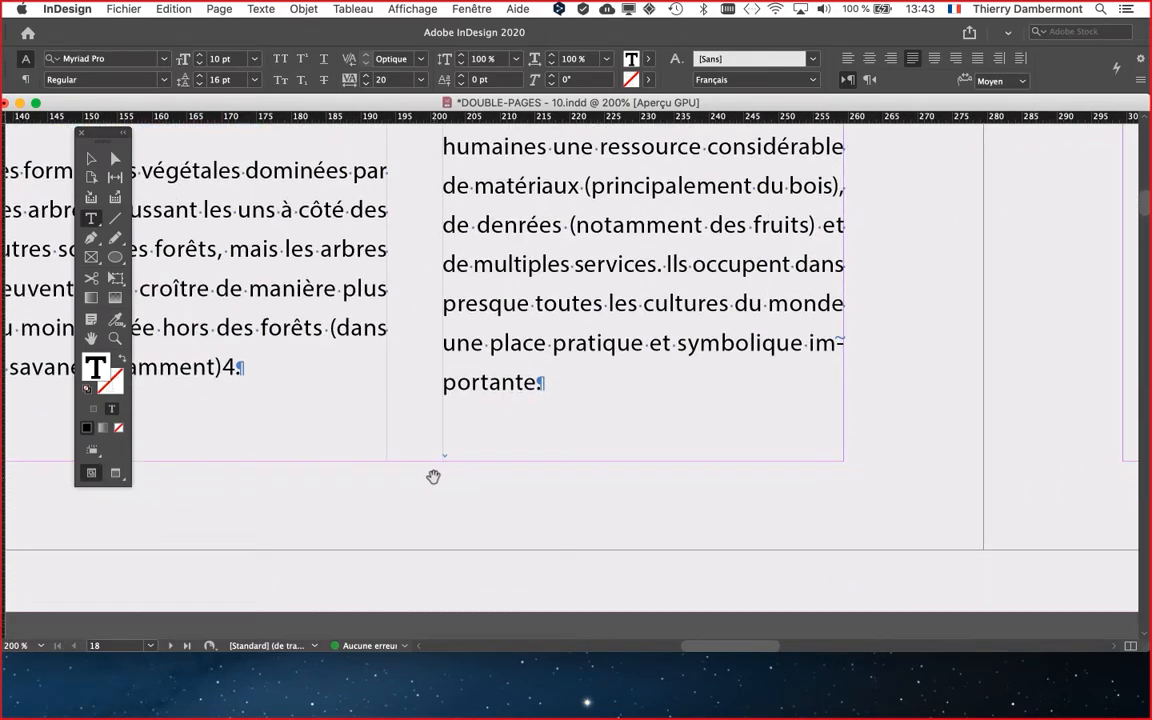
scroll(433, 477, up, 5)
double_click(487, 358)
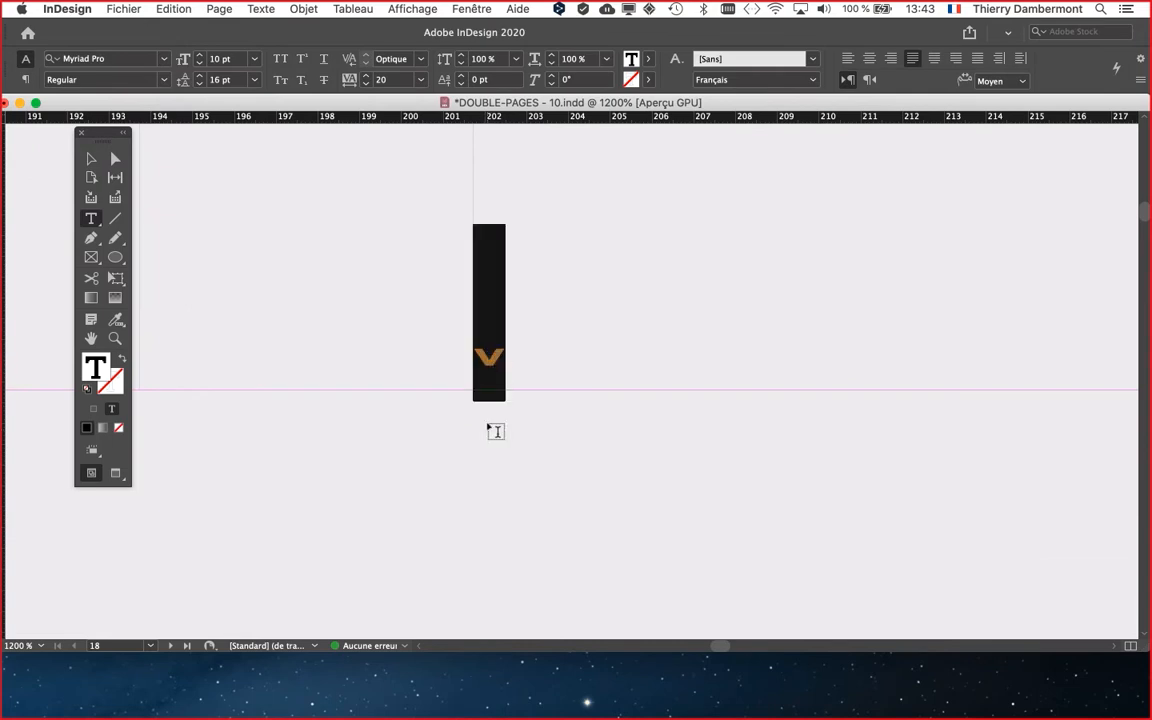
click(505, 370)
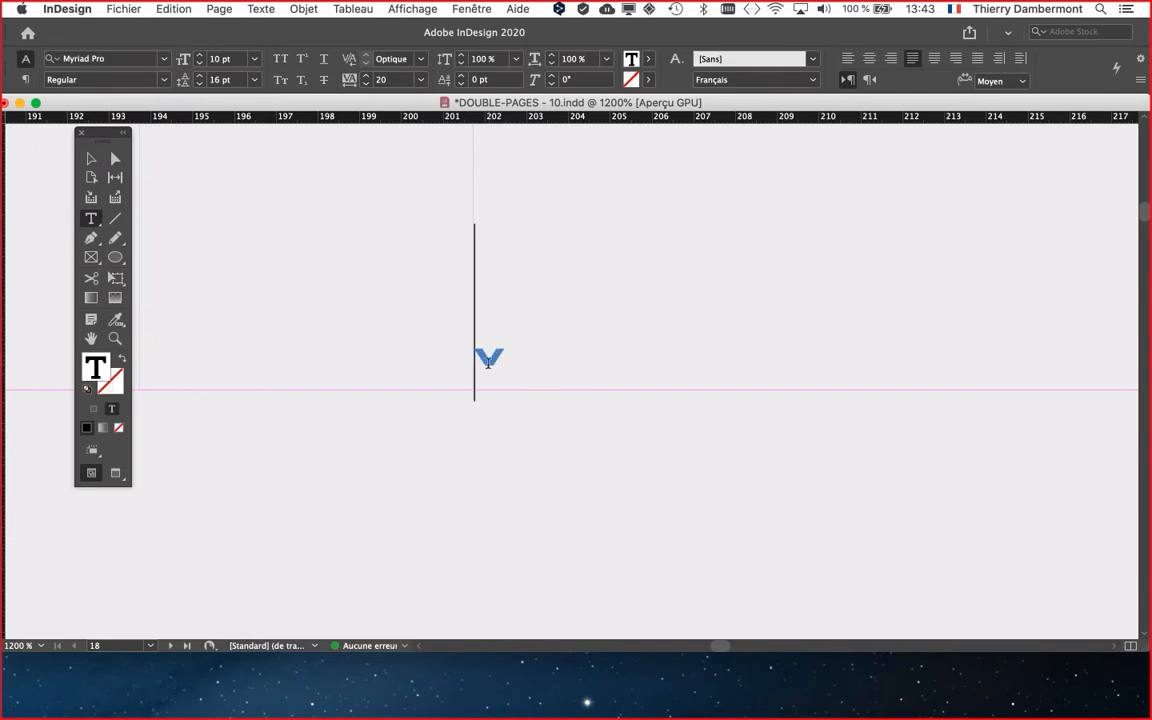
double_click(490, 358)
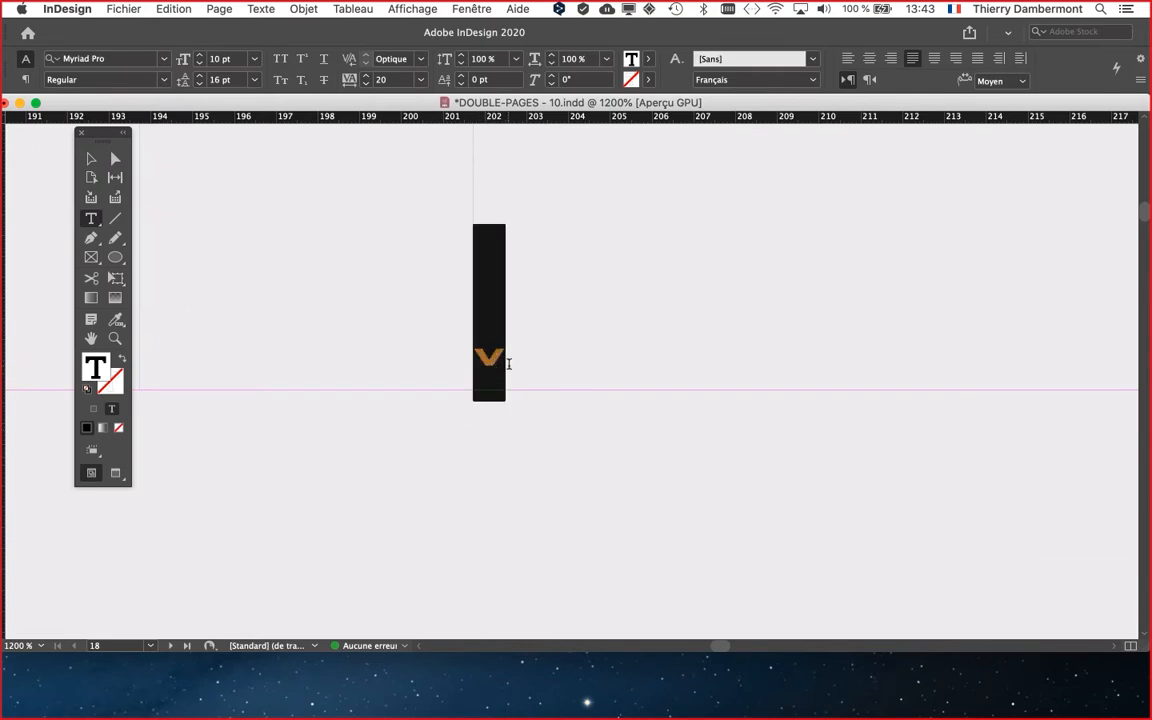
key(BackSpace)
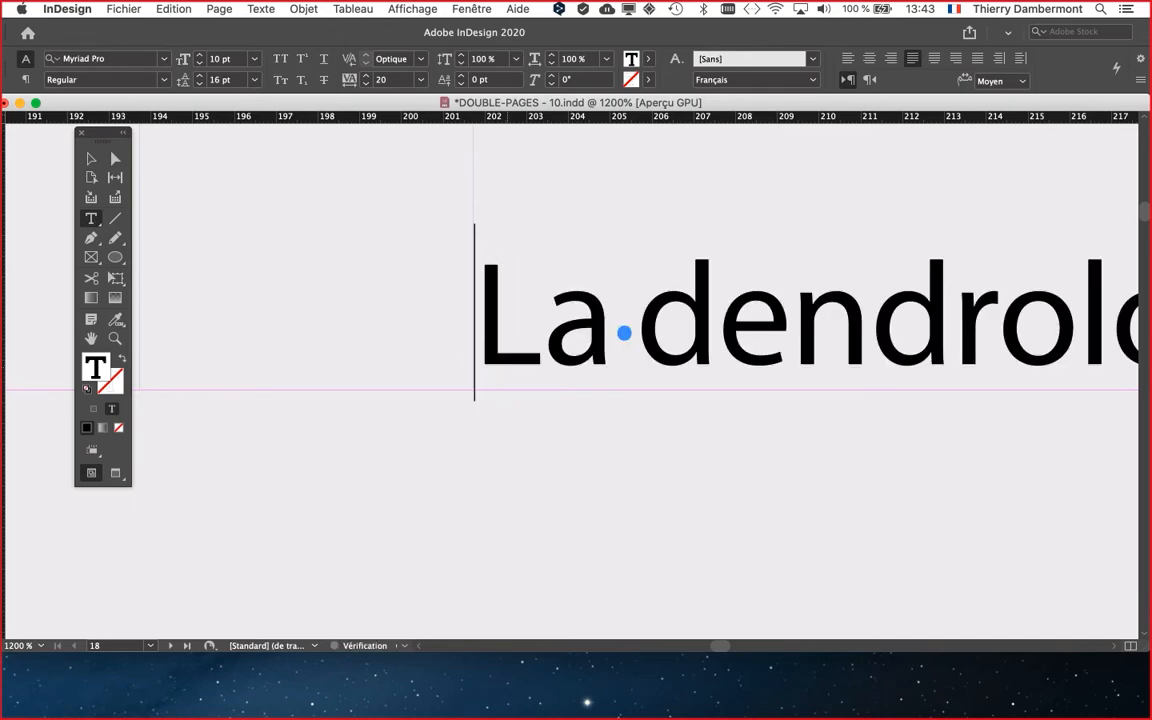
Move the floating tools clear of page 18's first text column and deselect the article's text frame with the Selection tool
scroll(570, 418, down, 2)
scroll(570, 418, down, 3)
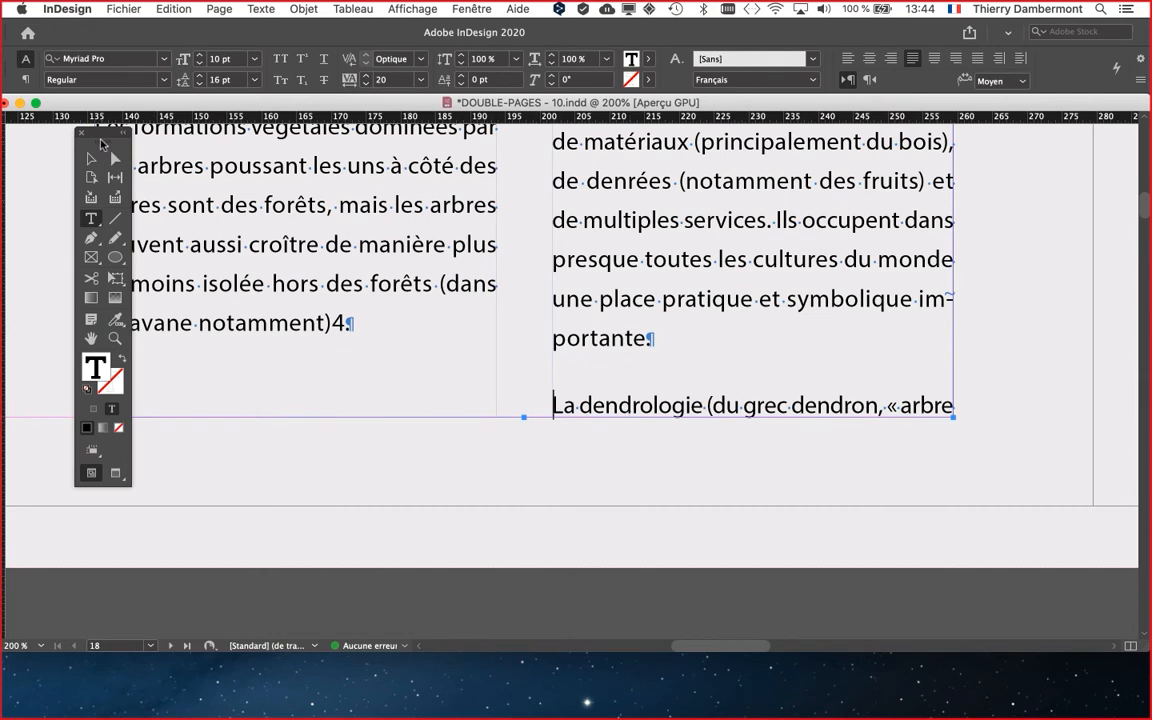
drag(100, 136, 59, 167)
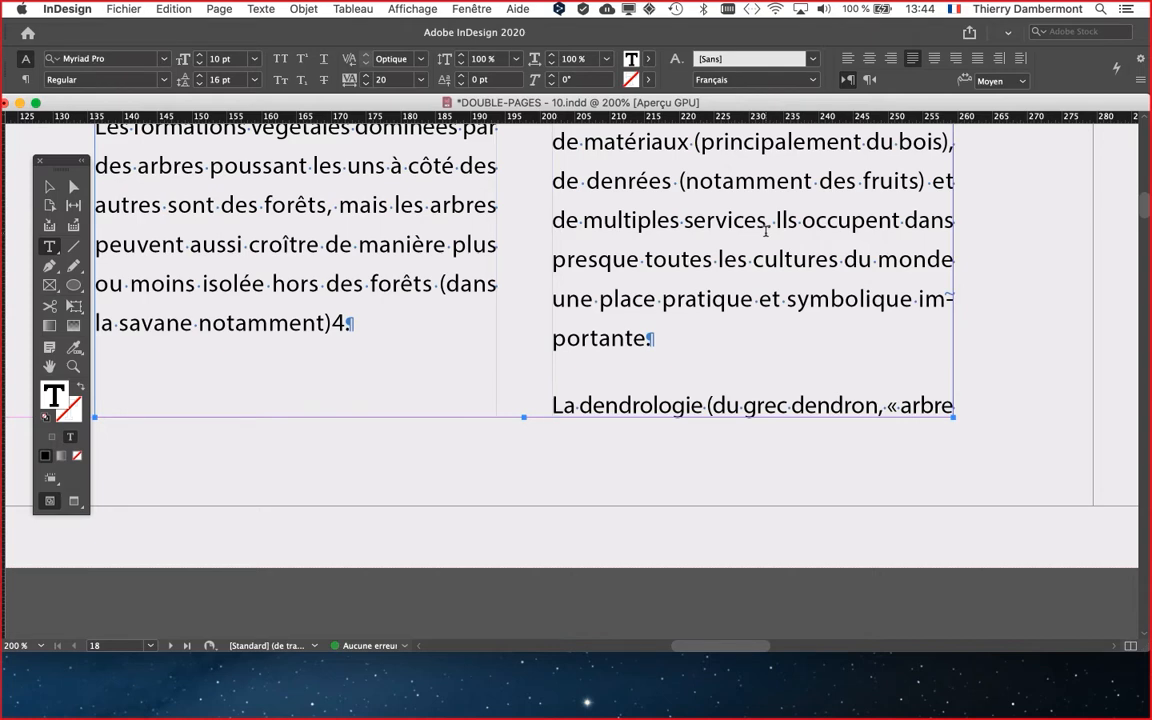
scroll(814, 300, down, 2)
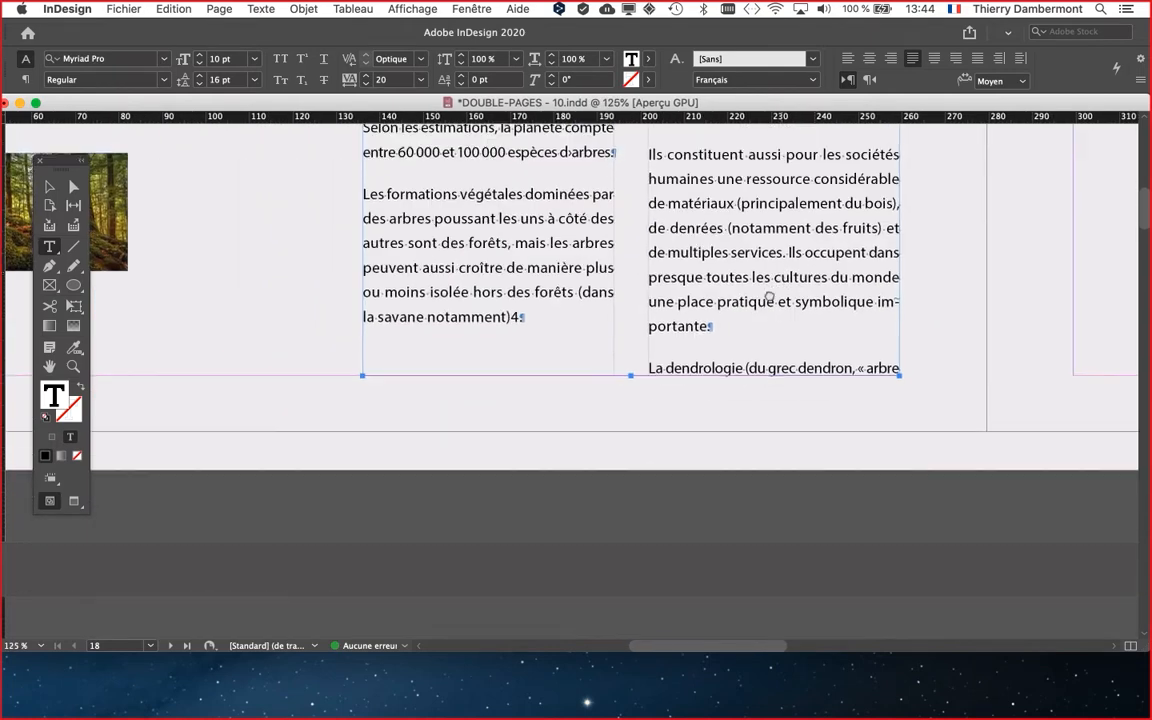
drag(769, 296, 440, 302)
scroll(440, 298, up, 1)
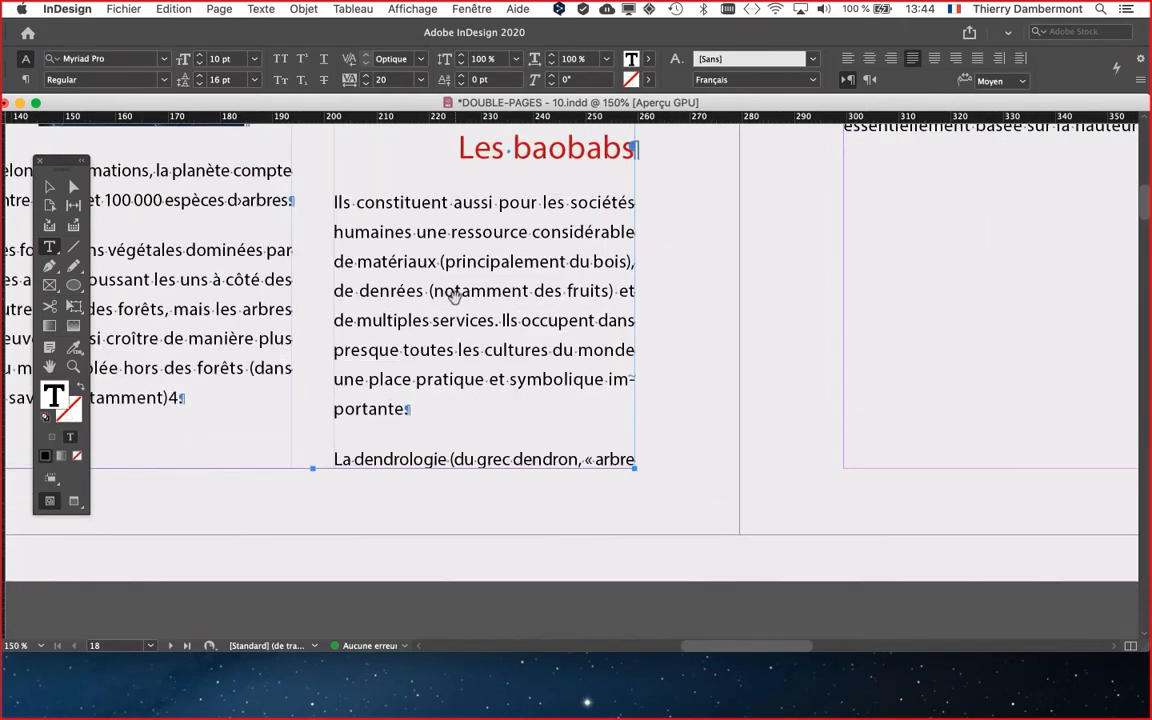
scroll(453, 296, up, 1)
scroll(452, 314, right, 1)
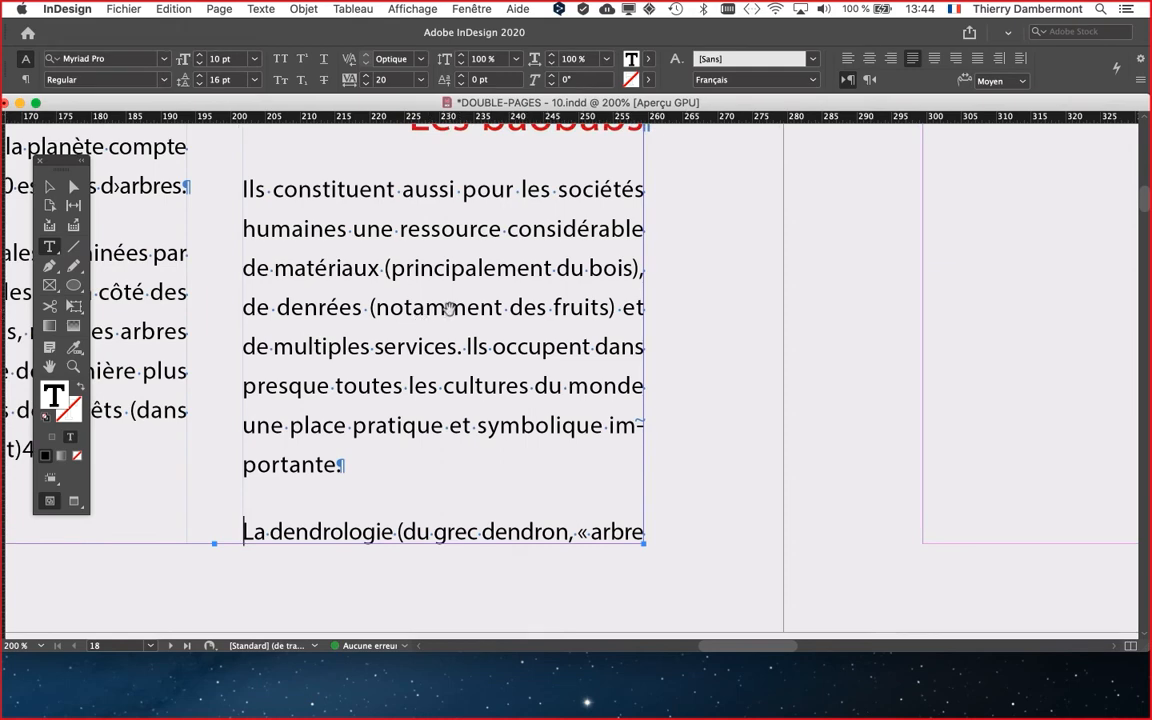
click(49, 186)
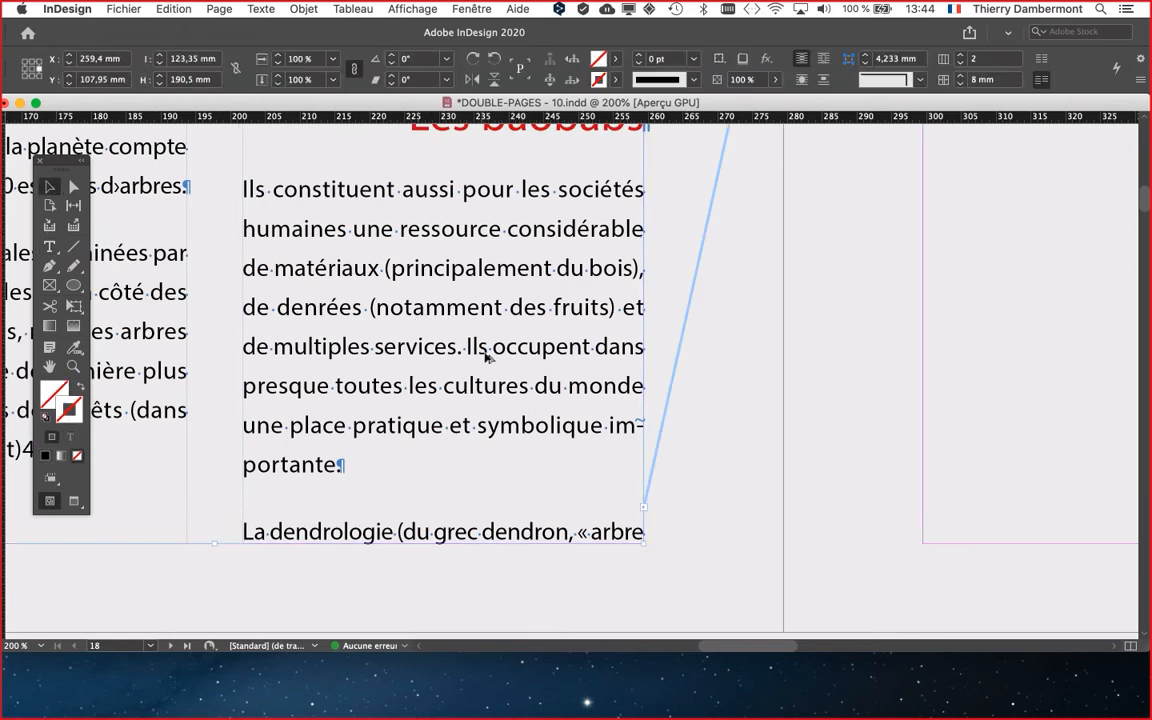
scroll(485, 350, down, 3)
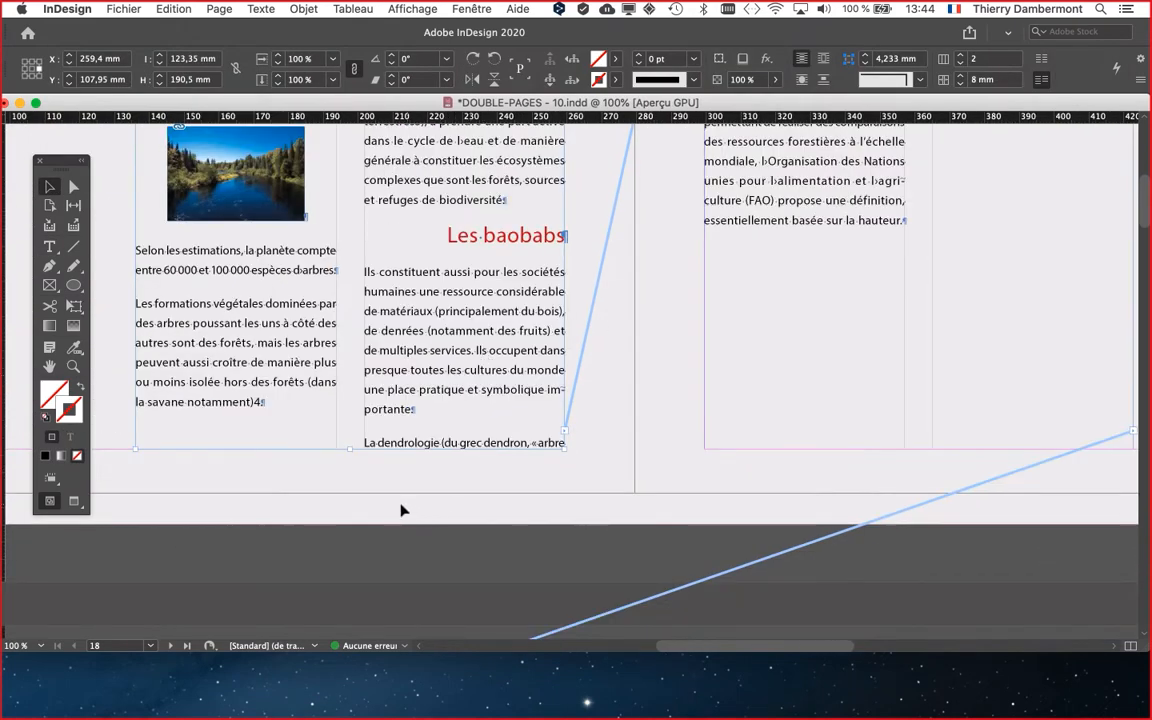
click(402, 512)
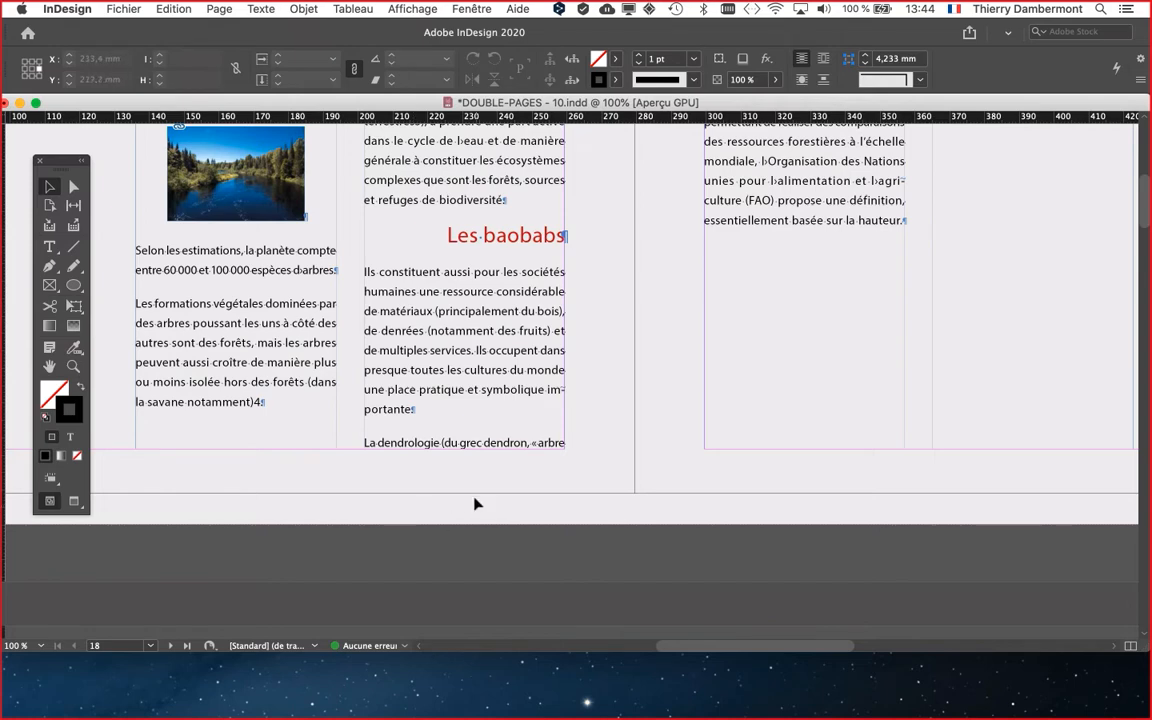
Select the article's text frame on page 18 and display the paragraph styles list over page 19's empty area
scroll(420, 510, up, 10)
scroll(476, 503, up, 2)
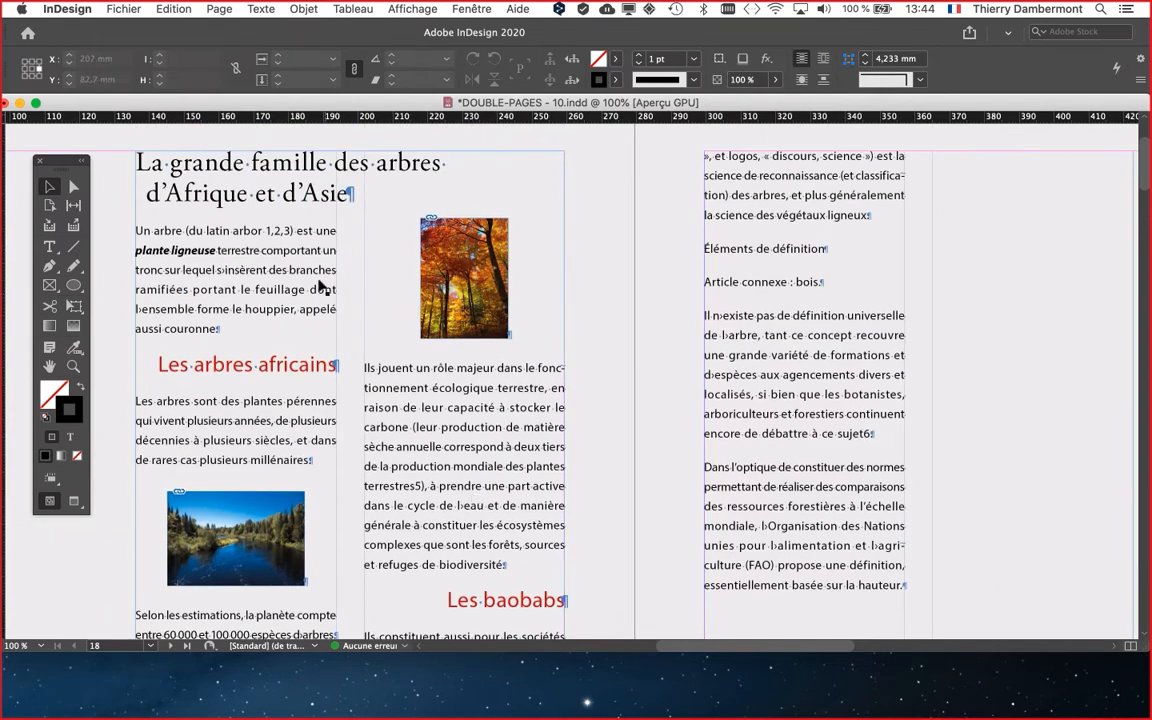
click(257, 232)
click(275, 7)
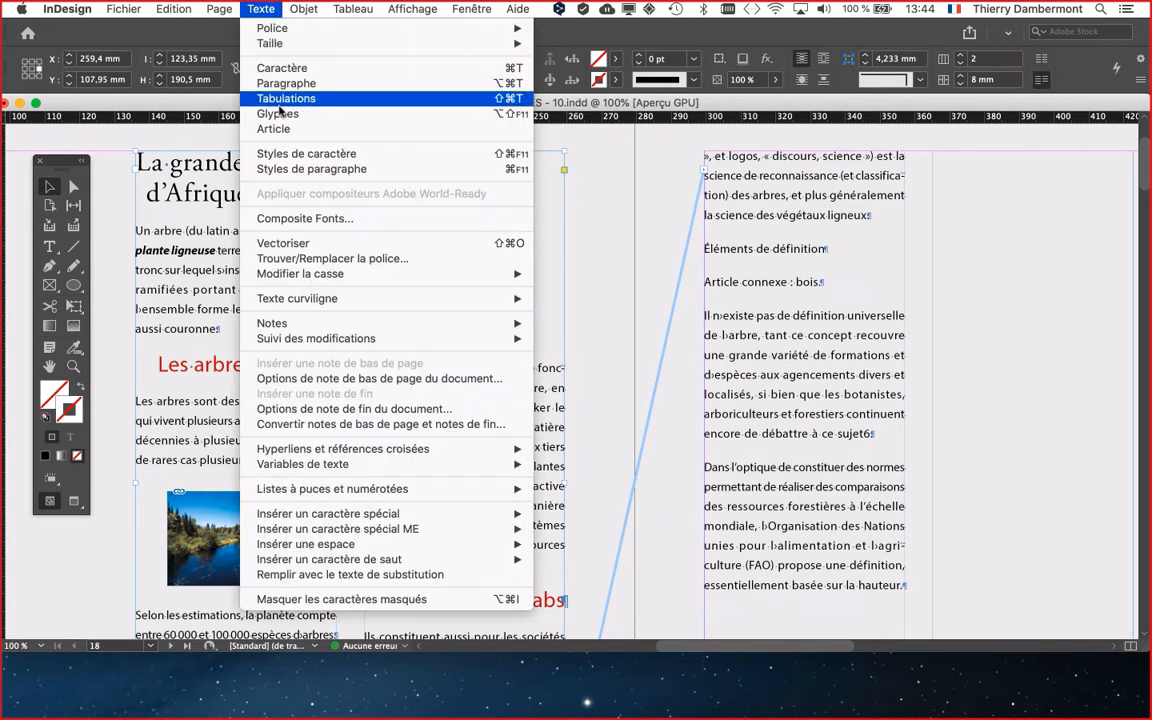
click(290, 165)
drag(784, 181, 651, 188)
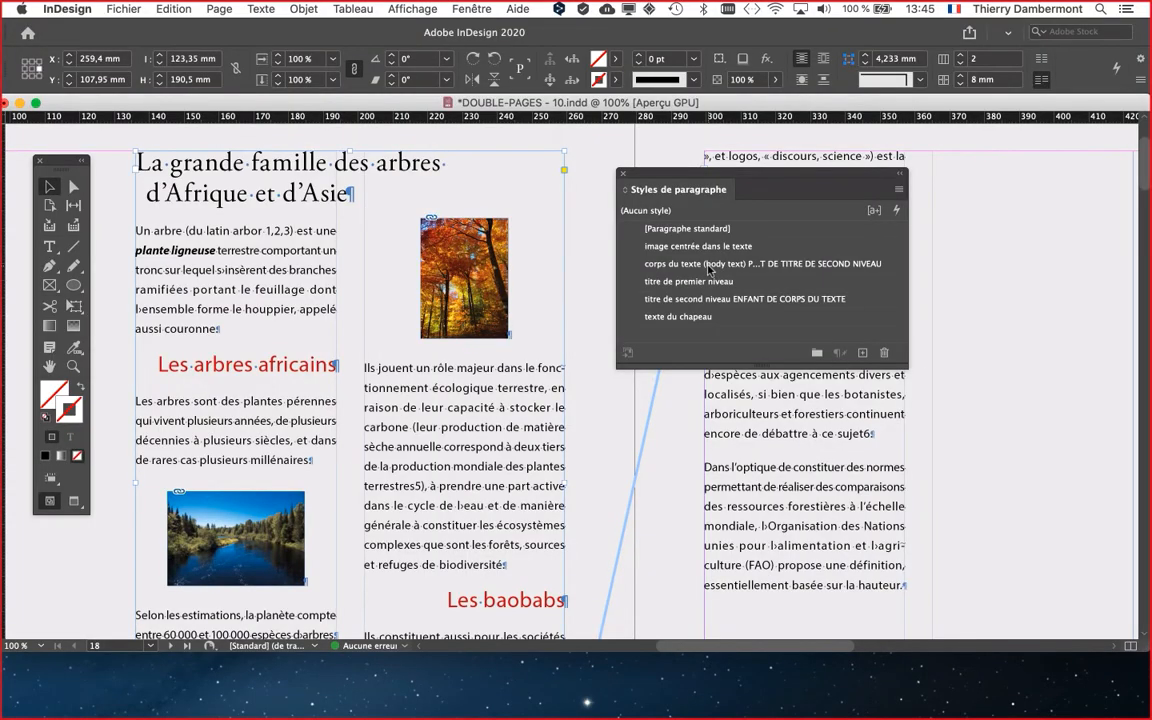
View the general options of the "corps du texte (body text)" paragraph style, confirm them without editing, and deselect the text frame
double_click(708, 265)
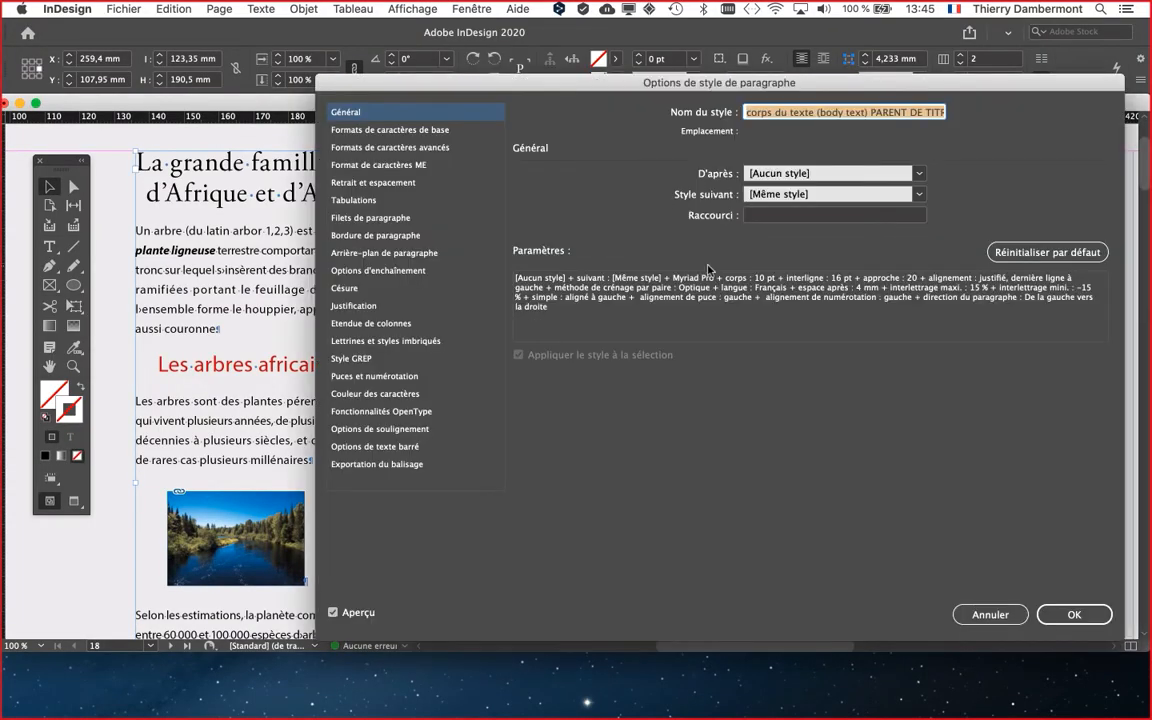
drag(425, 87, 453, 71)
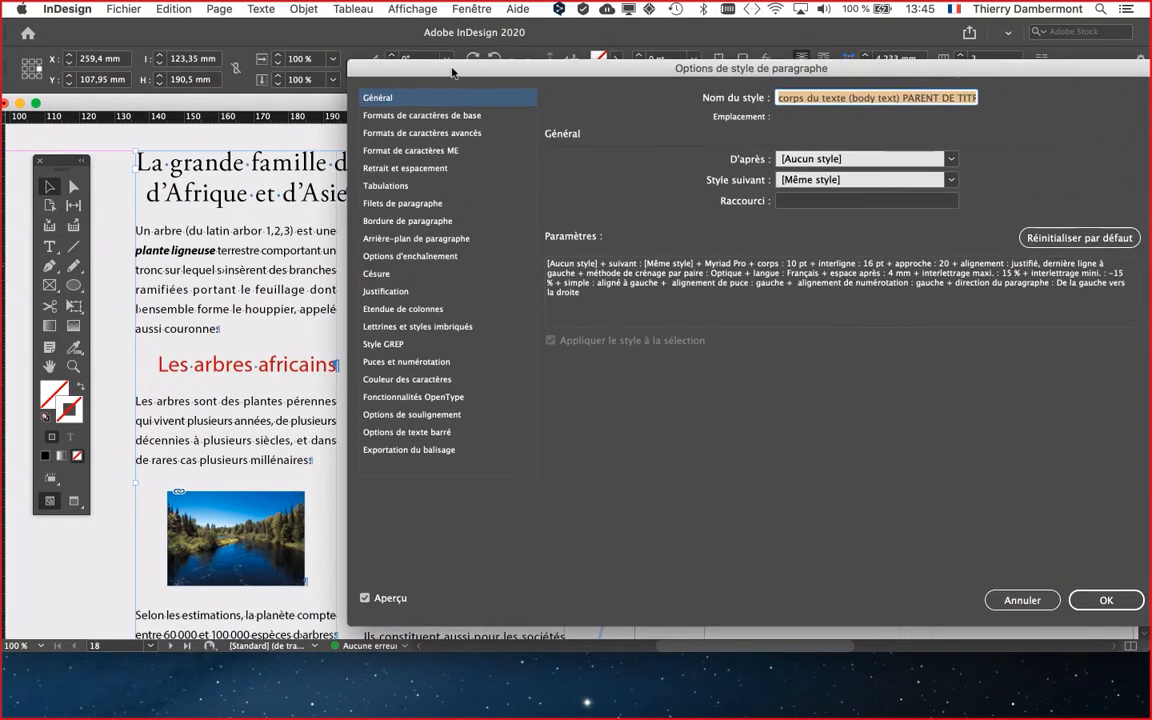
click(1105, 600)
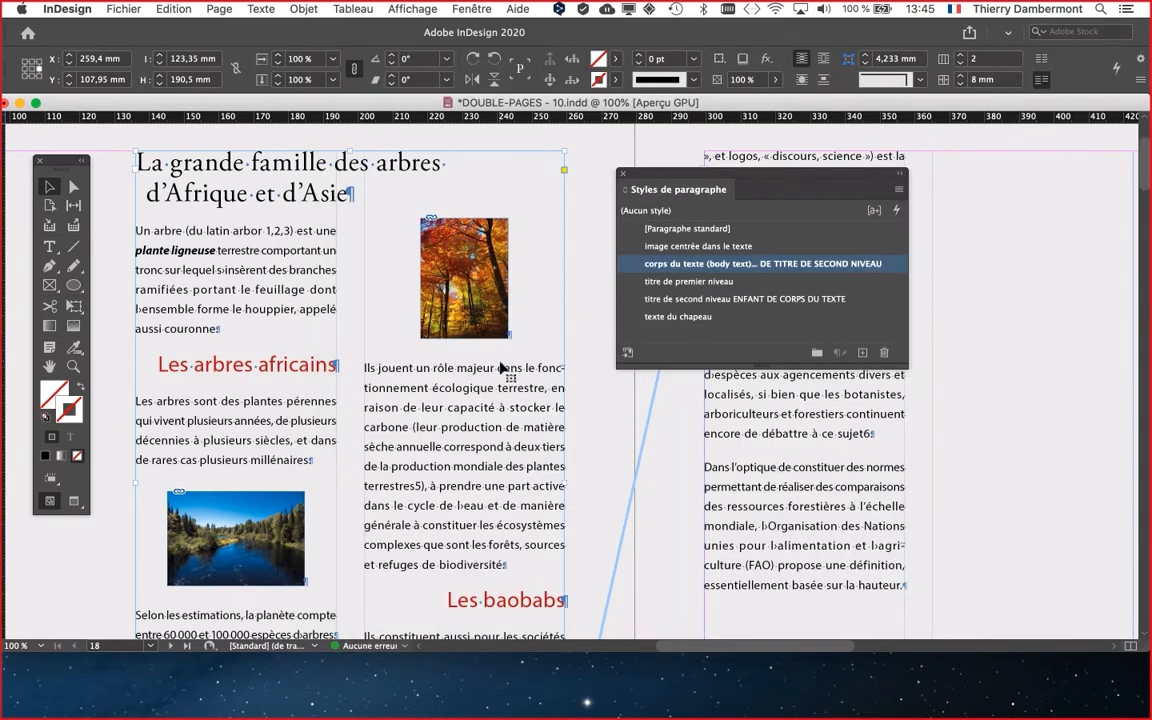
click(565, 313)
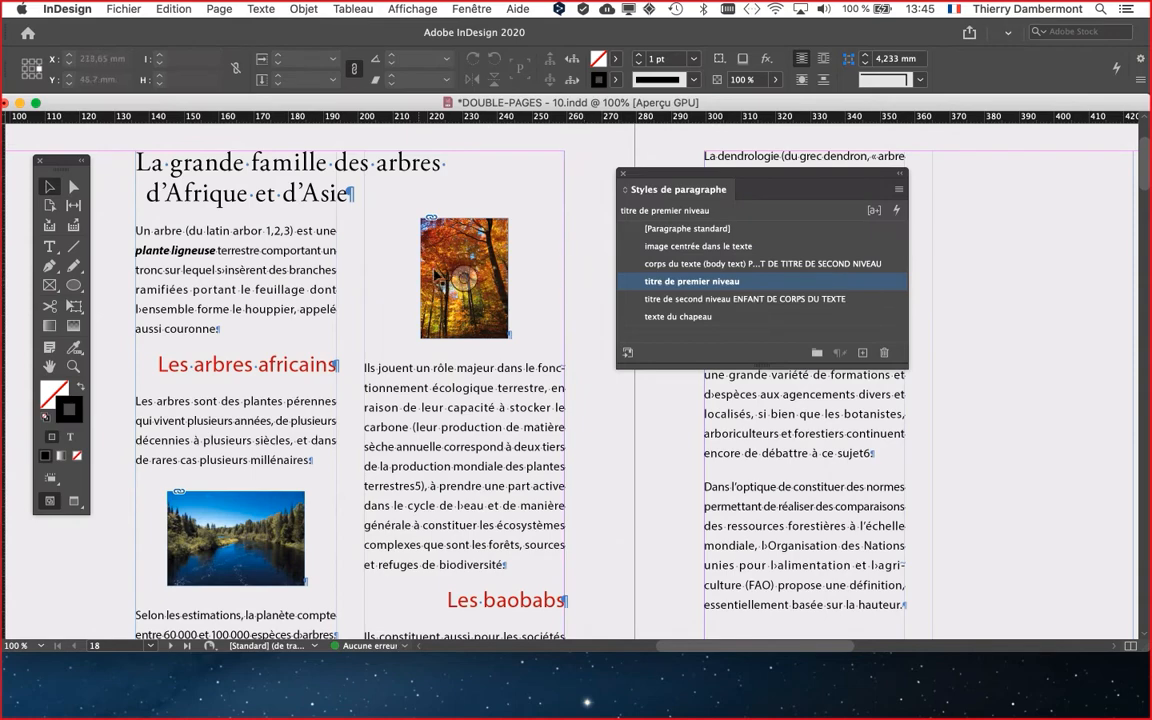
Move the paragraph styles list clear of the text and open the justification settings of the "corps du texte (body text)" style
scroll(440, 272, up, 2)
scroll(440, 272, down, 3)
scroll(380, 301, down, 1)
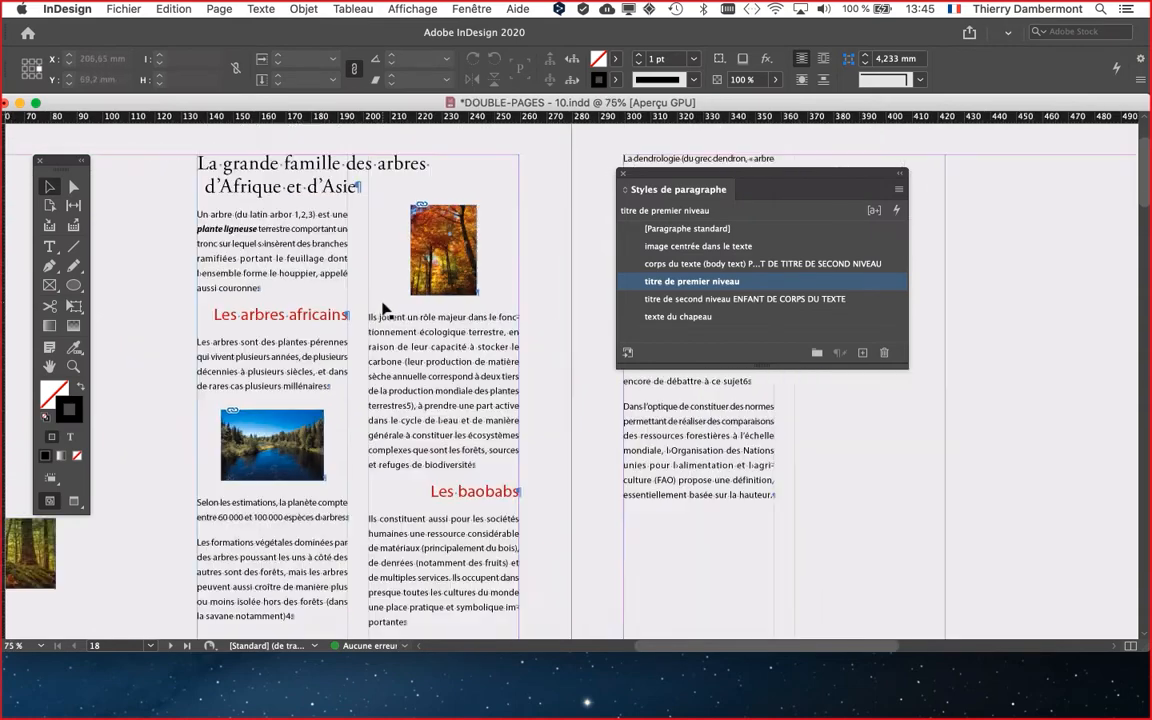
scroll(280, 248, up, 2)
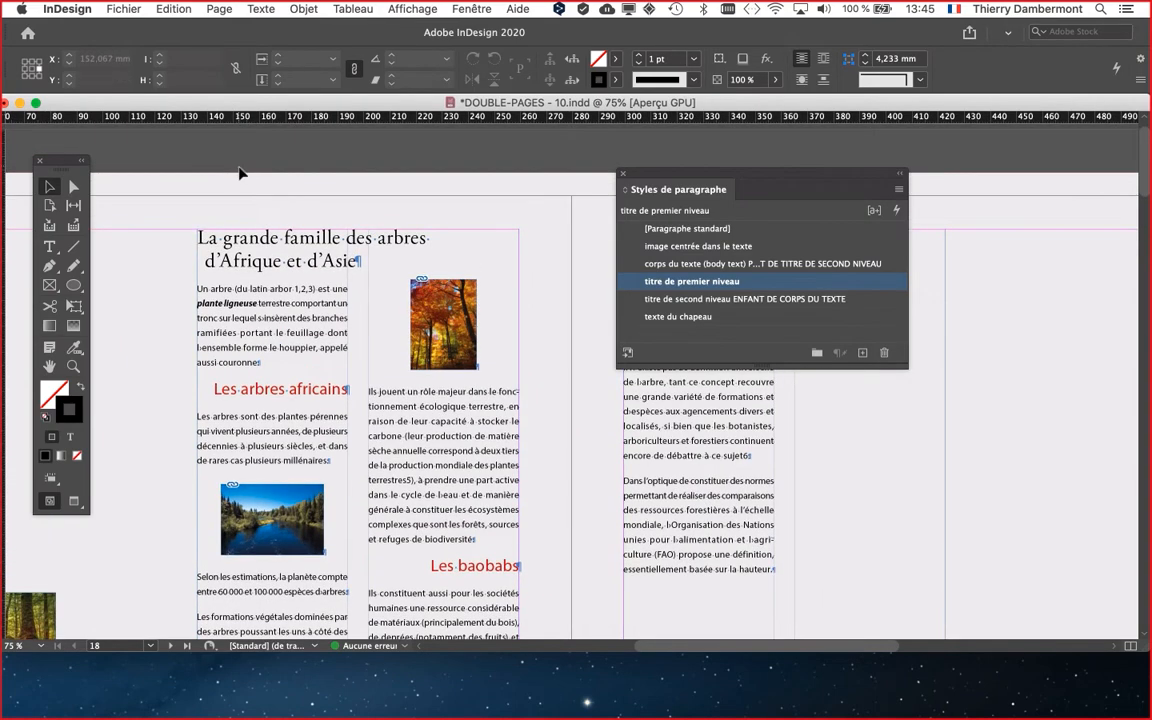
scroll(400, 300, down, 2)
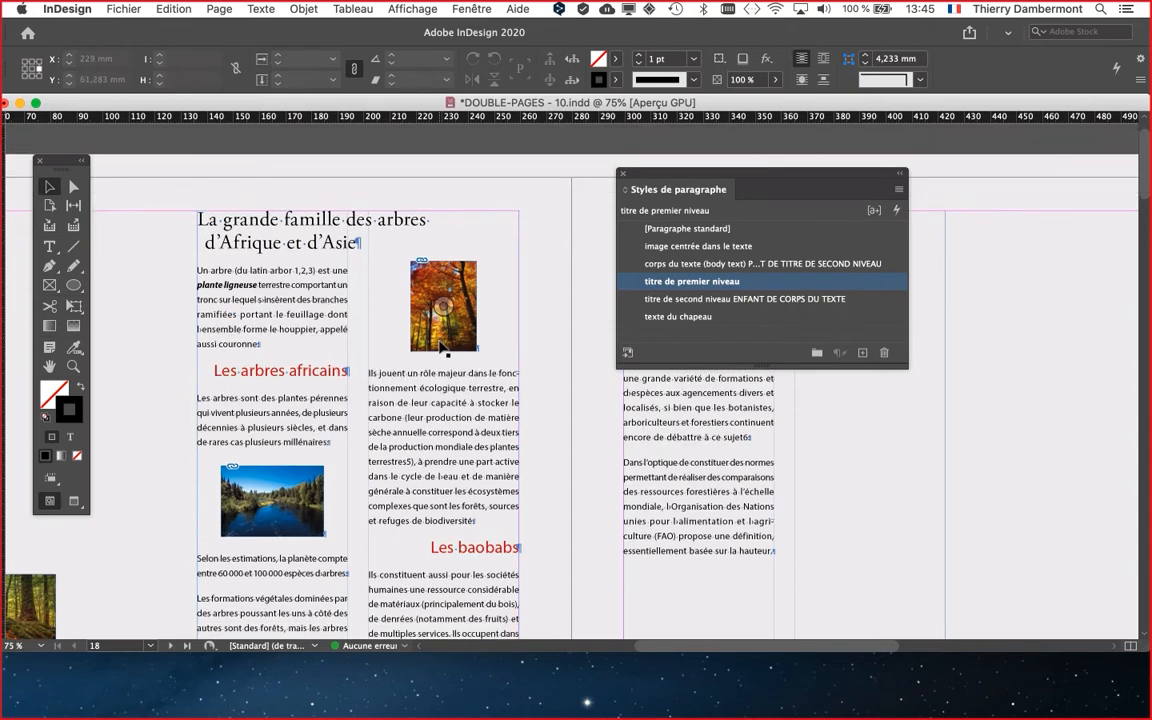
drag(711, 178, 822, 172)
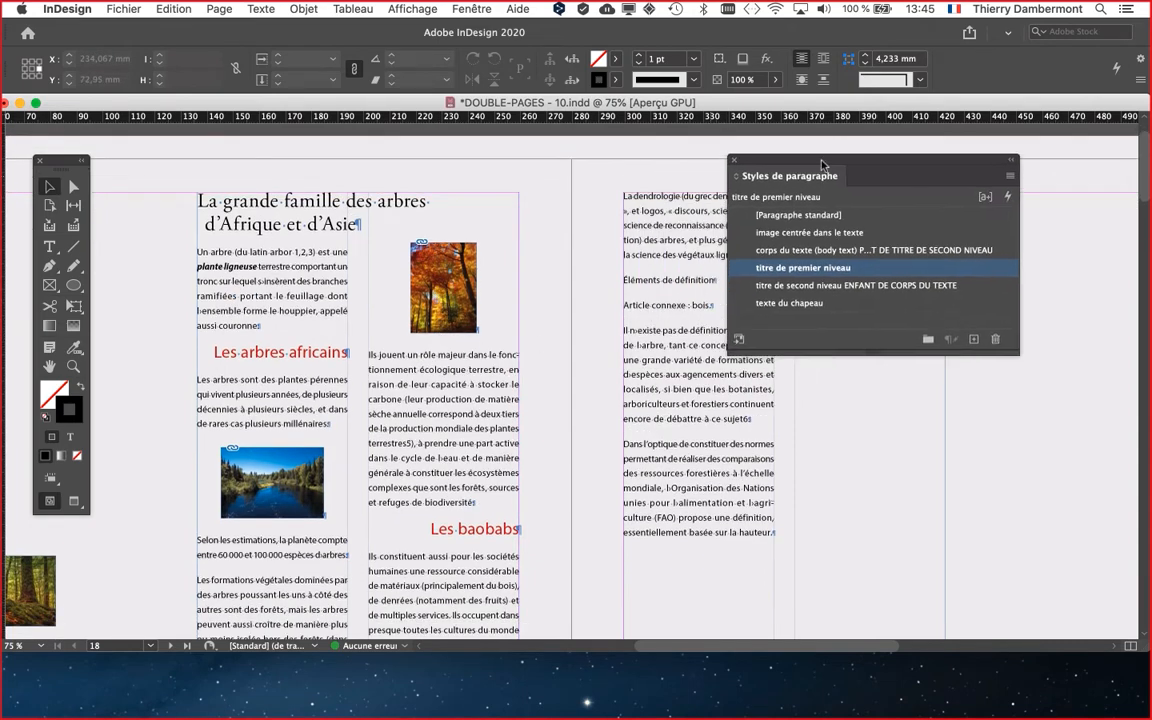
double_click(880, 257)
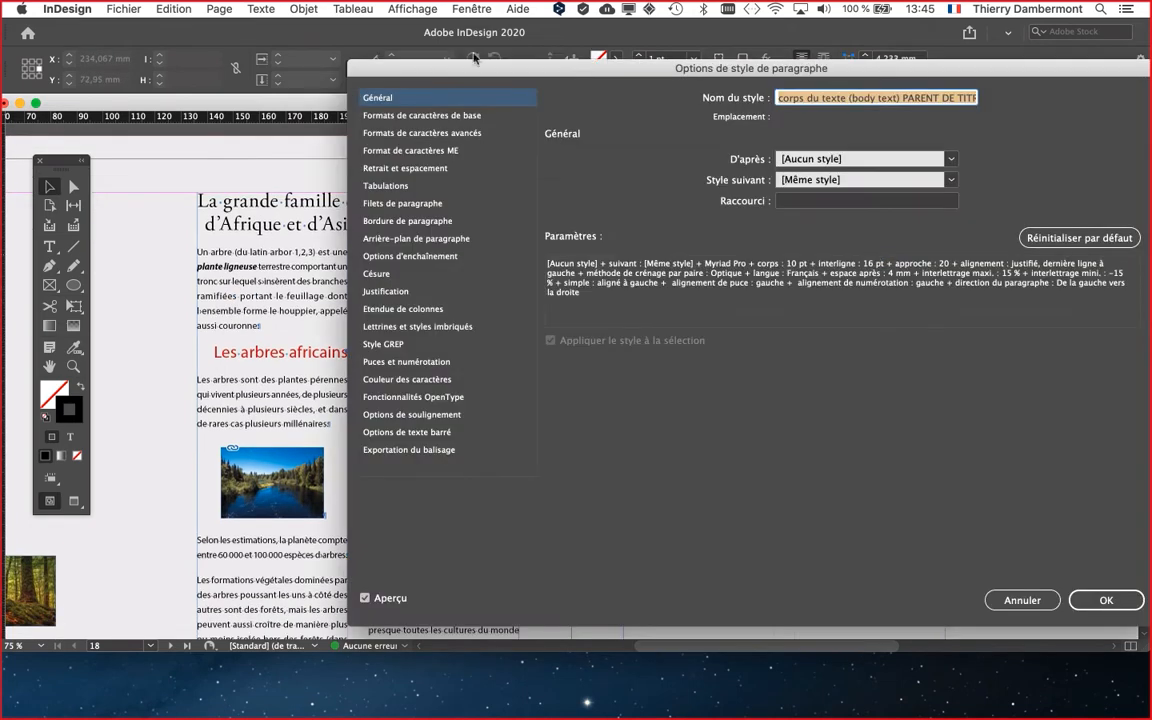
drag(440, 70, 628, 56)
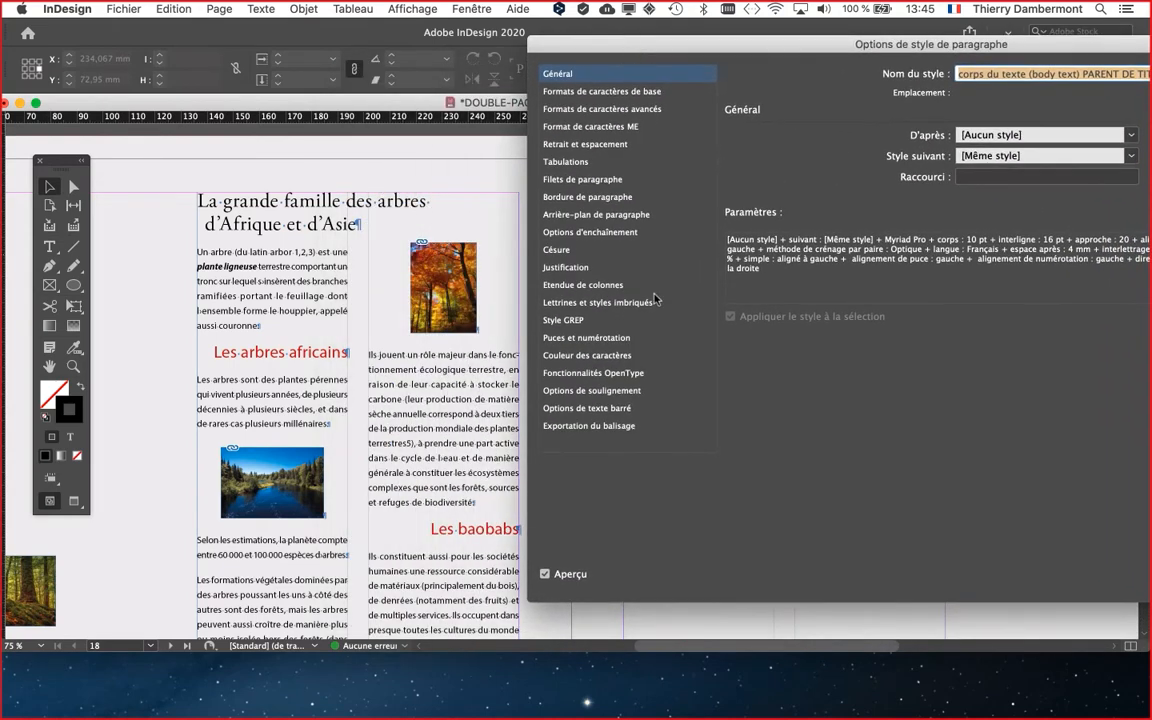
click(601, 269)
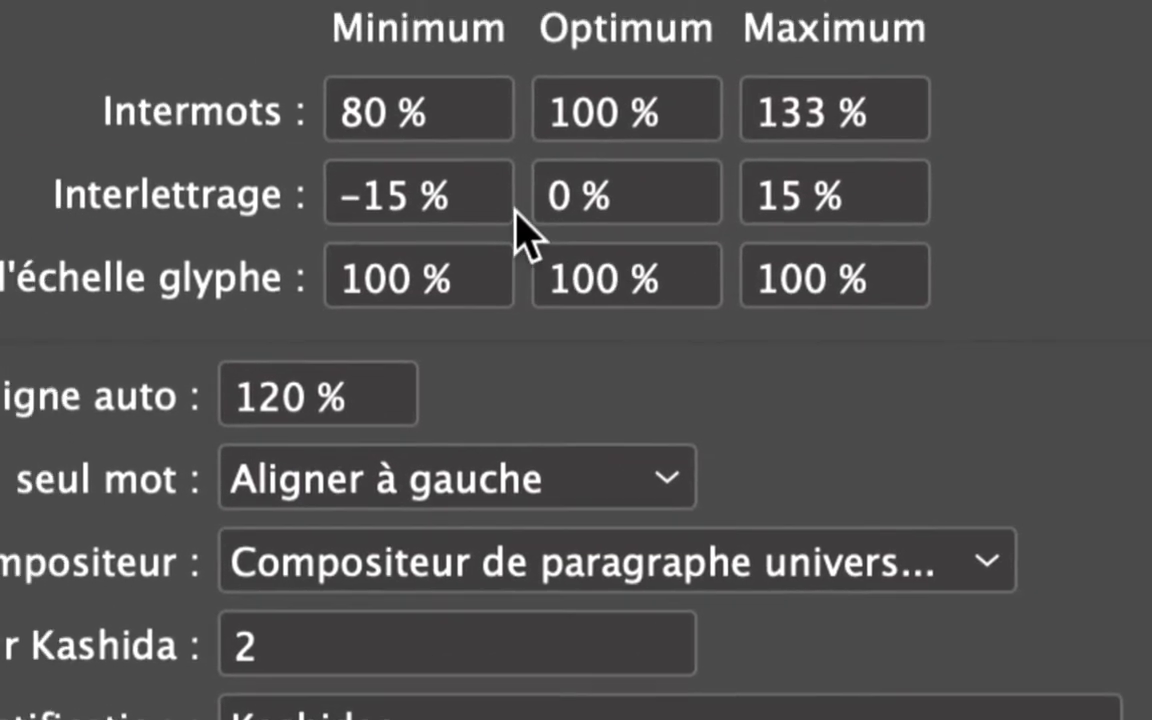
Check the minimum and maximum letter spacing and the auto leading in the justification settings, and confirm the style options without editing
drag(926, 441, 817, 441)
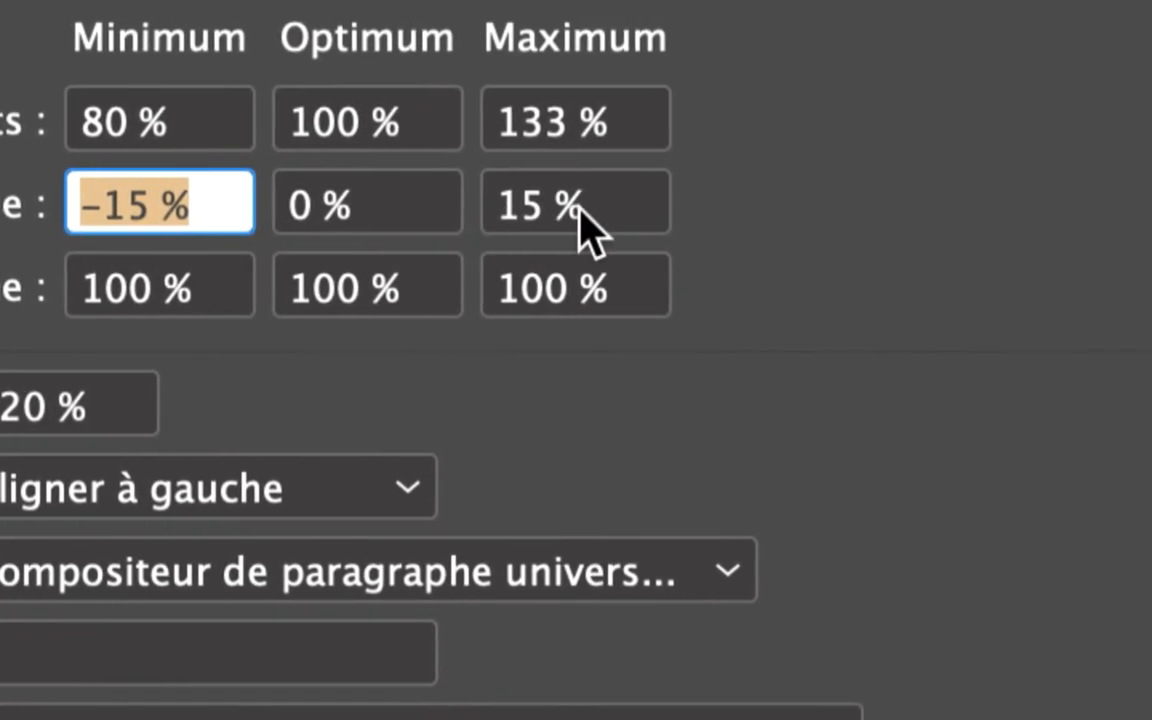
drag(662, 205, 574, 207)
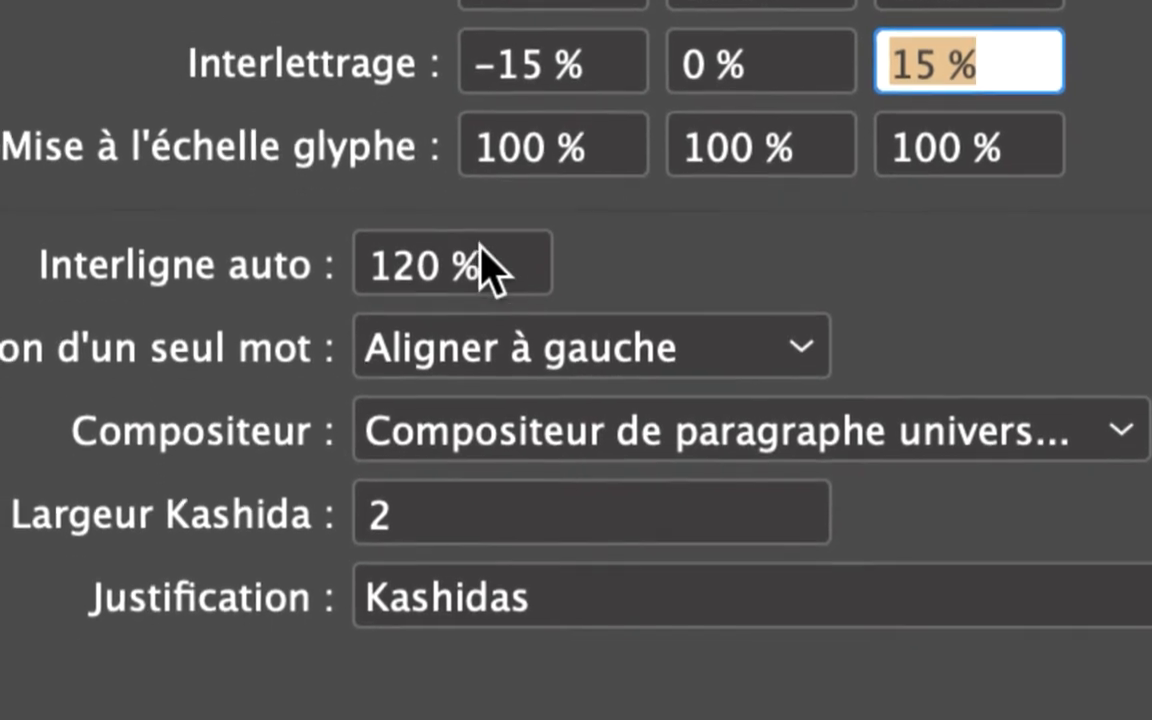
drag(478, 318, 380, 325)
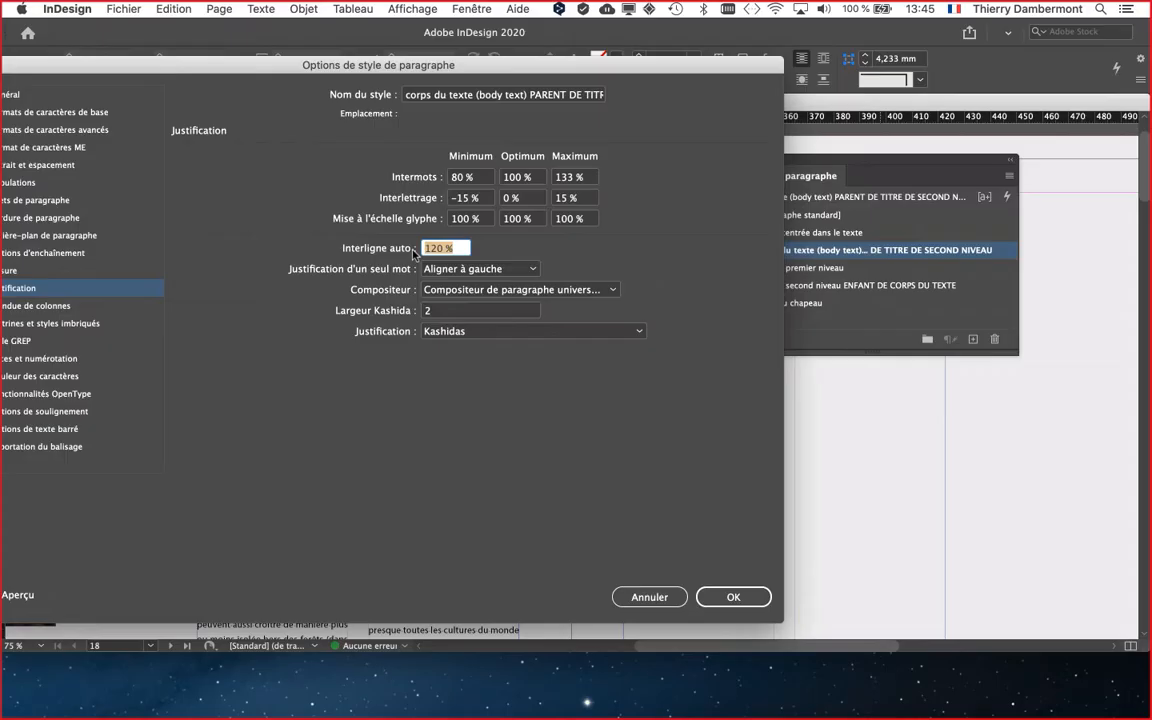
click(712, 597)
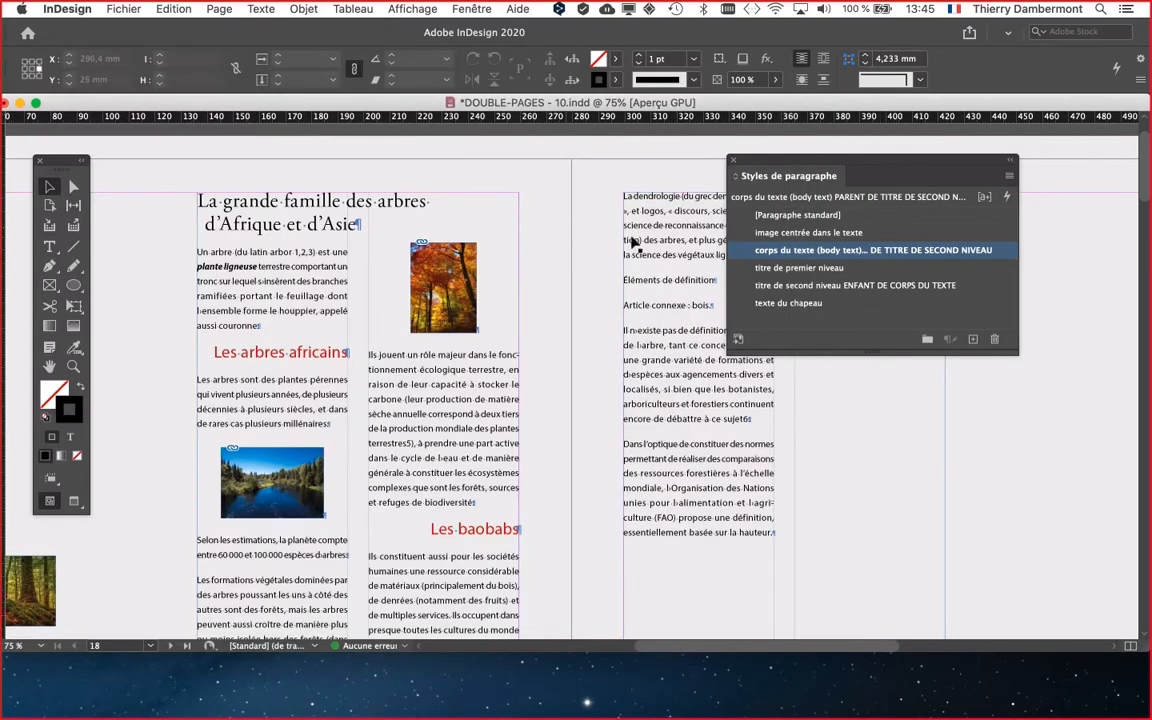
Examine the basic character formats of the "corps du texte (body text)" style and close its options without editing
drag(789, 163, 806, 163)
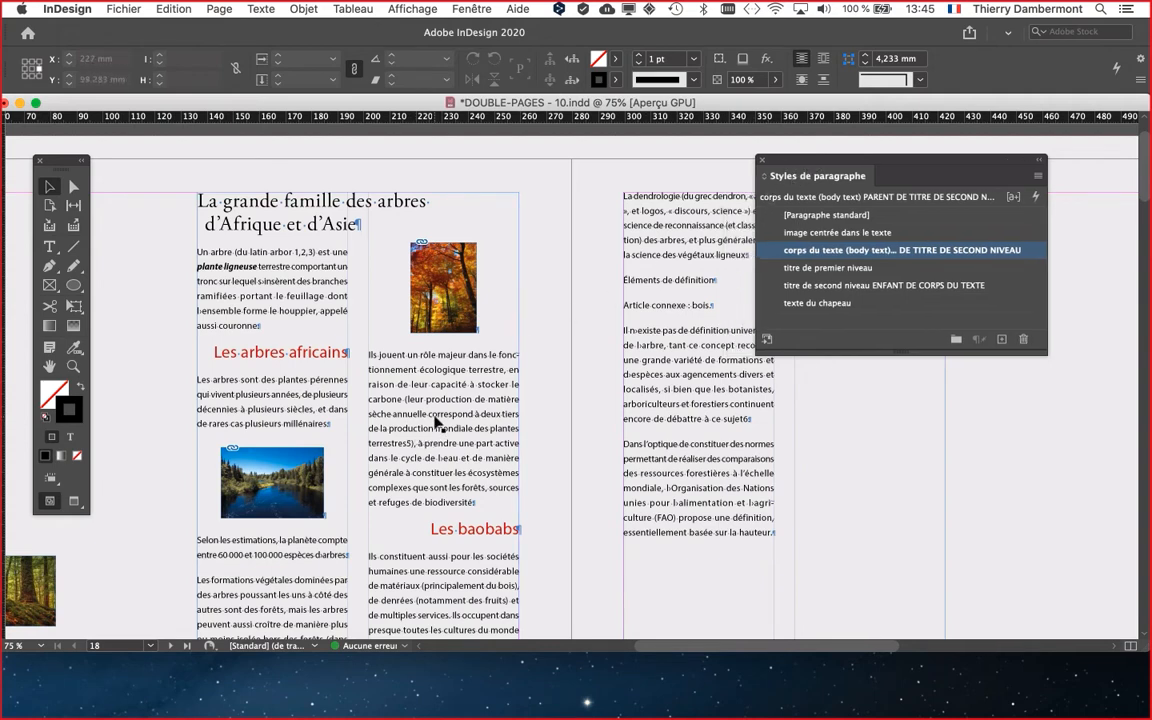
double_click(1030, 253)
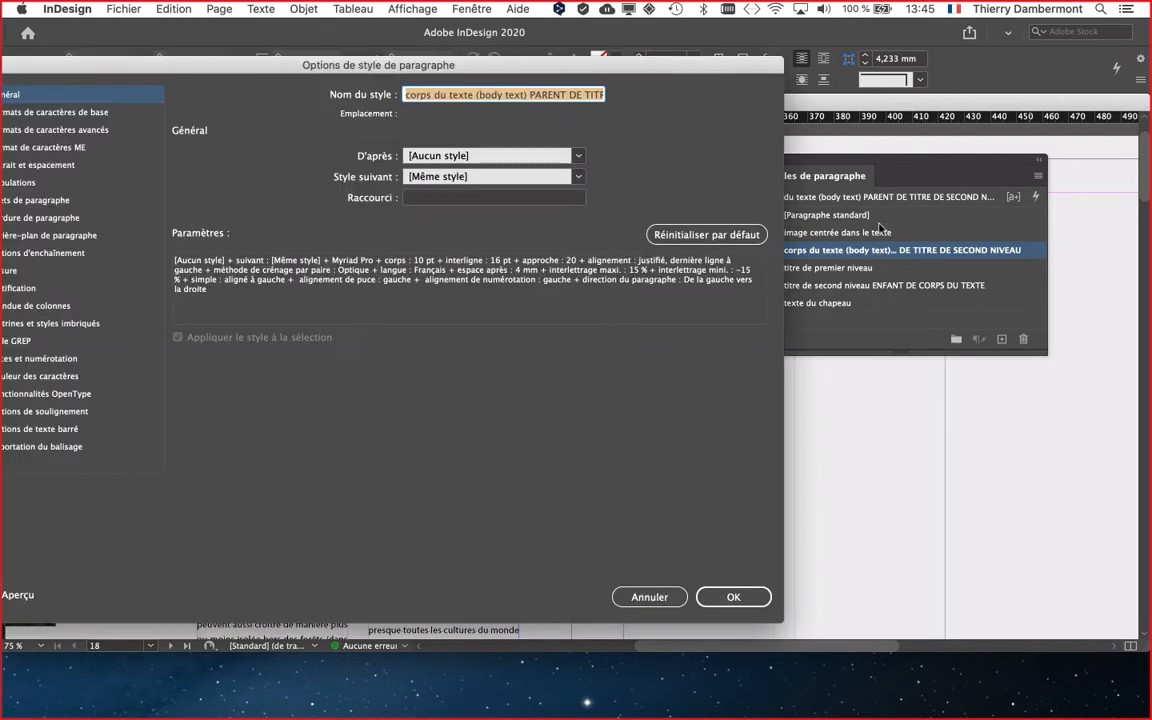
drag(282, 79, 737, 97)
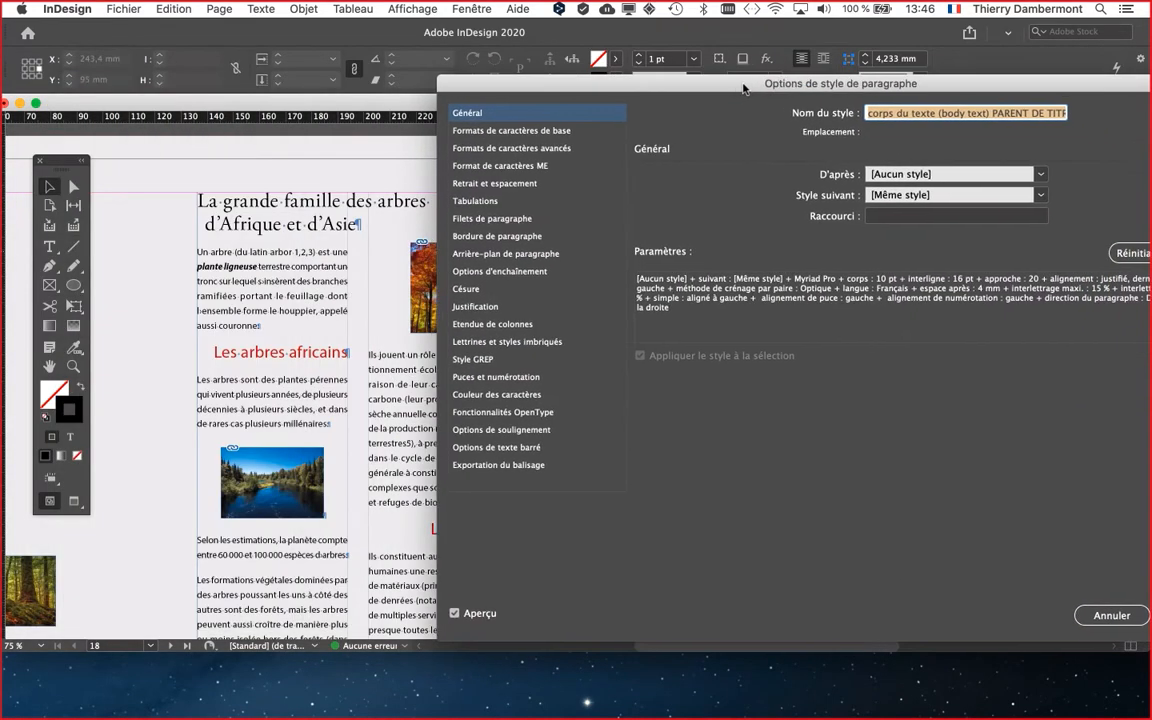
click(532, 137)
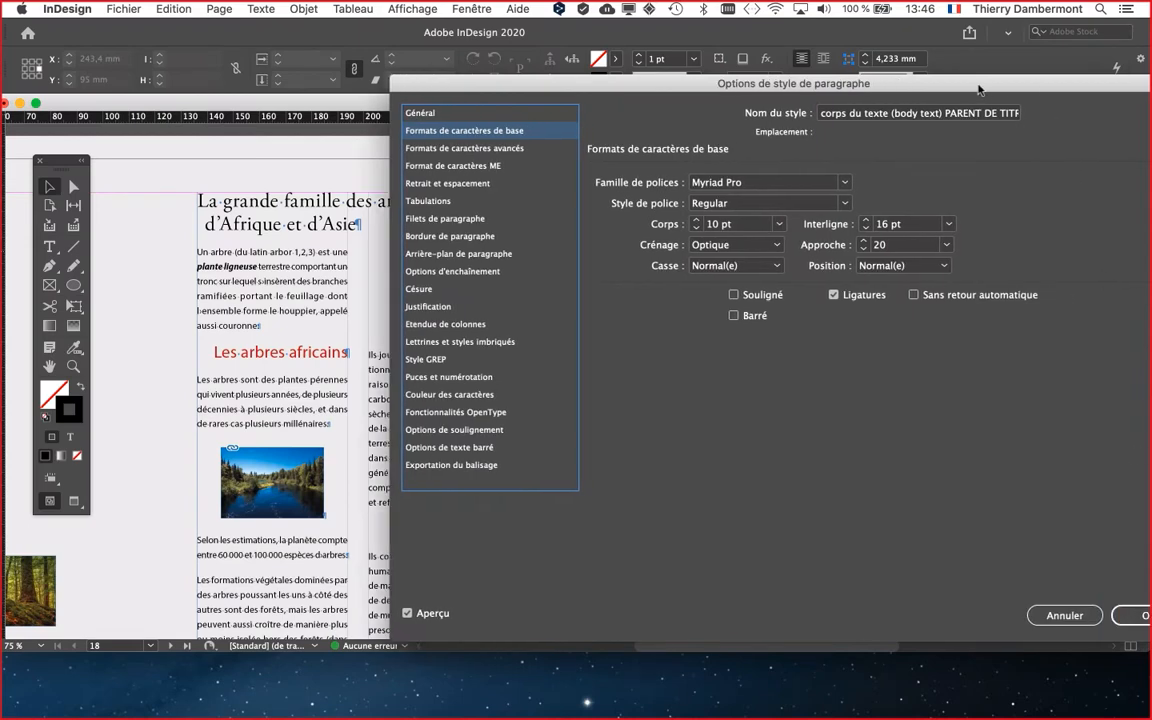
click(985, 610)
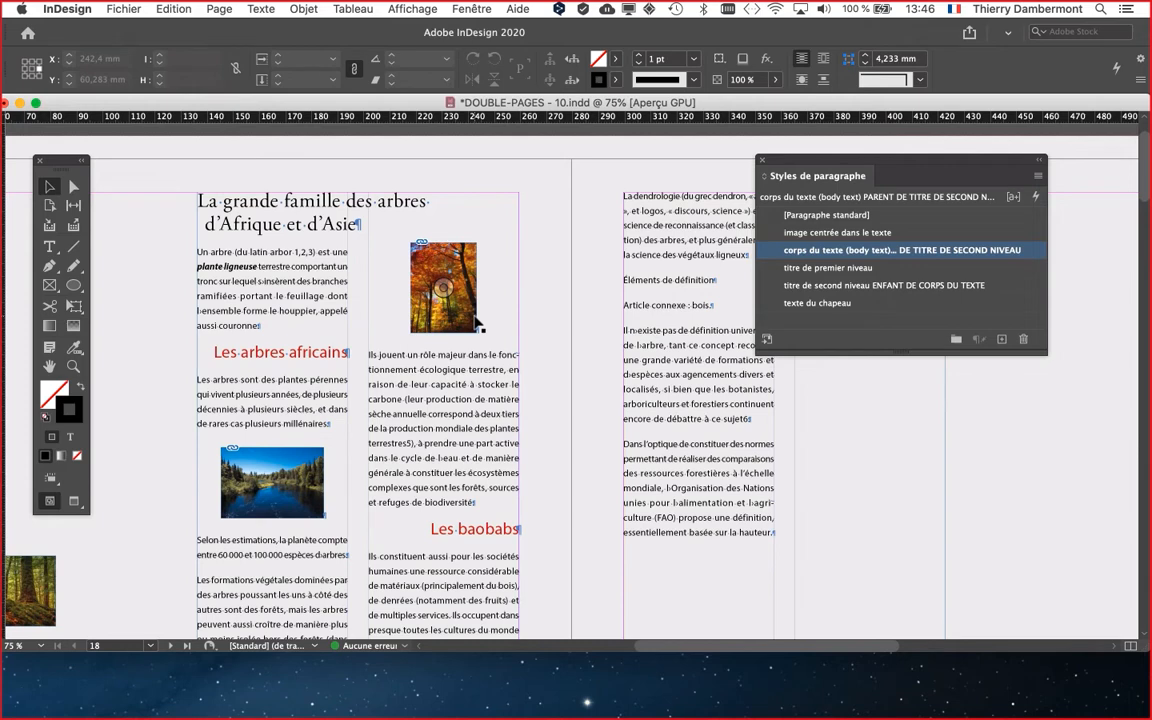
Scale up the river photo in page 18's first column with the Free Transform tool to about 60.6 × 41.7 mm
scroll(532, 378, down, 3)
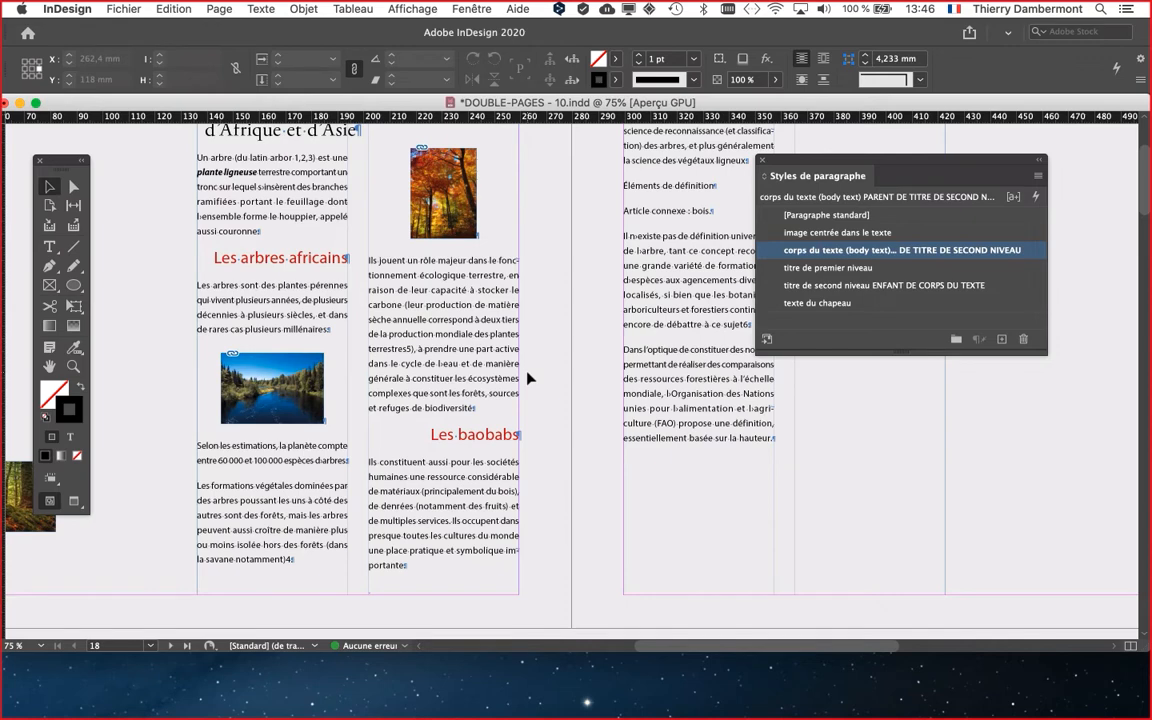
scroll(530, 385, up, 3)
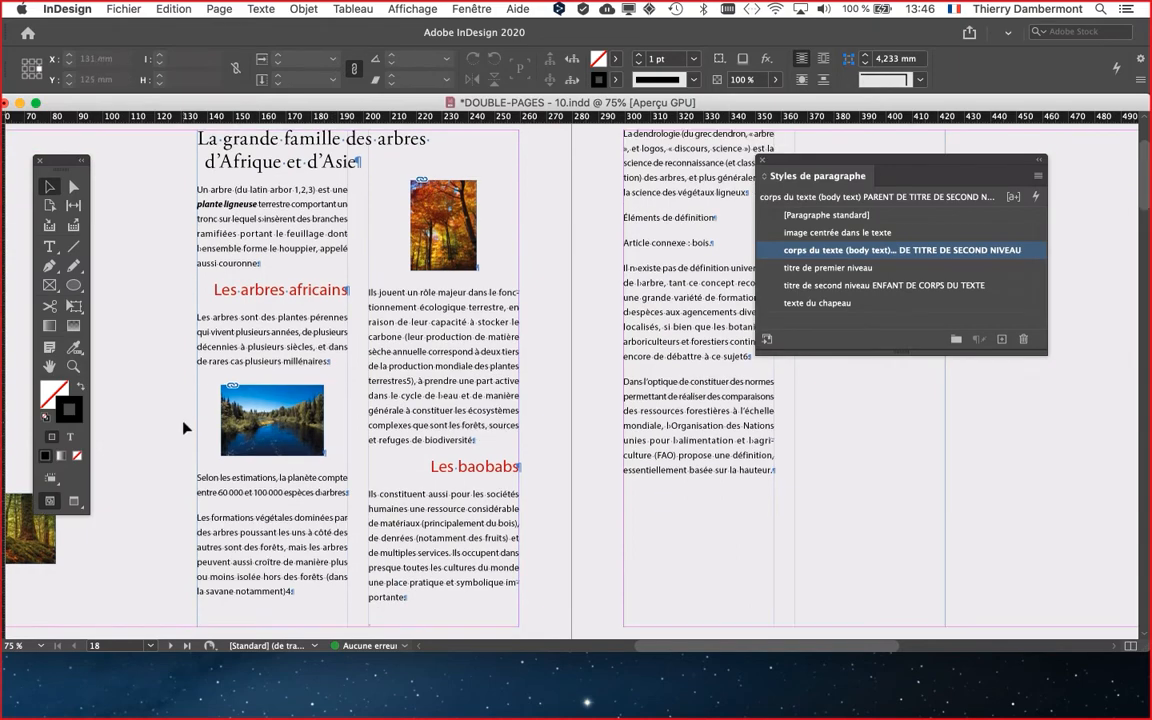
scroll(190, 427, up, 4)
click(294, 348)
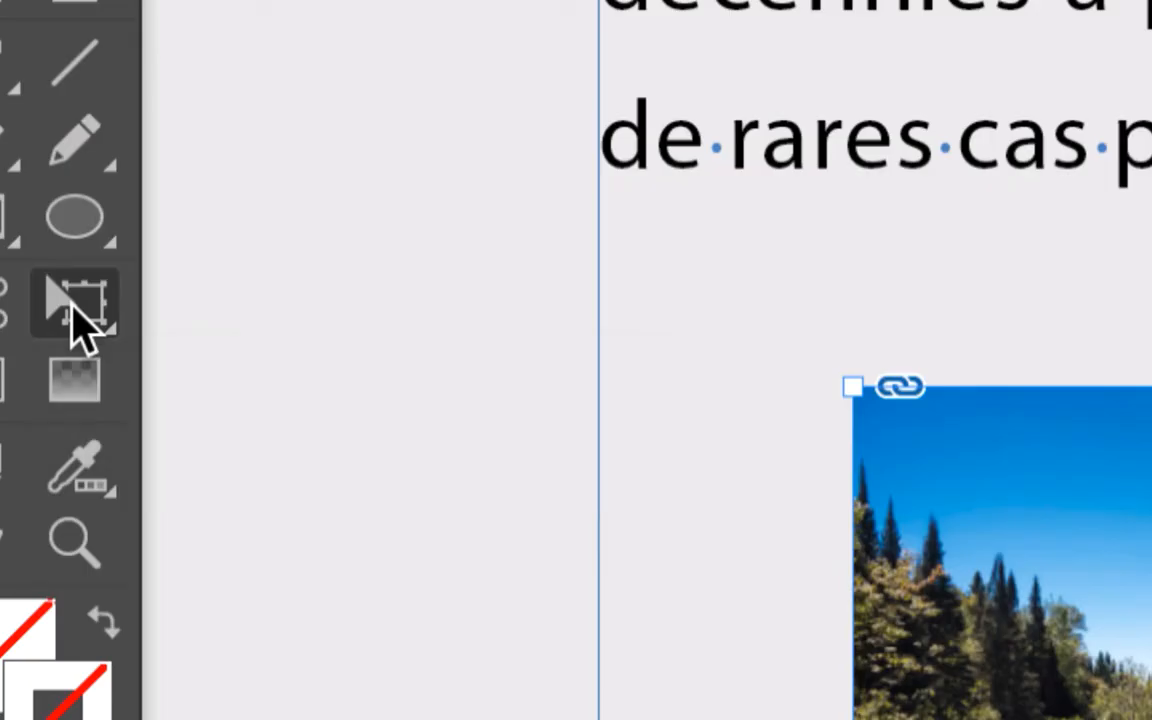
click(75, 308)
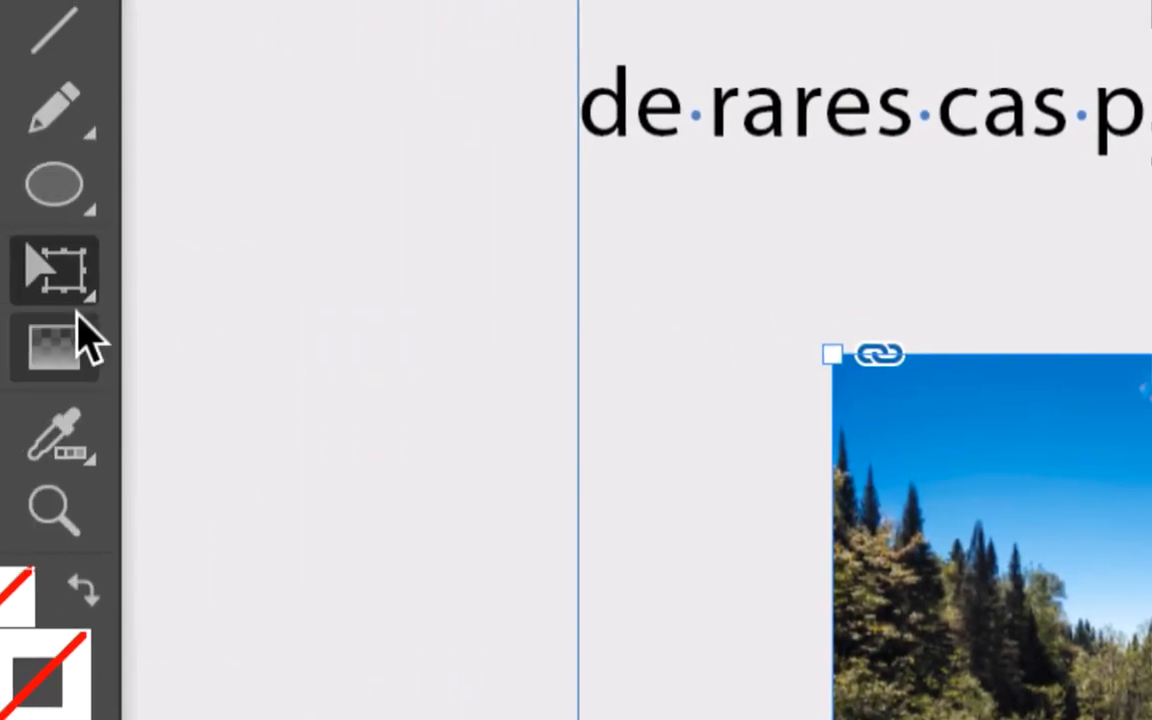
click(48, 281)
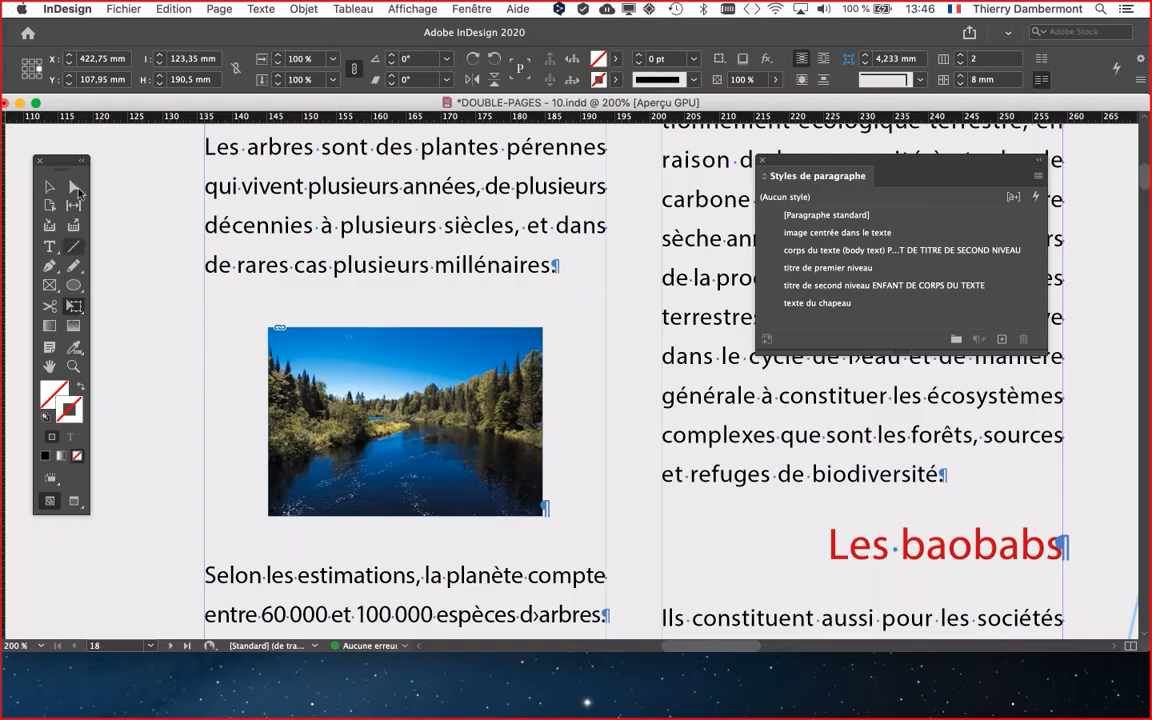
click(49, 187)
click(302, 363)
key(e)
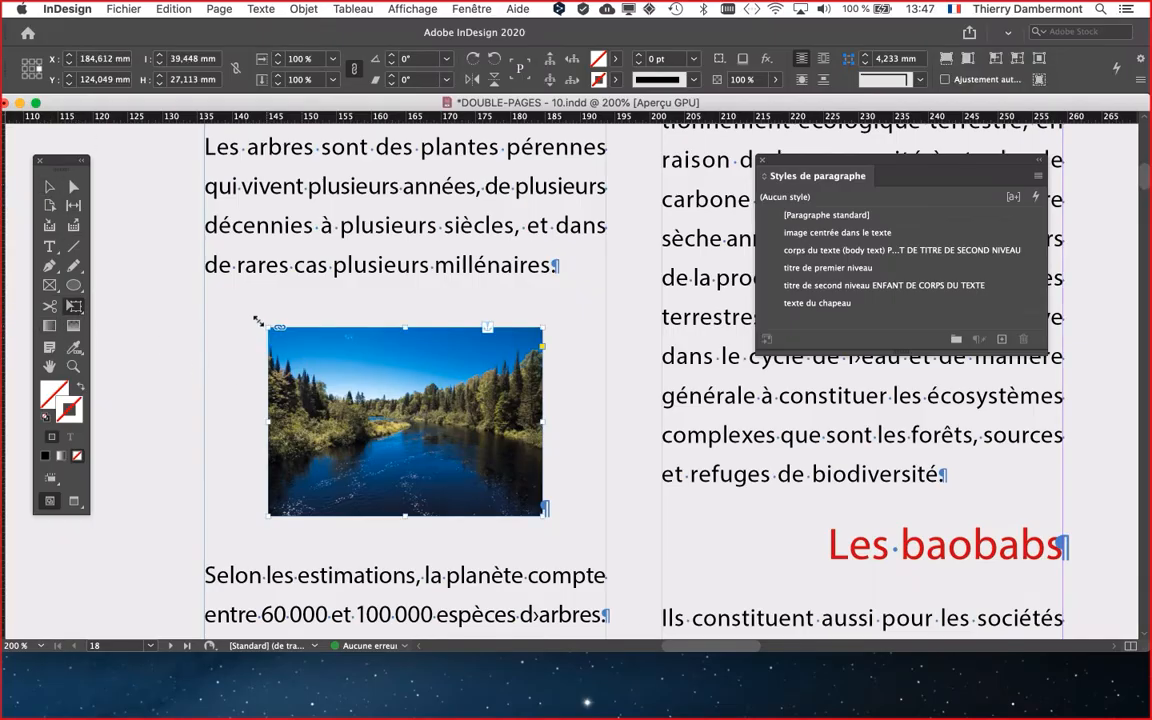
drag(258, 321, 58, 320)
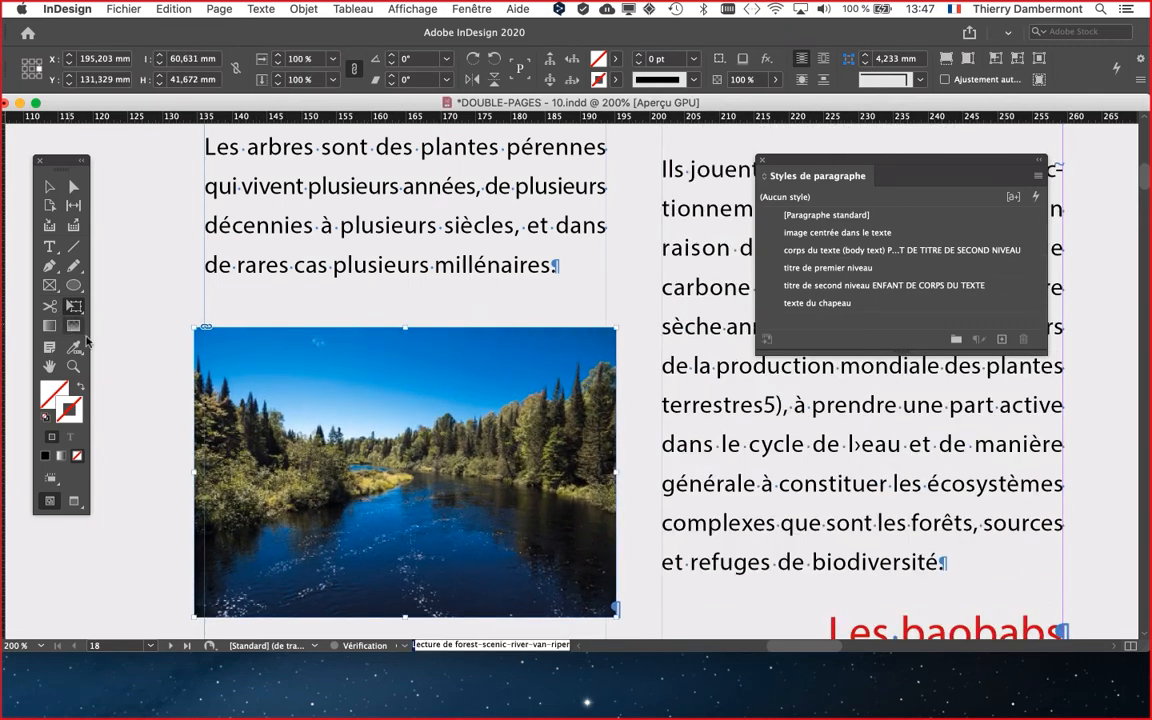
Move the paragraph styles list aside and scale up the autumn forest photo with the Free Transform tool to about 61.4 × 84.2 mm
scroll(395, 440, down, 2)
scroll(629, 549, down, 1)
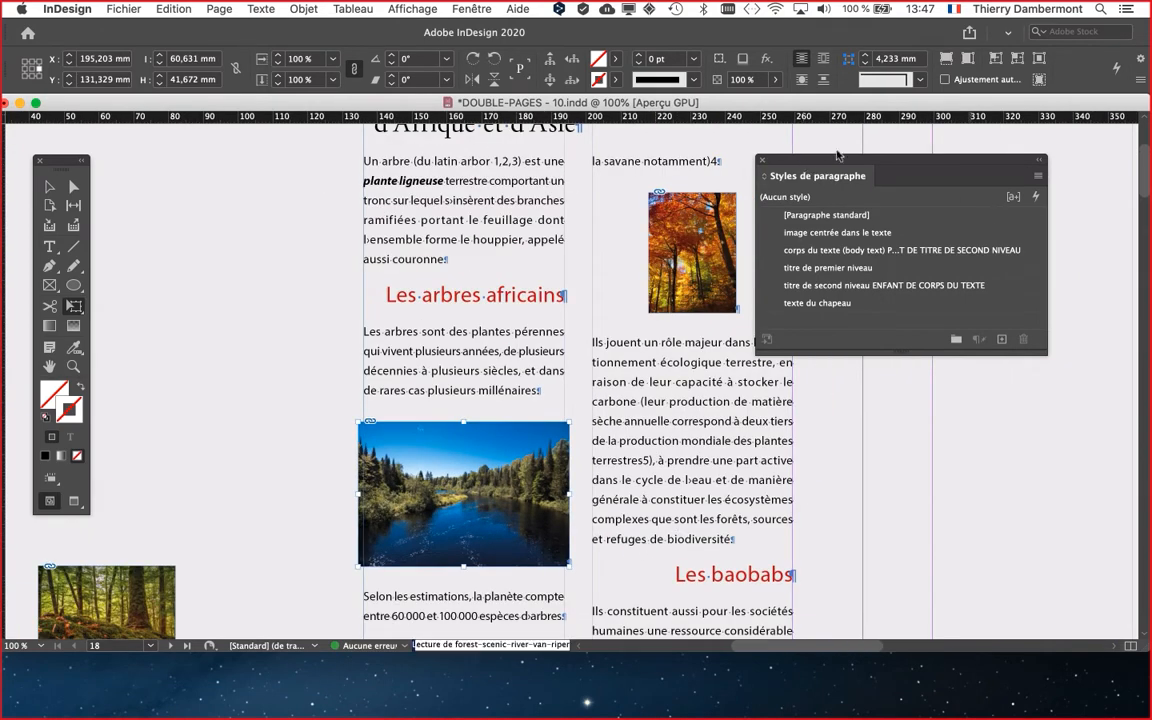
drag(907, 179, 1080, 209)
click(49, 186)
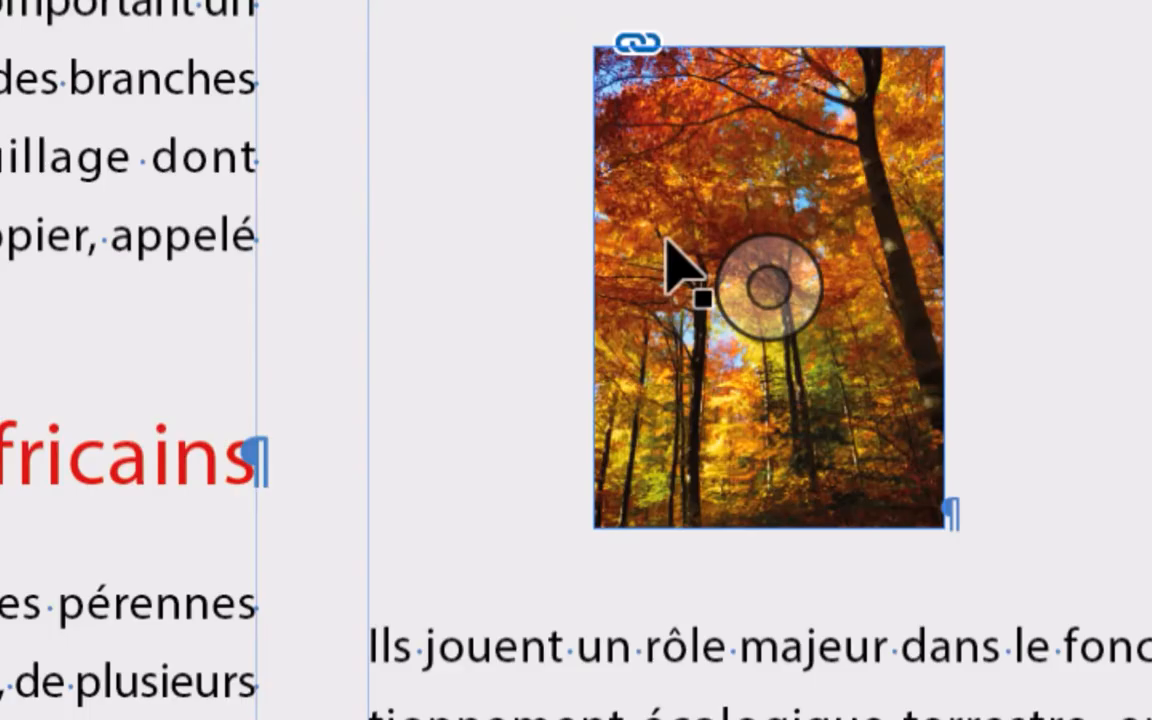
click(667, 242)
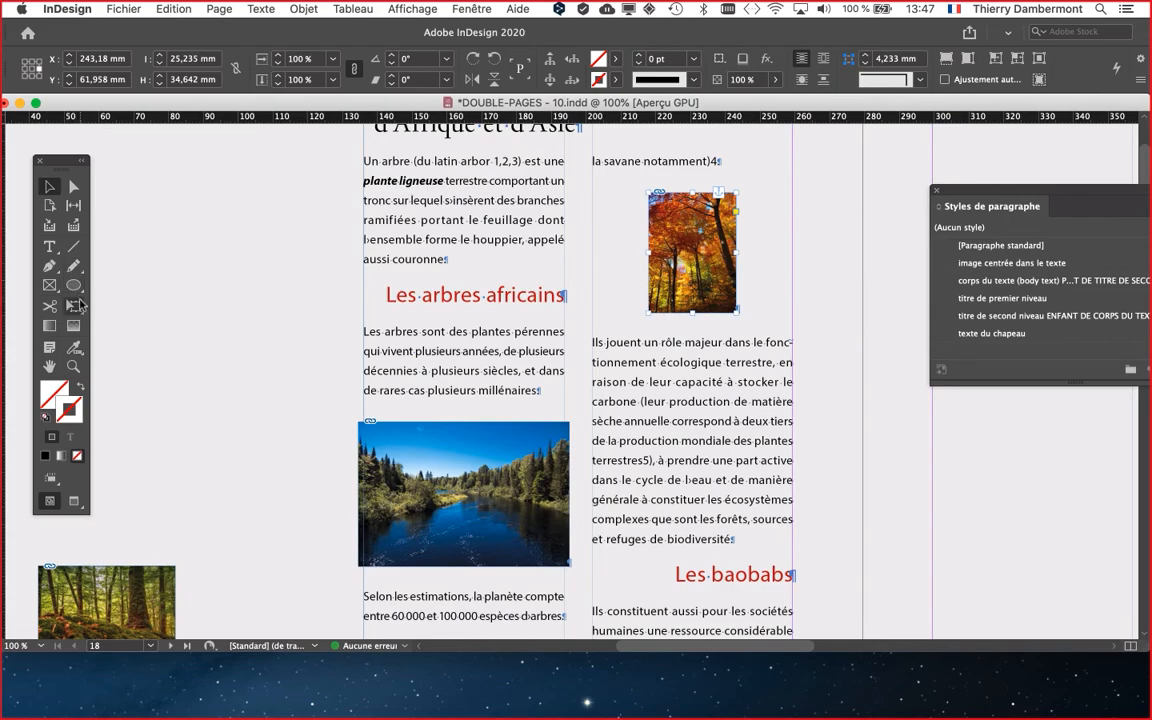
click(77, 307)
drag(649, 316, 510, 477)
Zoom out to 50% and display the spread in preview mode without guides or hidden characters
key(super+minus)
key(super+minus)
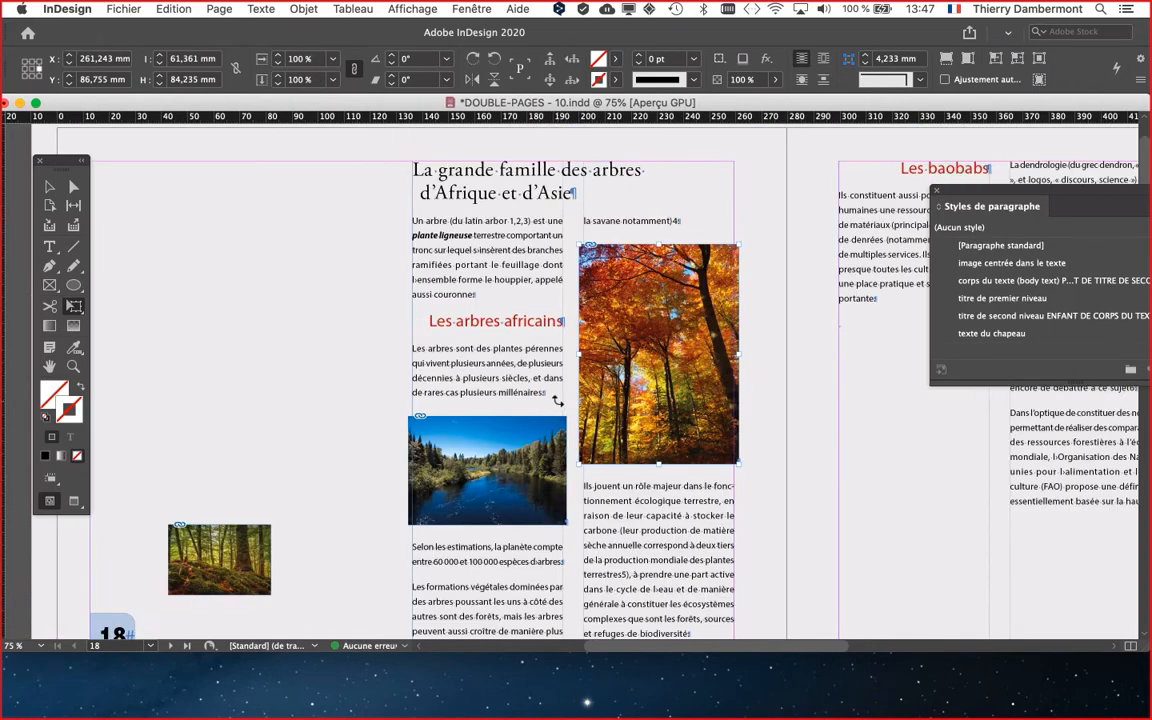
click(81, 509)
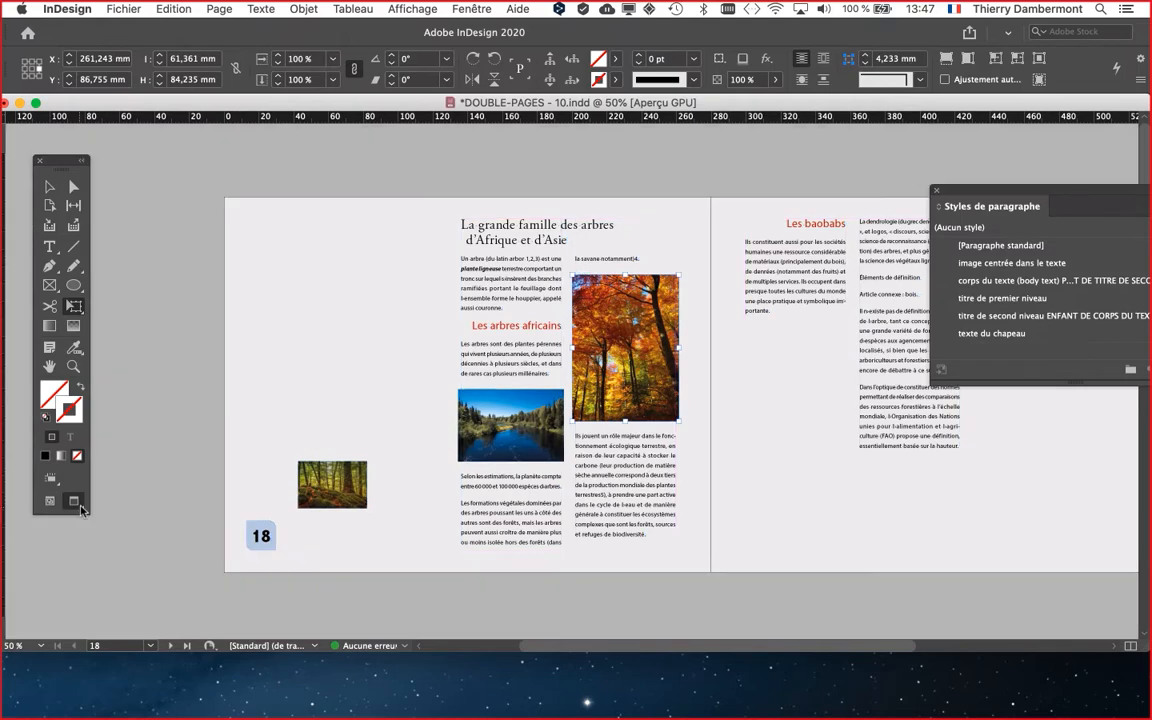
Scale down the autumn forest photo with the Free Transform tool to about 52.3 × 71.8 mm
click(50, 187)
click(306, 293)
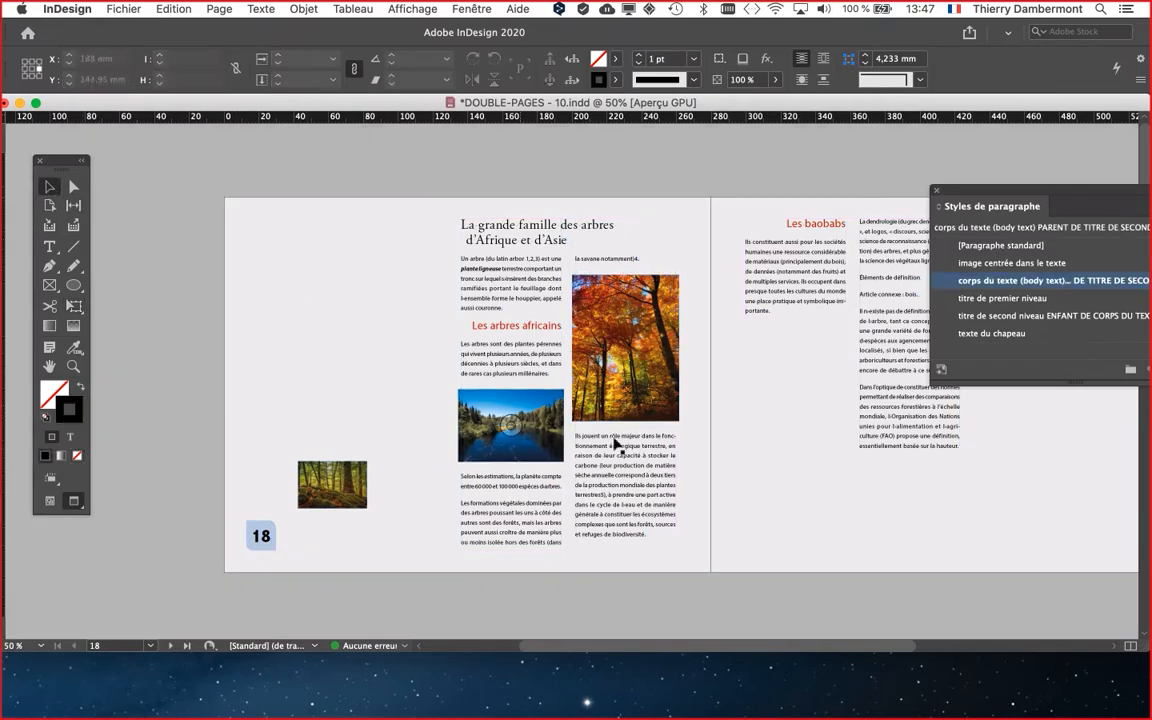
key(super+equal)
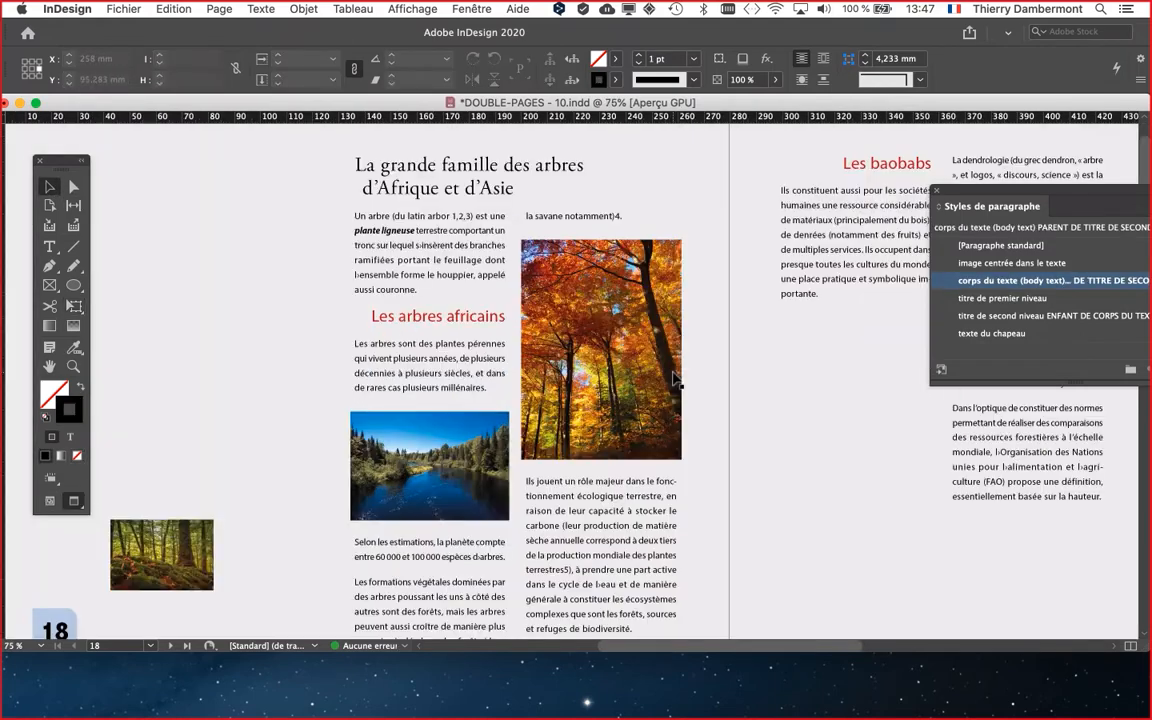
click(542, 253)
click(73, 305)
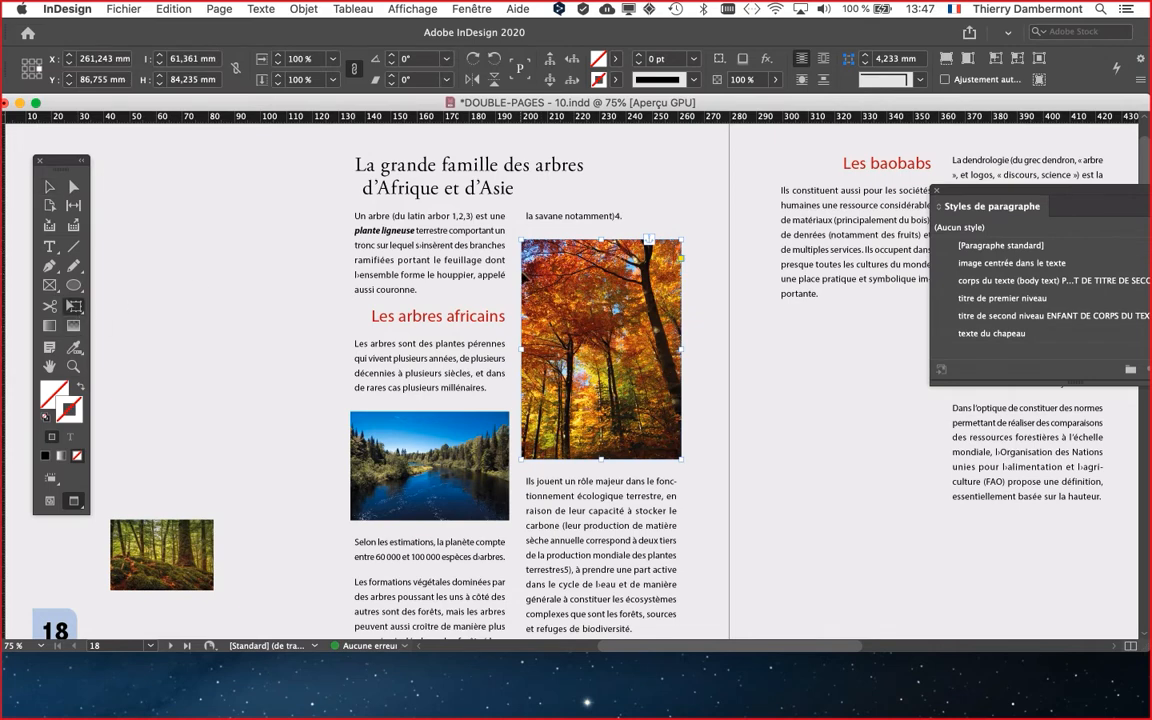
drag(518, 238, 550, 262)
Scale down the river photo with the Free Transform tool to about 54.6 × 37.5 mm and deselect it
click(49, 186)
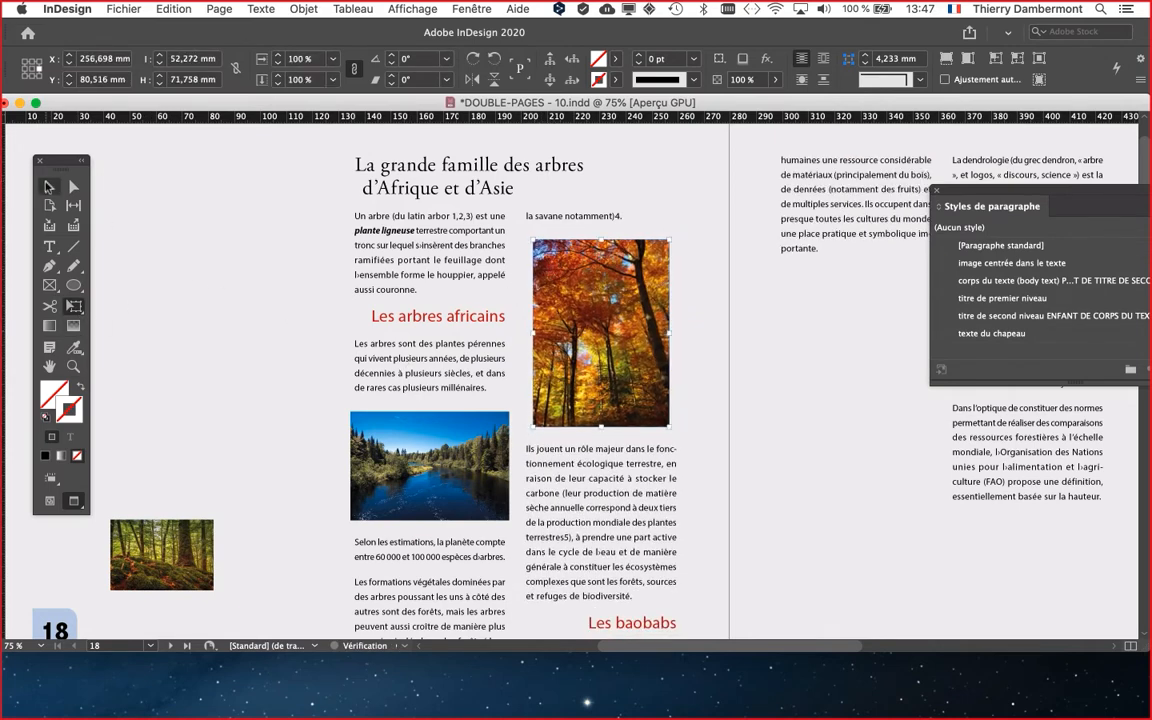
click(380, 454)
click(73, 305)
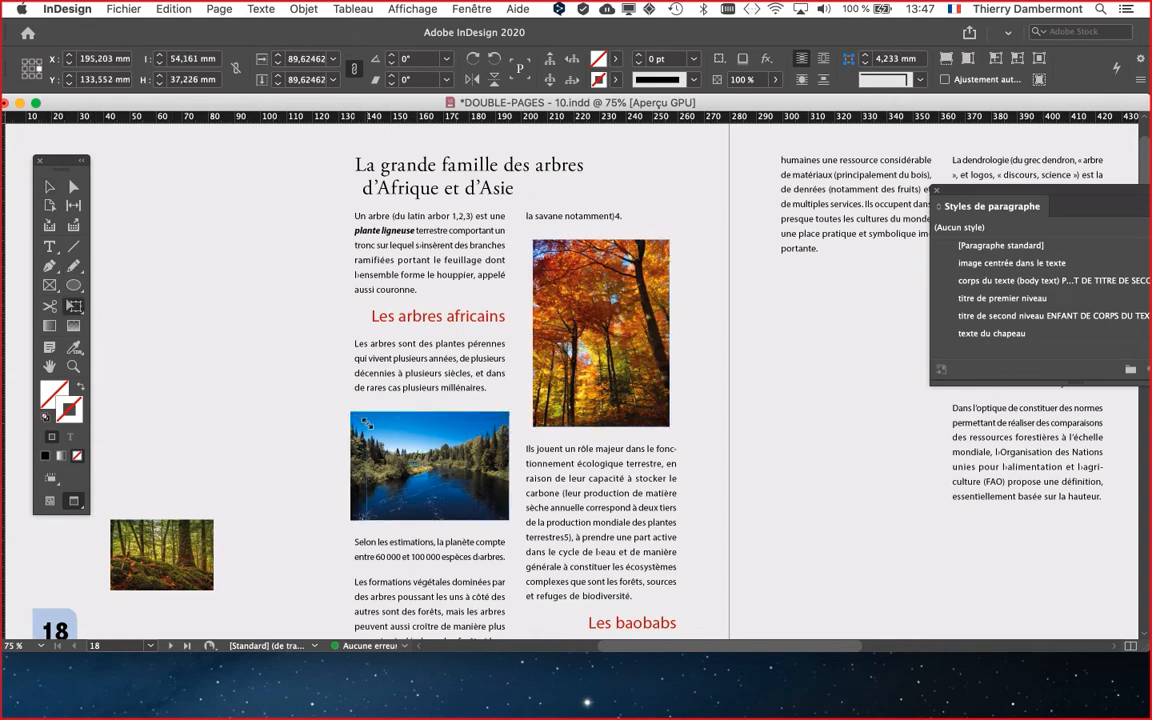
drag(348, 409, 365, 428)
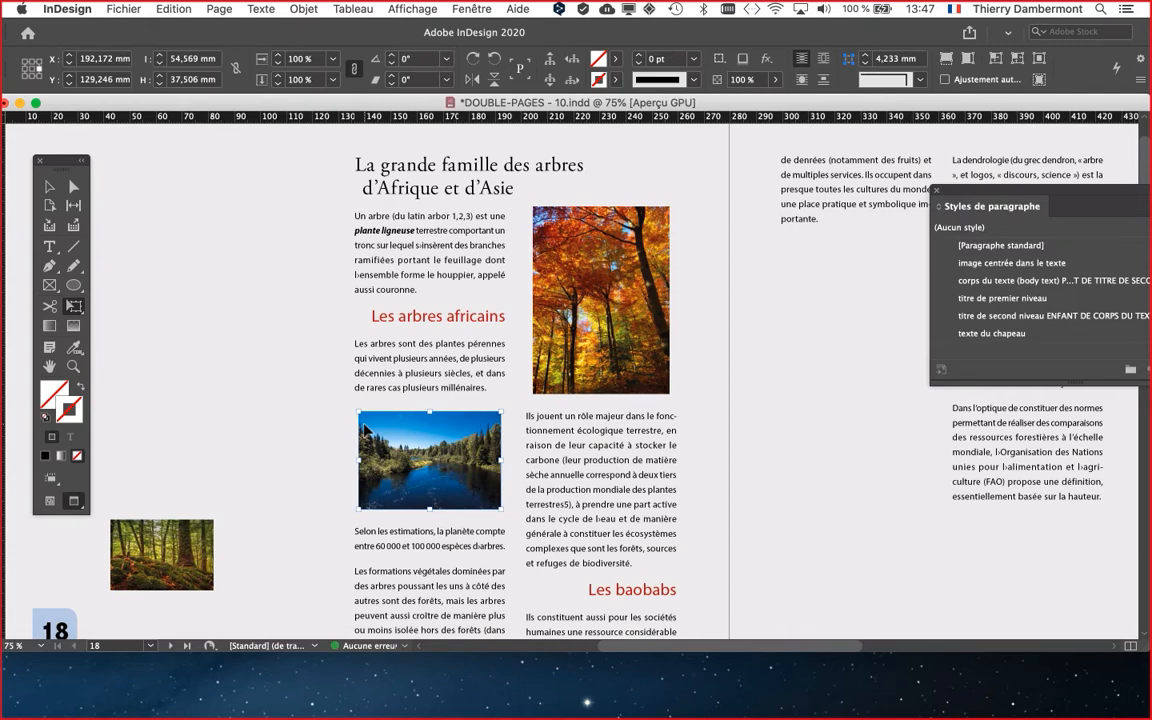
click(49, 187)
click(248, 331)
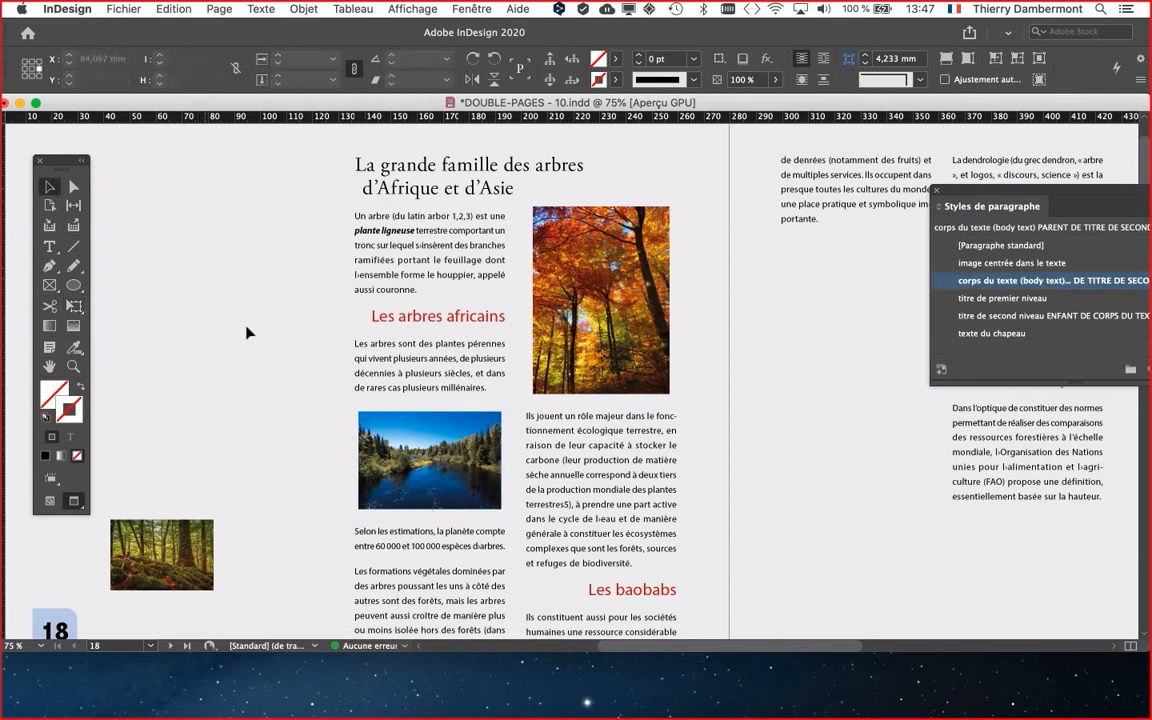
Save the document as a new version named DOUBLE-PAGES - 11.indd in the same folder
click(125, 7)
click(198, 130)
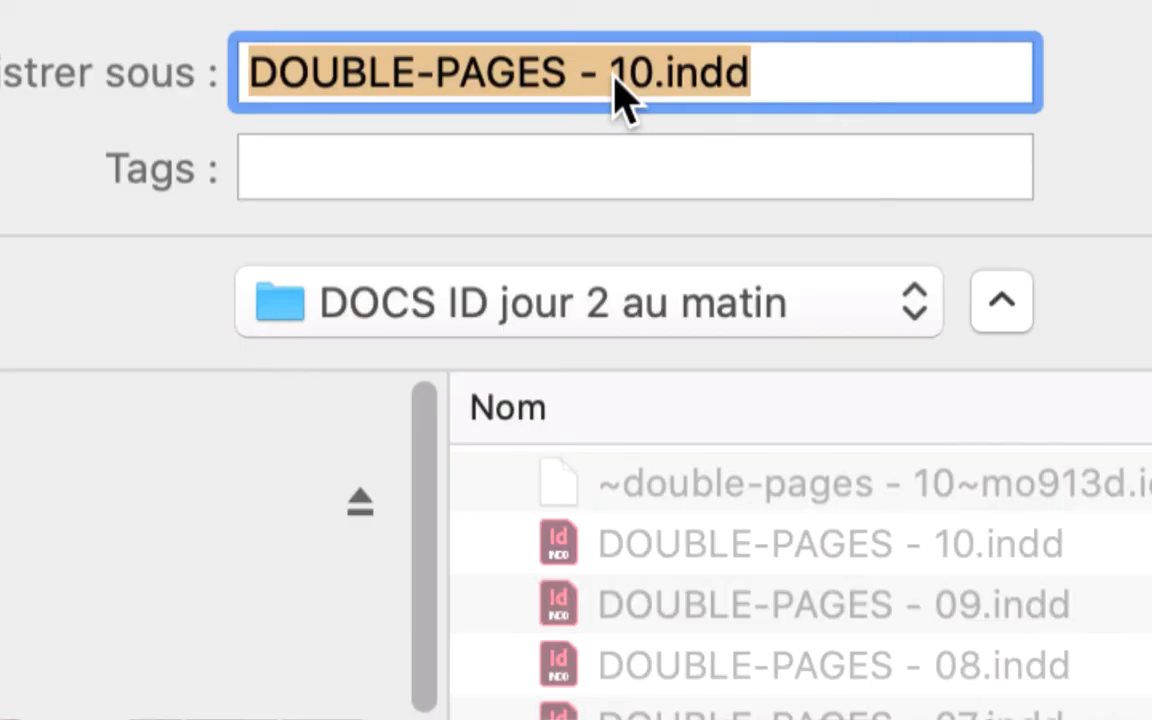
click(620, 95)
key(shift+Right)
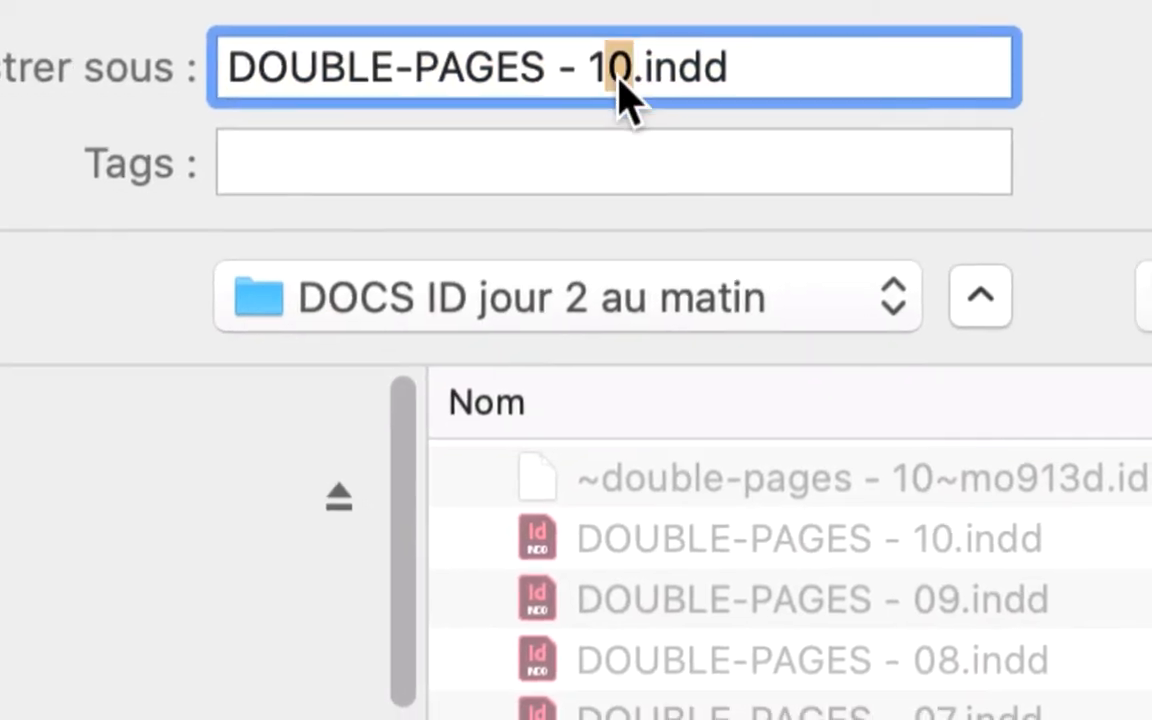
text(1)
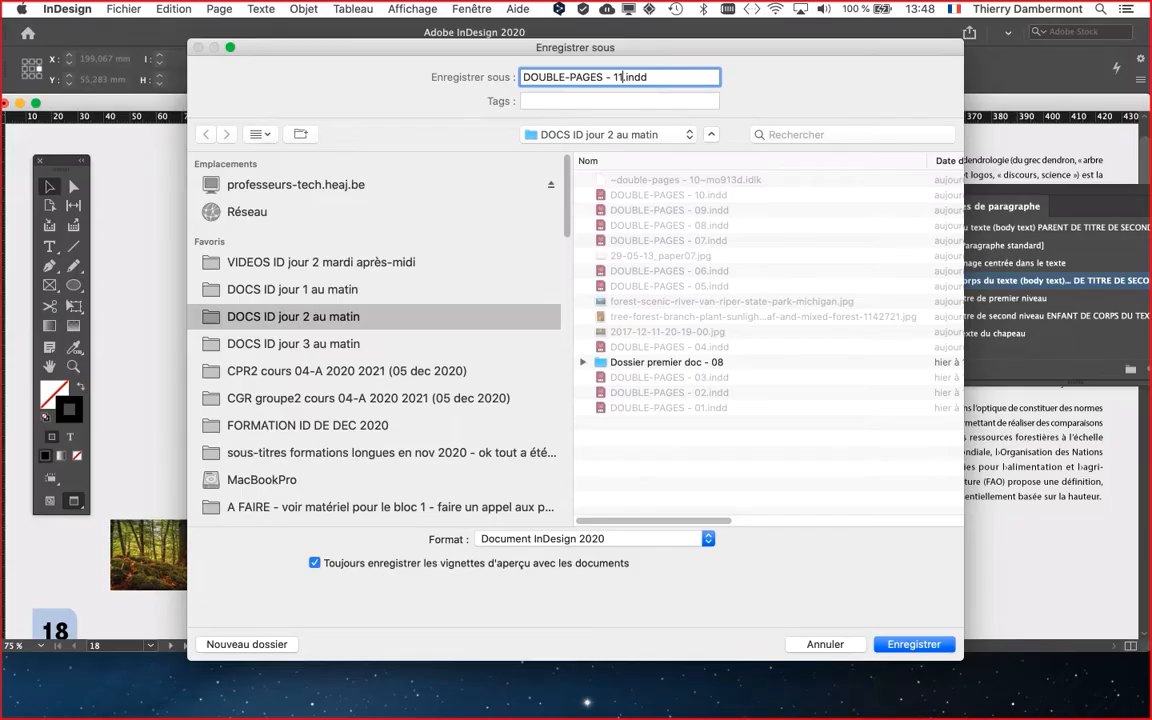
key(Return)
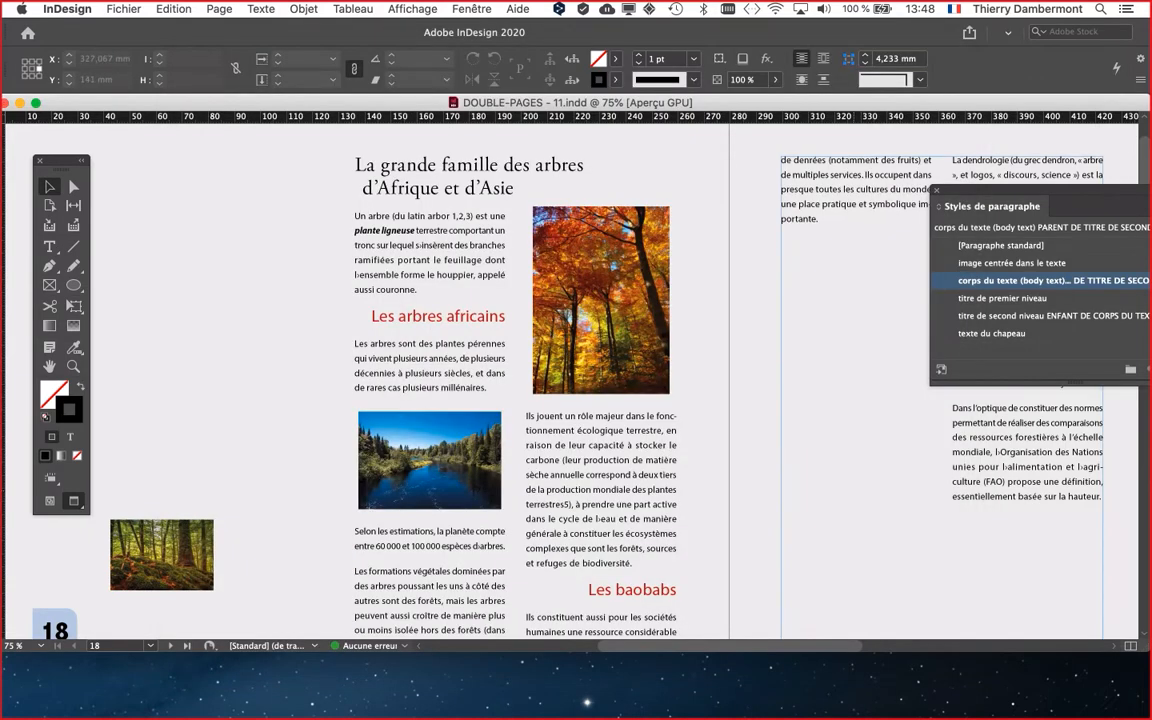
Return the spread from preview to normal view with guides and hidden characters at 50% zoom
scroll(530, 380, down, 3)
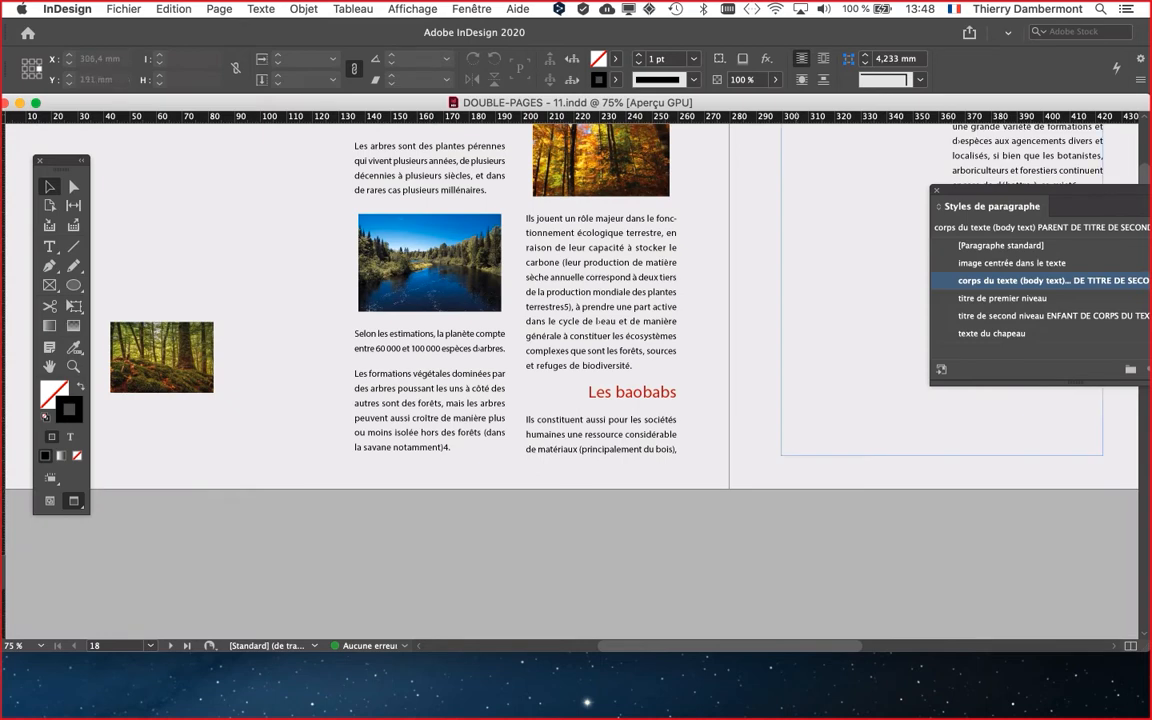
key(super+minus)
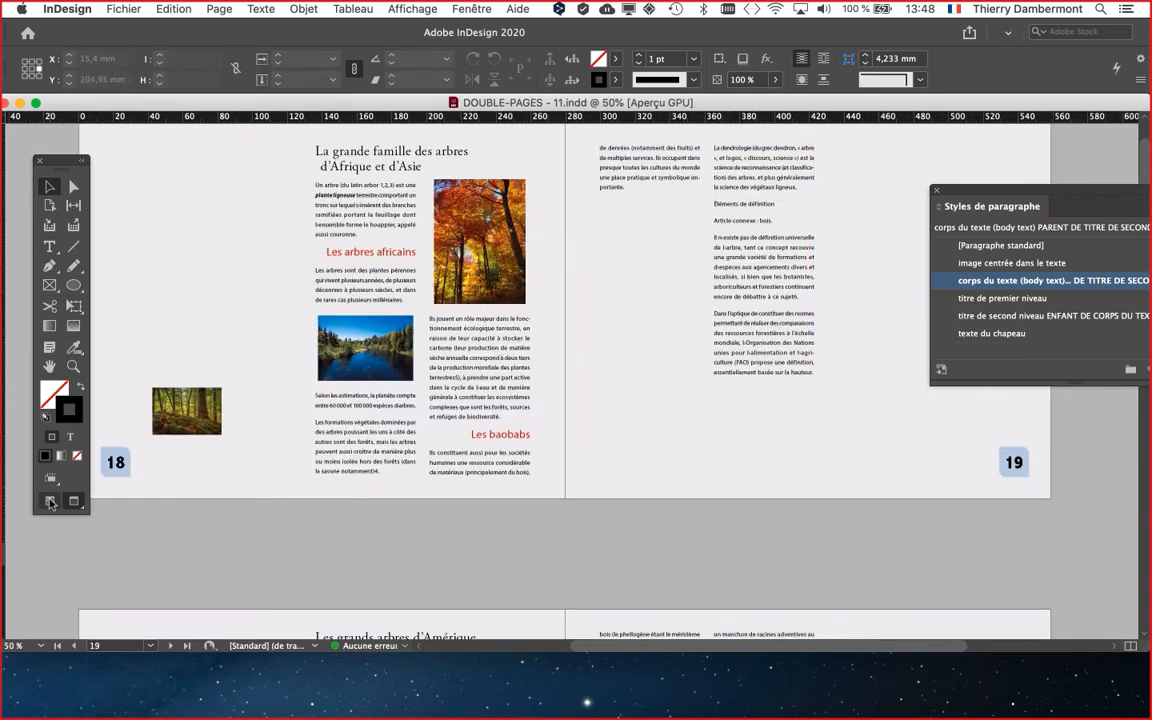
key(w)
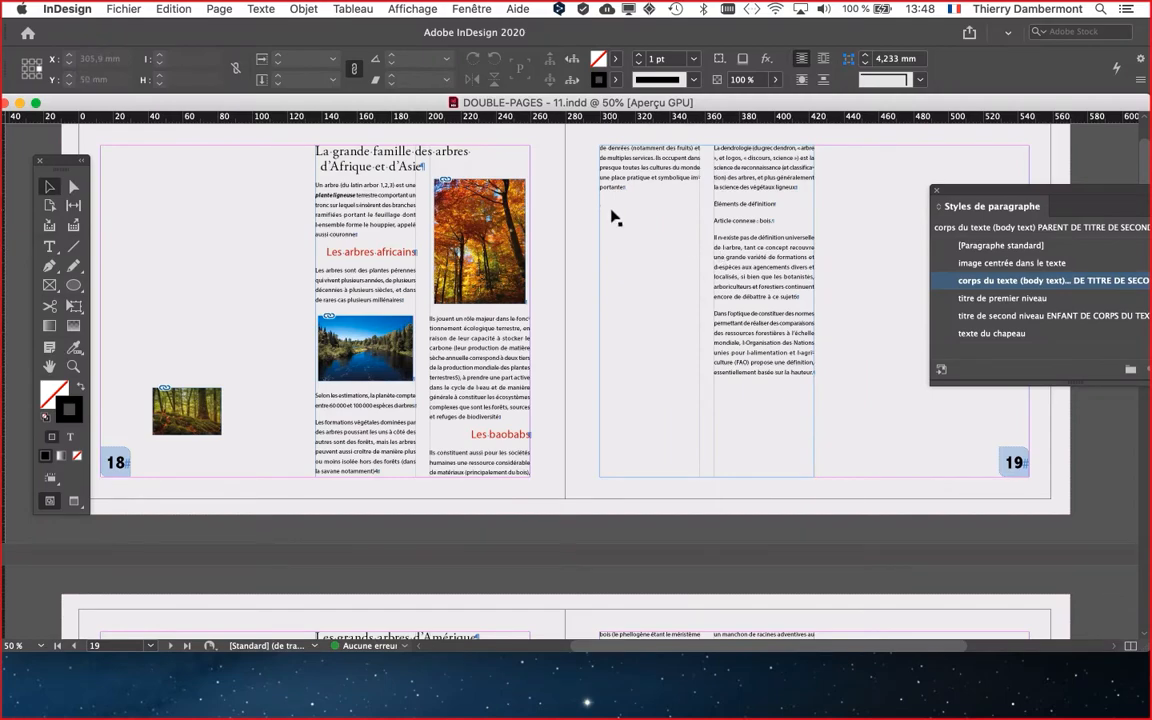
Delete the column break character before the "La dendrologie" paragraph on page 19 and deselect the text frame
scroll(613, 217, up, 5)
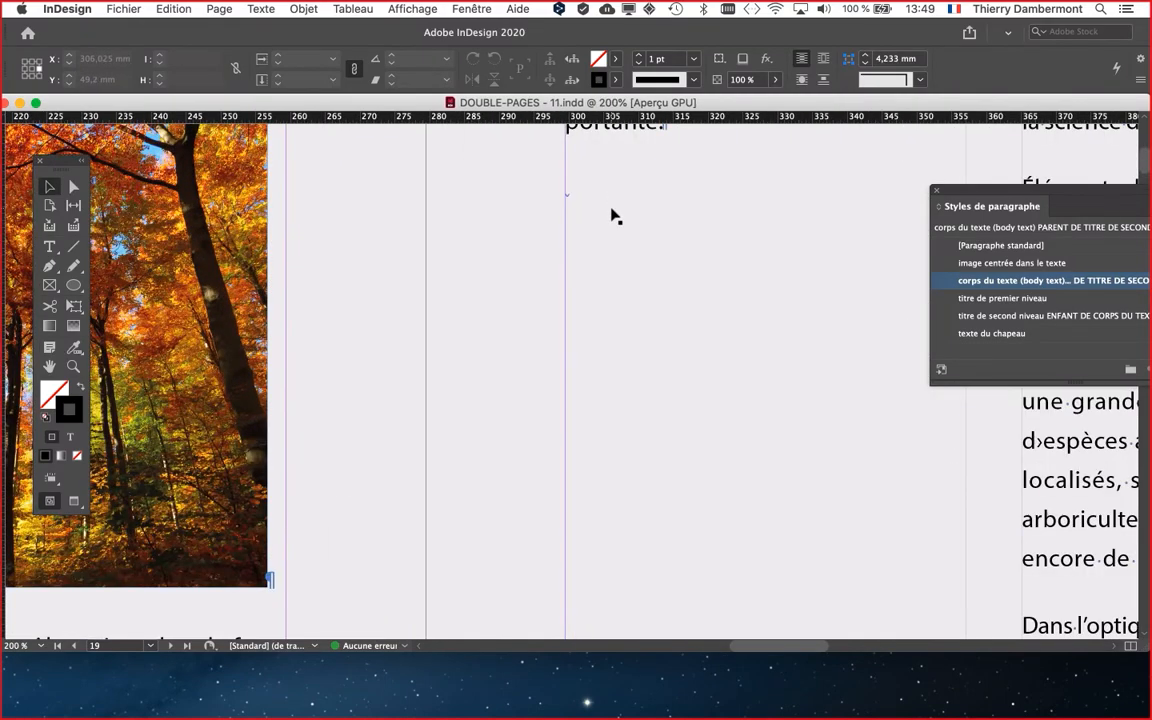
click(49, 246)
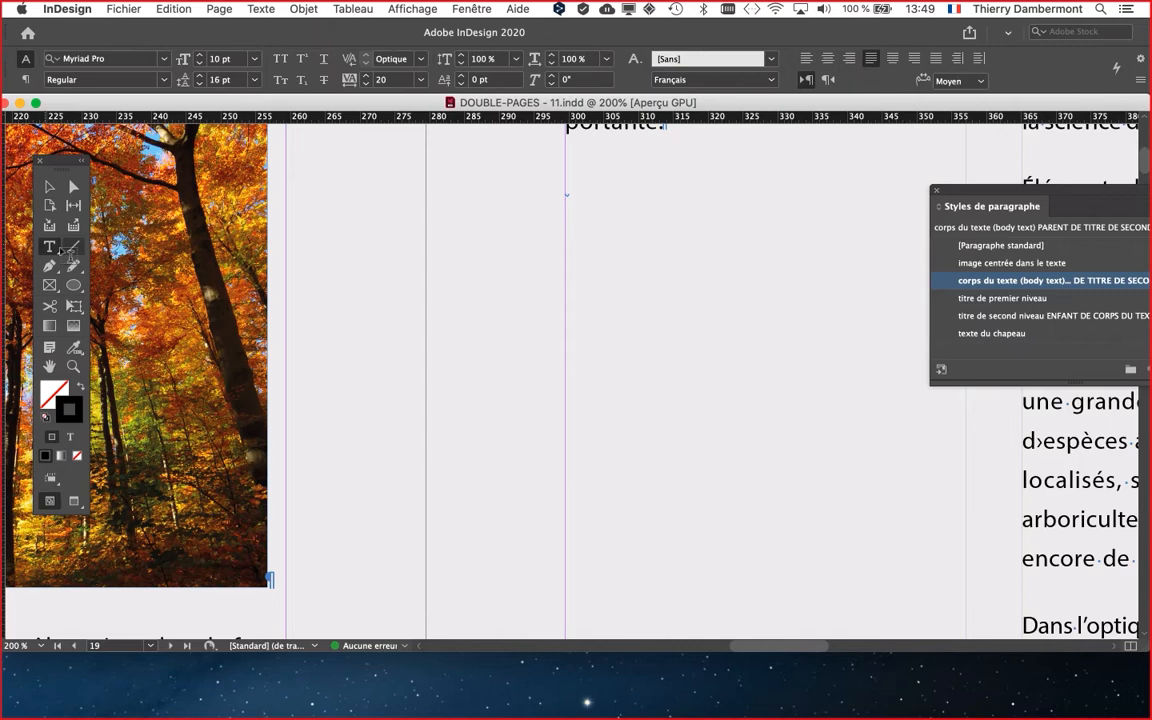
click(571, 194)
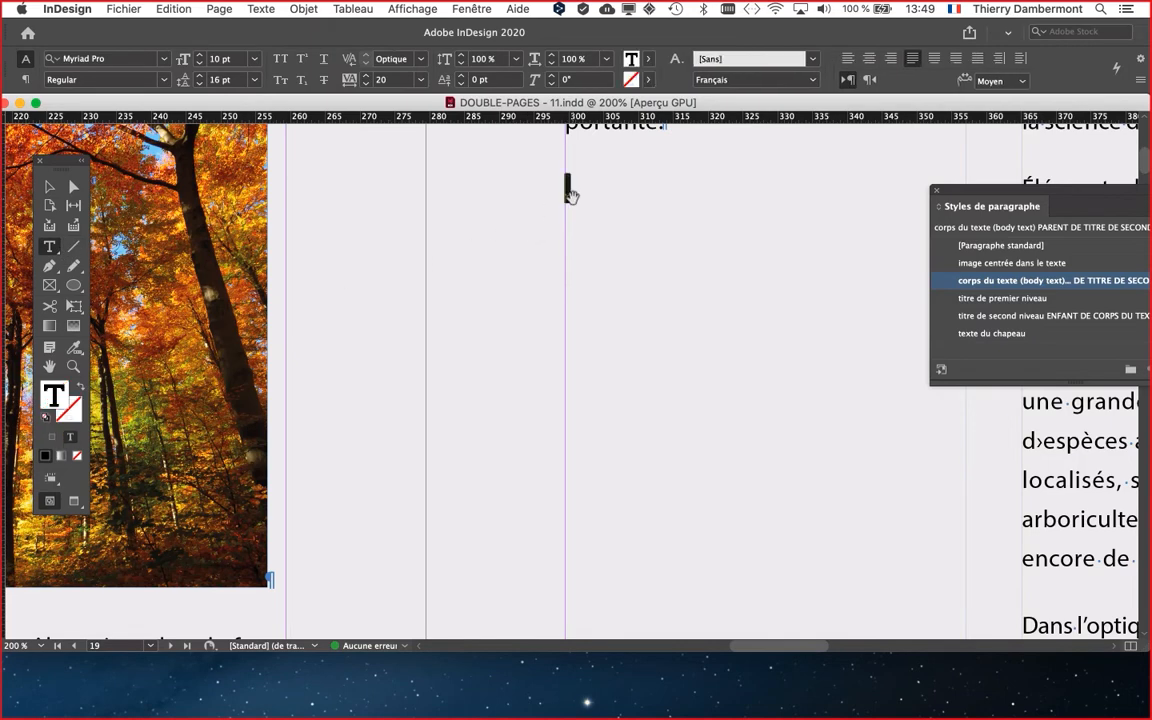
scroll(571, 194, up, 10)
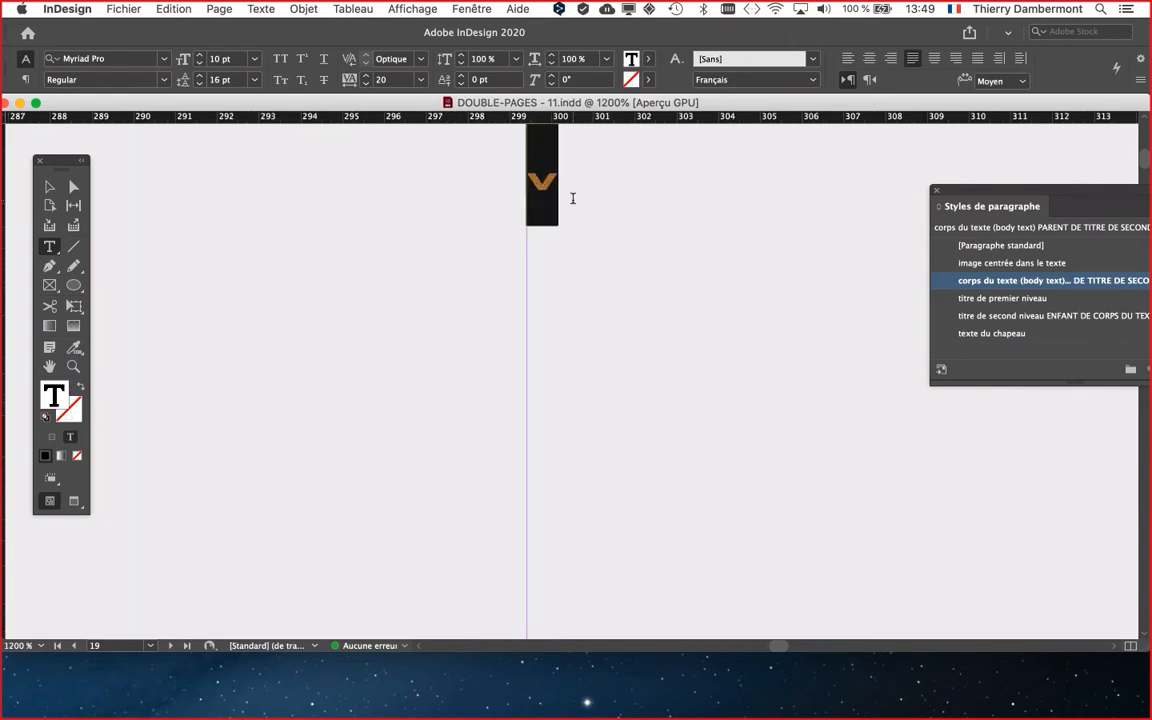
scroll(573, 198, up, 3)
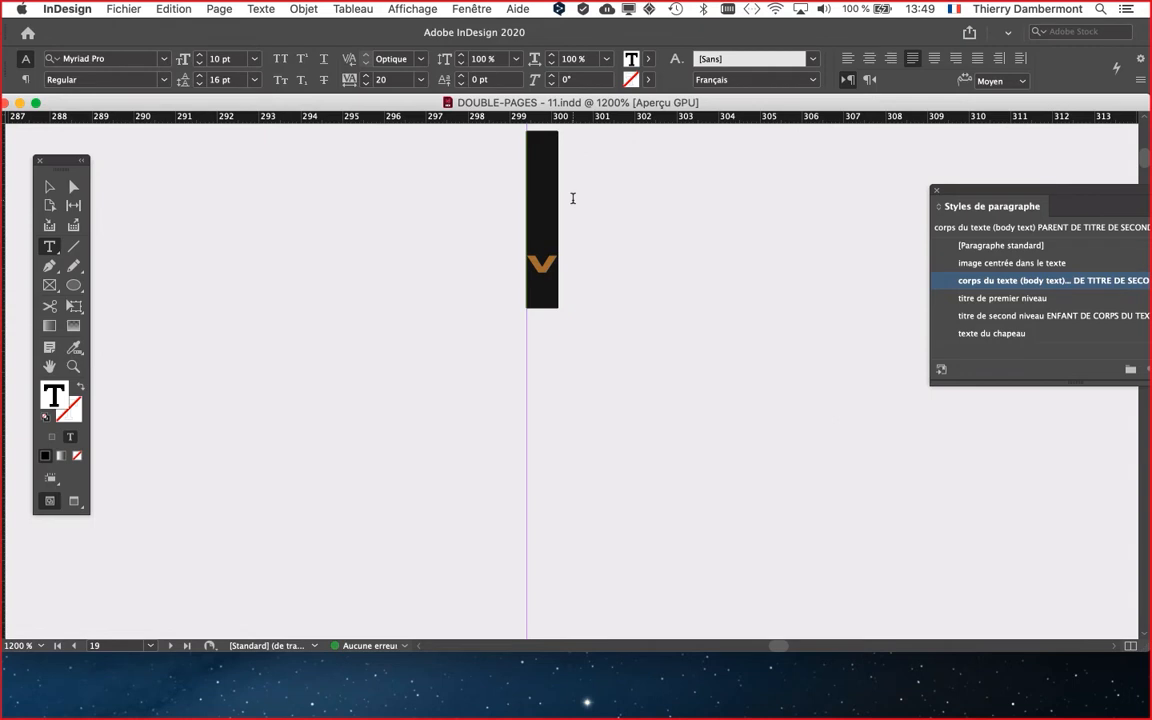
key(BackSpace)
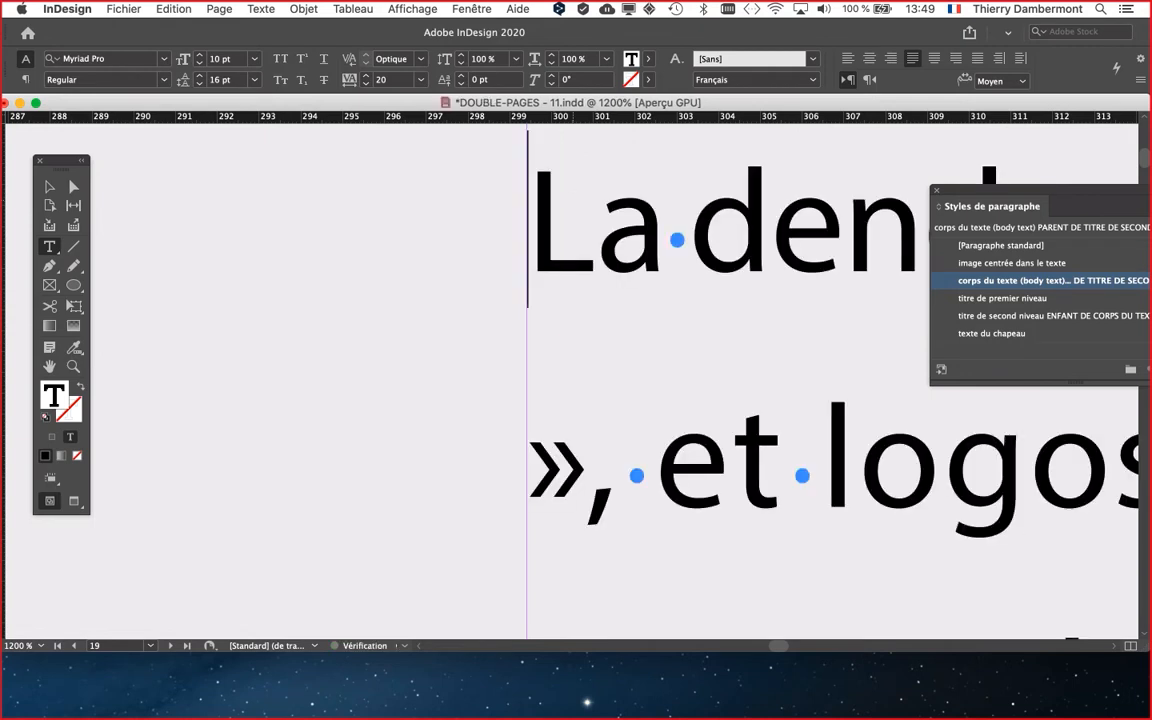
scroll(679, 328, down, 7)
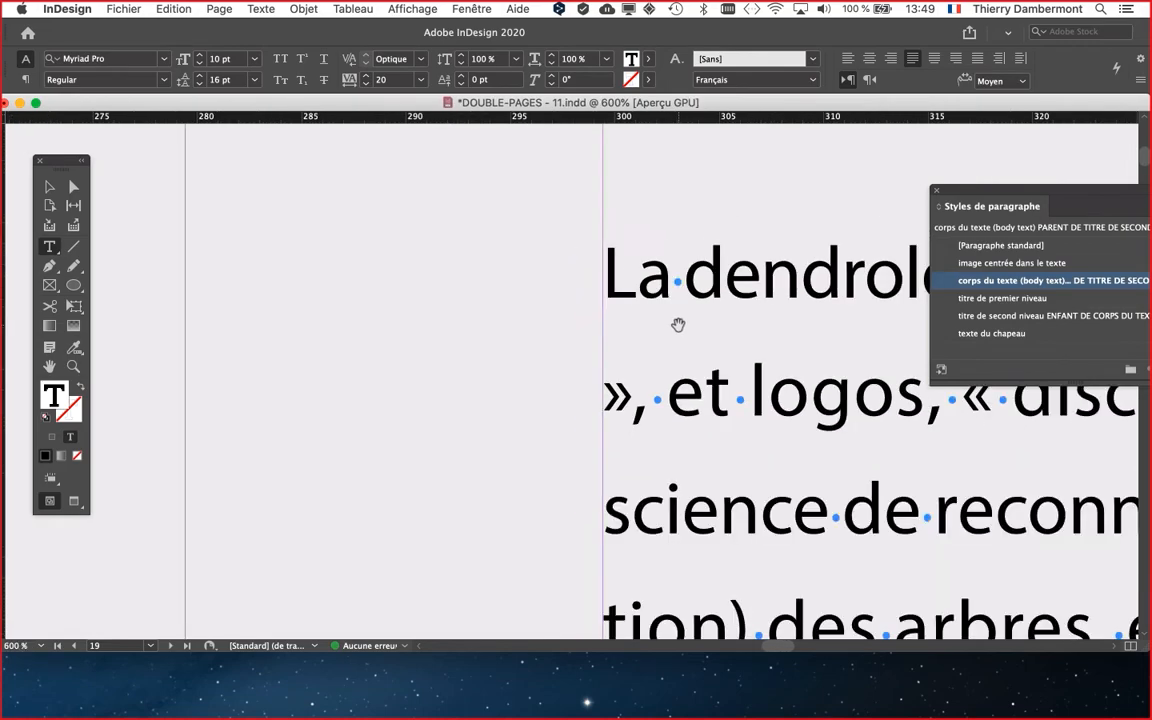
scroll(679, 331, down, 3)
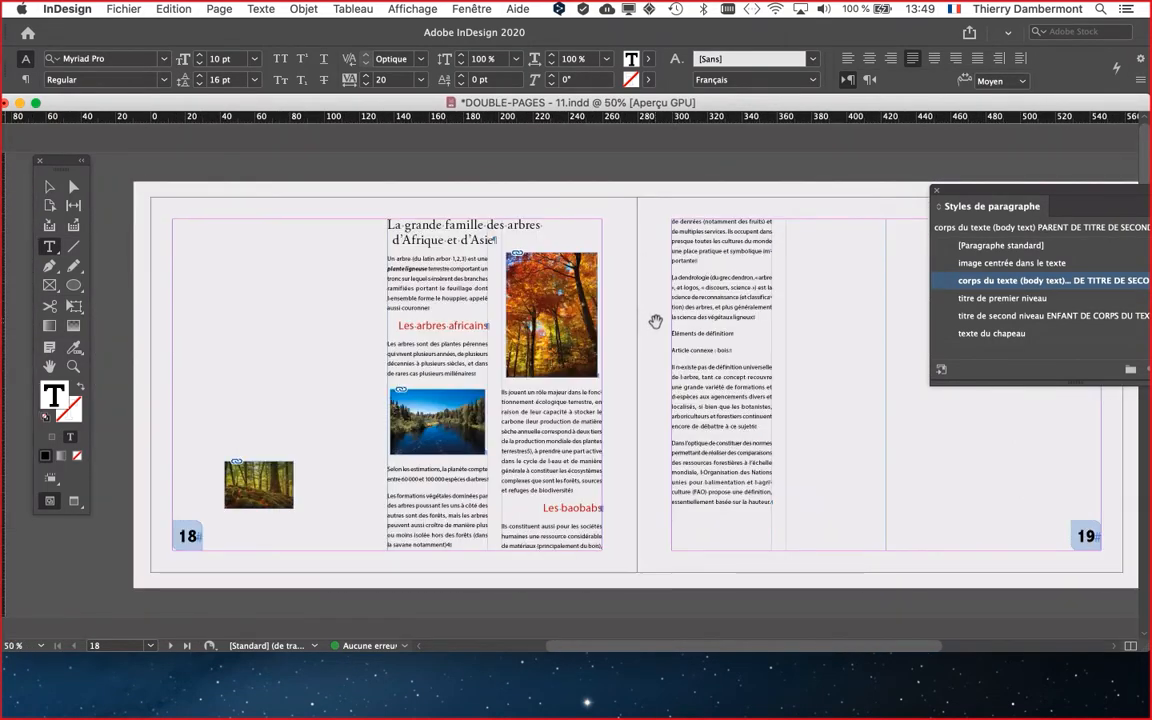
drag(656, 321, 447, 270)
click(50, 186)
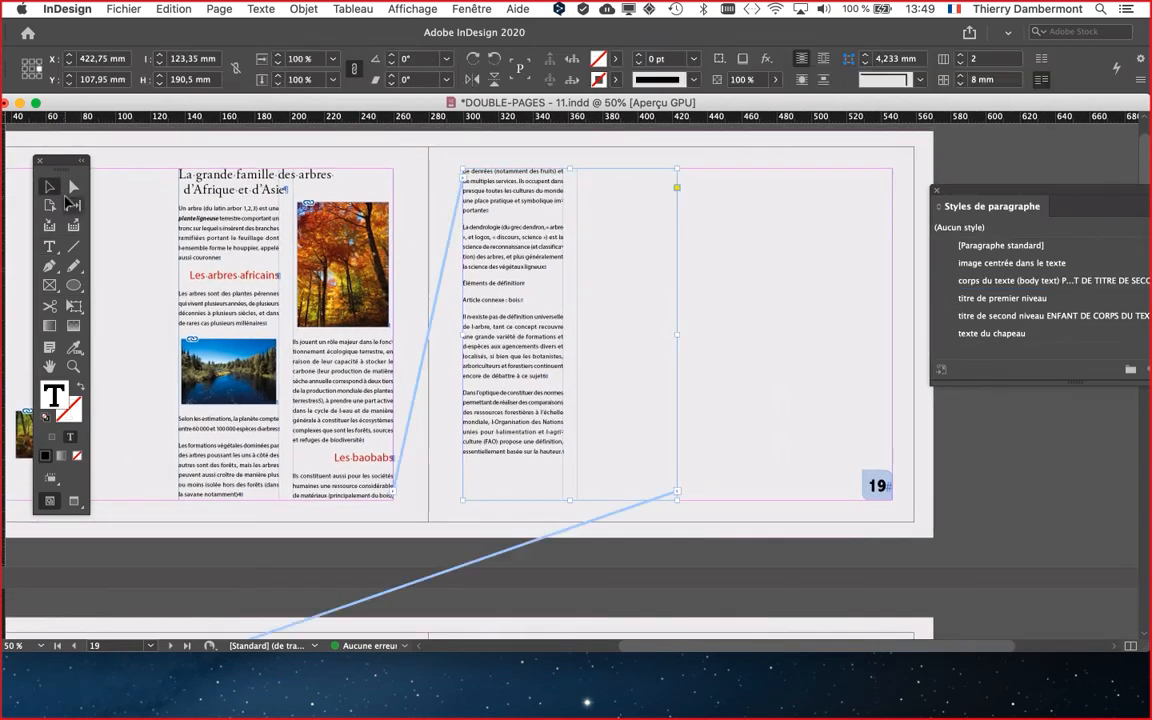
click(316, 506)
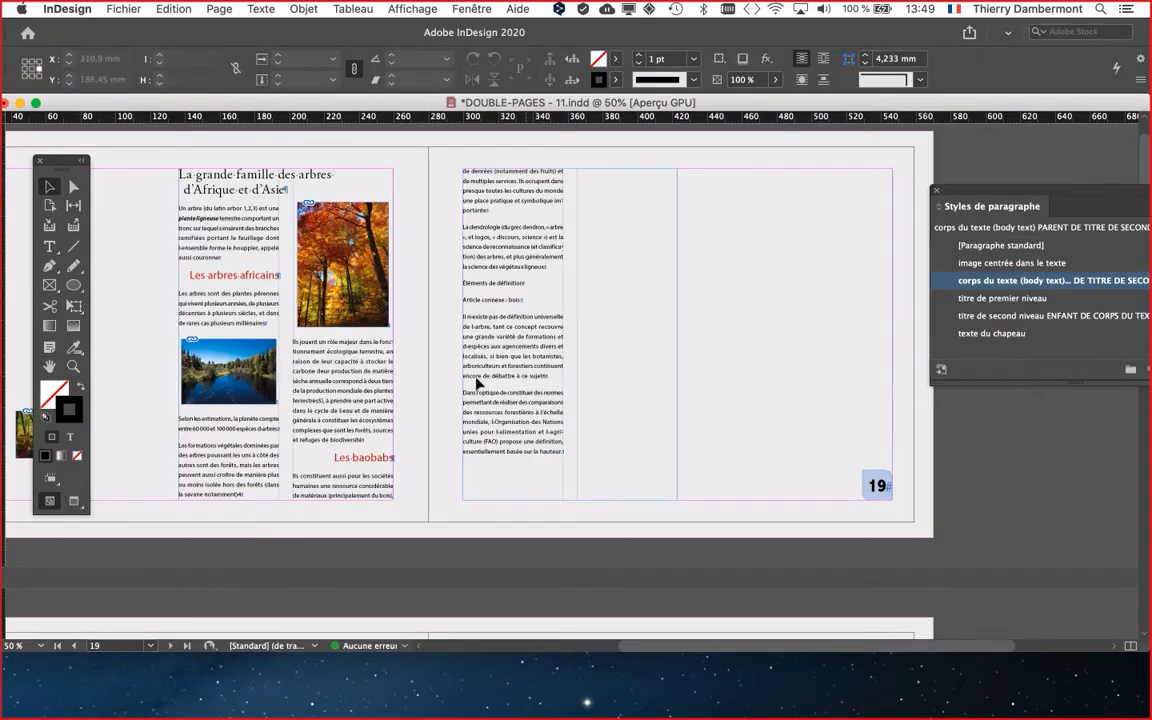
Enable "Lignes solidaires" in the "Options d'enchaînement" of the "corps du texte (body text)" paragraph style
drag(966, 197, 760, 182)
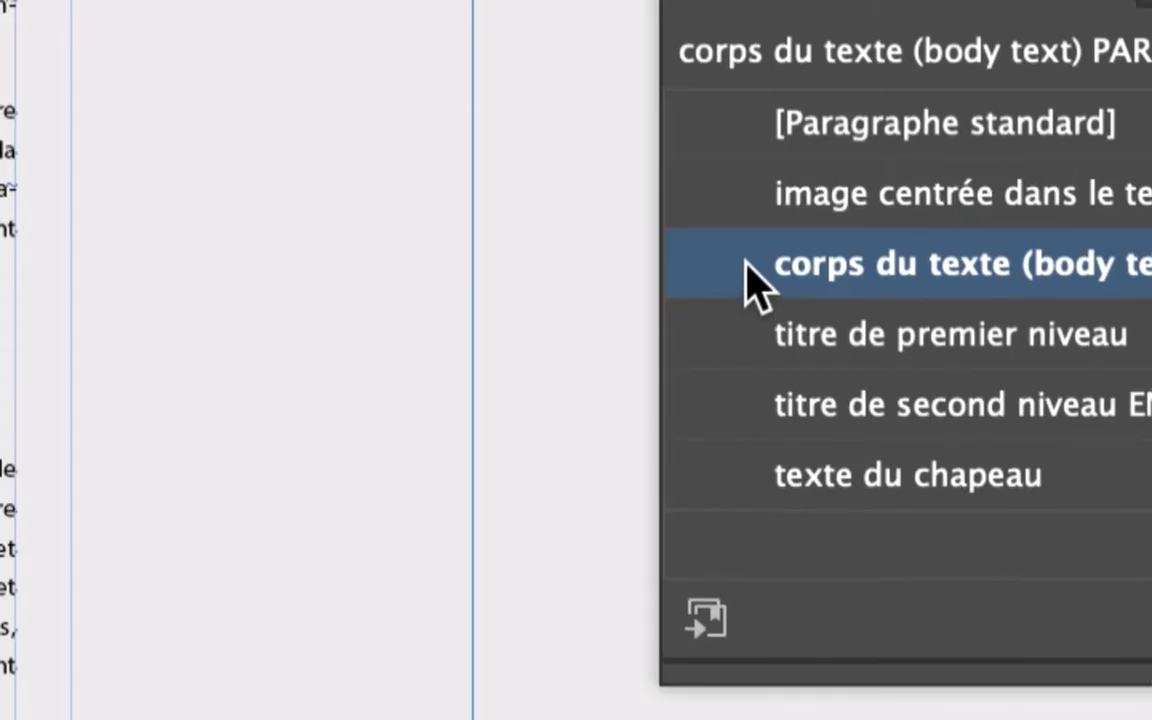
double_click(757, 282)
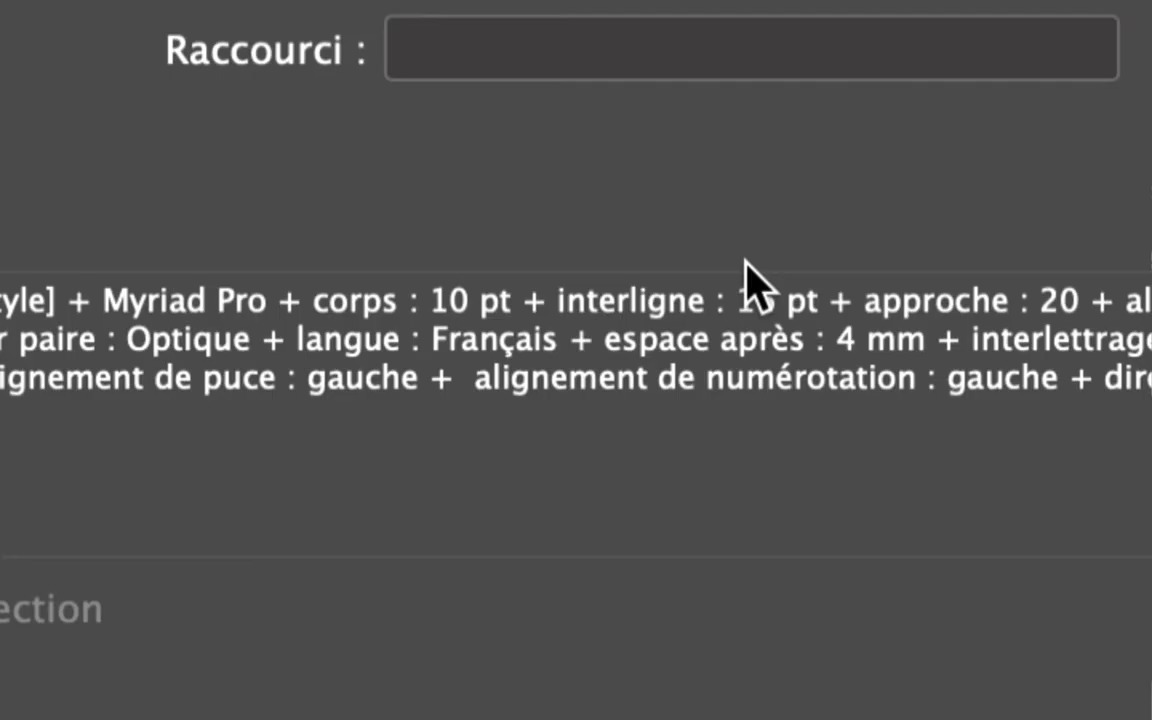
click(640, 255)
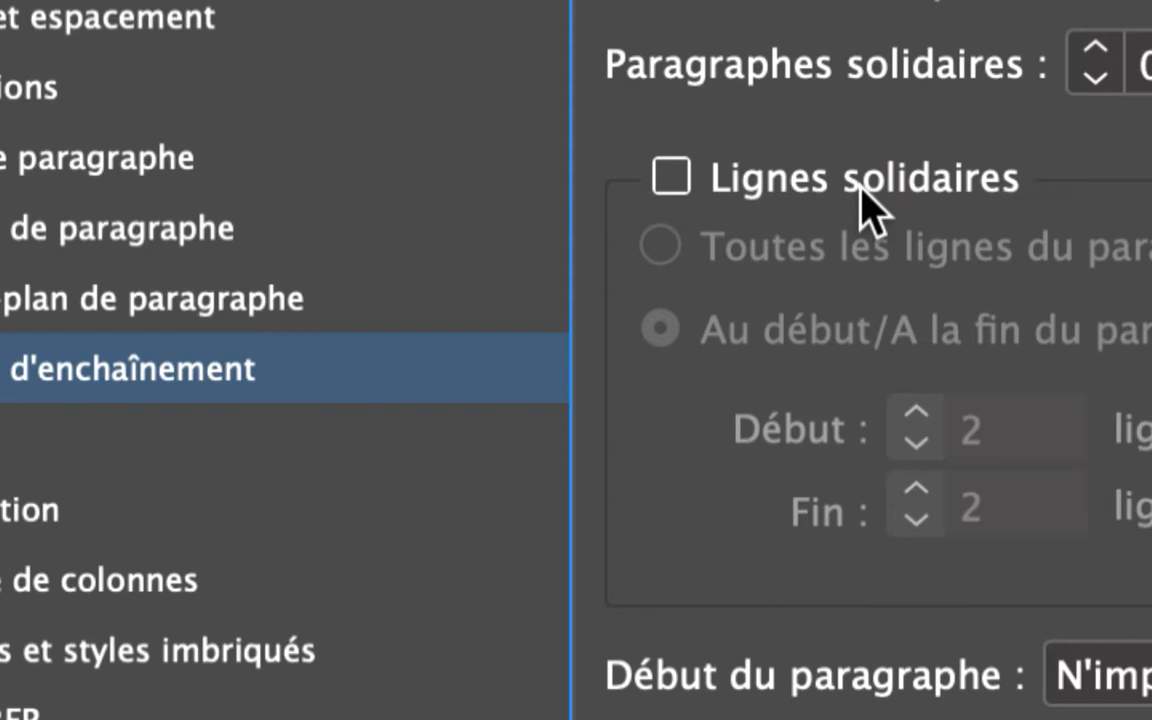
click(861, 190)
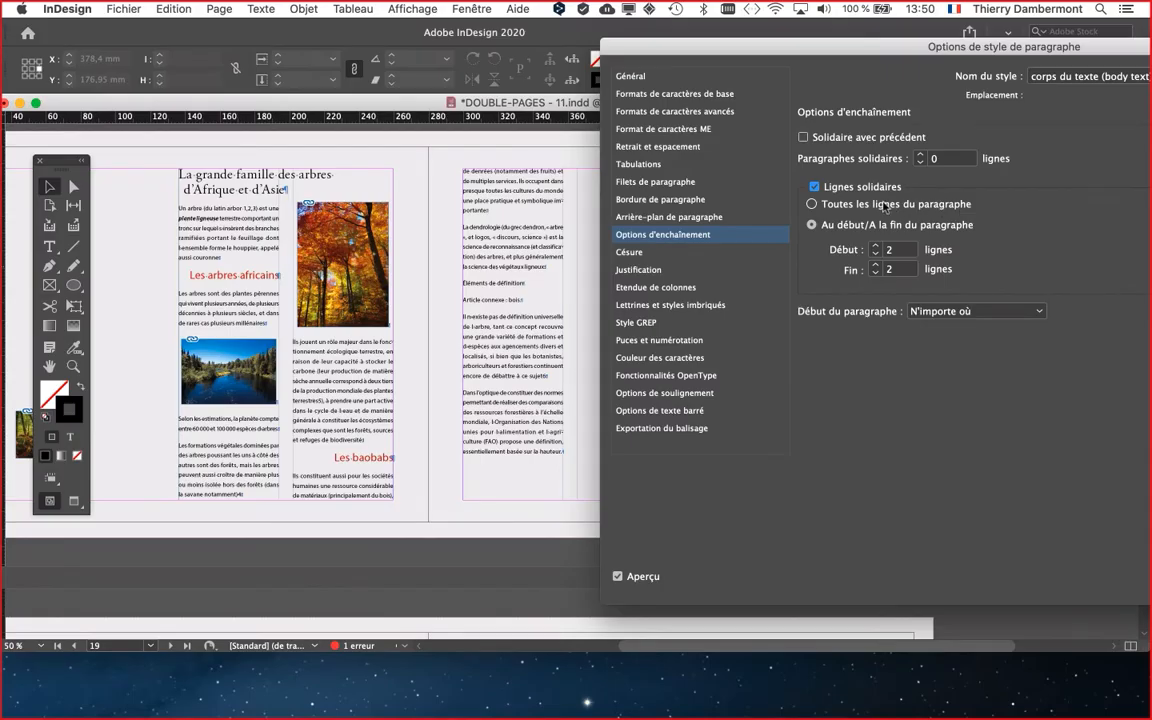
Keep lines together with "Au début/A la fin du paragraphe", adjust the "Début" and "Fin" line counts, and close the style options
click(885, 206)
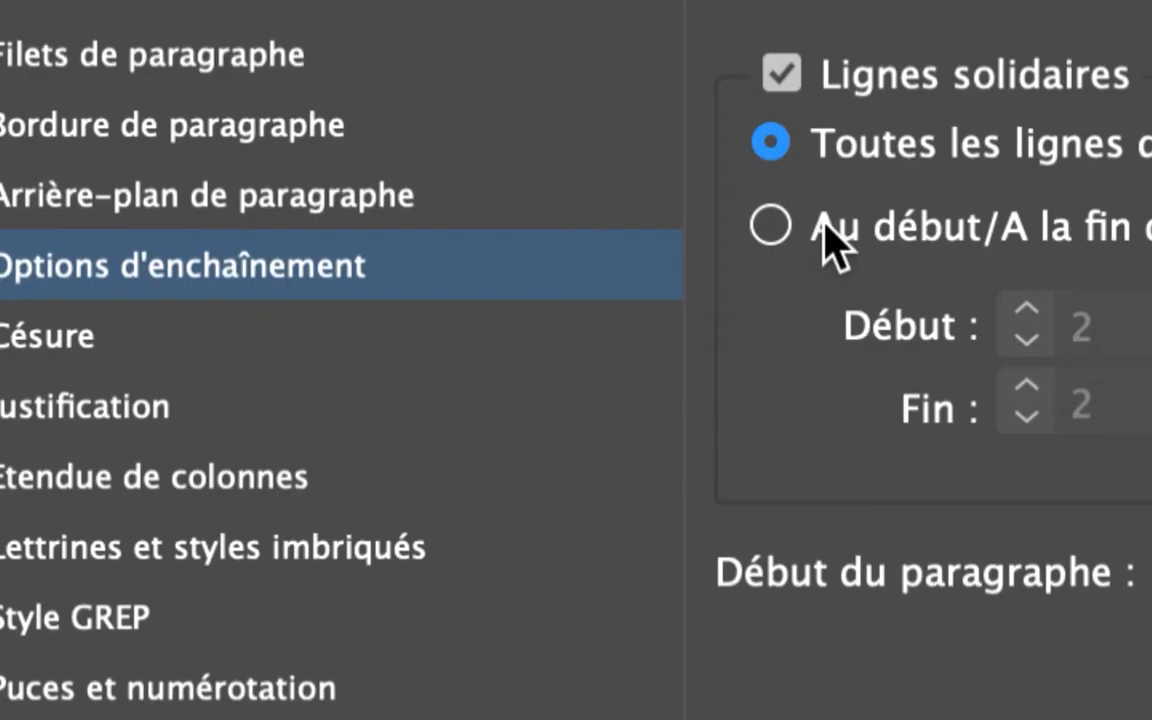
click(1145, 228)
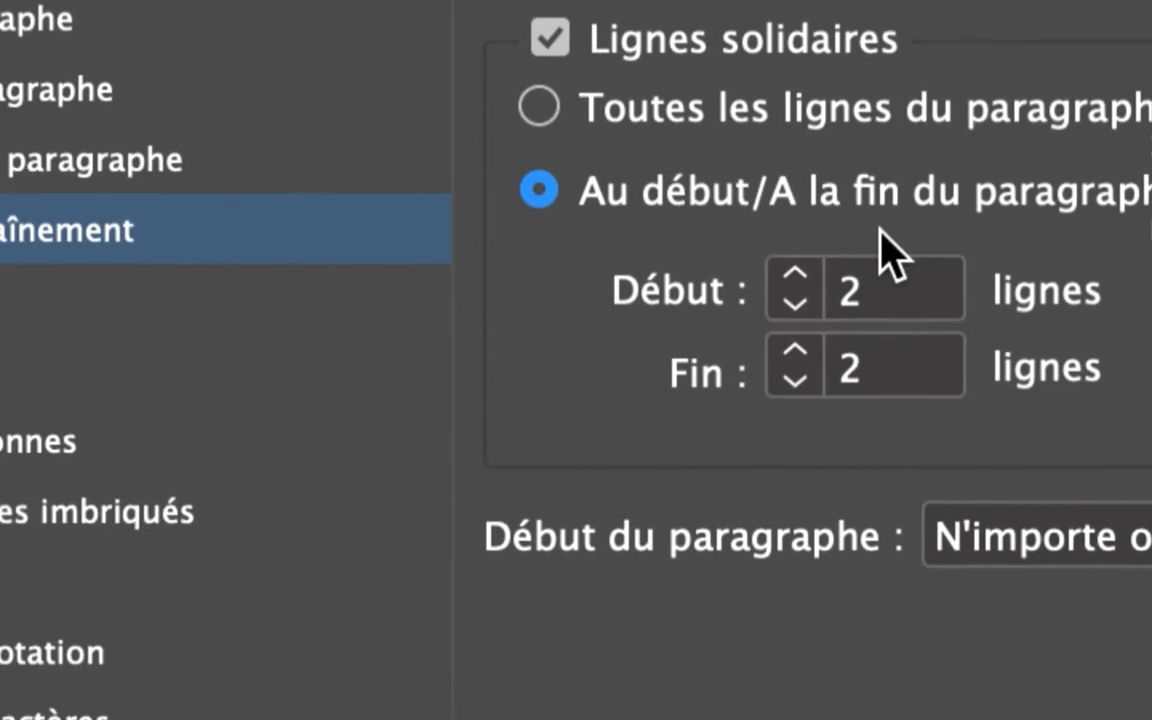
click(1027, 308)
click(1027, 384)
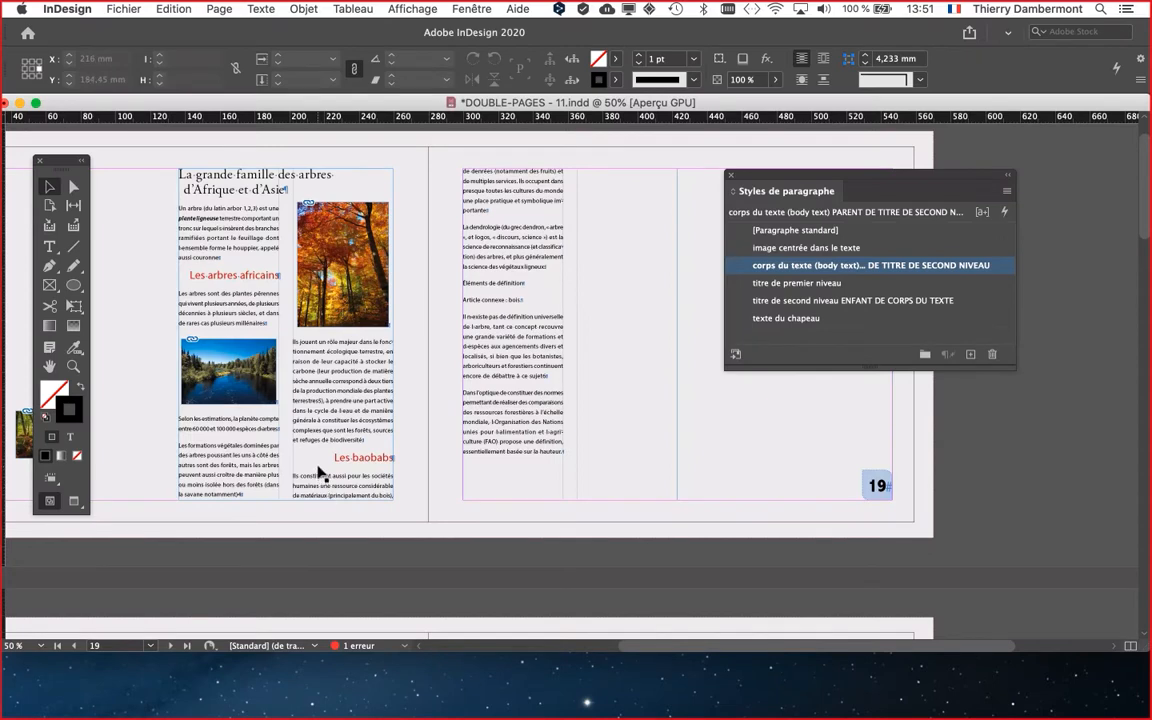
Add "de la faune africaine" after "biodiversité" at the end of the paragraph preceding the "Les baobabs" heading
key(super+1)
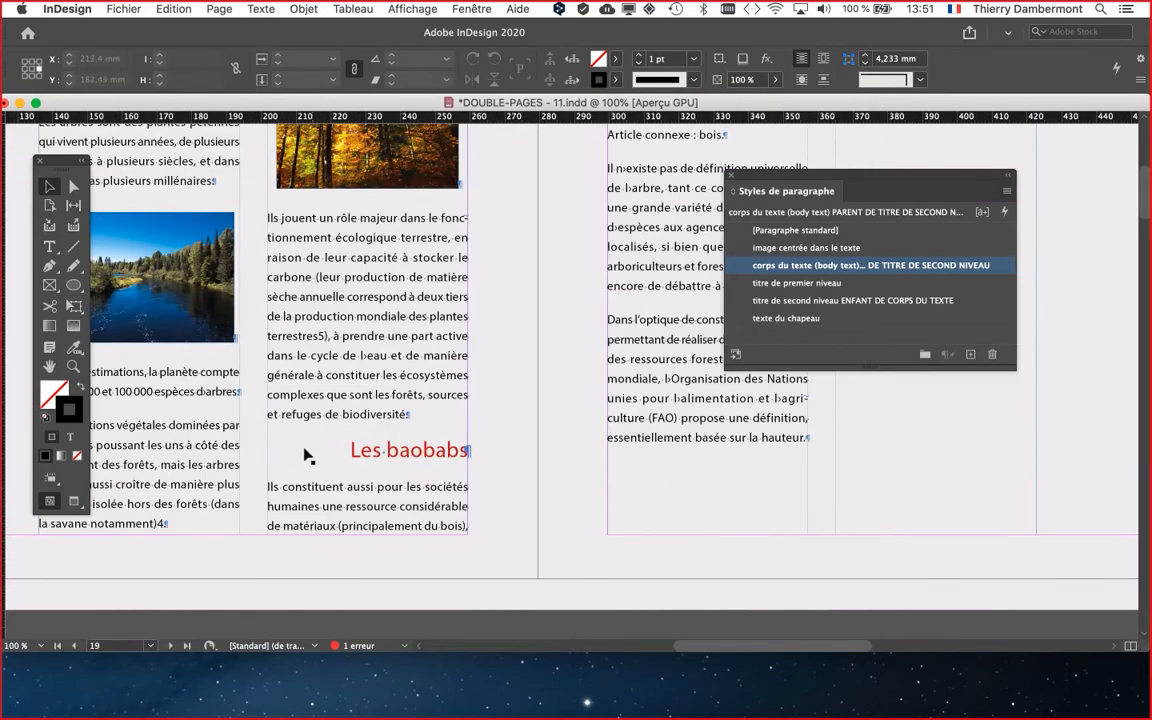
click(49, 246)
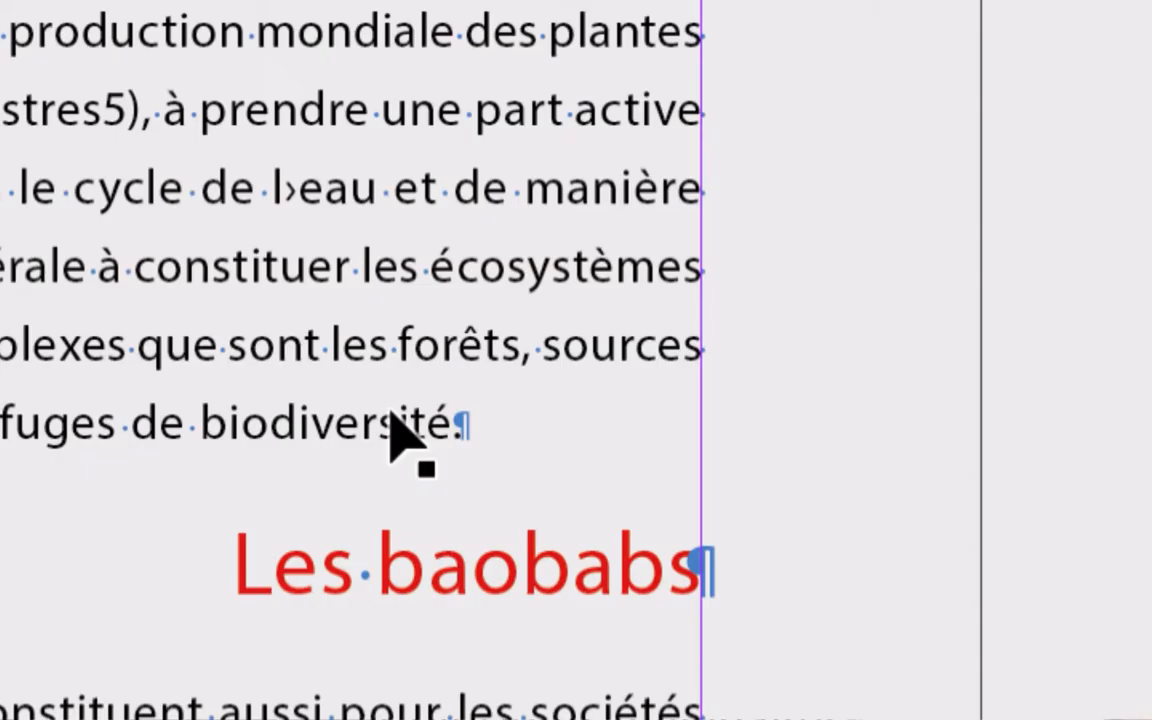
click(399, 408)
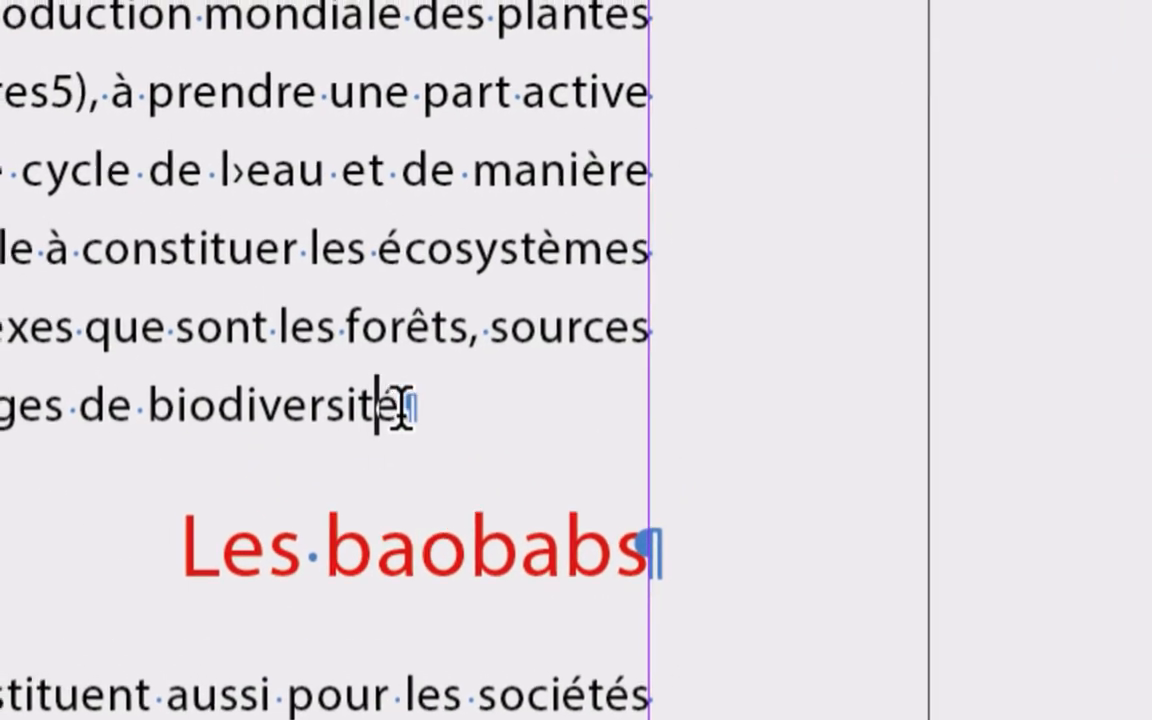
text(de la faune a)
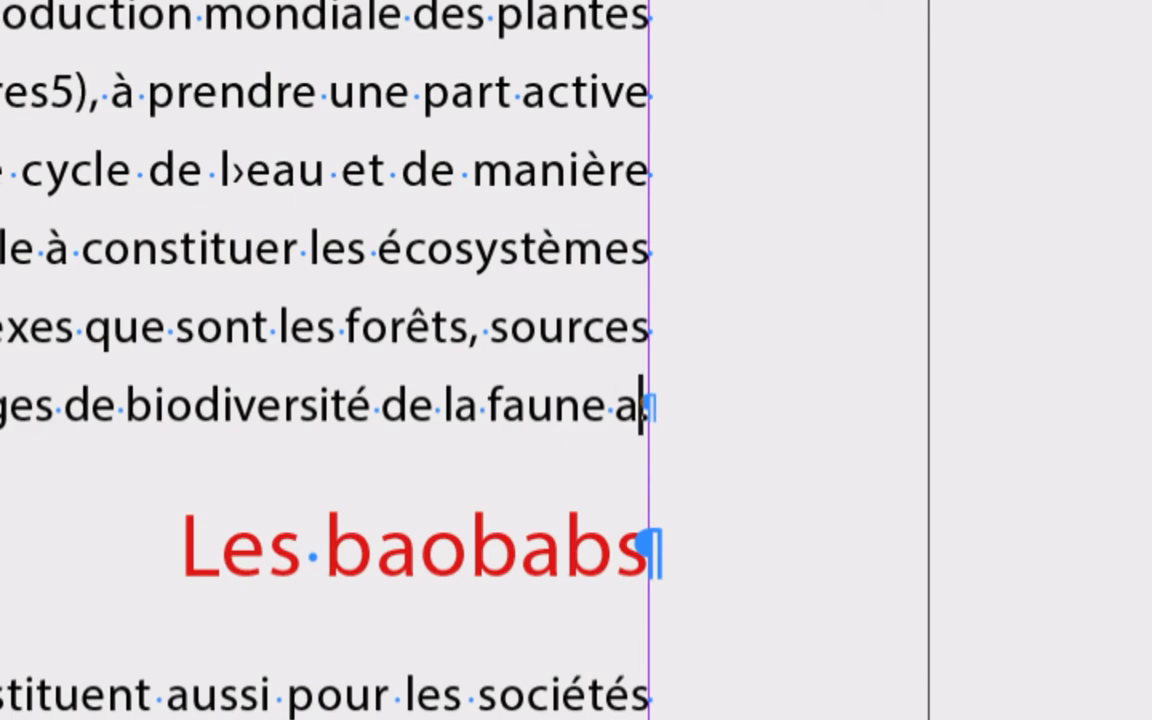
text(fricaine)
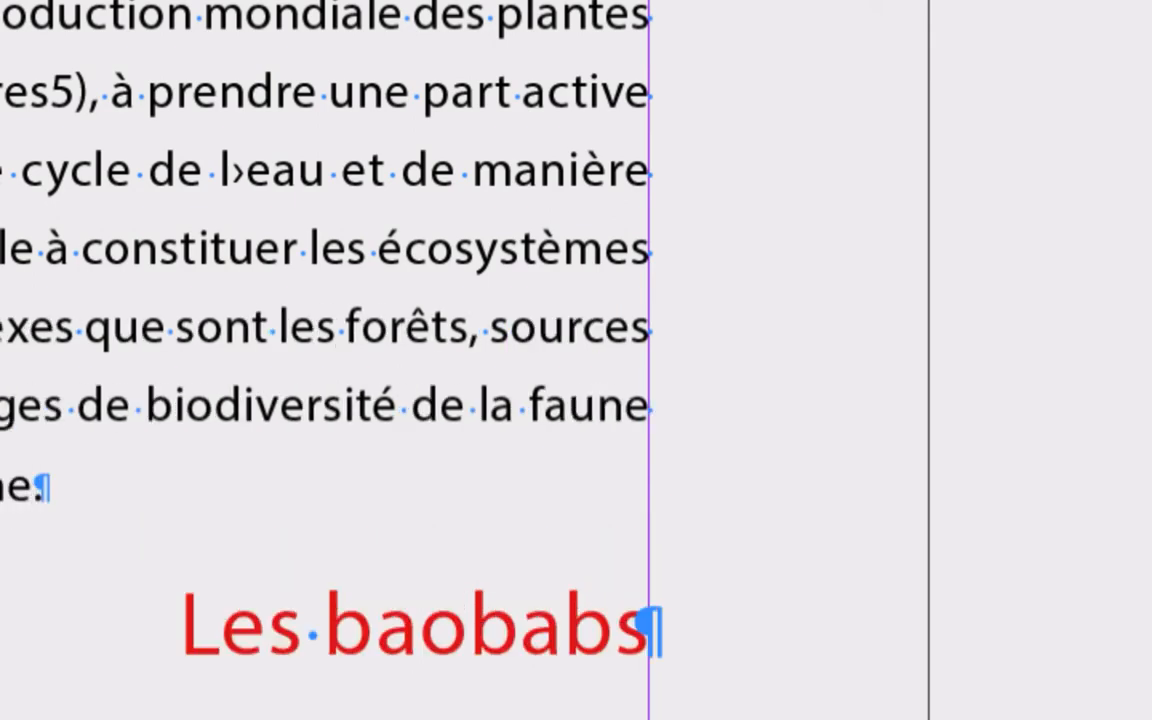
text(..)
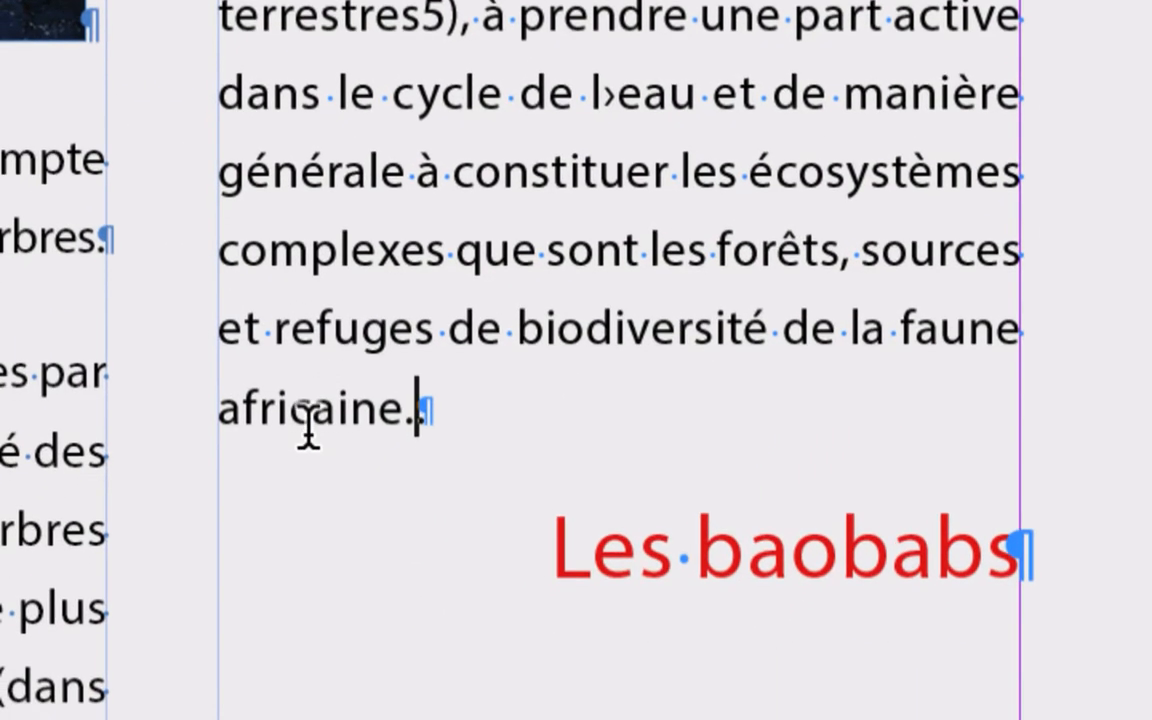
key(BackSpace)
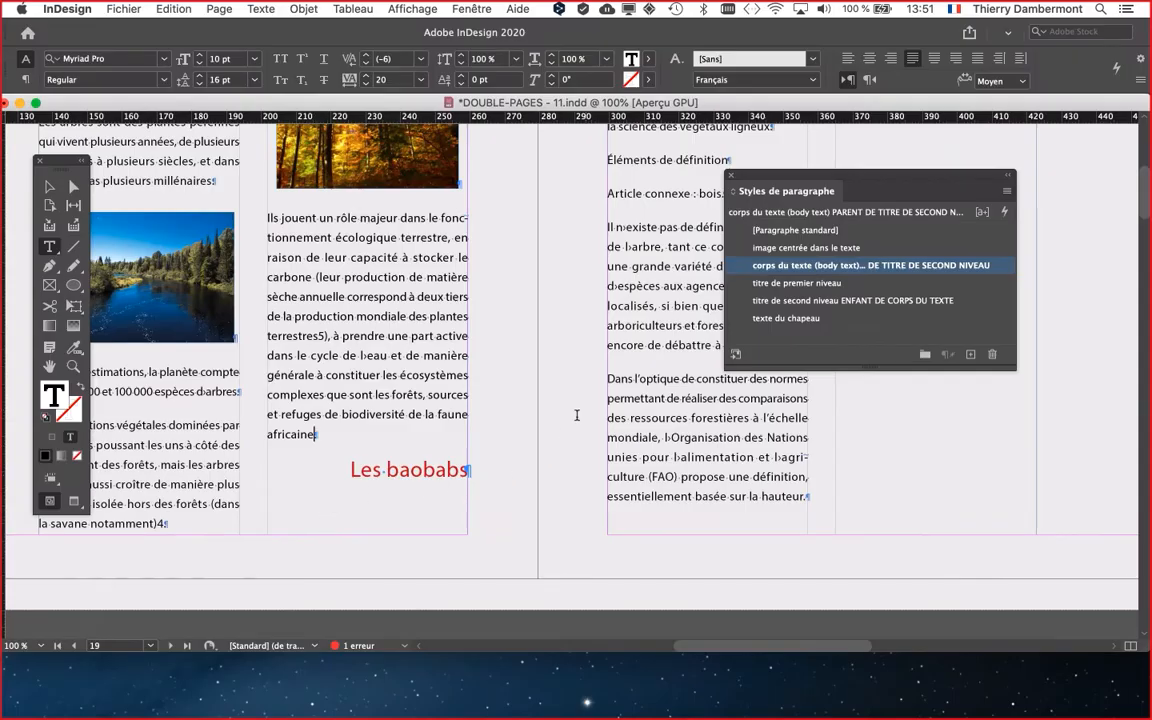
Deselect the text frame and review the "Options d'enchaînement" of the "corps du texte (body text)" paragraph style
scroll(576, 415, up, 8)
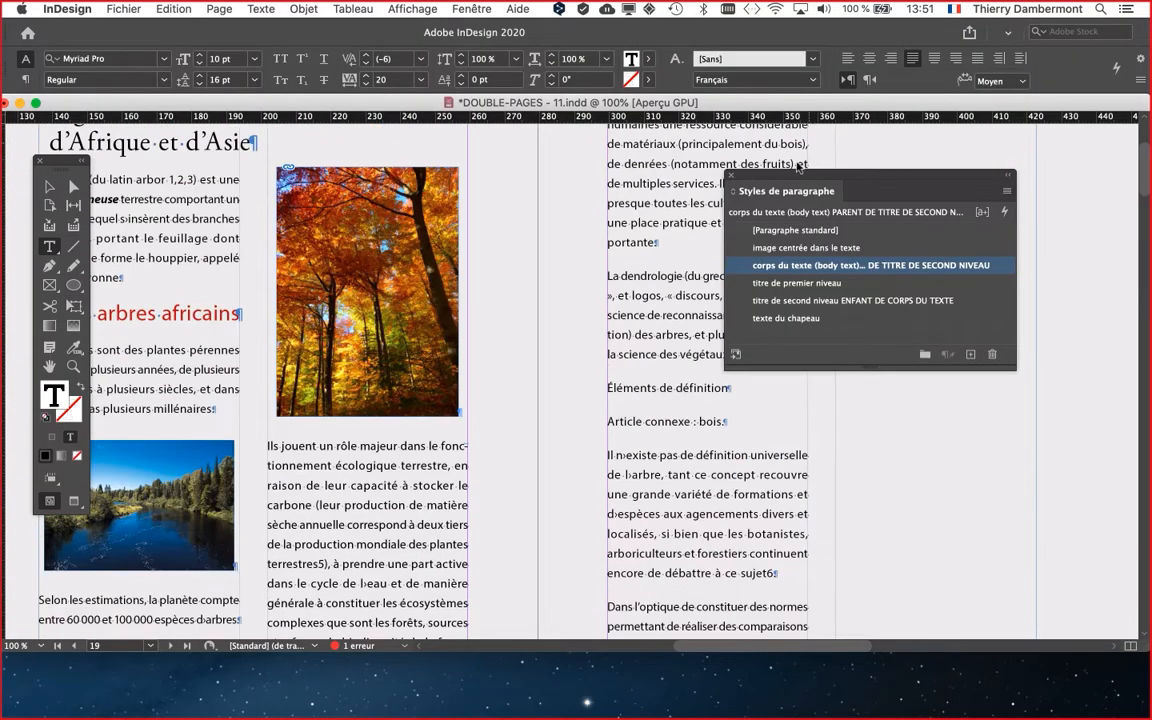
scroll(797, 167, up, 3)
drag(763, 179, 897, 185)
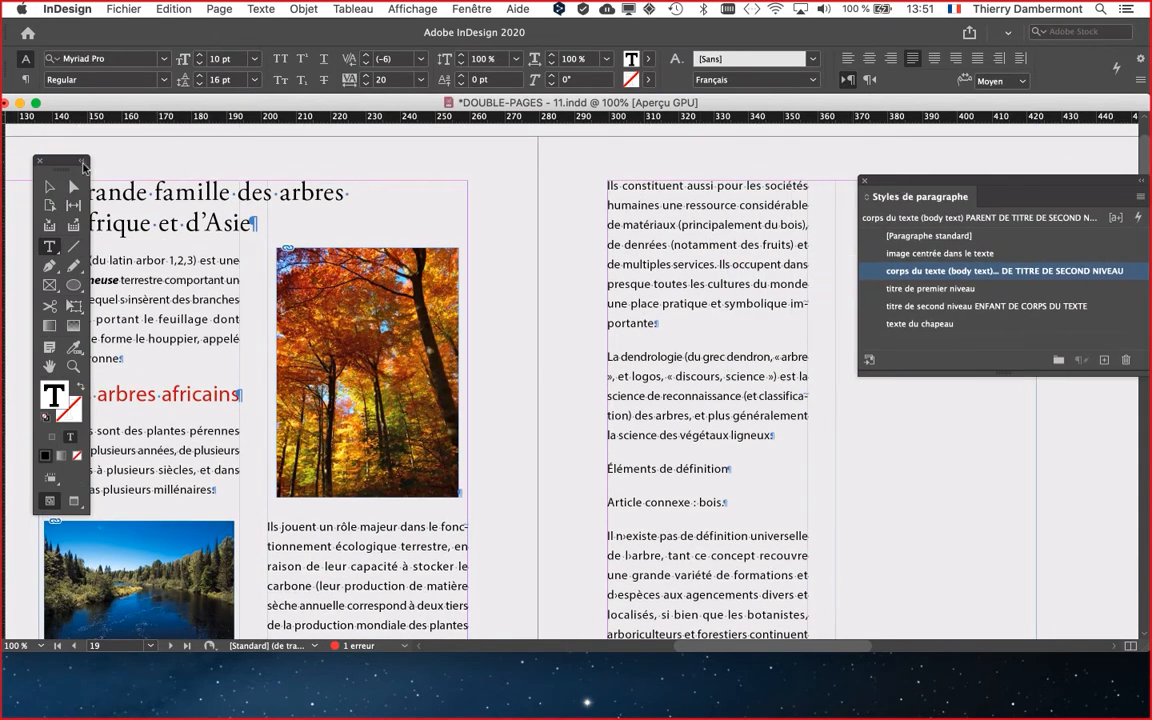
click(50, 186)
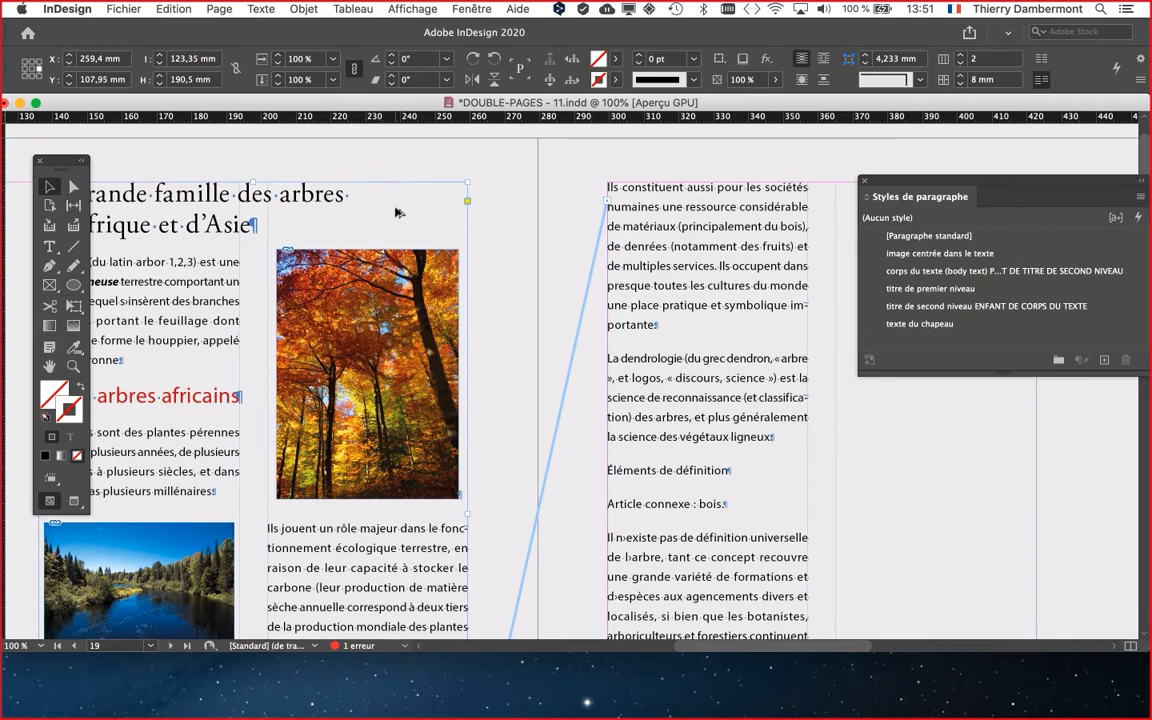
scroll(441, 262, down, 1)
scroll(445, 230, up, 2)
click(437, 177)
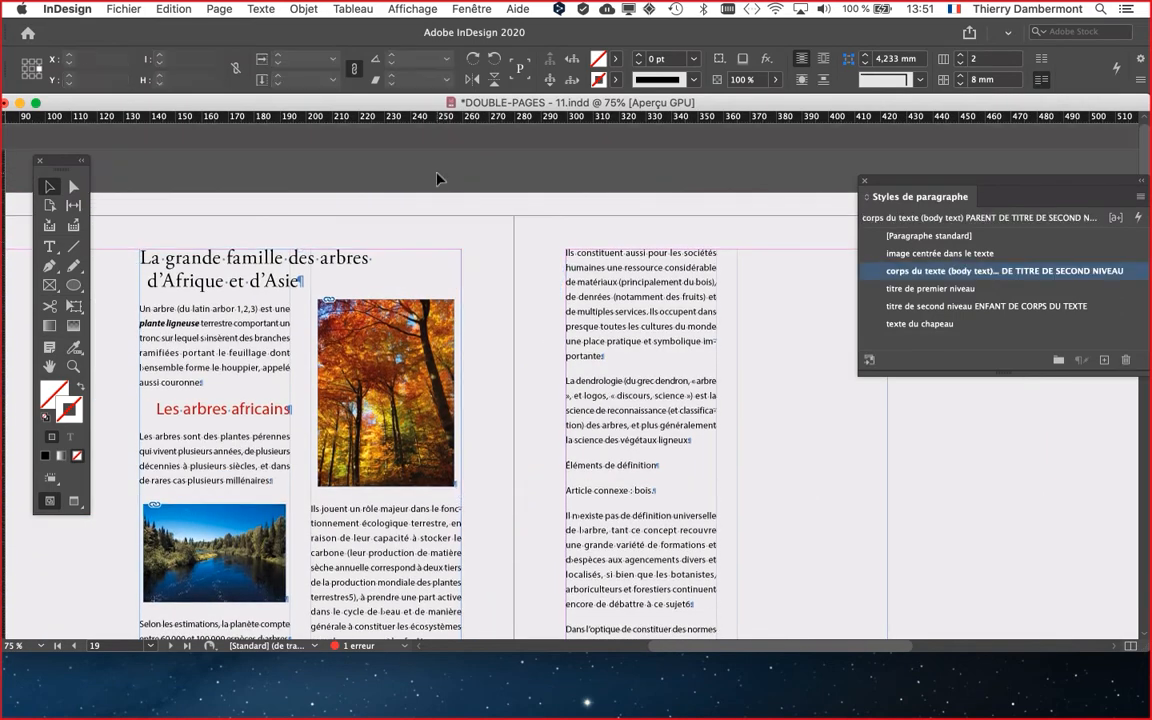
drag(897, 184, 765, 156)
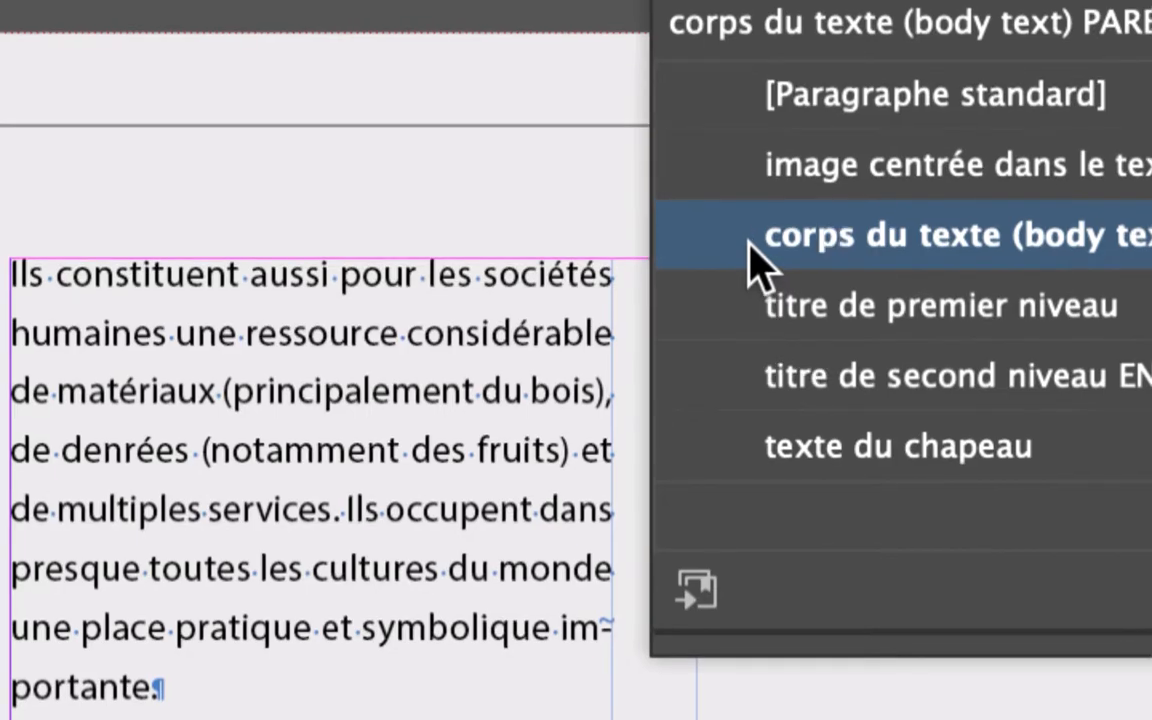
double_click(757, 262)
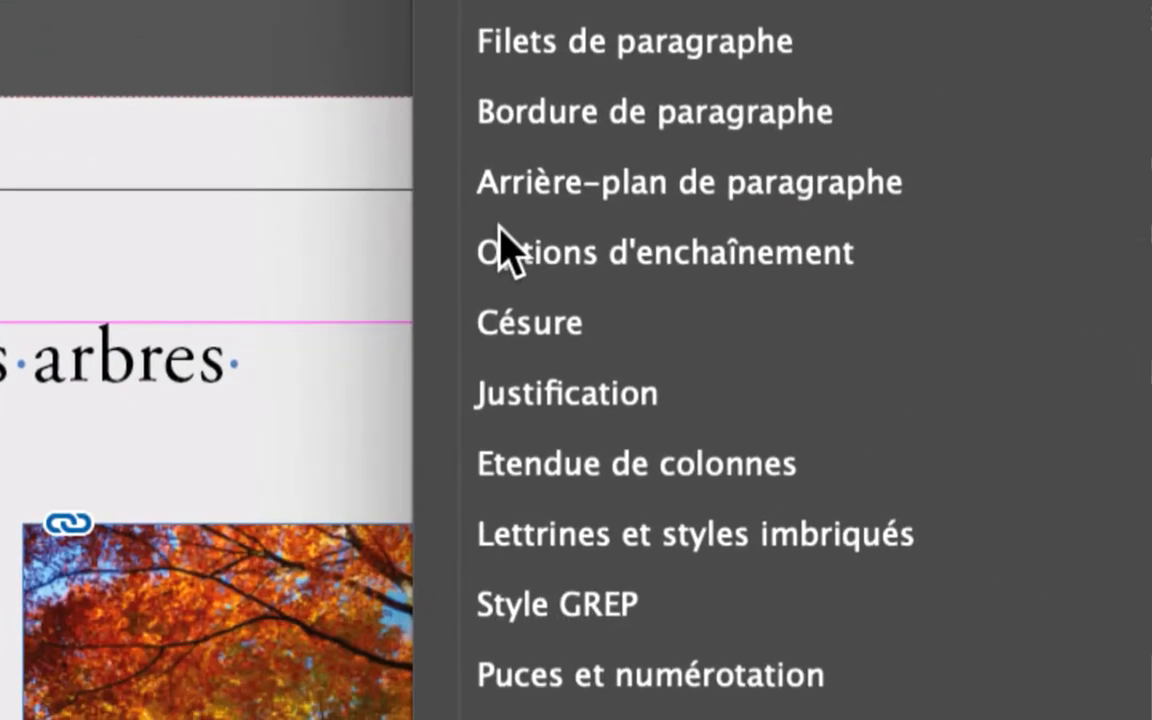
click(503, 238)
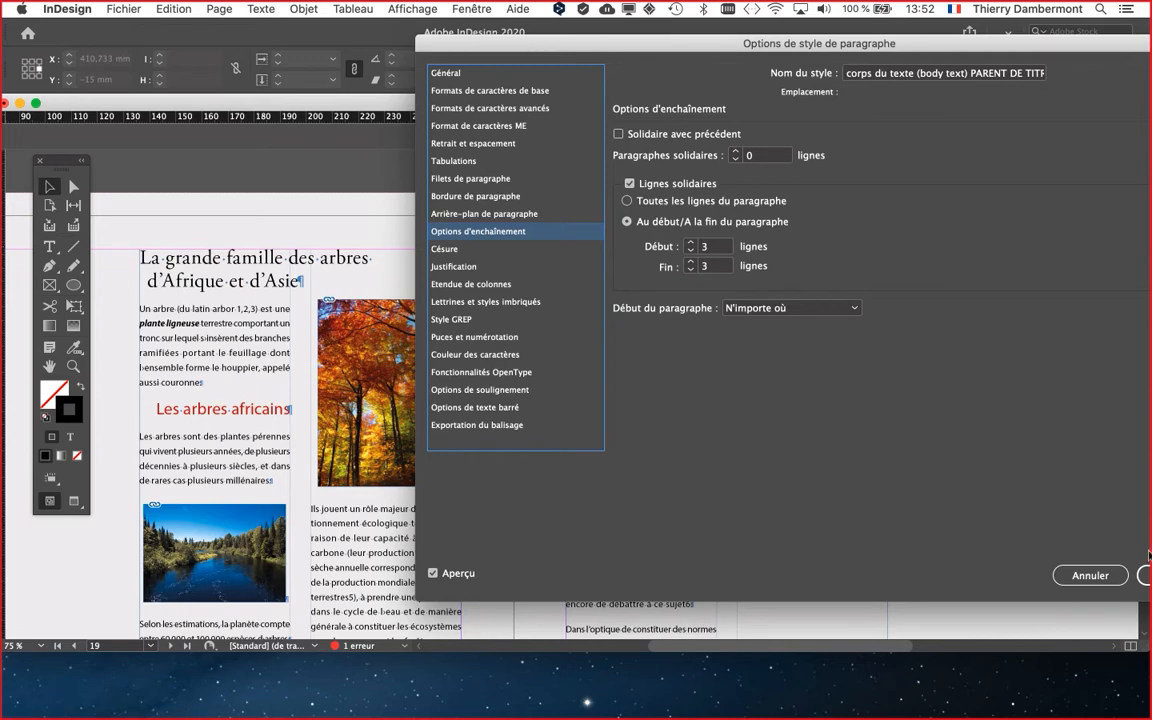
click(1145, 575)
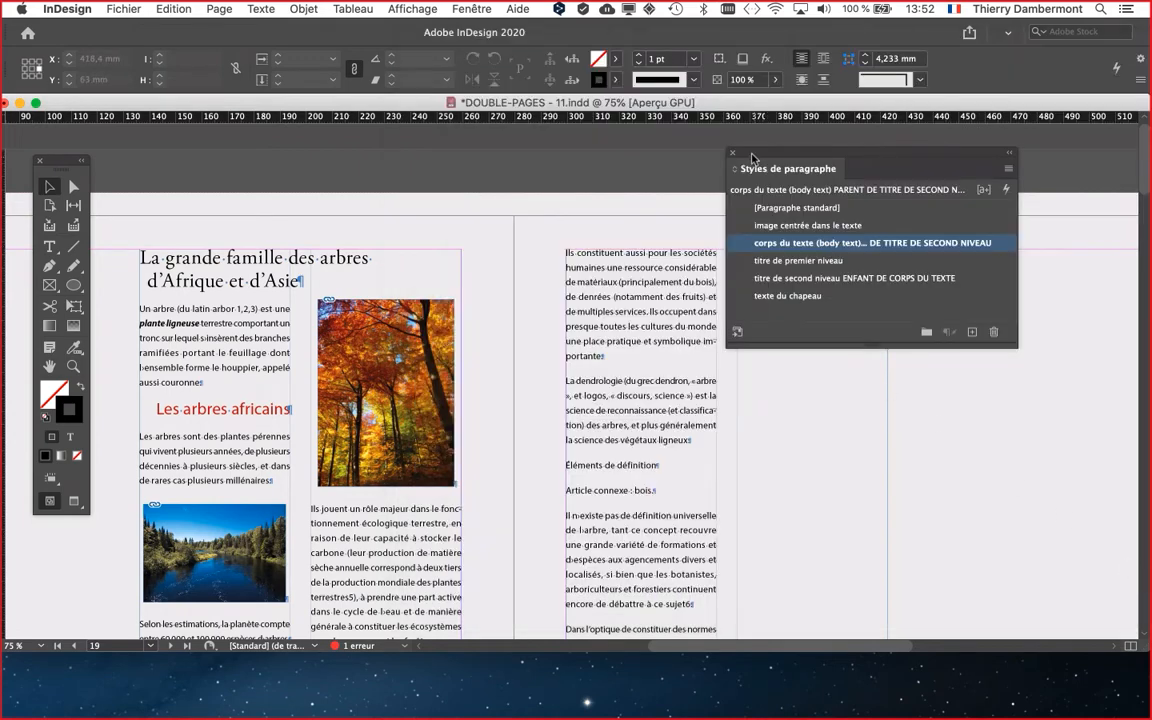
Set "Paragraphes solidaires" to 1 line in the "Options d'enchaînement" of the "titre de second niveau" paragraph style
drag(752, 158, 866, 162)
scroll(548, 437, down, 3)
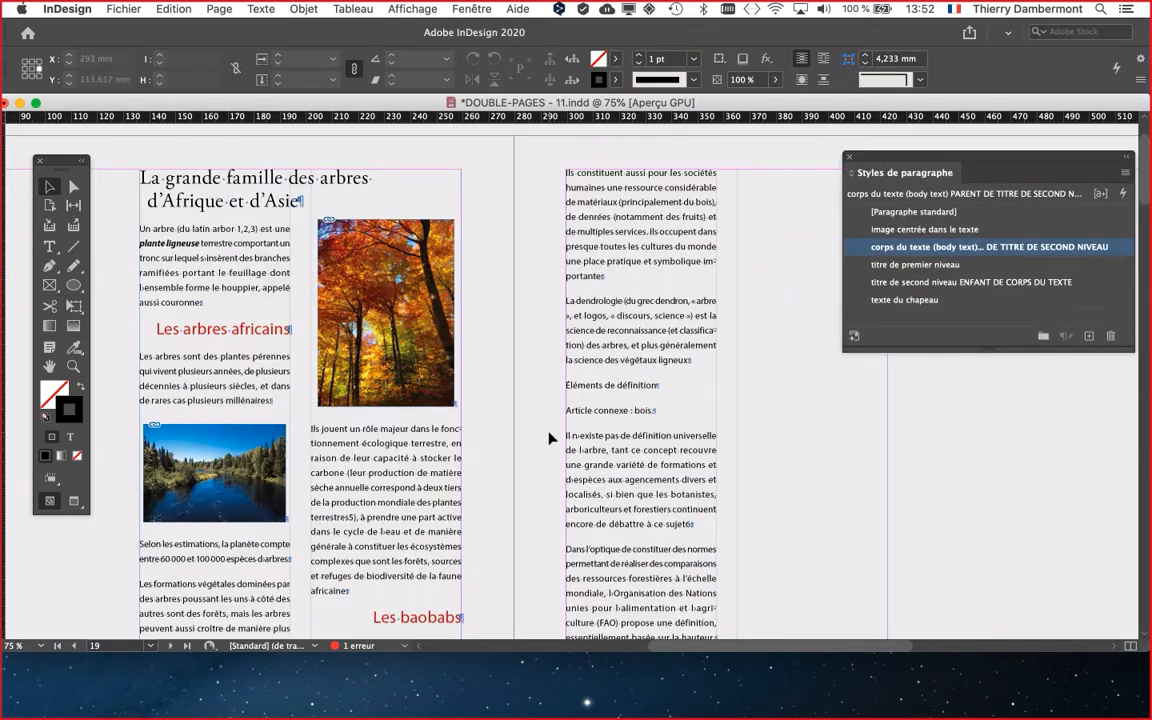
key(super+minus)
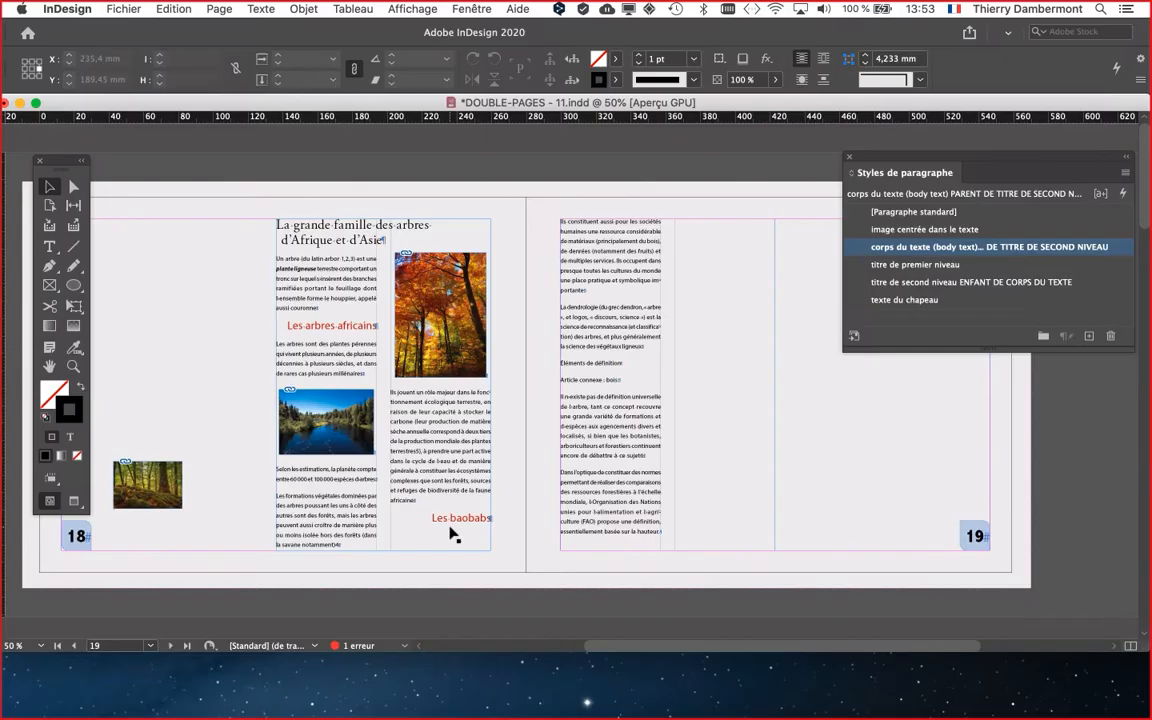
drag(882, 155, 761, 138)
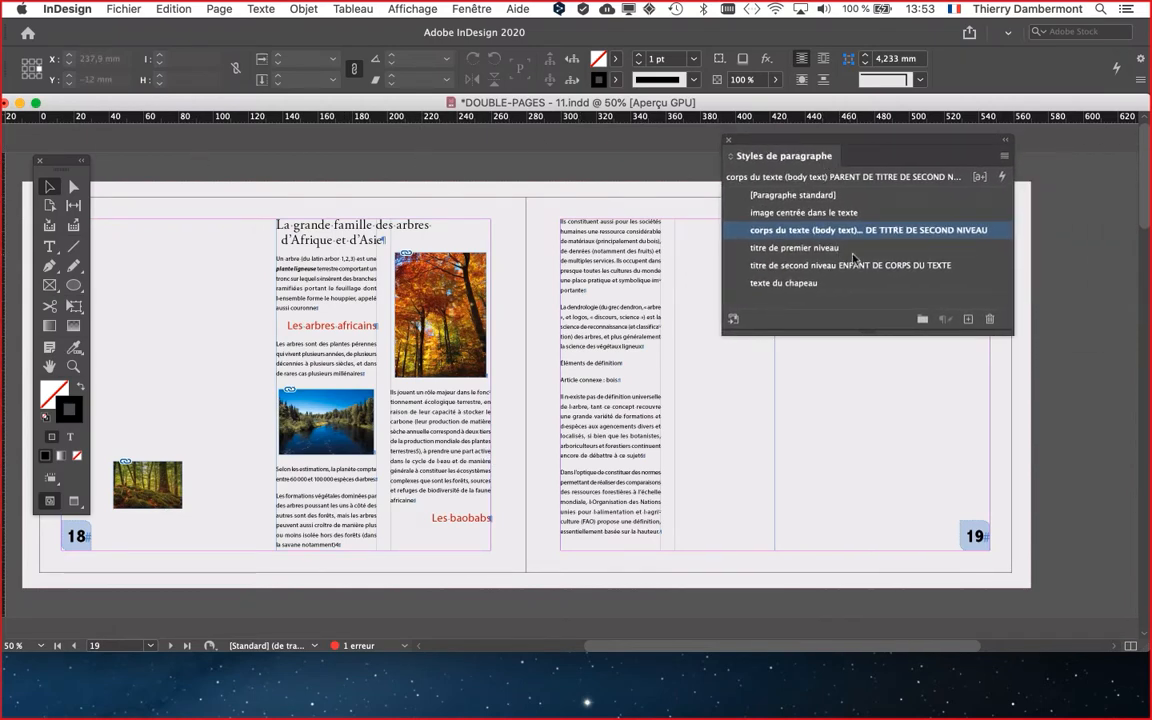
click(749, 266)
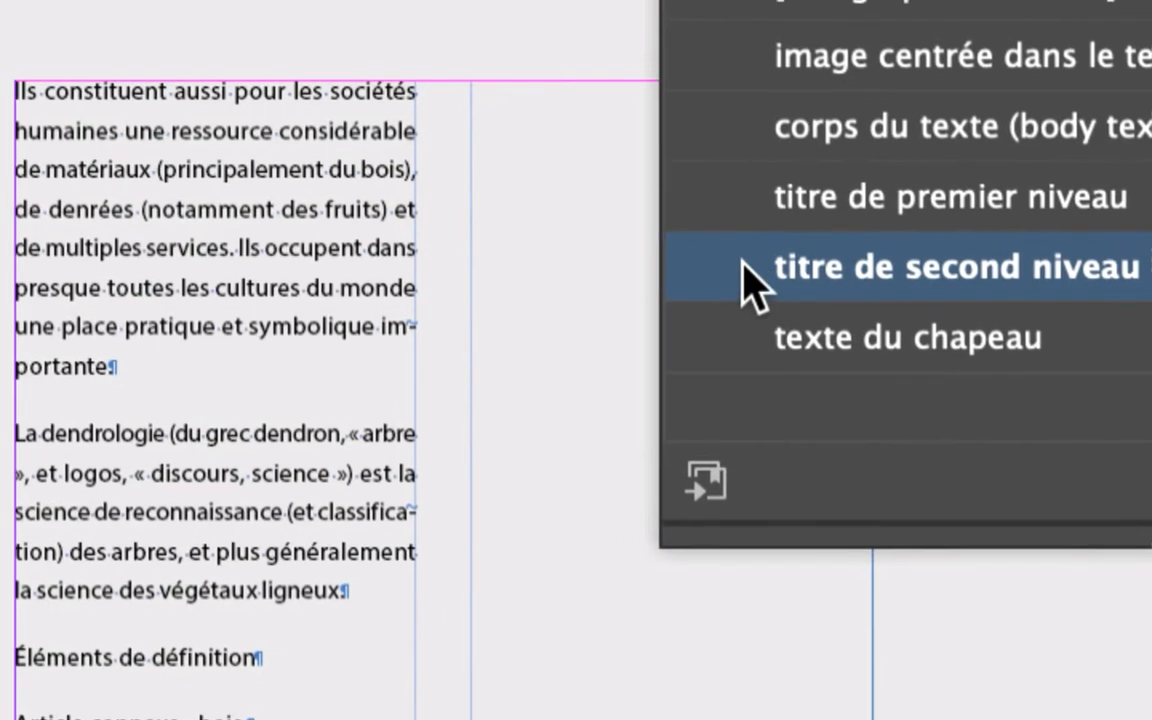
double_click(748, 283)
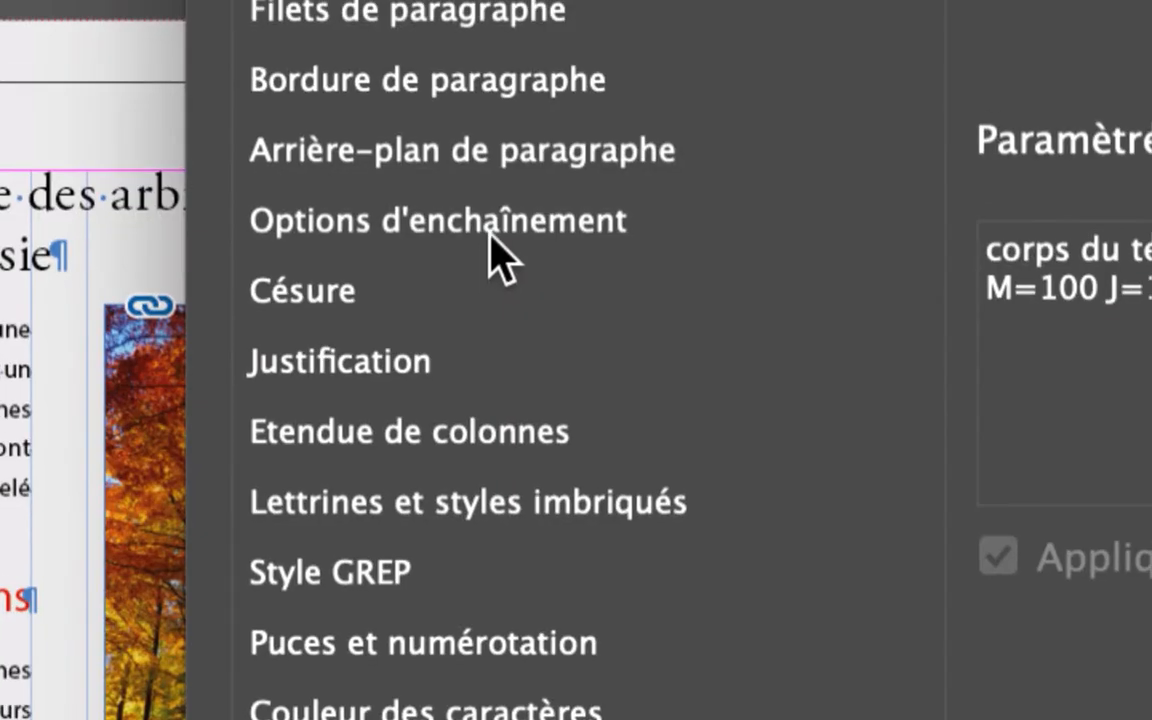
click(490, 235)
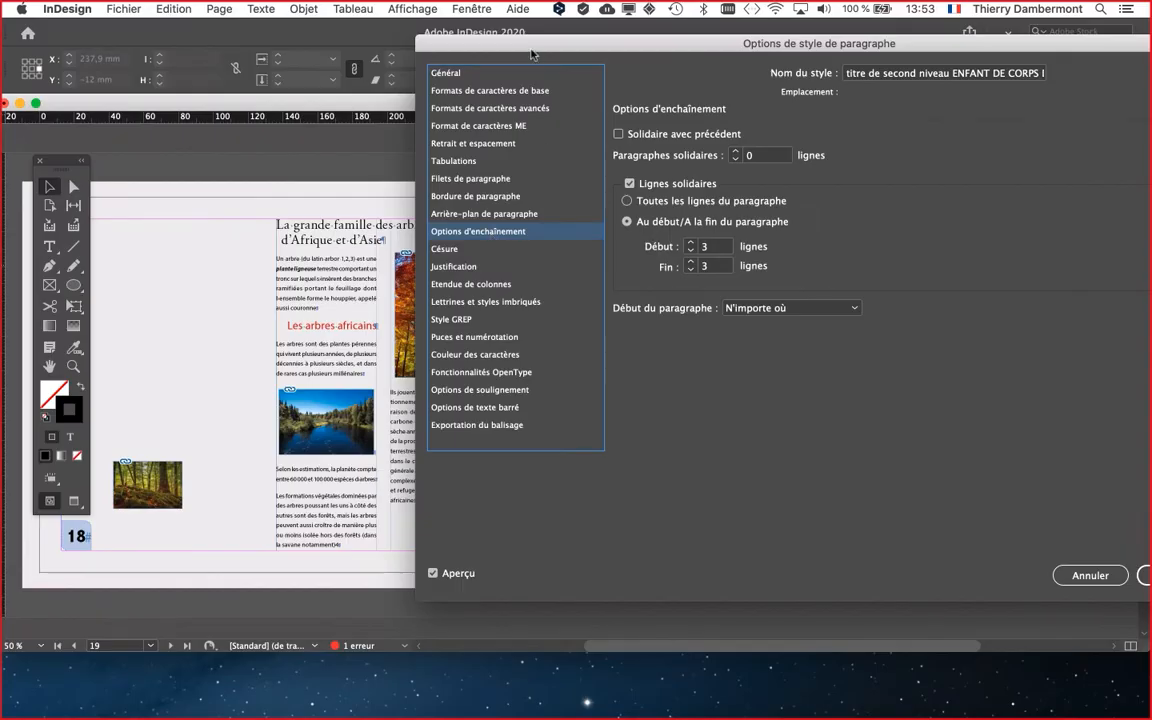
drag(533, 54, 688, 60)
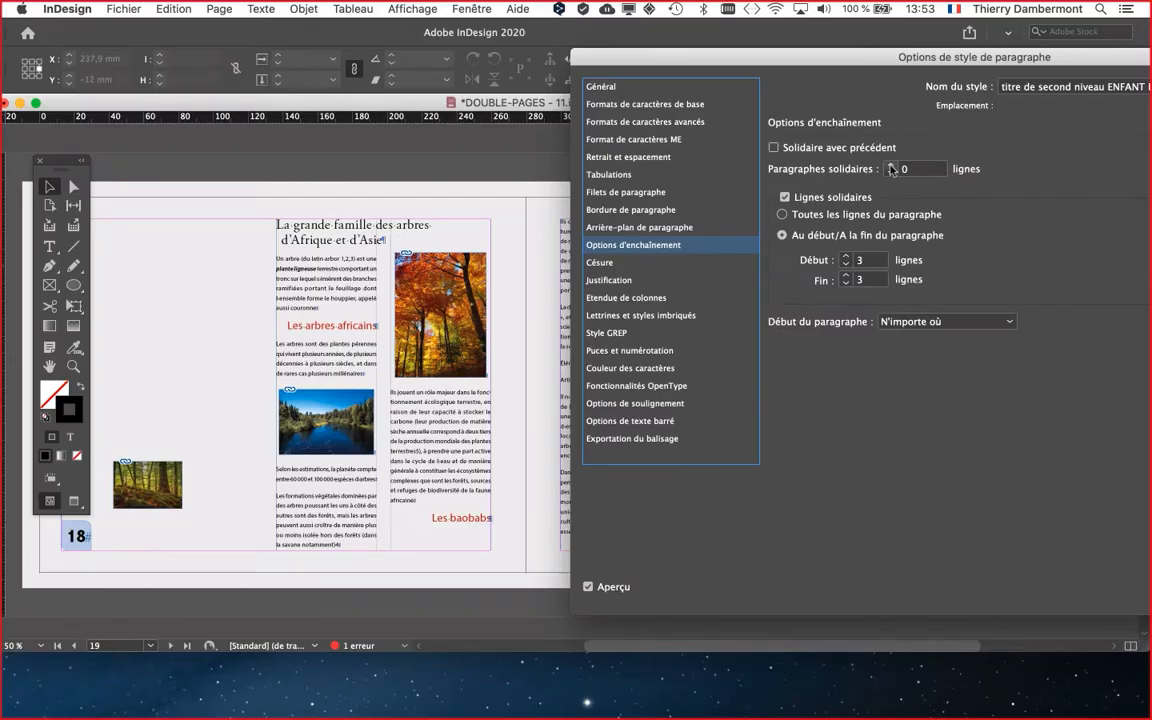
click(891, 166)
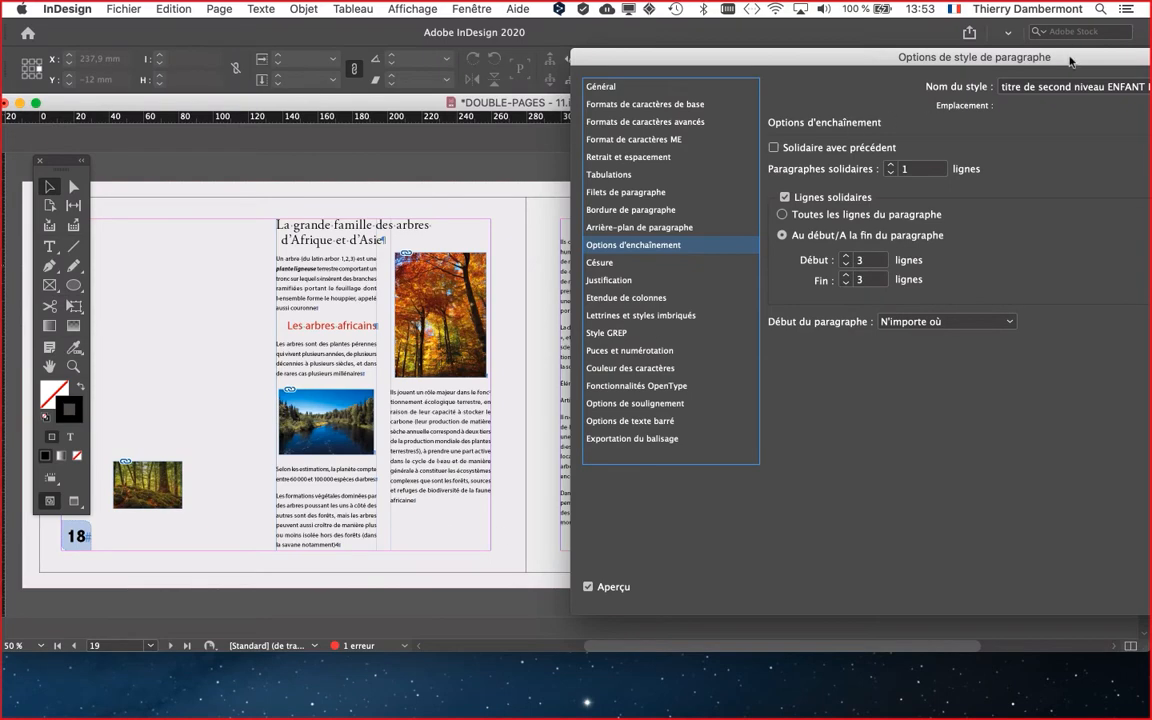
drag(1070, 62, 189, 77)
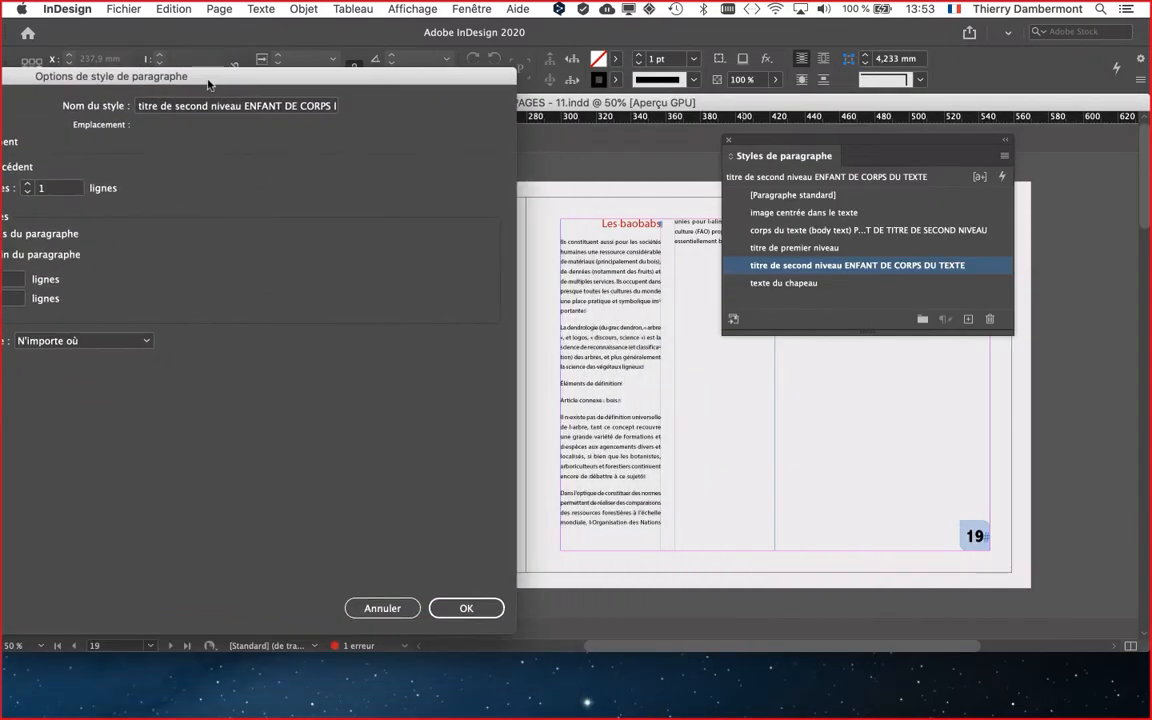
click(465, 607)
Change "Lignes solidaires" to "Toutes les lignes du paragraphe" in the "titre de second niveau" paragraph style
drag(767, 143, 969, 188)
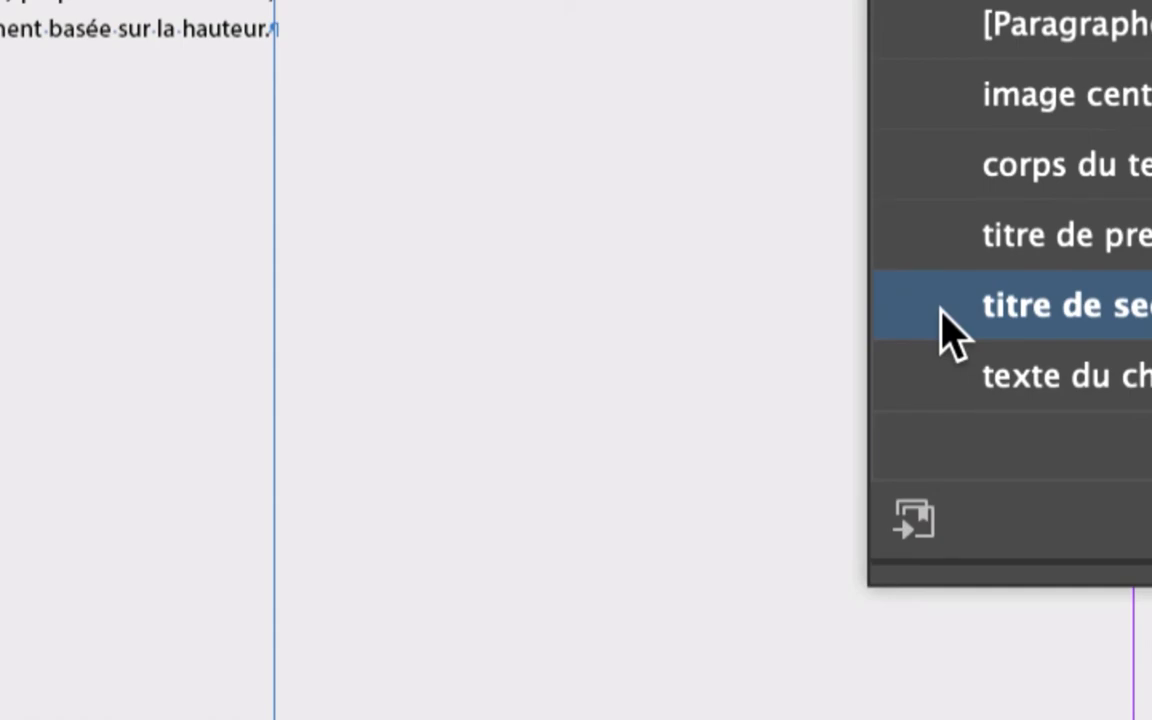
double_click(940, 310)
drag(142, 68, 860, 66)
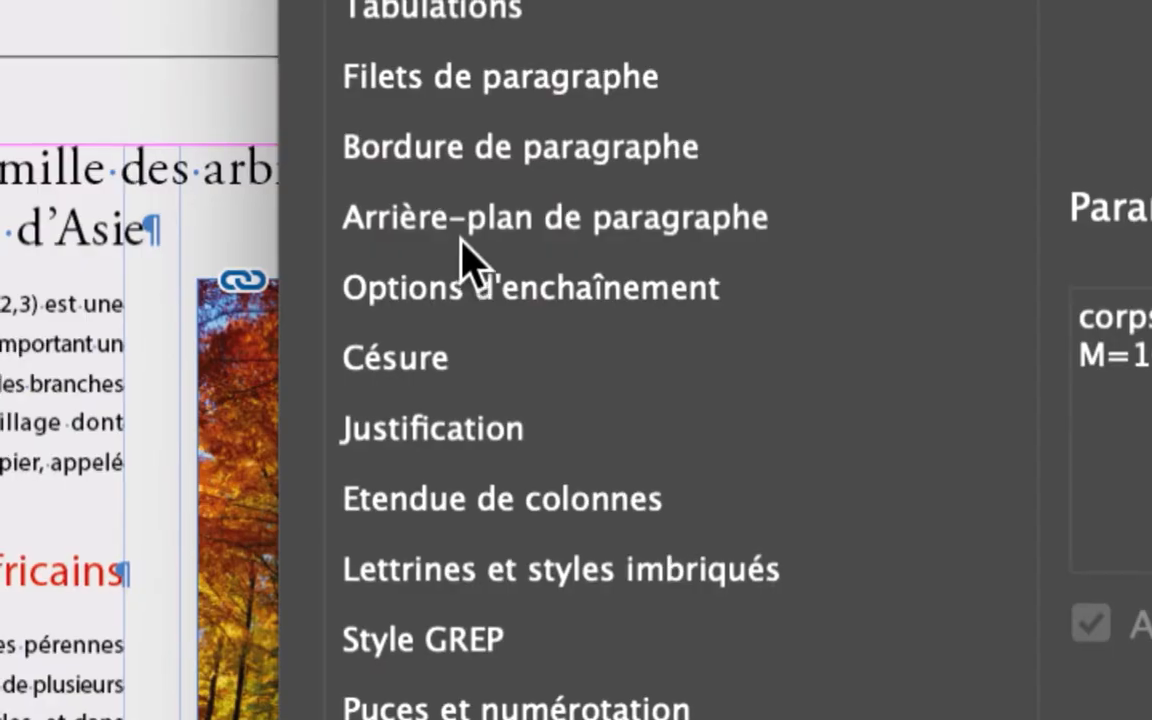
click(466, 254)
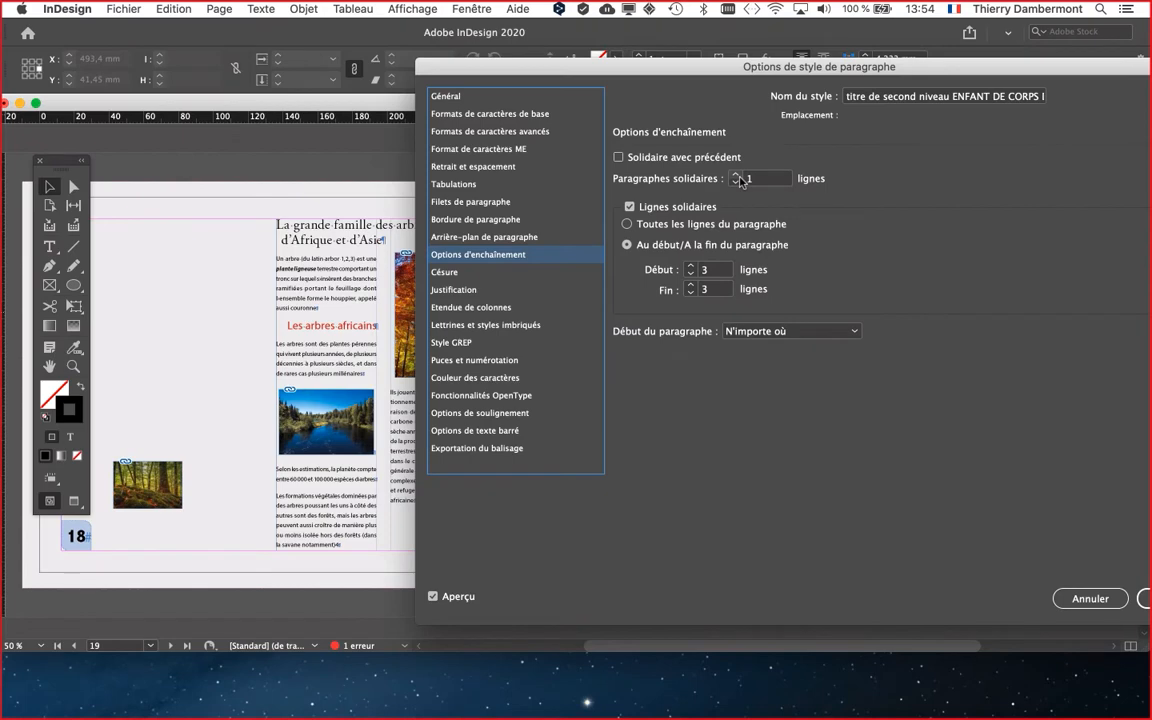
drag(763, 77, 862, 72)
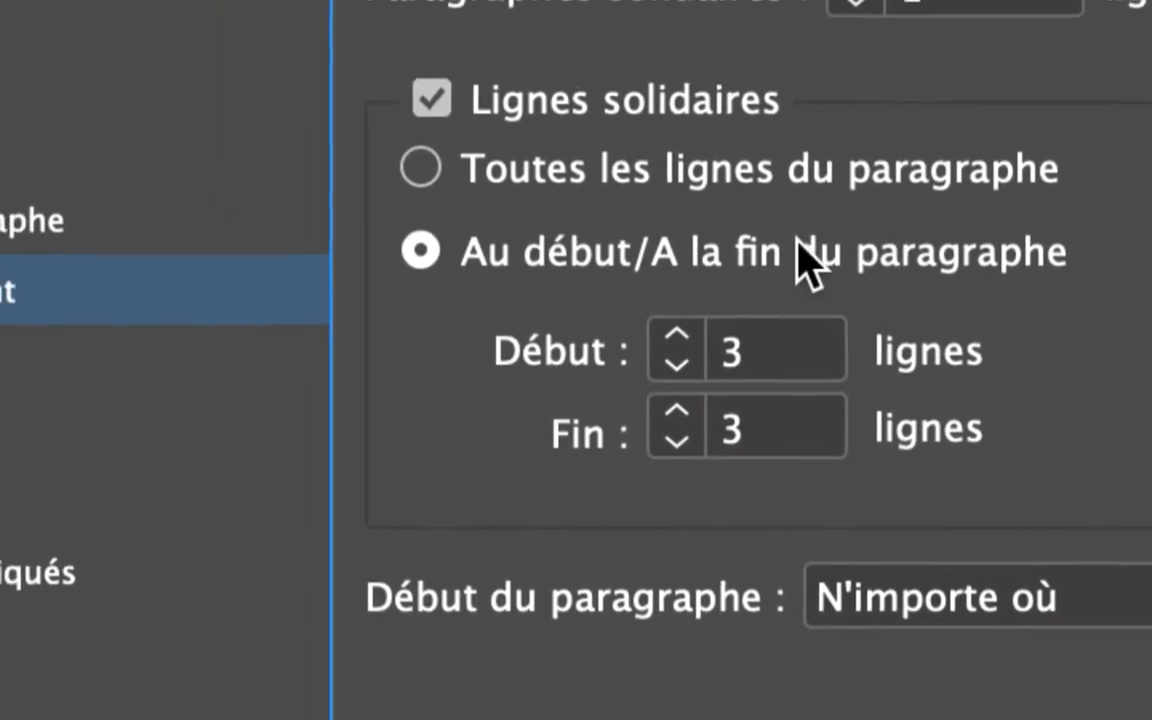
click(665, 97)
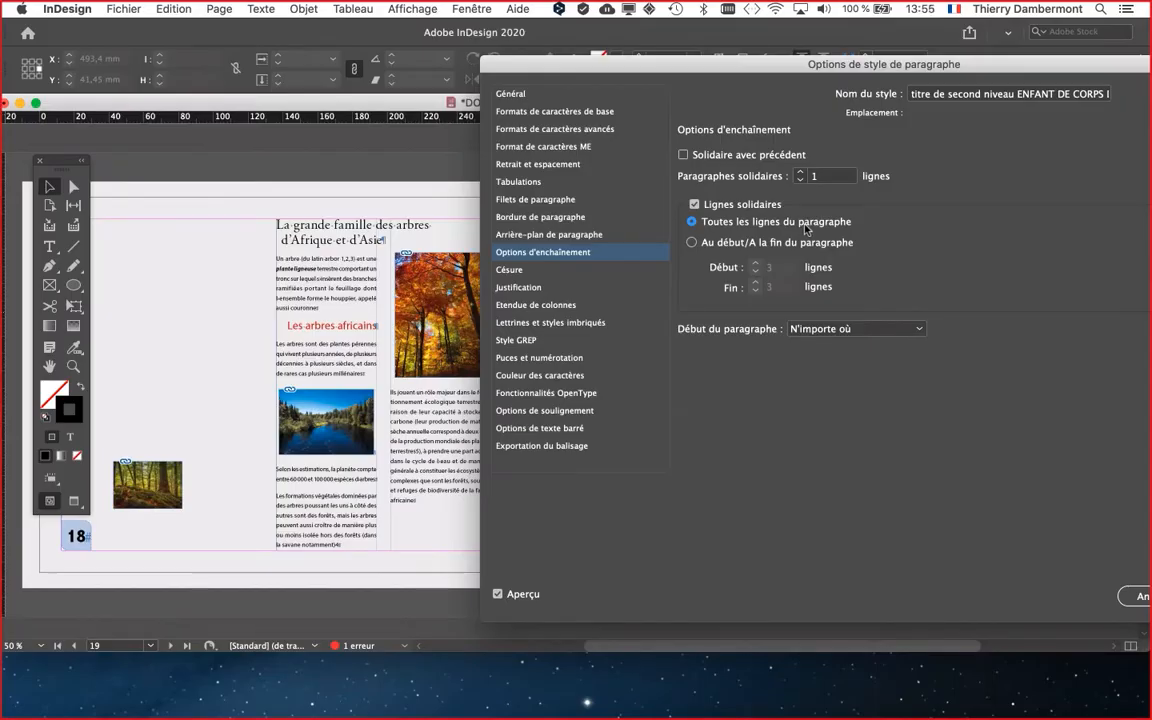
drag(895, 62, 704, 63)
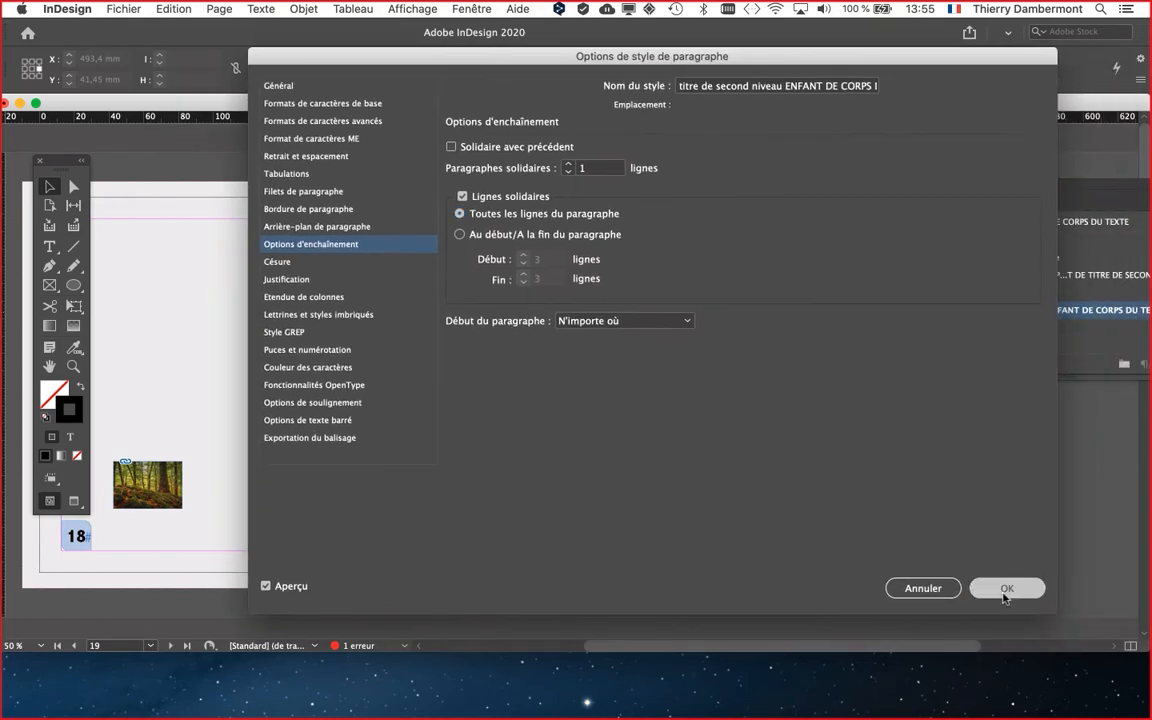
click(1004, 587)
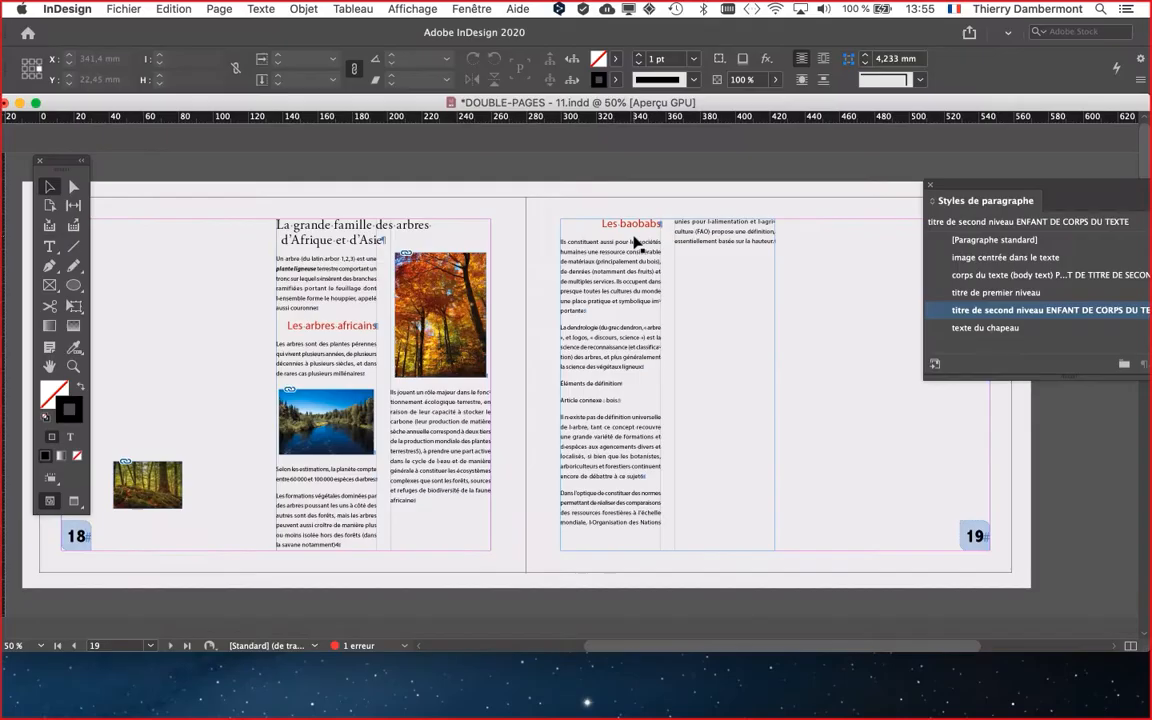
Review the "Options d'enchaînement" of the "titre de second niveau" style and close the style options
double_click(940, 311)
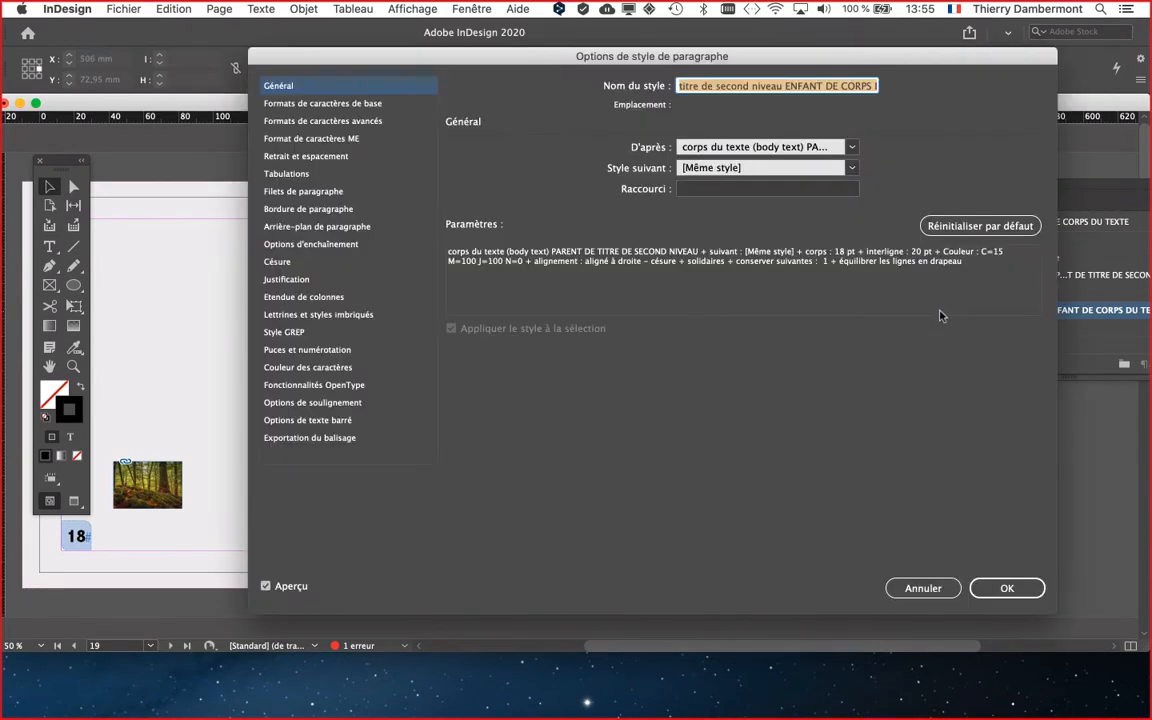
drag(316, 53, 564, 57)
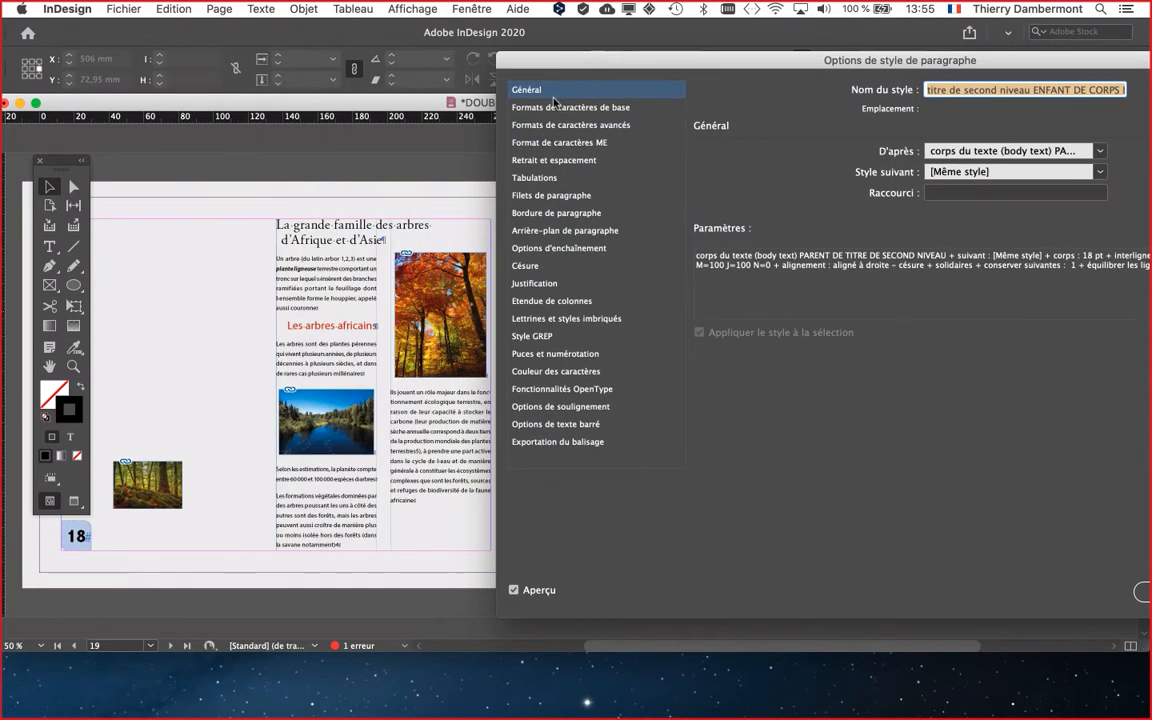
click(559, 250)
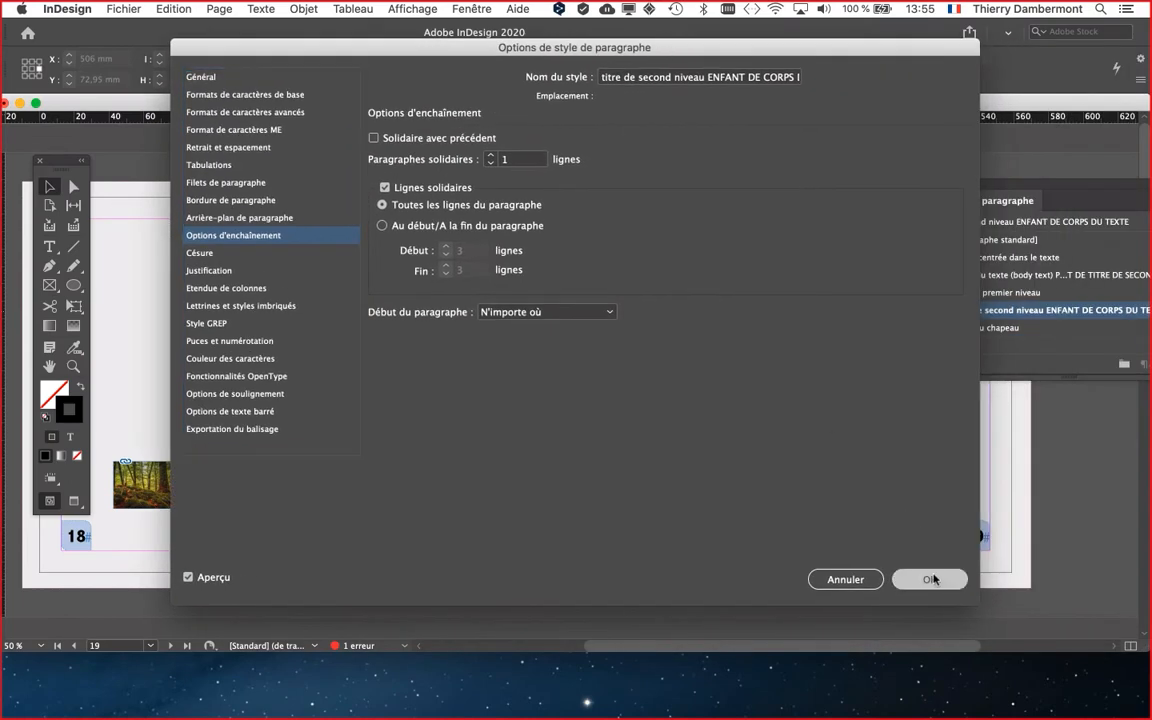
key(Return)
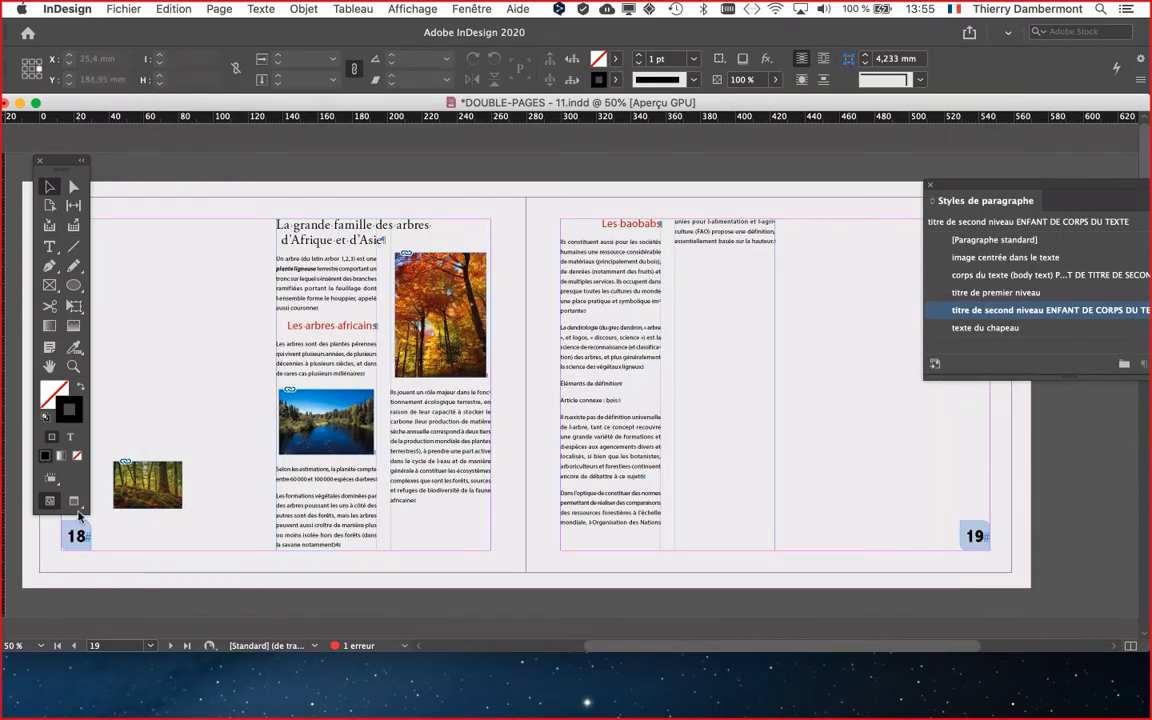
Insert a column break before the paragraph beginning "Il n'existe pas de définition universelle" on page 19
key(w)
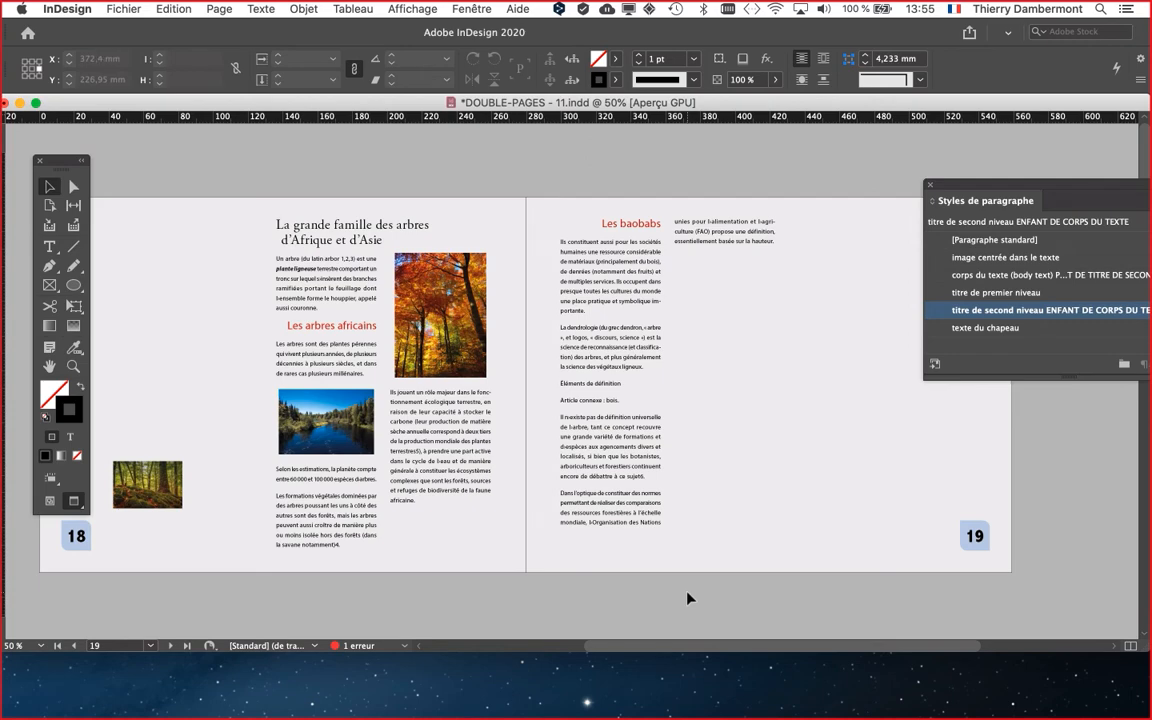
scroll(654, 427, up, 2)
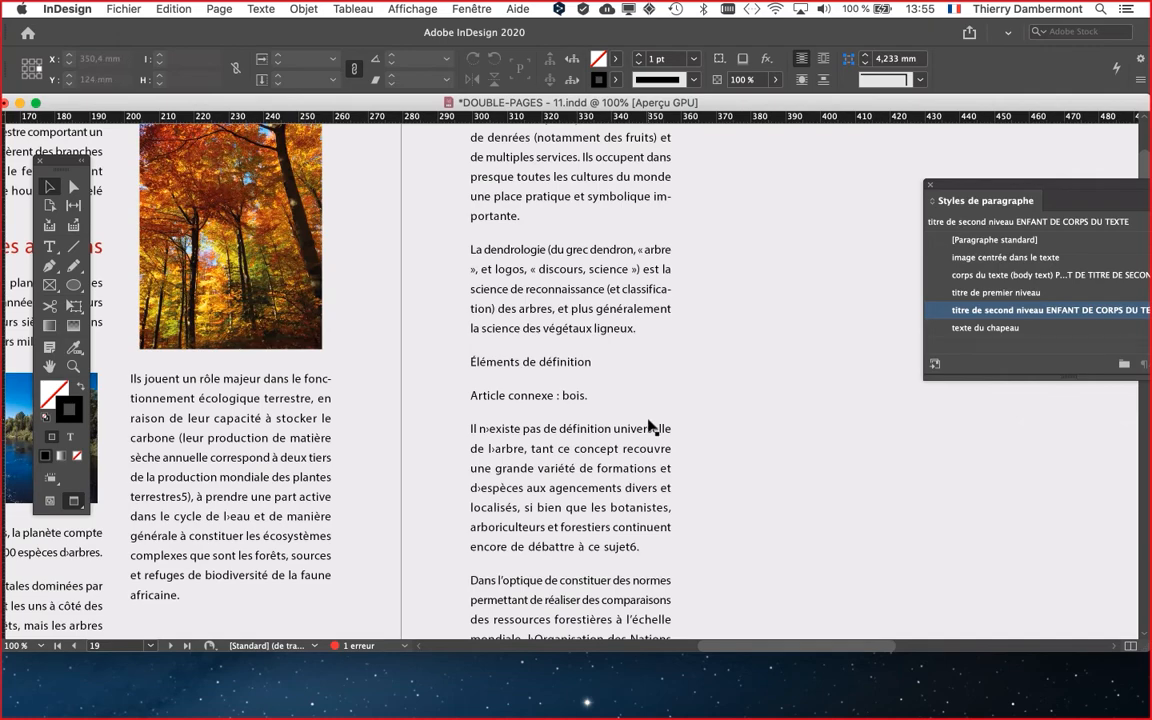
scroll(652, 428, down, 2)
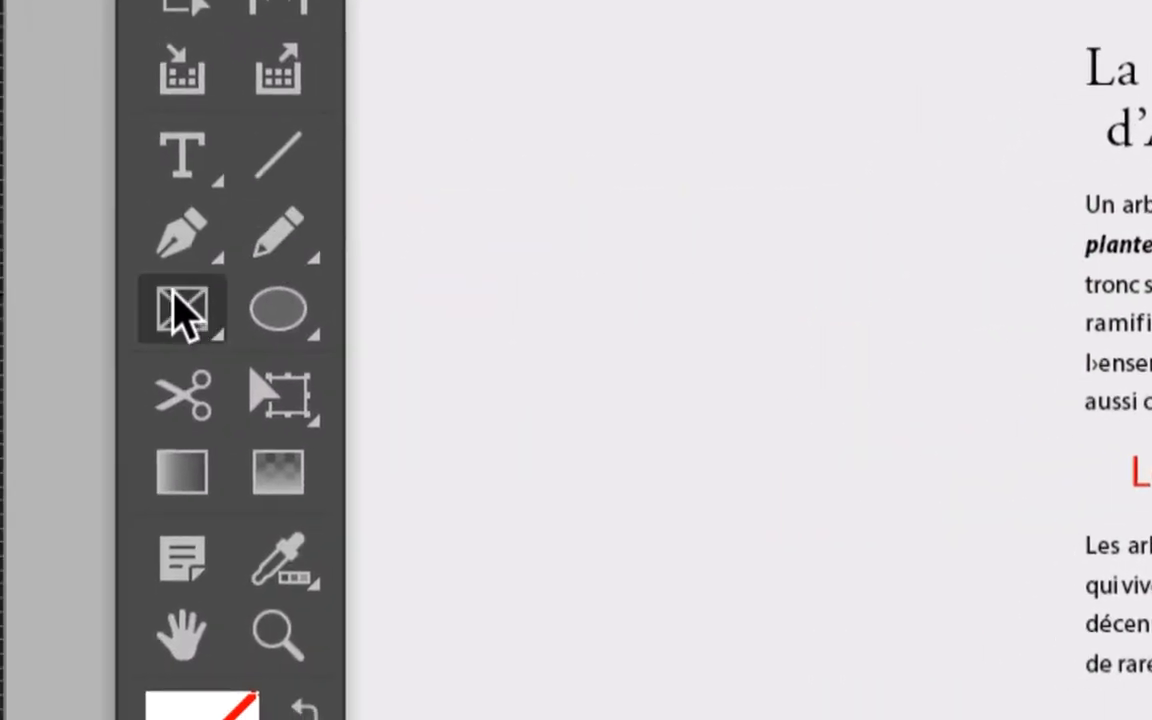
click(183, 165)
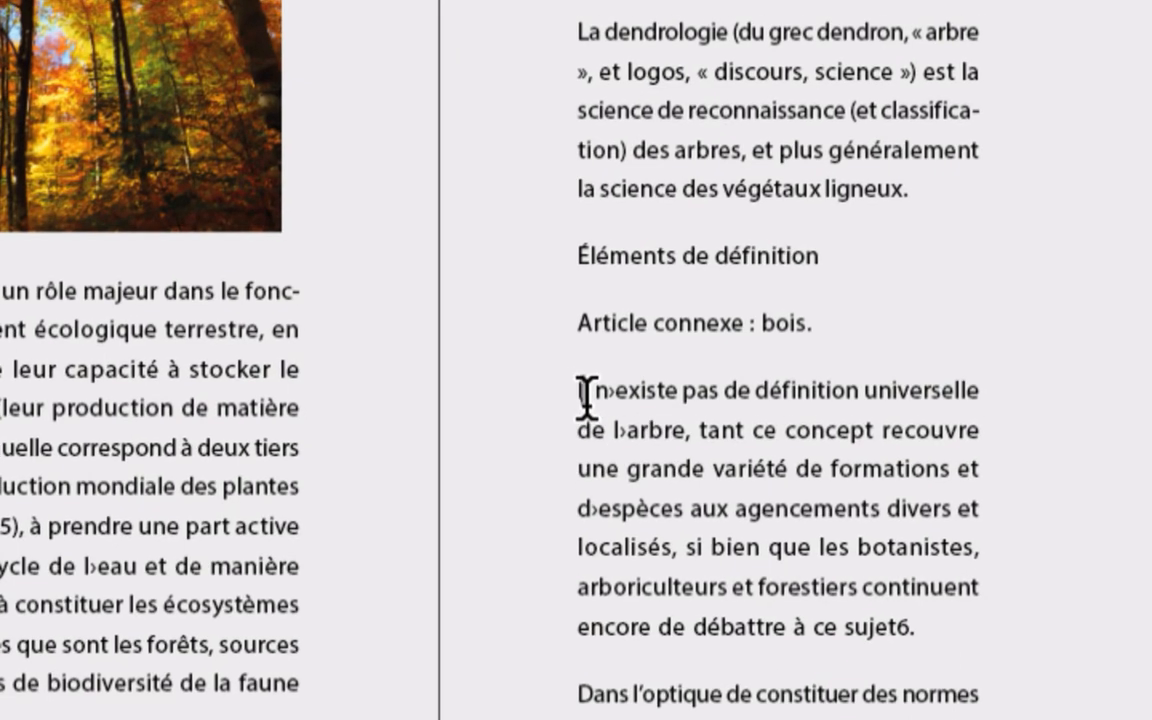
click(582, 390)
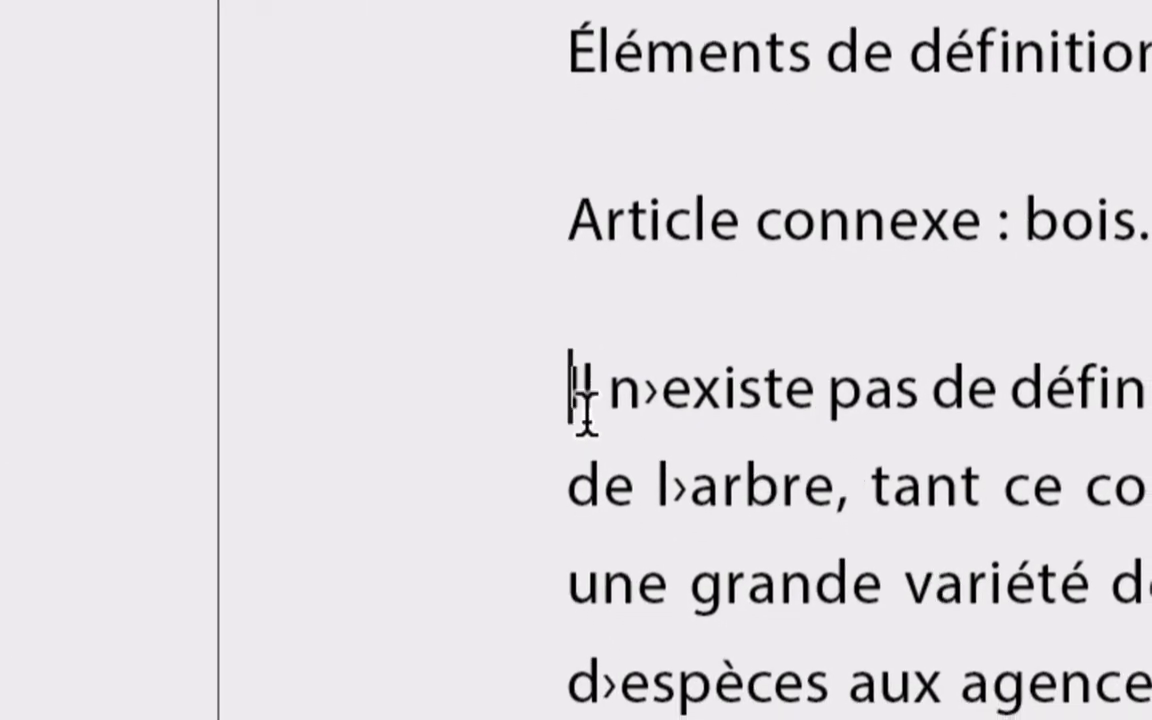
right_click(586, 435)
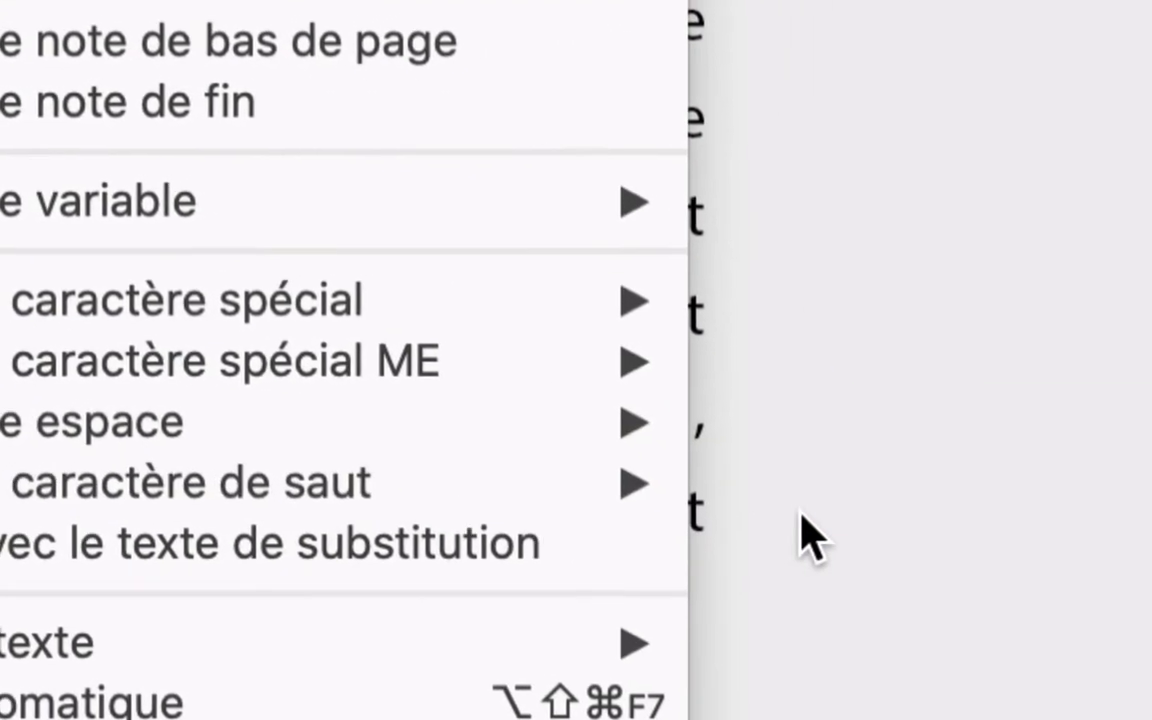
mouse_move(630, 483)
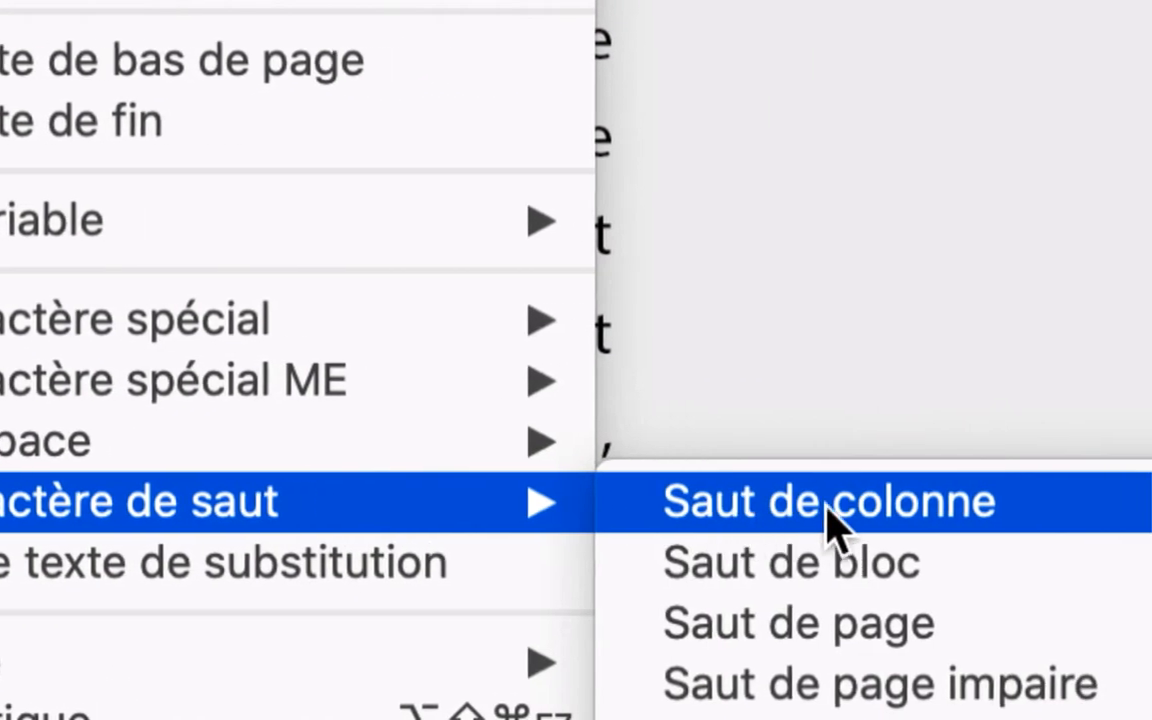
click(845, 515)
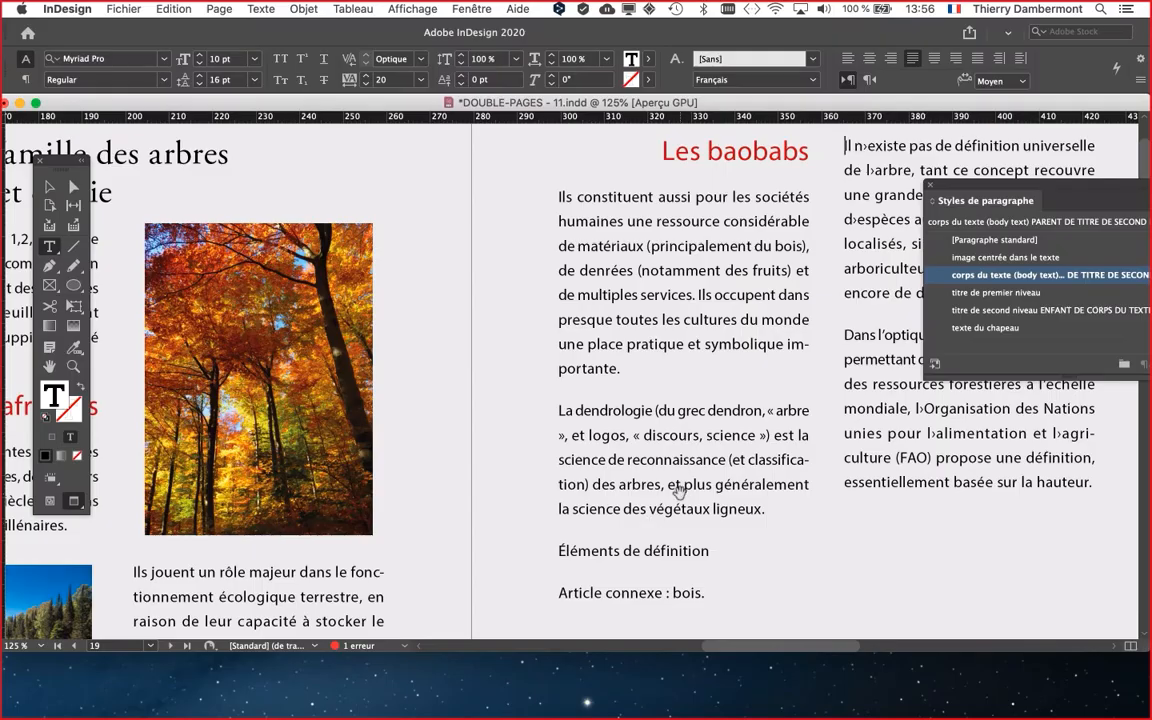
Switch to normal view and examine the column break character below "Article connexe : bois." and the text layout on page 19
key(super+minus)
key(super+minus)
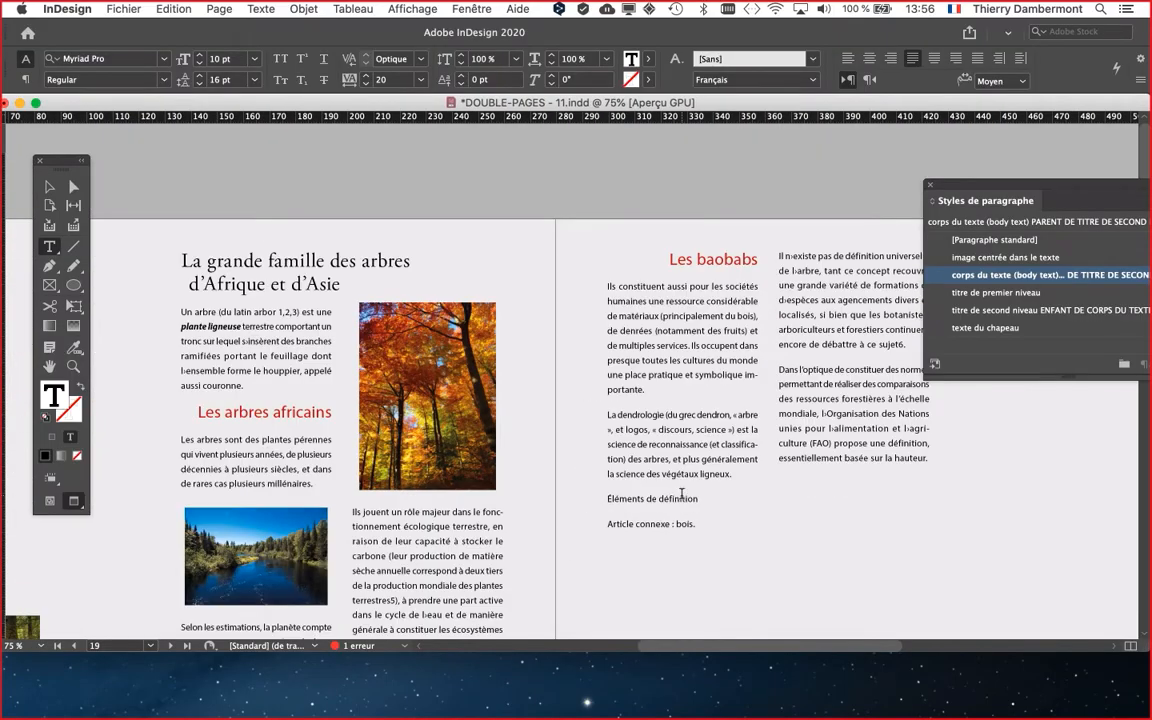
drag(698, 471, 547, 445)
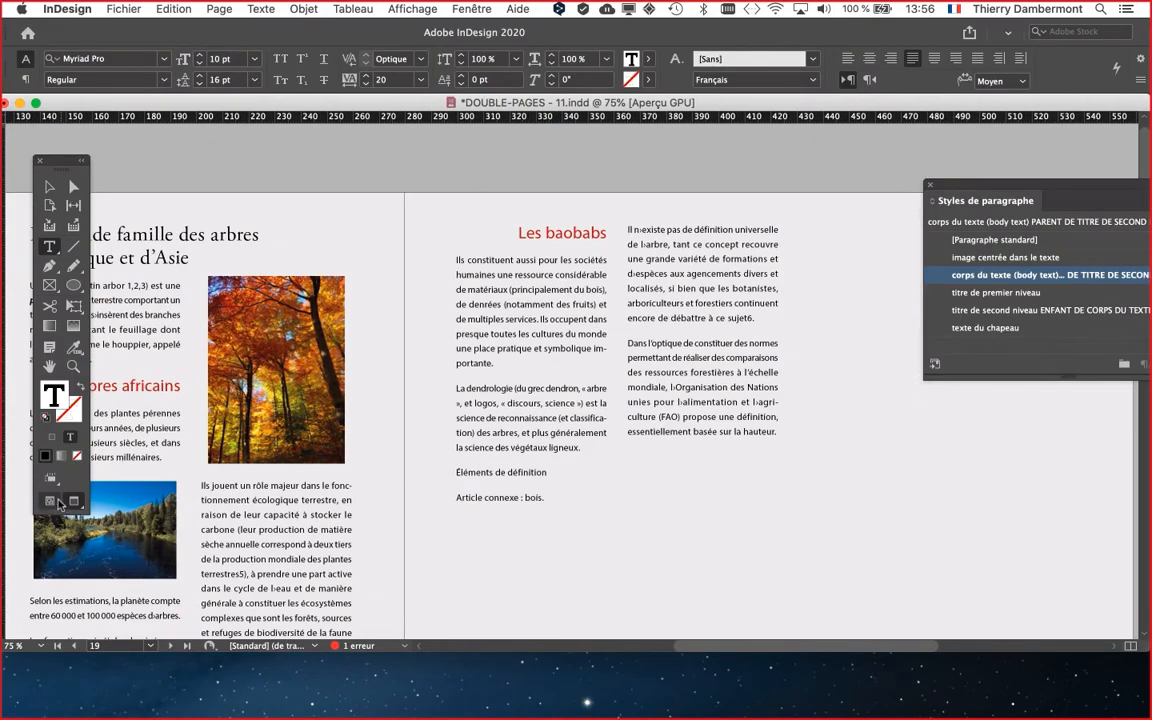
click(52, 504)
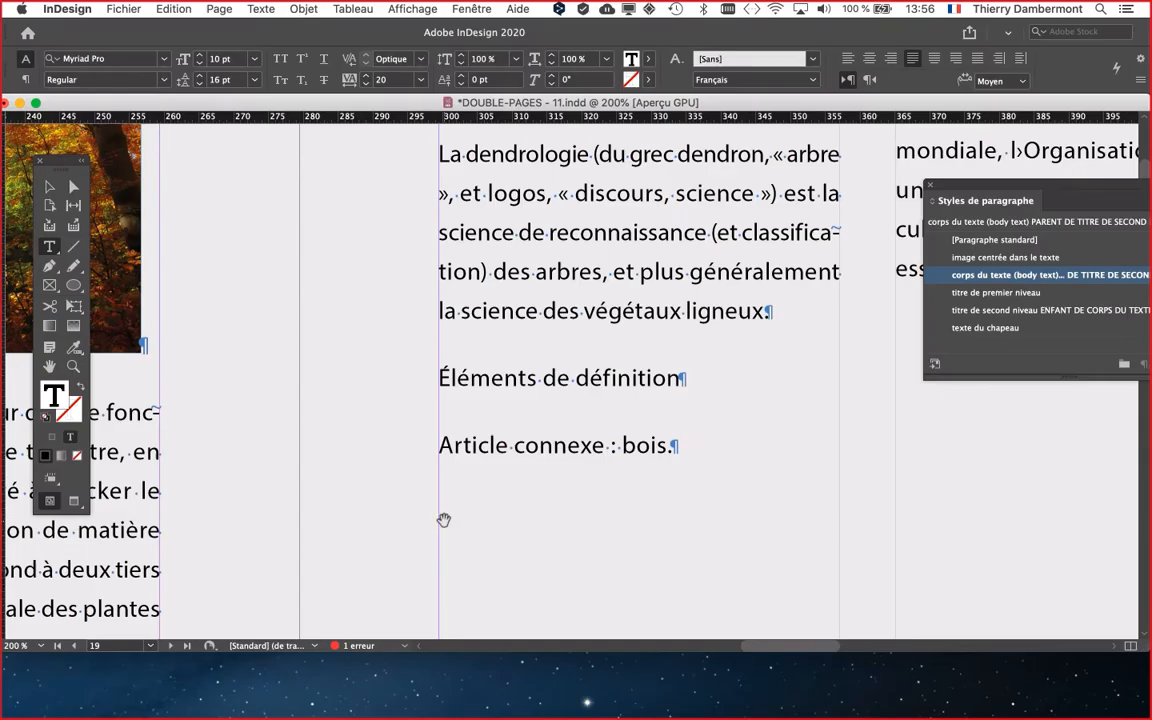
scroll(496, 522, down, 3)
scroll(499, 519, down, 1)
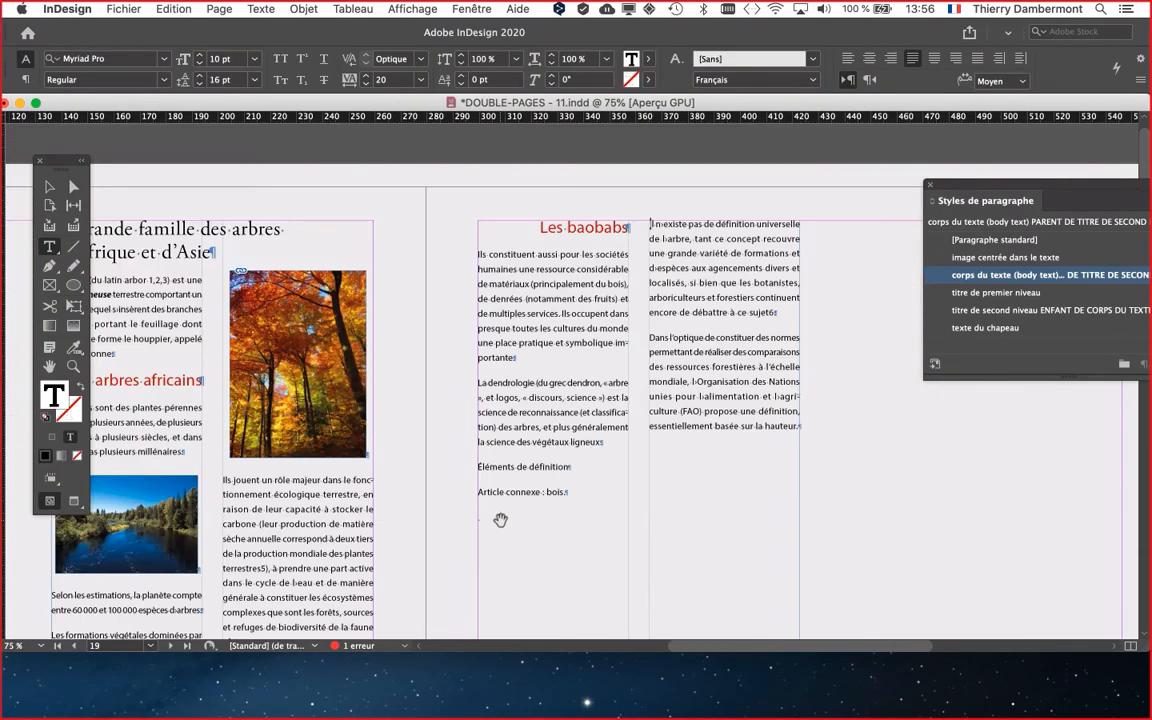
scroll(602, 464, down, 1)
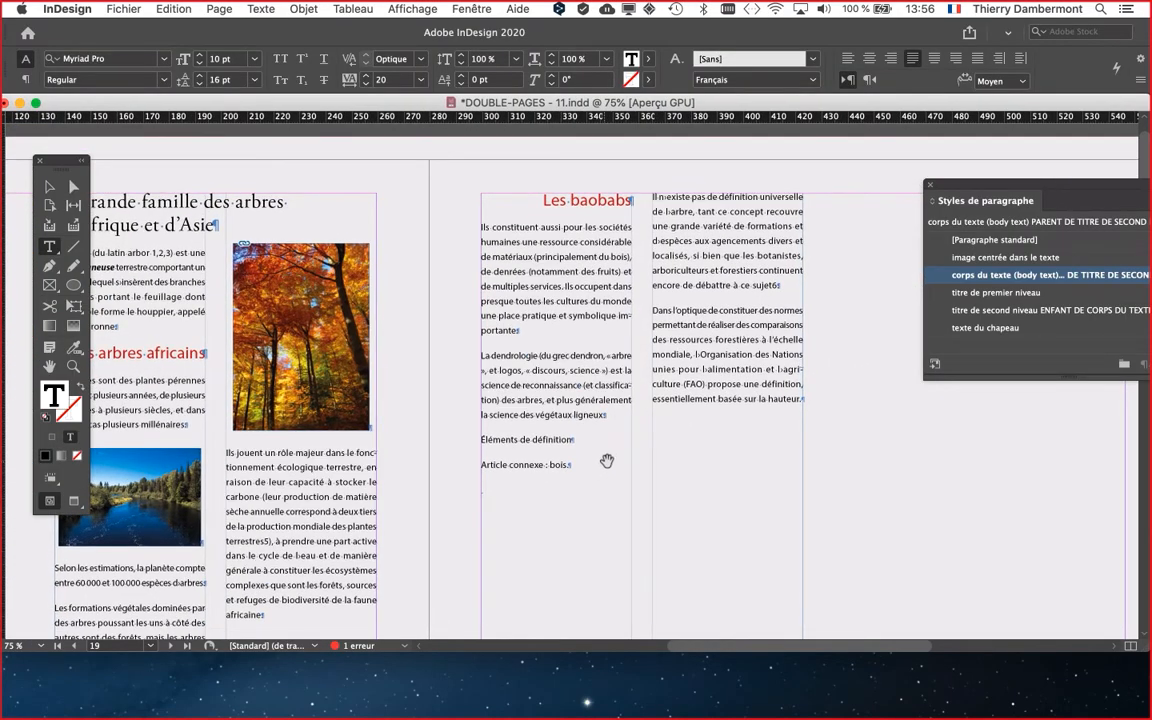
scroll(604, 462, down, 1)
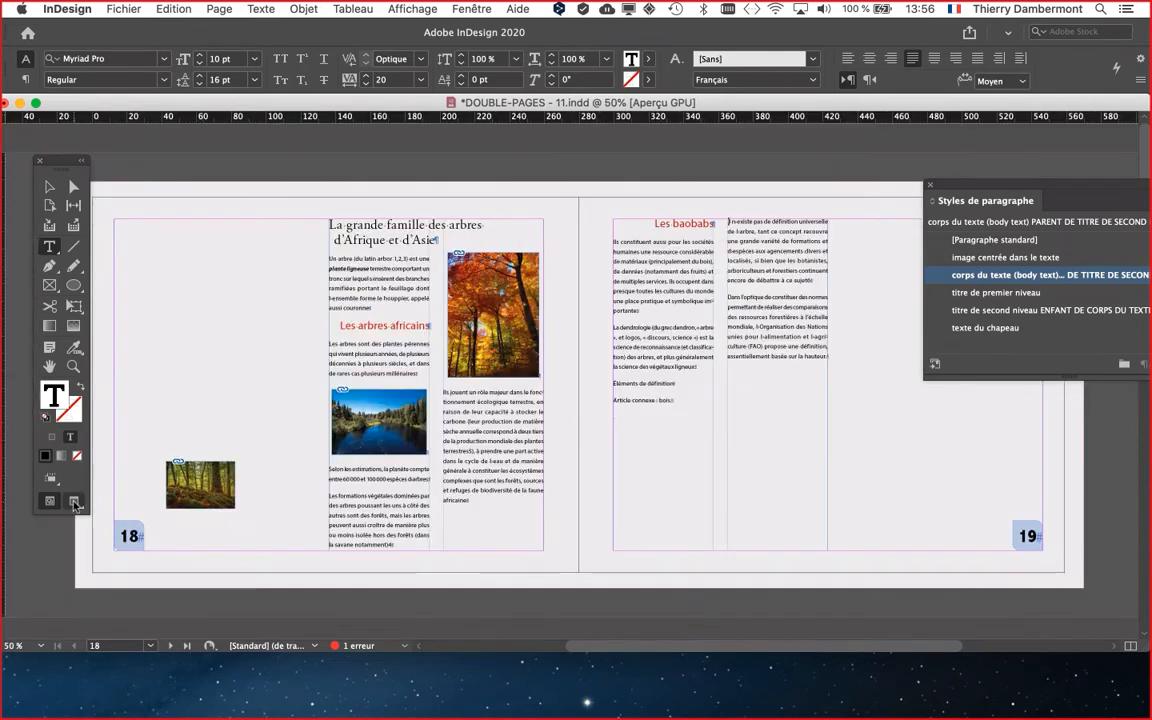
Return the spread to preview mode with nothing selected, and move the paragraph styles list farther off the page
key(w)
key(Escape)
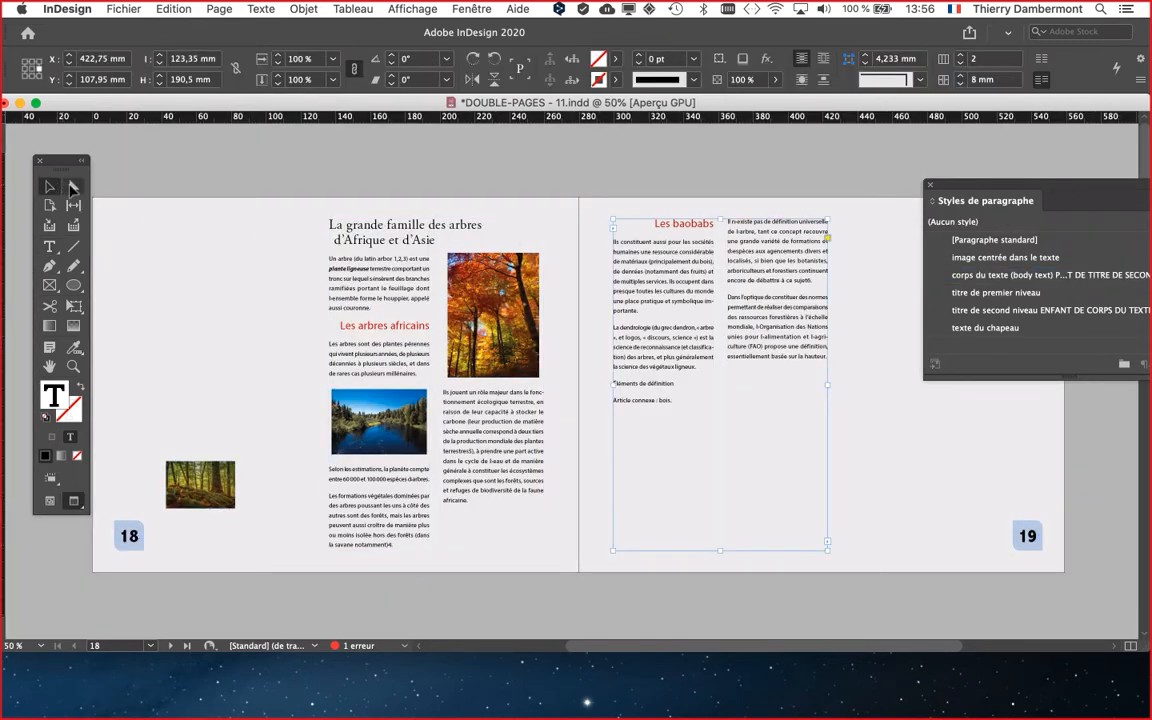
click(172, 192)
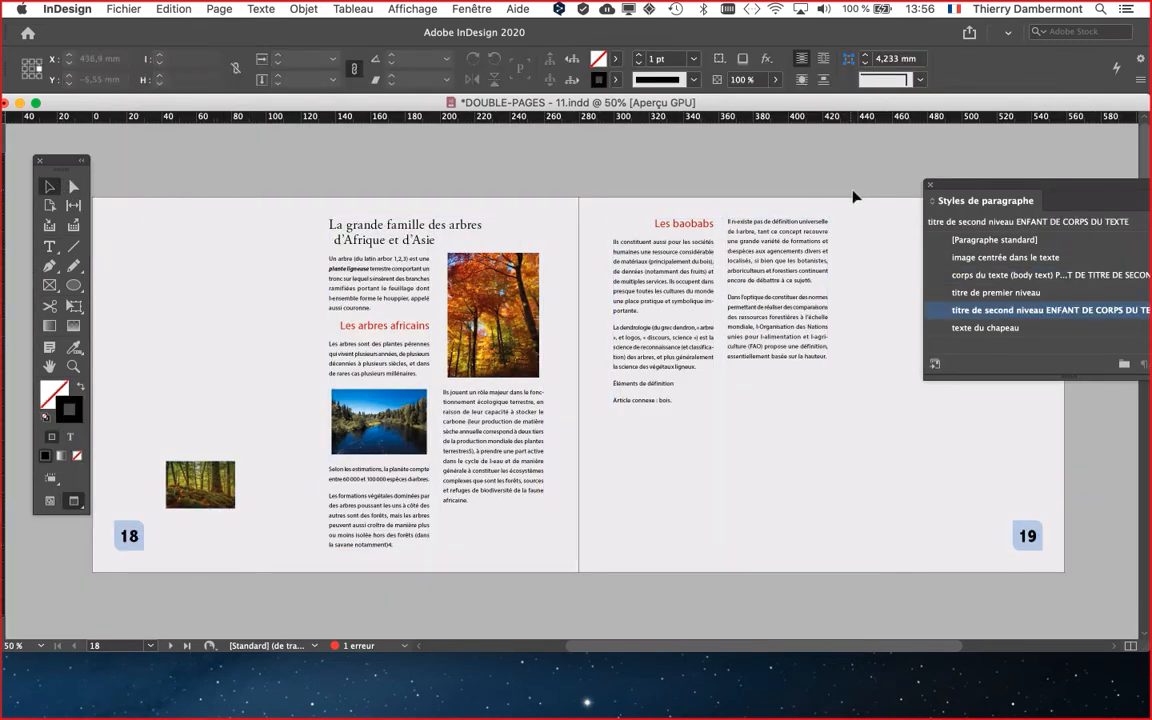
drag(945, 184, 1015, 165)
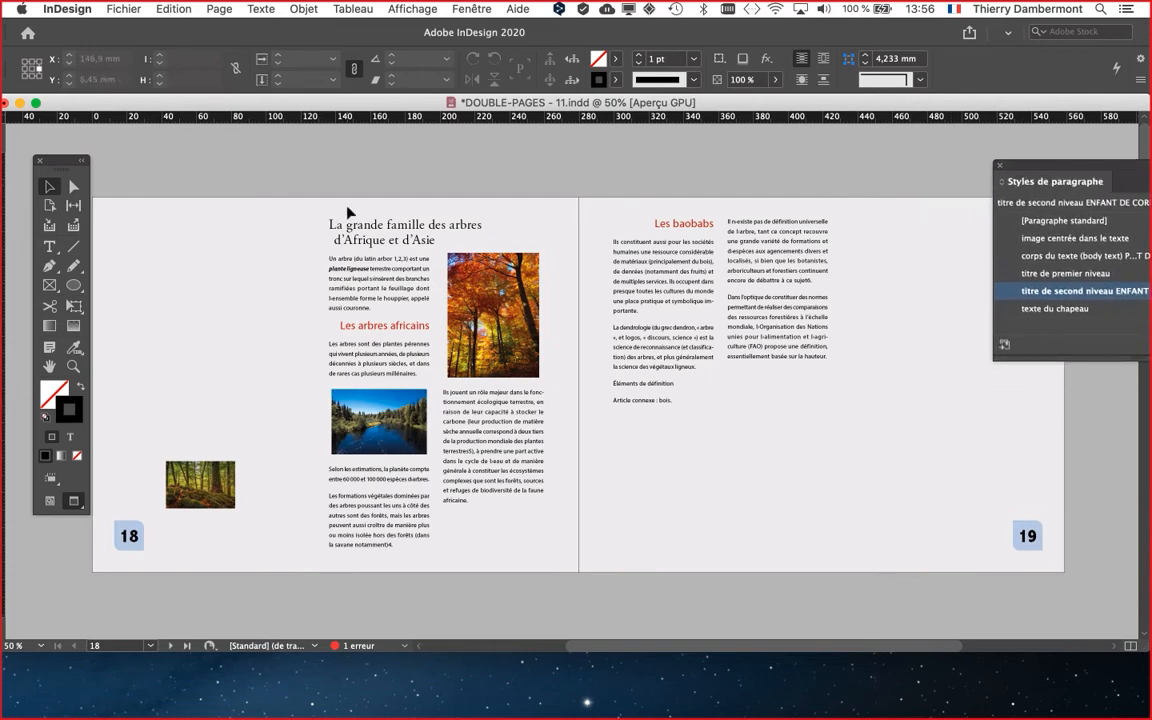
Save the document as a new version named "DOUBLE-PAGES - 12.indd" in the same folder
click(124, 9)
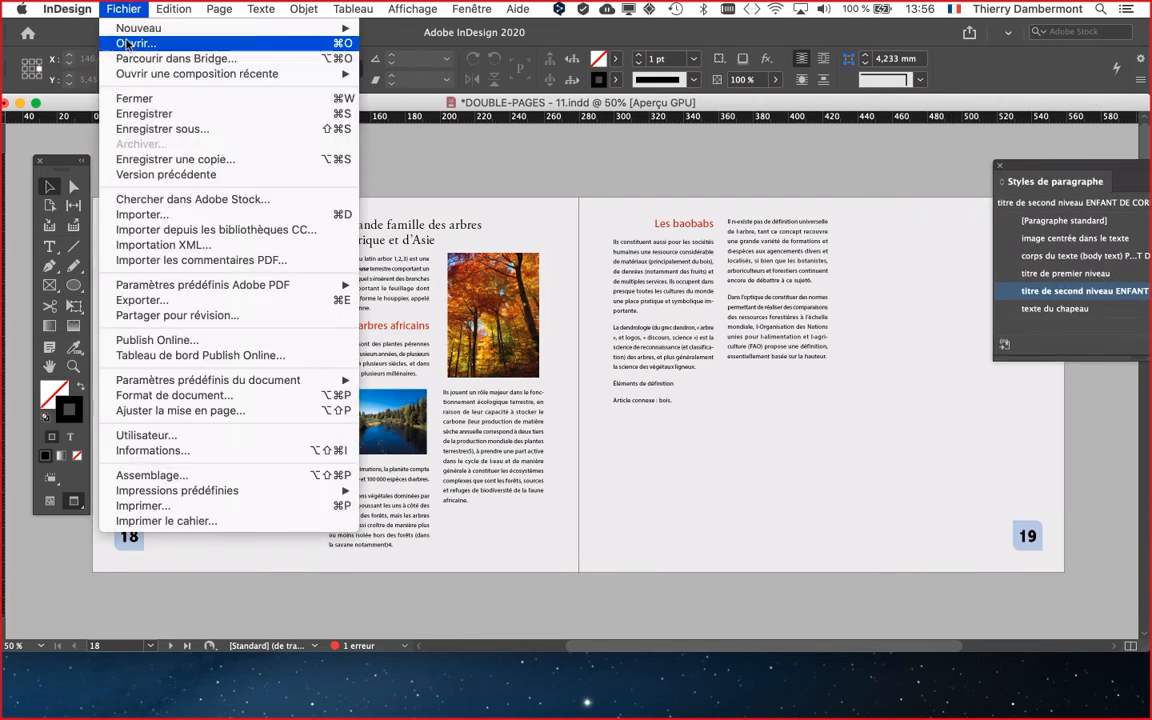
click(155, 126)
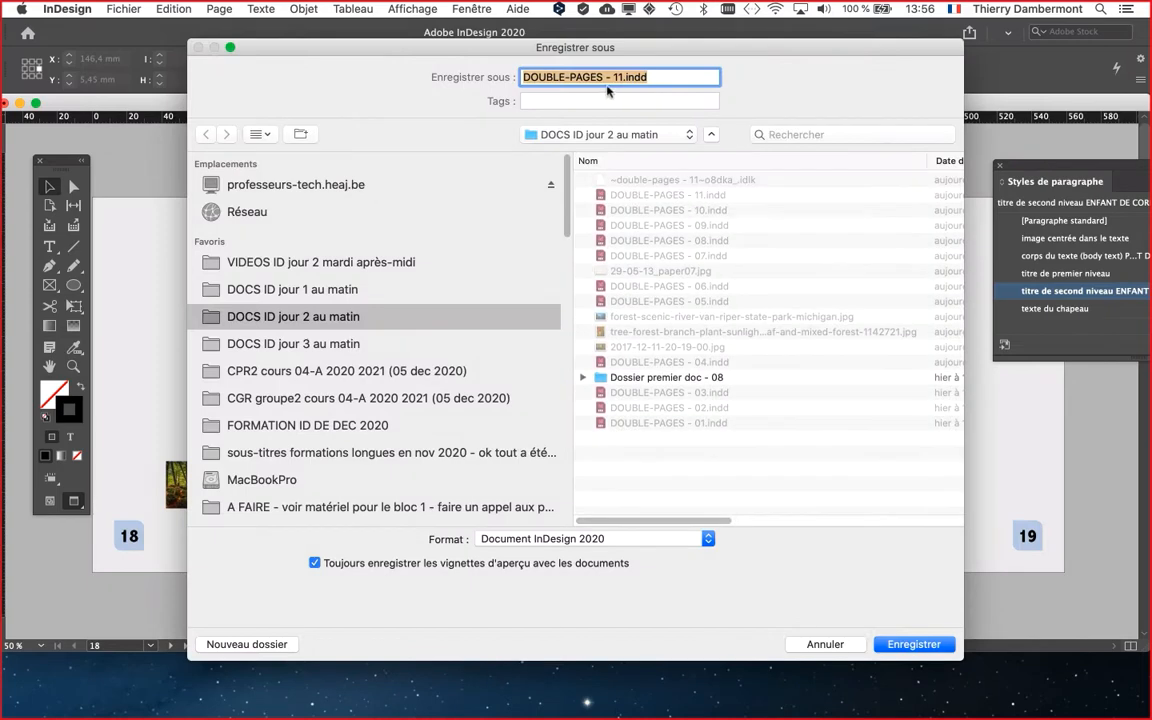
click(617, 77)
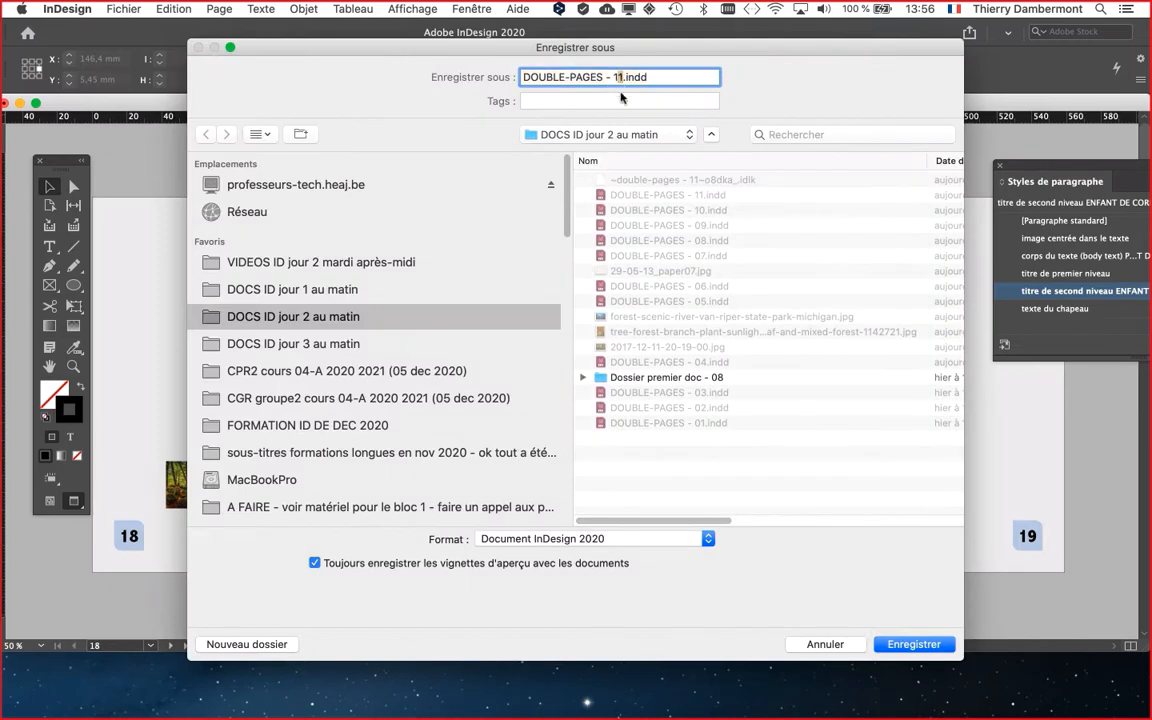
key(BackSpace)
text(2)
click(912, 644)
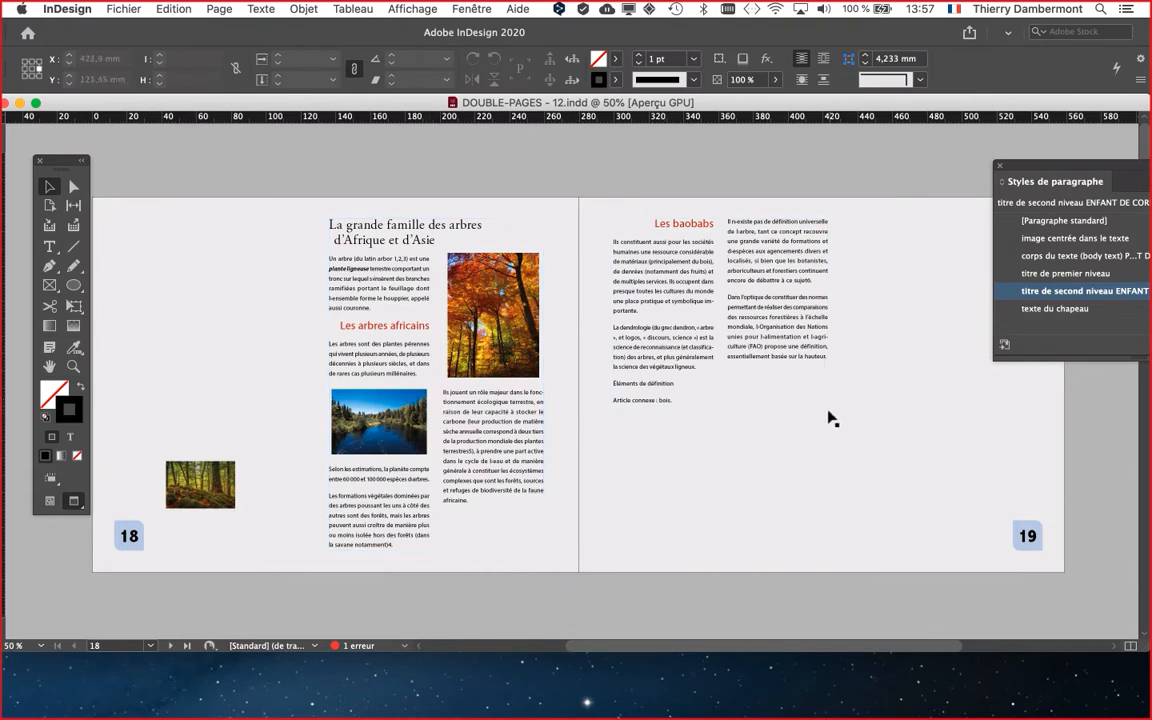
Move the small forest photo from page 18 to the empty area of page 19 and enlarge it to about 113 × 78 mm
scroll(758, 408, down, 1)
scroll(758, 408, down, 1)
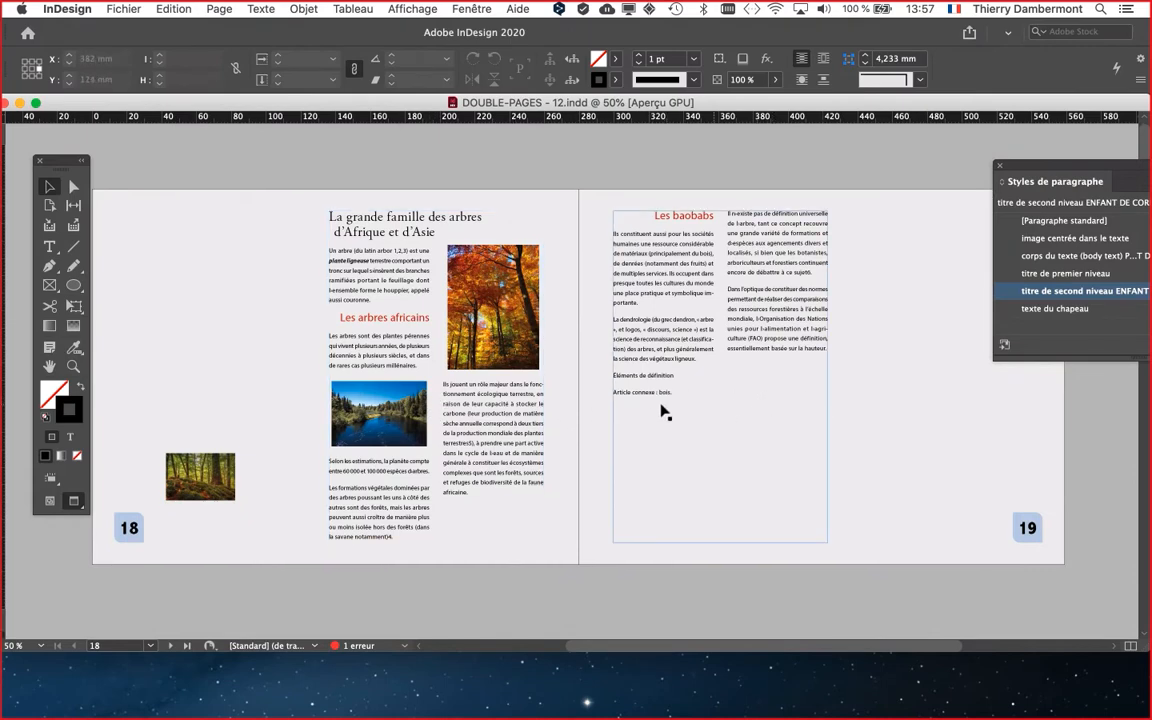
click(185, 482)
drag(185, 482, 868, 318)
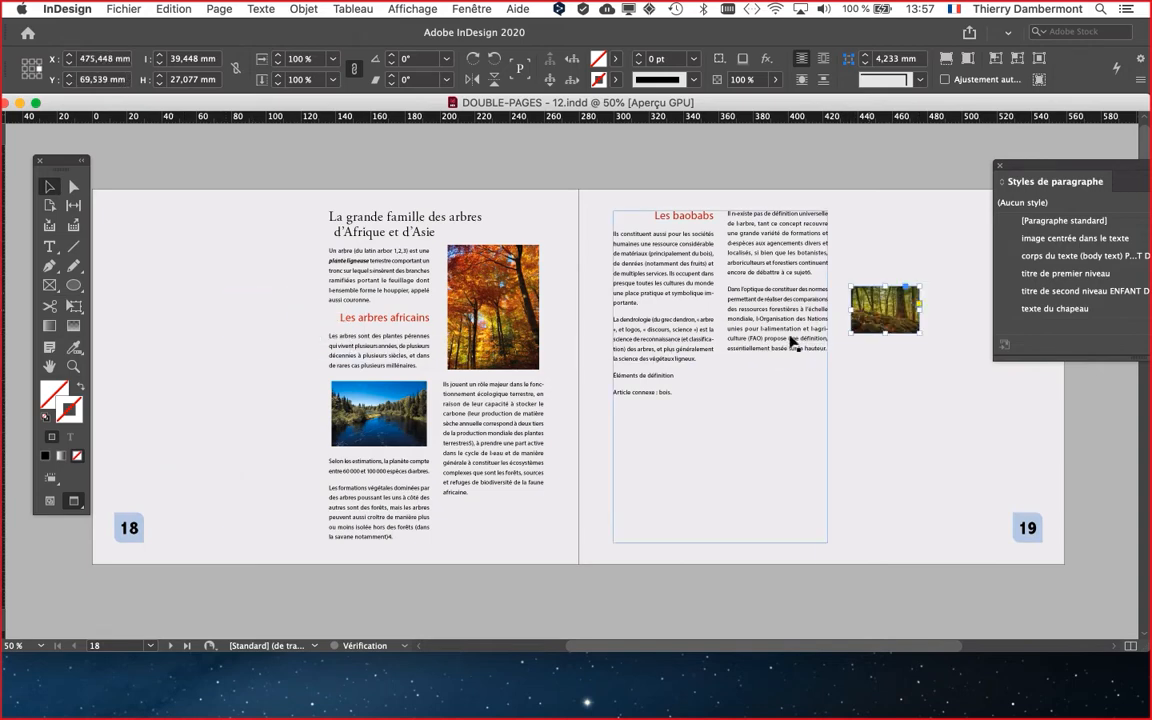
scroll(609, 368, right, 5)
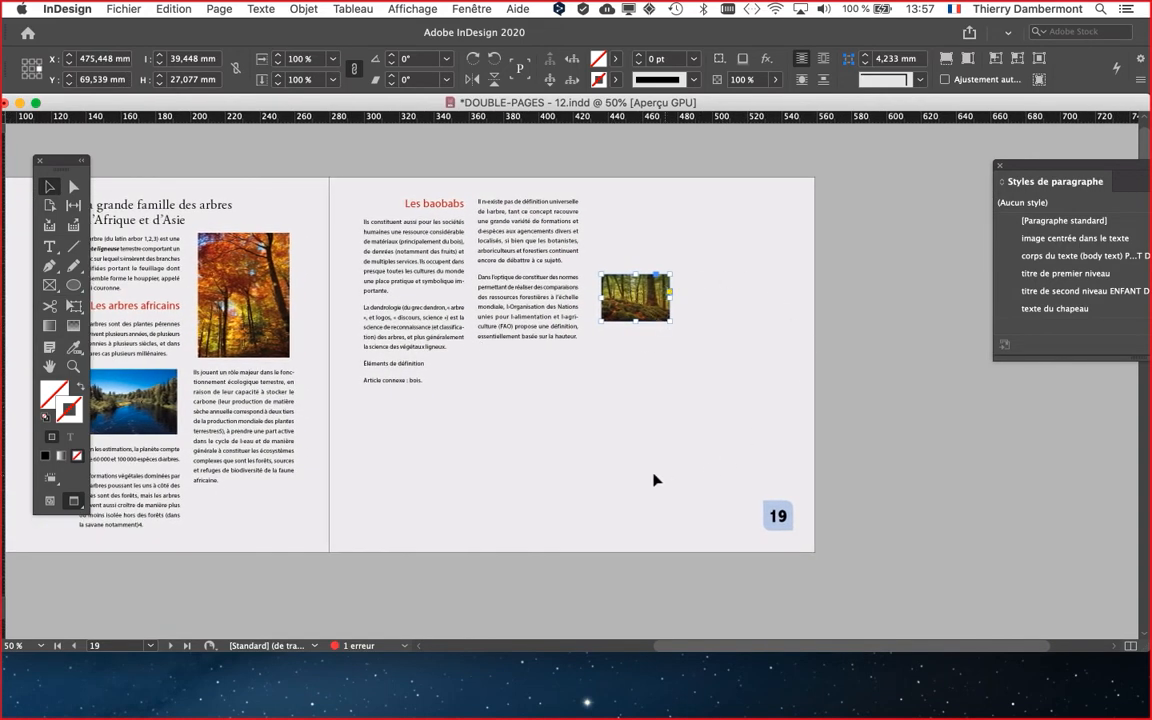
key(e)
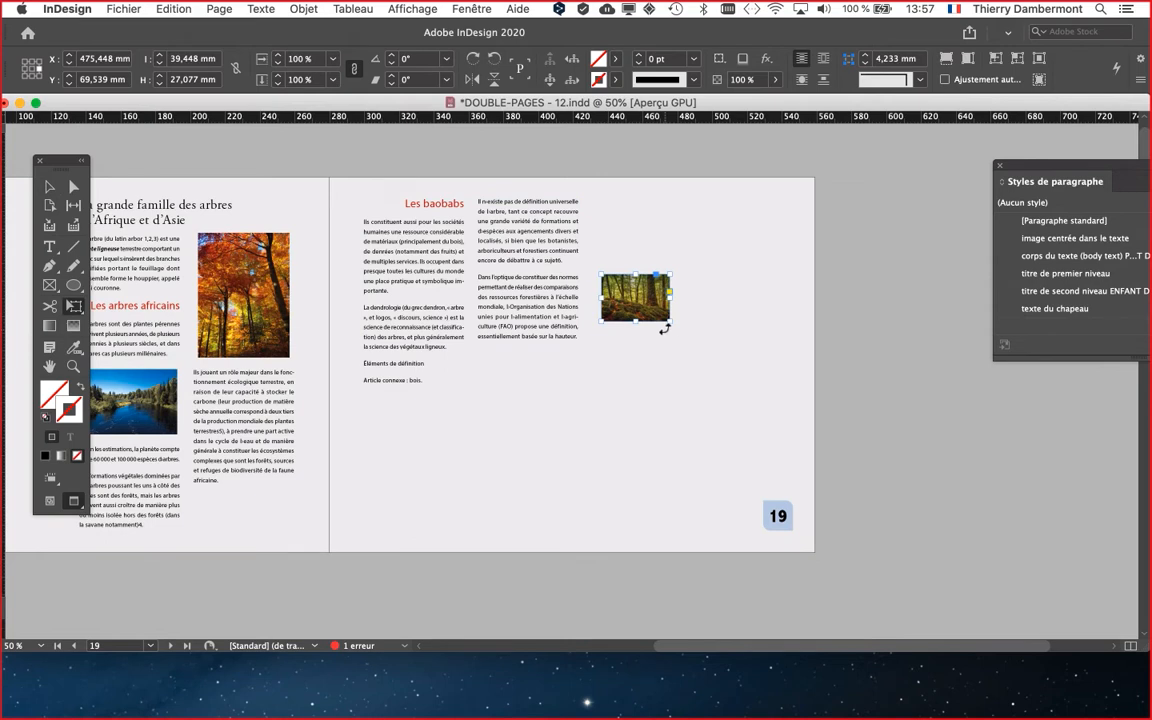
drag(670, 321, 648, 291)
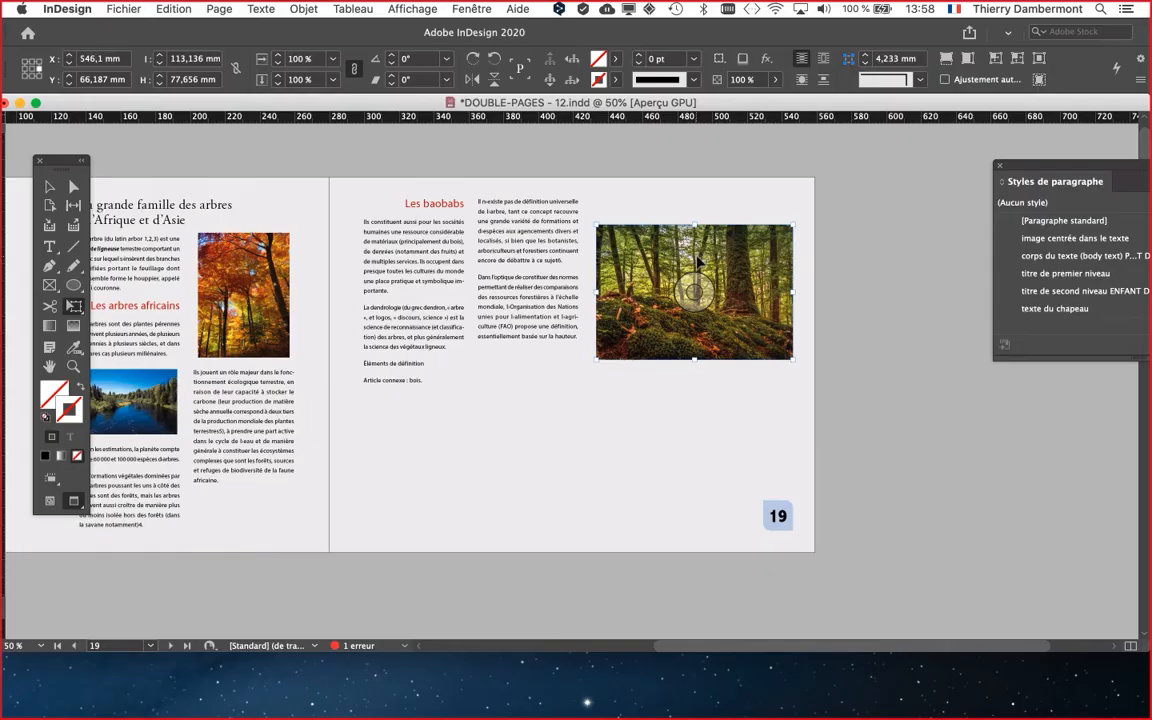
Delete the enlarged forest photo from page 19 and return the spread to normal view
drag(669, 259, 799, 233)
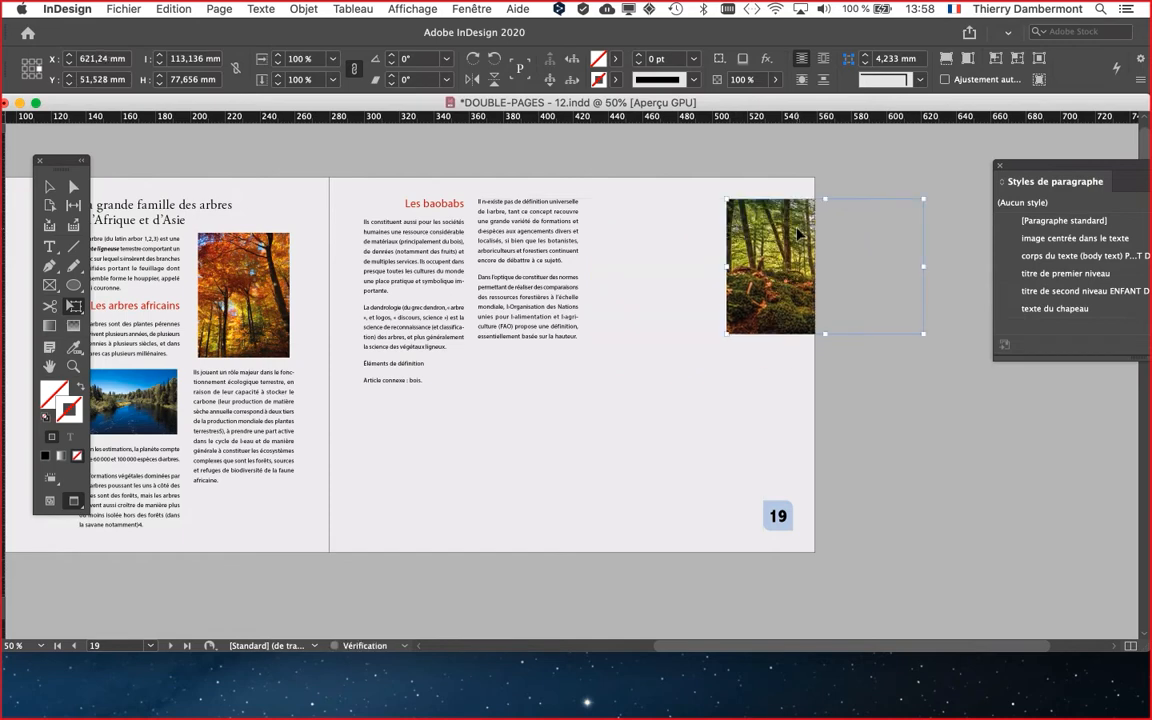
key(Delete)
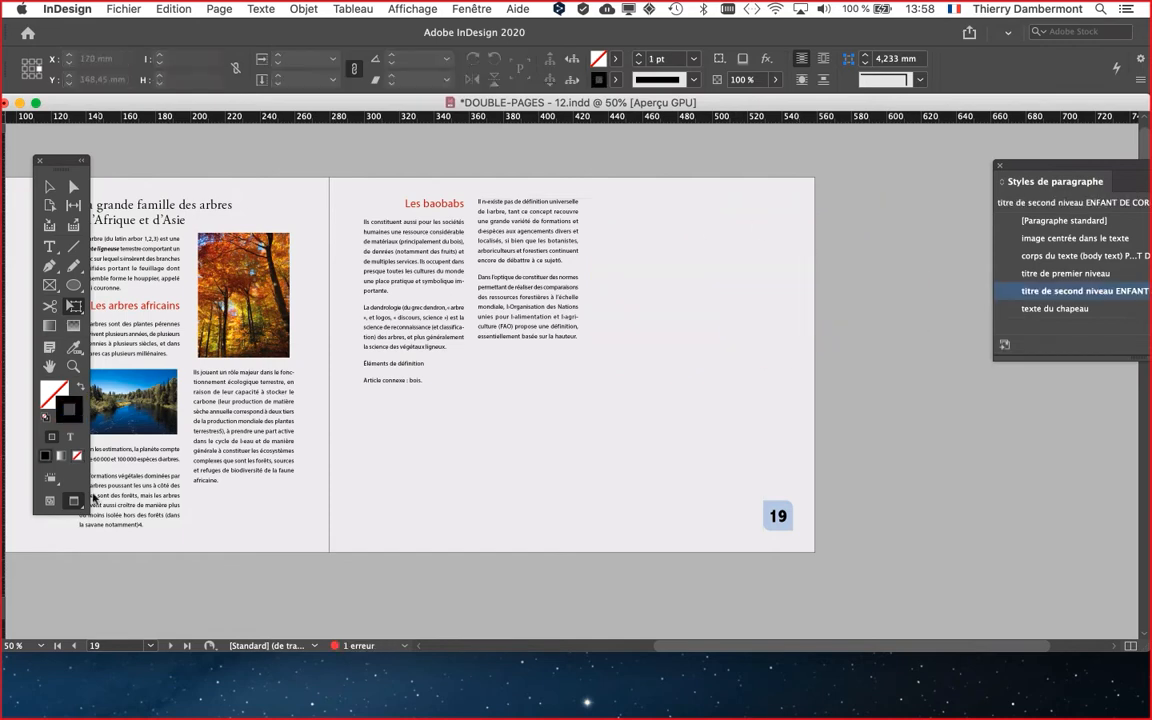
click(52, 500)
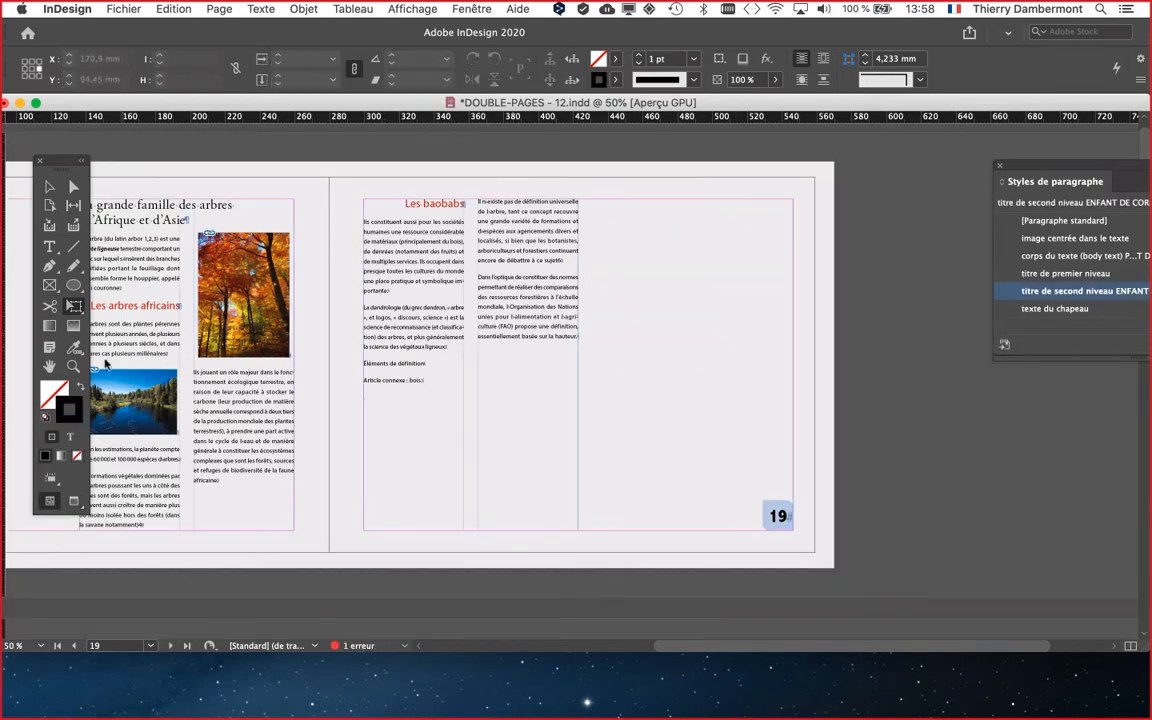
Examine the text columns and frames on the spreads following page 19, and return to the baobab text on page 19
click(50, 370)
drag(310, 468, 436, 385)
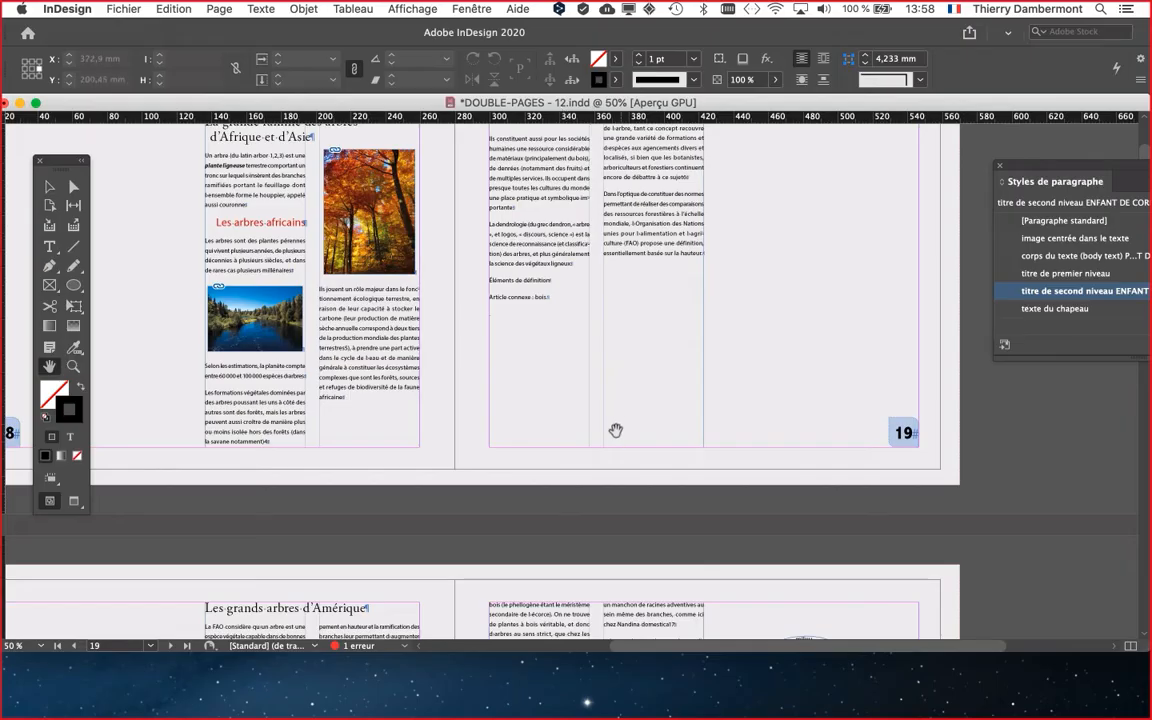
scroll(615, 445, down, 4)
scroll(617, 452, down, 7)
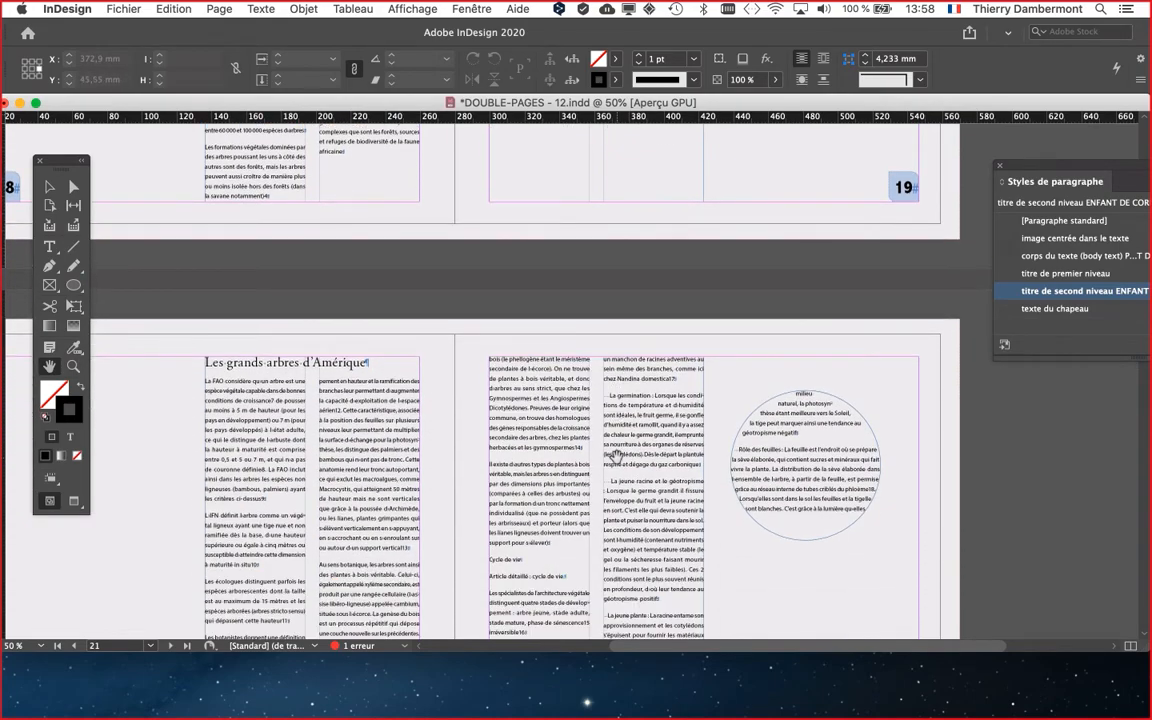
scroll(614, 456, down, 3)
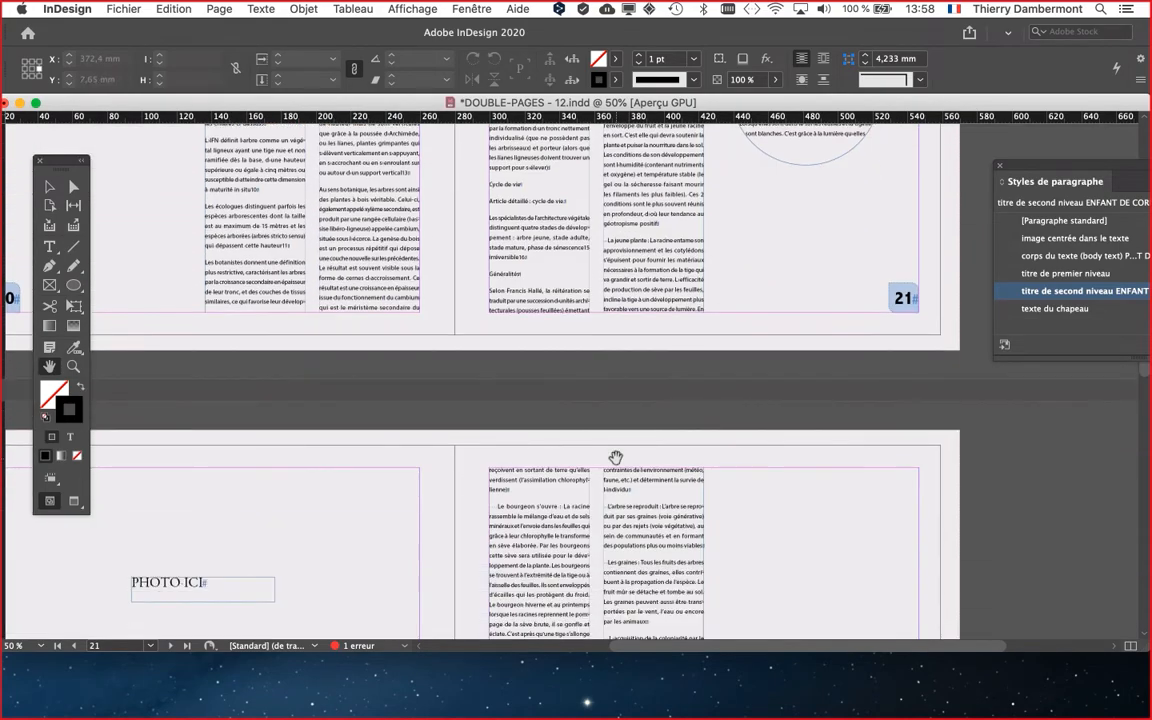
scroll(614, 456, up, 5)
scroll(614, 456, up, 9)
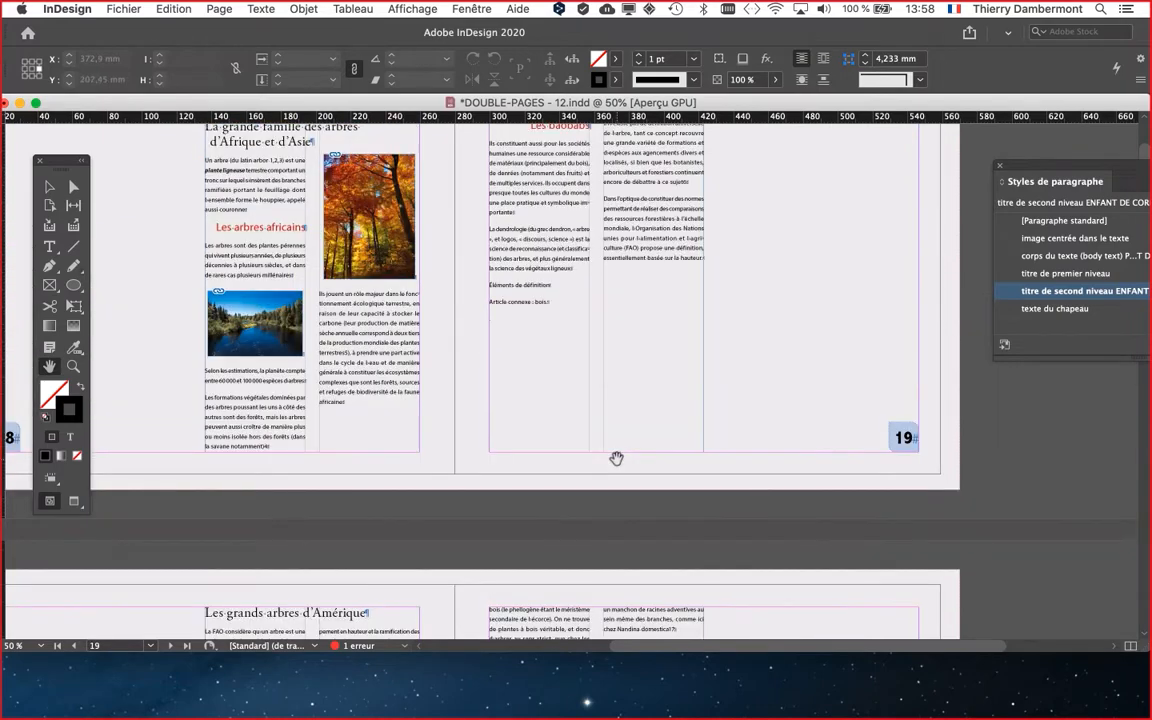
scroll(711, 250, up, 1)
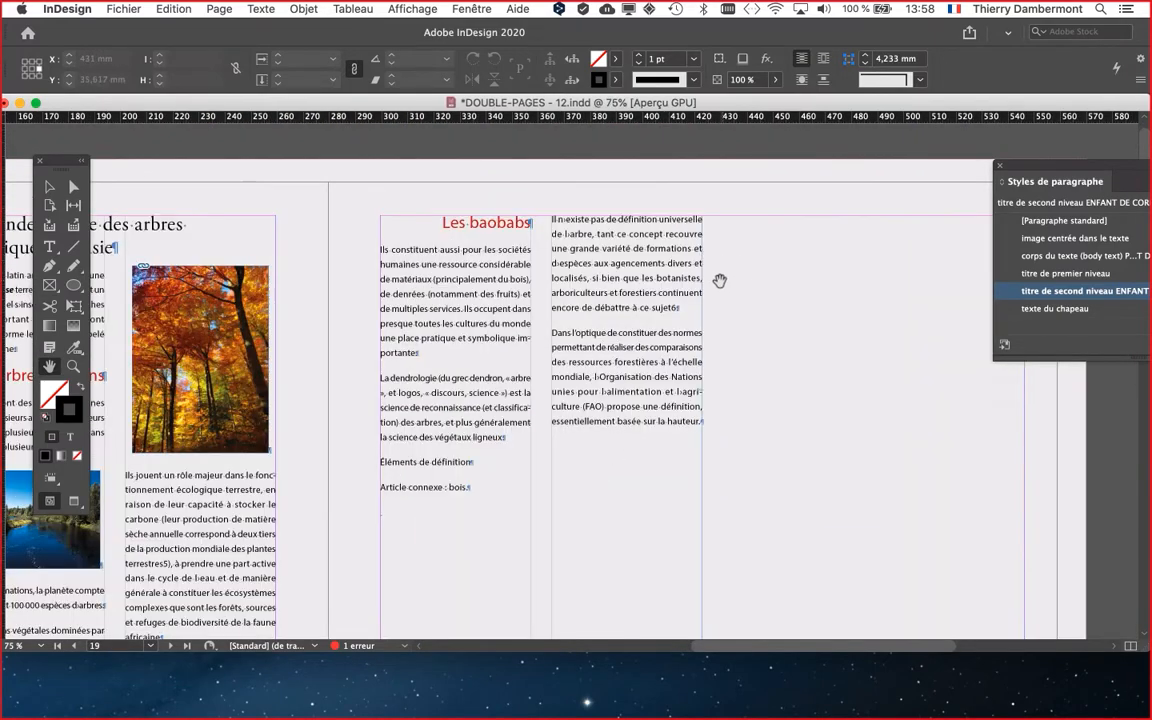
drag(678, 292, 686, 211)
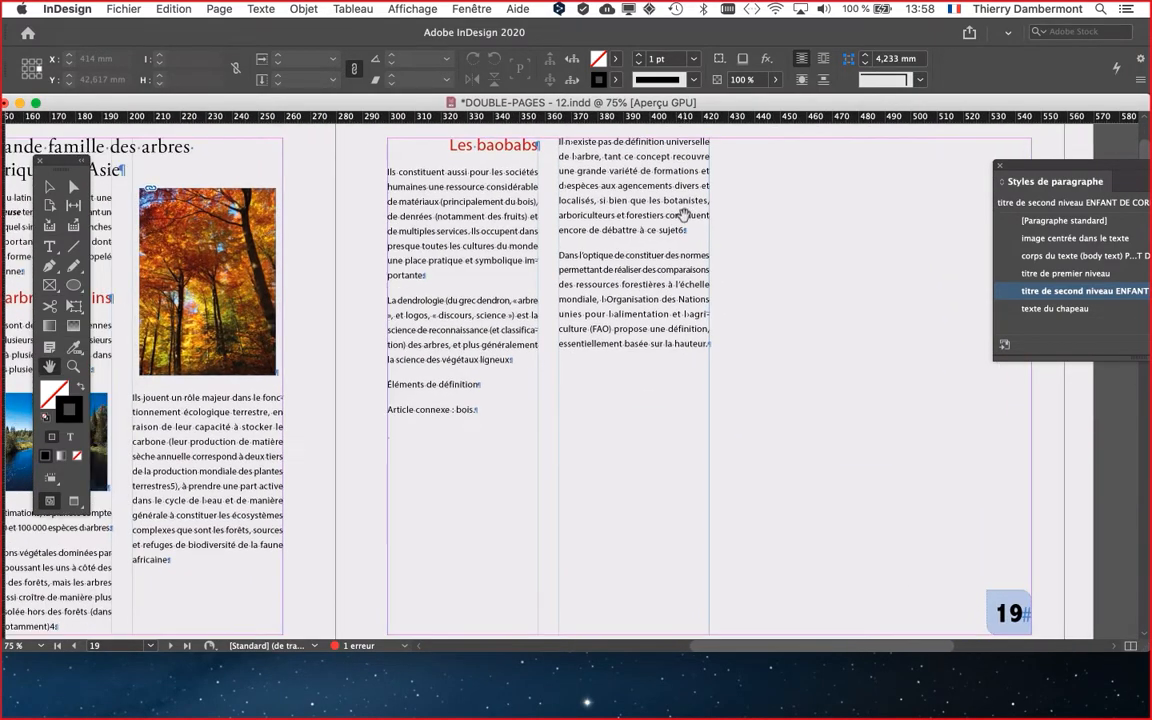
Examine the pages 20–21 spread under the title "Les grands arbres d'Amérique" and go back to the "Les baobabs" text
scroll(585, 316, down, 1)
scroll(587, 333, down, 8)
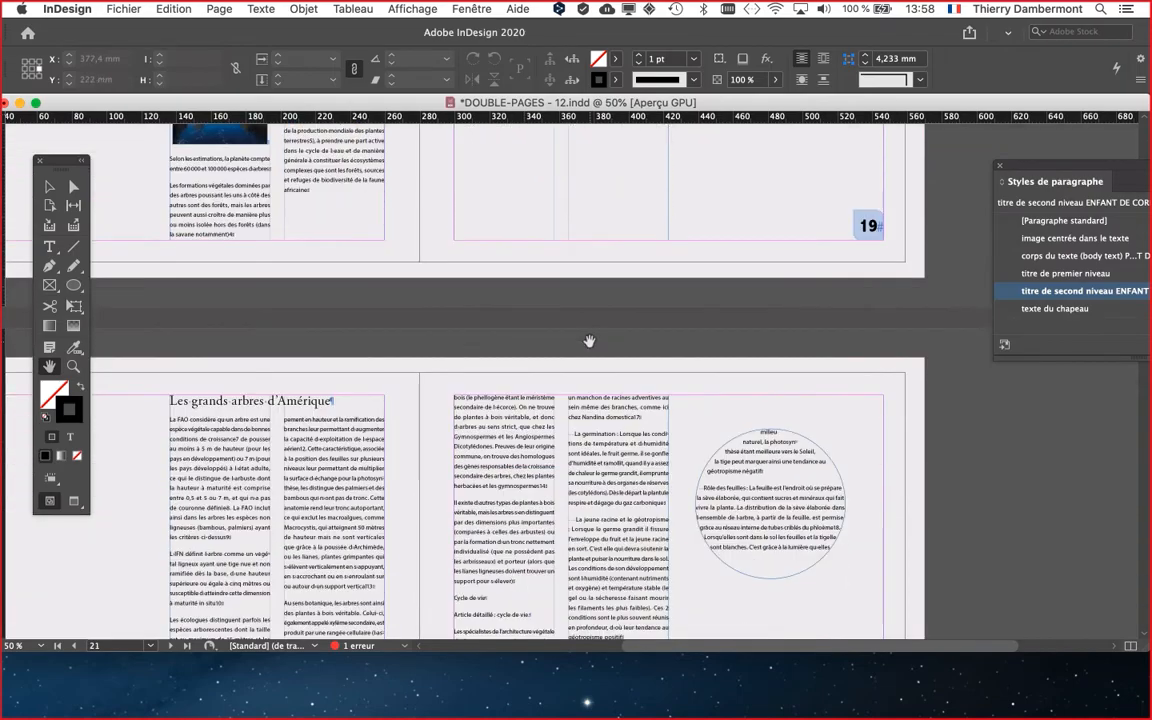
drag(572, 327, 752, 233)
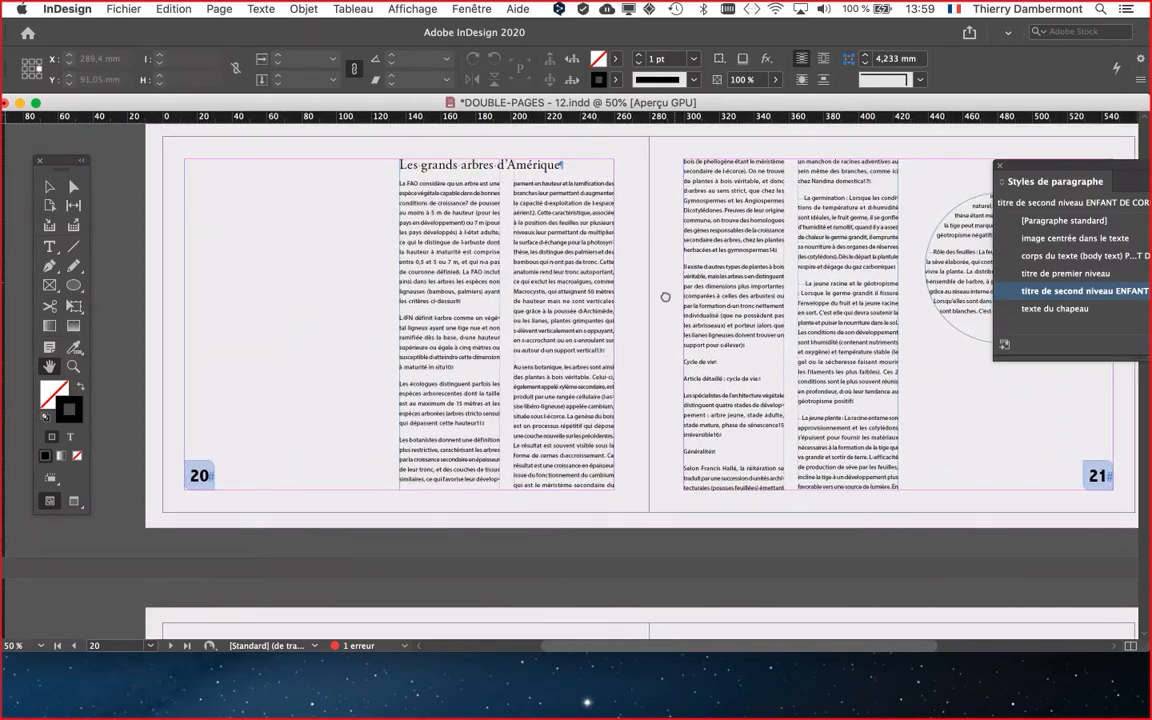
drag(677, 291, 600, 507)
drag(853, 257, 604, 378)
drag(288, 587, 383, 535)
drag(636, 340, 355, 607)
drag(519, 467, 532, 573)
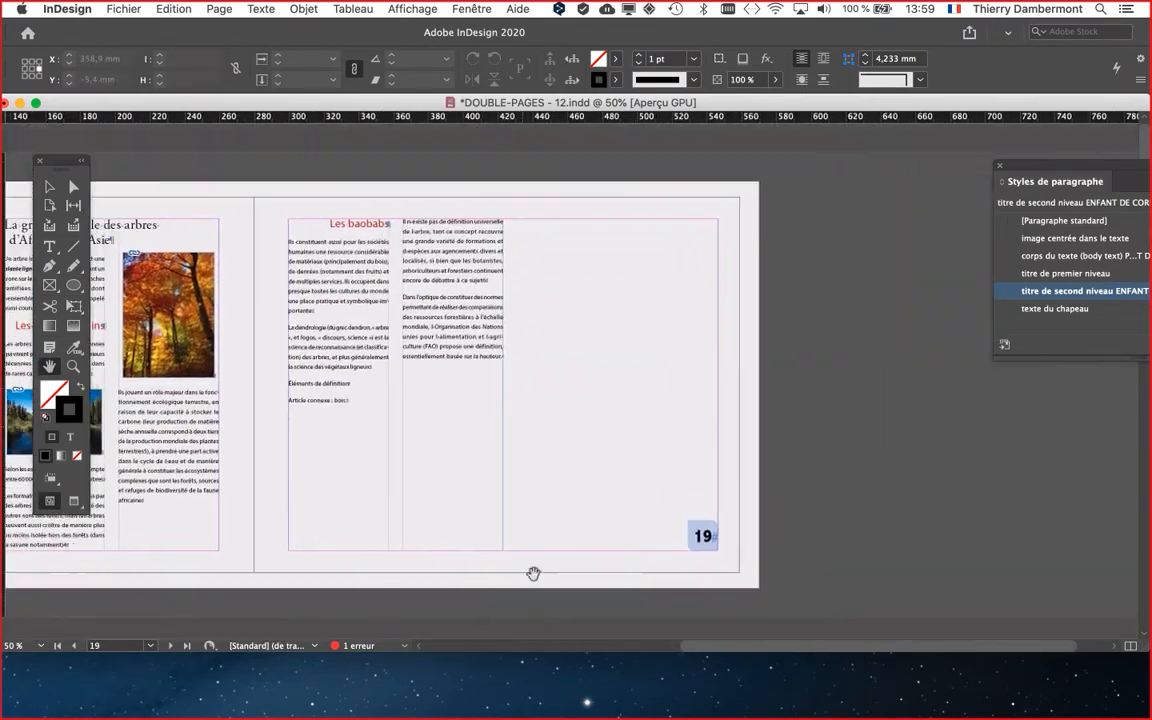
scroll(463, 325, up, 2)
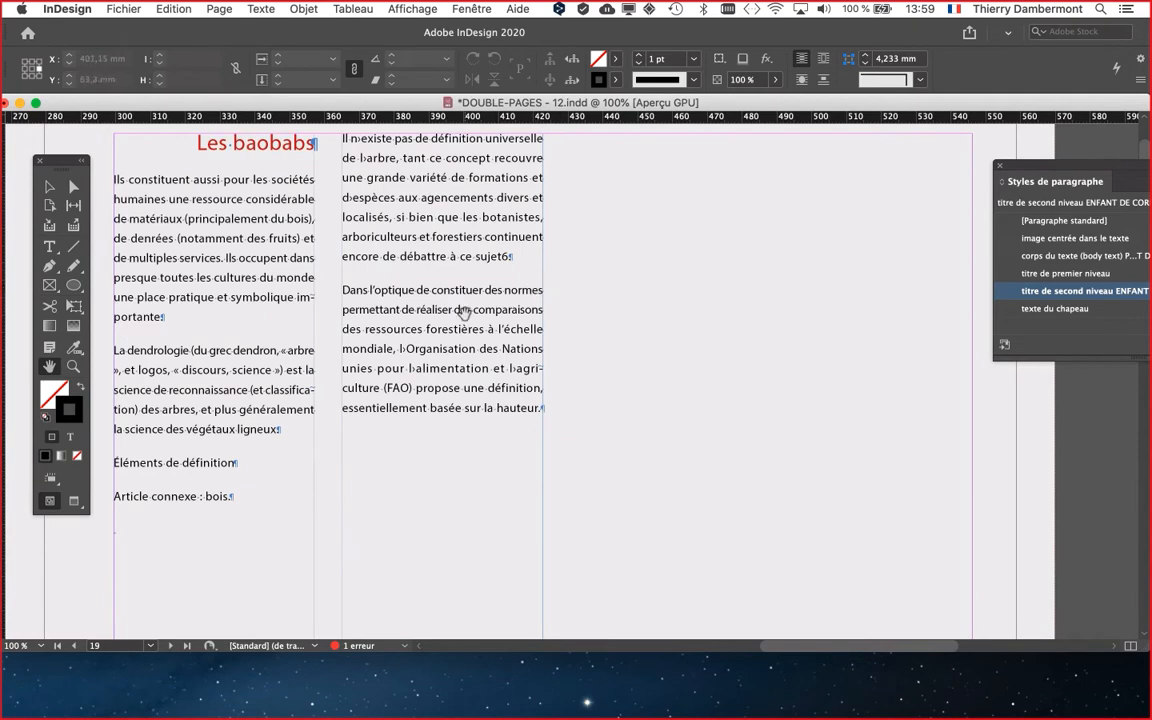
drag(418, 283, 453, 322)
Place the text cursor before "La dendrologie" on page 19 and start inserting an anchored object there
click(50, 246)
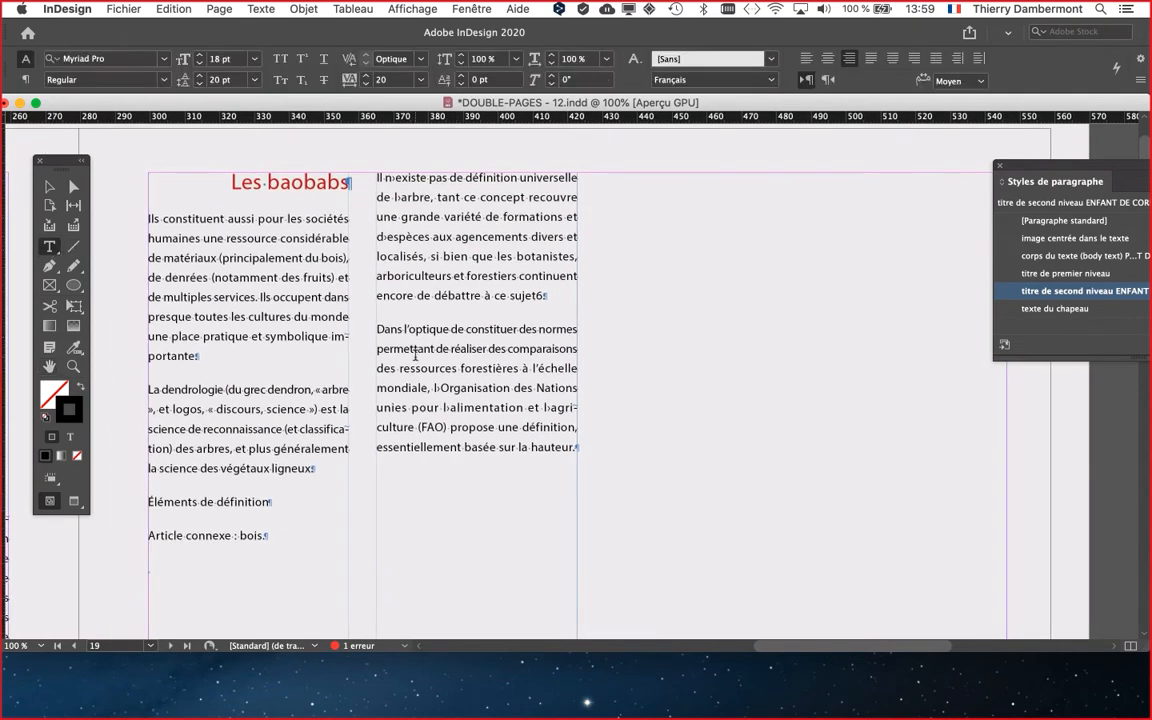
click(378, 330)
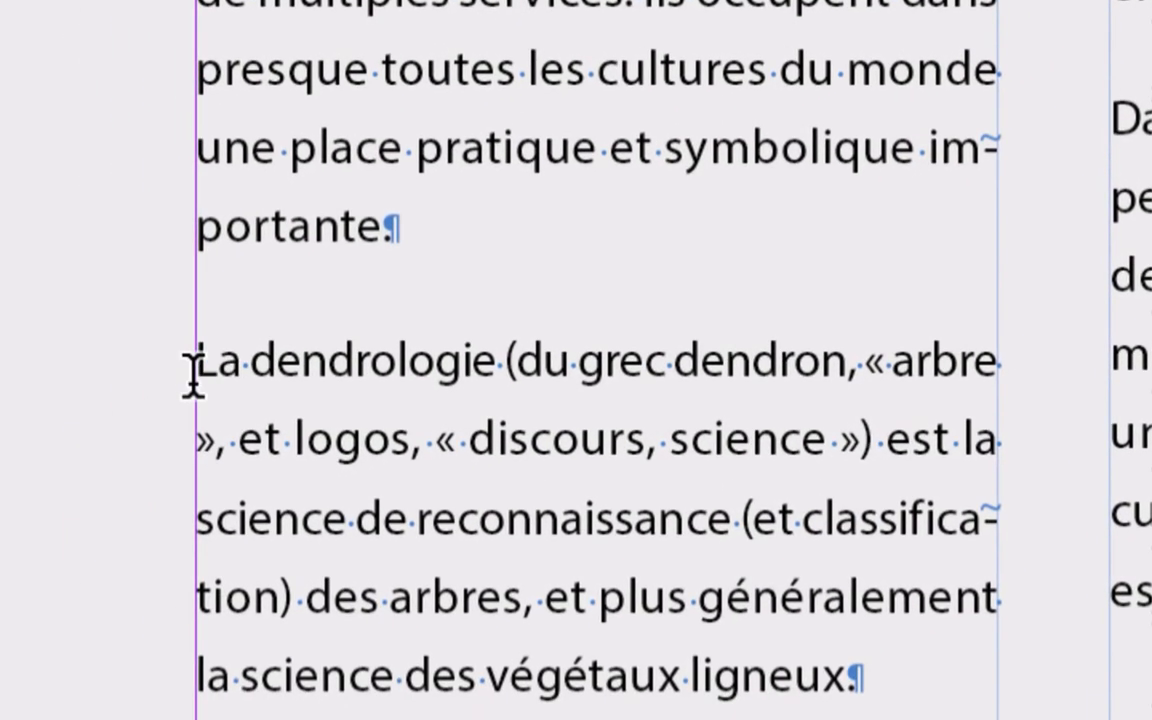
click(197, 375)
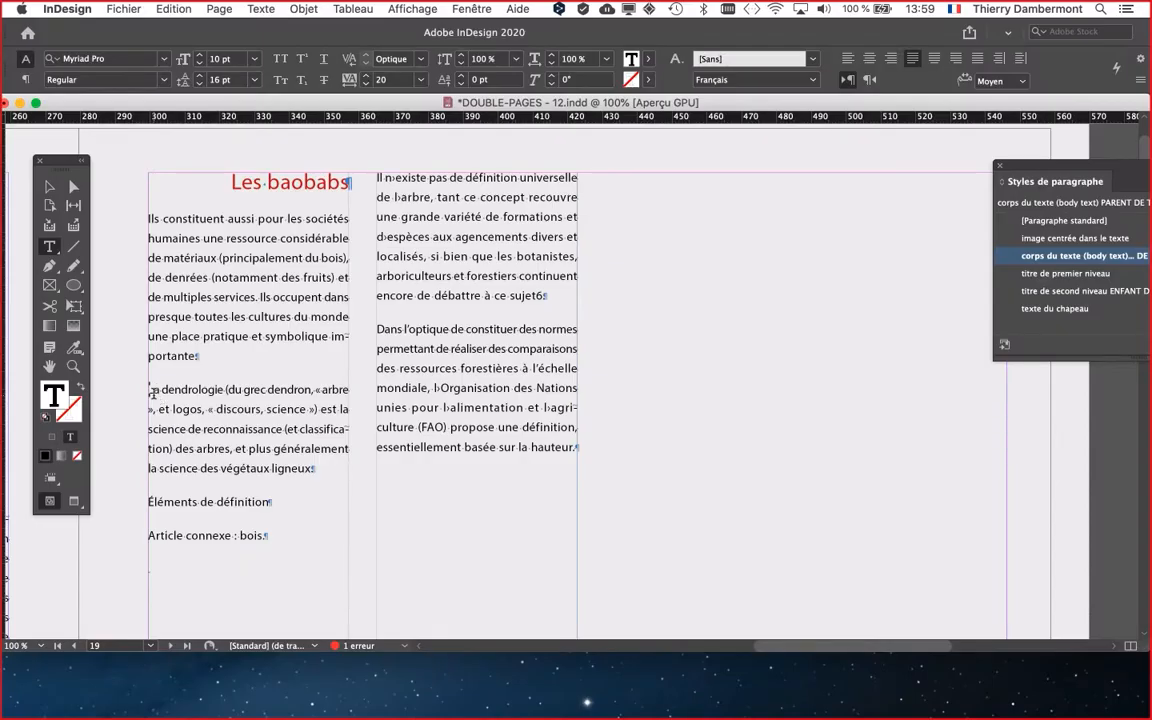
right_click(420, 294)
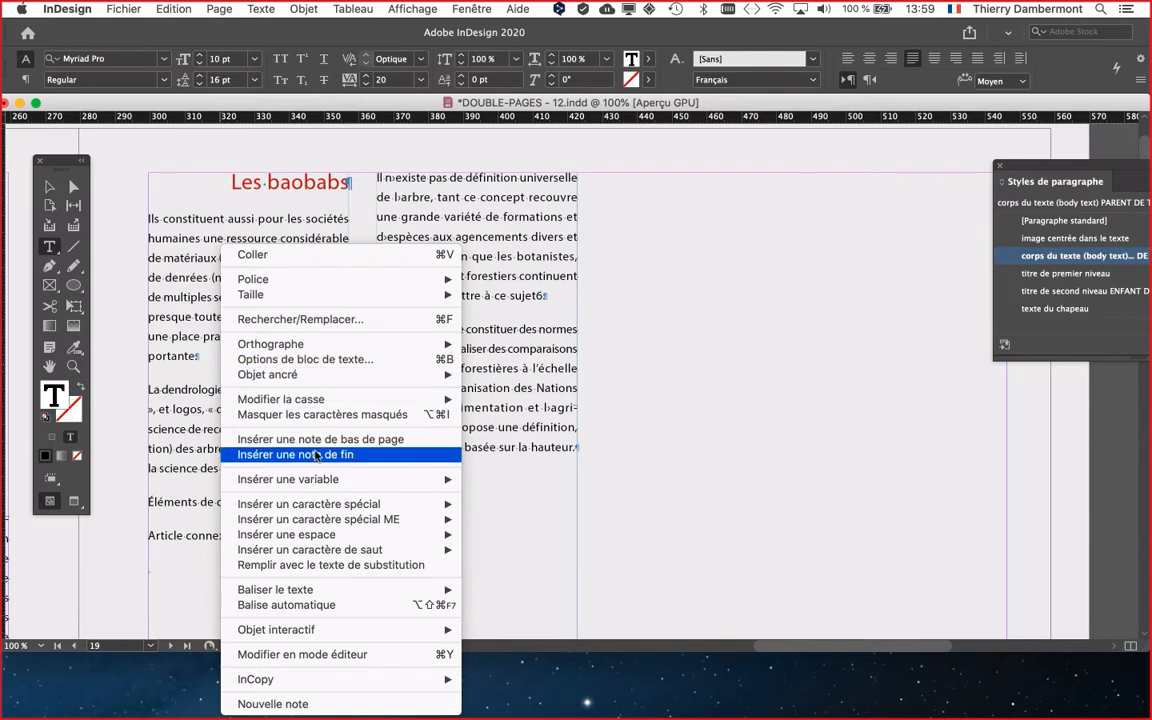
mouse_move(303, 380)
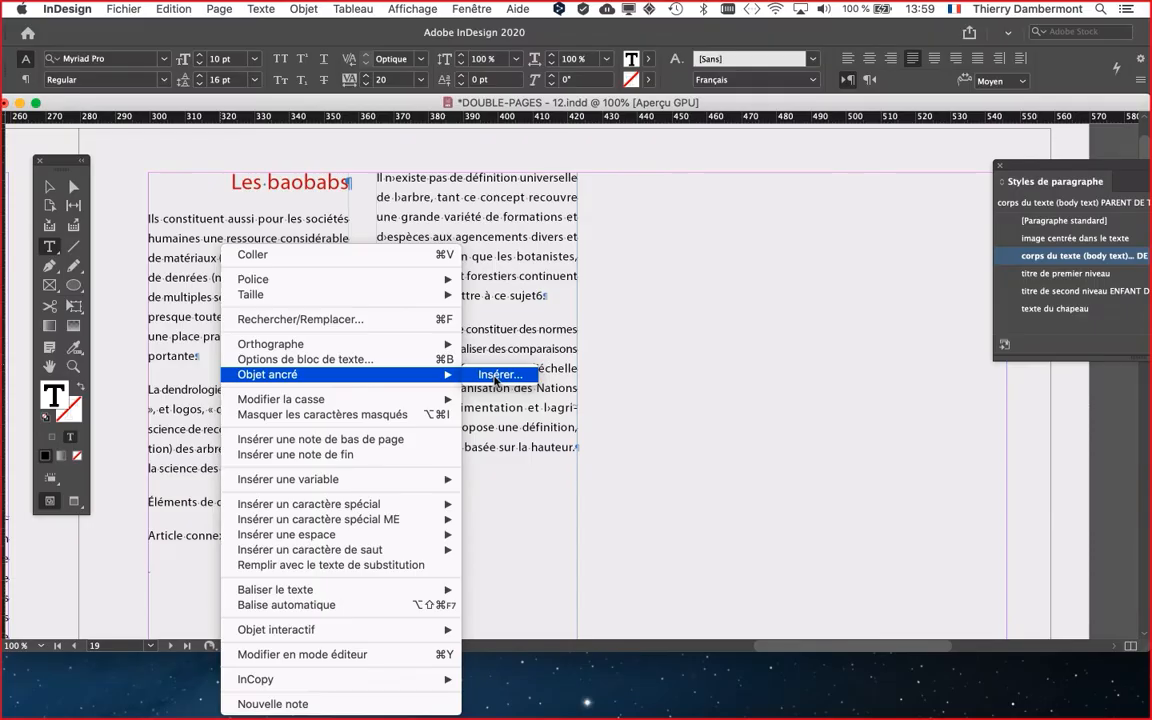
click(497, 375)
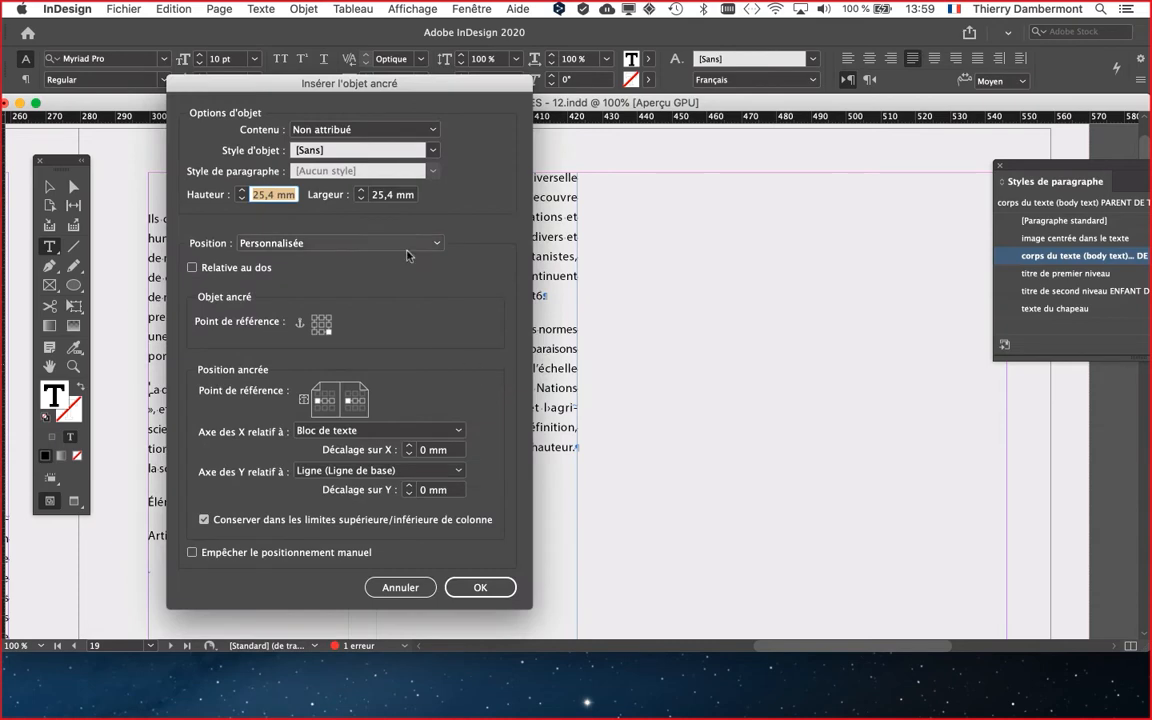
Insert a 25.4 × 25.4 mm custom-positioned anchored frame relative to the spine, with the object's reference point at the middle of its spine side
drag(390, 84, 834, 46)
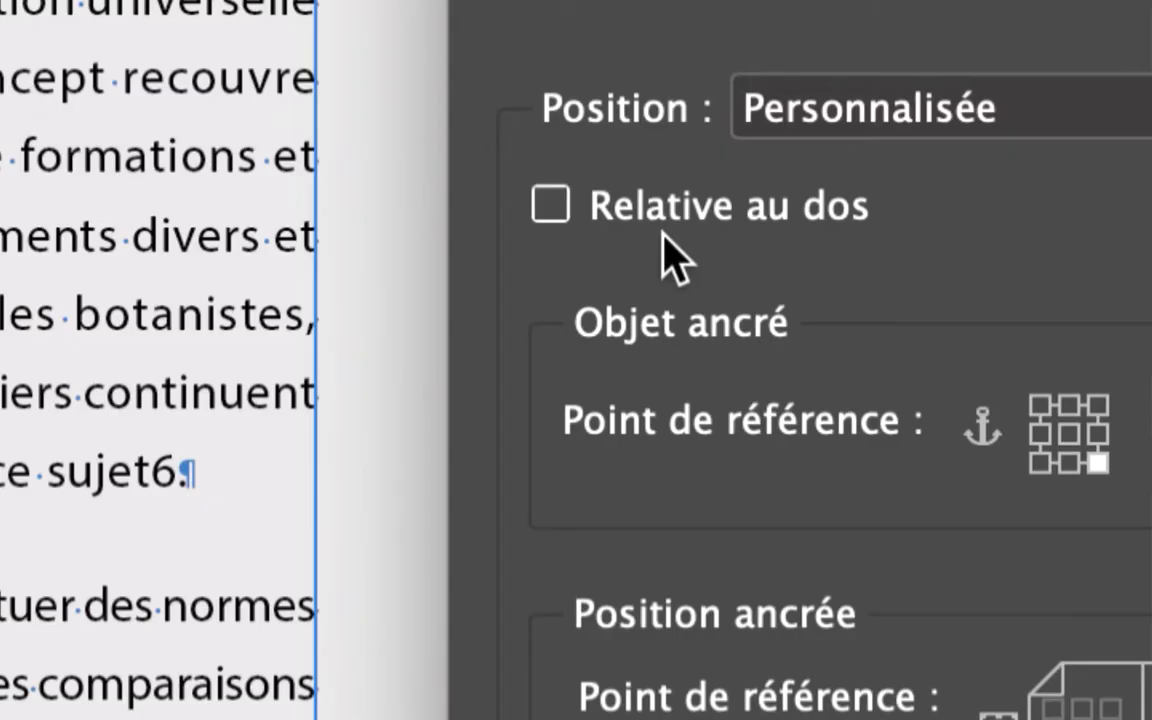
click(662, 222)
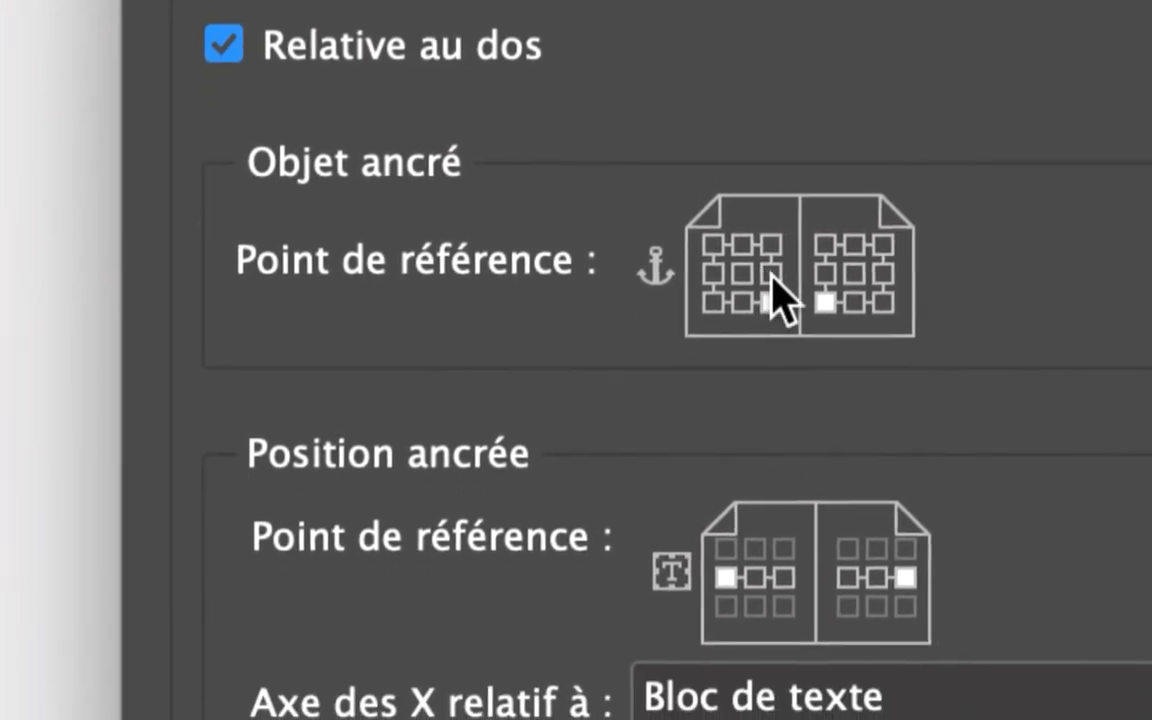
click(772, 276)
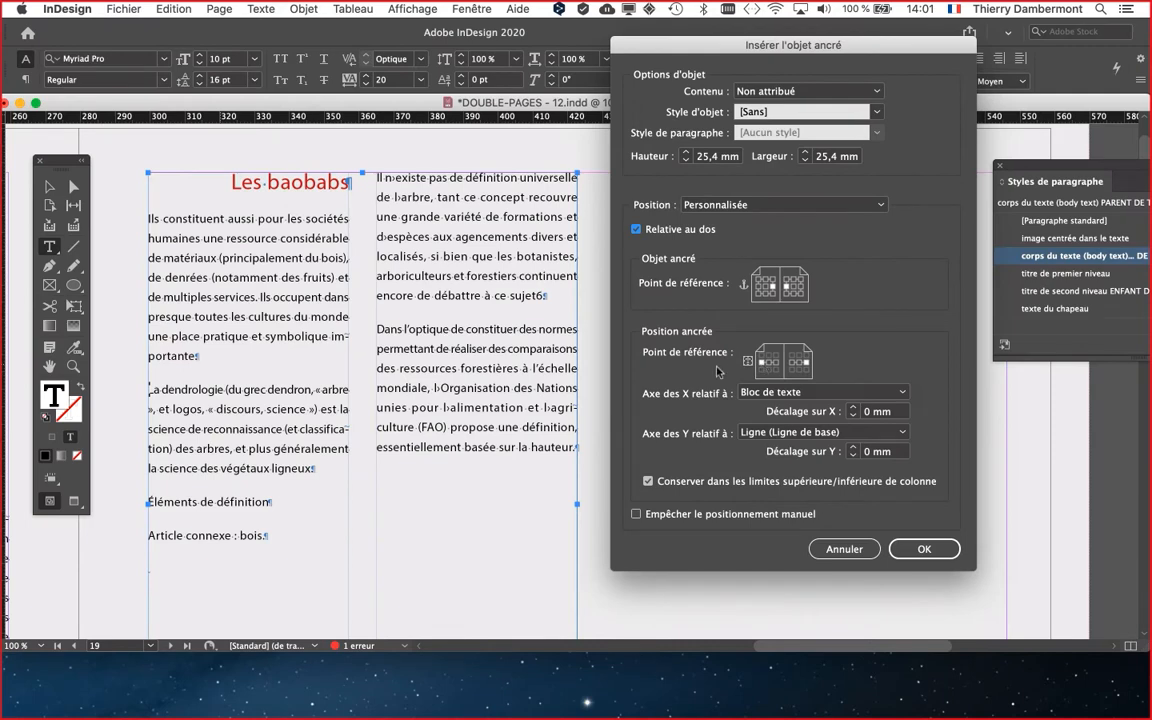
click(928, 549)
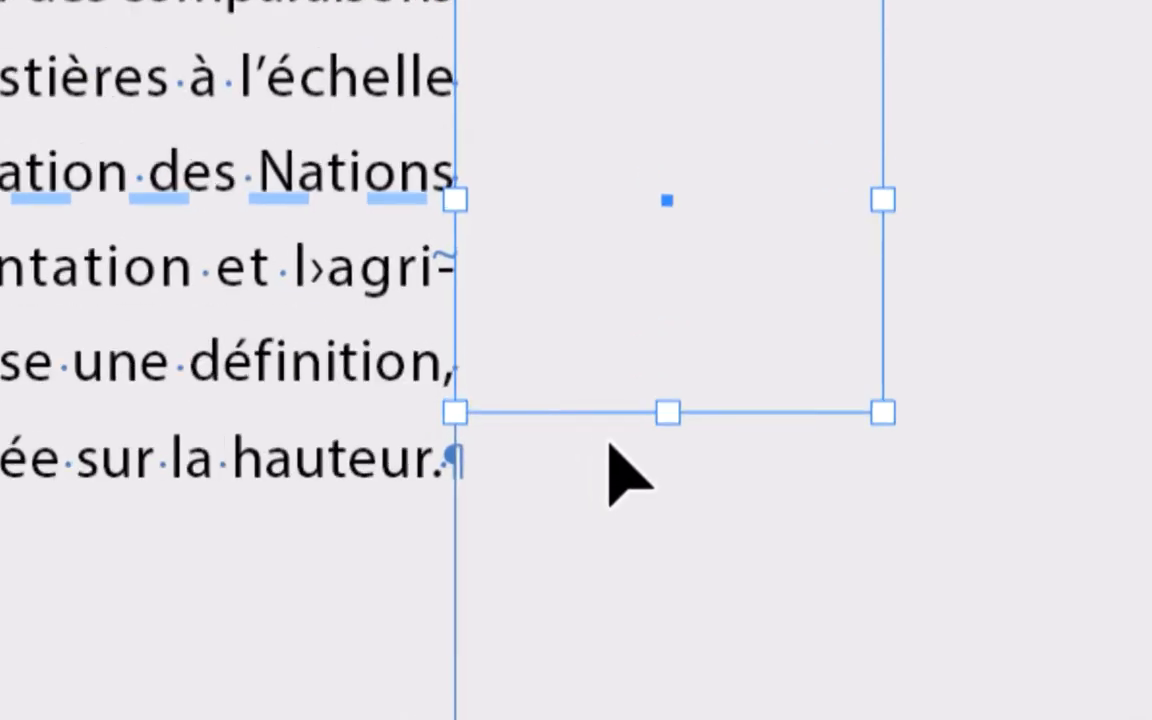
Move the anchored frame off the second text column into page 19's empty area, to about X 467 mm, Y 86 mm
key(t)
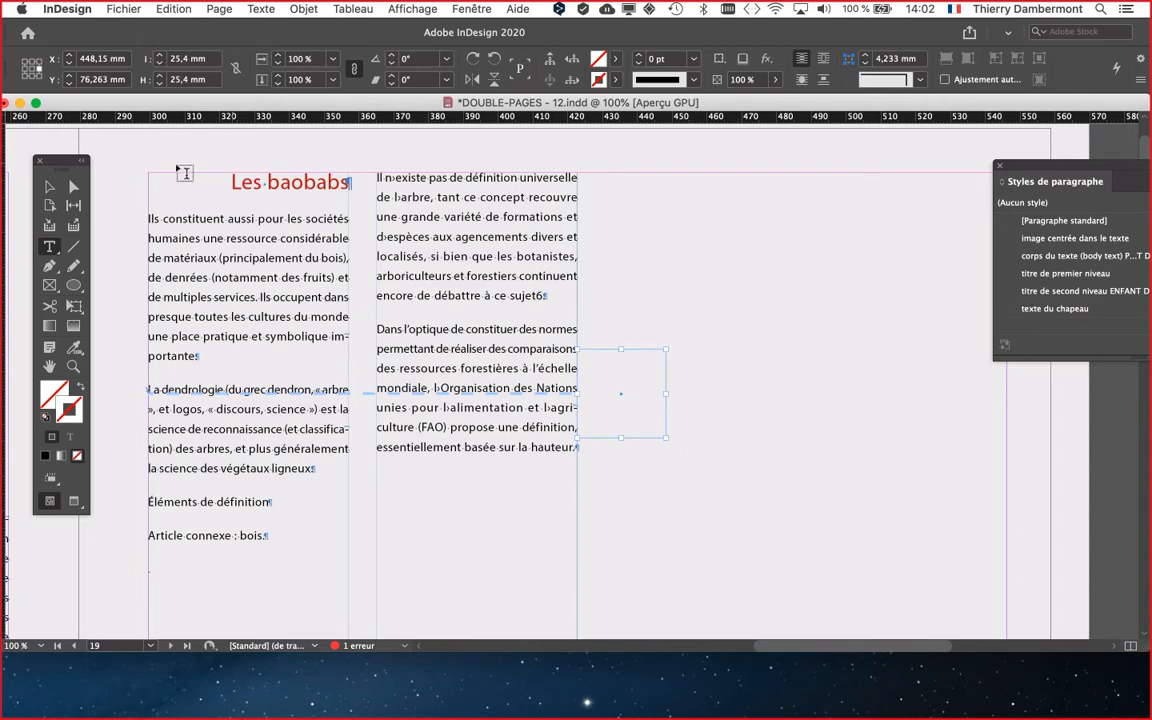
drag(55, 160, 296, 162)
click(289, 186)
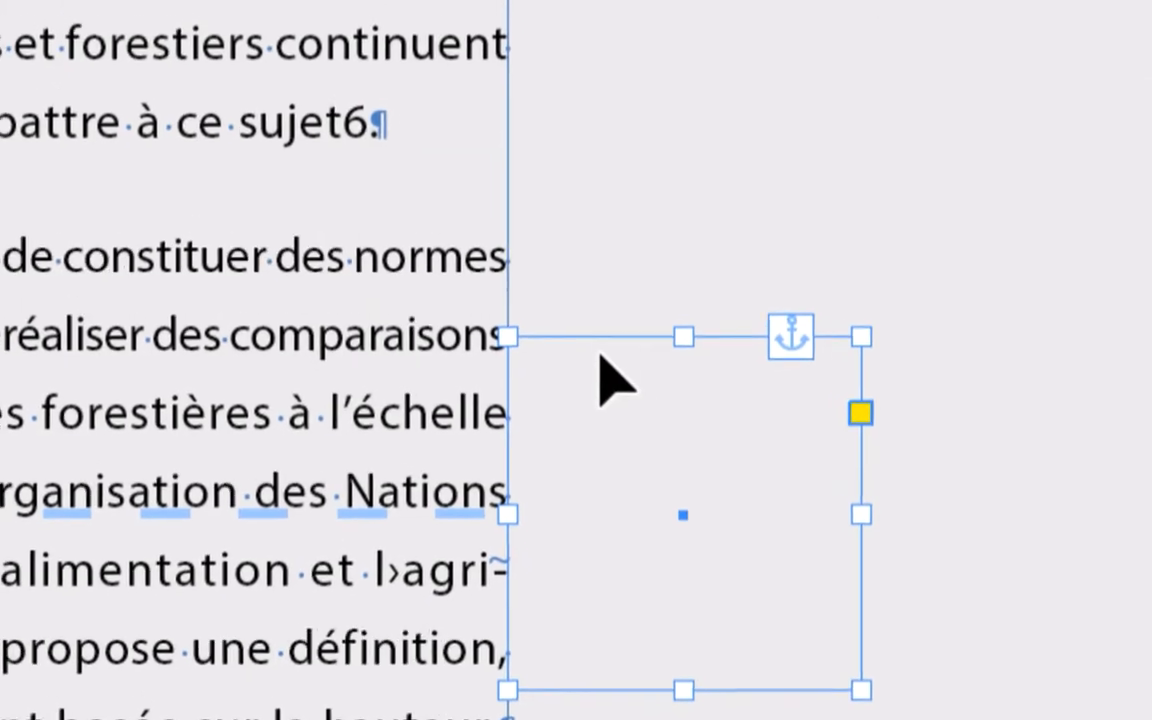
drag(599, 354, 778, 500)
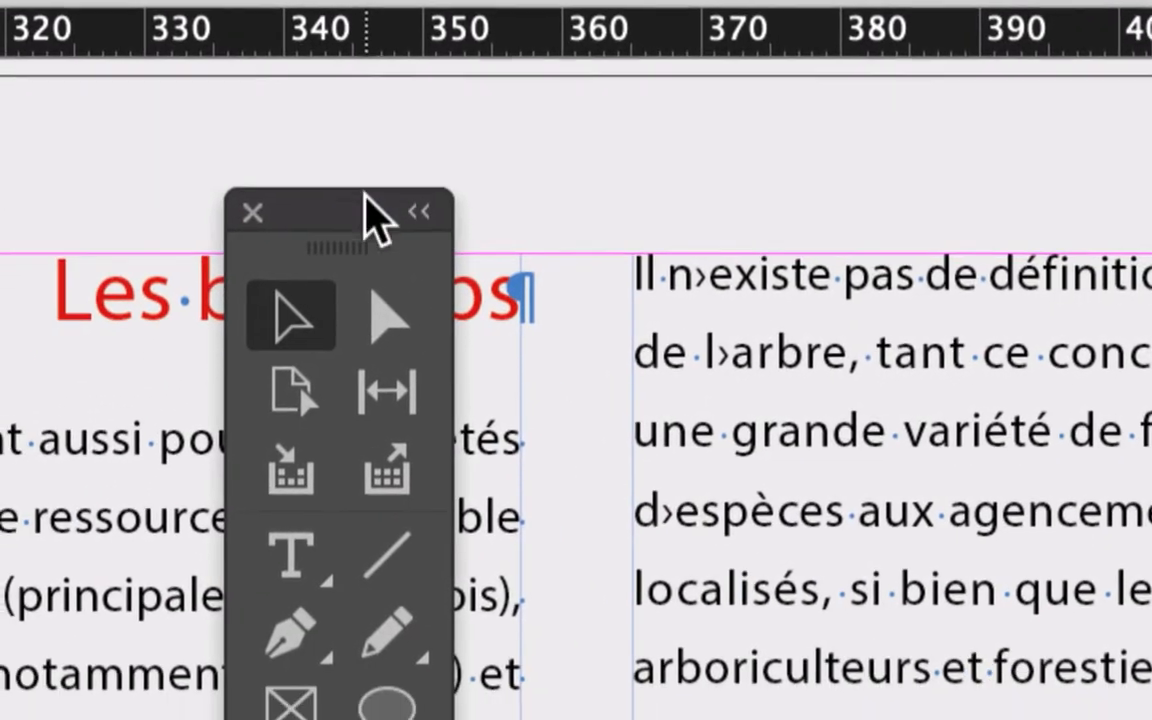
drag(373, 219, 203, 230)
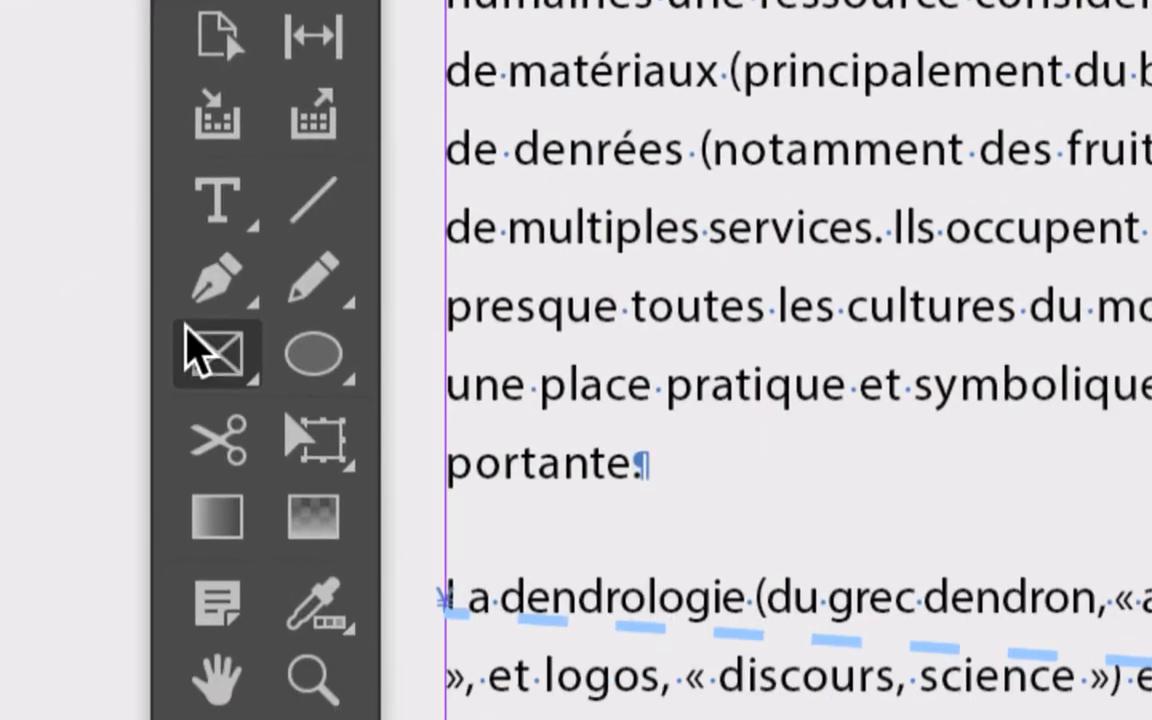
Check the anchor marker before "La dendrologie" and enlarge the anchored frame to about 55 × 60 mm
scroll(236, 391, up, 7)
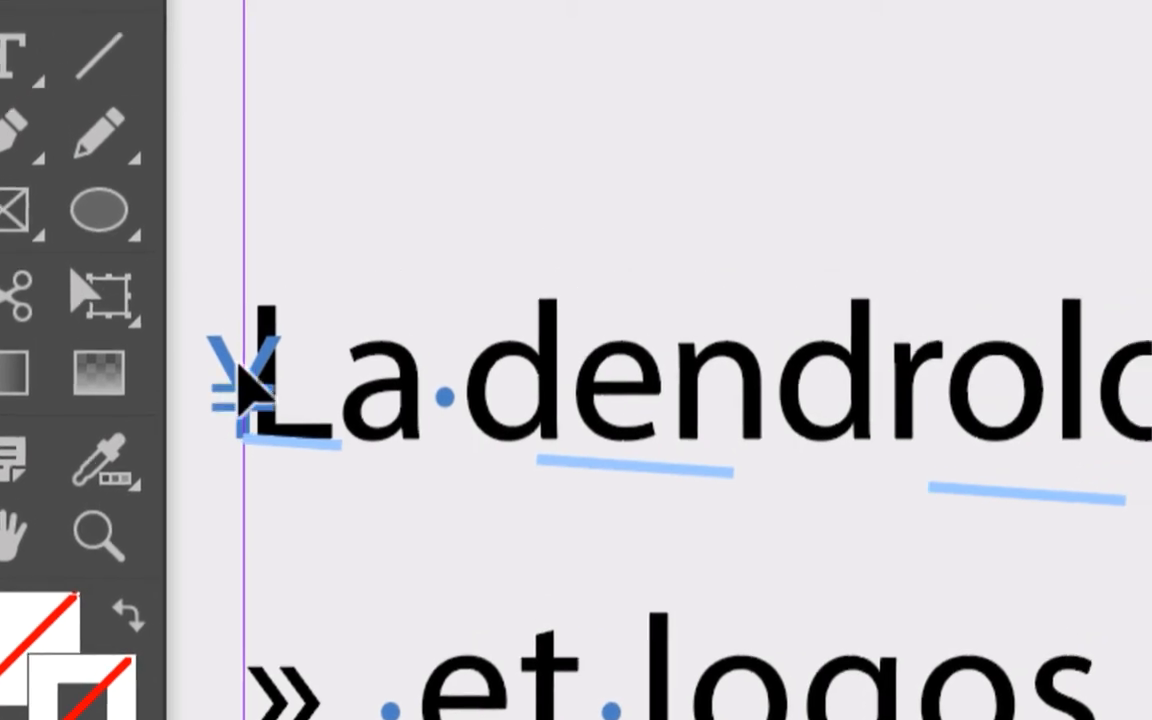
scroll(240, 410, down, 5)
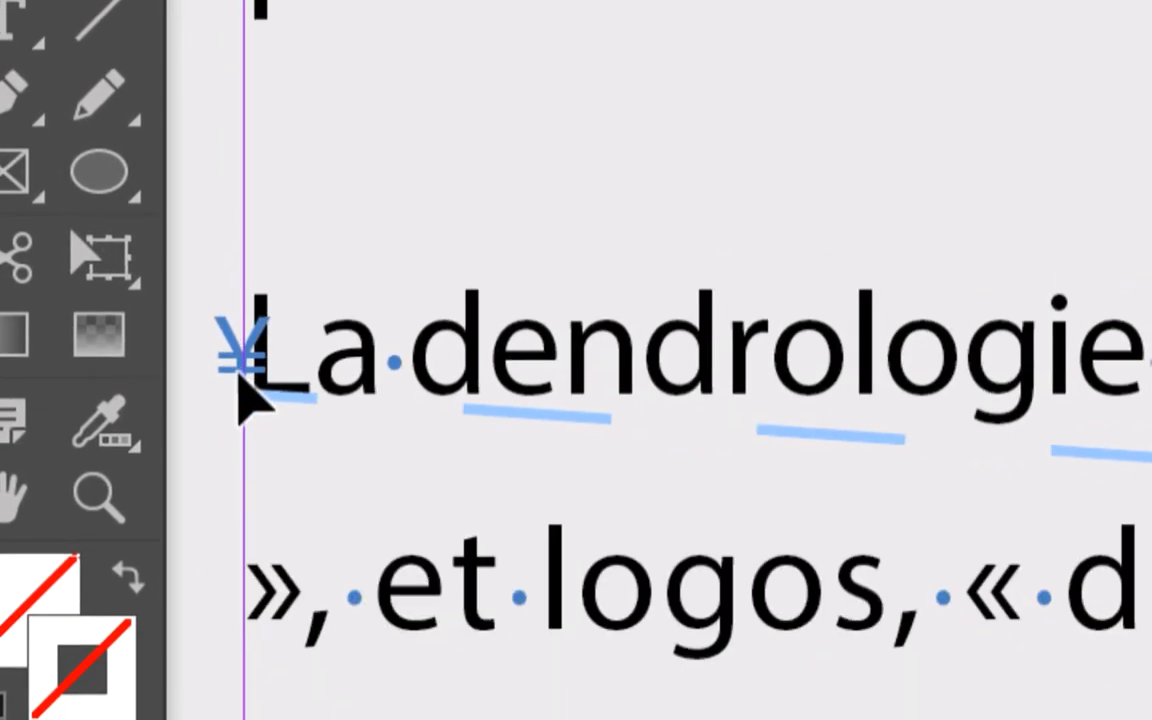
scroll(238, 375, down, 3)
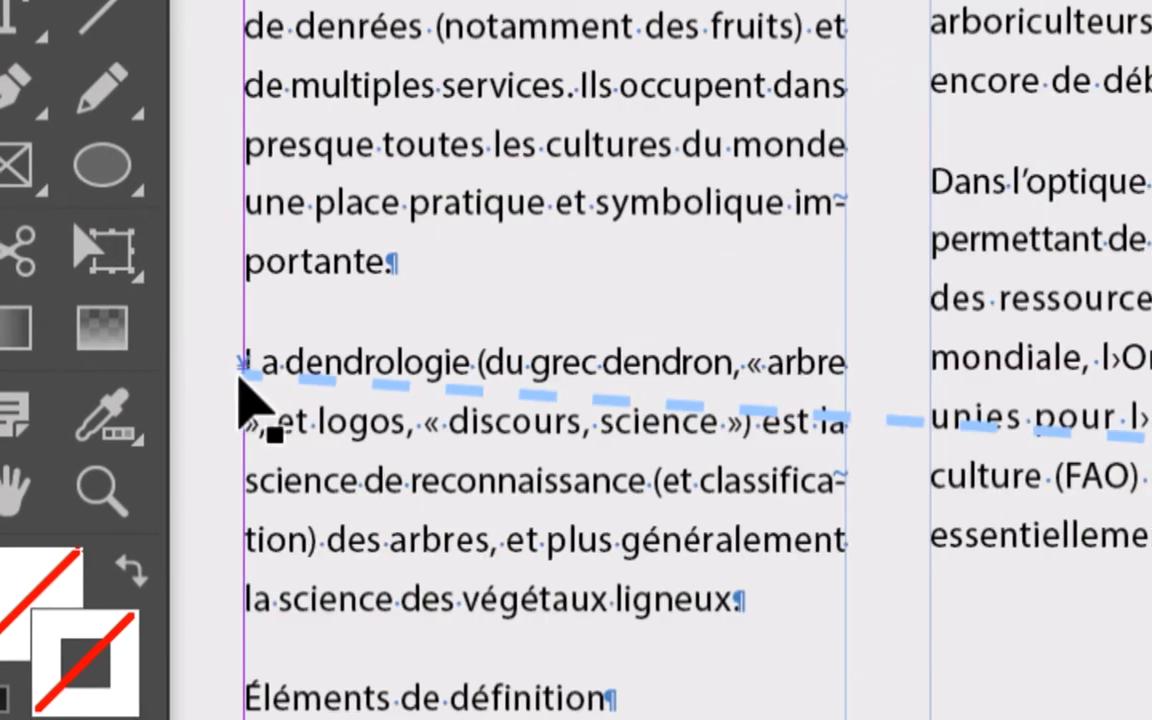
scroll(238, 375, down, 2)
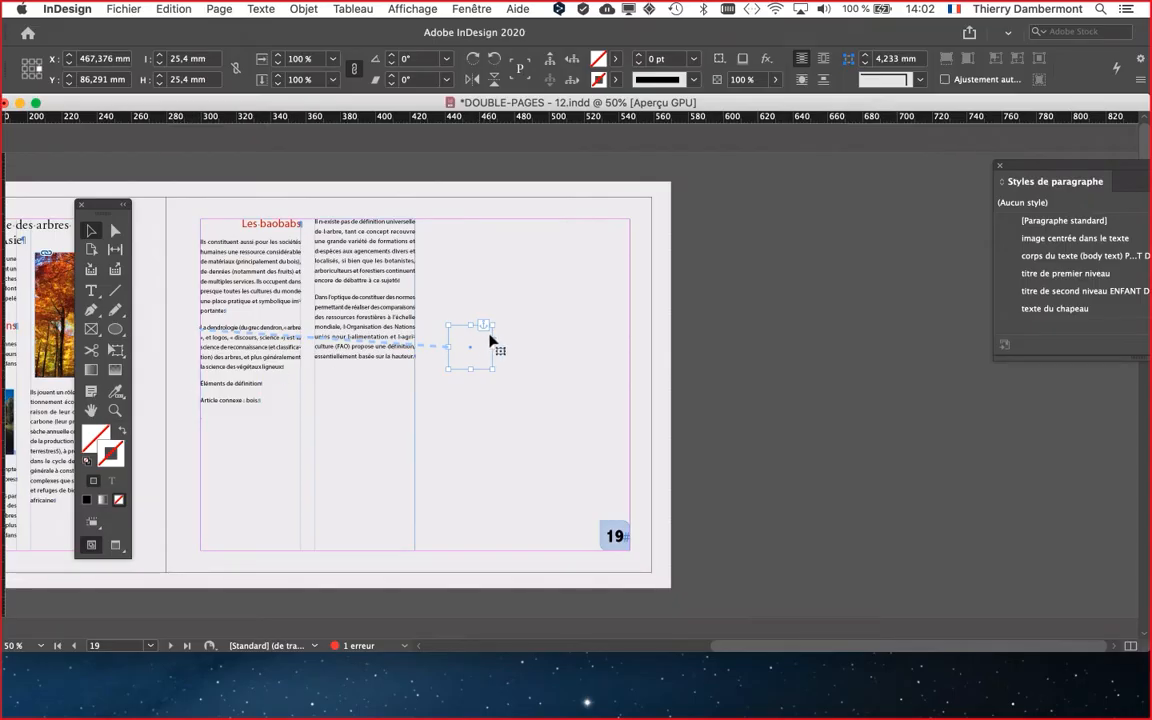
scroll(458, 337, up, 3)
scroll(458, 339, up, 1)
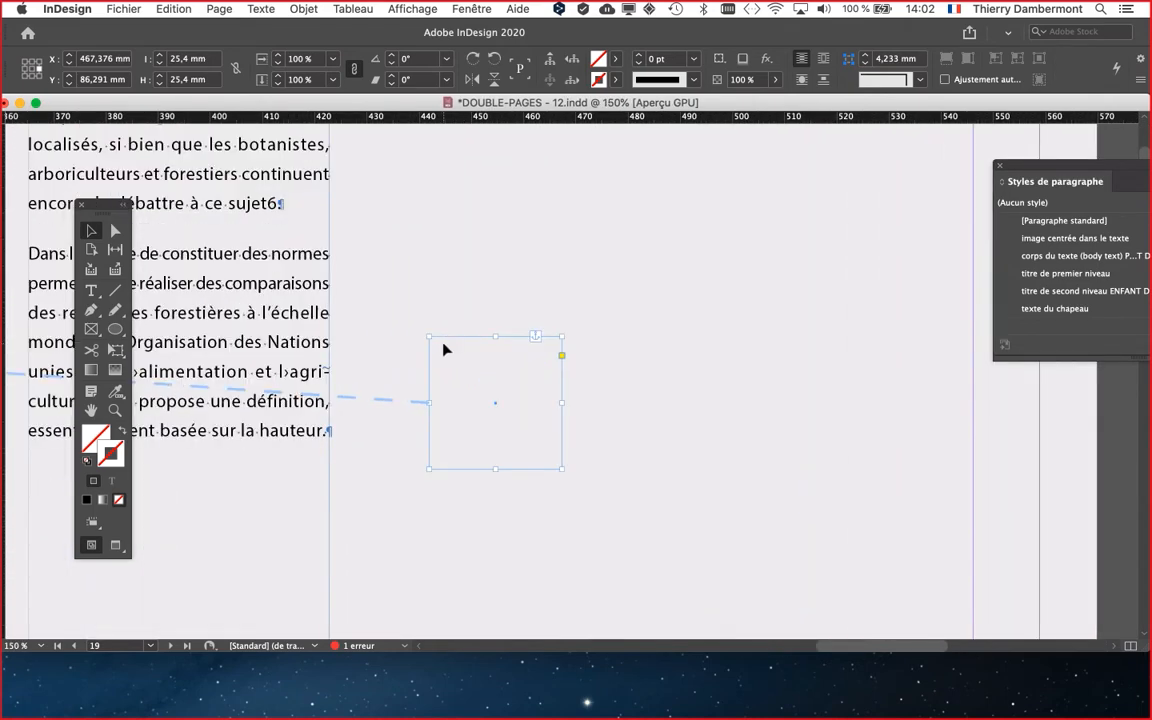
drag(429, 336, 380, 223)
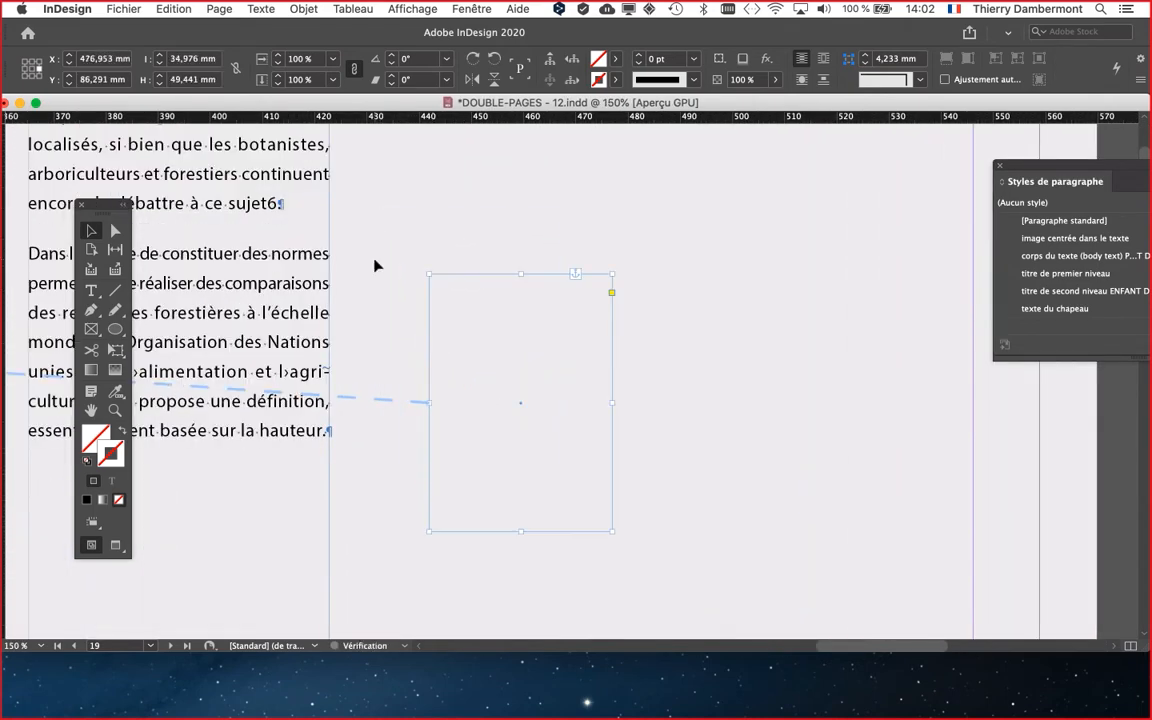
drag(612, 533, 717, 588)
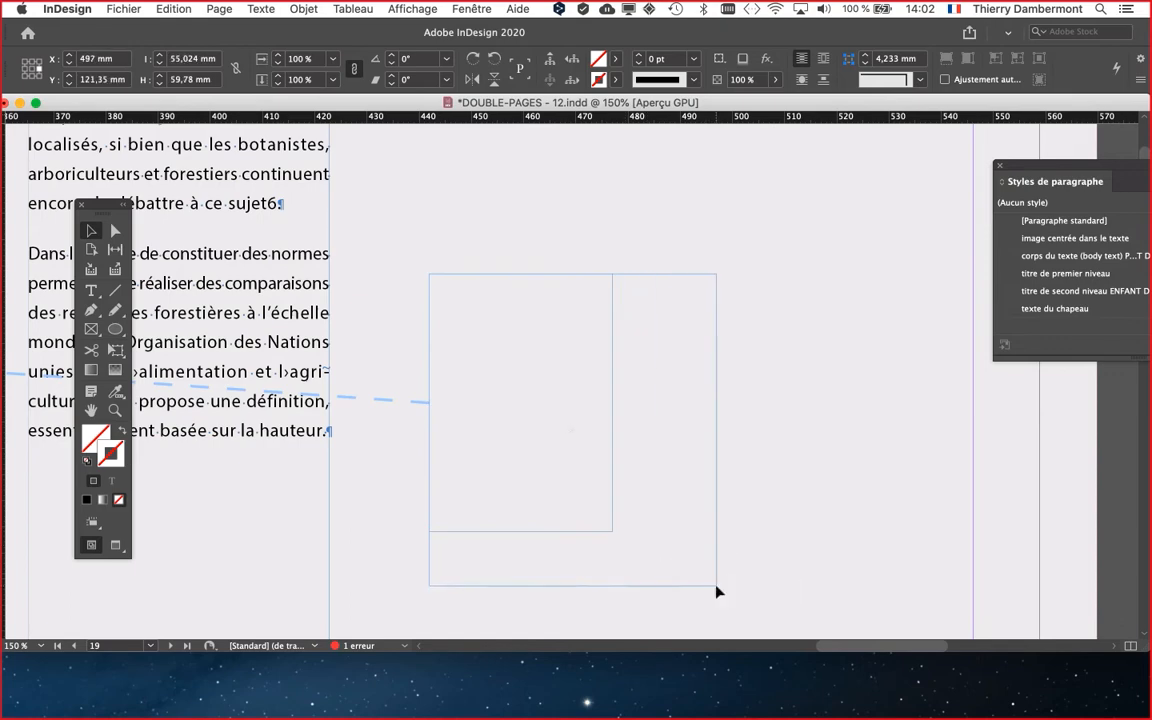
Reposition the anchored frame beside the second column at about X 488 mm, Y 76 mm, and resize it to about 55 × 59 mm
scroll(445, 295, down, 5)
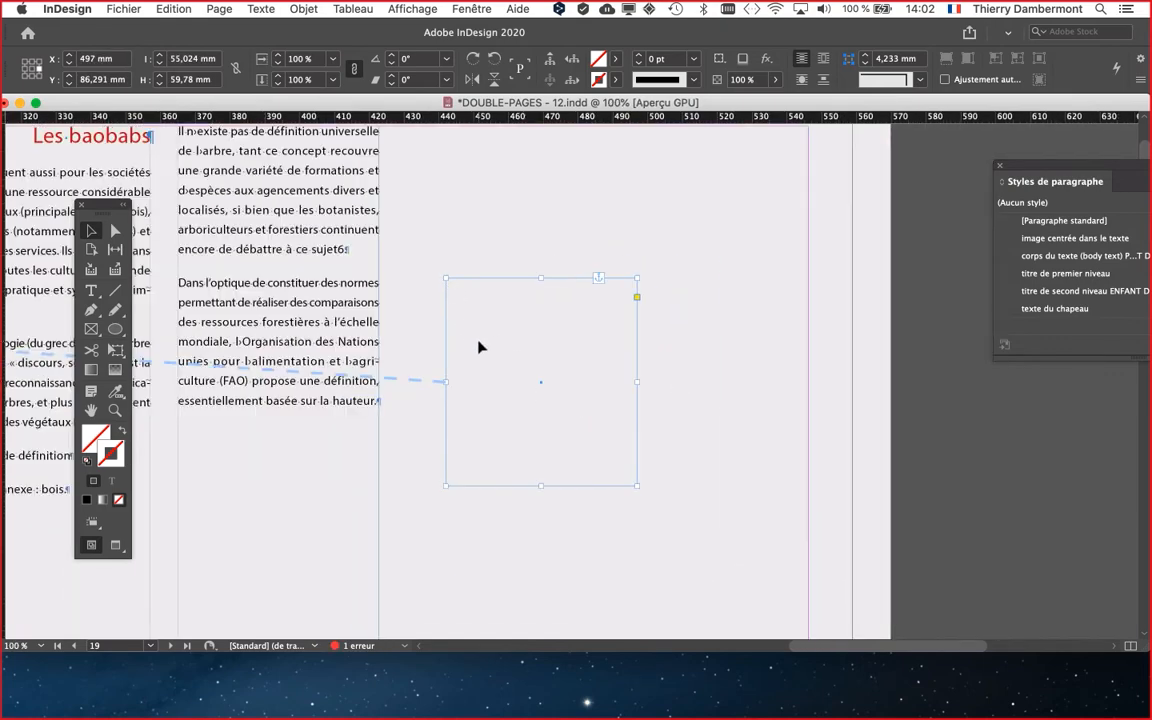
key(super+plus)
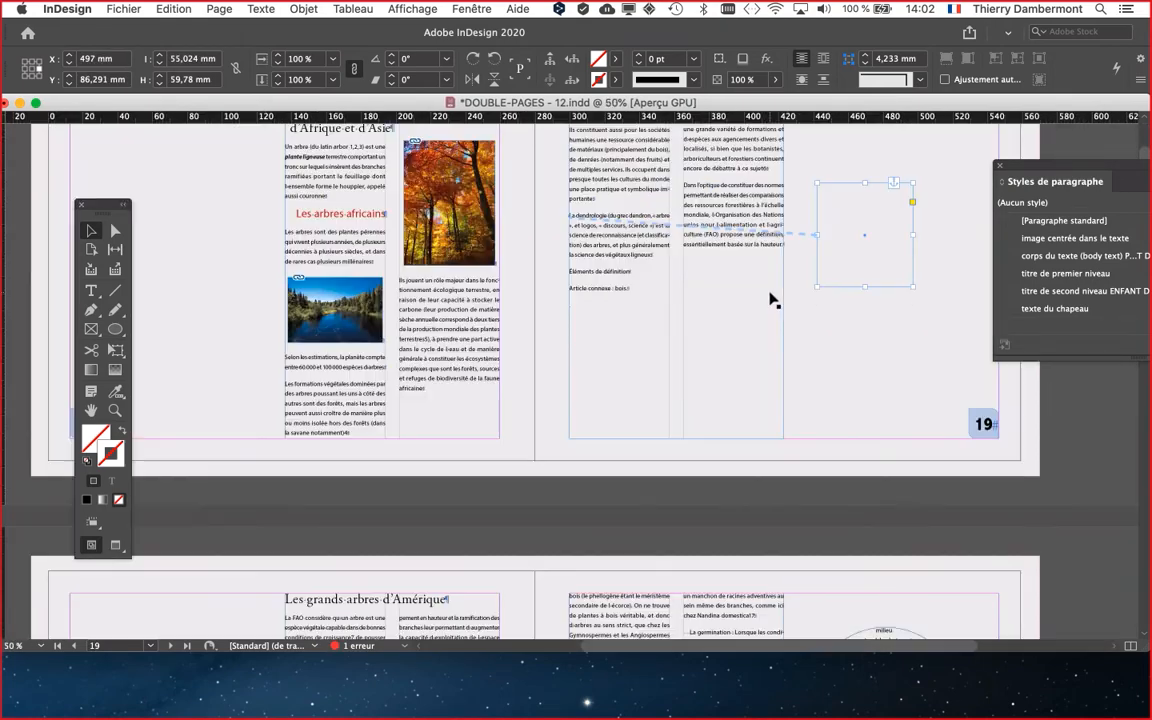
drag(722, 275, 466, 346)
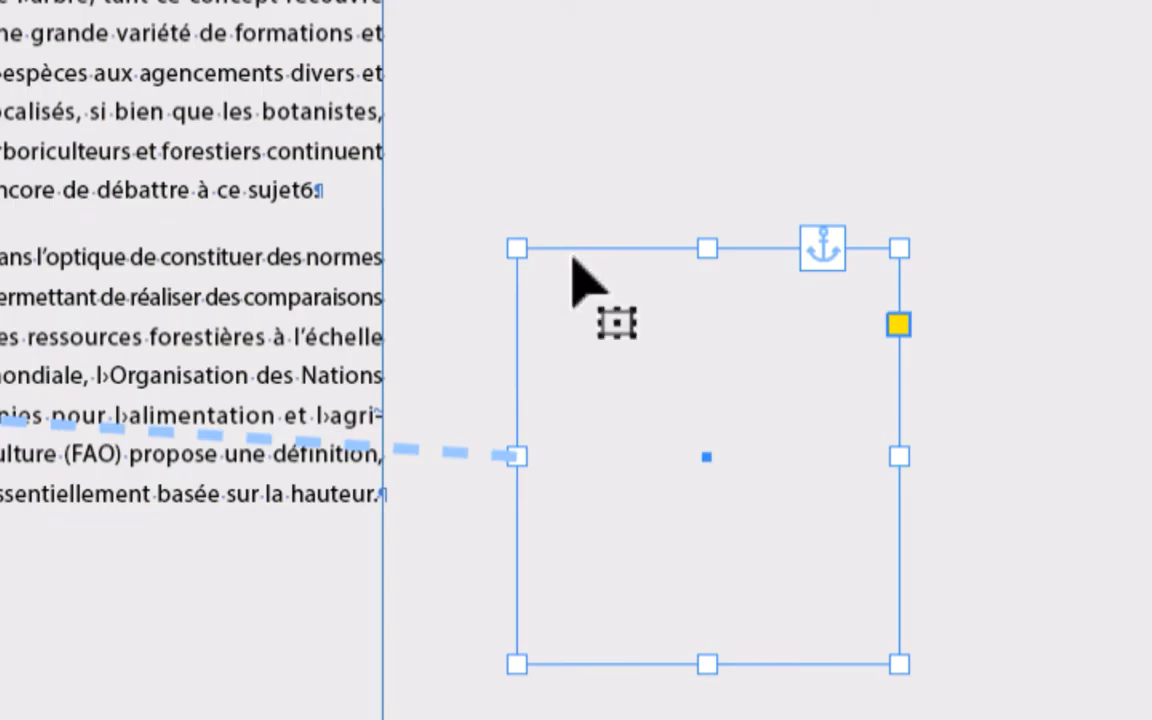
drag(573, 258, 541, 237)
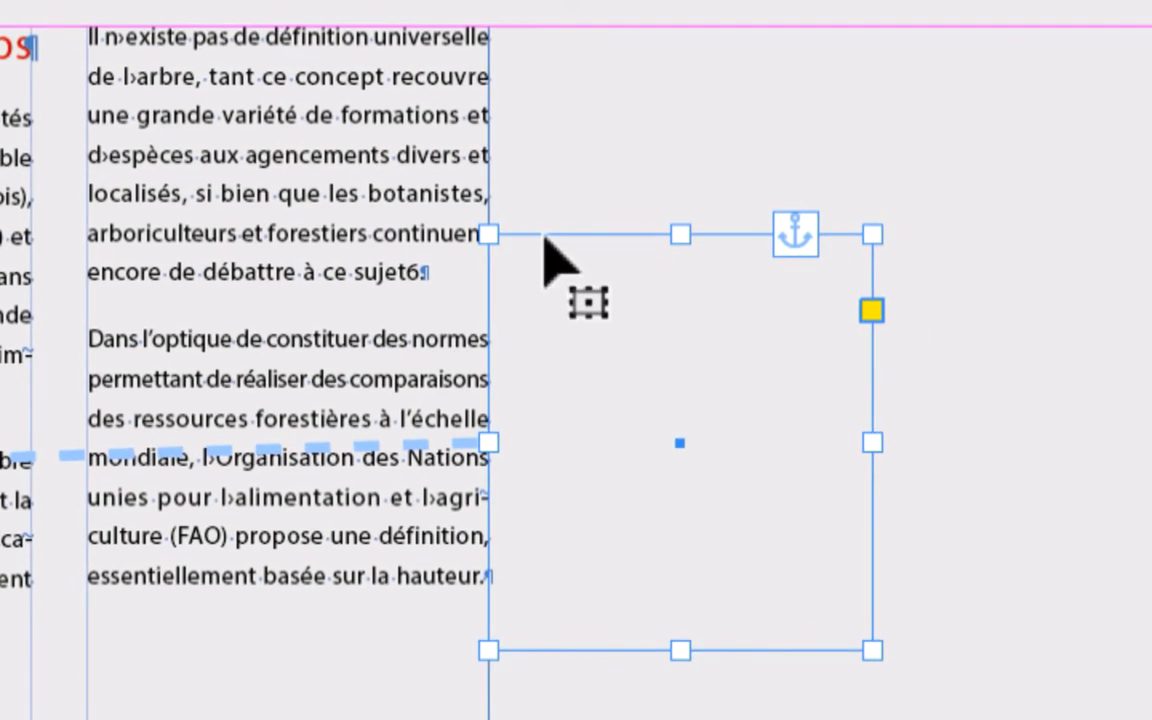
drag(545, 239, 560, 245)
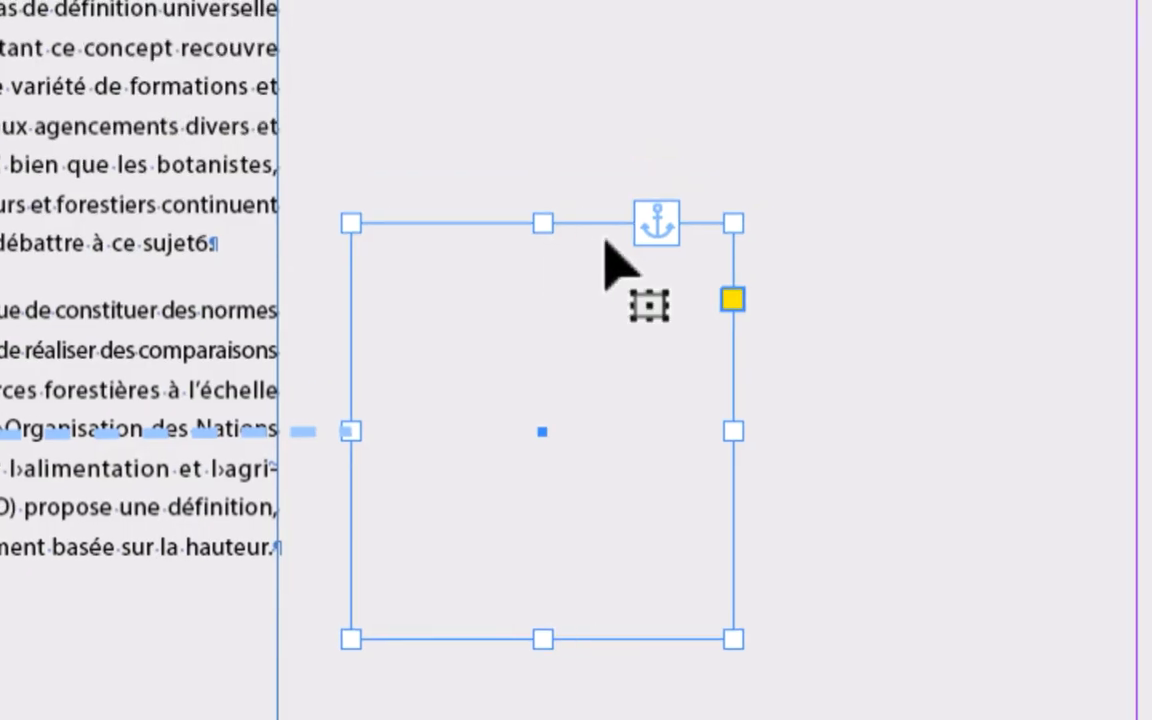
click(581, 244)
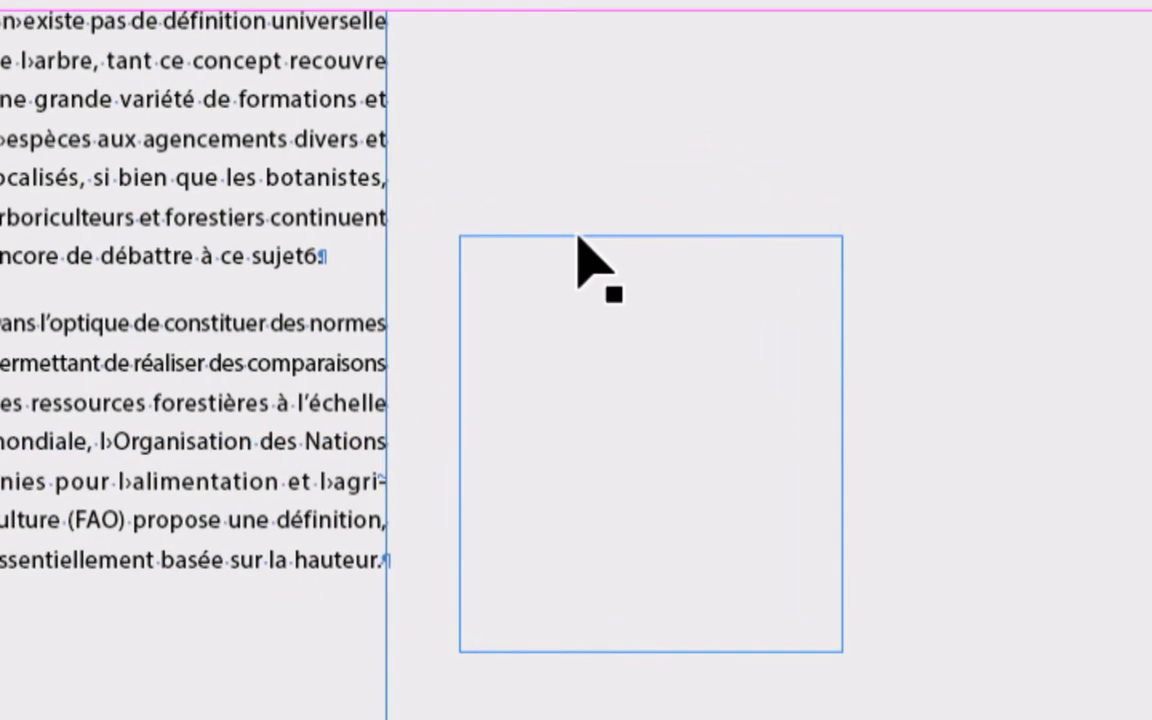
click(578, 211)
drag(581, 244, 630, 185)
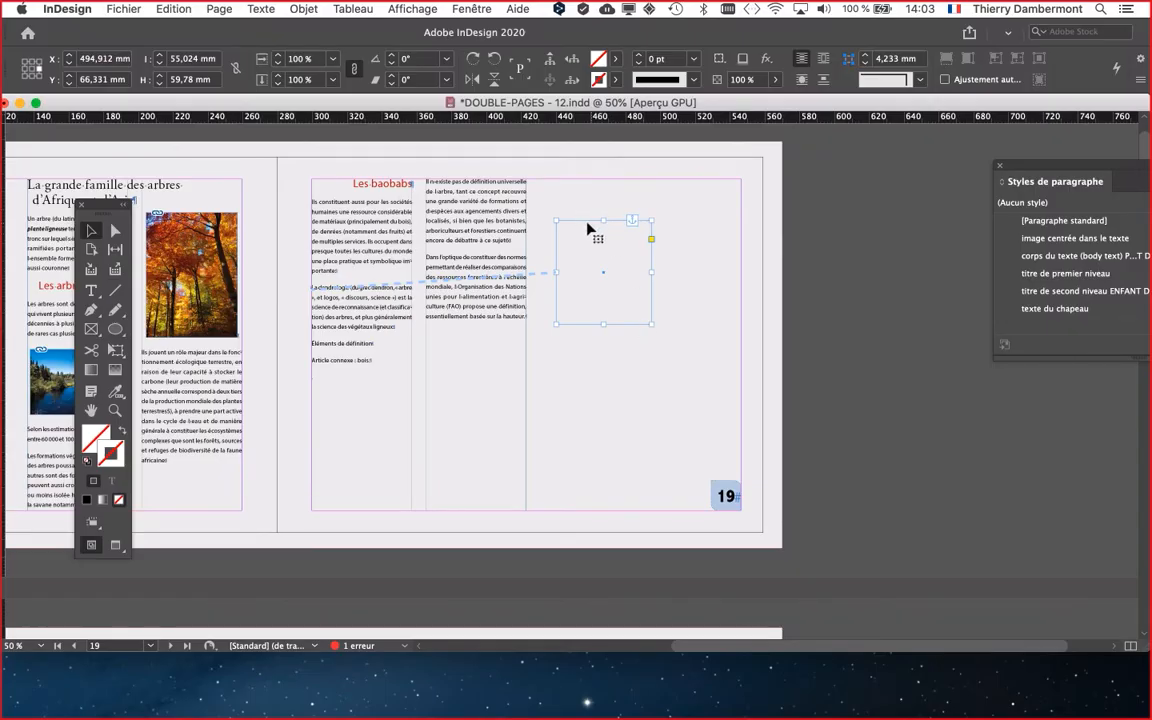
mouse_move(587, 231)
mouse_down()
mouse_move(573, 221)
mouse_move(571, 241)
mouse_up()
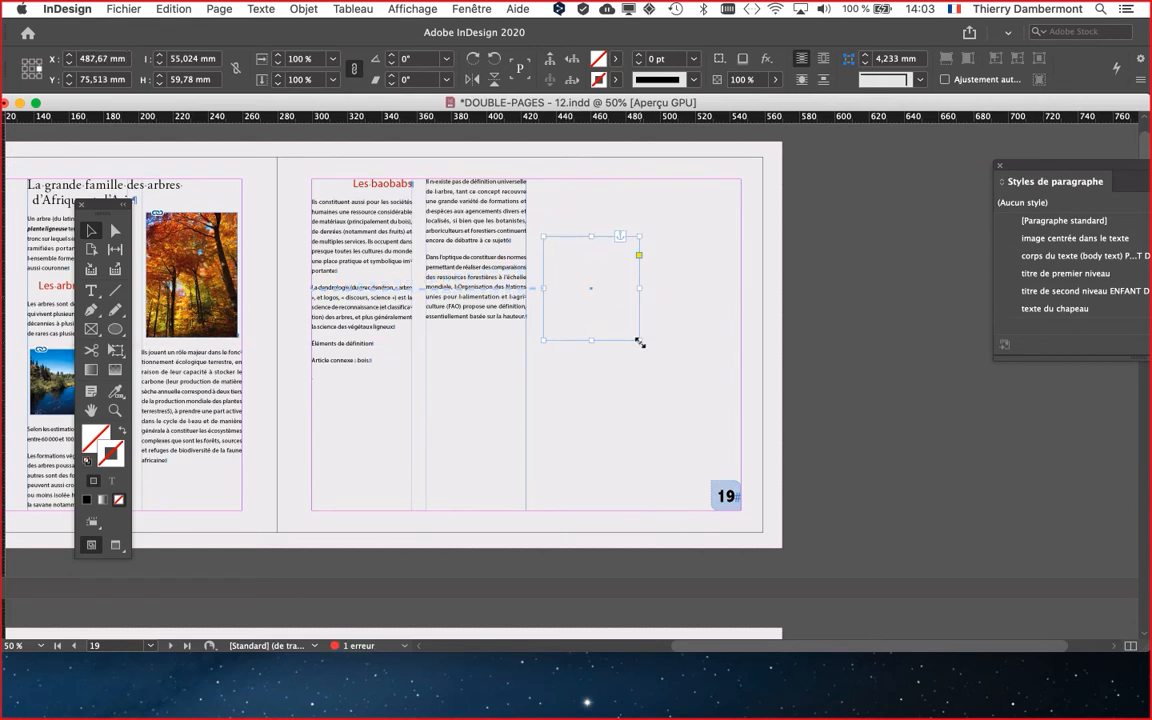
mouse_move(640, 342)
mouse_down()
mouse_move(700, 336)
mouse_move(640, 339)
mouse_up()
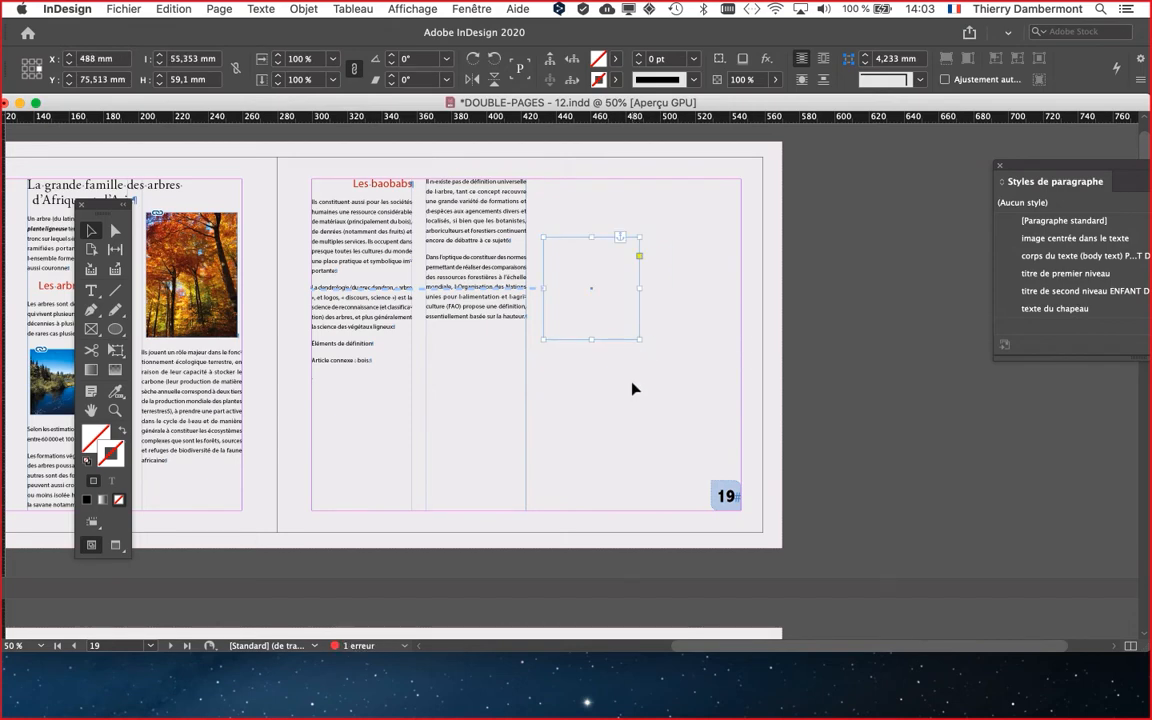
click(124, 9)
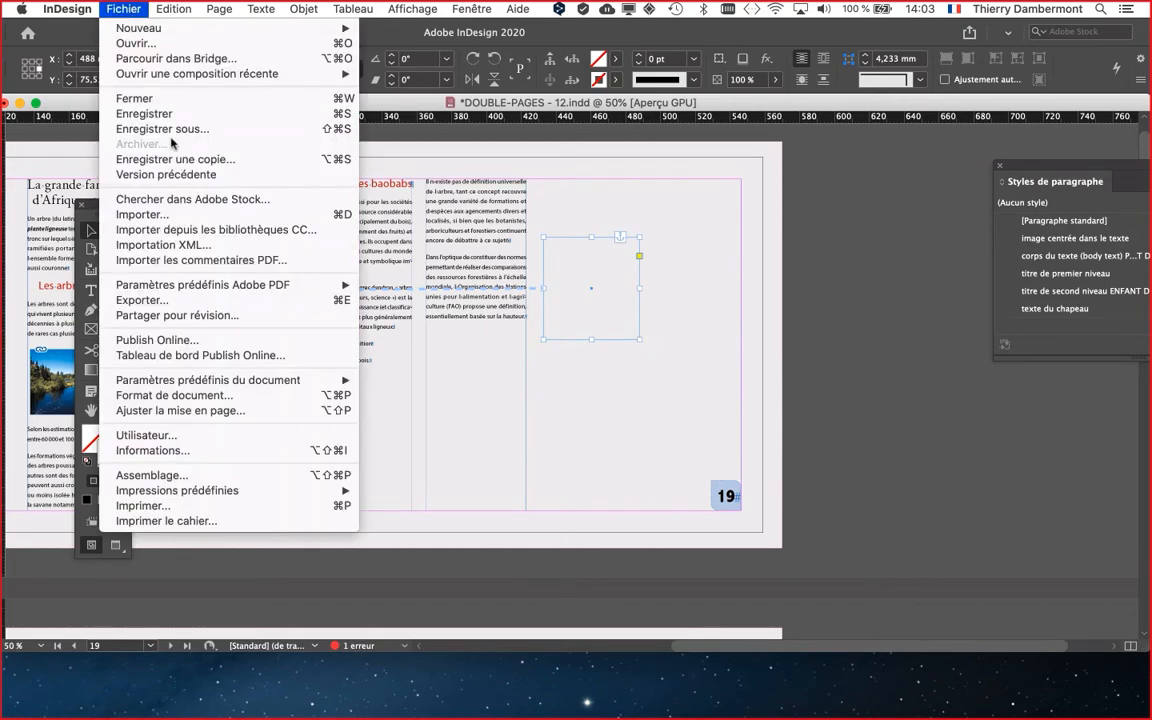
click(165, 214)
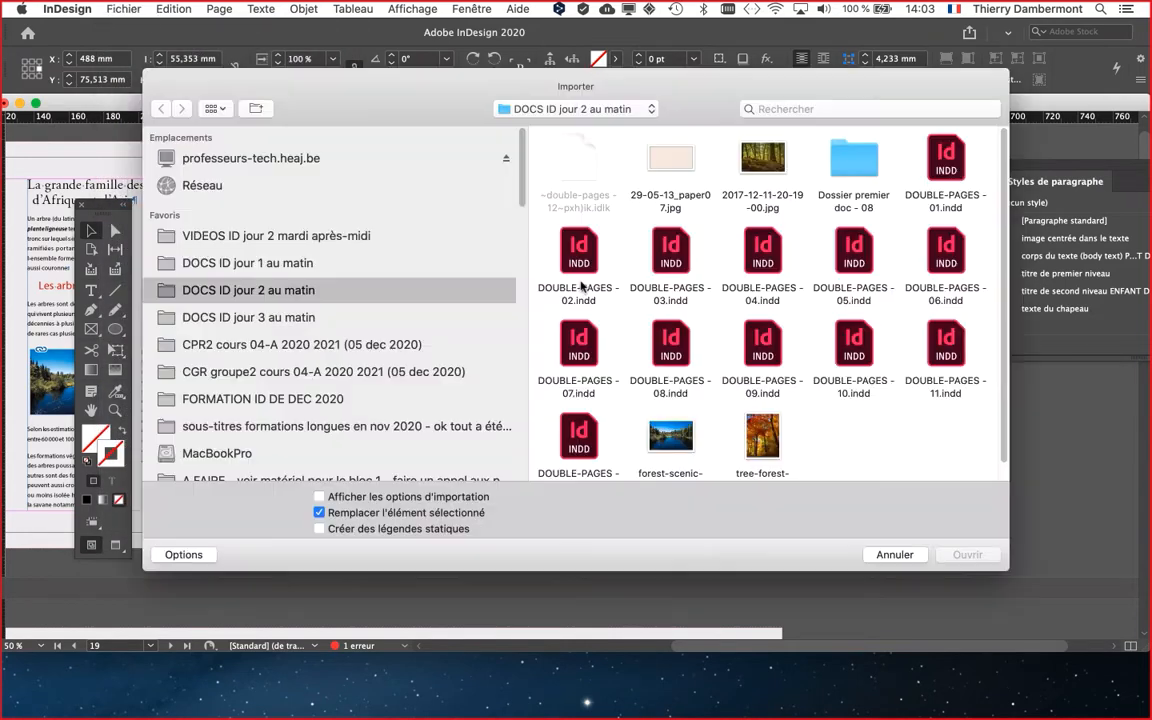
click(752, 156)
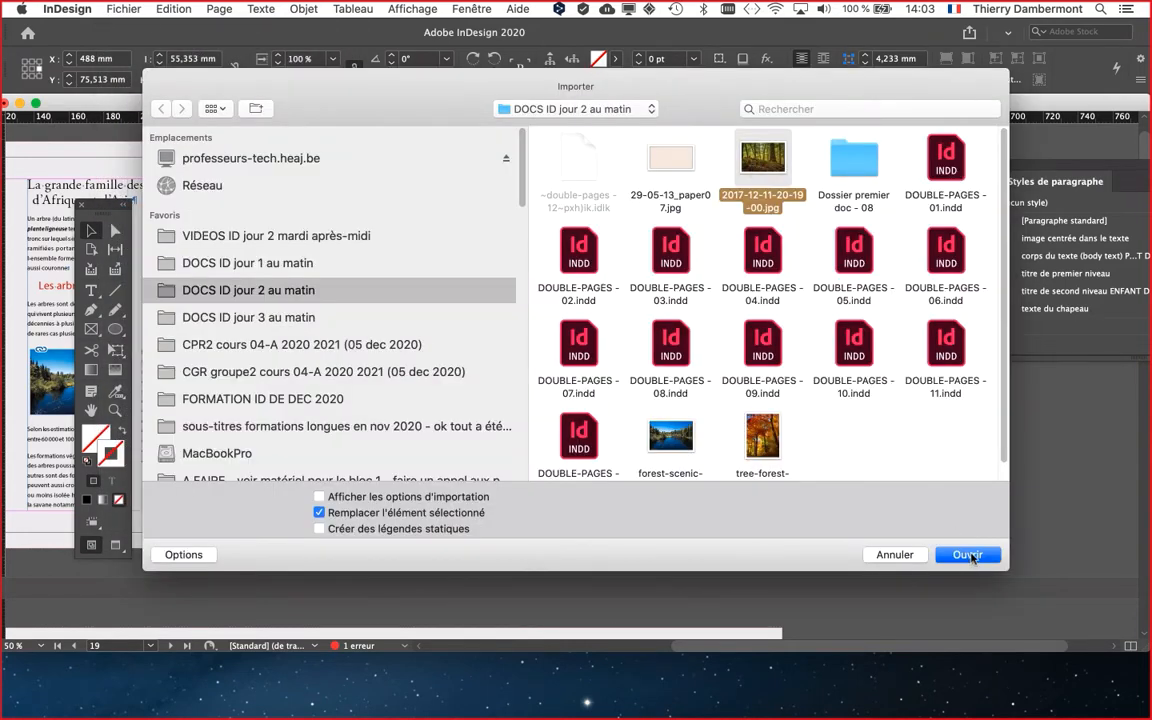
click(967, 555)
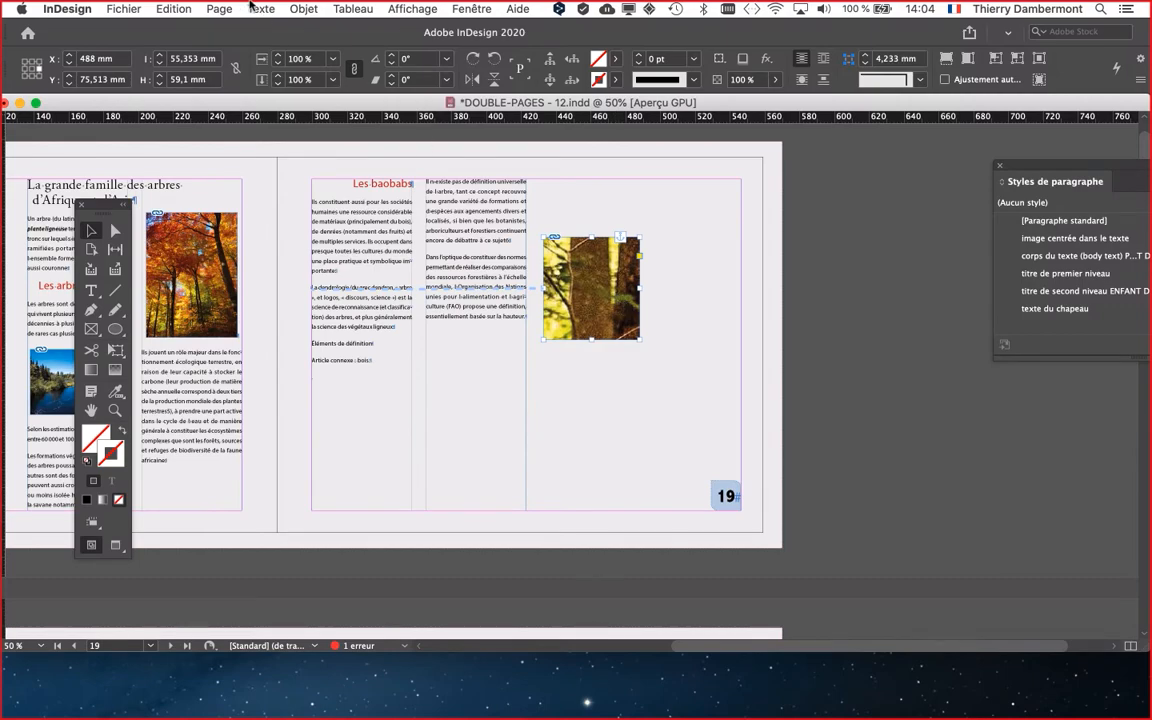
Fit the forest photo so that it fills its anchored frame proportionally, and check the result up close
click(304, 9)
mouse_move(345, 288)
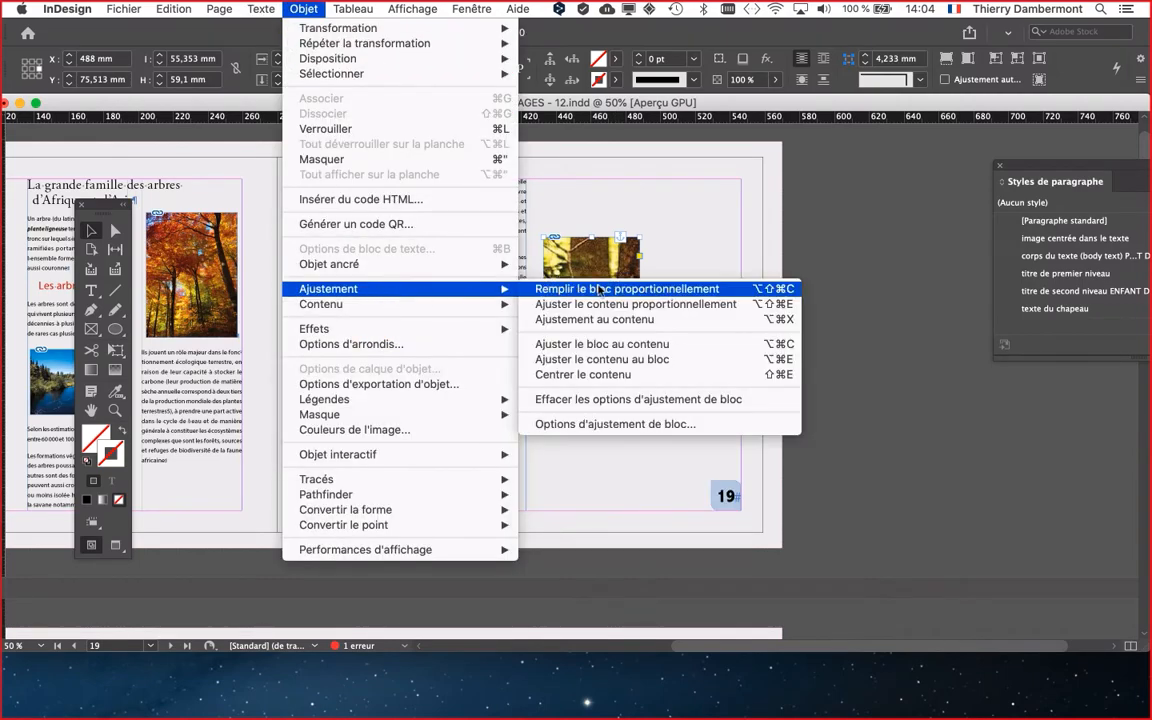
click(596, 286)
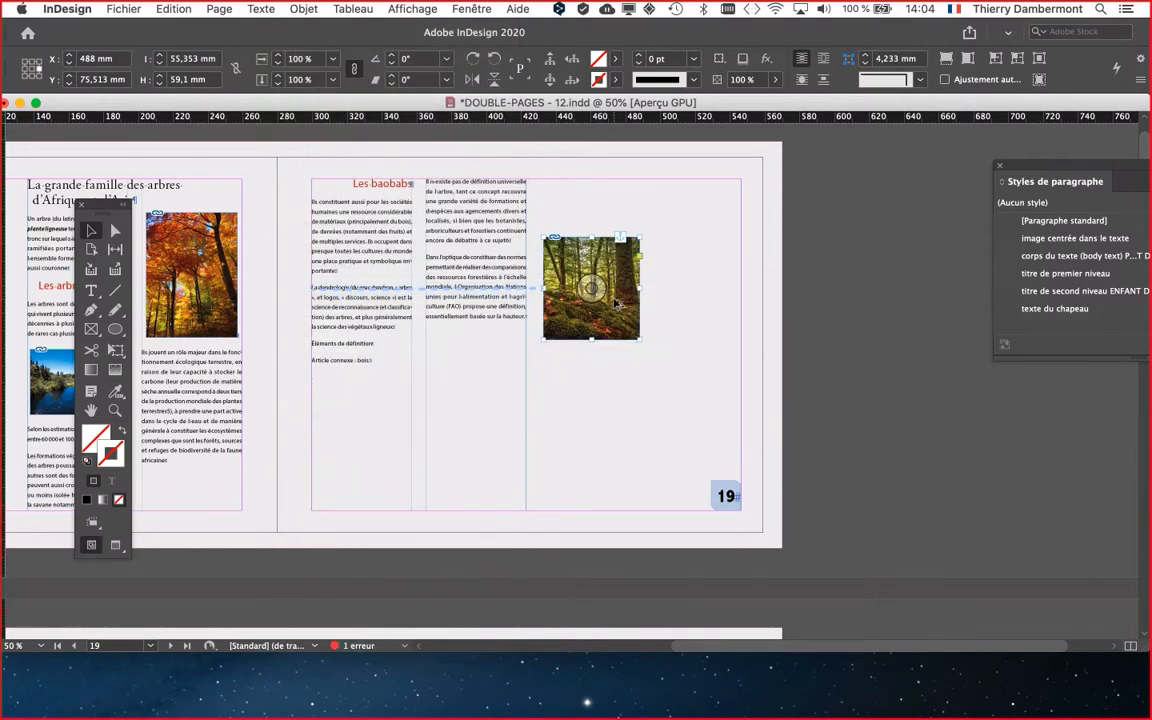
scroll(615, 300, up, 4)
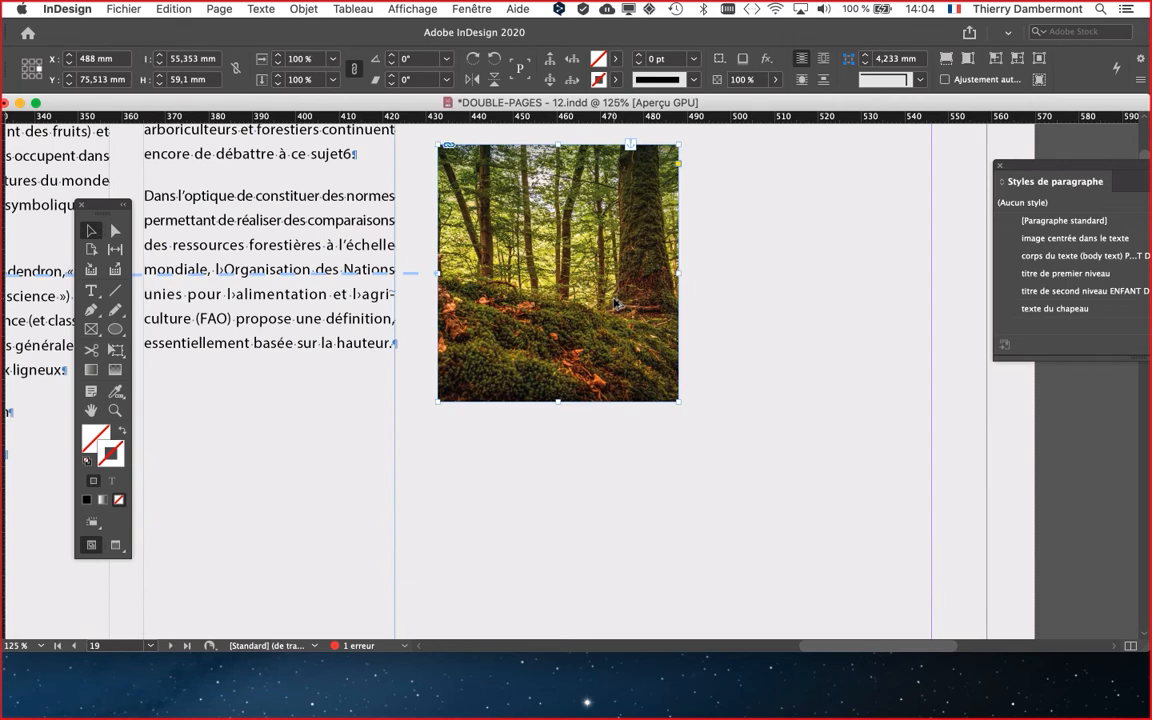
scroll(615, 303, down, 4)
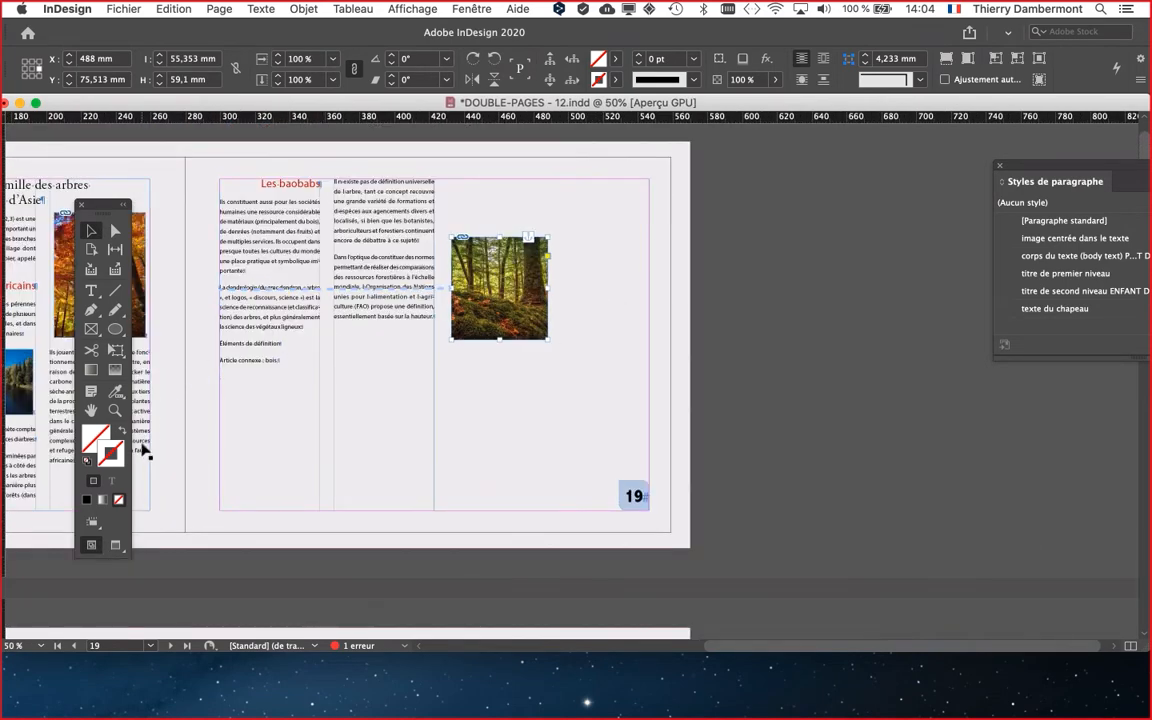
Bring the whole spread into view and save the document under the new name DOUBLE-PAGES - 13.indd
click(91, 410)
drag(313, 434, 594, 431)
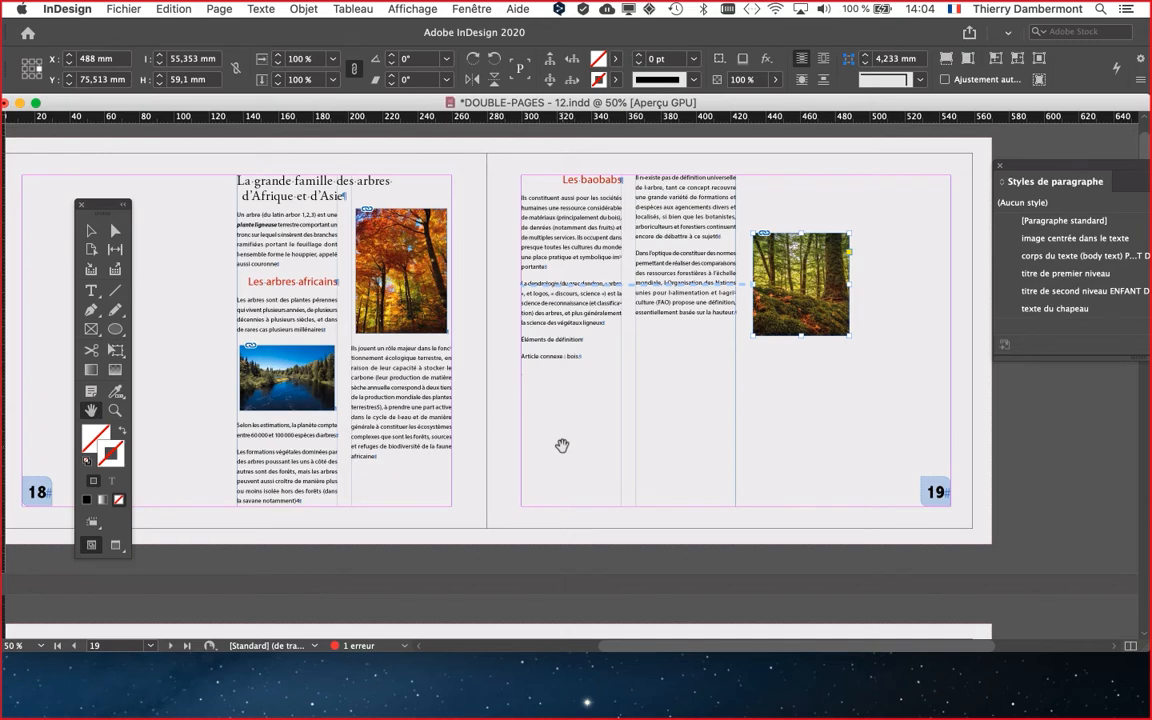
click(131, 9)
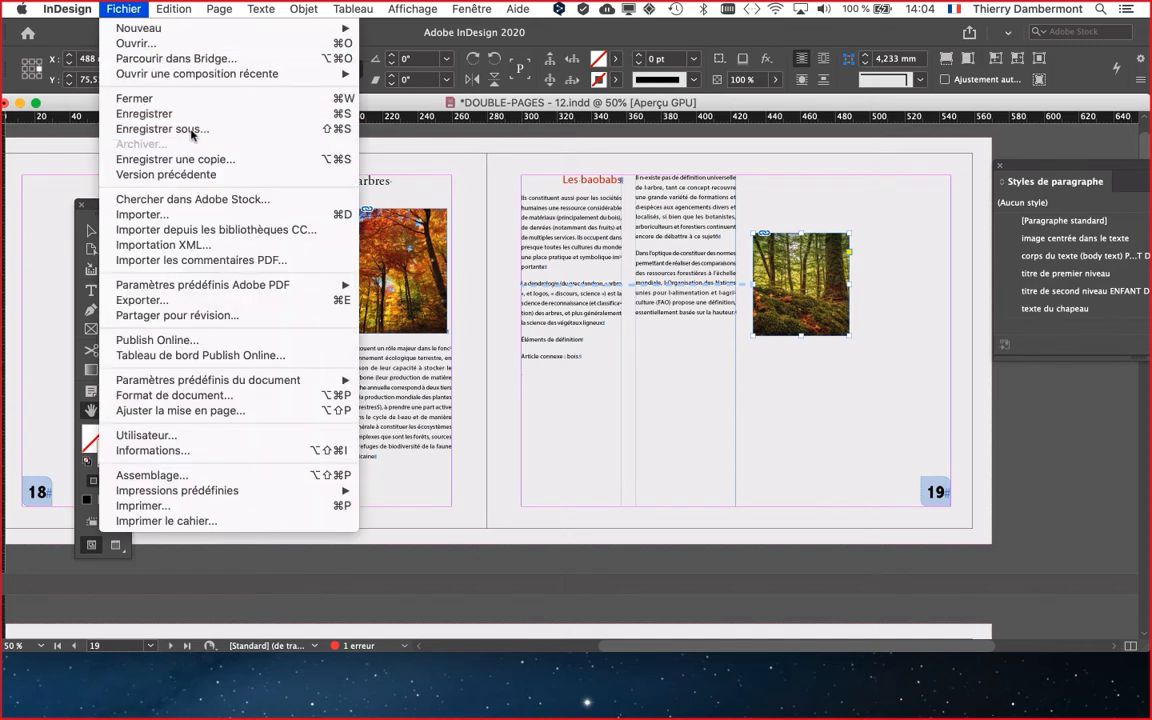
click(188, 131)
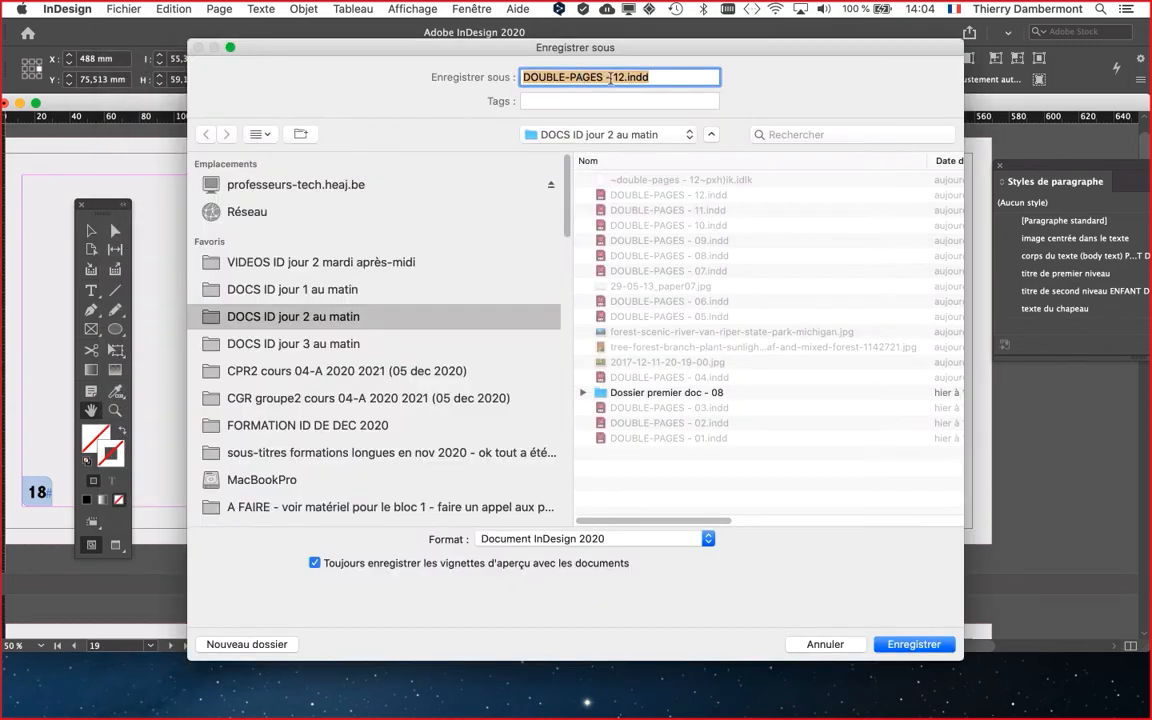
click(621, 78)
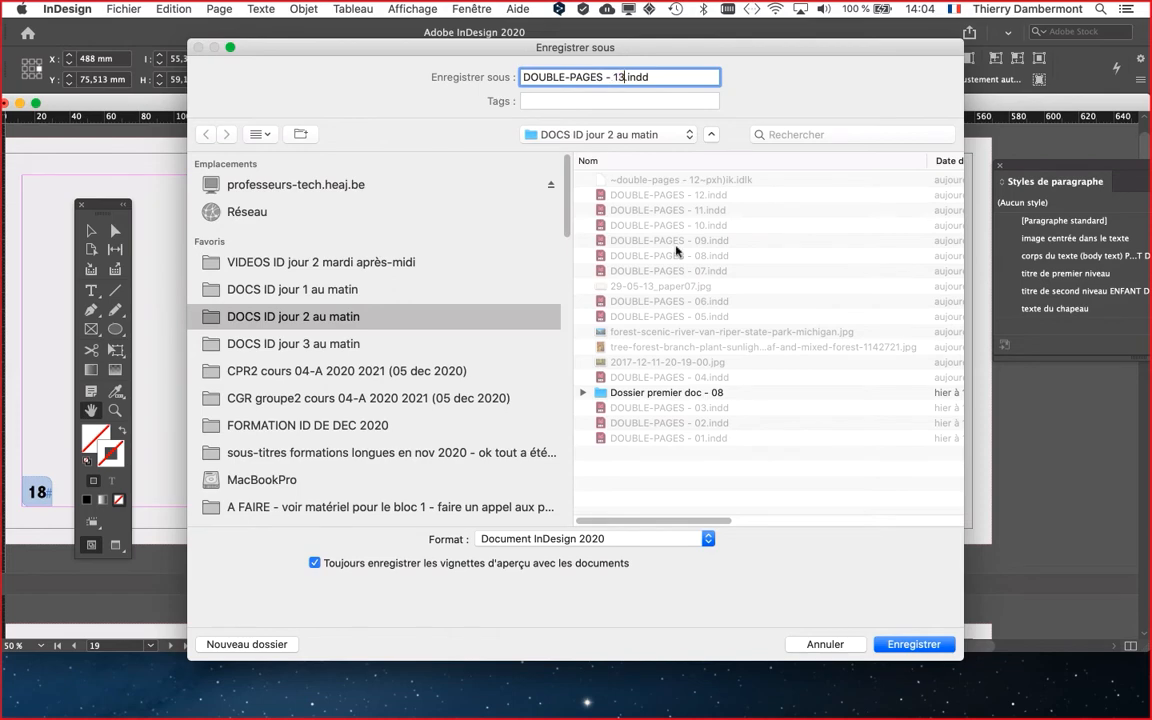
key(Return)
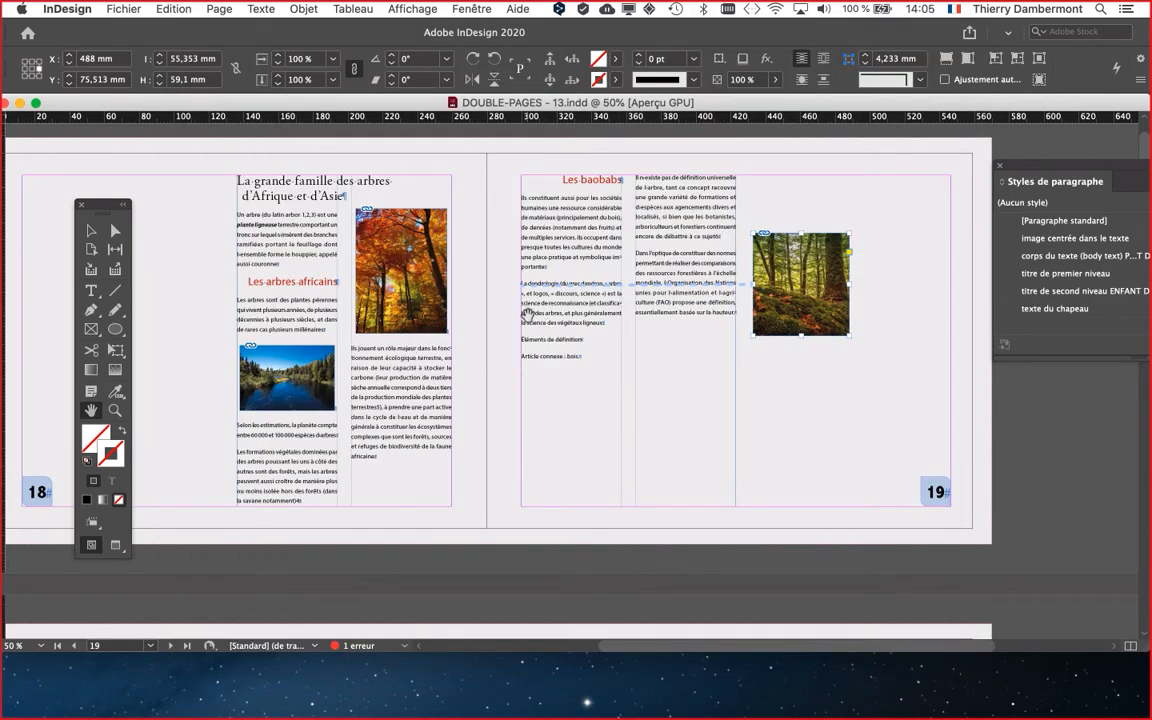
Copy the passage from "une ressource considérable" to "importante" in the first baobab paragraph and paste it once at that paragraph's end
scroll(562, 253, up, 1)
scroll(620, 252, up, 1)
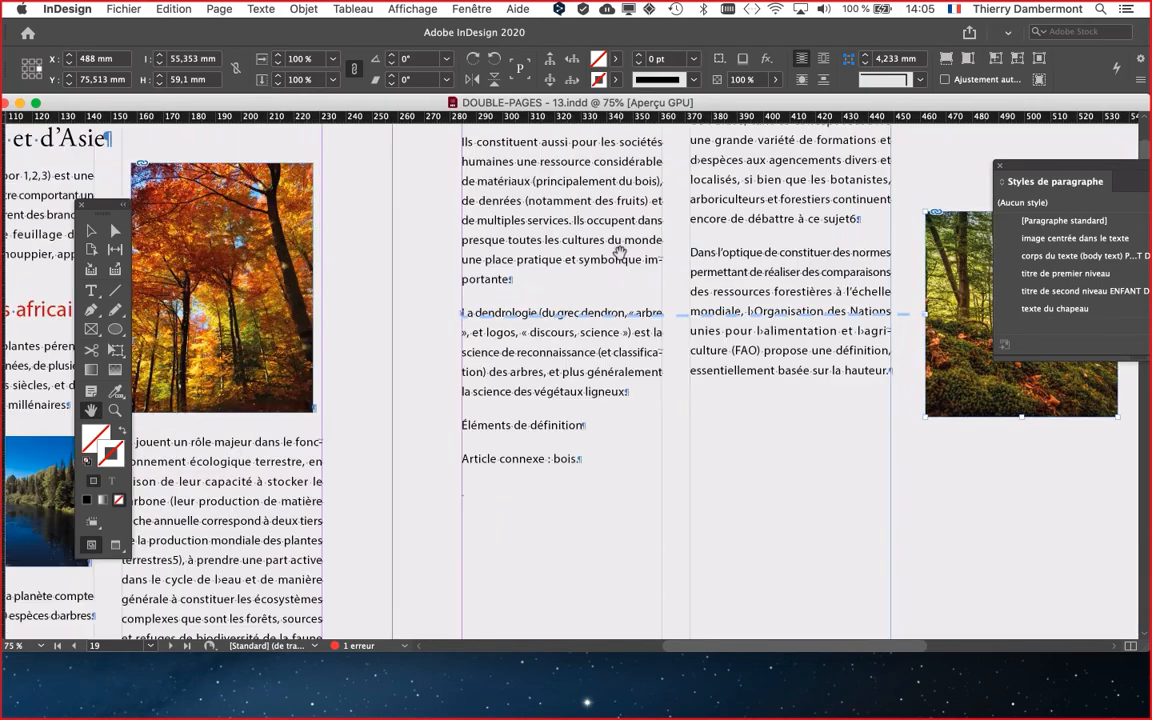
drag(575, 235, 540, 308)
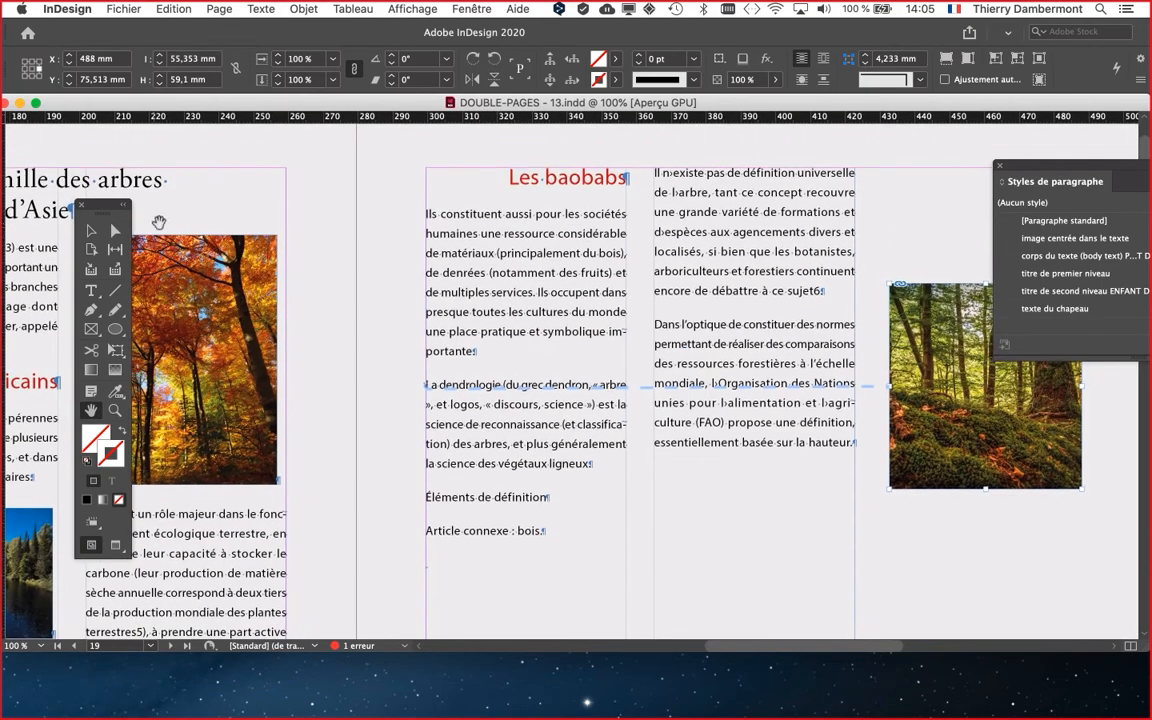
click(91, 290)
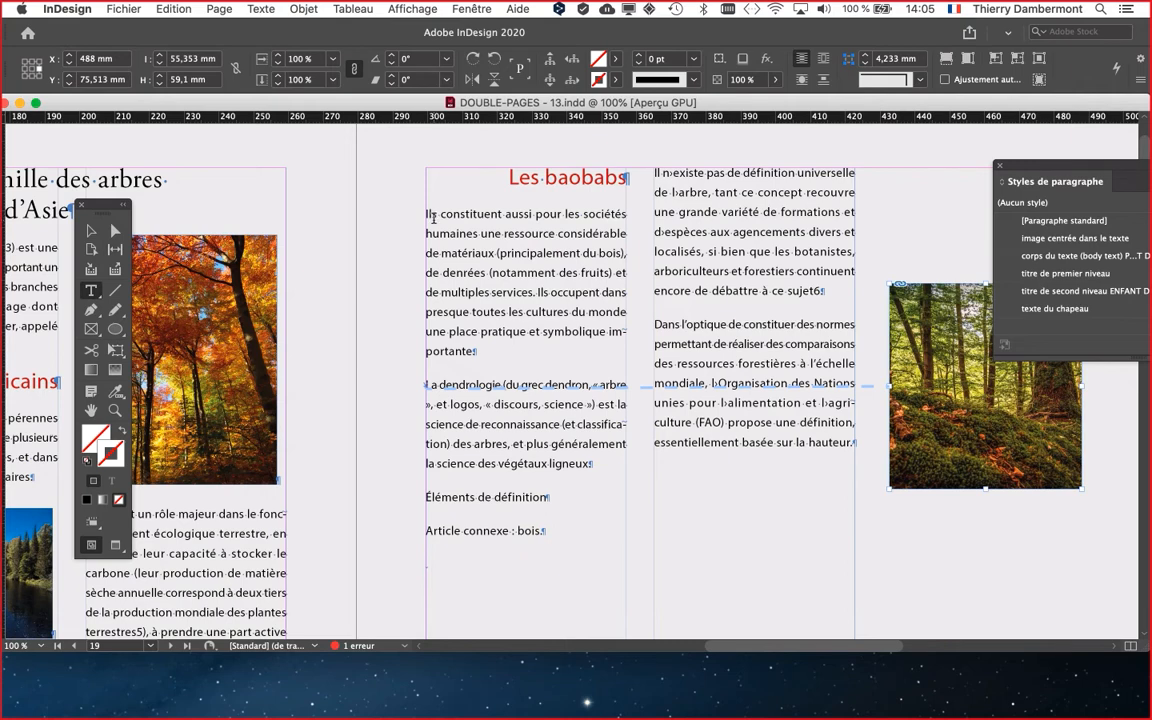
drag(481, 233, 472, 343)
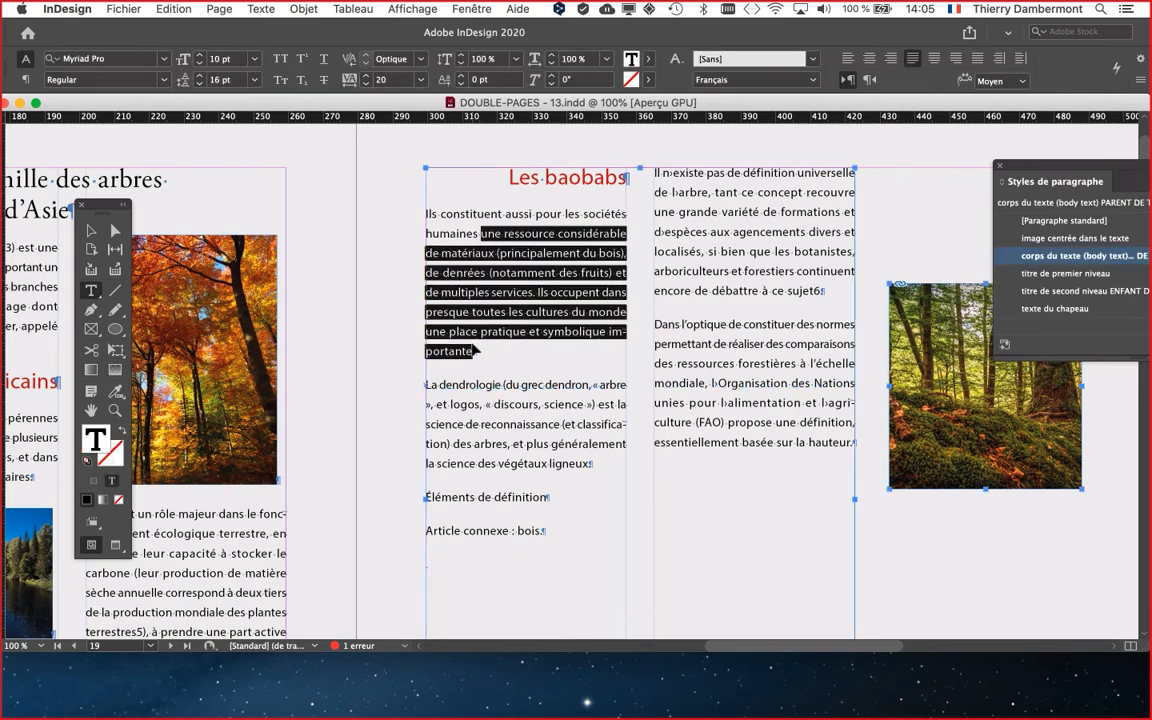
key(super+c)
key(super+v)
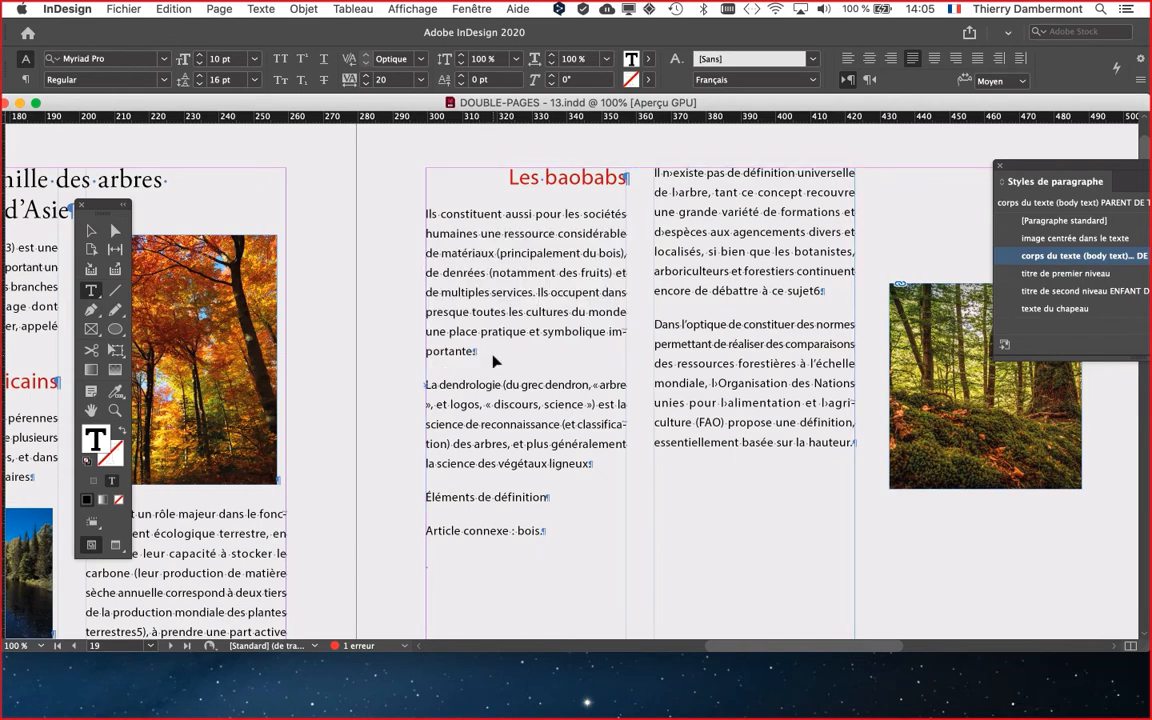
key(super+v)
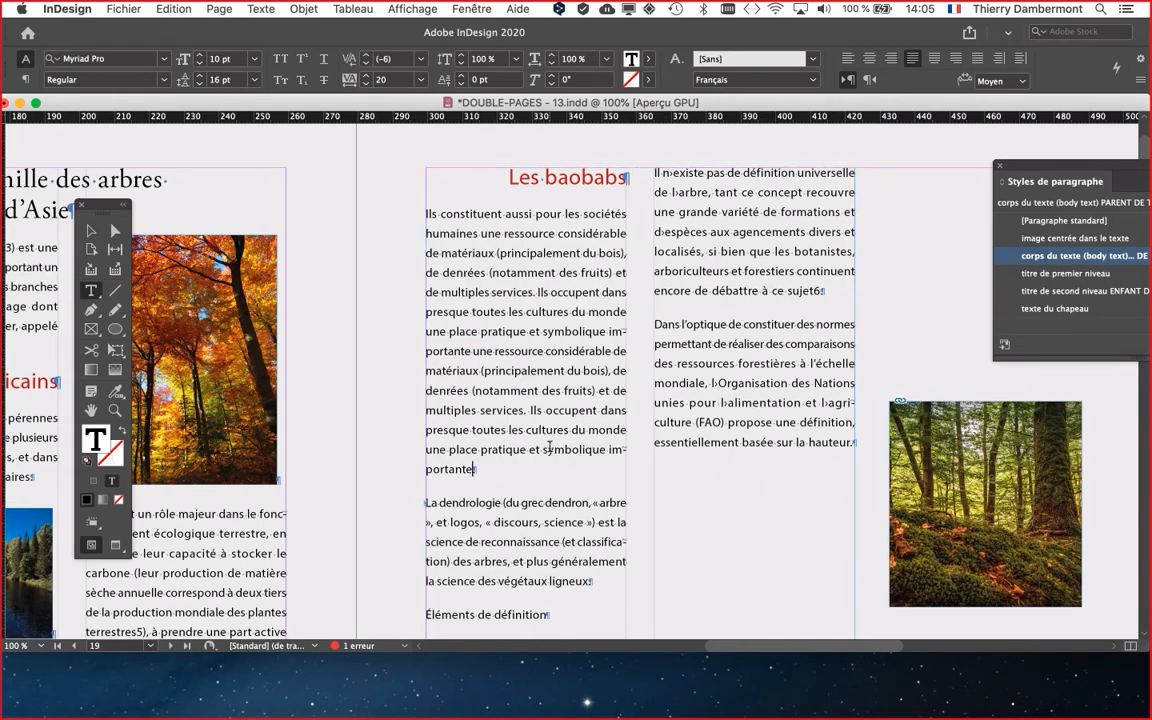
Paste the copied passage repeatedly at the paragraph's end to push "La dendrologie" and its anchored photo into page 19's second column
scroll(549, 448, down, 1)
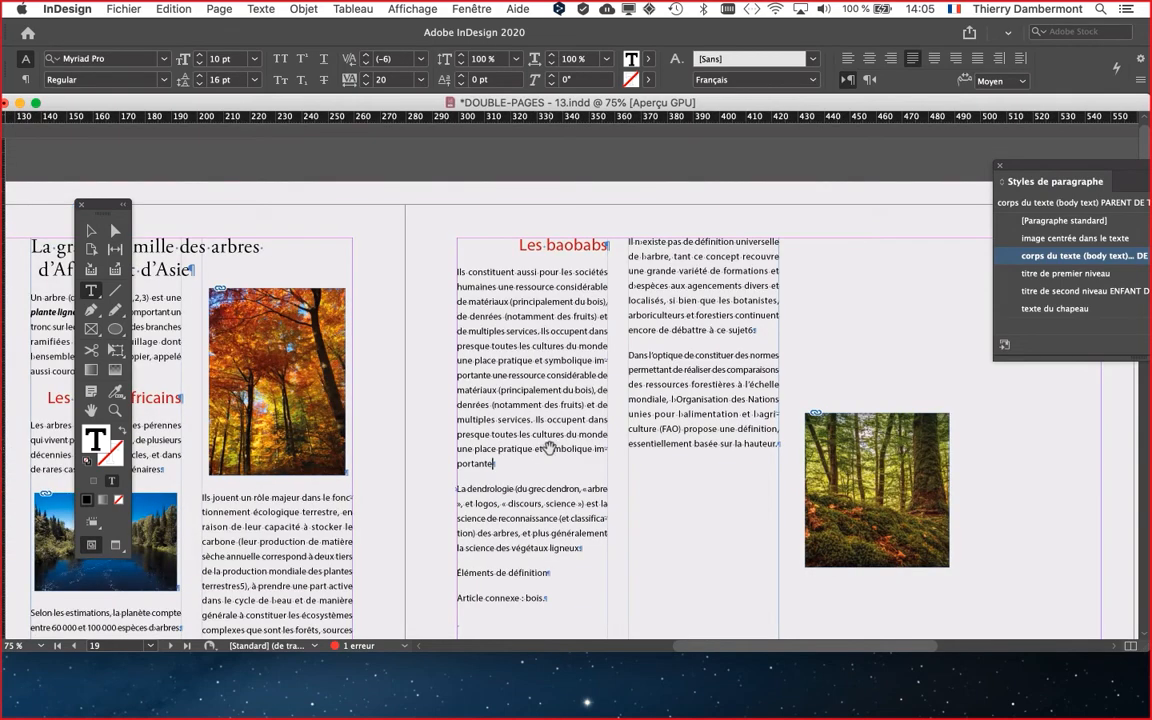
scroll(549, 448, down, 1)
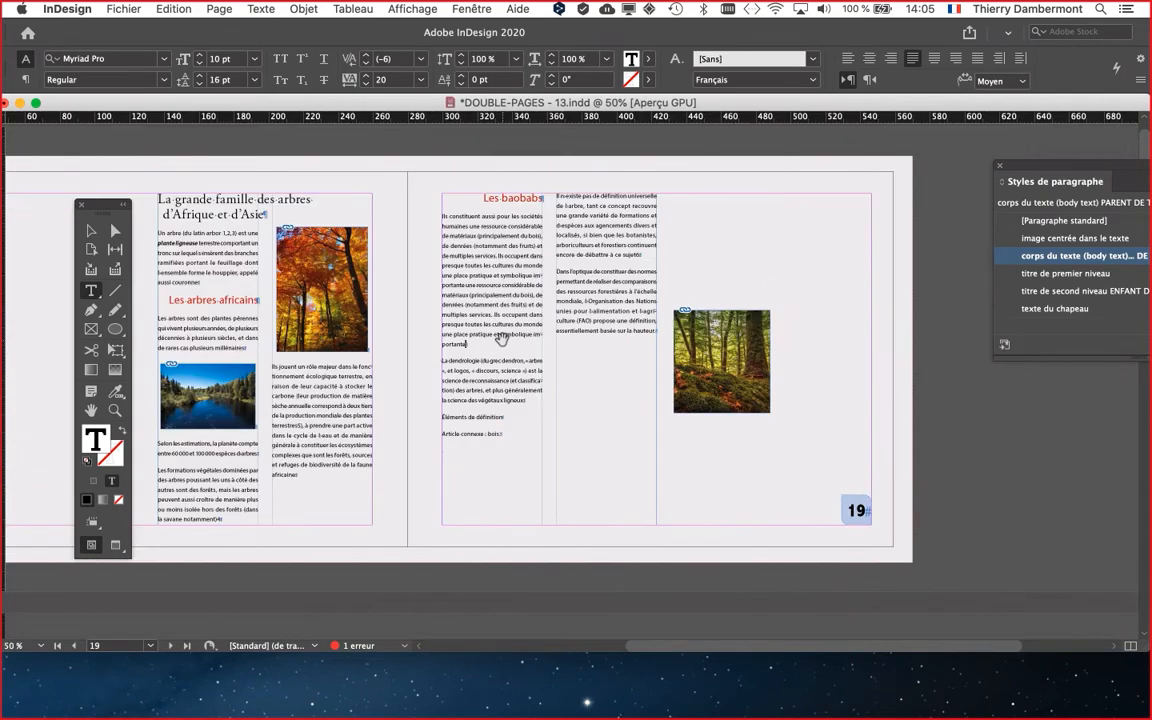
click(502, 338)
key(super+v)
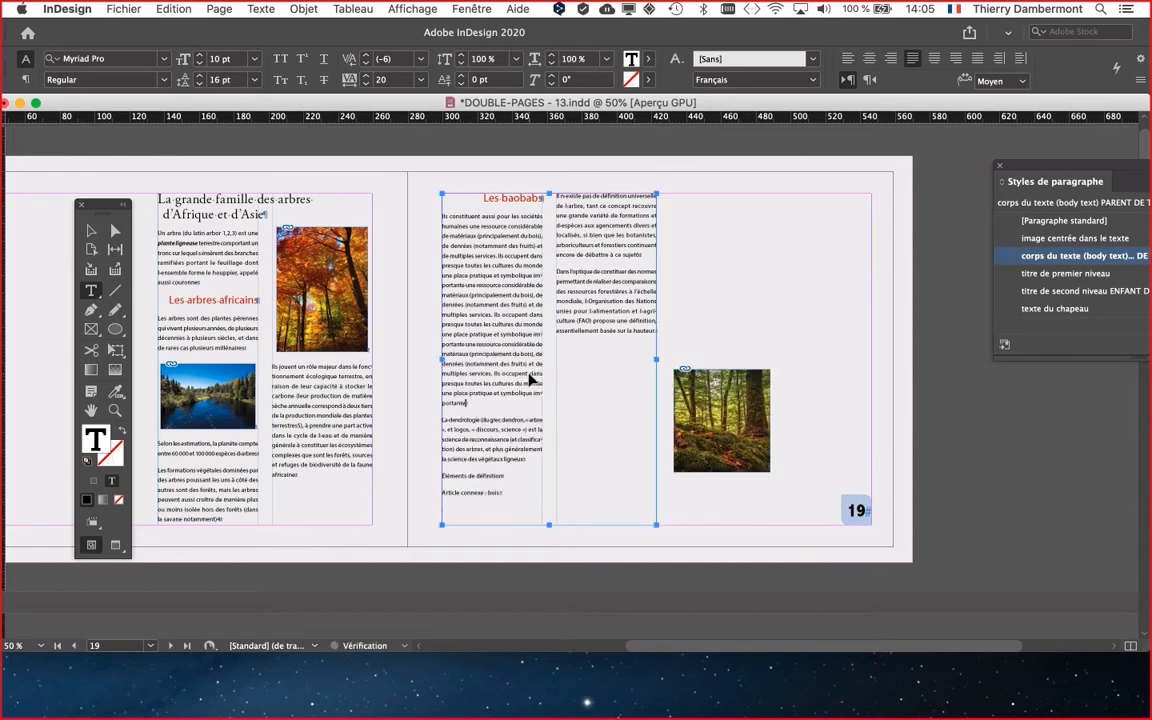
key(super+v)
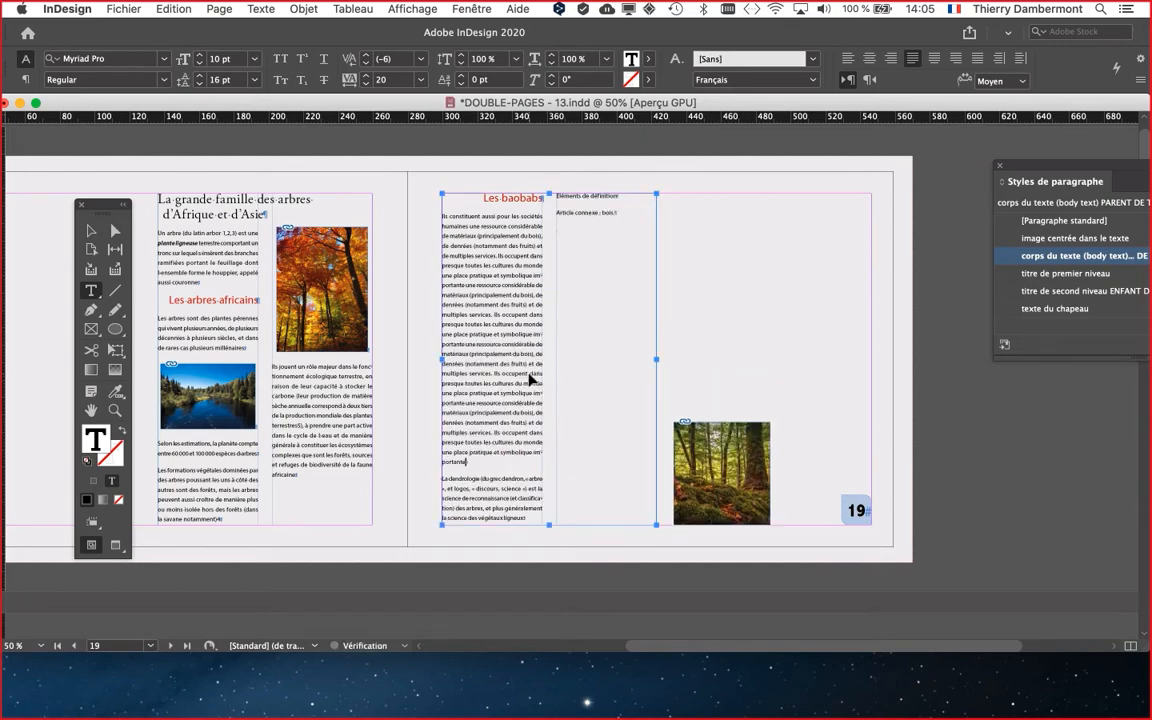
key(super+v)
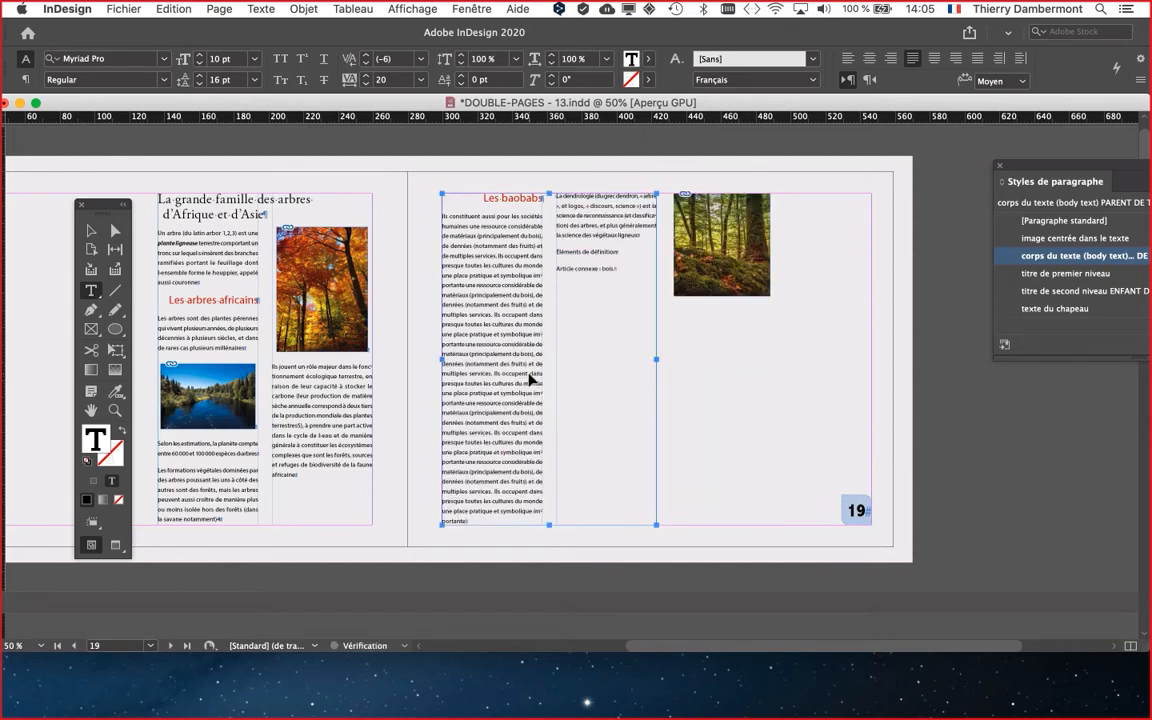
key(super+v)
key(super+v)
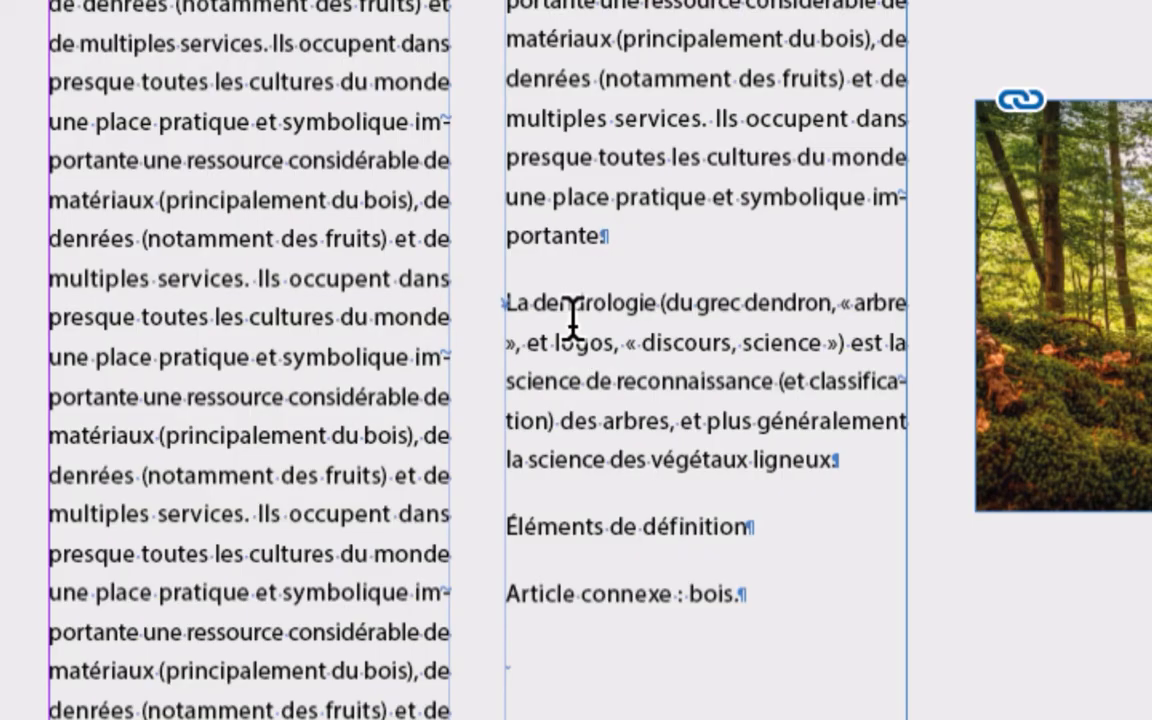
key(super+v)
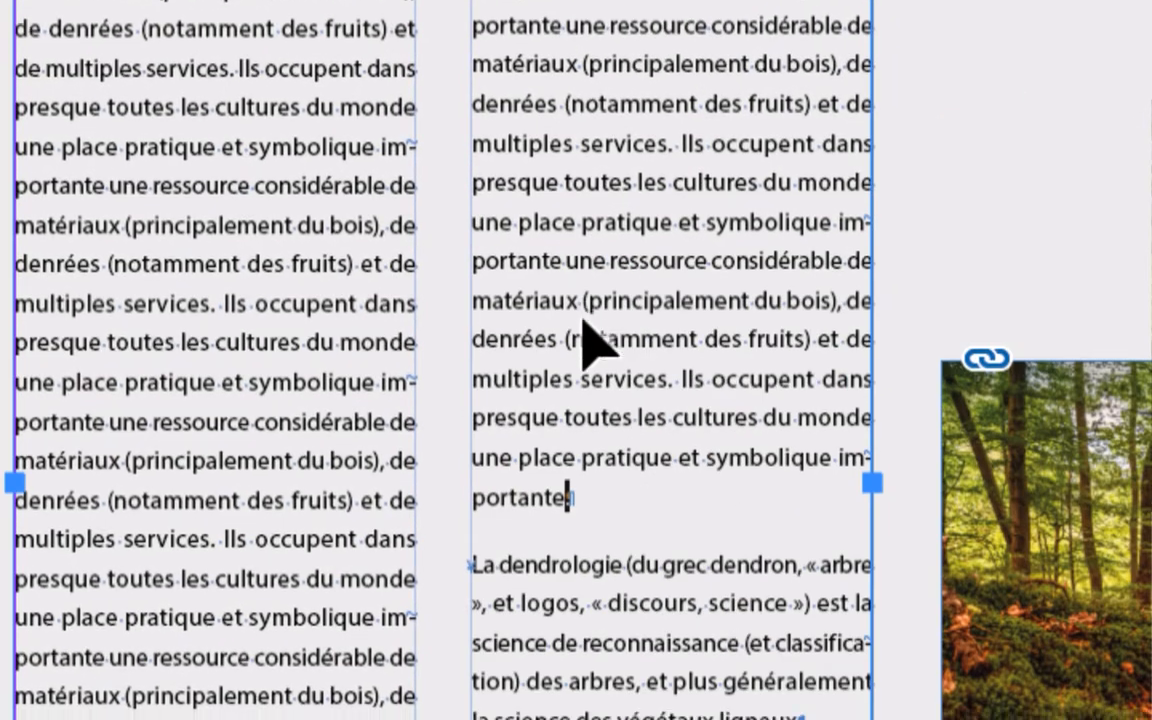
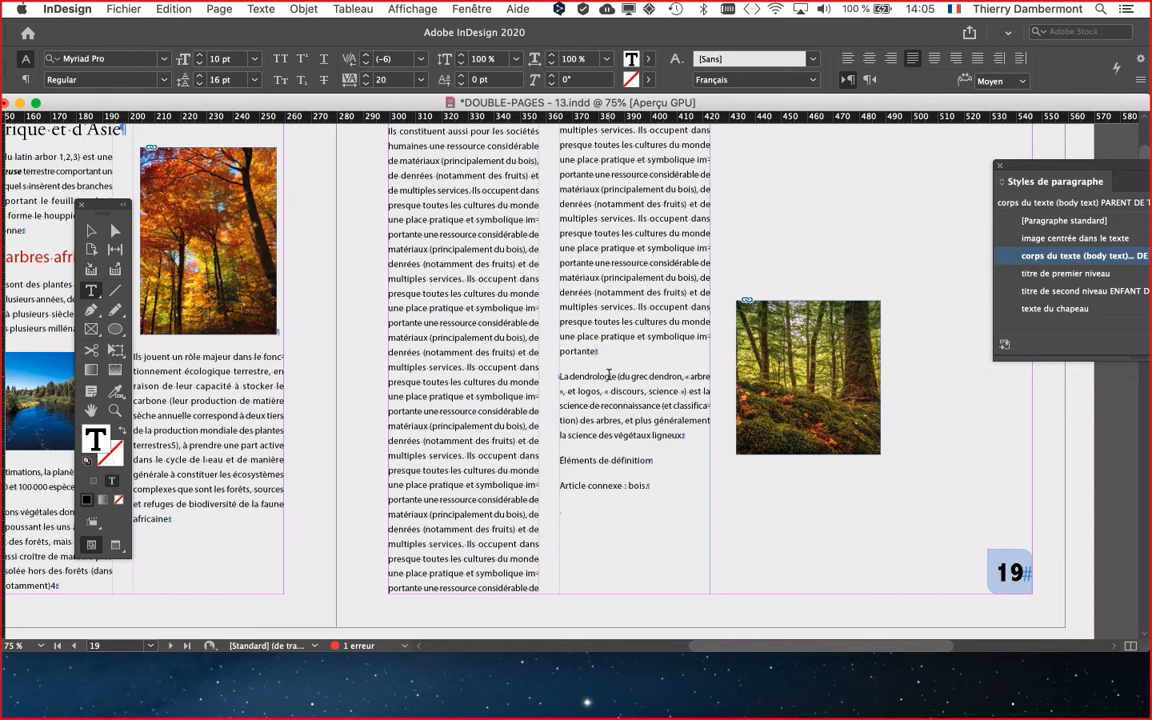
Paste the passage twice more to push the "La dendrologie" paragraph onto page 20, and check its anchored photo there
key(super)
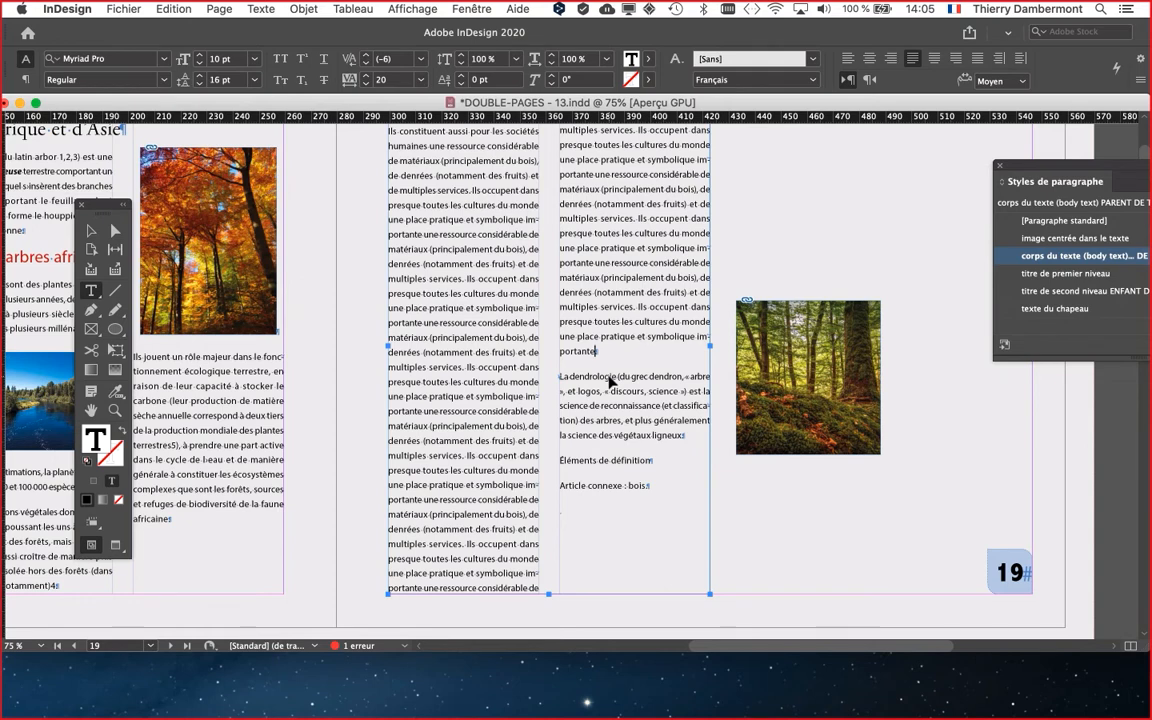
text(une ressource considérable de matériaux (principalement du bois), de denrées (notamment des fruits) et de multiples services. Ils occupent dans presque toutes les cultures du monde une place pratique et symbolique importante)
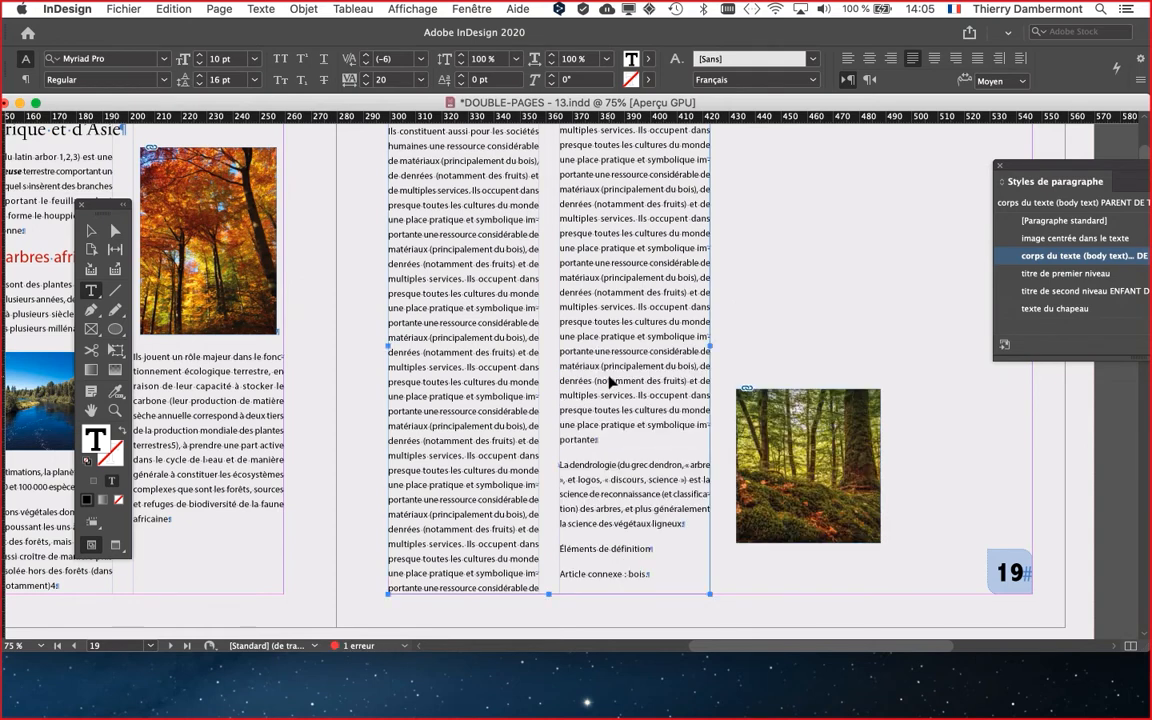
text(une ressource considérable de matériaux (principalement du bois), de denrées (notamment des fruits) et de multiples services. Ils occupent dans presque toutes les cultures du monde une place pratique et symbolique importante)
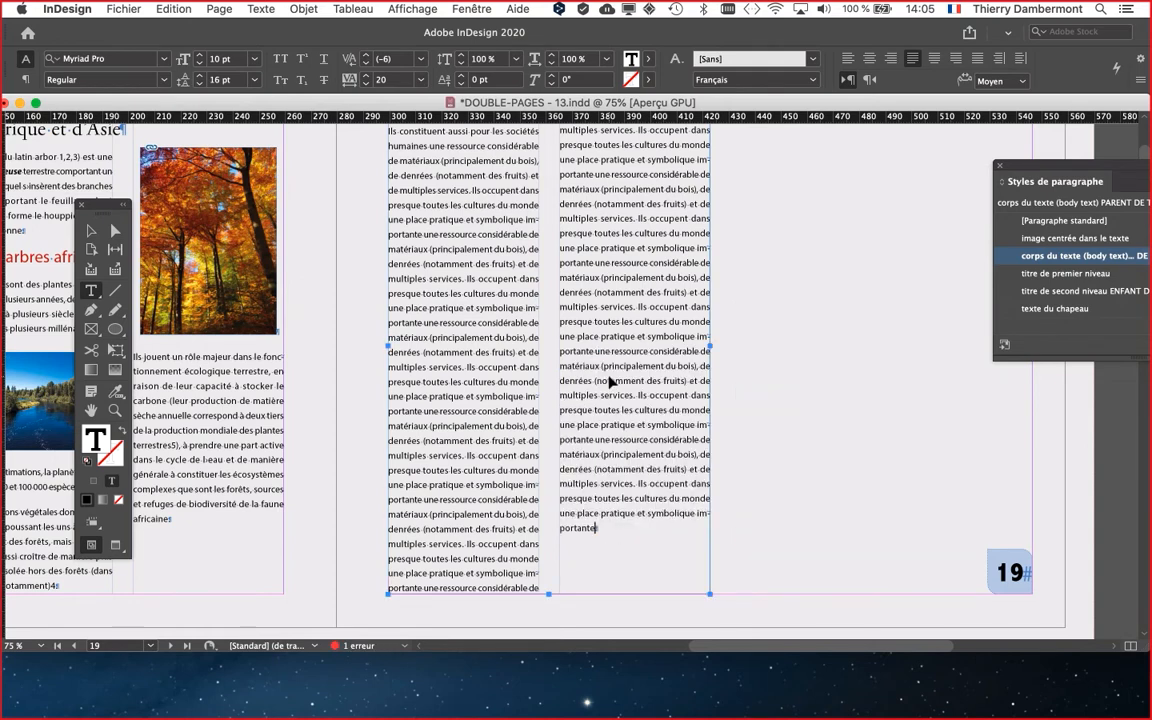
scroll(569, 393, down, 5)
scroll(569, 393, left, 7)
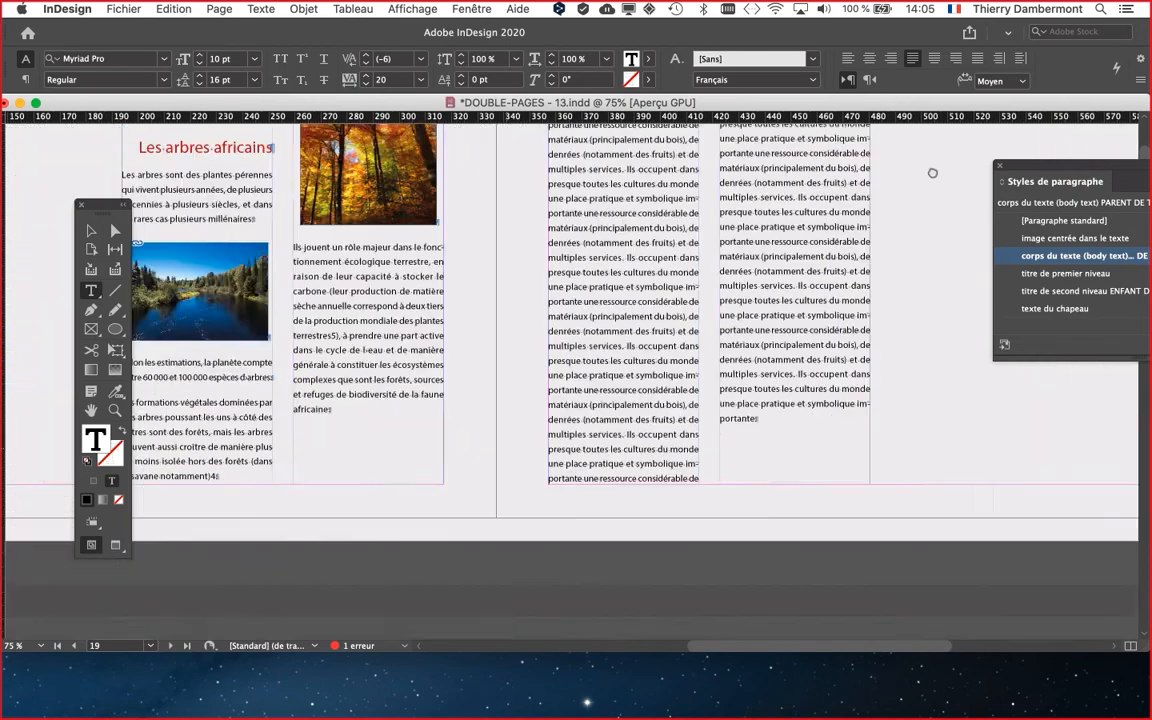
scroll(569, 393, down, 6)
scroll(569, 393, left, 2)
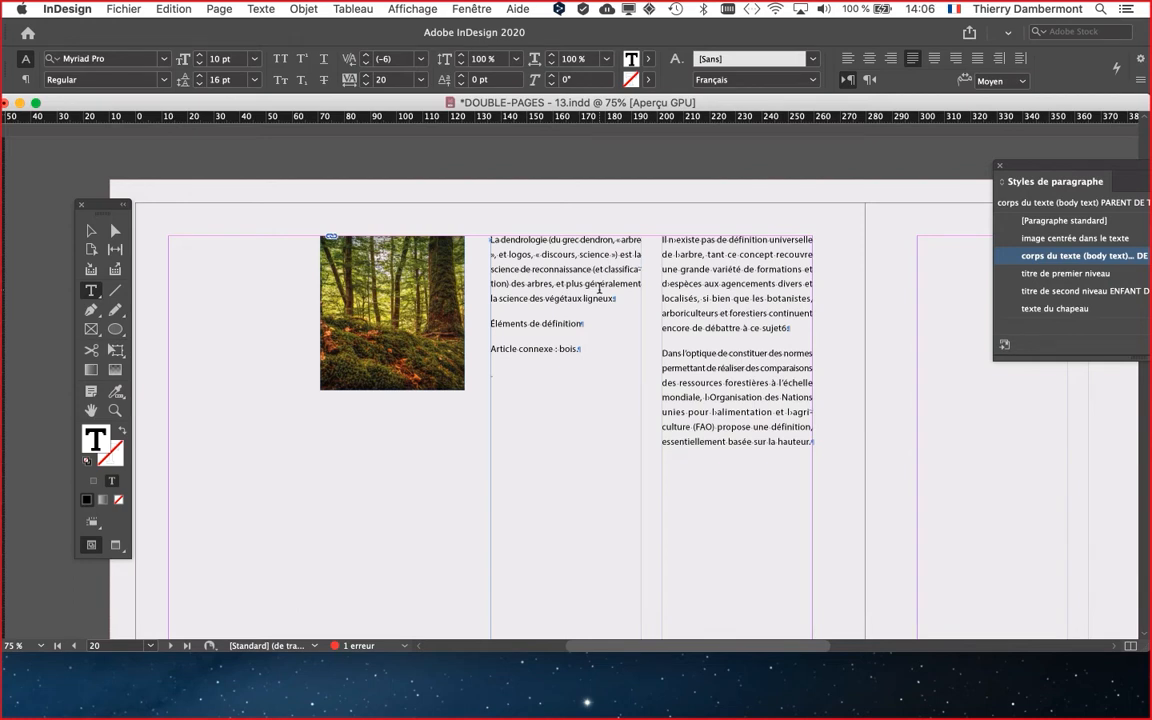
Add one more copy of the passage to shift "La dendrologie" down page 20's first text column
scroll(372, 302, up, 3)
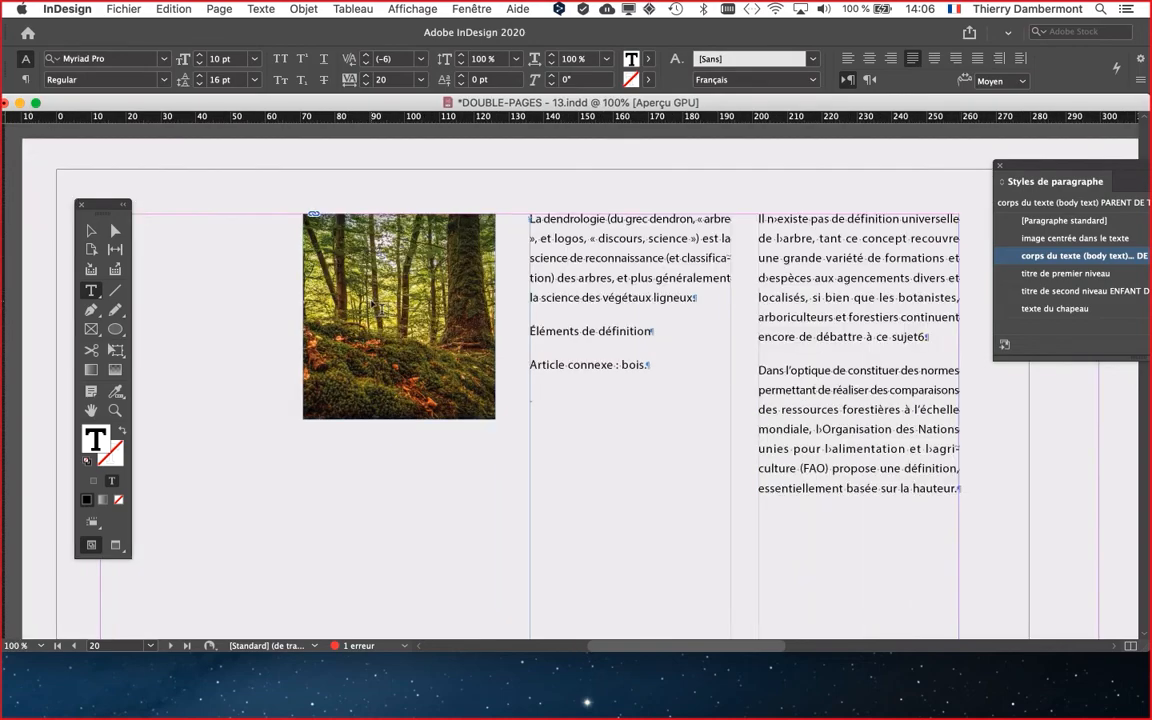
scroll(372, 302, down, 1)
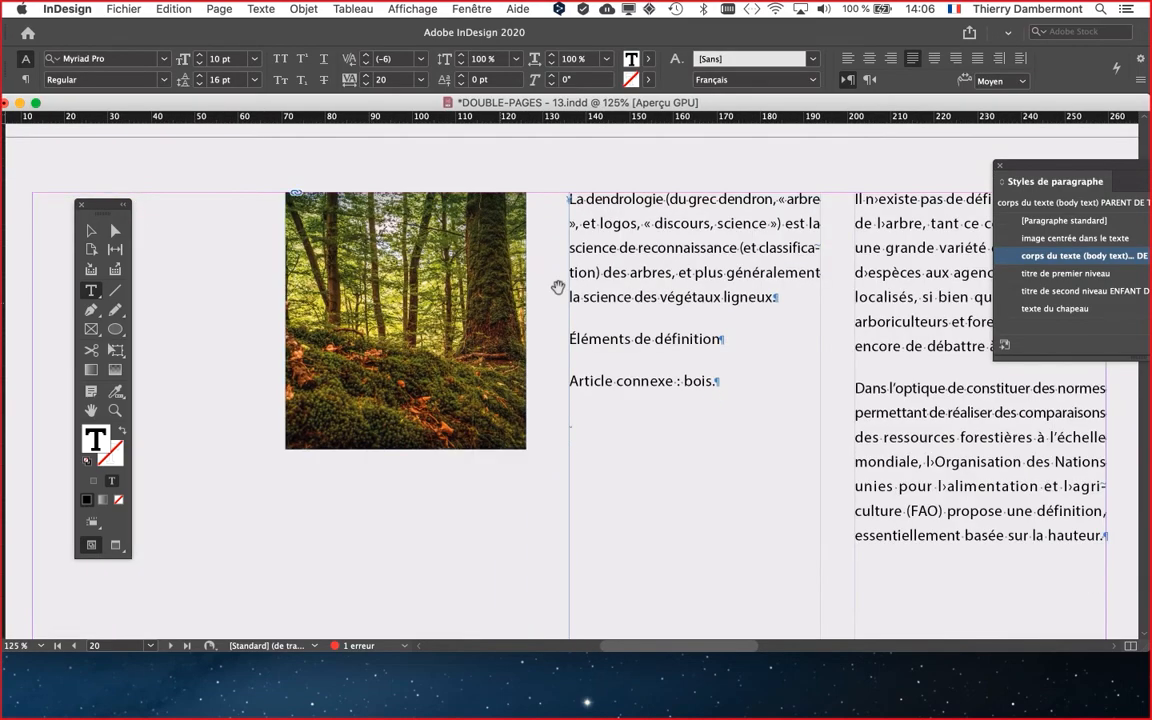
key(super+v)
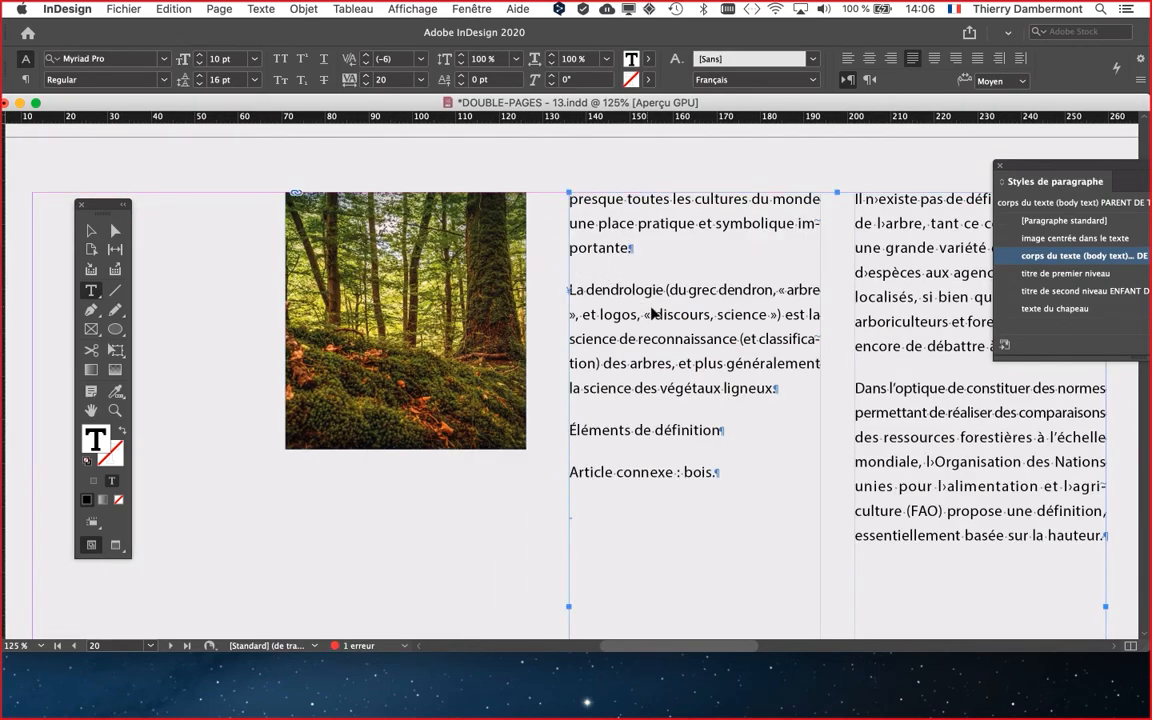
Paste the copied passage repeatedly at the baobab paragraph's end to push "La dendrologie" into page 20's second column
text(une ressource considérable de matériaux (principalement du bois), de denrées (notamment des fruits) et de multiples services. Ils occupent dans presque toutes les cultures du monde une place pratique et symbolique importante)
scroll(740, 350, down, 4)
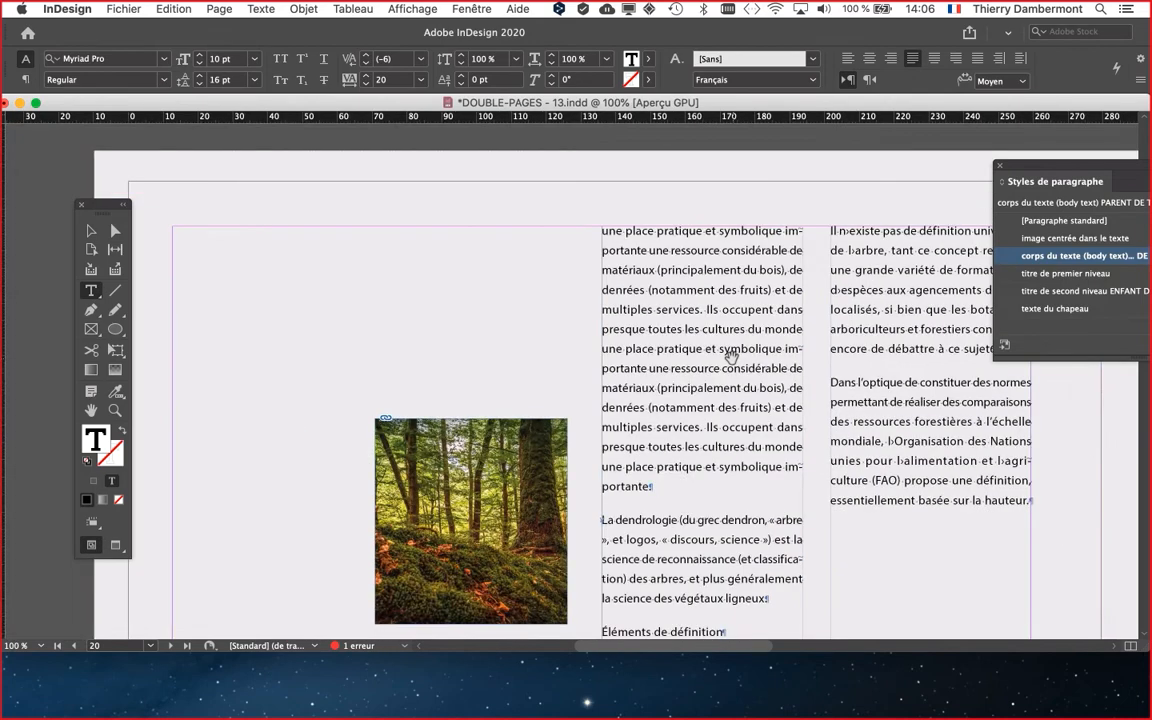
scroll(698, 357, right, 5)
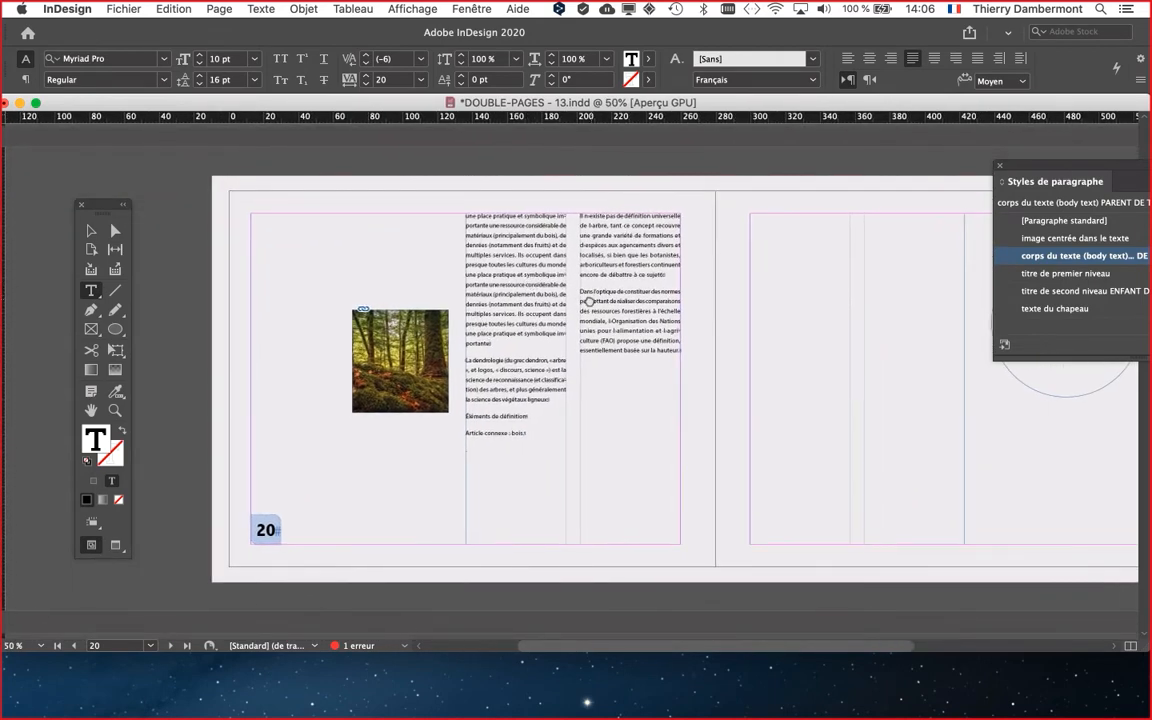
scroll(550, 298, down, 2)
key(super+v)
key(super+v)
key(super+v)
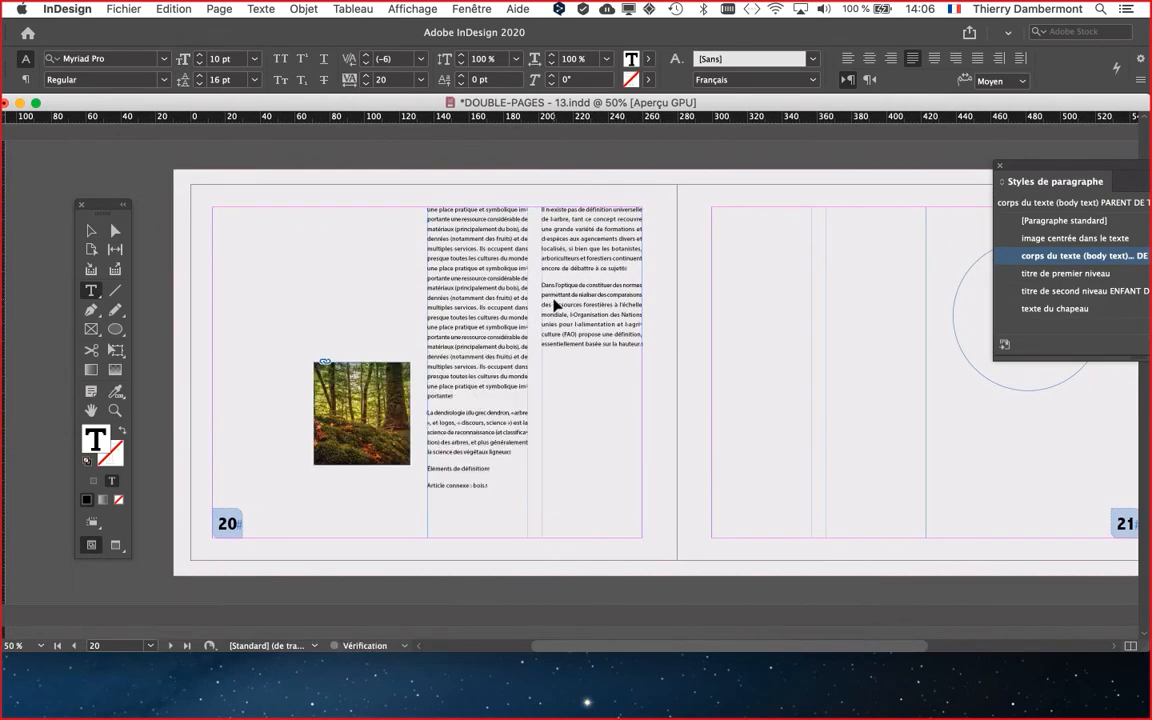
key(super+v)
key(super+v)
key(super+v)
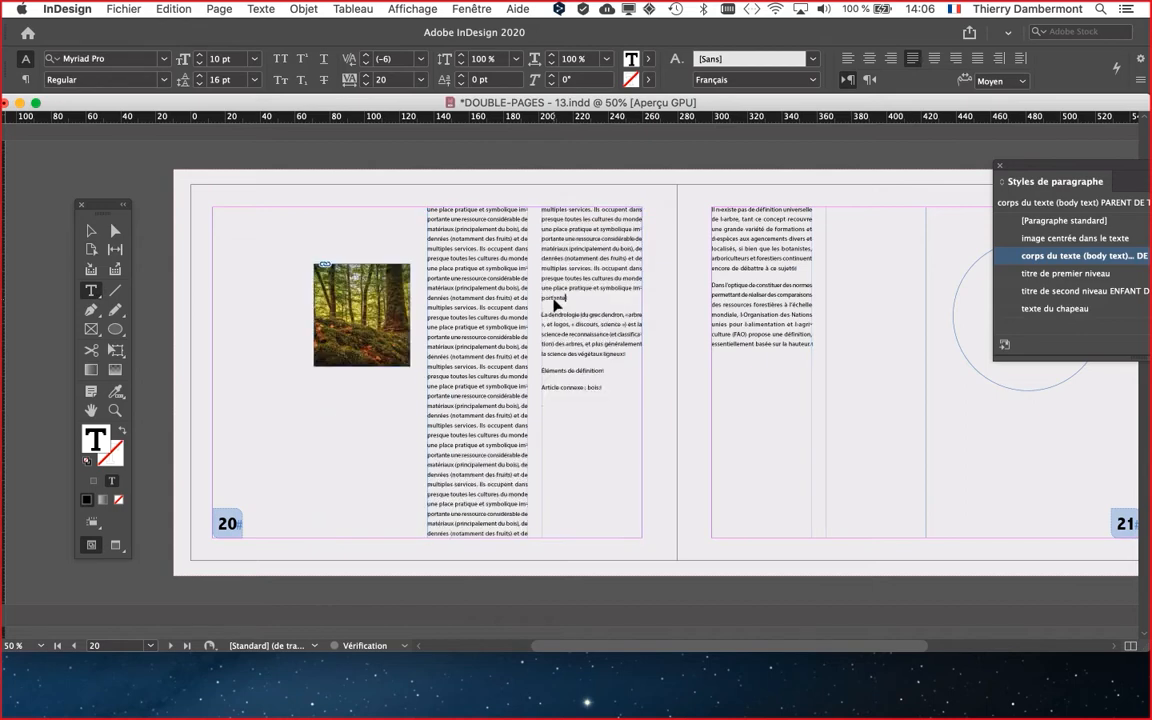
Add more copies of the passage until "La dendrologie" and its anchored forest photo move onto page 21
key(super+v)
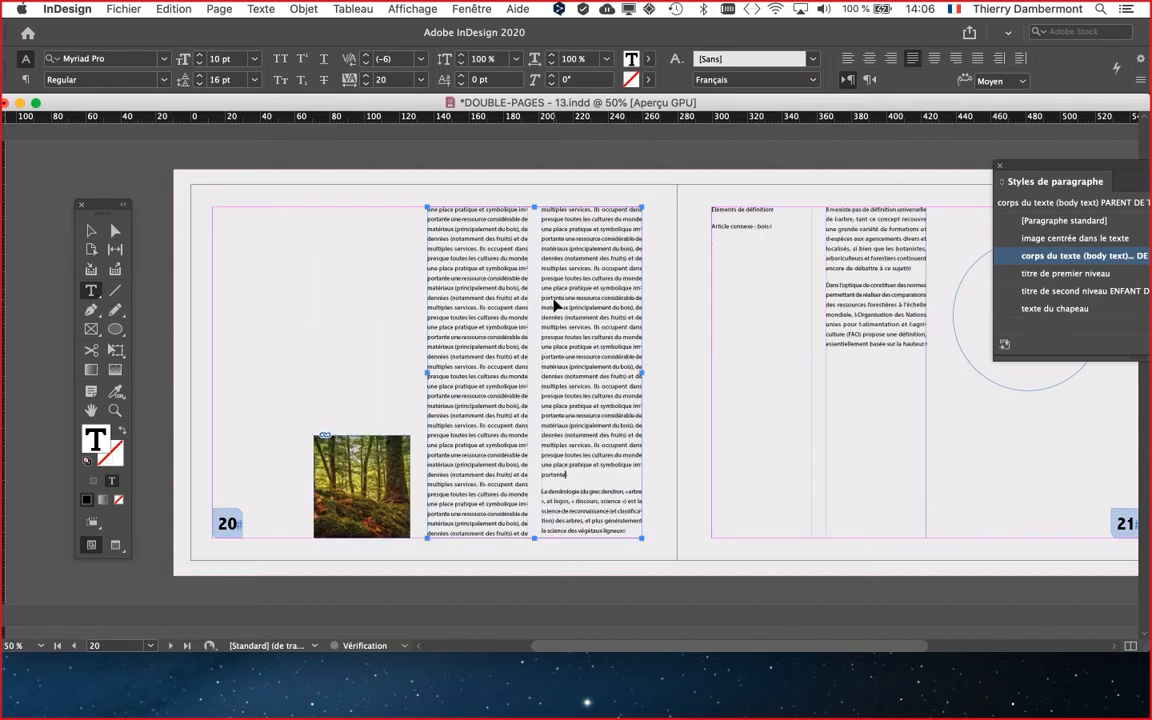
key(super+v)
scroll(343, 300, right, 5)
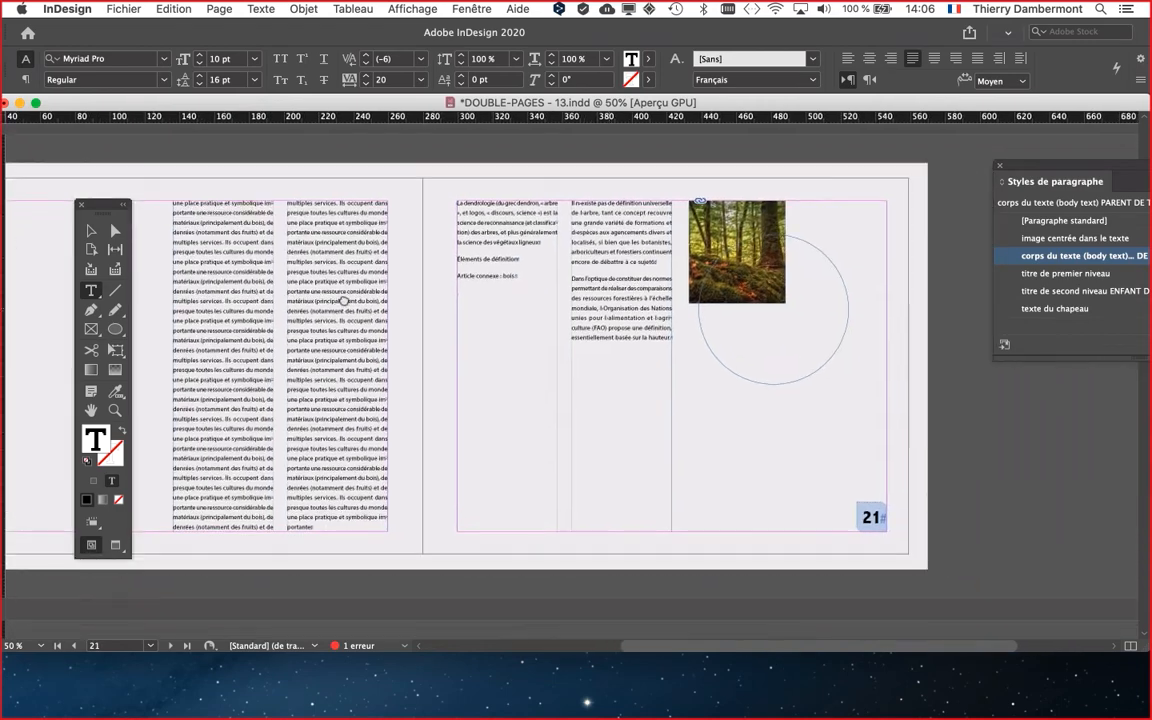
Move page 21's circular text frame down below the forest photo, to about X 526 mm, Y 143 mm
key(Escape)
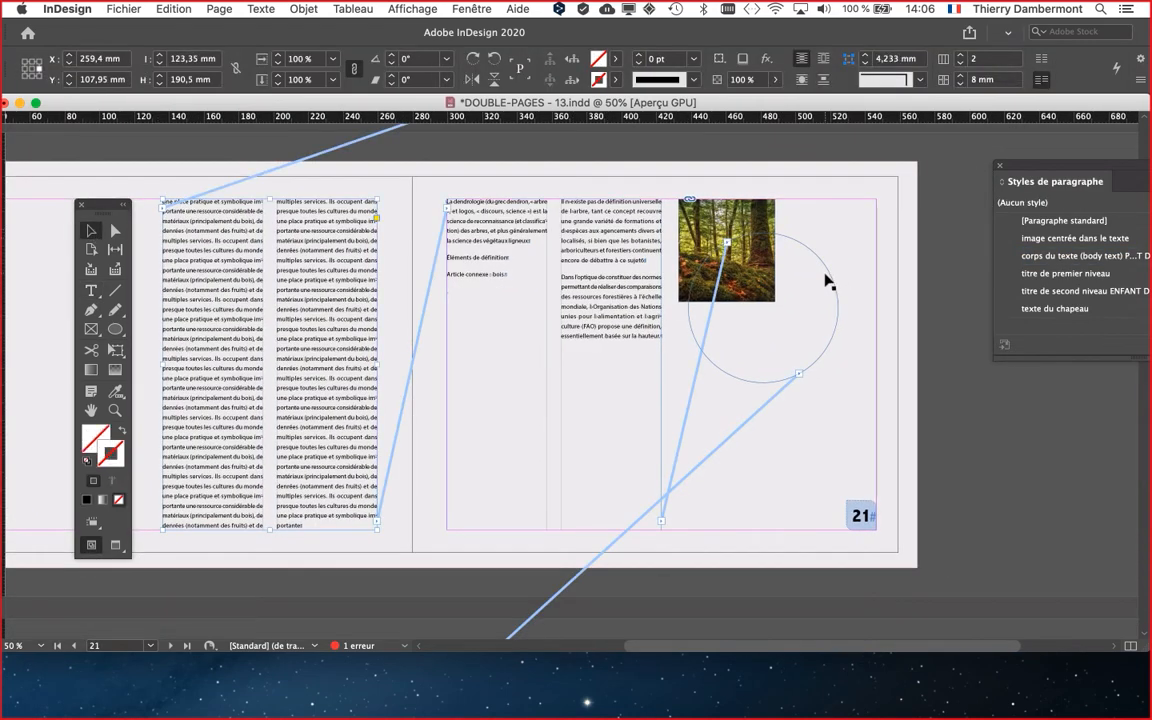
drag(830, 279, 831, 390)
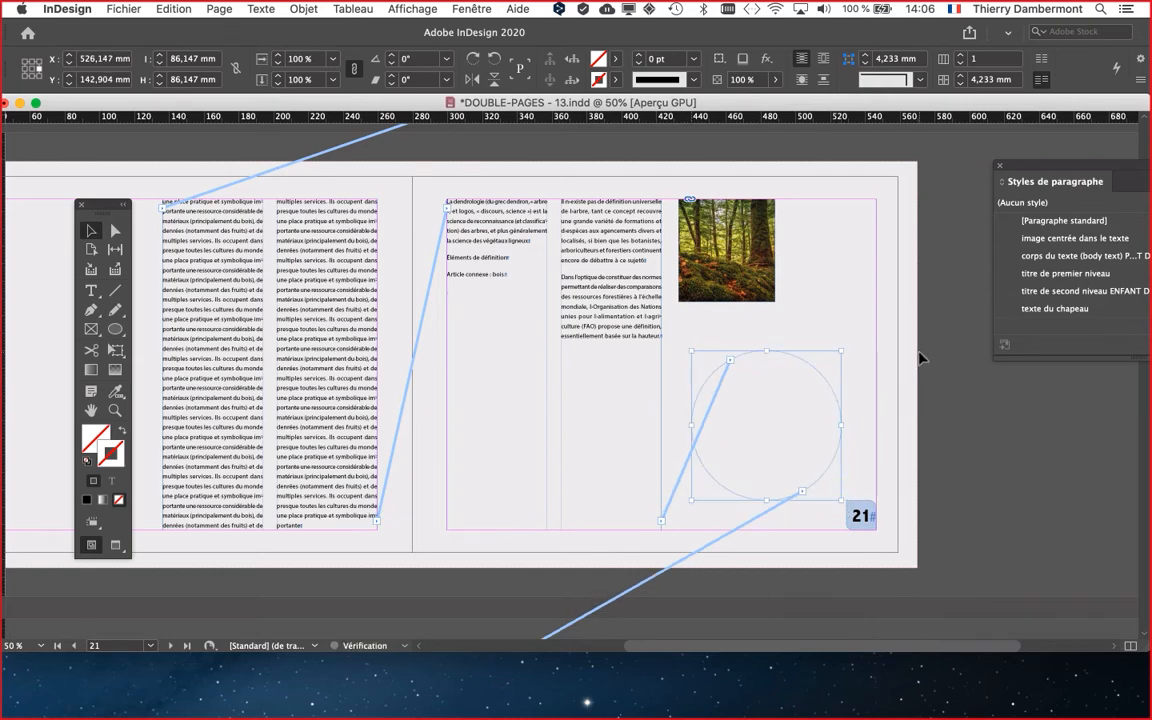
key(t)
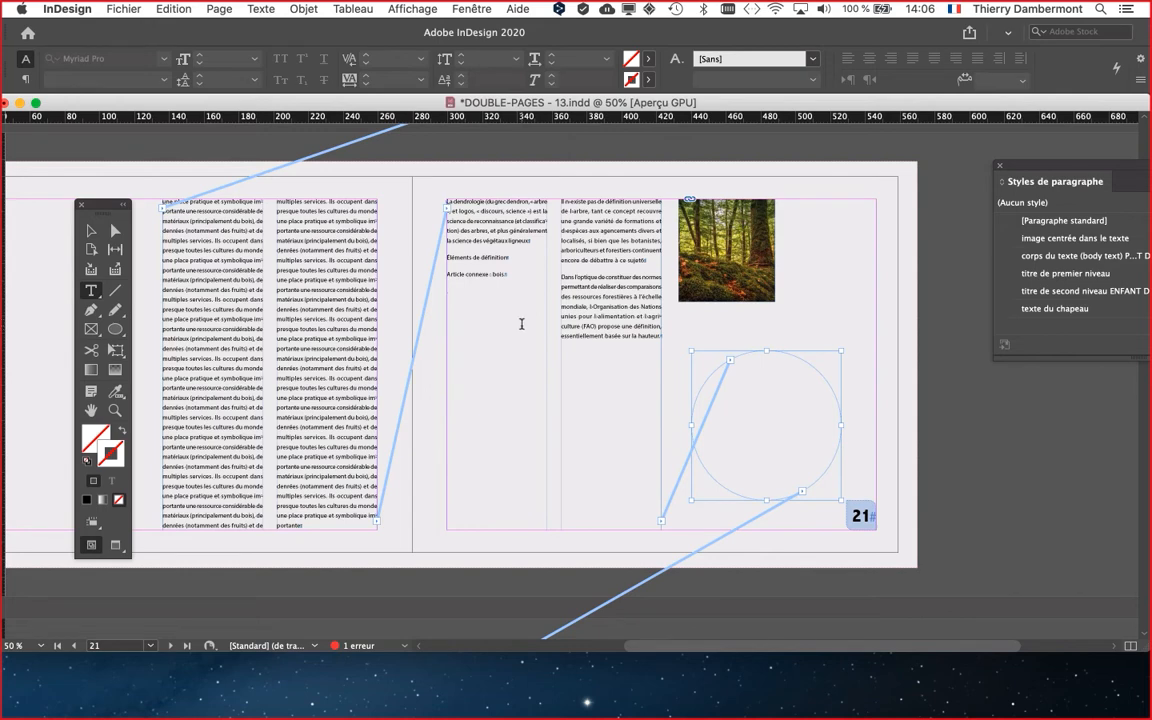
Review the forest photo's anchored object options on page 21, including the spine-relative setting, reference points and offsets
click(90, 229)
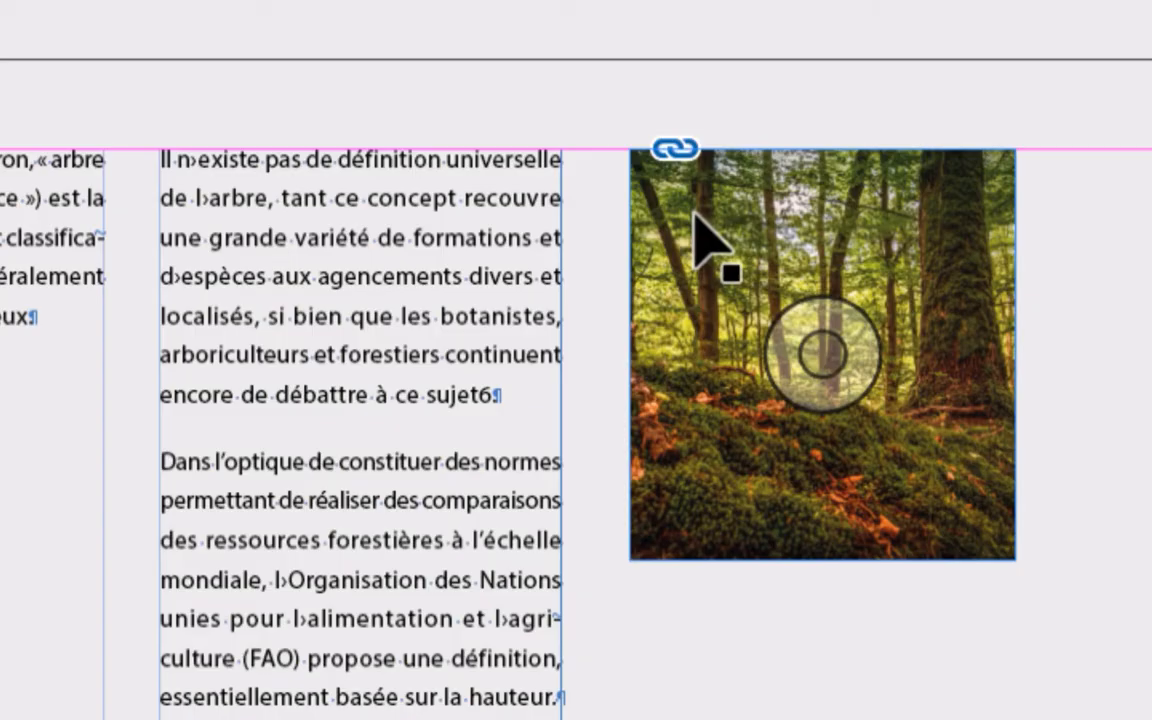
click(695, 216)
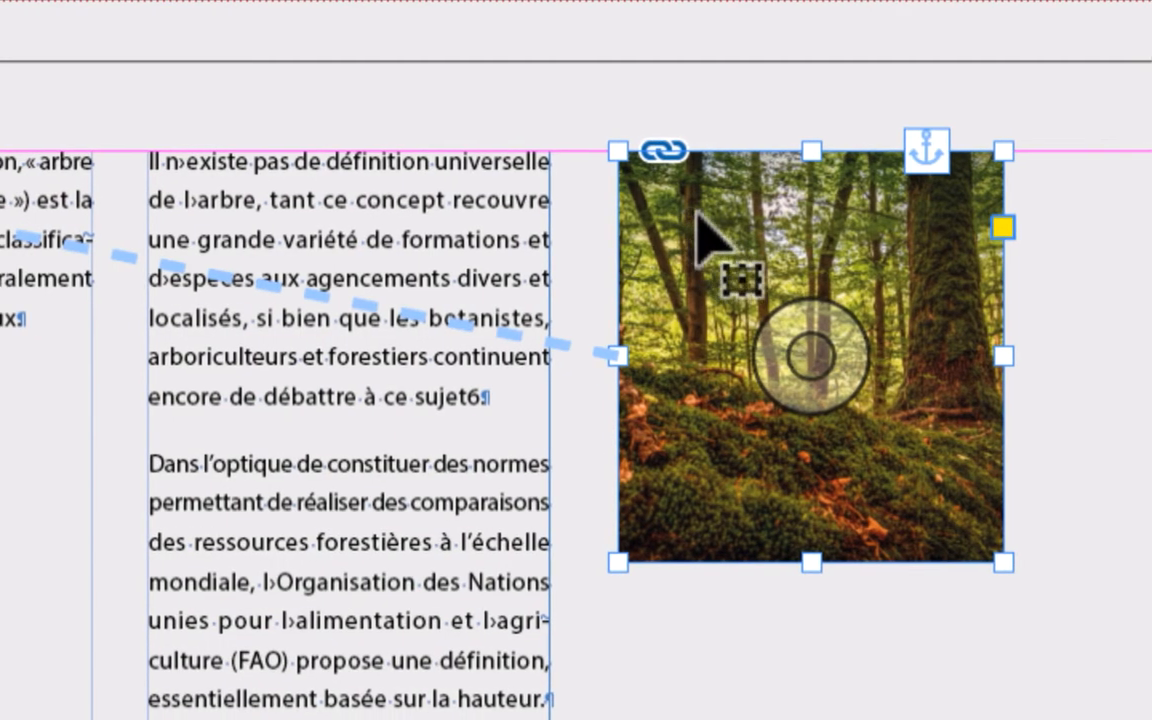
right_click(697, 214)
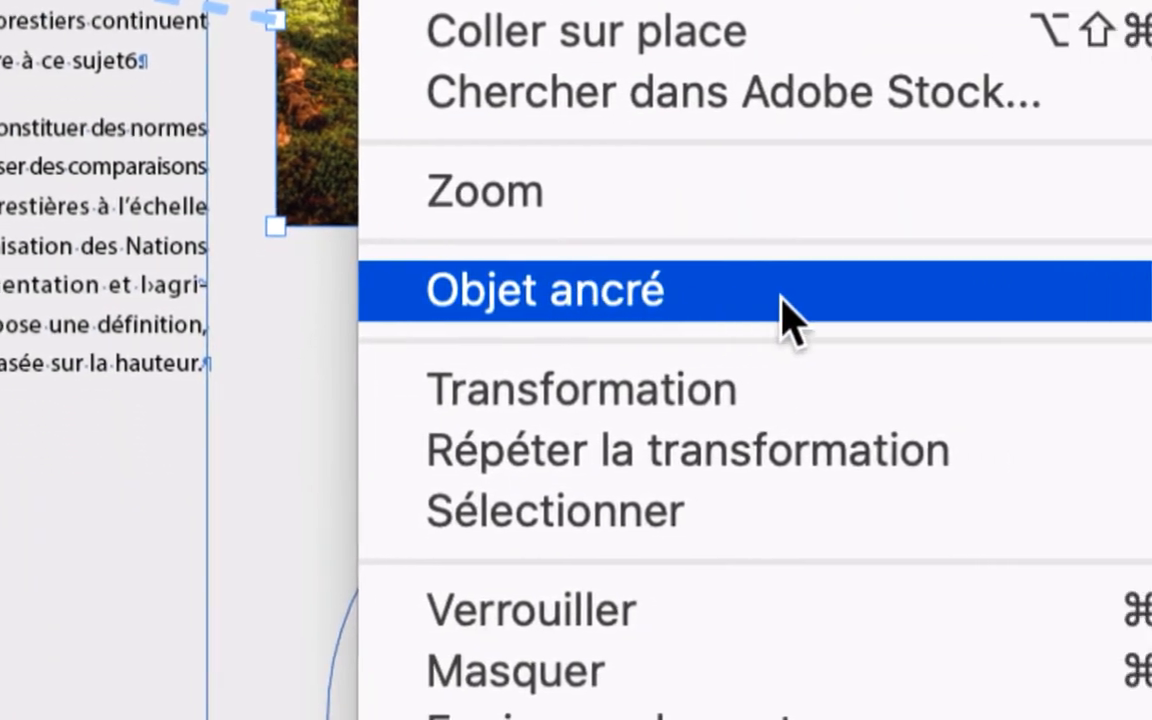
mouse_move(745, 305)
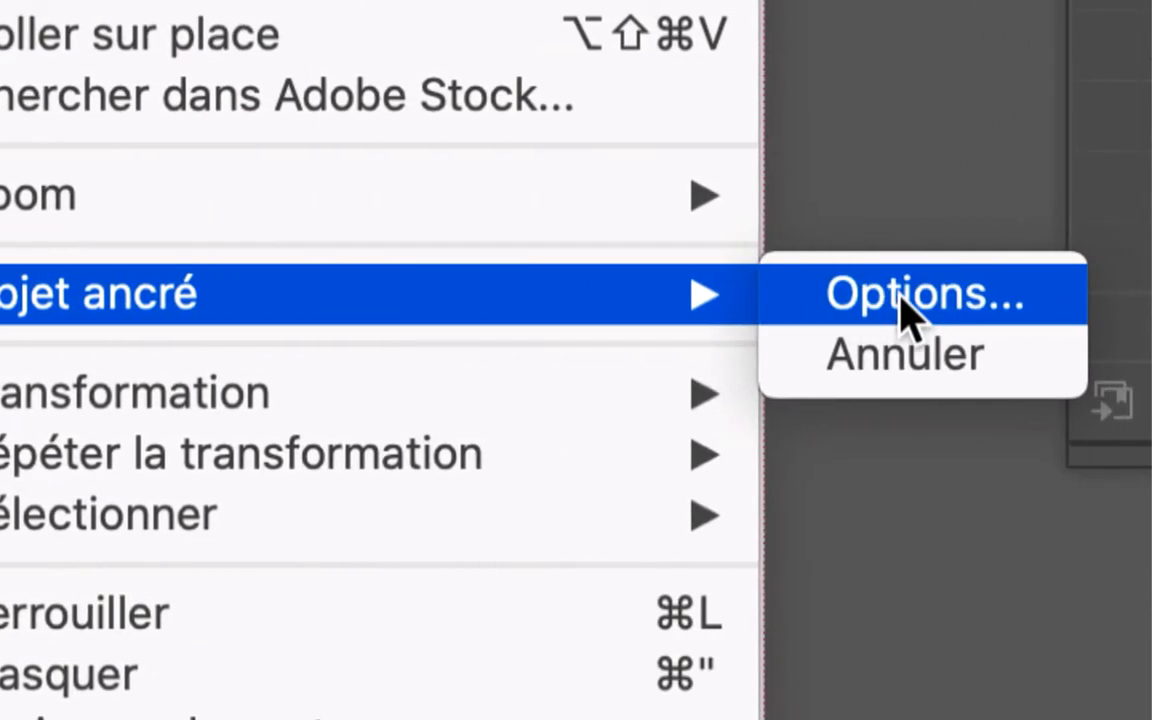
click(900, 300)
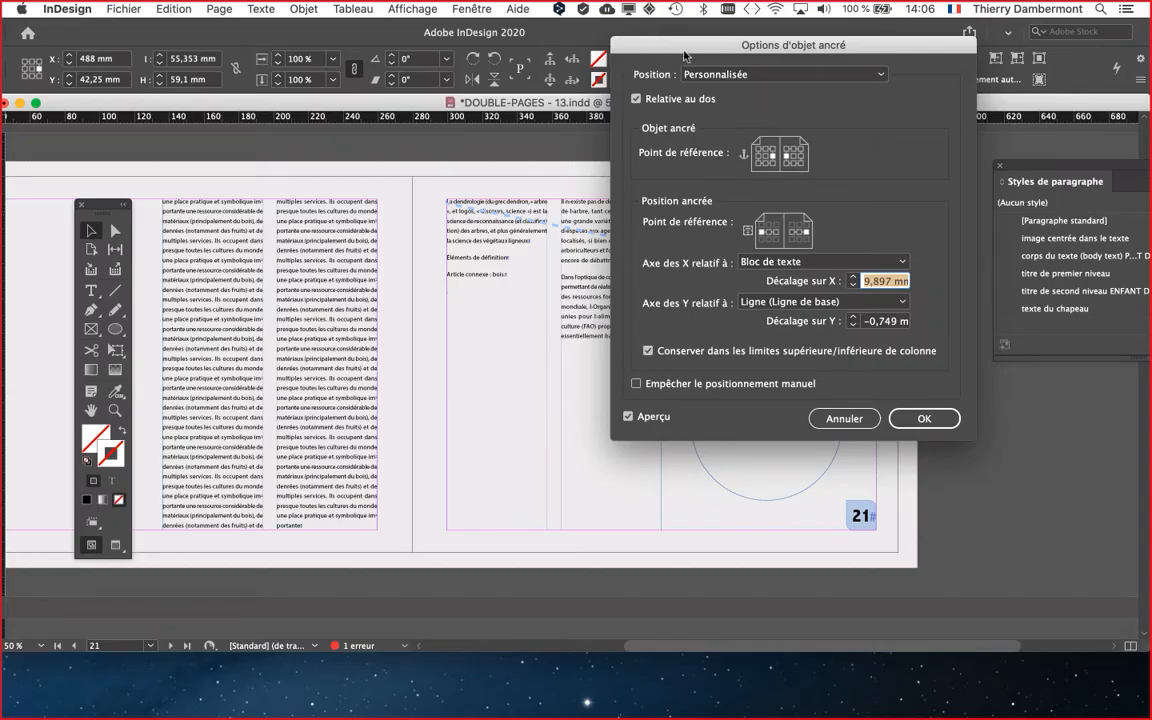
drag(750, 220, 845, 215)
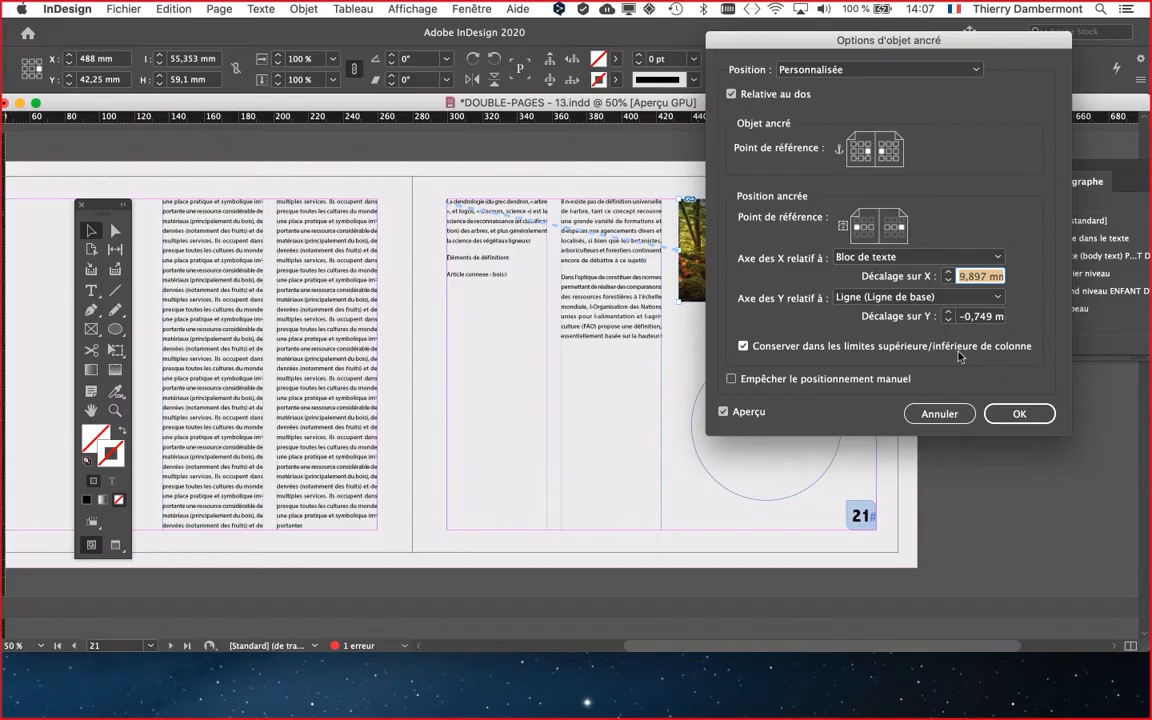
mouse_move(774, 43)
mouse_down()
mouse_move(933, 72)
mouse_move(757, 44)
mouse_move(774, 55)
mouse_up()
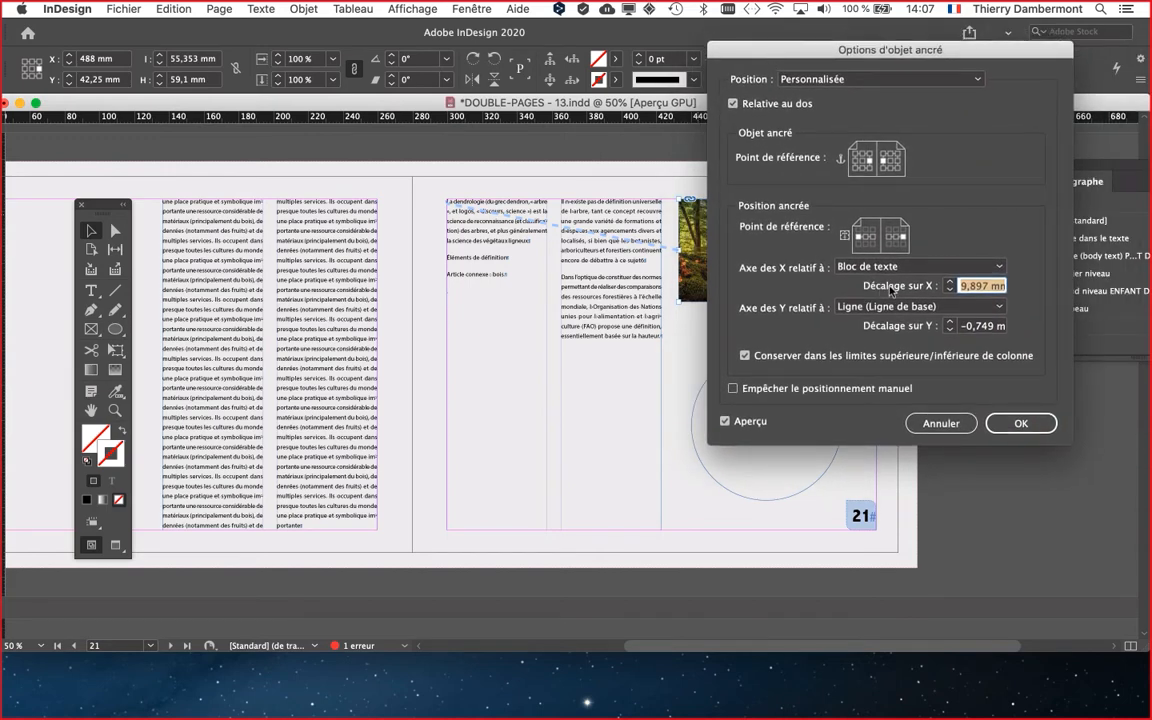
click(1021, 423)
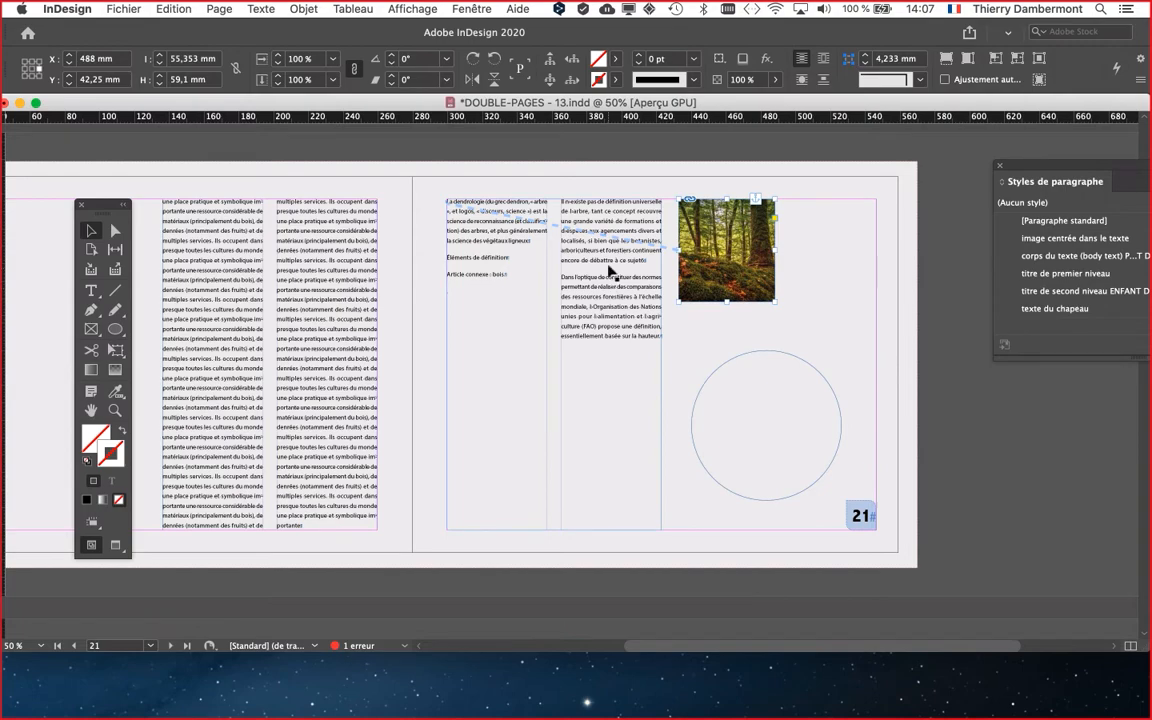
Examine the text flow across pages 18 to 21 and compare the forest photo's spread in Preview and Normal screen modes
scroll(605, 262, up, 1)
scroll(603, 257, up, 8)
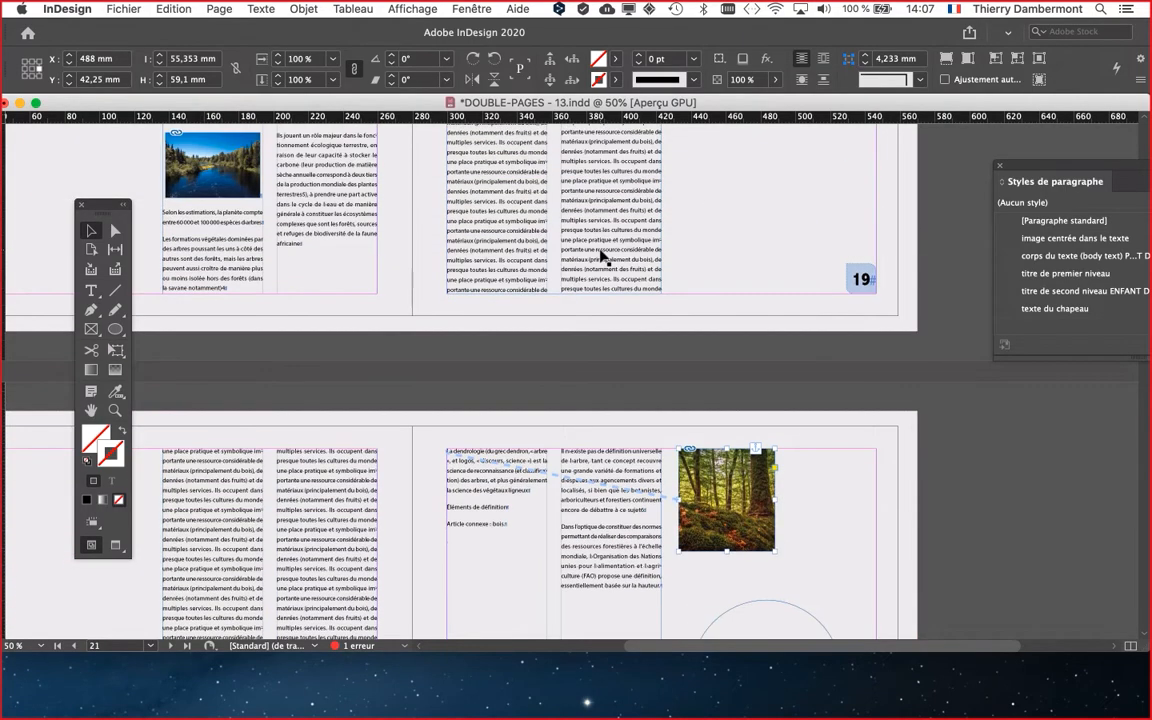
scroll(603, 257, up, 3)
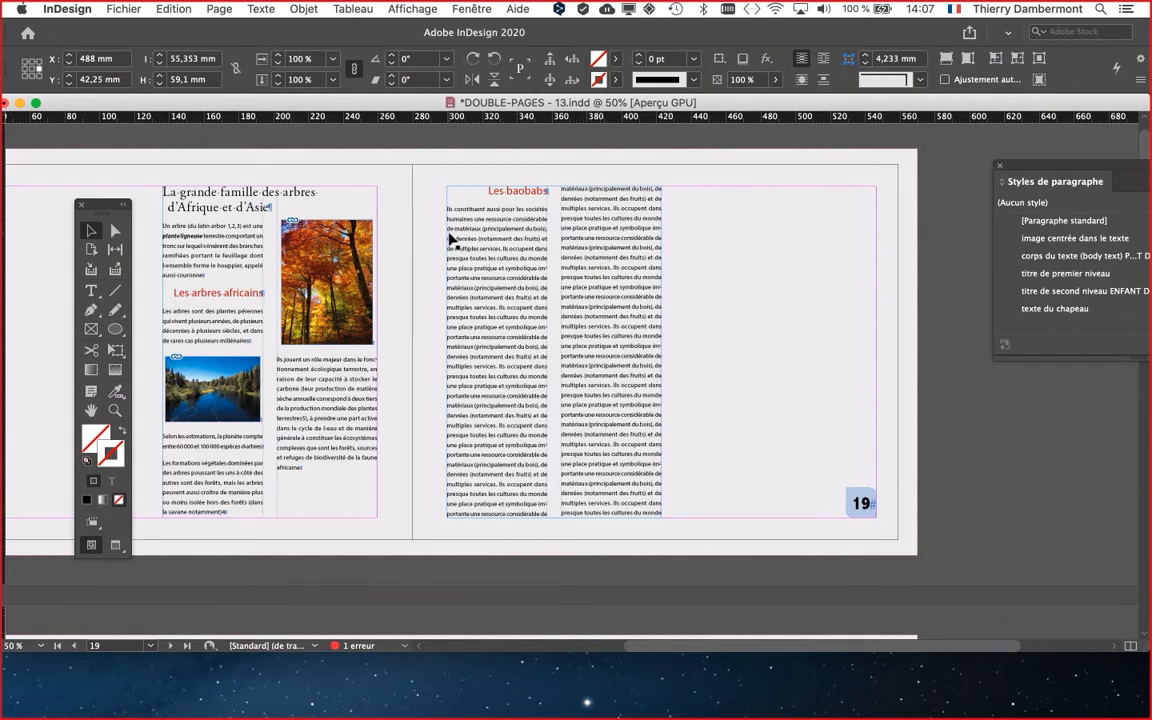
key(super+minus)
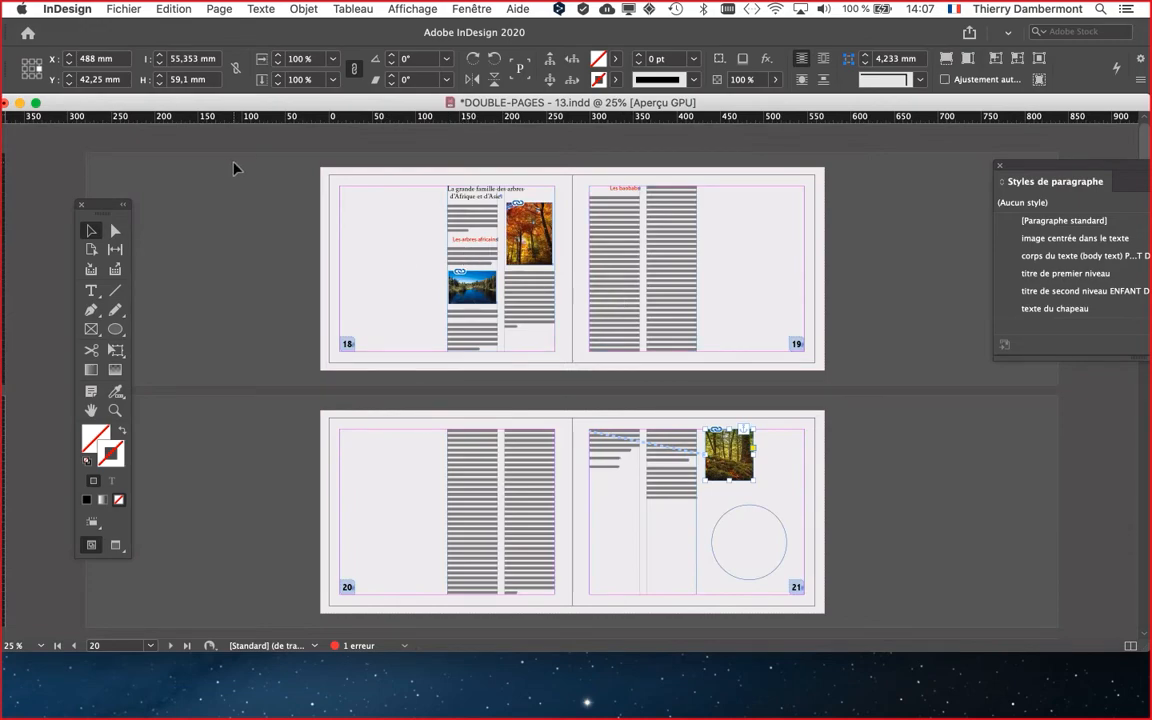
key(super+equal)
key(super+equal)
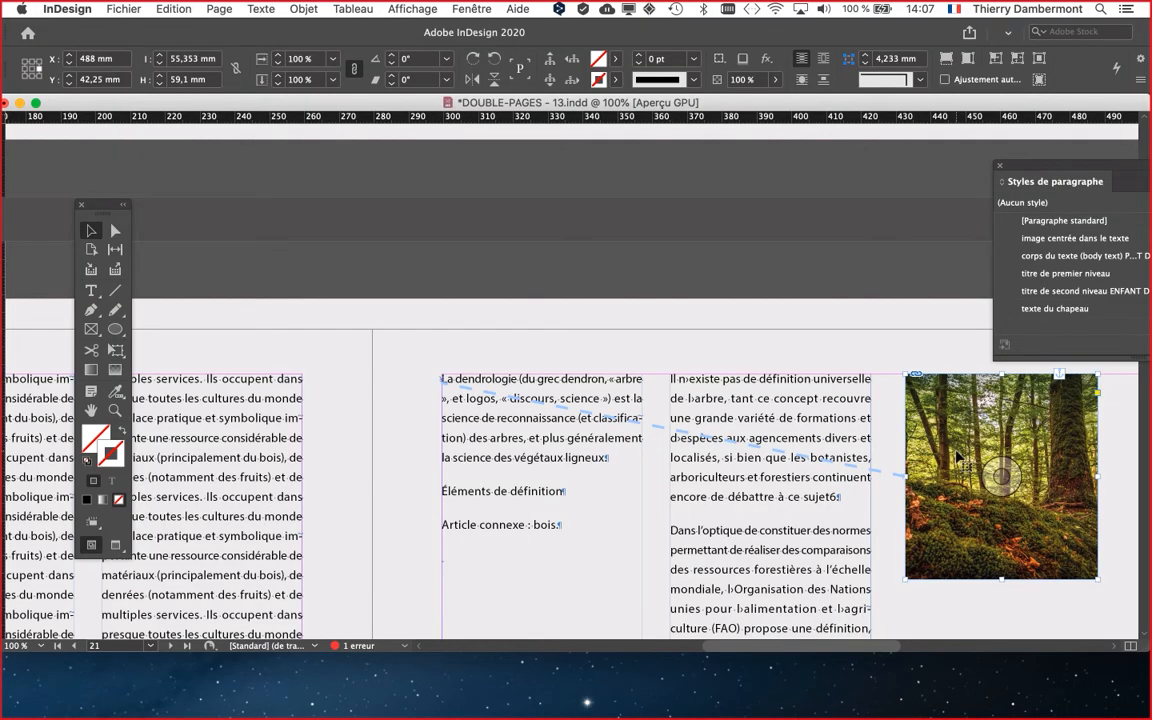
click(94, 548)
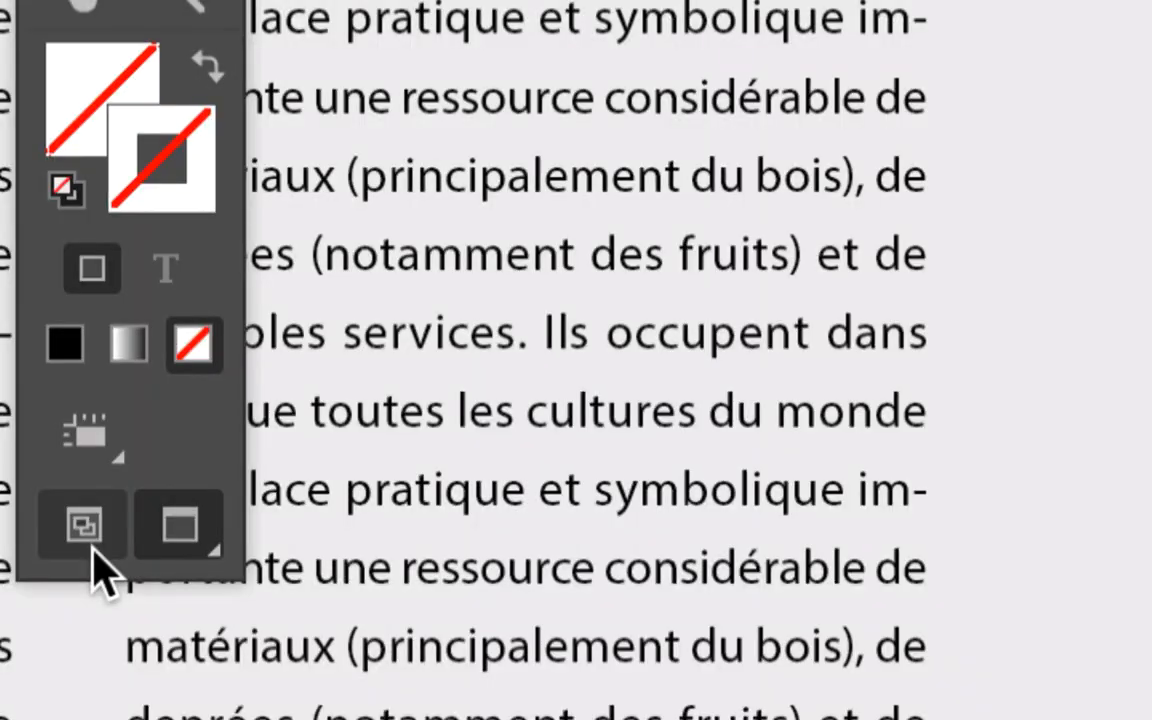
click(93, 547)
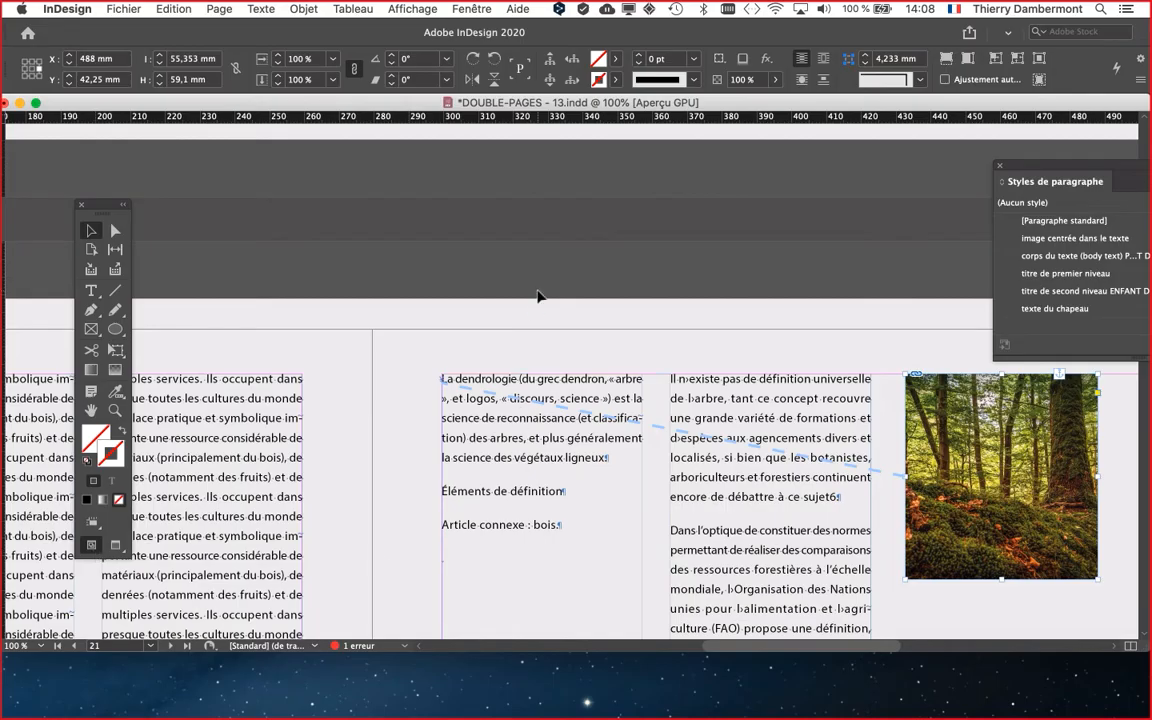
Locate the photo's anchor marker at the start of "La dendrologie" on page 21 and place the text cursor beside it
scroll(665, 361, down, 3)
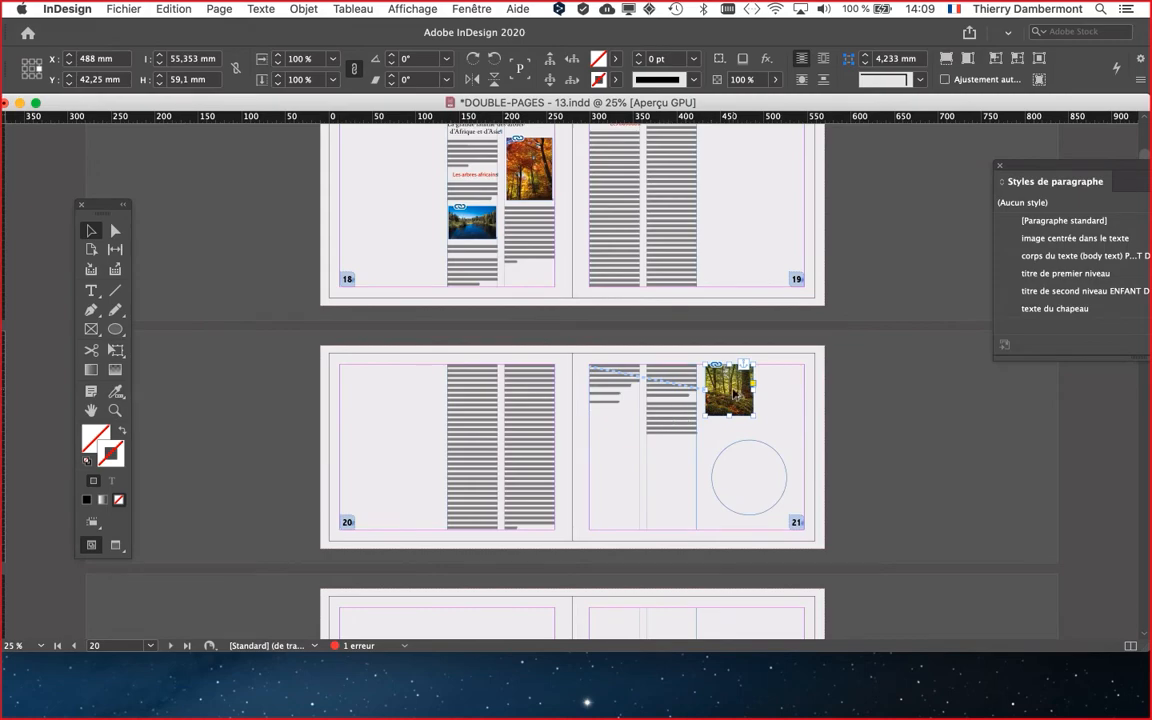
scroll(662, 414, up, 2)
scroll(733, 390, up, 1)
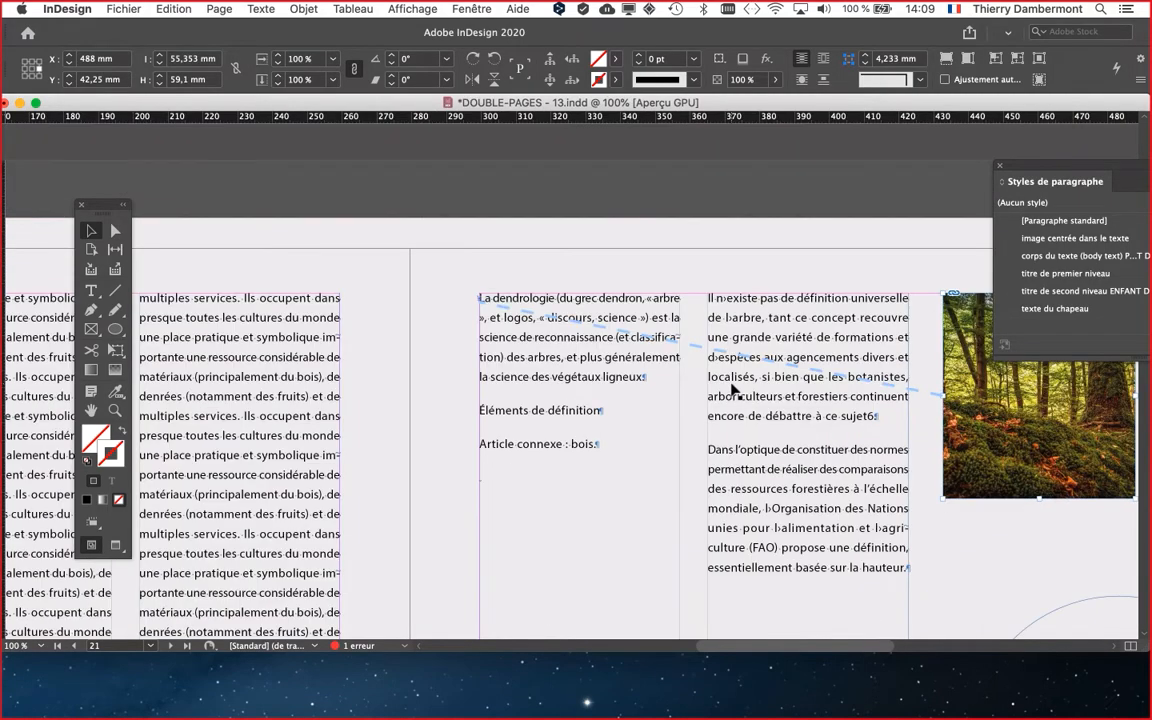
scroll(733, 390, down, 2)
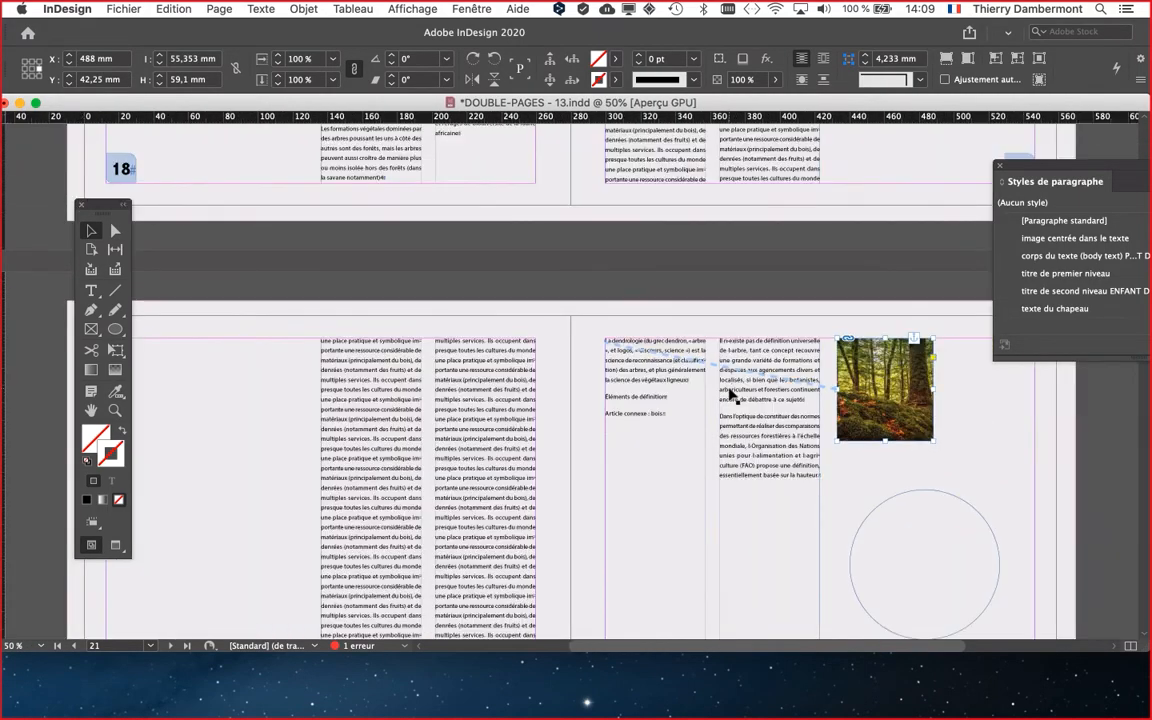
scroll(716, 257, down, 2)
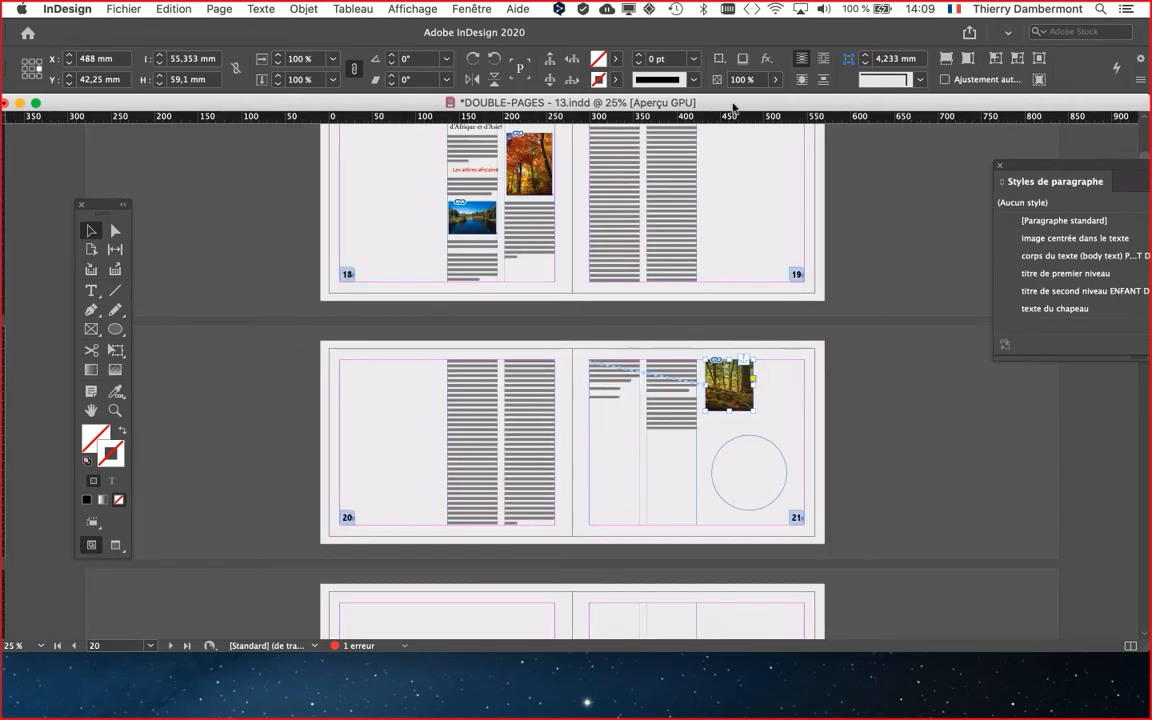
scroll(694, 224, up, 2)
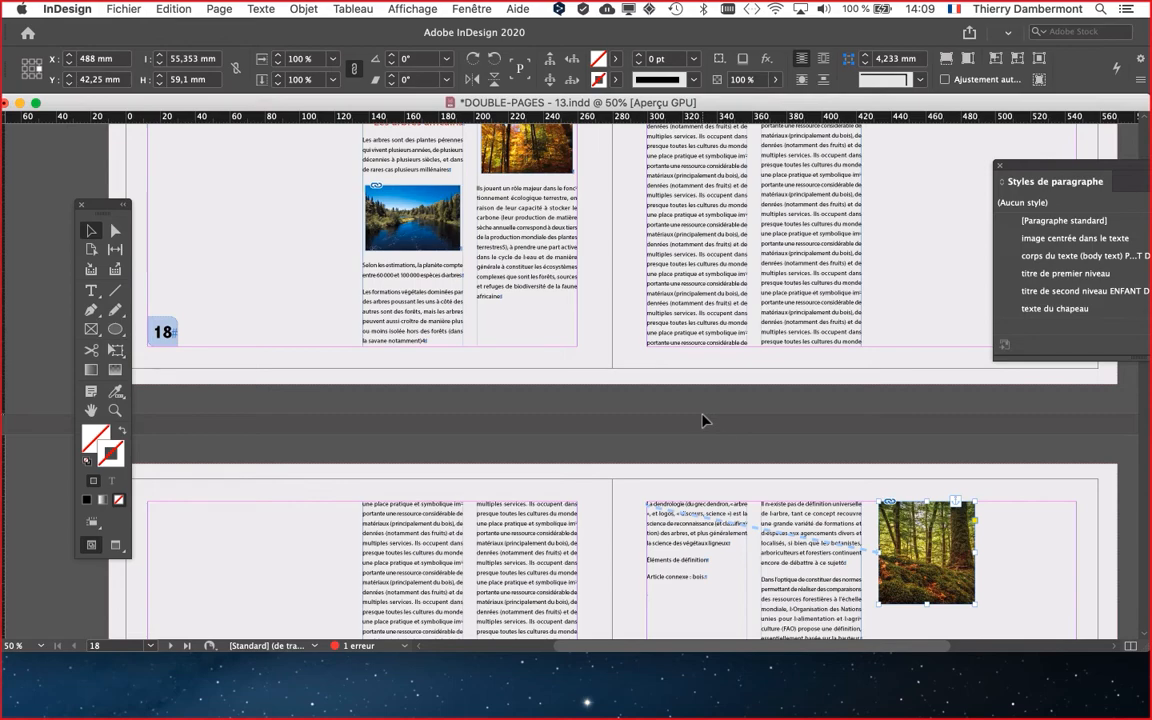
scroll(673, 530, up, 4)
scroll(673, 525, up, 3)
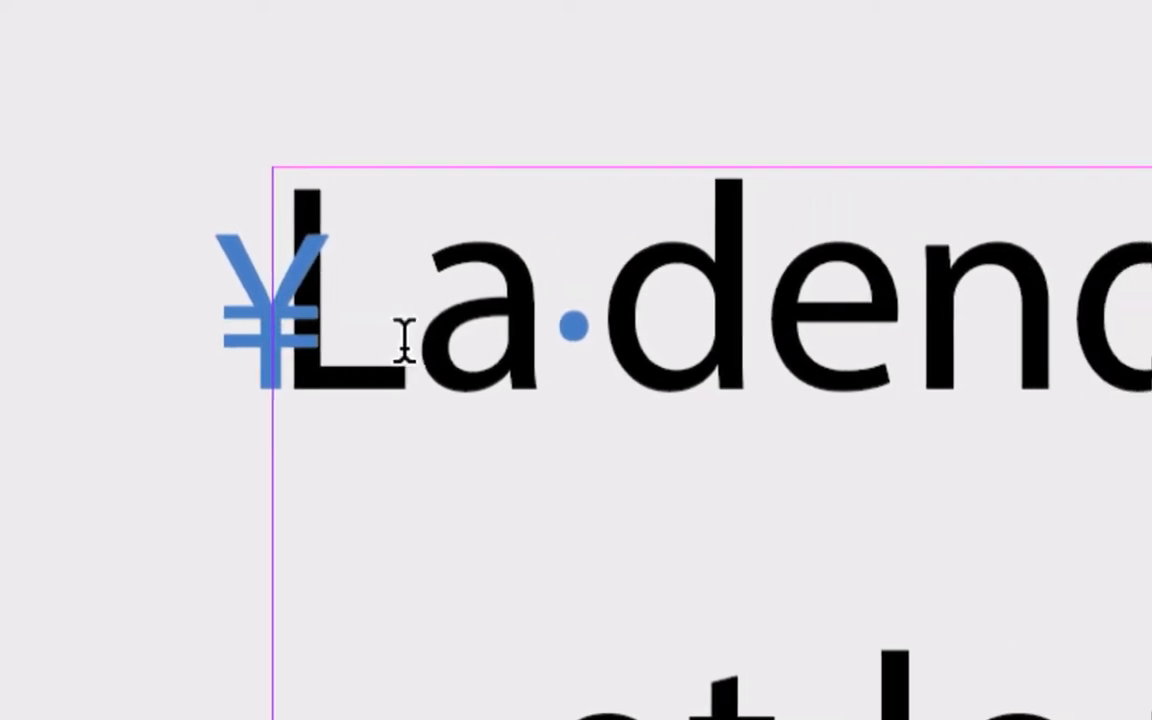
drag(404, 340, 401, 337)
click(404, 340)
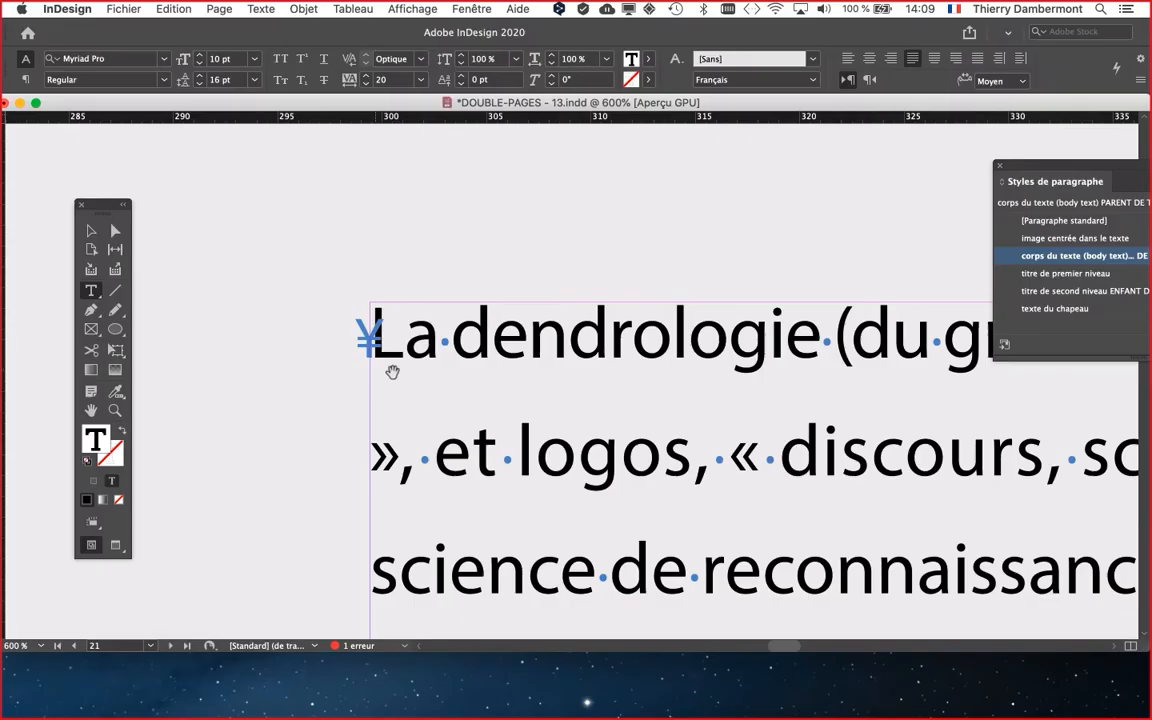
Select the initial "L" of "La dendrologie" together with the anchor marker in front of it
scroll(906, 538, up, 2)
drag(372, 311, 246, 297)
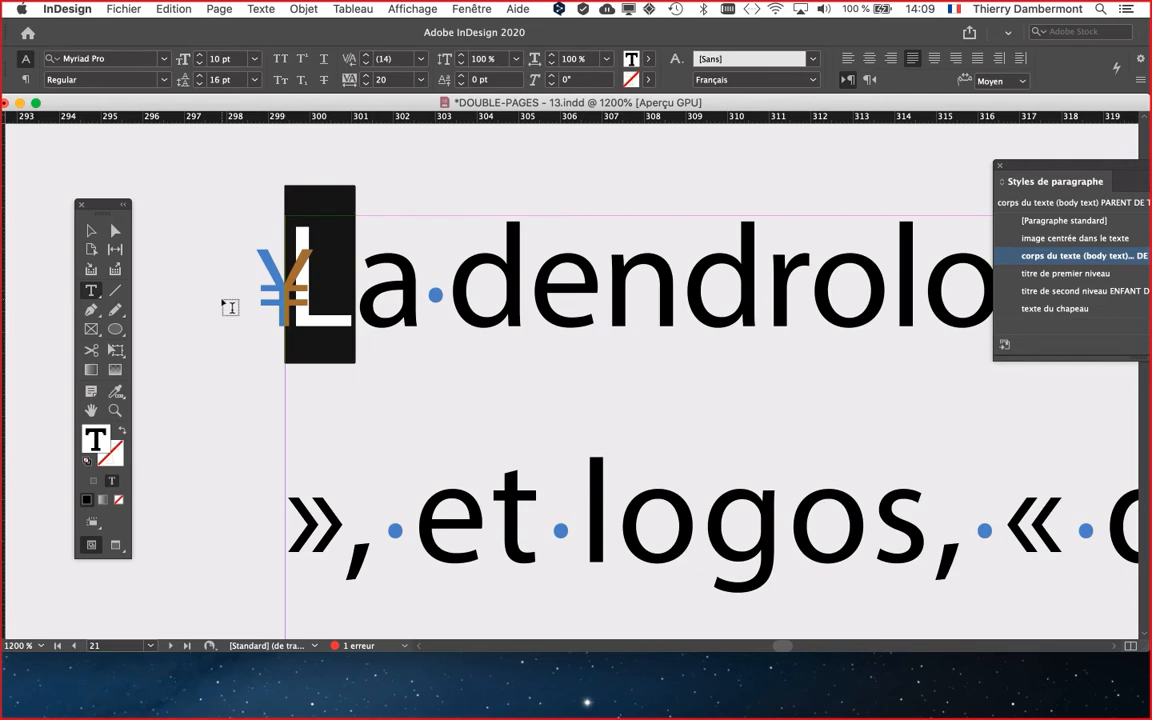
drag(366, 309, 352, 308)
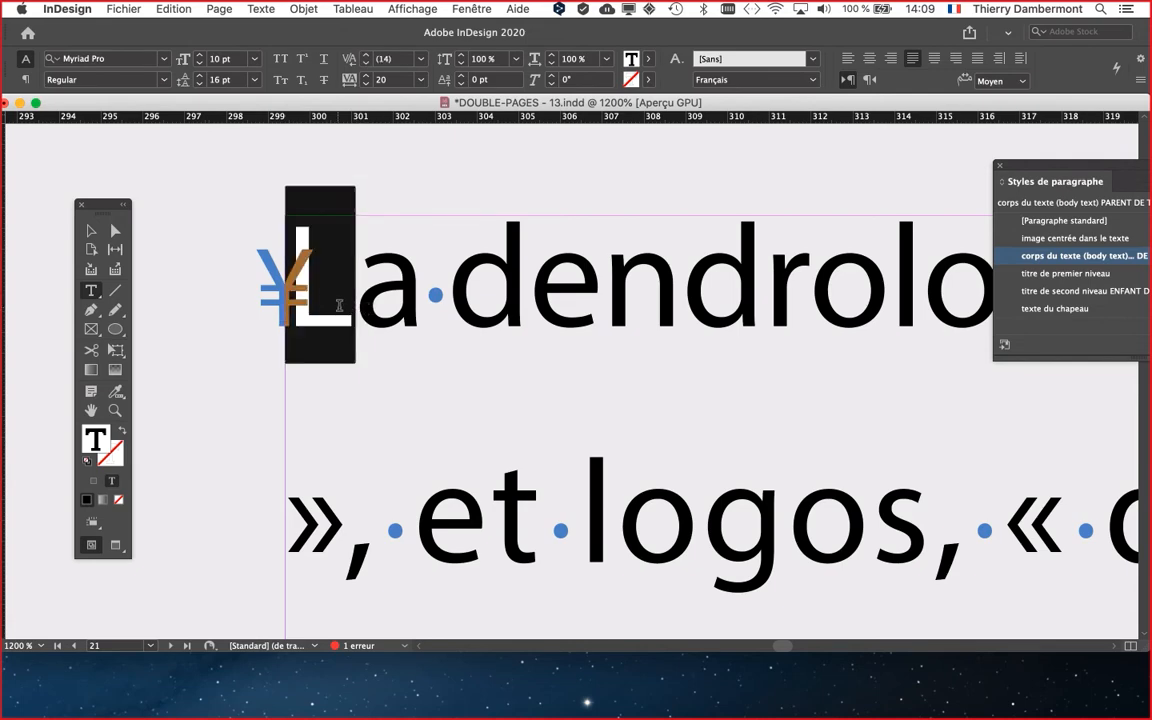
key(Left)
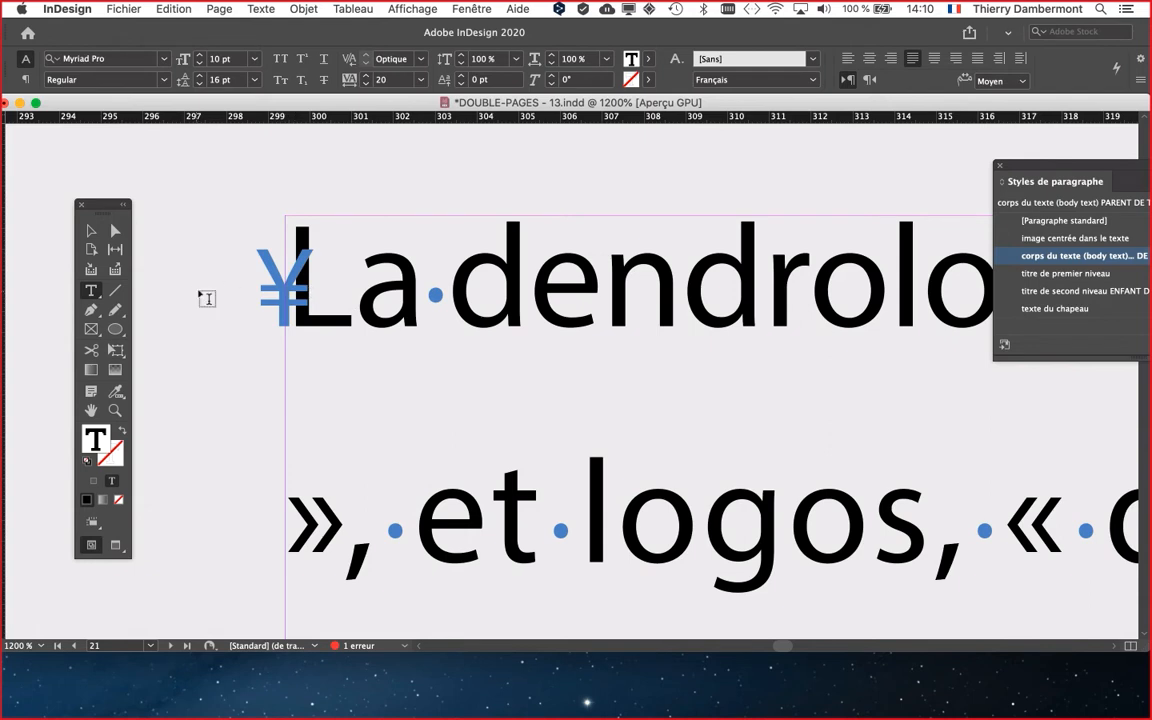
click(355, 303)
drag(355, 304, 157, 296)
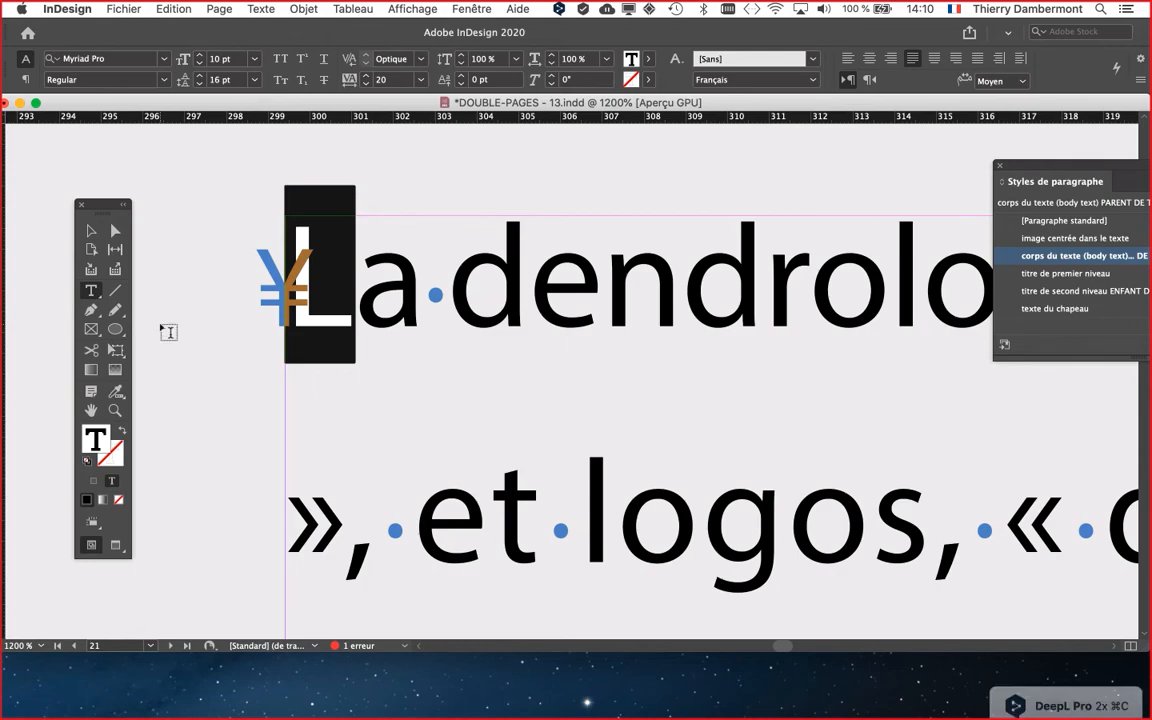
scroll(561, 368, down, 1)
scroll(561, 368, down, 5)
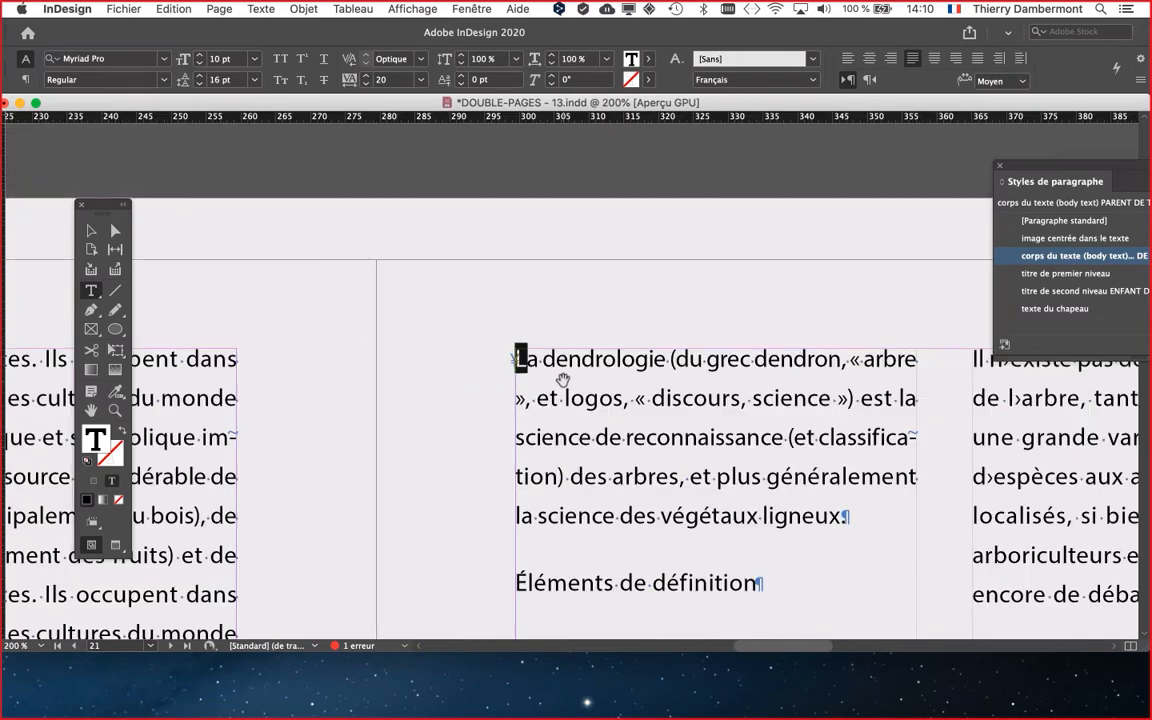
Start a new paragraph before "et symbolique" in the first text column of page 20 and capitalize its initial "E"
scroll(612, 352, down, 5)
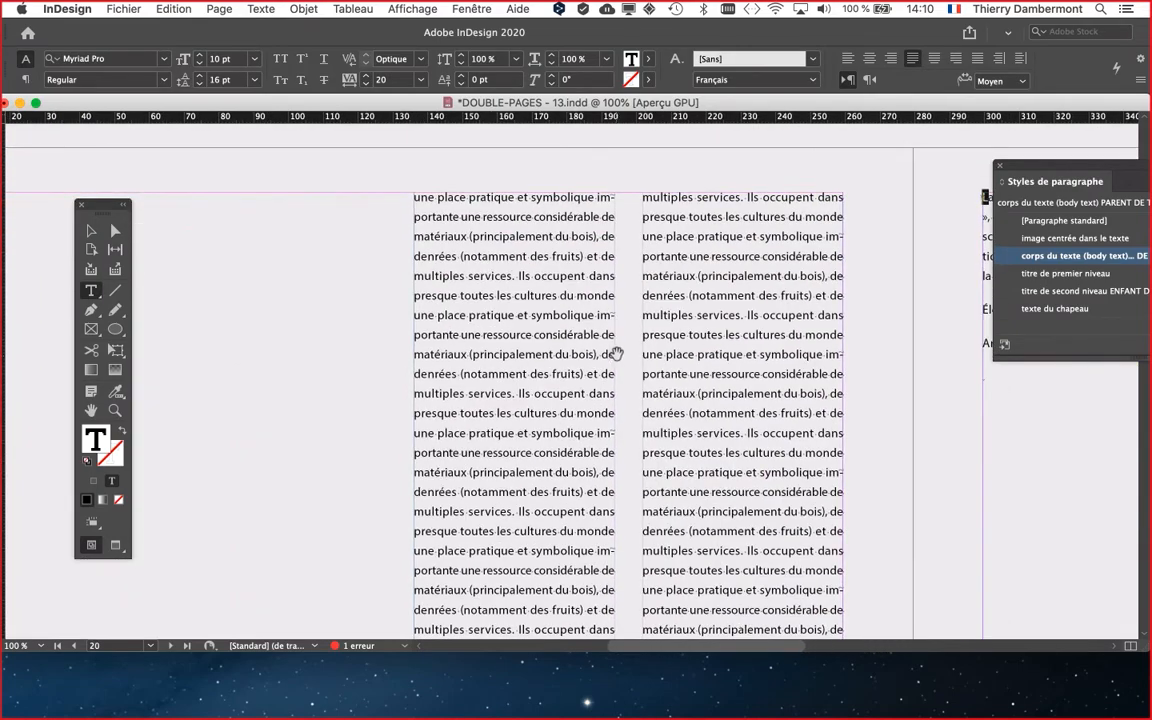
scroll(284, 259, up, 1)
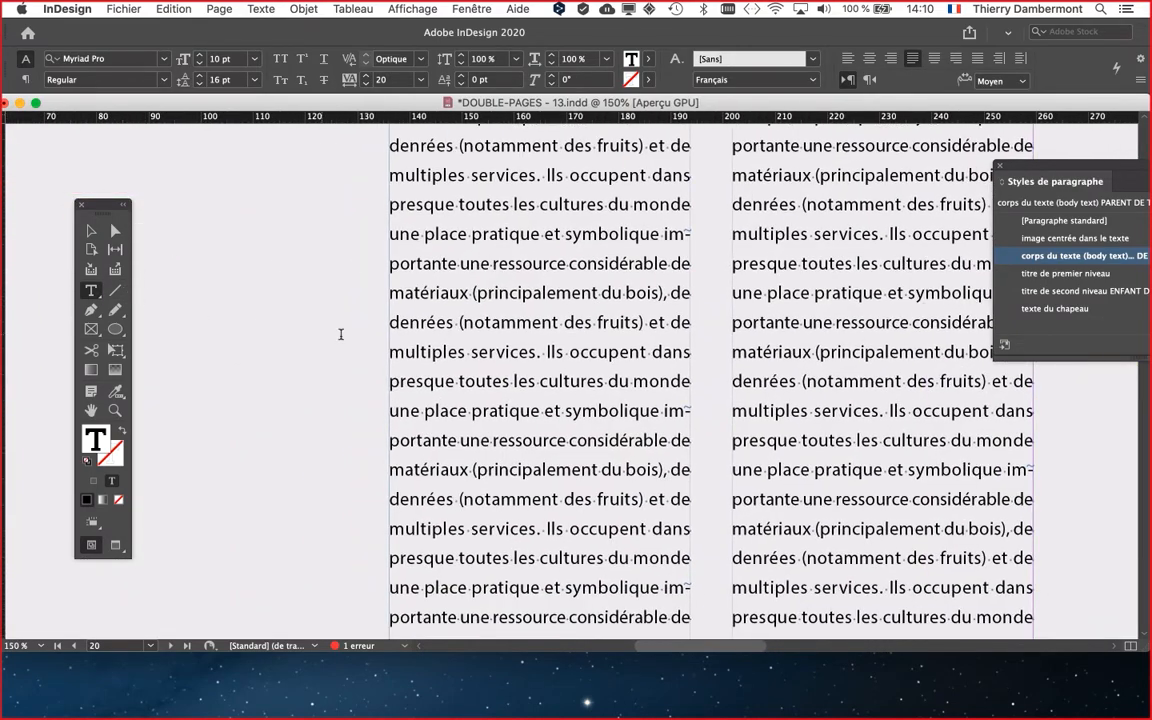
click(554, 233)
key(super+equal)
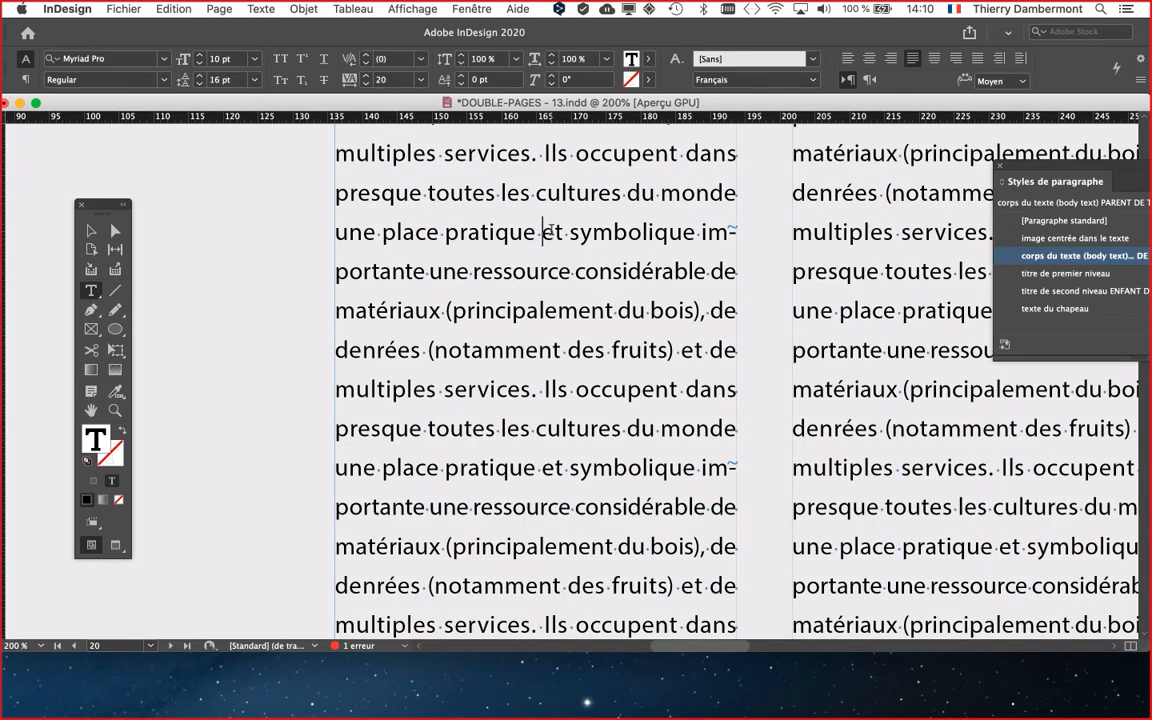
key(Return)
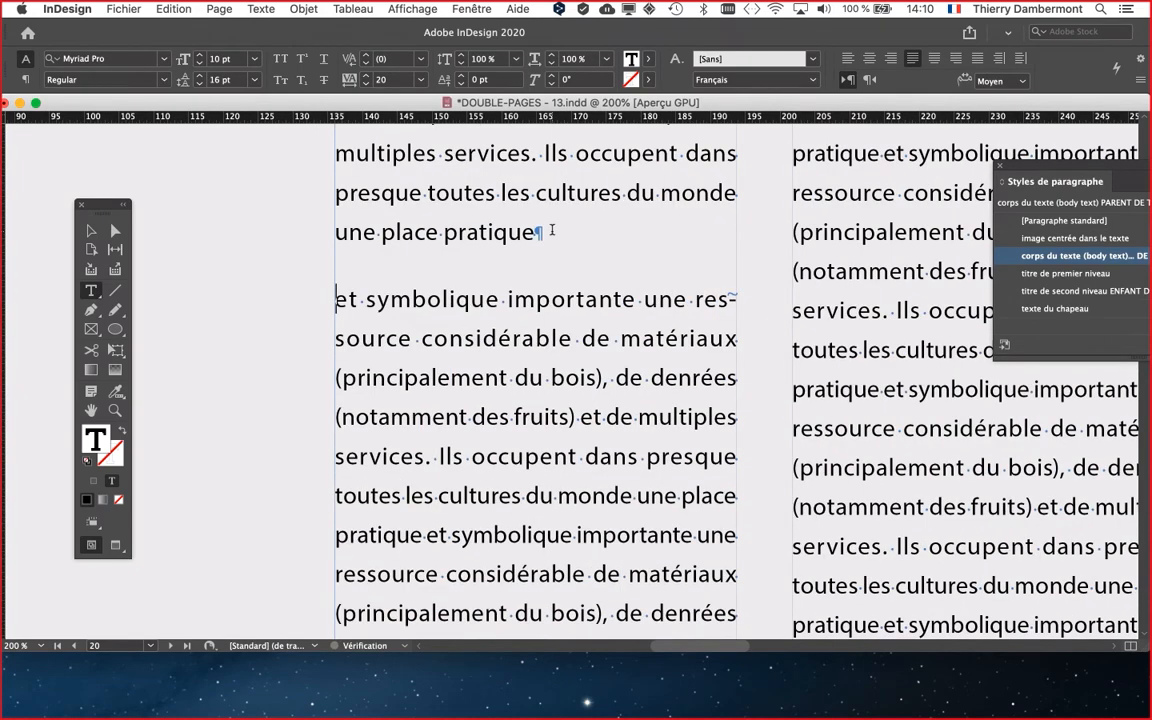
key(super+equal)
key(super+equal)
key(shift+Right)
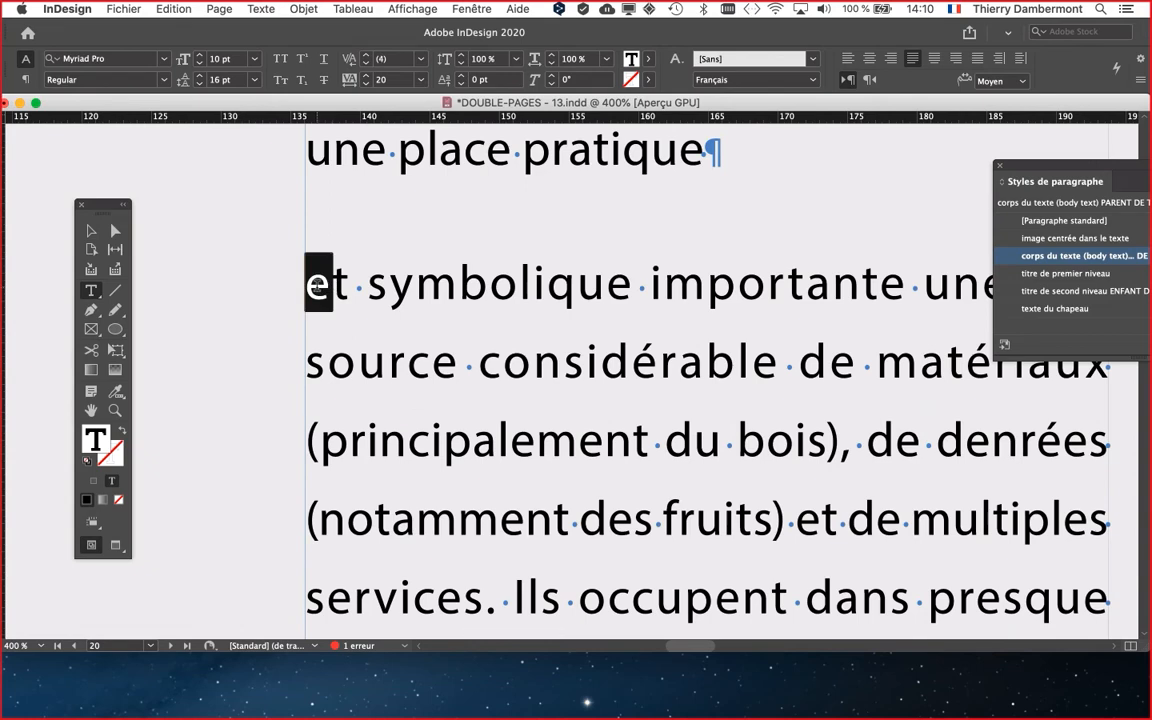
text(E)
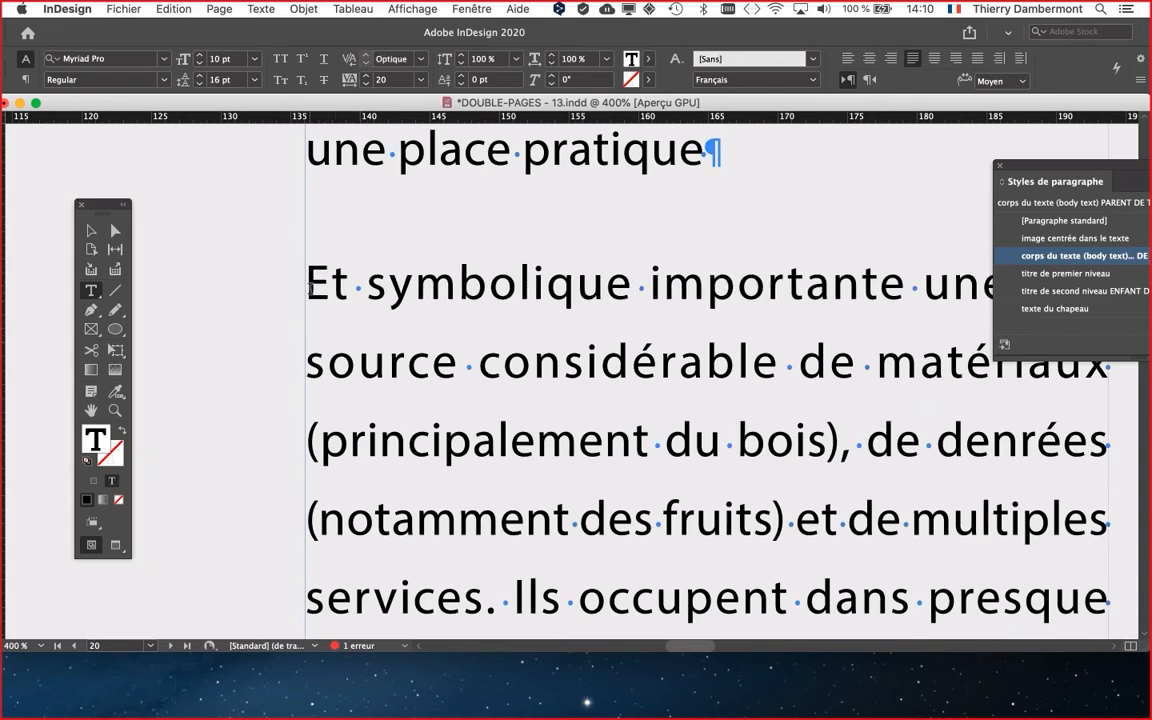
Paste the copied "L" and photo anchor marker before "Et symbolique", and delete the superfluous "L" while keeping the marker
drag(373, 326, 663, 337)
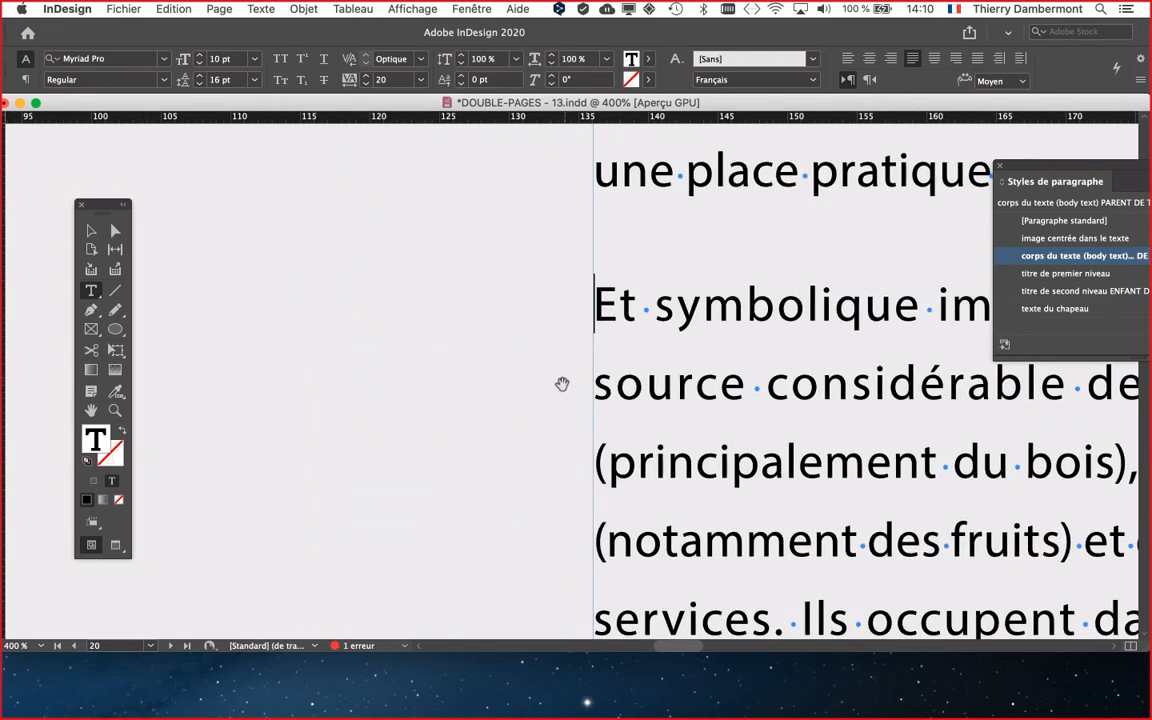
key(super+equal)
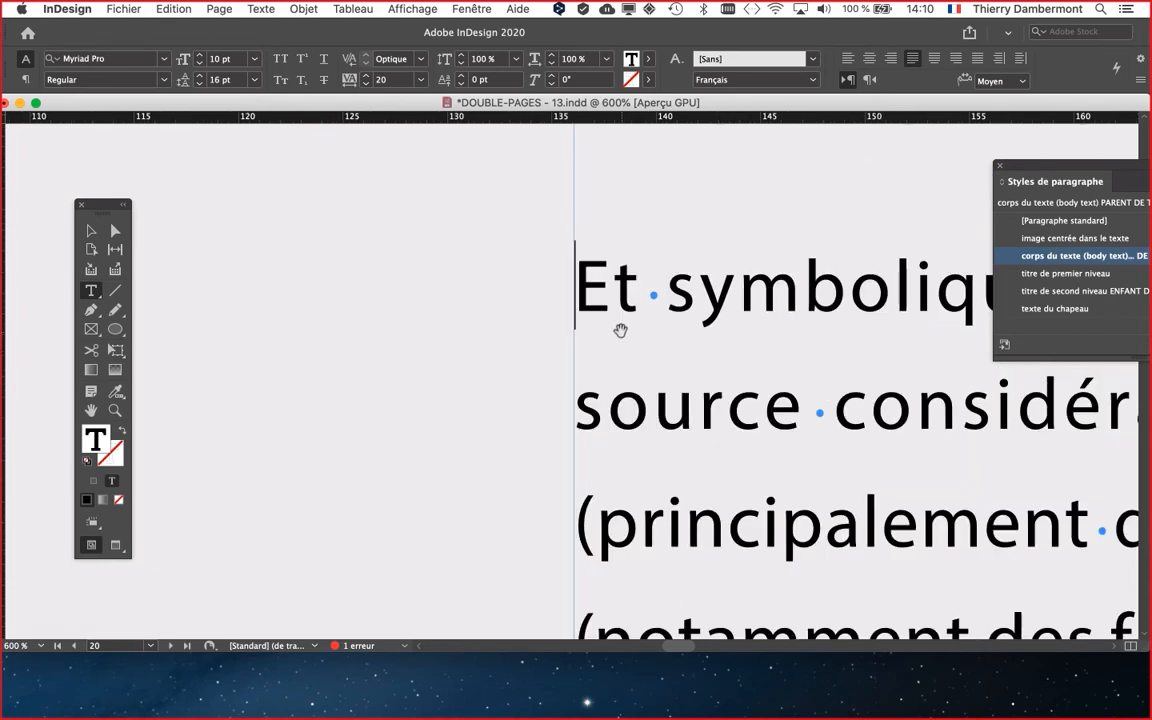
key(super+equal)
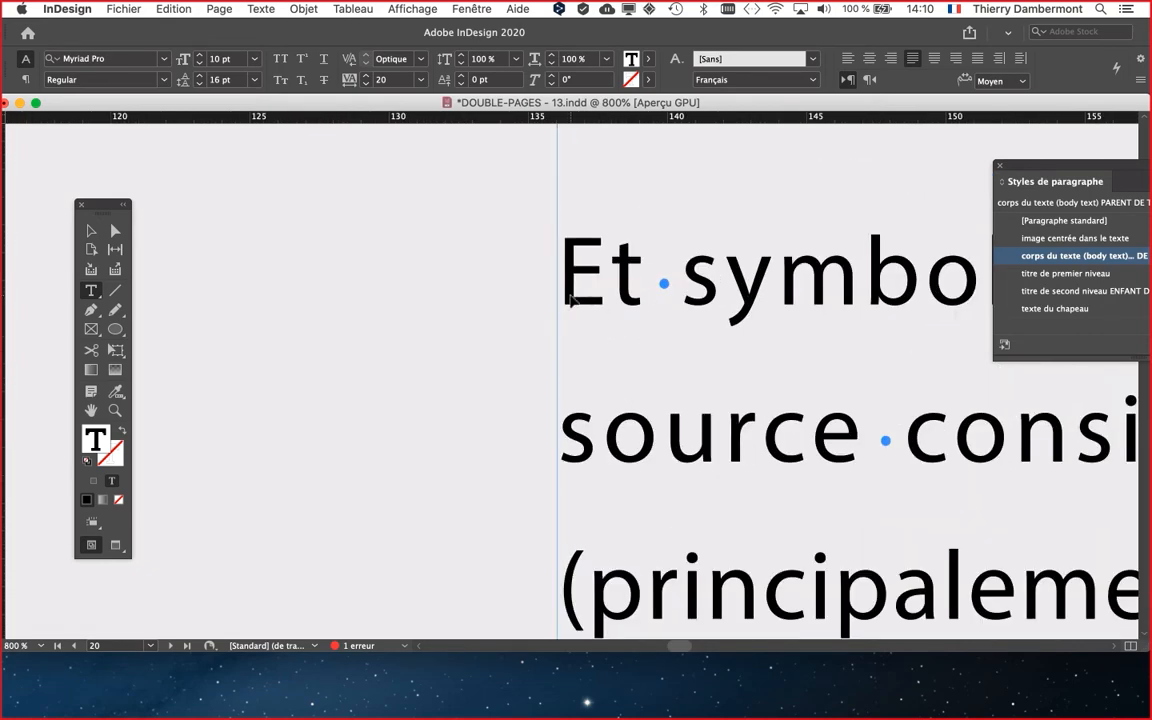
key(super+v)
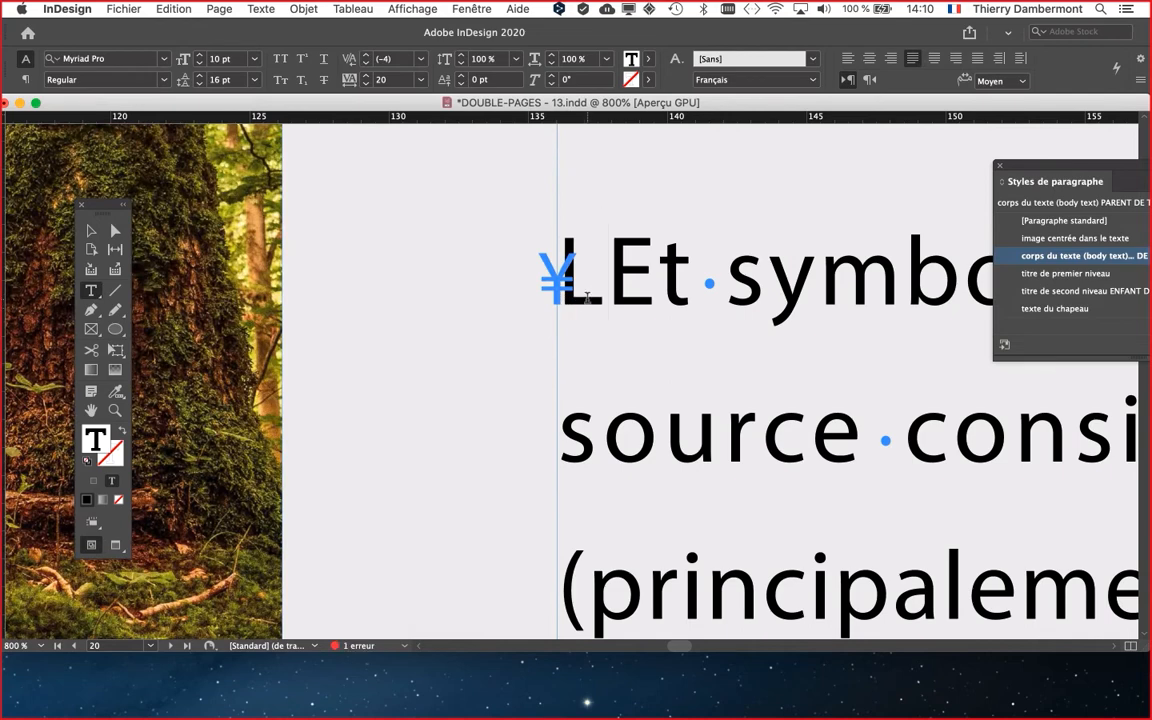
scroll(597, 297, up, 3)
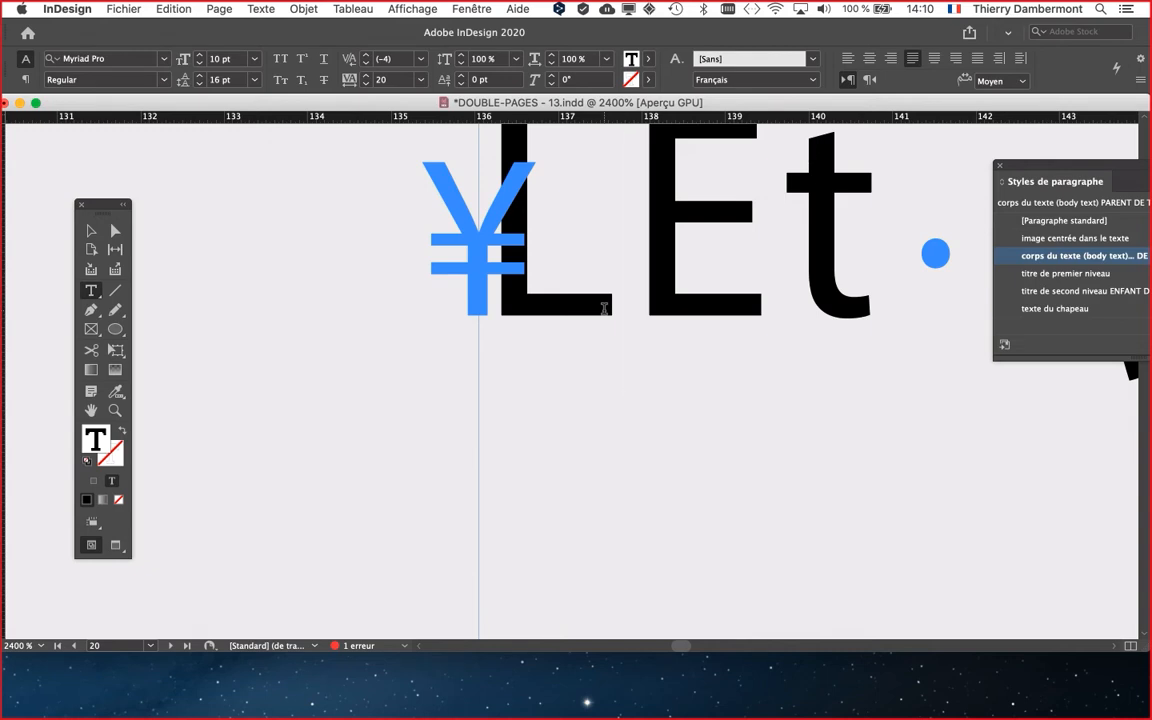
key(BackSpace)
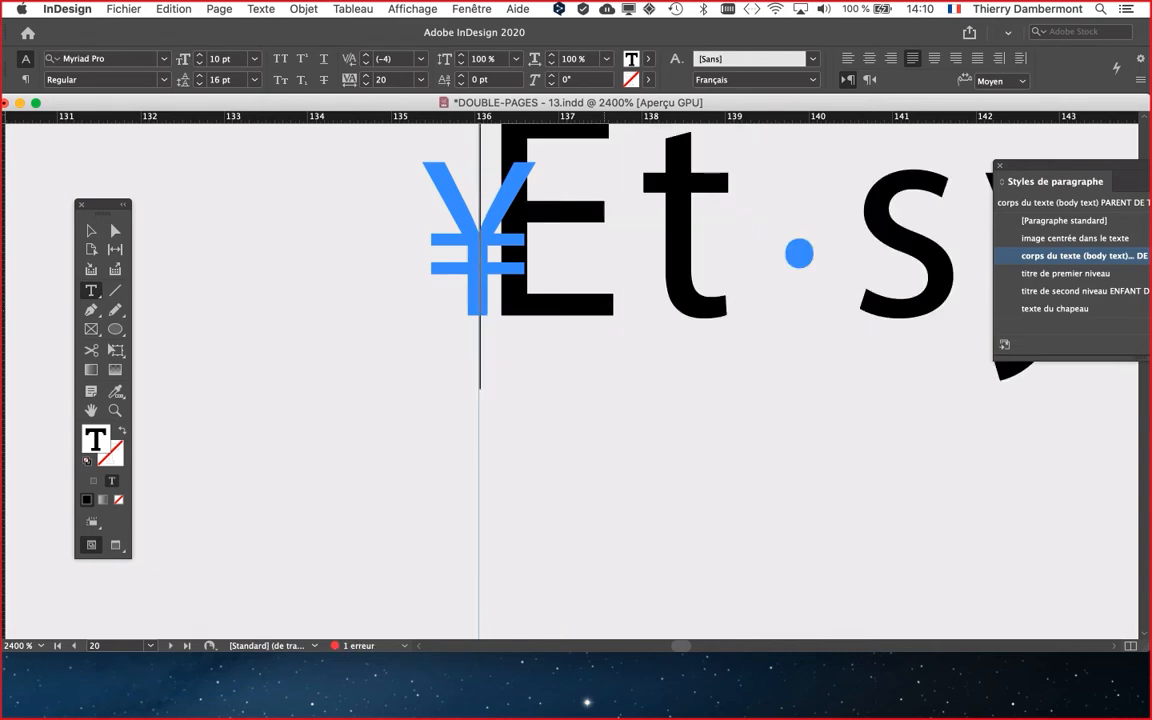
scroll(639, 433, down, 1)
scroll(639, 433, down, 5)
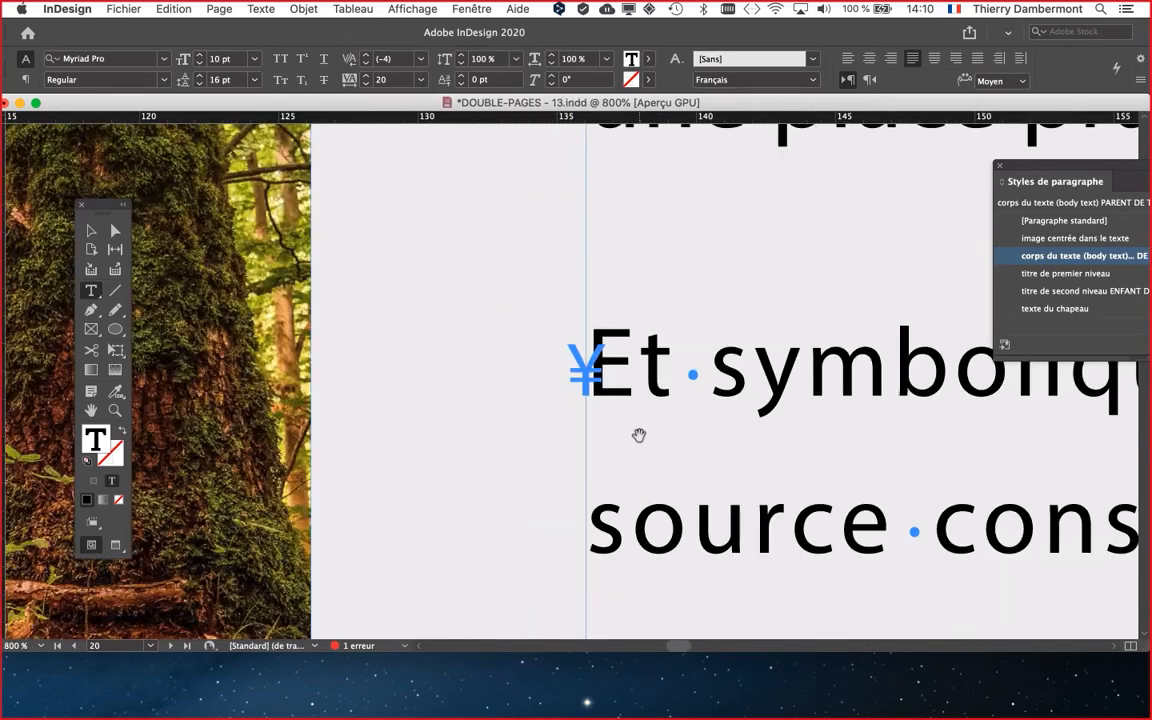
scroll(637, 439, down, 2)
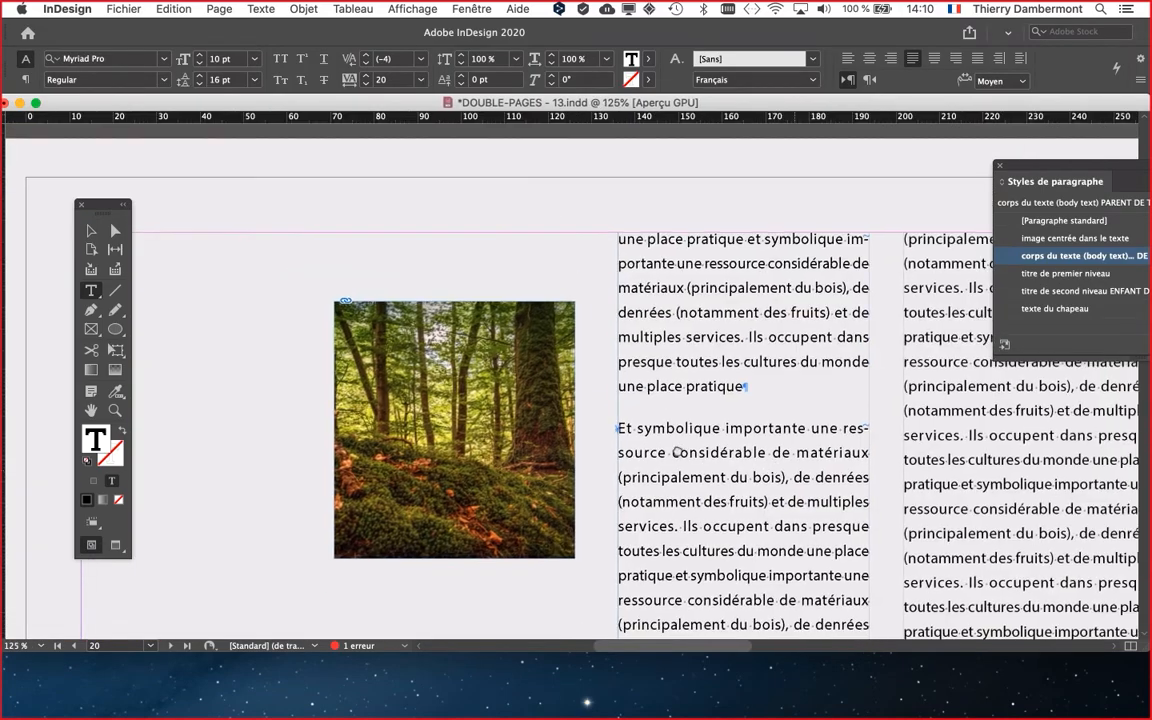
Start a new paragraph before "une place pratique" in the second text column of page 20 and capitalize its initial "U"
drag(679, 452, 475, 313)
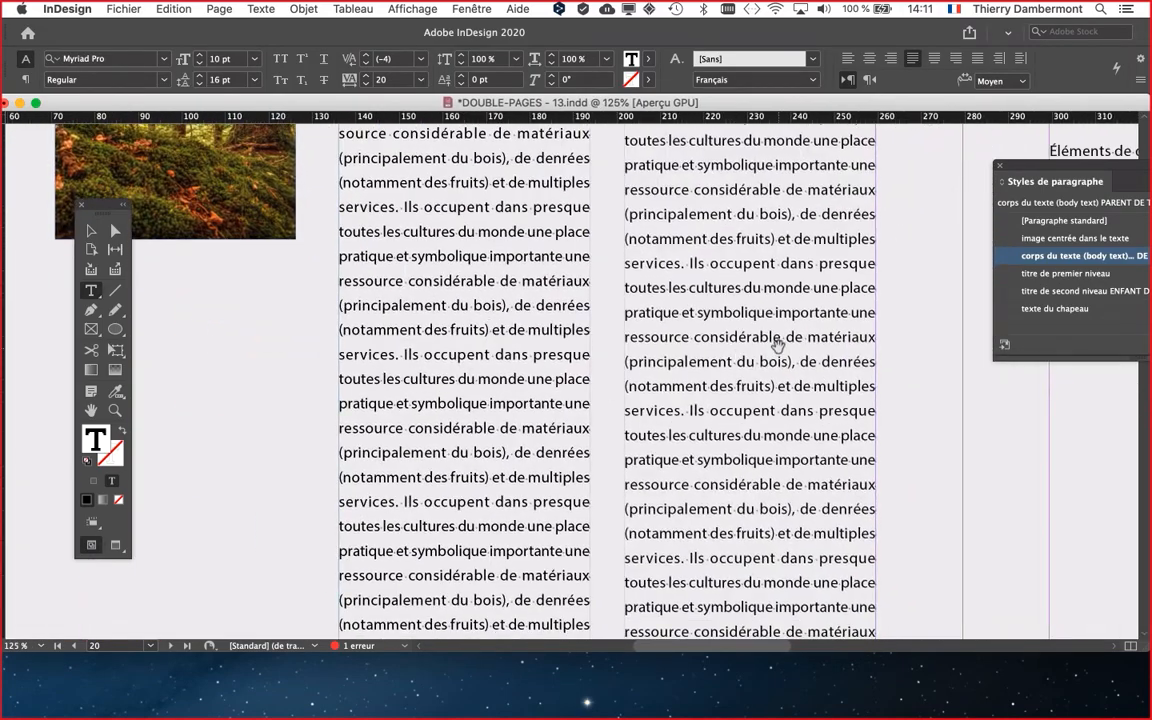
scroll(781, 343, up, 1)
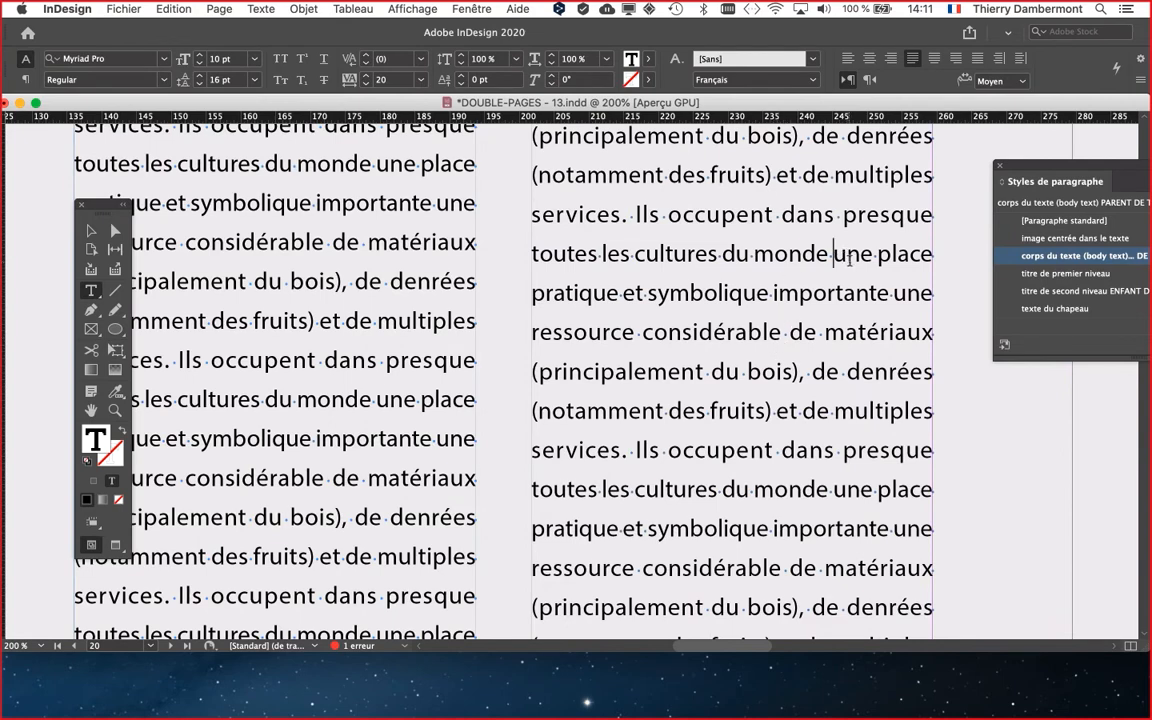
key(Return)
scroll(545, 320, up, 2)
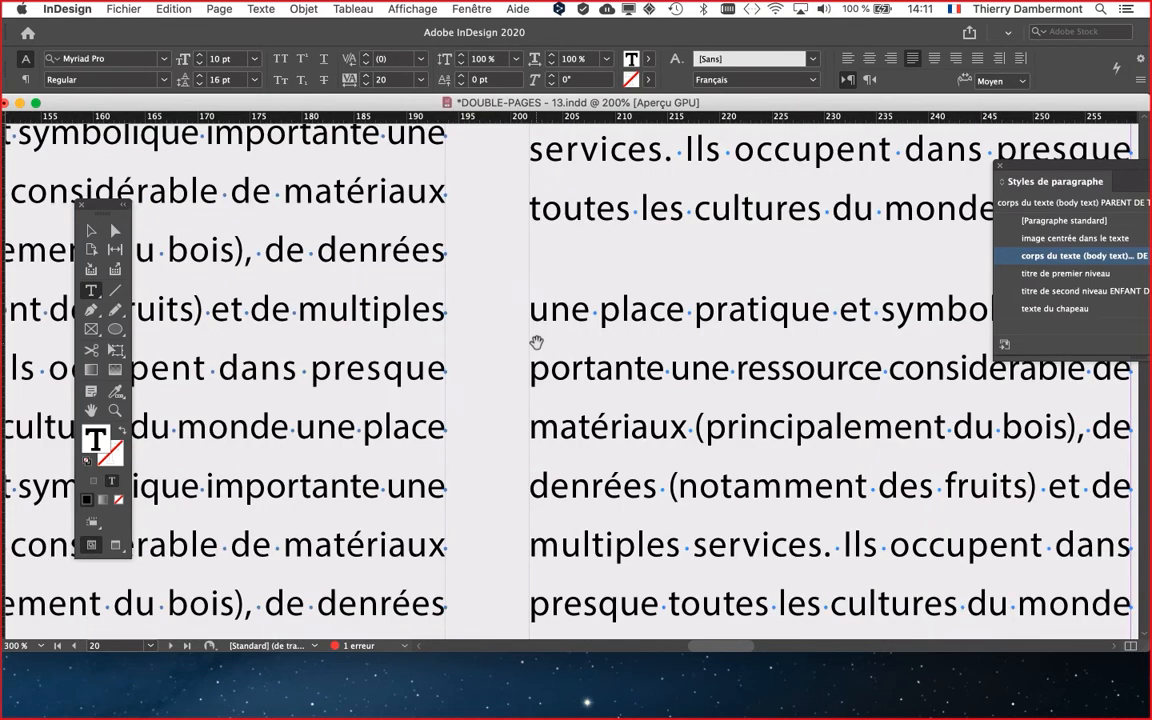
click(545, 286)
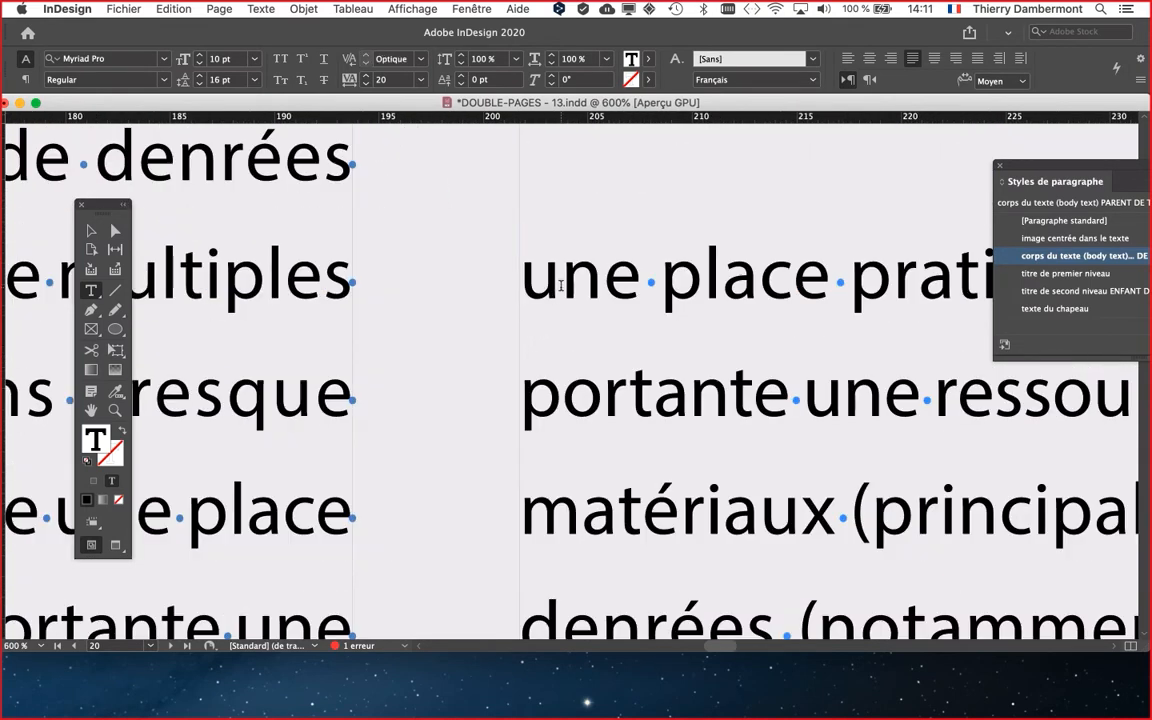
drag(562, 281, 535, 281)
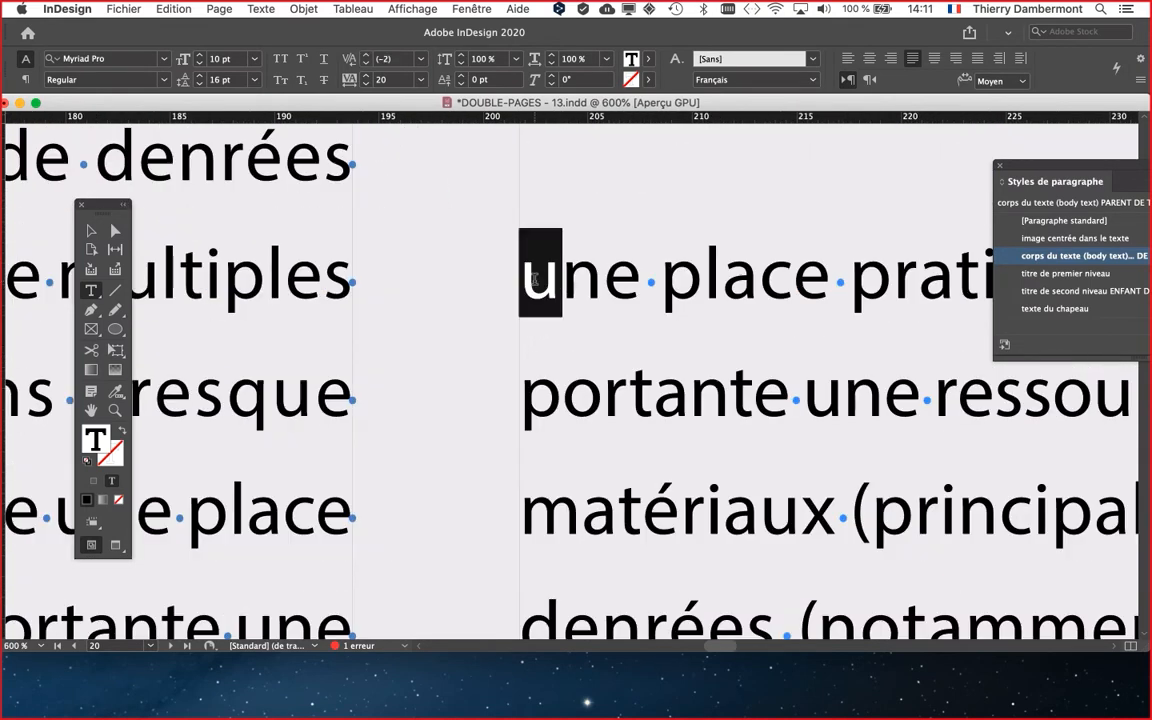
text(U)
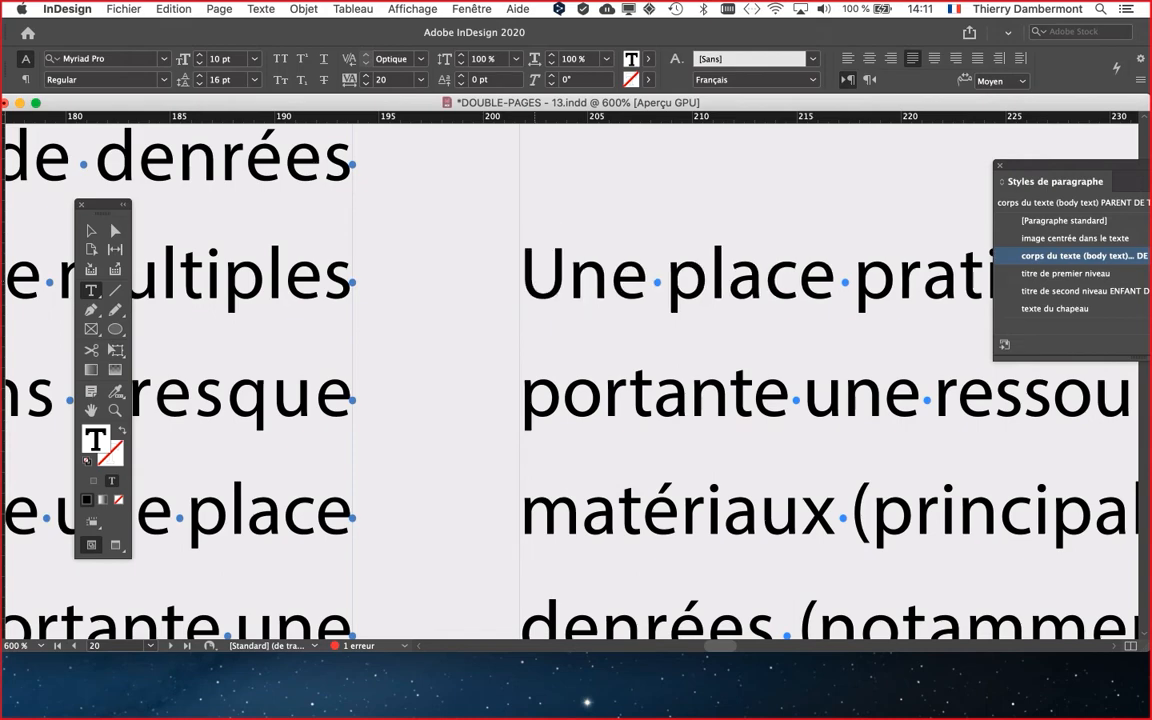
Paste the copied "L" and photo anchor marker at the start of the "Une place pratique" paragraph
click(526, 279)
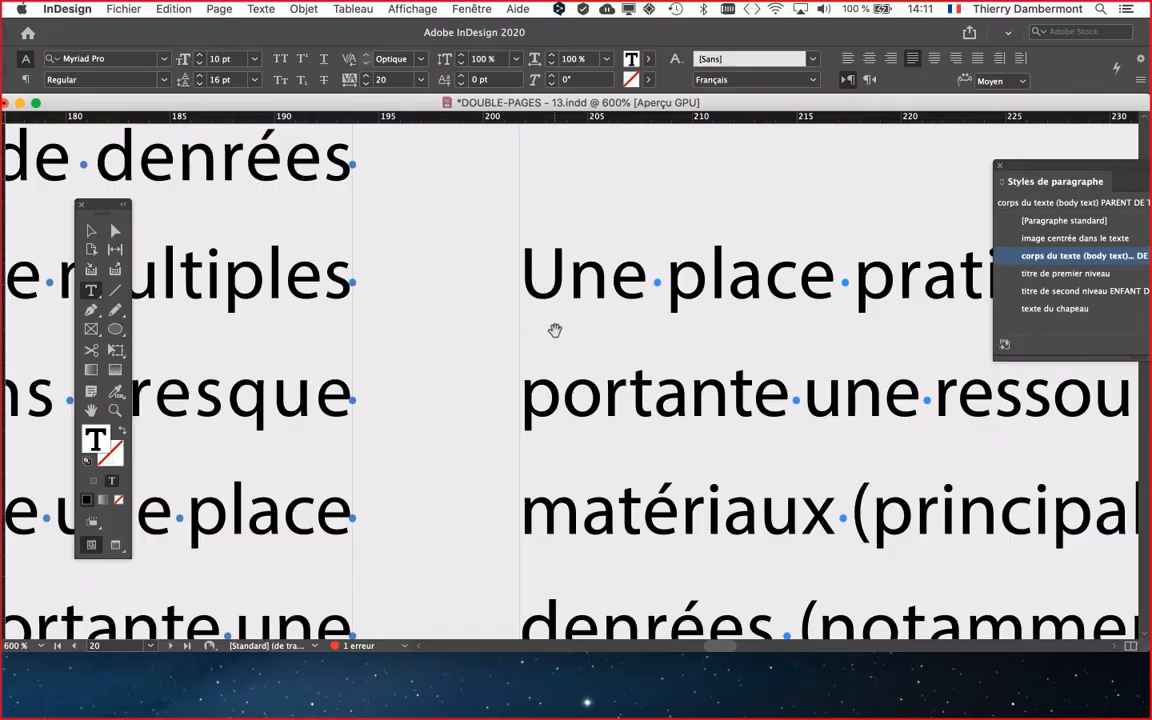
scroll(560, 340, down, 3)
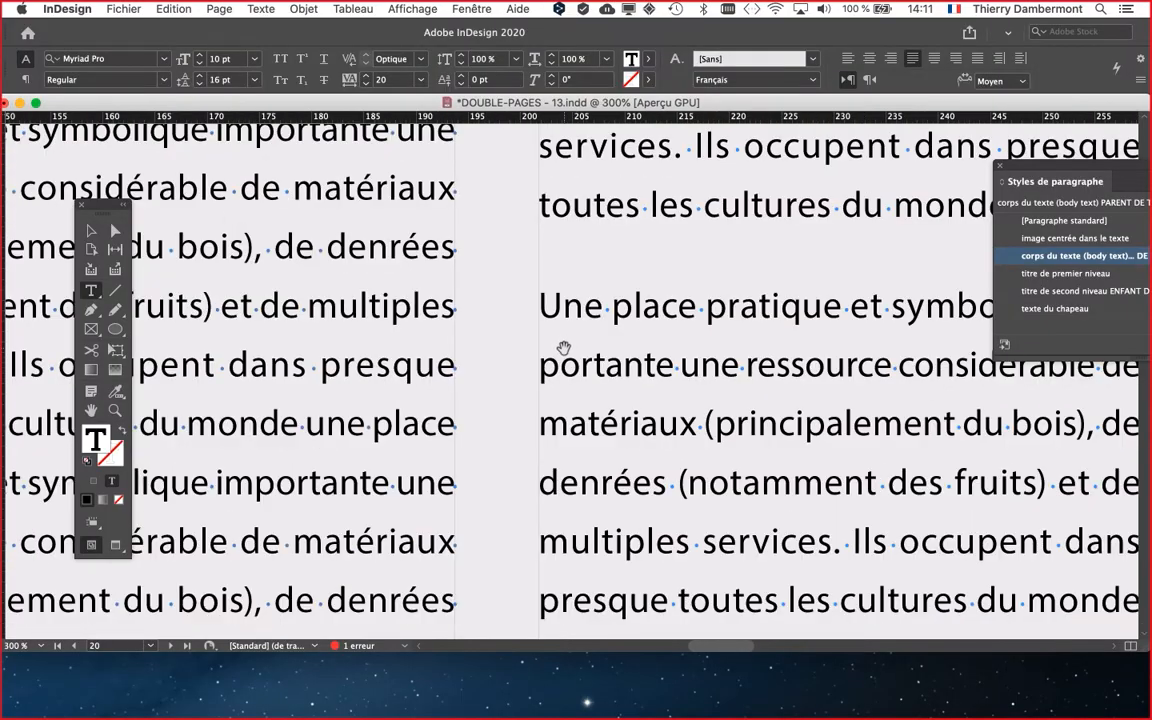
scroll(564, 347, down, 2)
key(super+v)
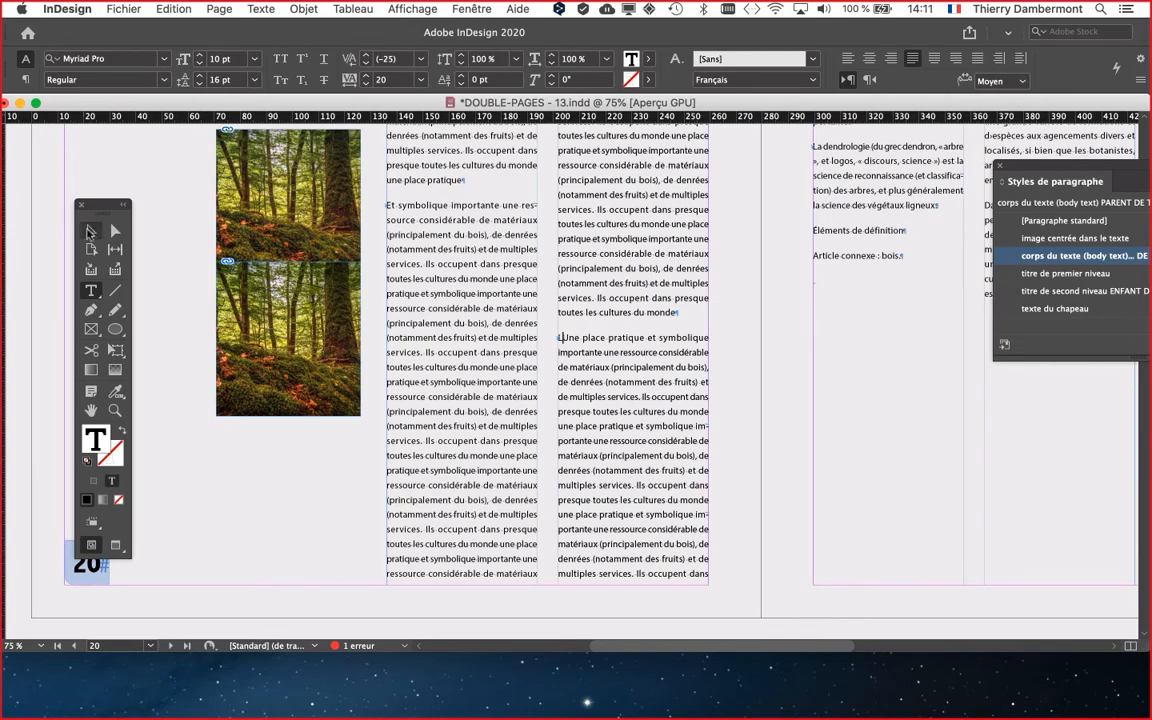
Move the second anchored photo on page 20 down, leaving a small gap below the first and keeping their edges aligned
click(92, 232)
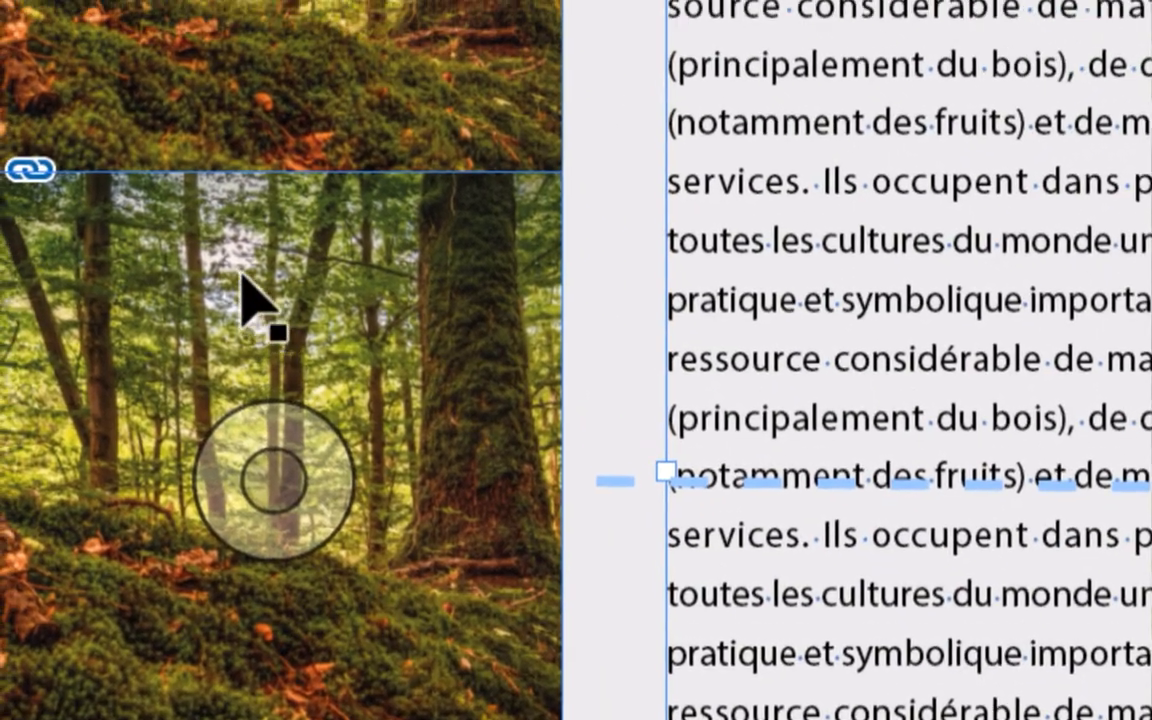
click(835, 445)
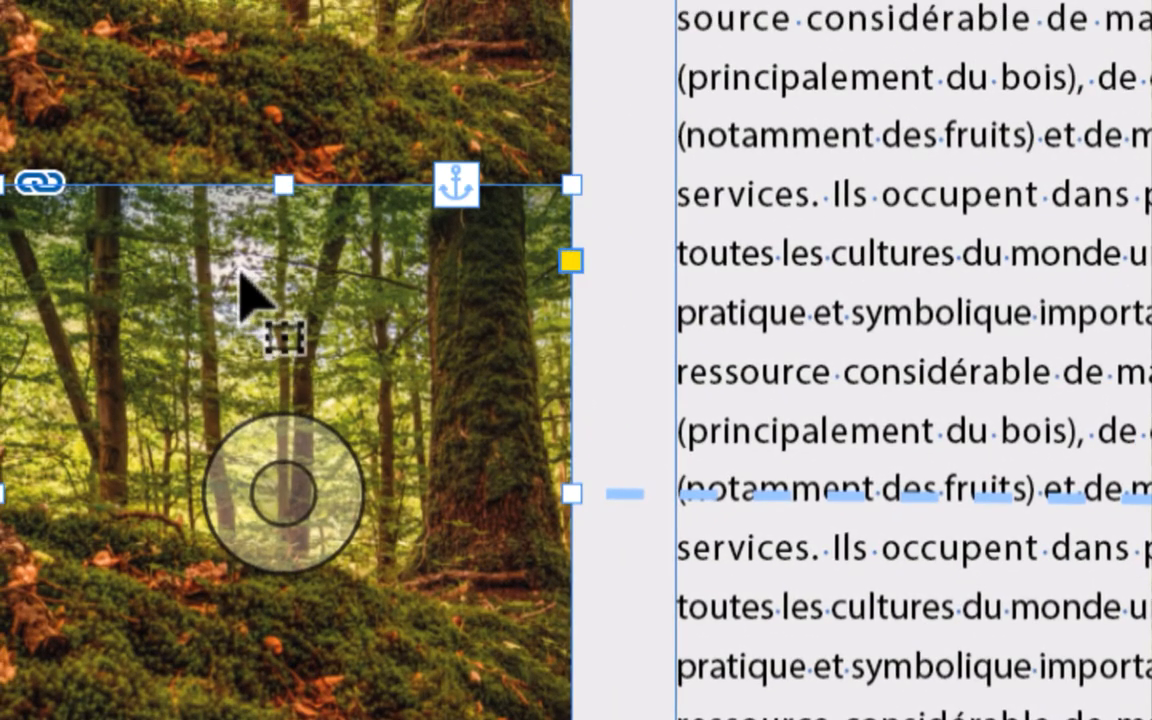
drag(238, 270, 252, 452)
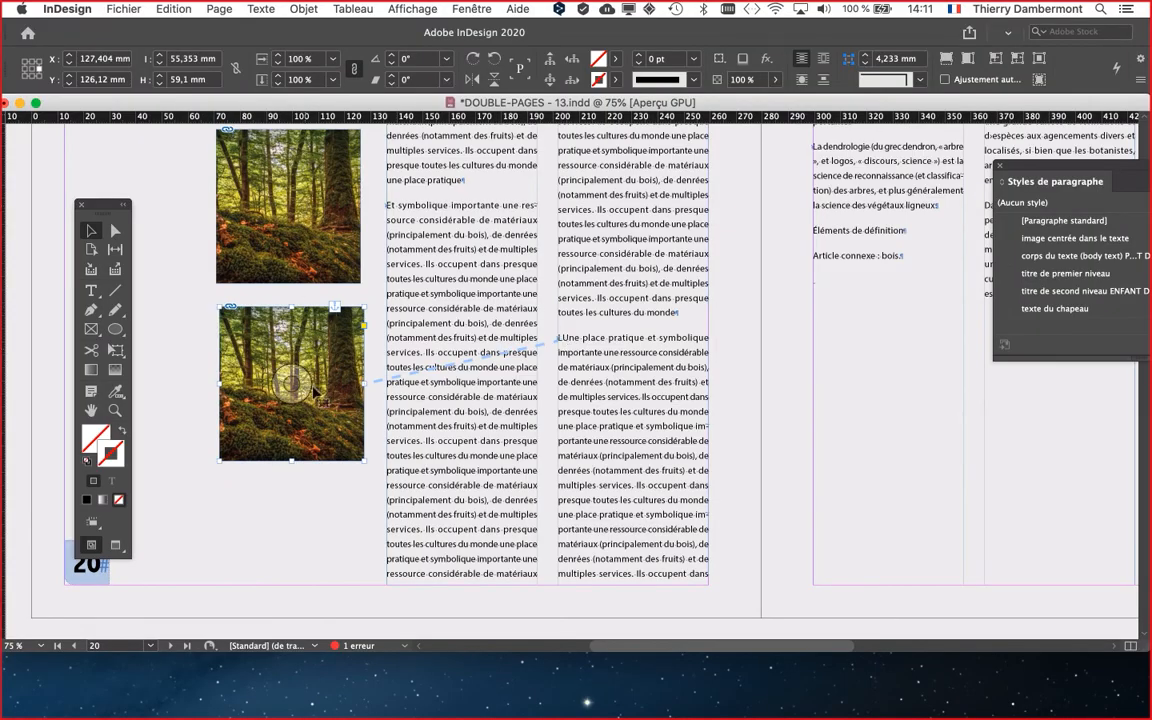
drag(285, 359, 282, 348)
click(316, 483)
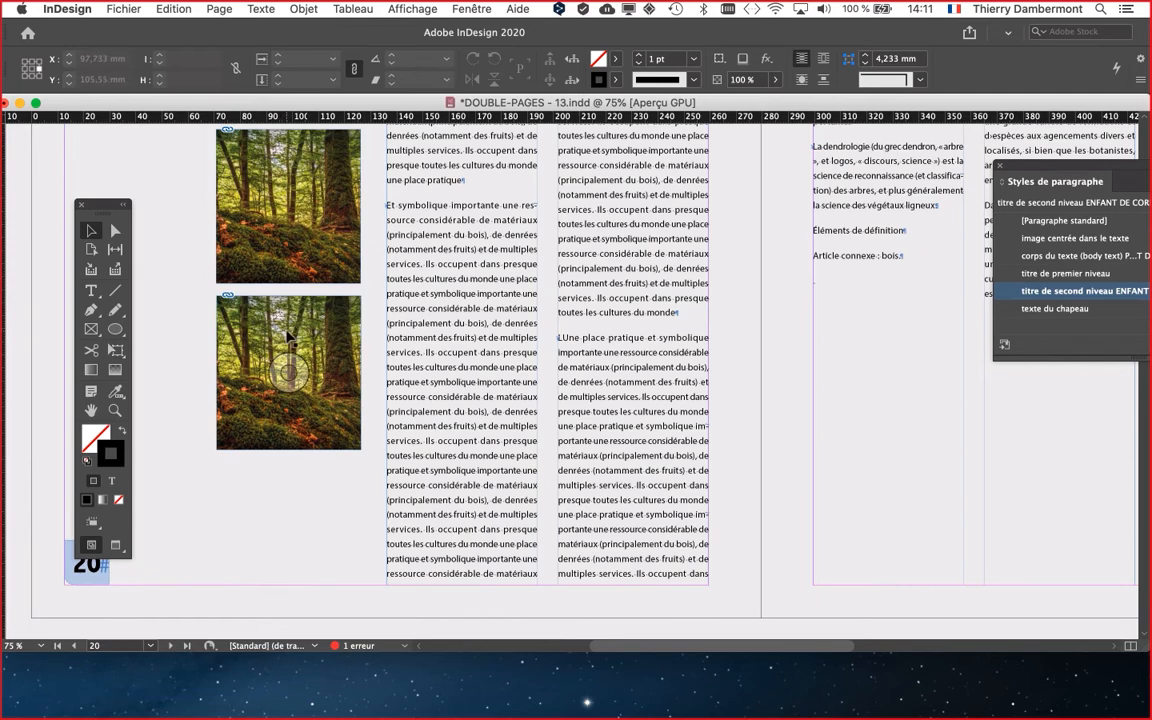
Clear the paragraph styles panel out of the way of the page 20–21 spread and close it
scroll(347, 296, up, 1)
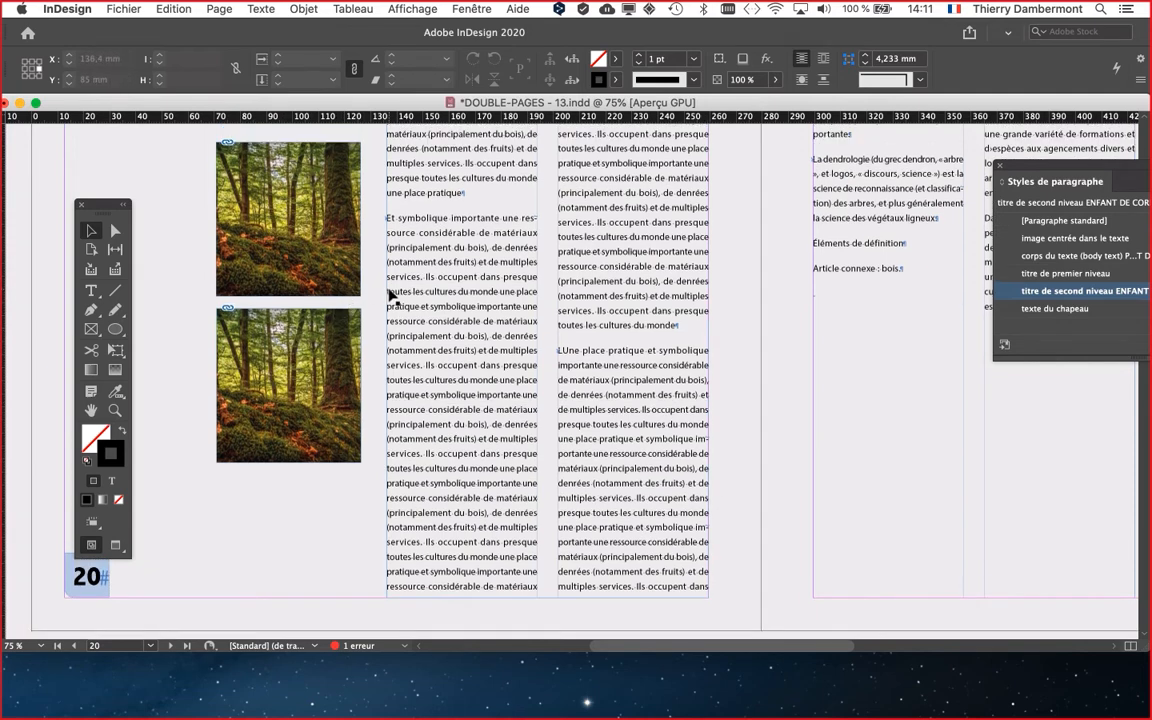
scroll(610, 314, down, 1)
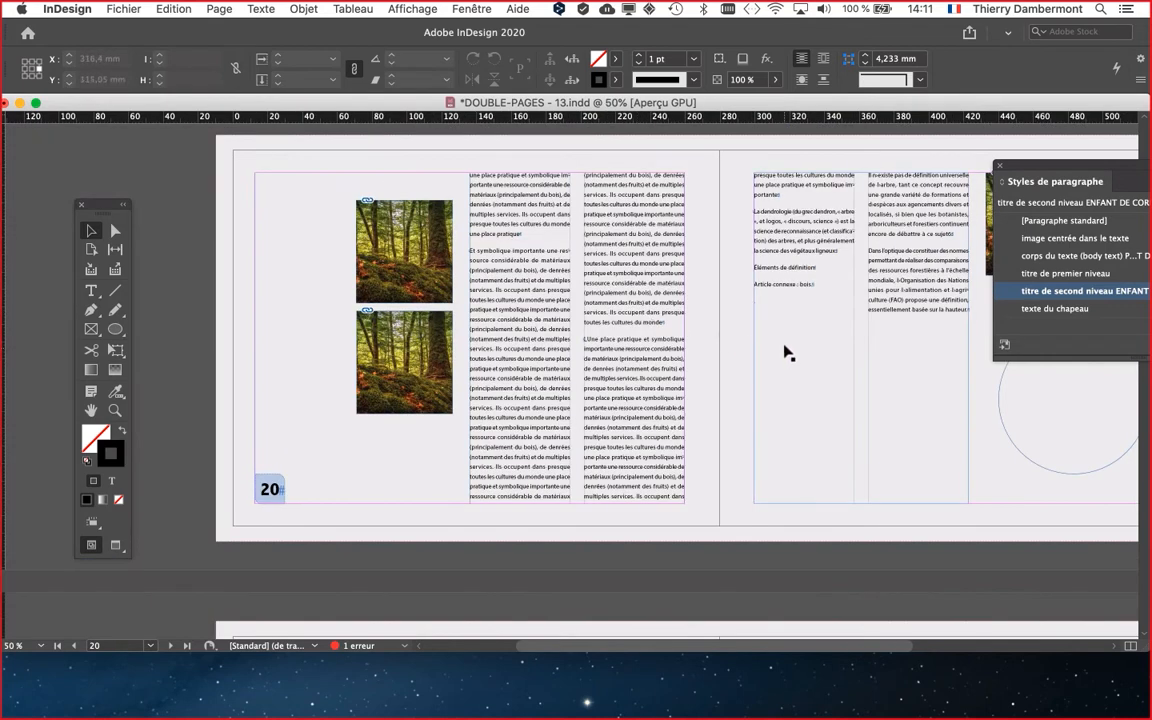
drag(1029, 165, 960, 410)
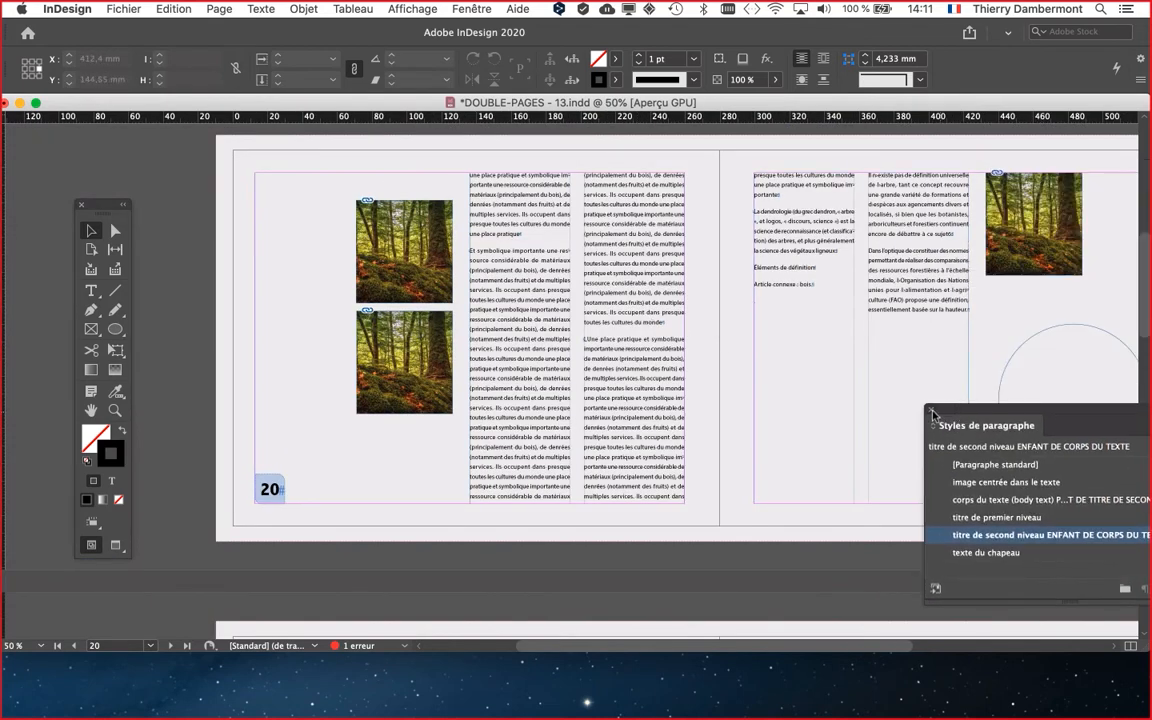
click(932, 411)
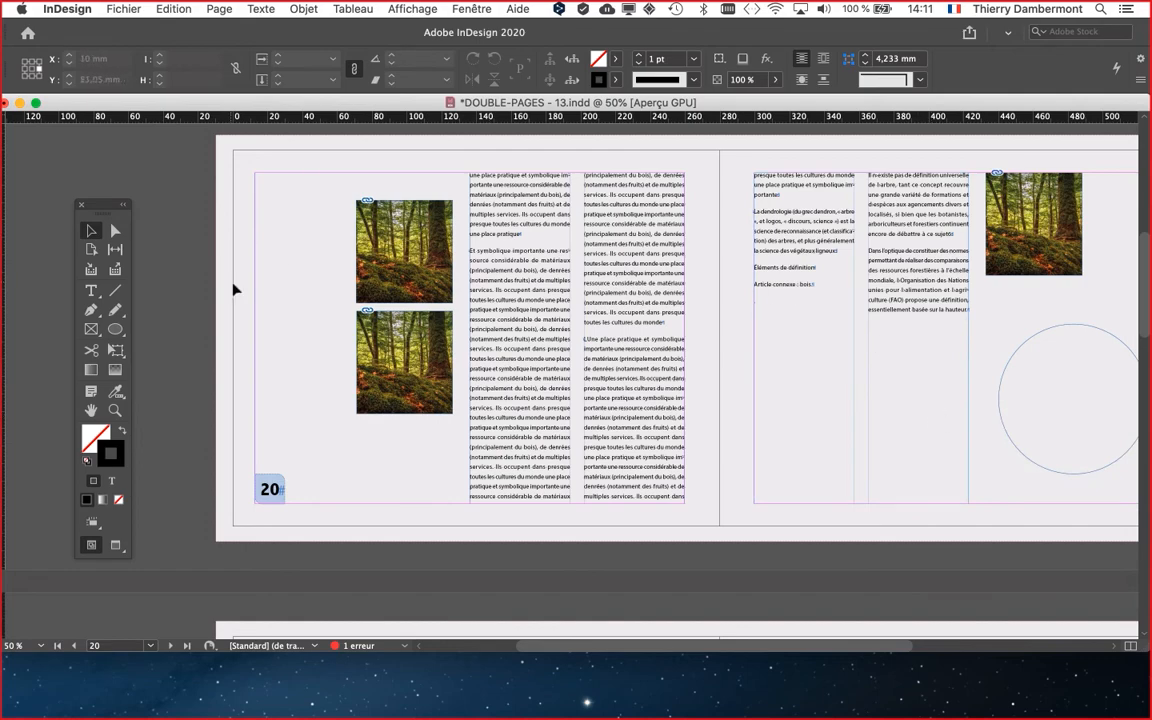
Delete the image inside the upper anchored photo frame on page 20, keeping the empty frame
scroll(397, 312, up, 4)
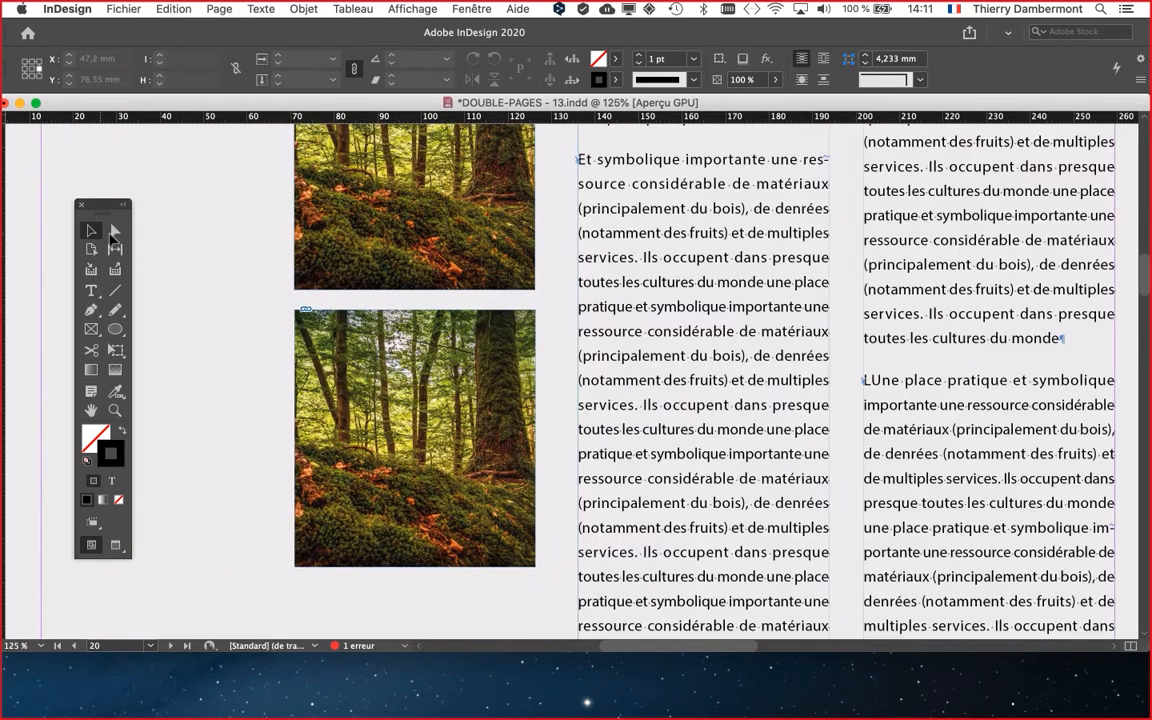
click(407, 200)
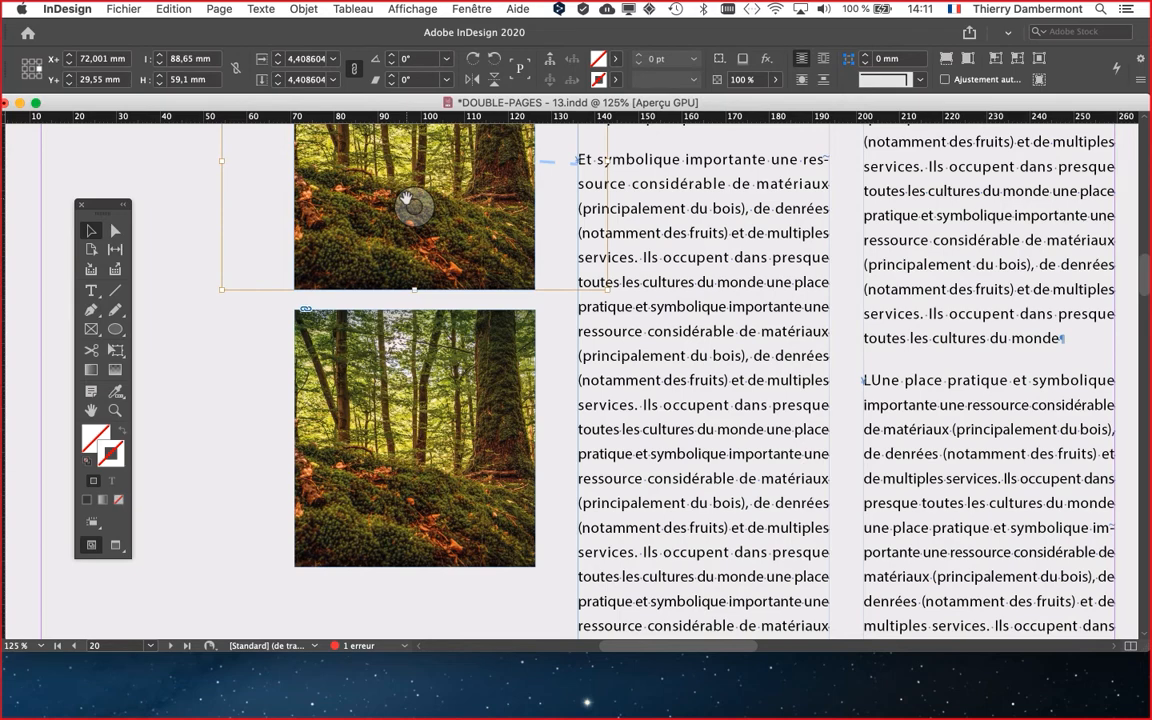
key(Delete)
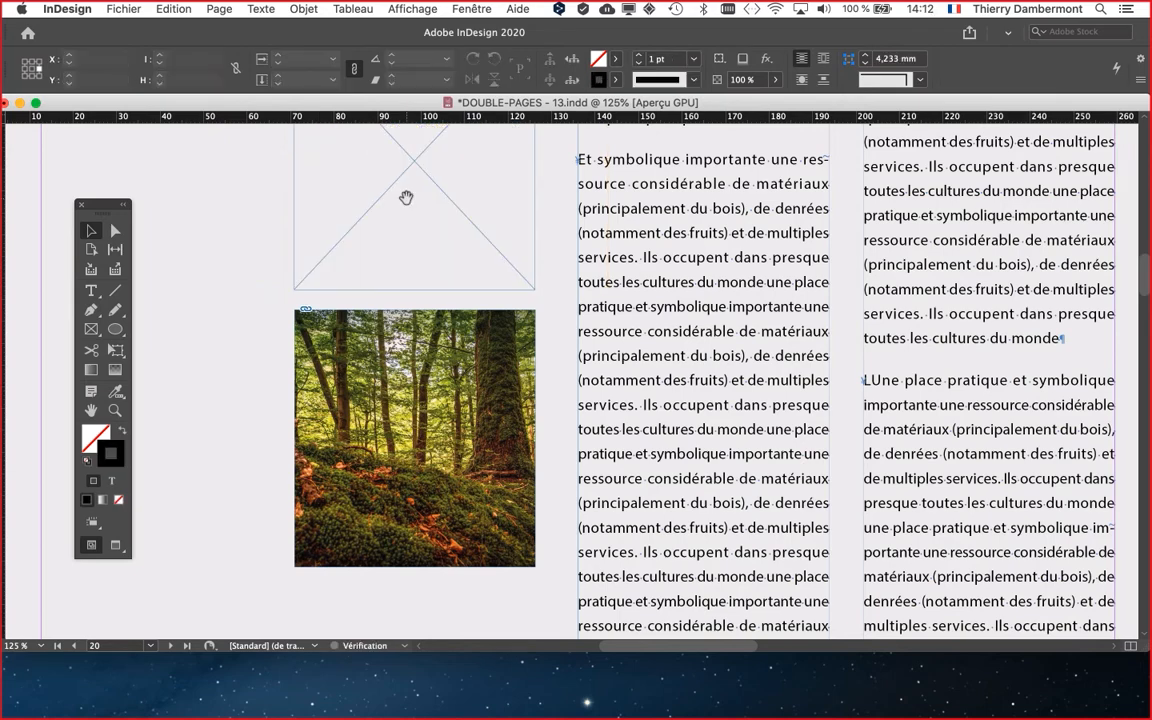
scroll(411, 216, up, 2)
scroll(411, 219, up, 3)
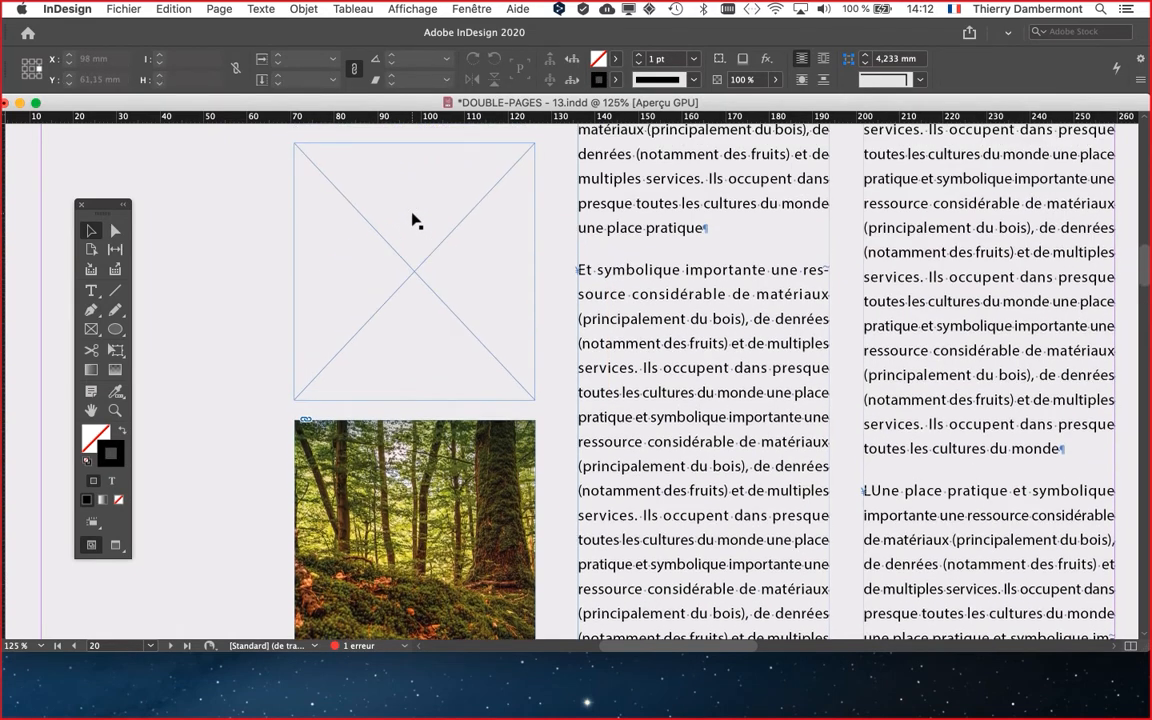
Delete the forest image inside the lower anchored frame on page 20, keeping the empty frame
scroll(462, 535, down, 1)
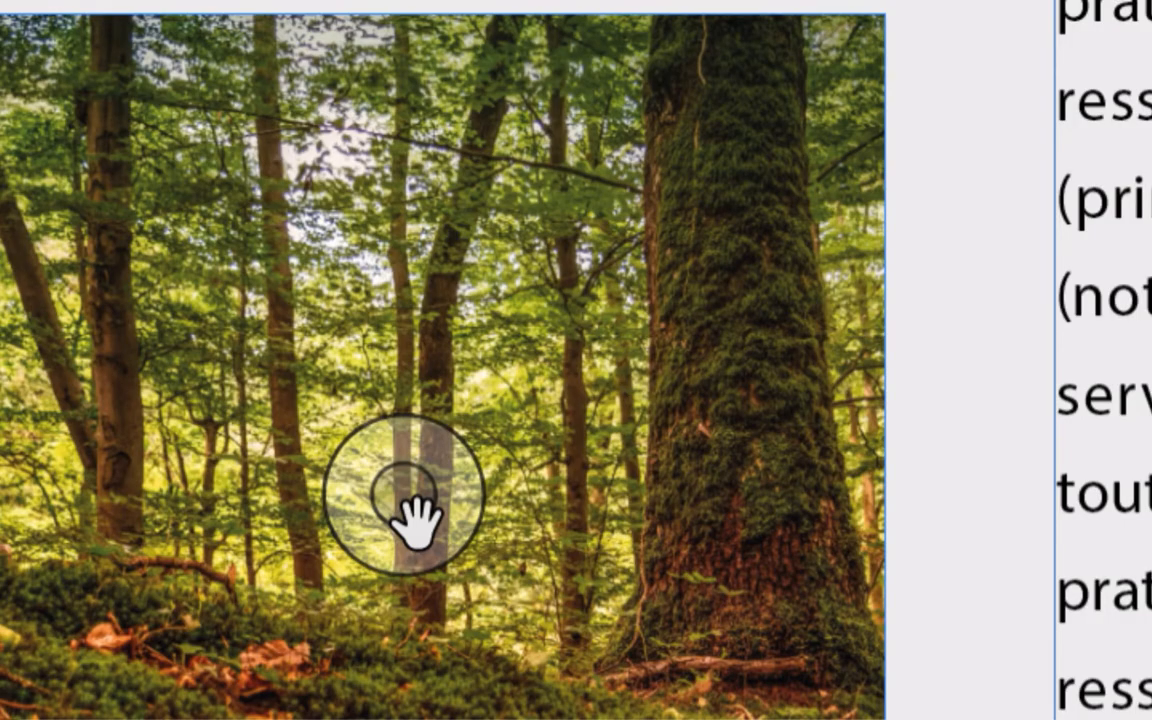
click(414, 512)
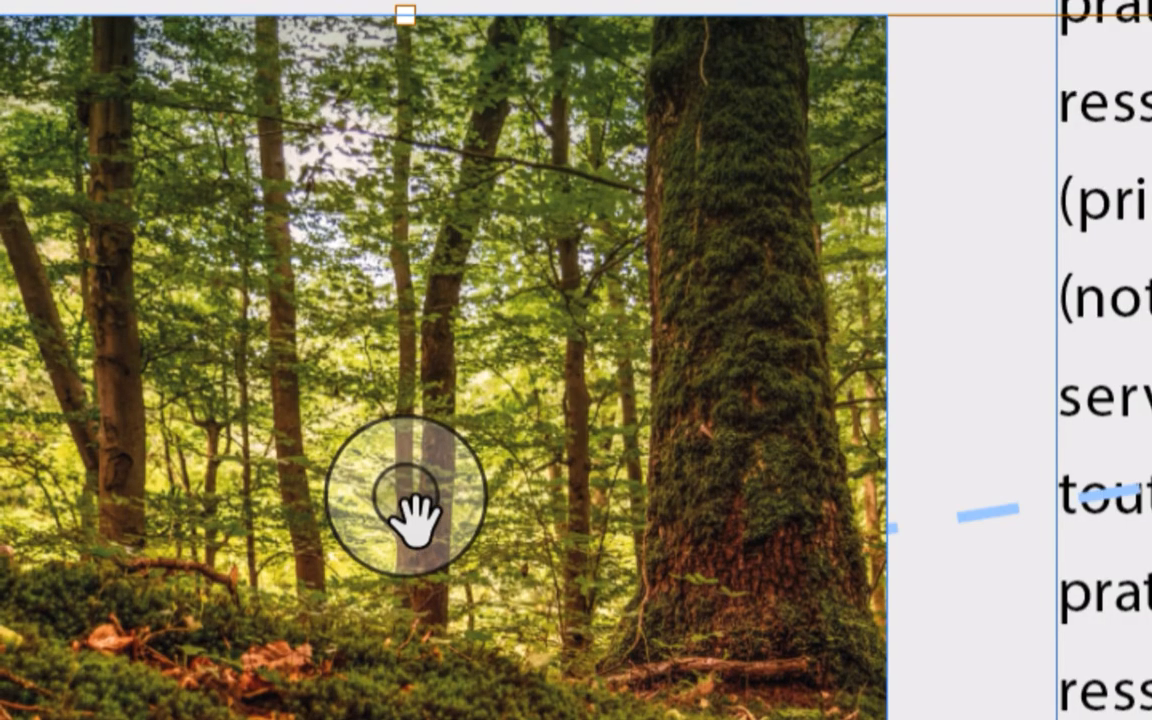
key(Delete)
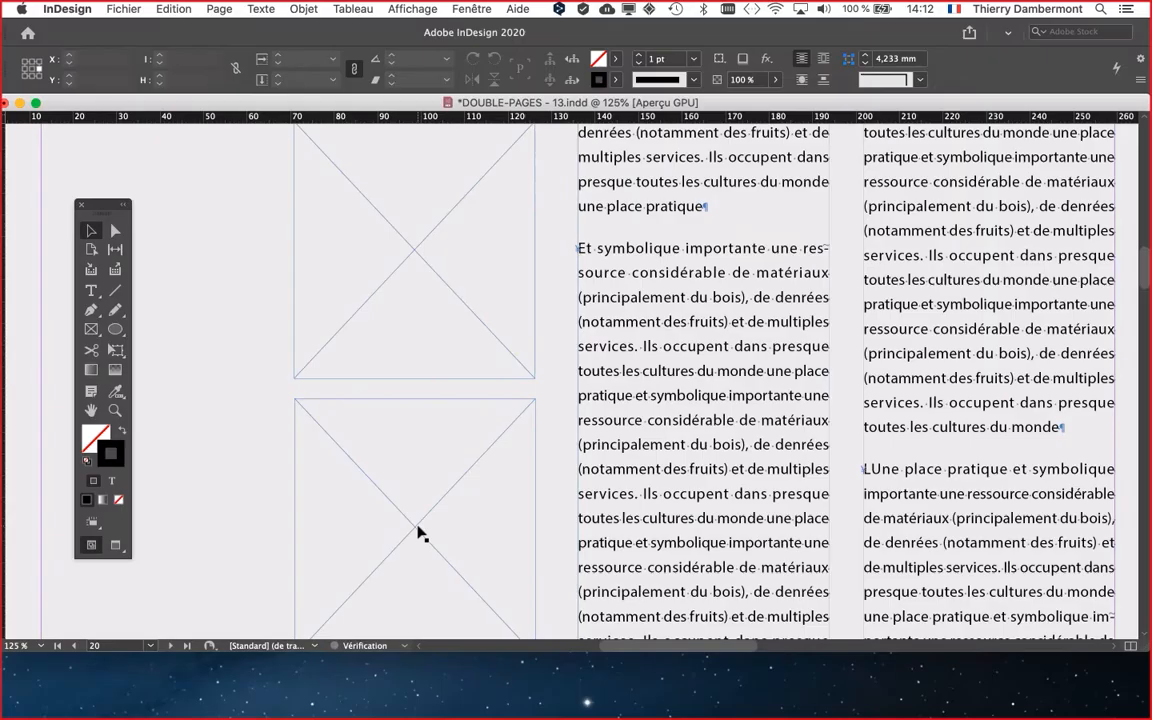
Place the forest-scenic-river image in the lower empty frame on page 20 and fit it to fill the frame proportionally
click(418, 533)
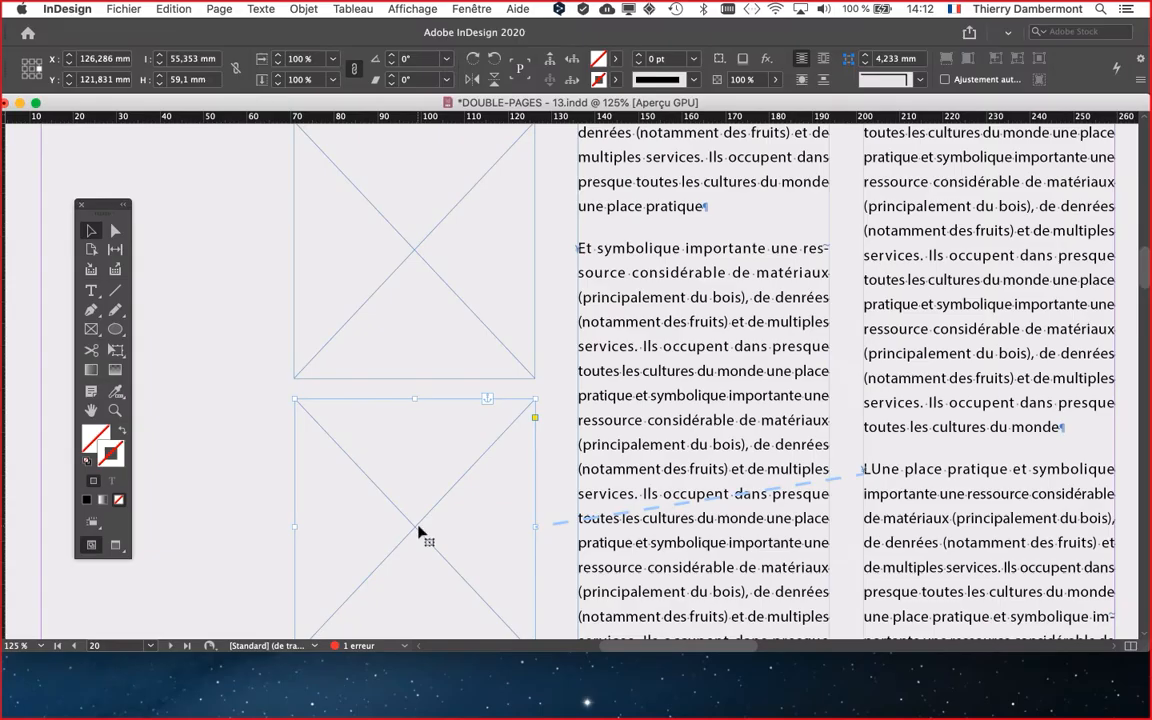
key(super+minus)
key(super+minus)
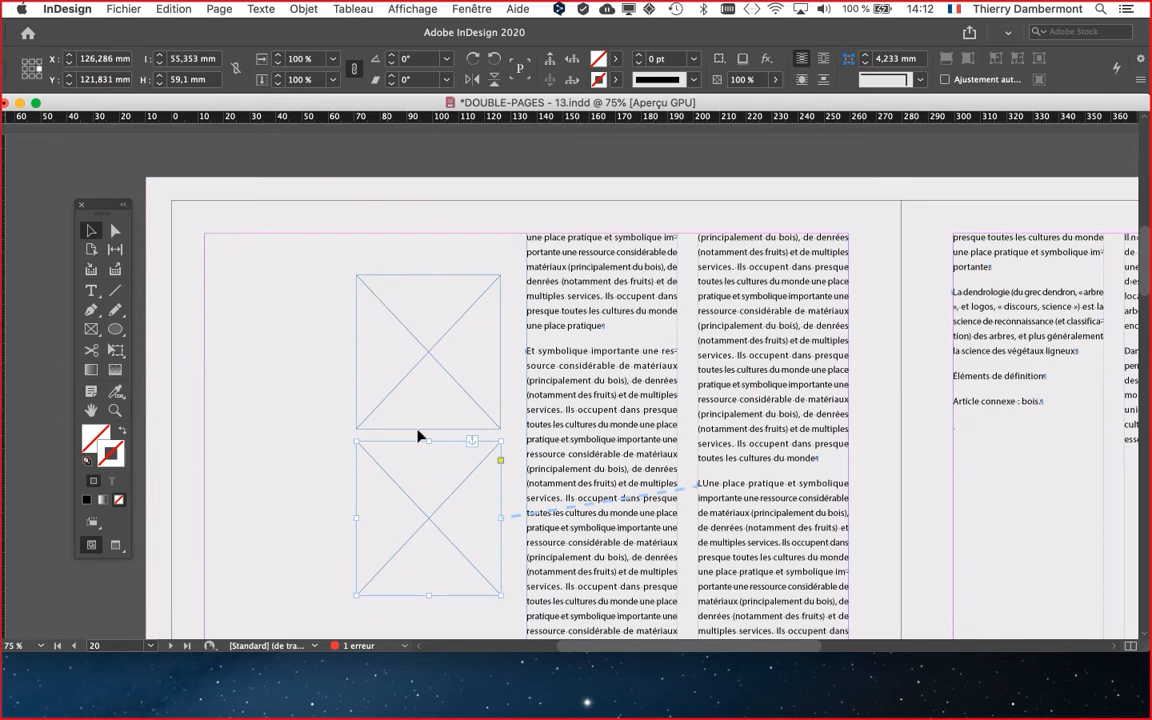
click(133, 8)
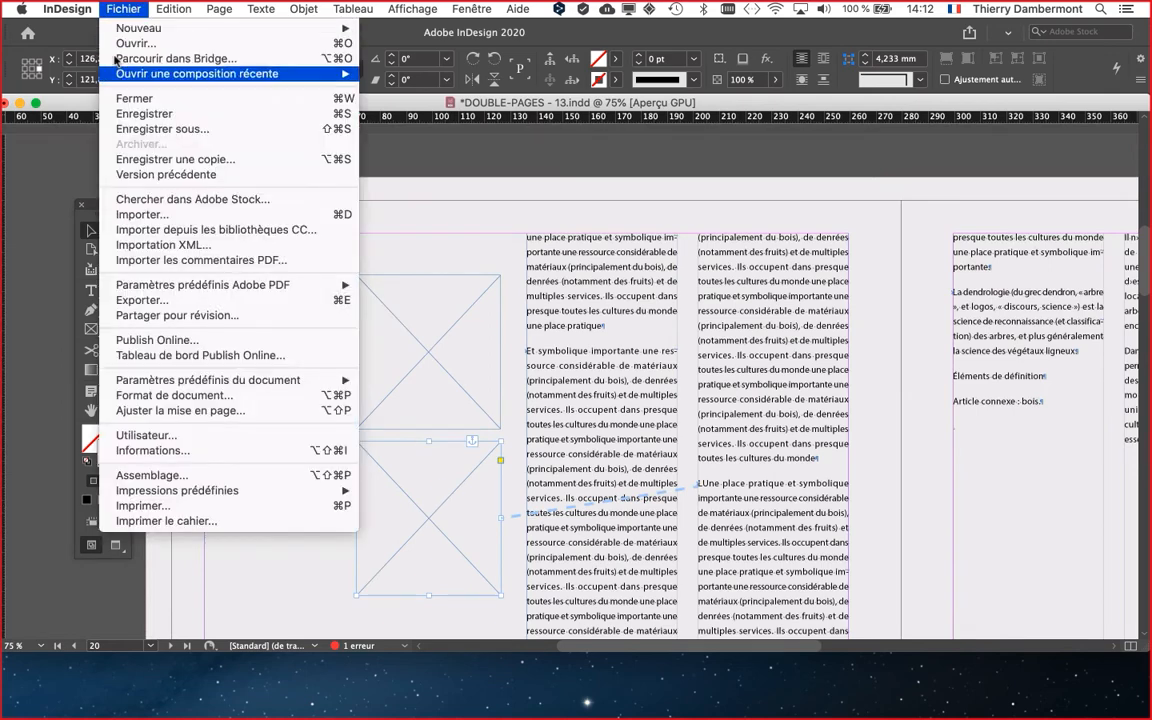
click(153, 219)
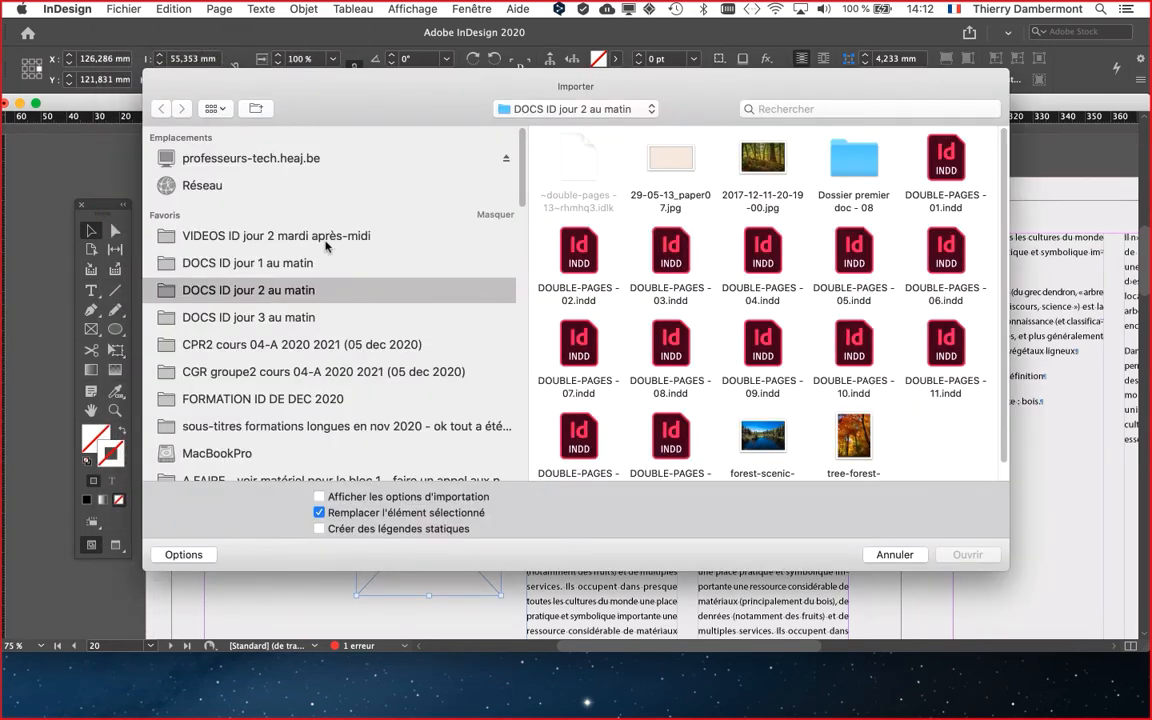
click(765, 428)
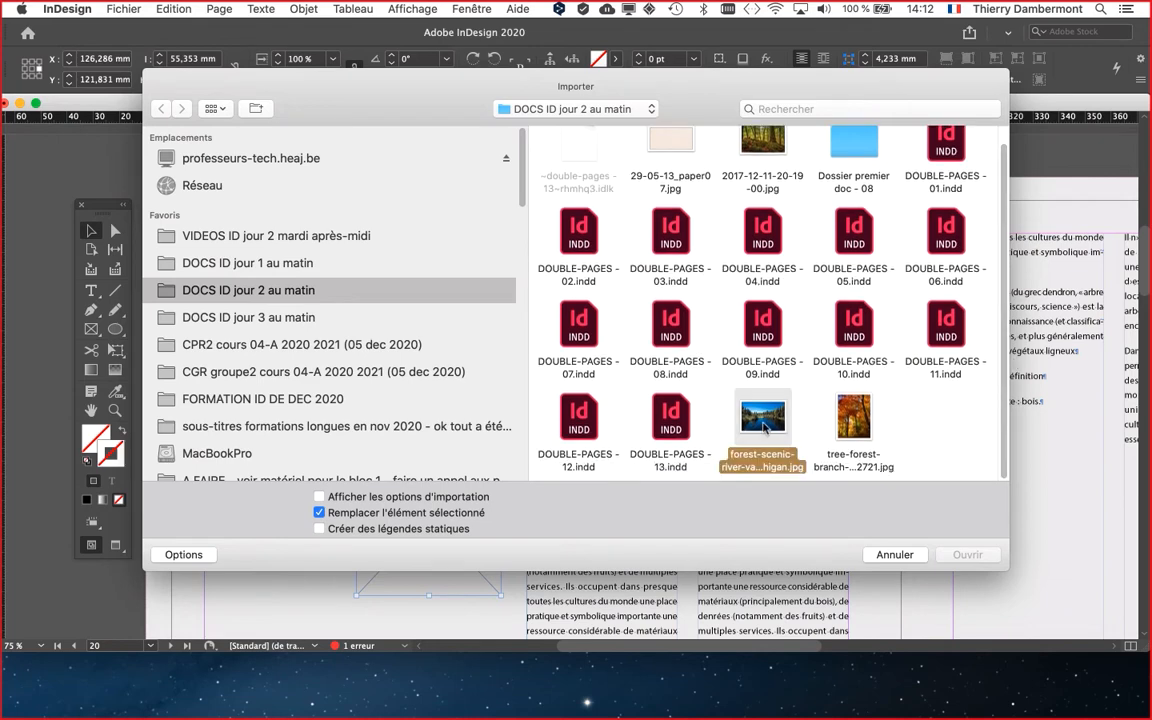
click(967, 554)
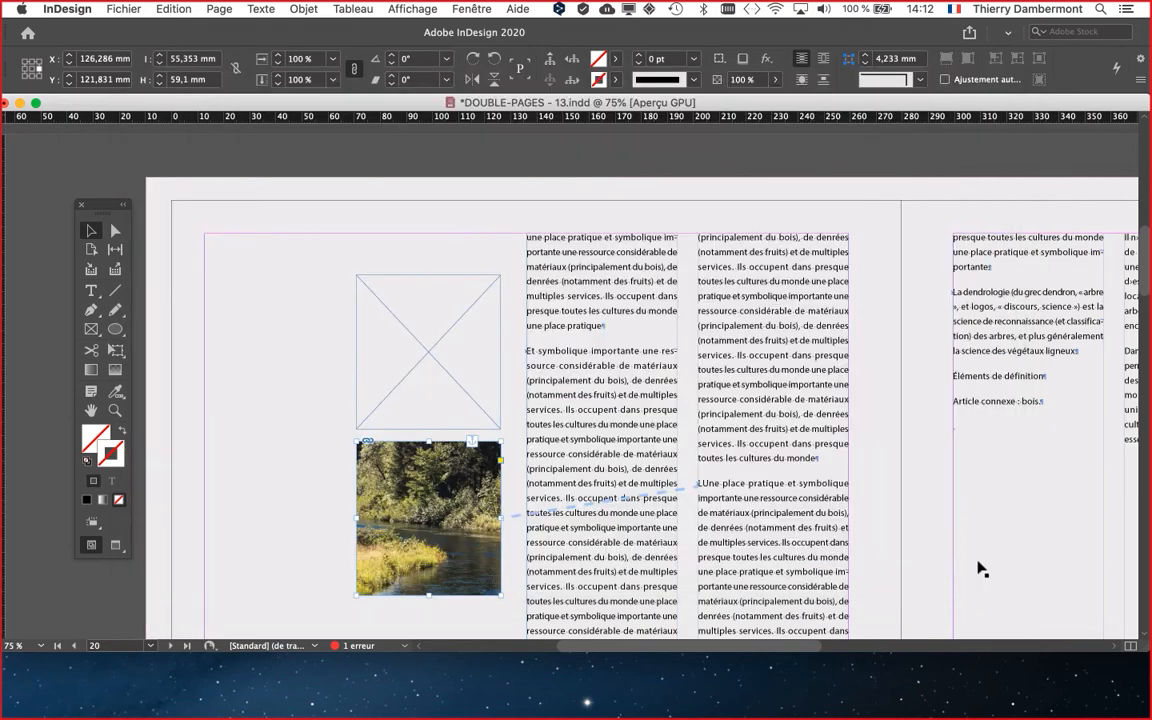
click(306, 9)
mouse_move(364, 264)
click(505, 264)
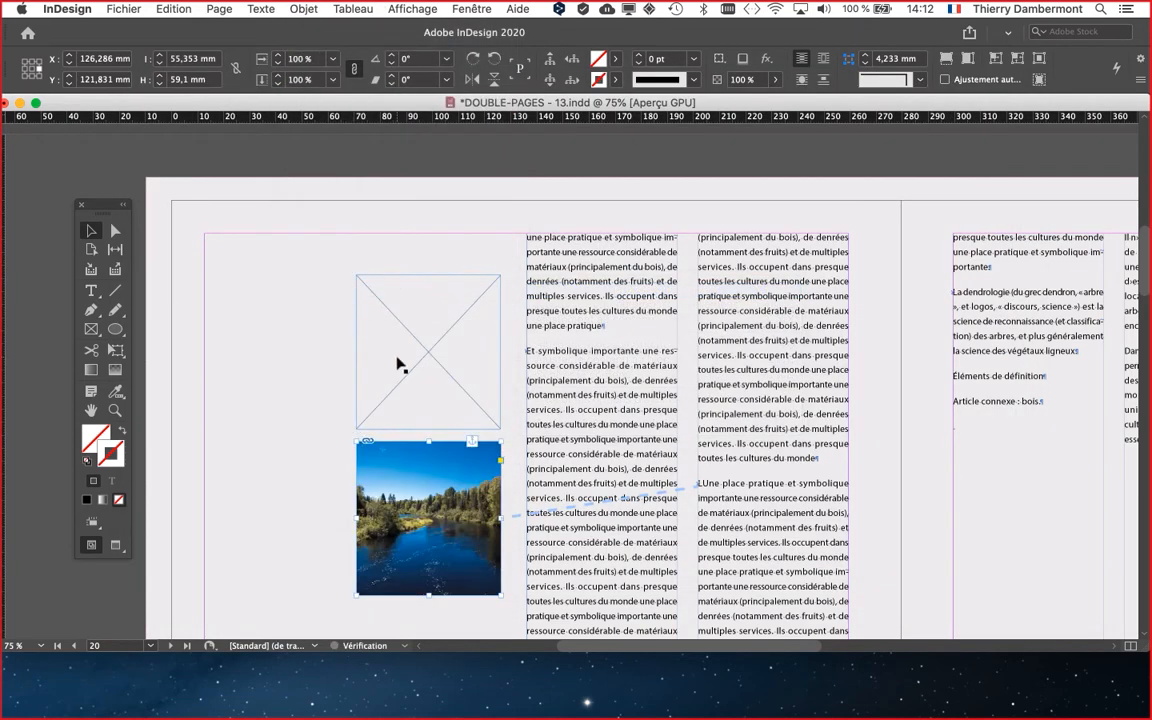
Place the tree-forest-branch autumn image in the upper empty frame on page 20 and fit it to fill the frame proportionally
click(440, 324)
click(123, 9)
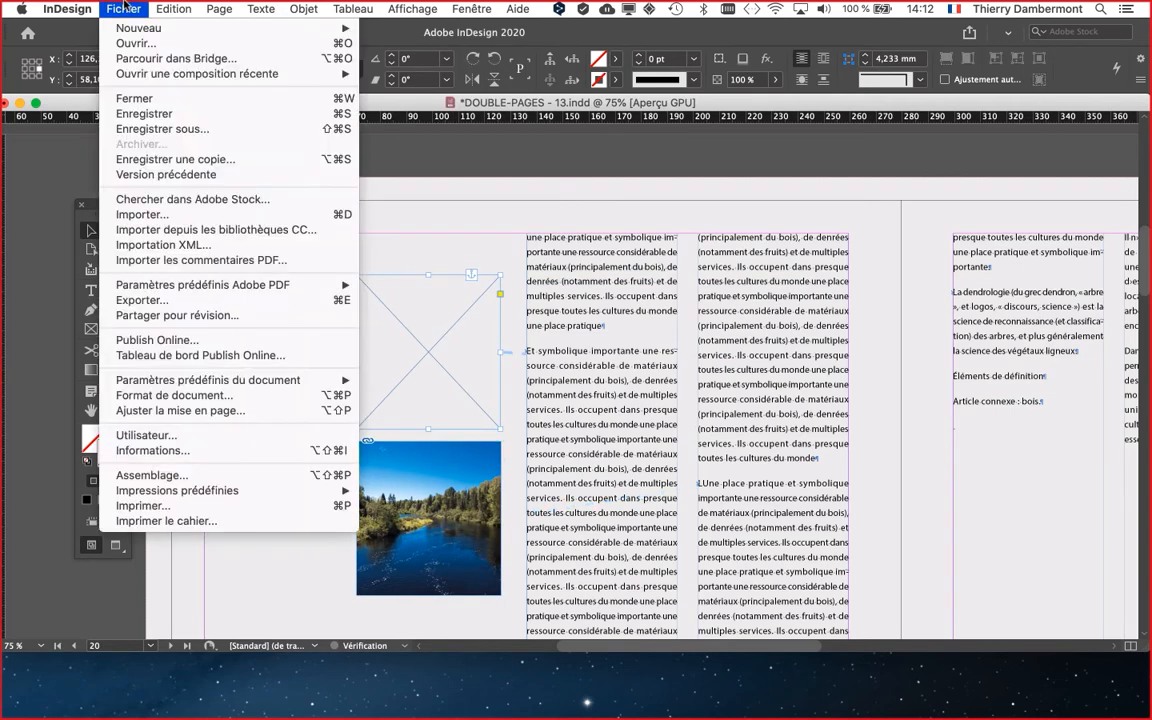
click(154, 213)
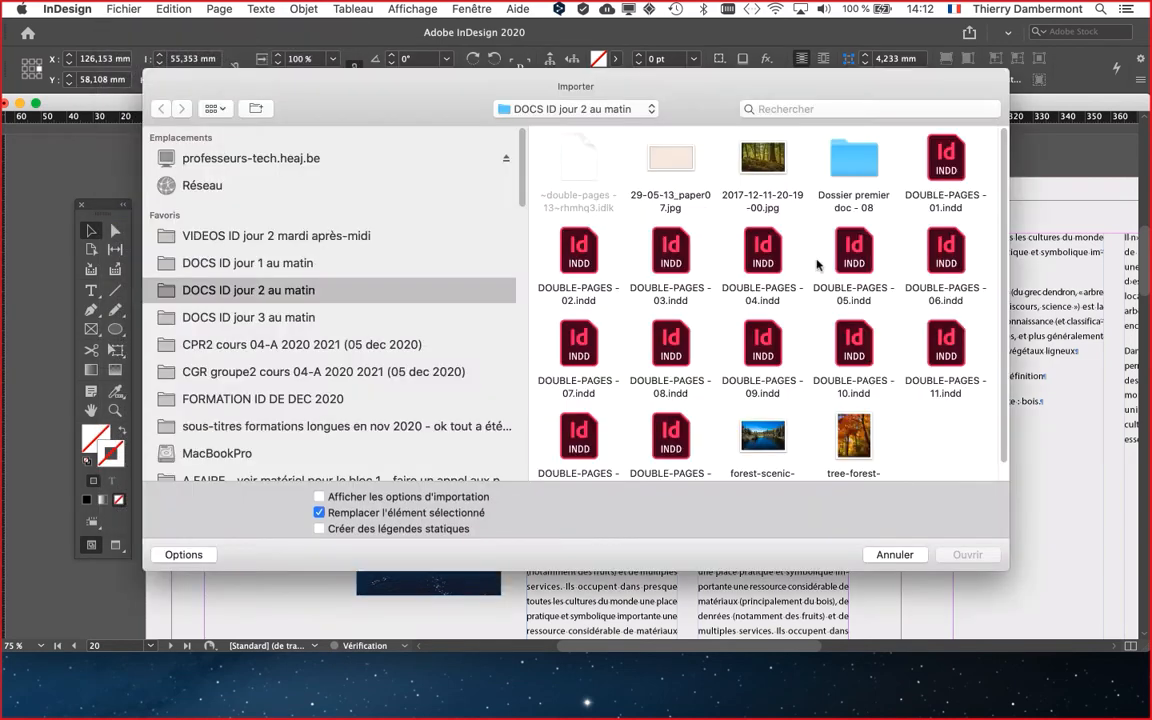
click(843, 447)
click(967, 554)
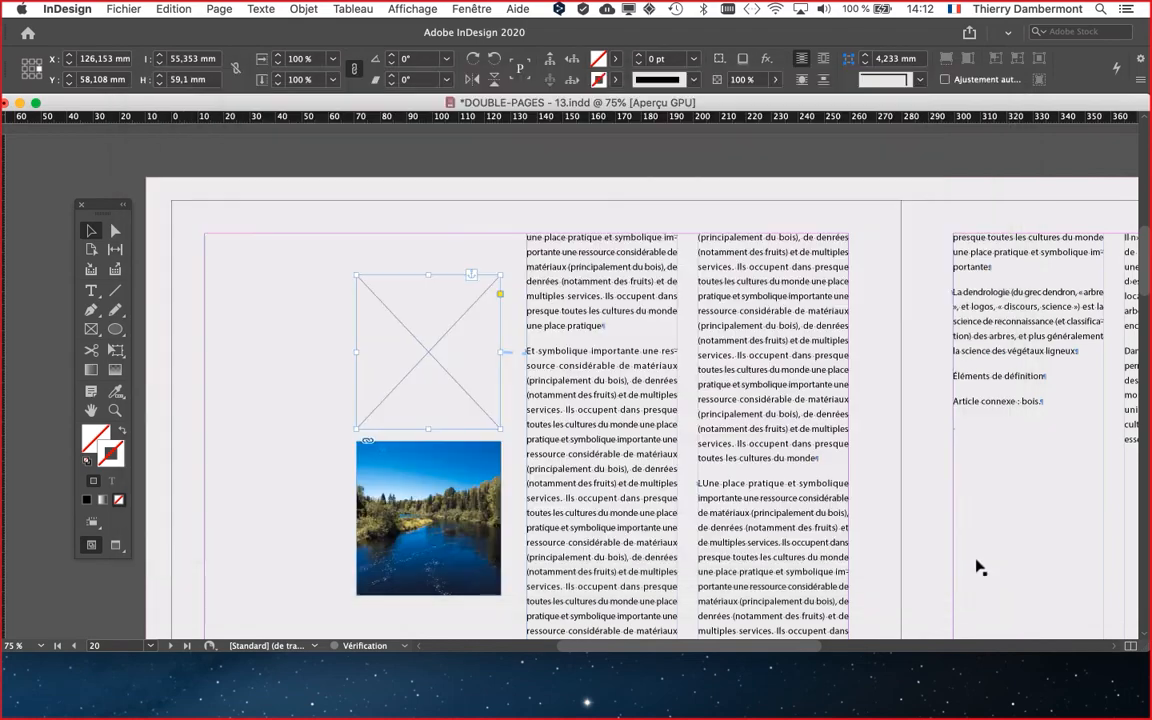
click(298, 8)
mouse_move(330, 262)
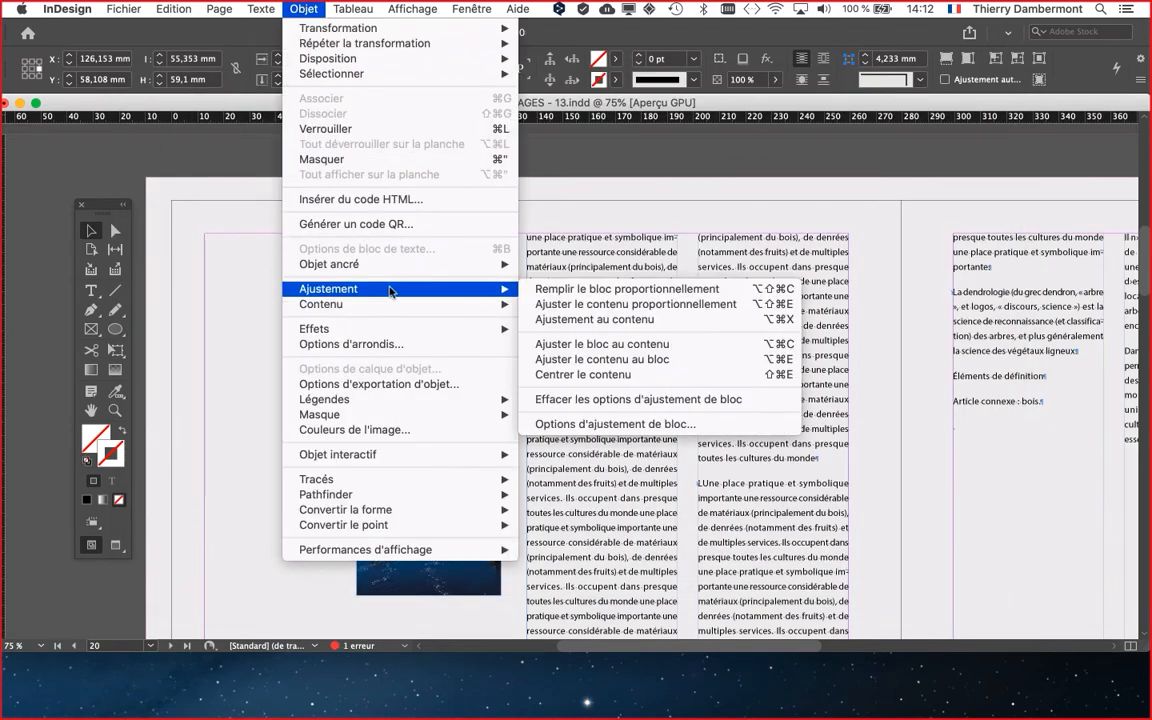
click(540, 262)
click(316, 365)
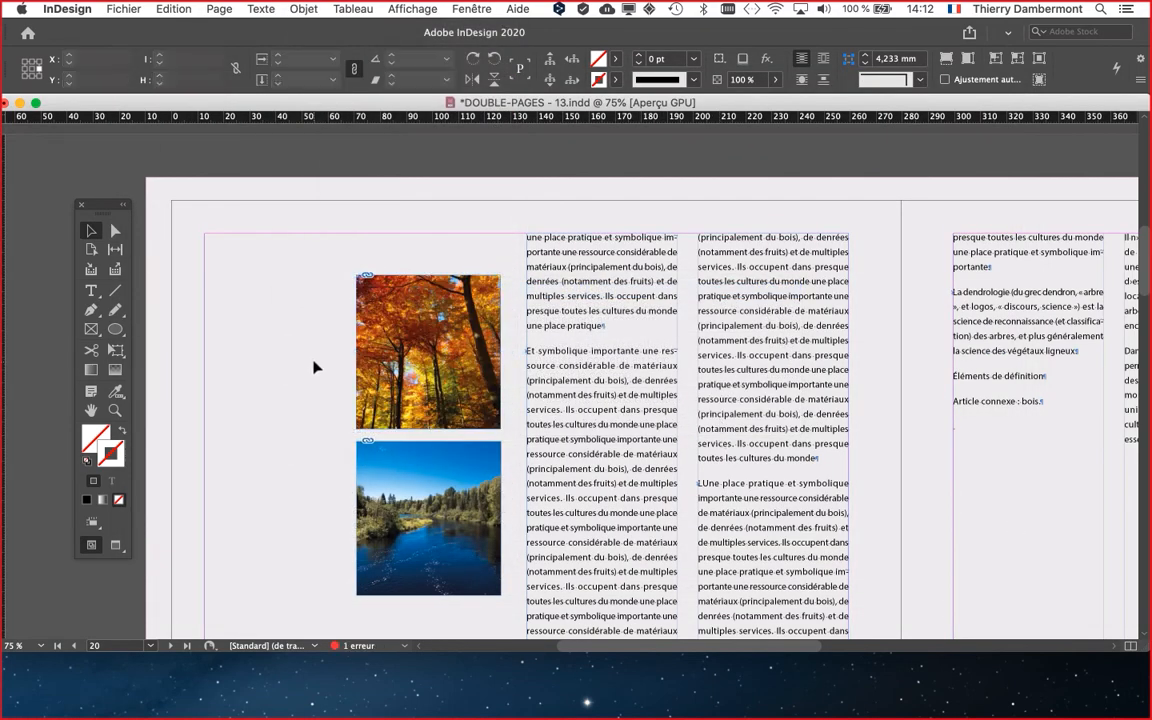
Show the whole page 20–21 spread in preview mode, with the tools palette moved clear of the pages
scroll(656, 452, down, 1)
scroll(680, 450, down, 3)
scroll(680, 450, right, 4)
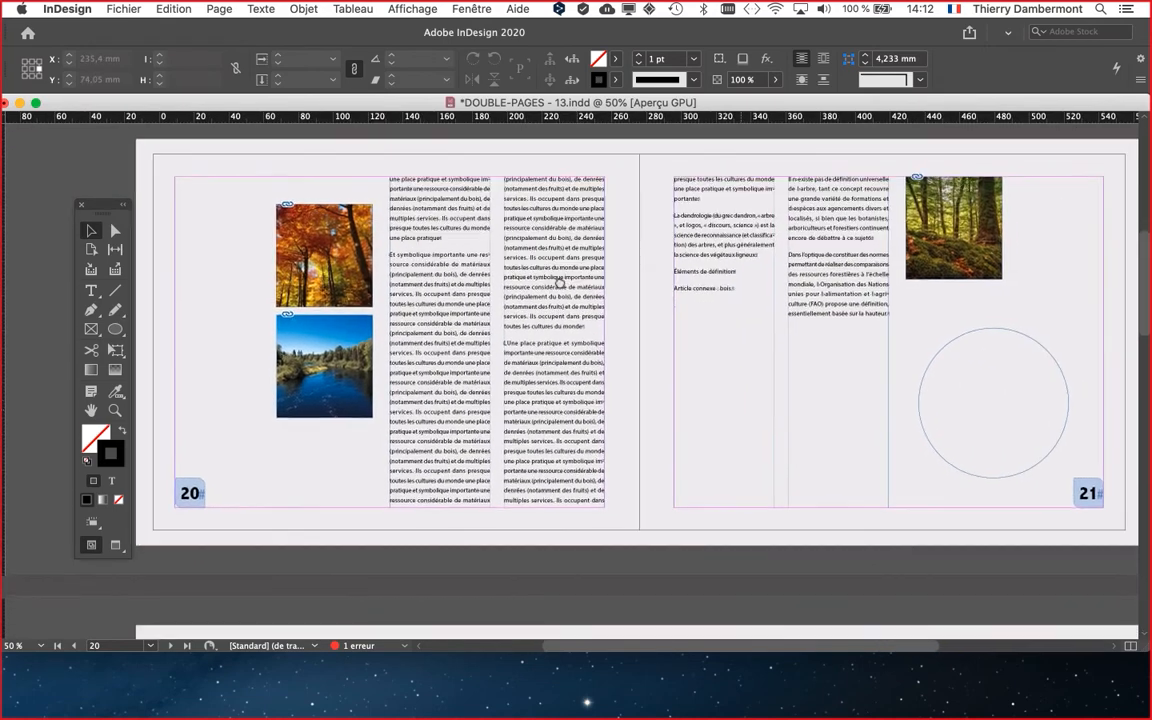
drag(100, 210, 83, 183)
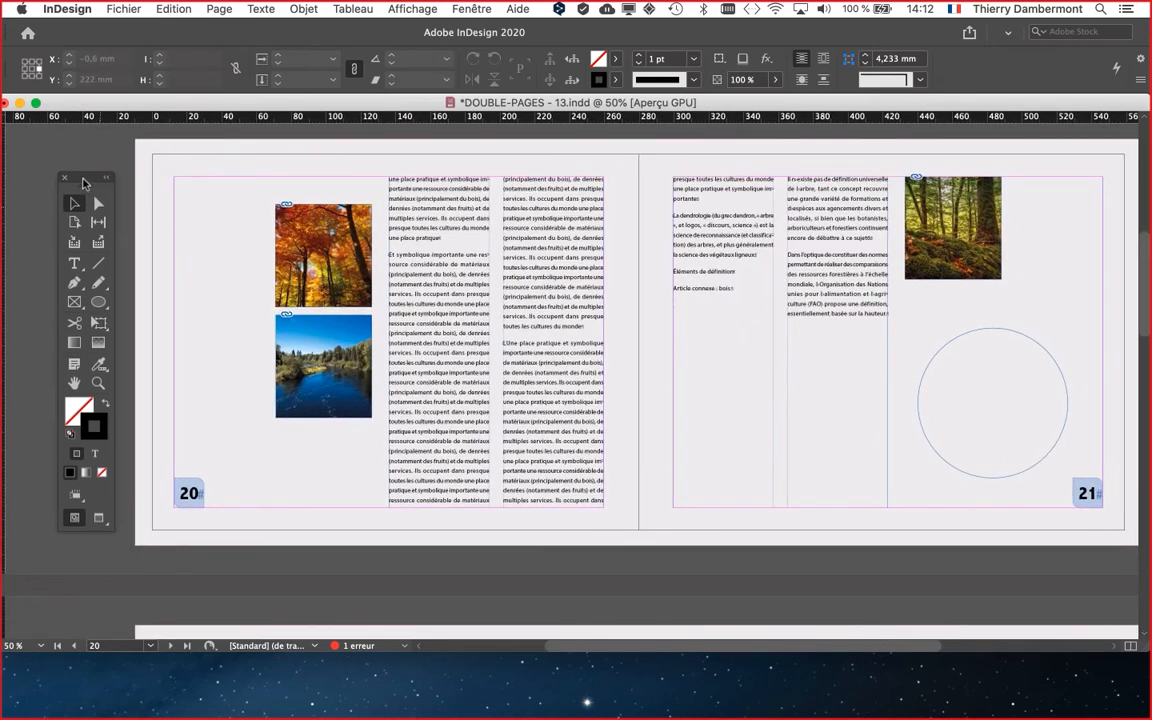
click(98, 522)
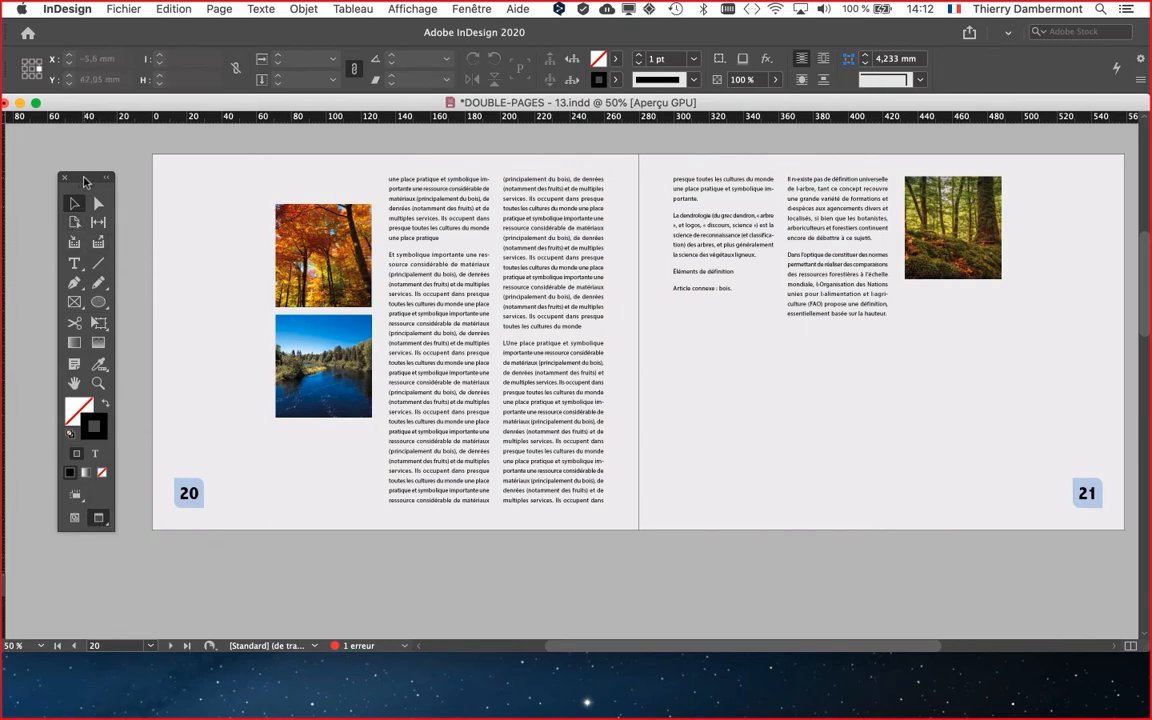
drag(85, 181, 65, 174)
scroll(378, 255, right, 3)
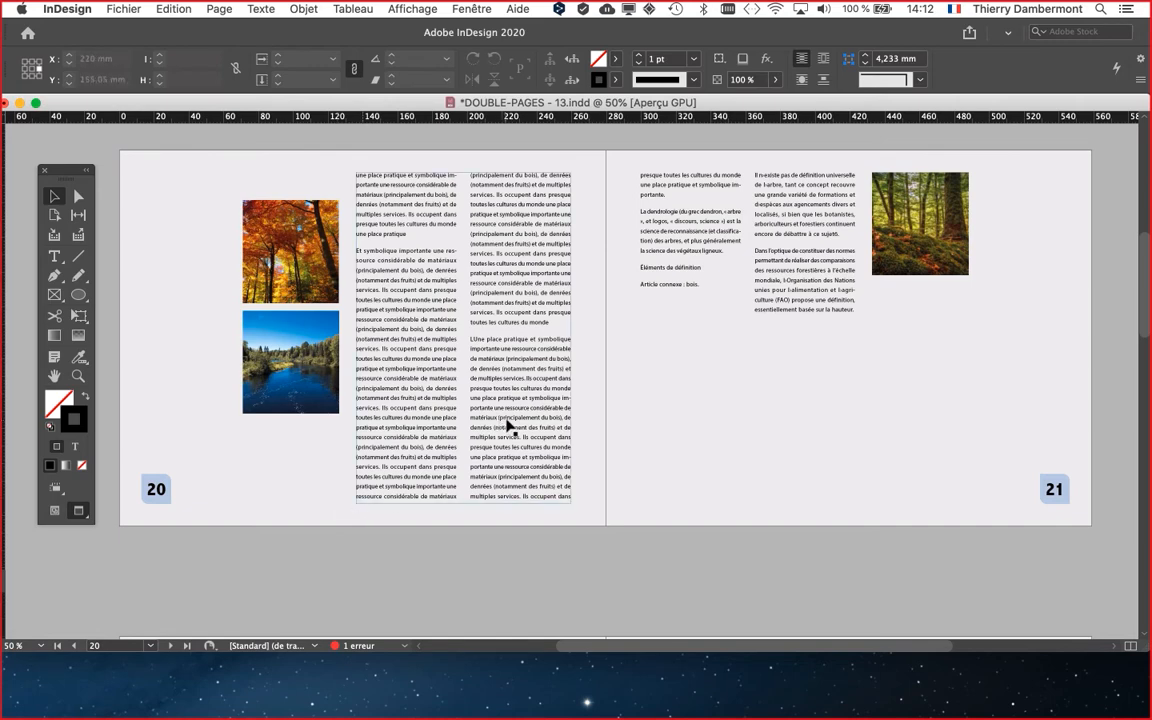
Copy the end of the first paragraph on page 20, from "nte une ressource", and paste it three times before "Et symbolique importante"
click(54, 256)
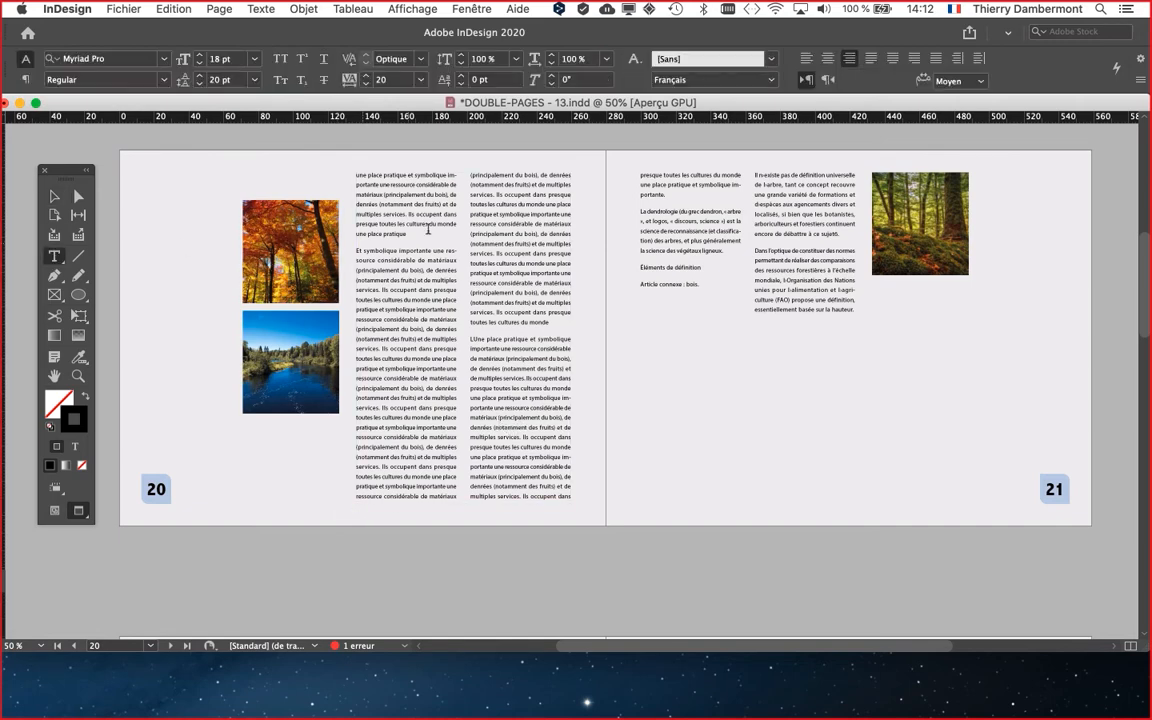
drag(370, 186, 407, 231)
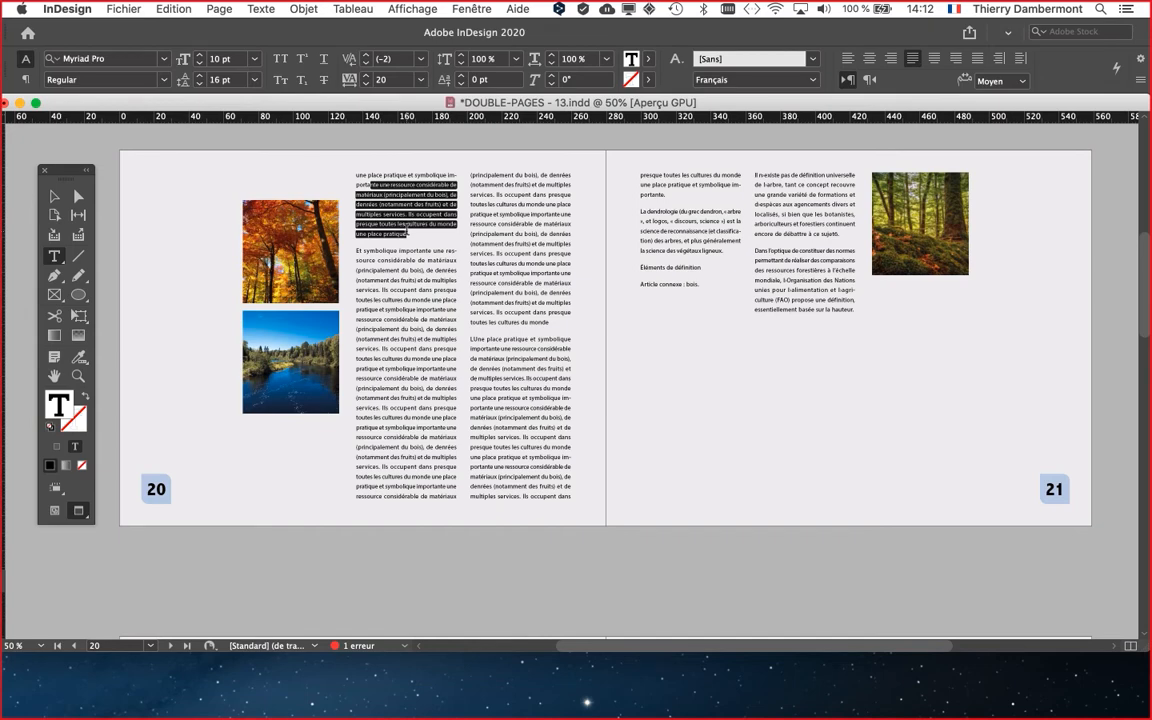
key(super+c)
key(super+v)
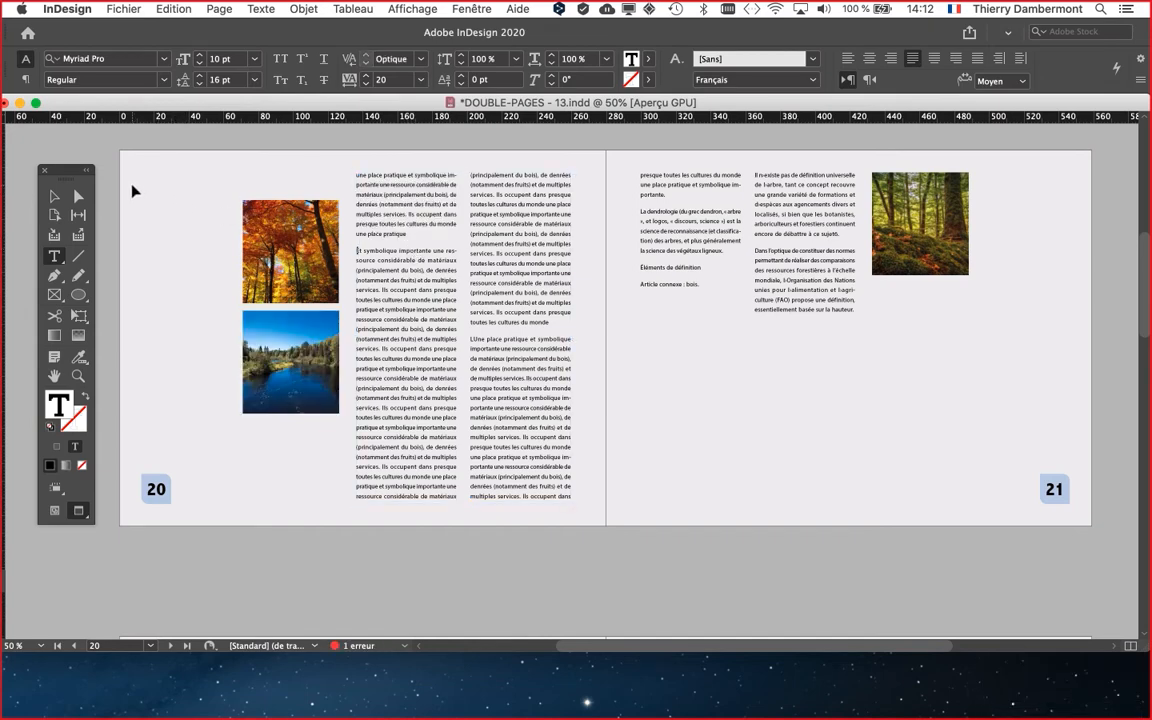
key(super+v)
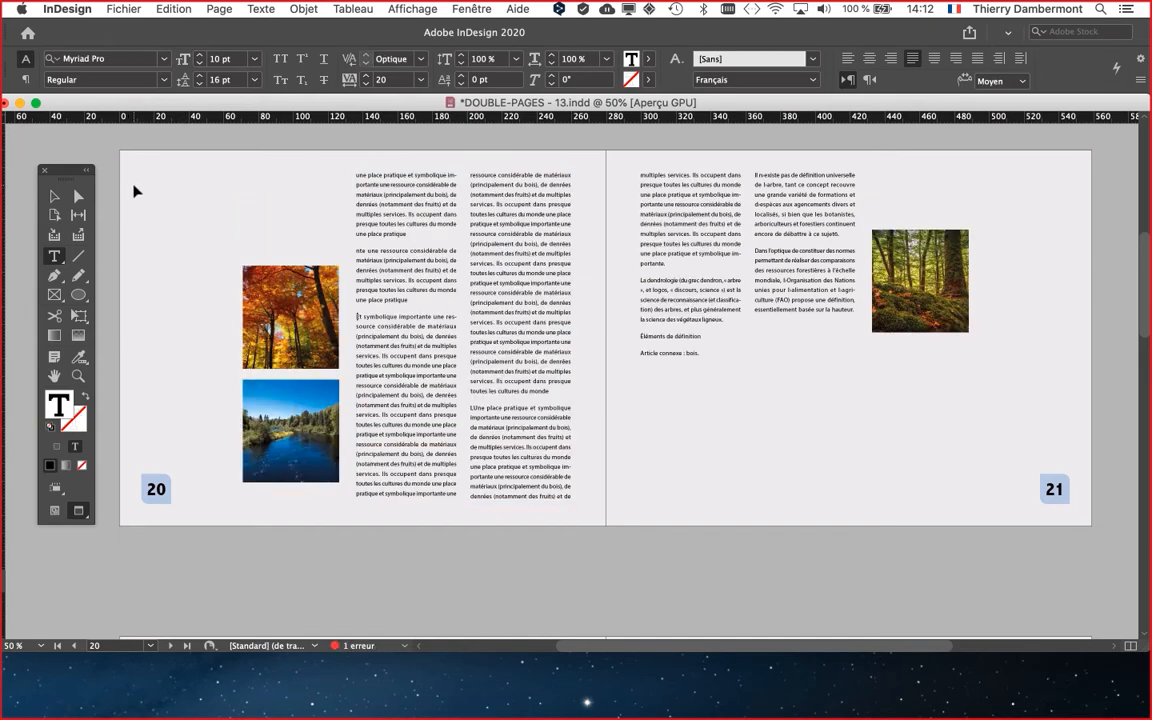
key(super+v)
key(super+v)
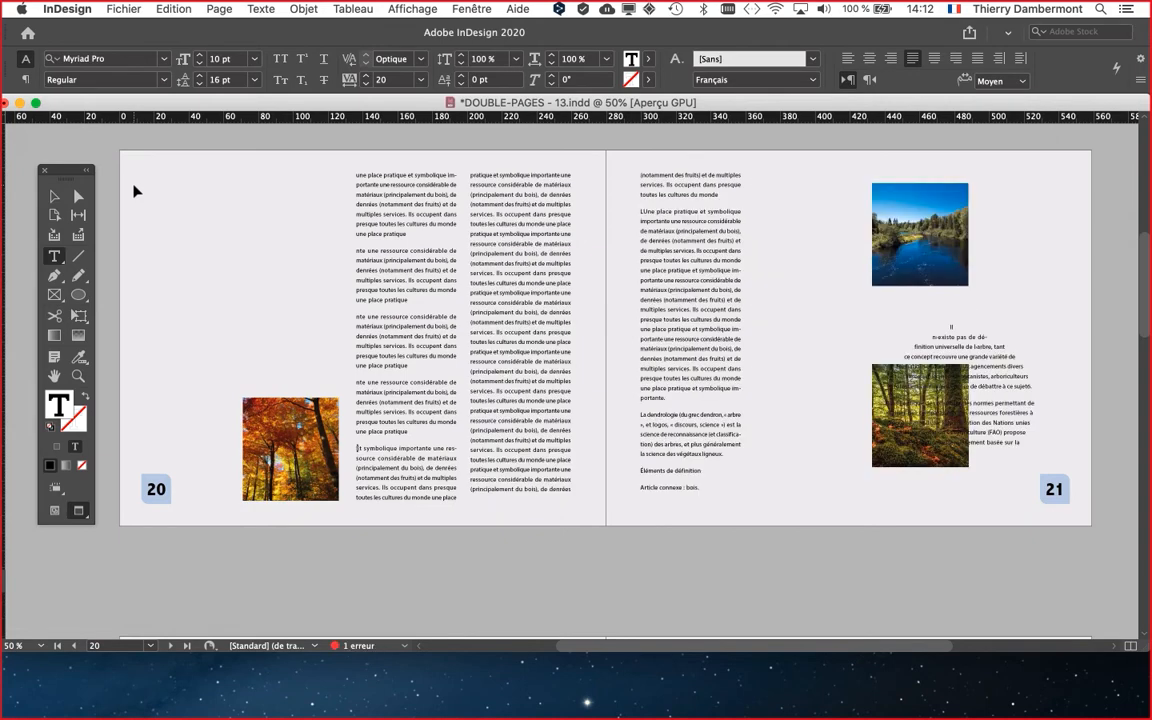
Delete the circular text frame that overlaps the forest photo on page 21
click(55, 195)
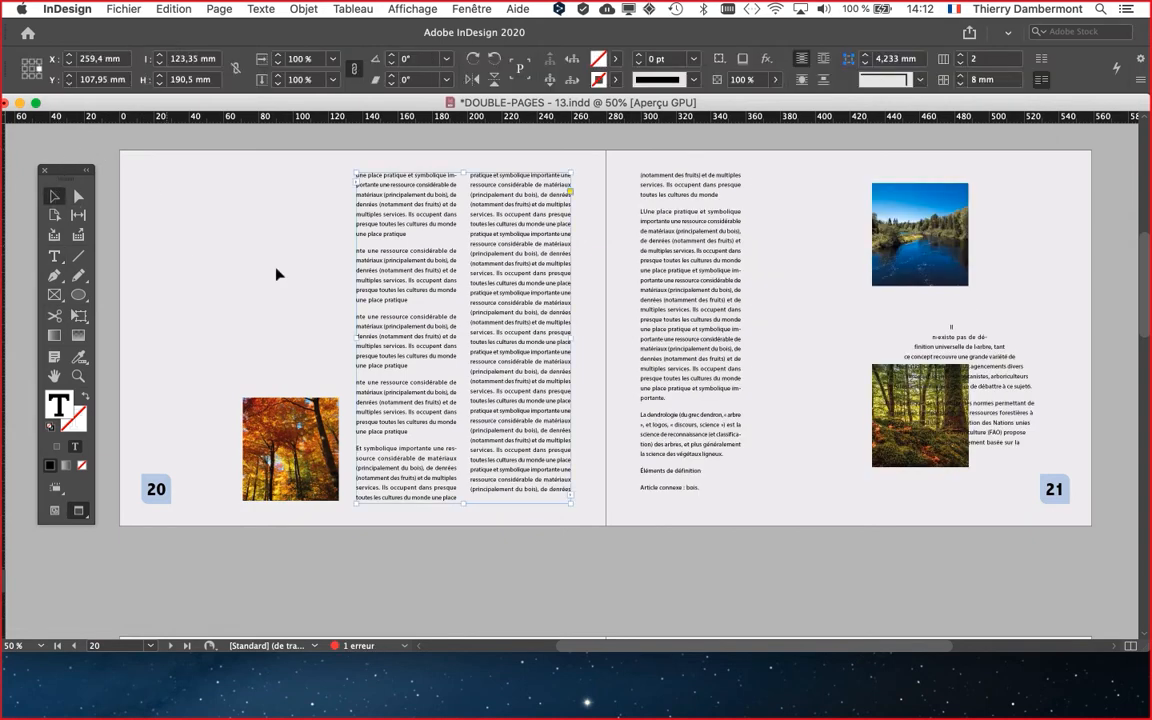
click(983, 348)
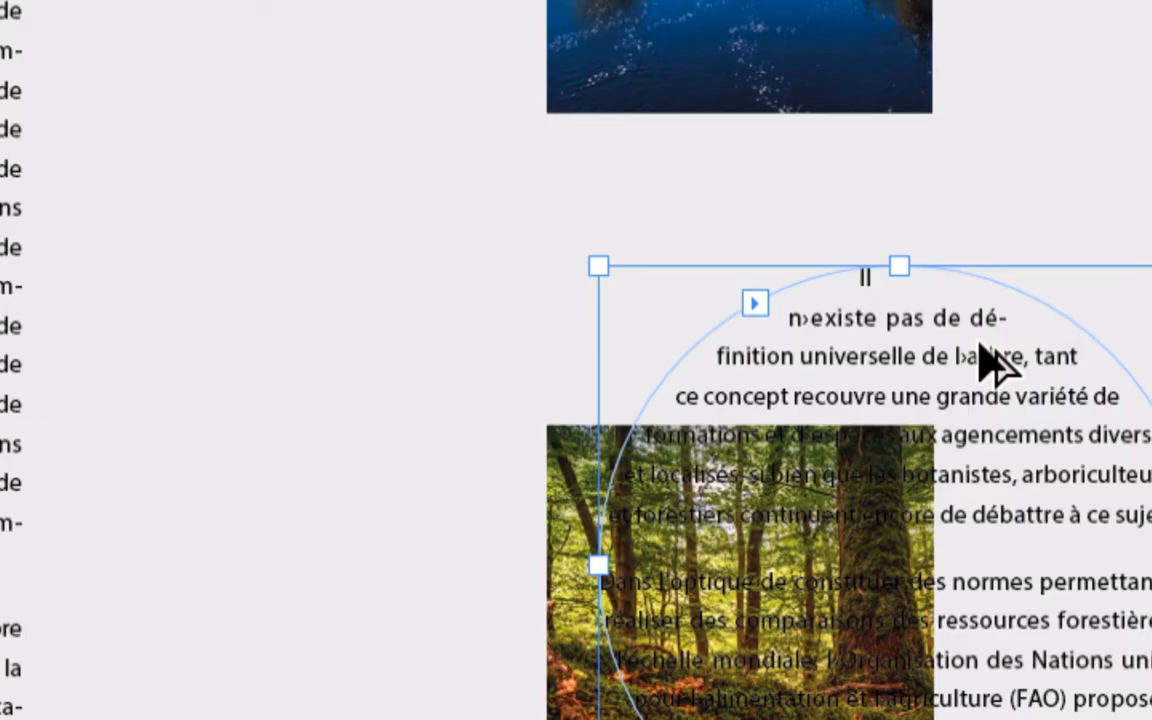
key(BackSpace)
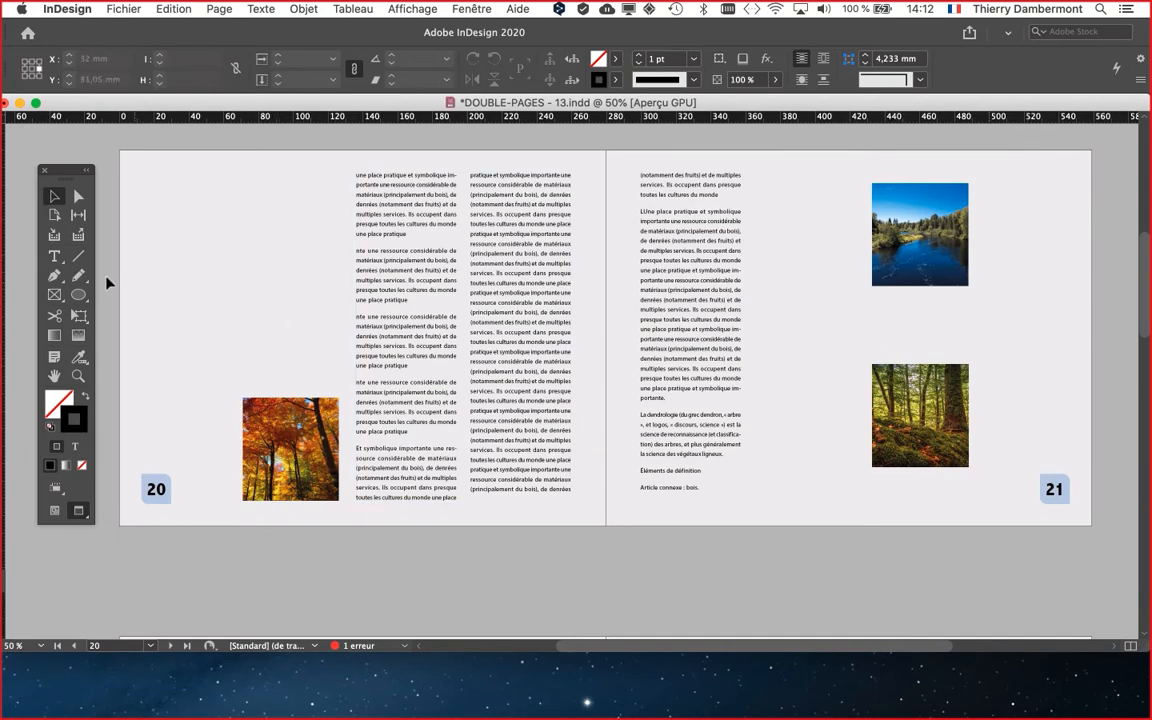
Paste the copied passage once more at the end of the first paragraph on page 20, after "une place pratique"
click(54, 256)
click(416, 232)
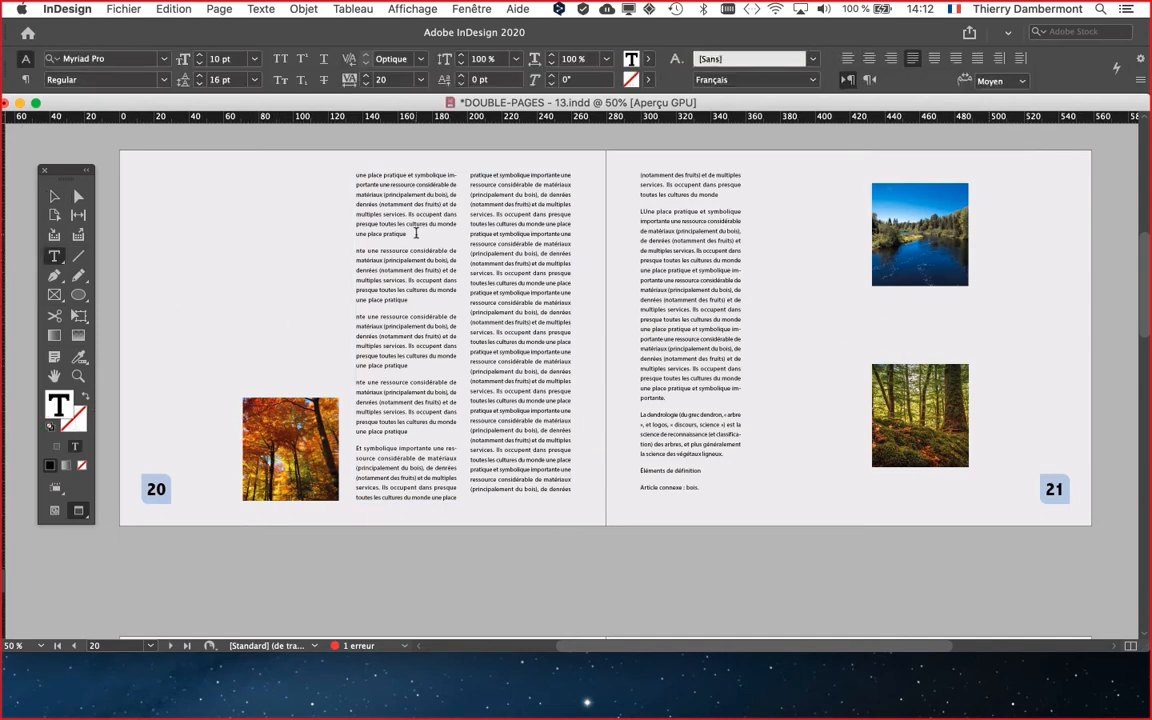
key(super+v)
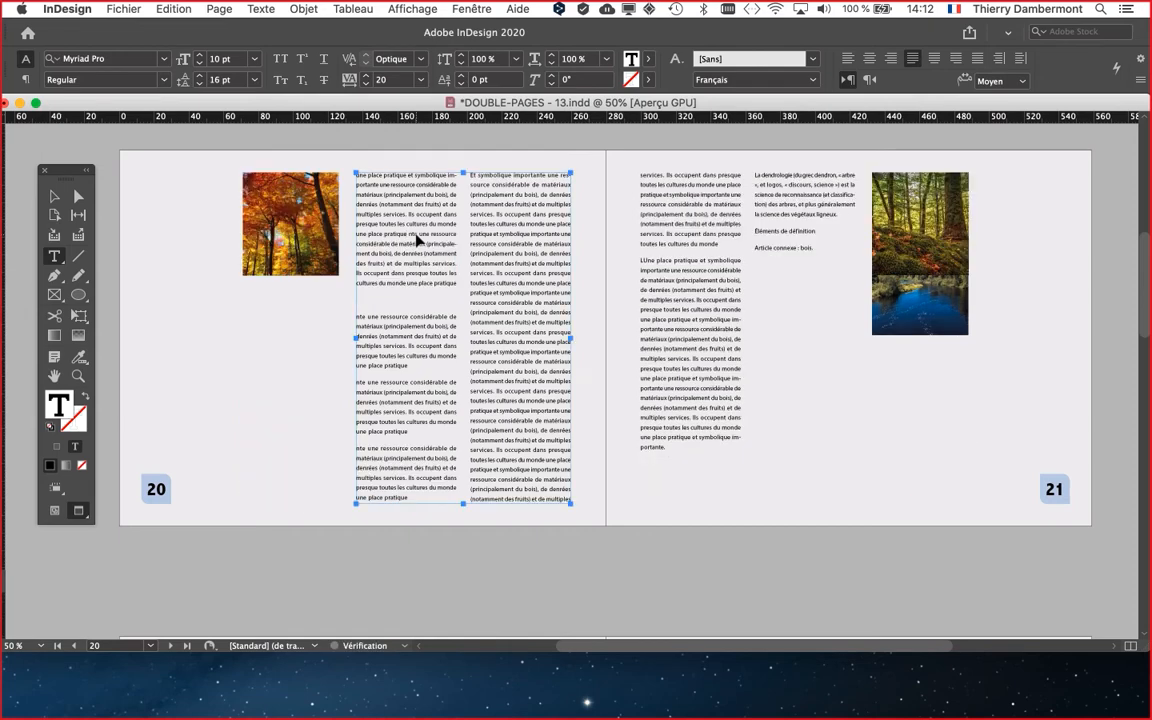
Move the river photo on page 21 down below the forest photo, leaving a small gap and aligning their edges
click(54, 196)
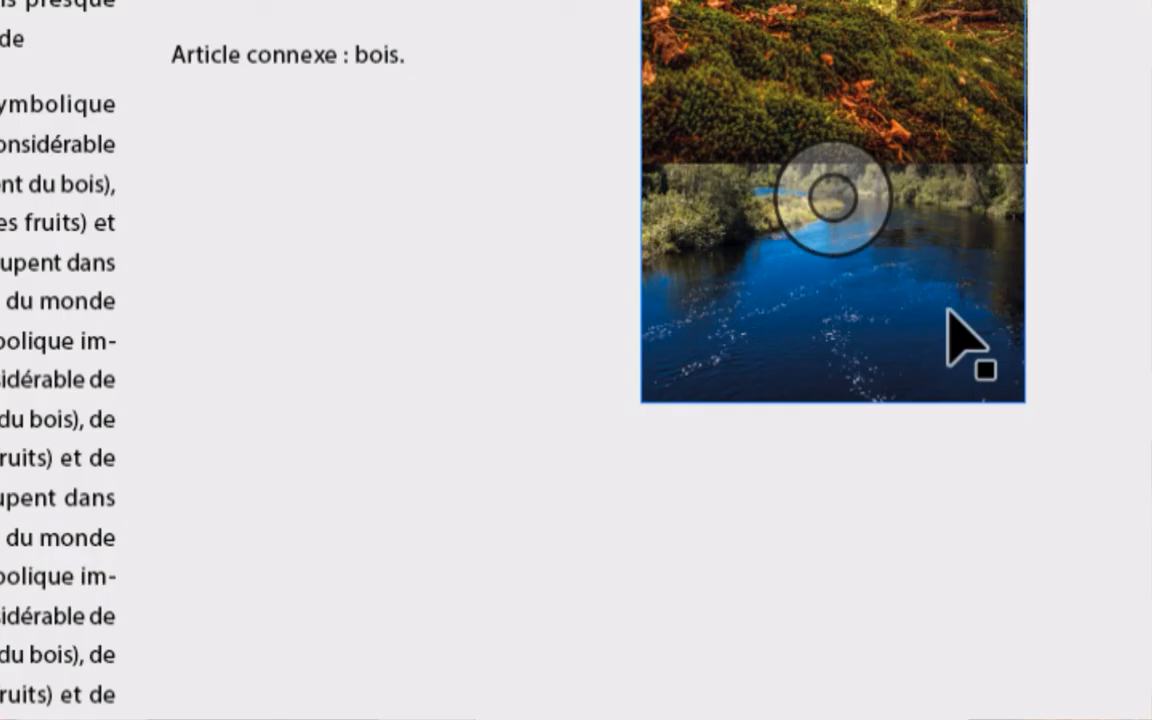
drag(948, 310, 950, 375)
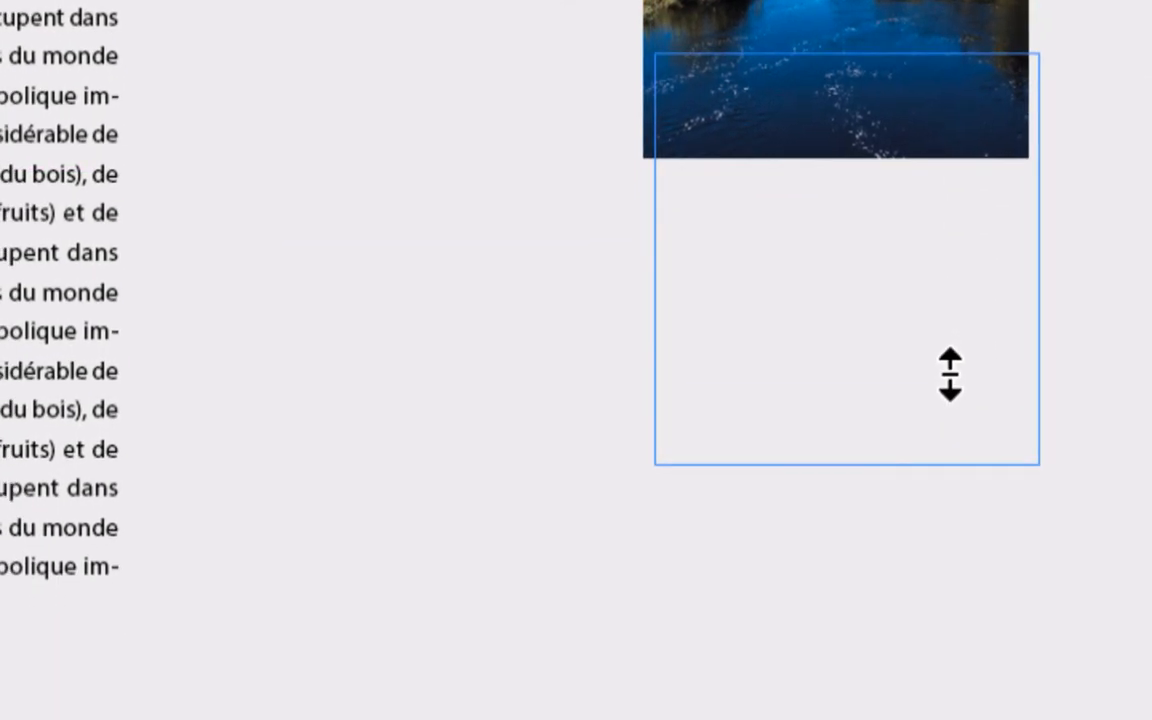
key(super+alt+shift+c)
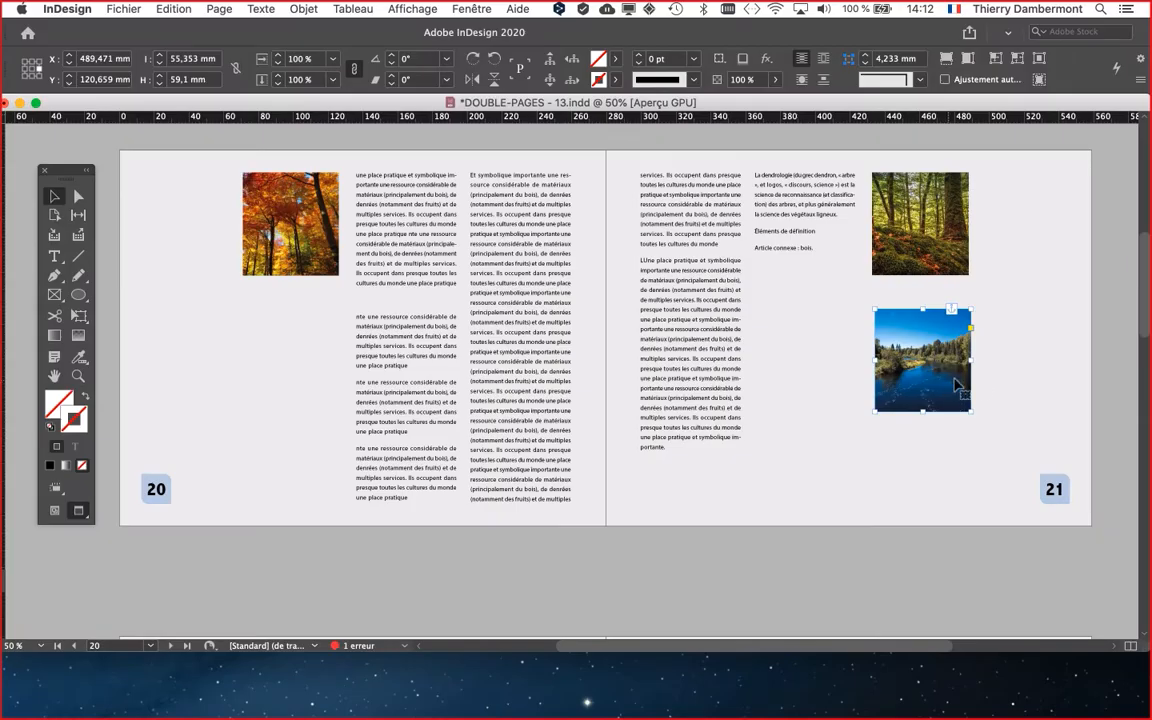
click(1016, 402)
drag(956, 377, 954, 355)
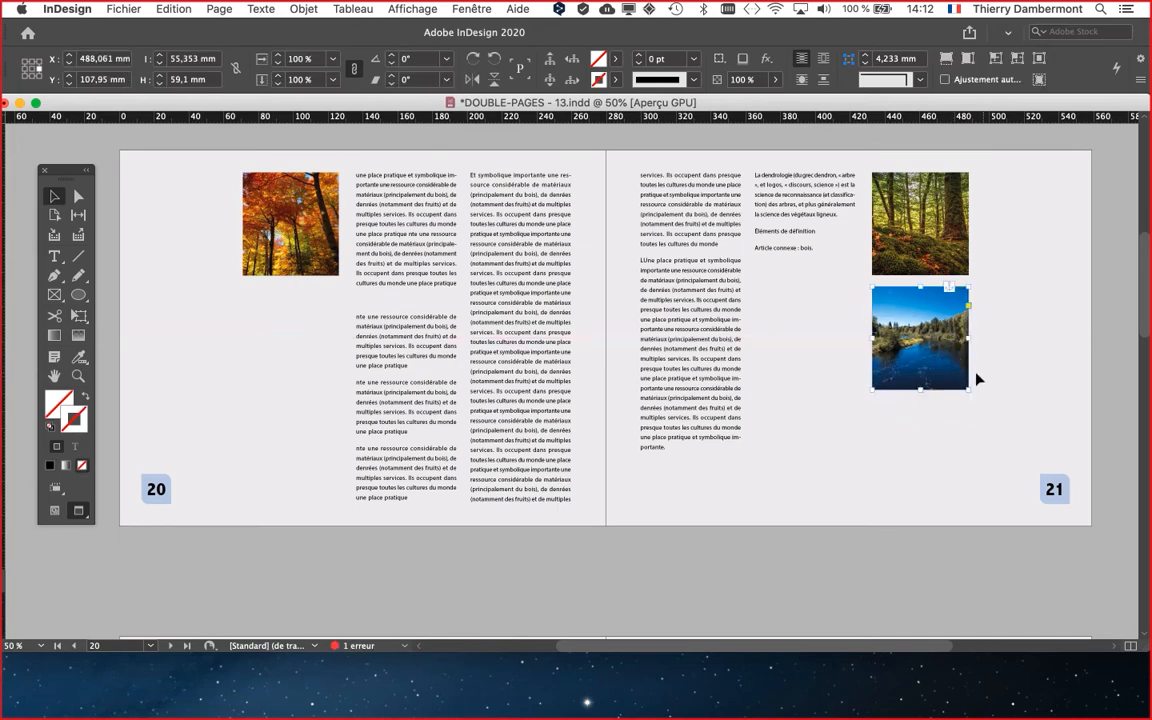
click(1036, 383)
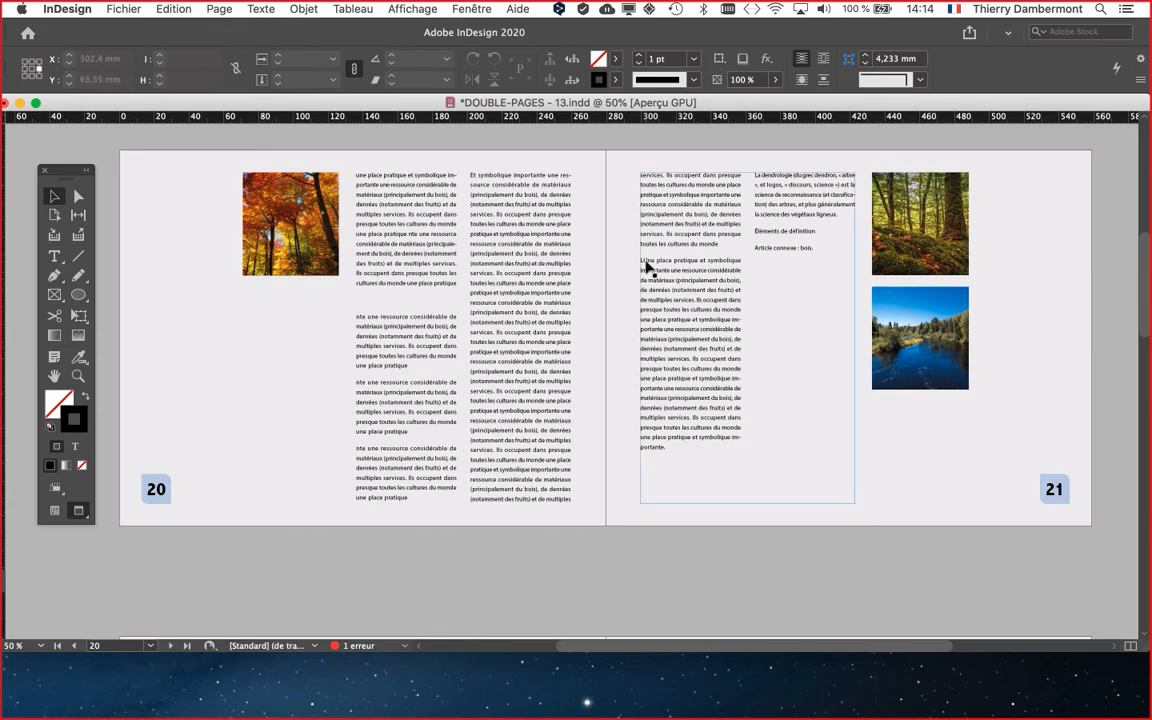
Delete the stray letter "L" at the start of the "Une place pratique" paragraph on page 21
scroll(645, 265, up, 2)
scroll(647, 270, up, 3)
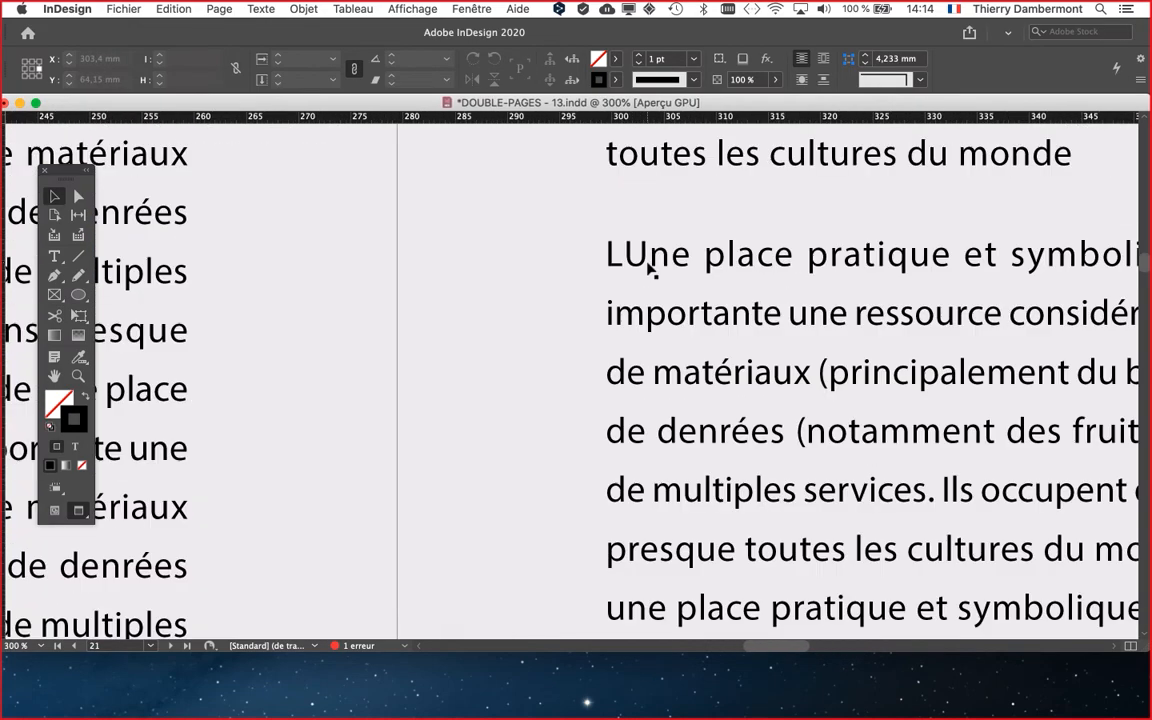
click(54, 256)
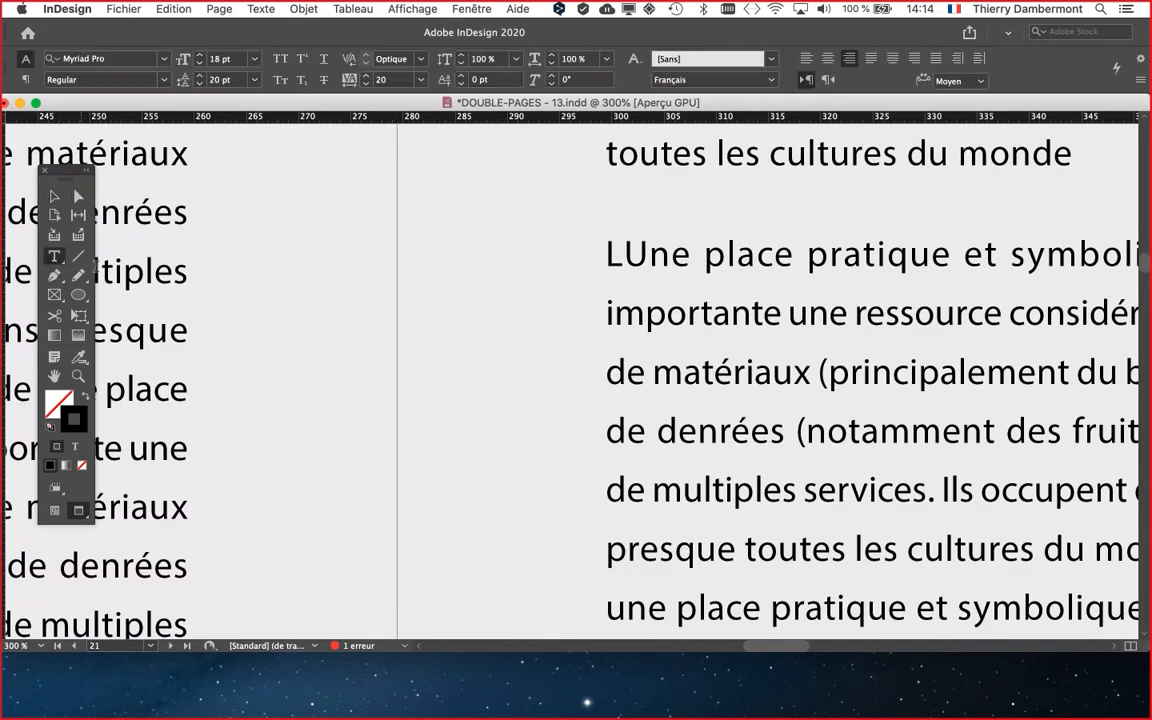
drag(607, 256, 618, 258)
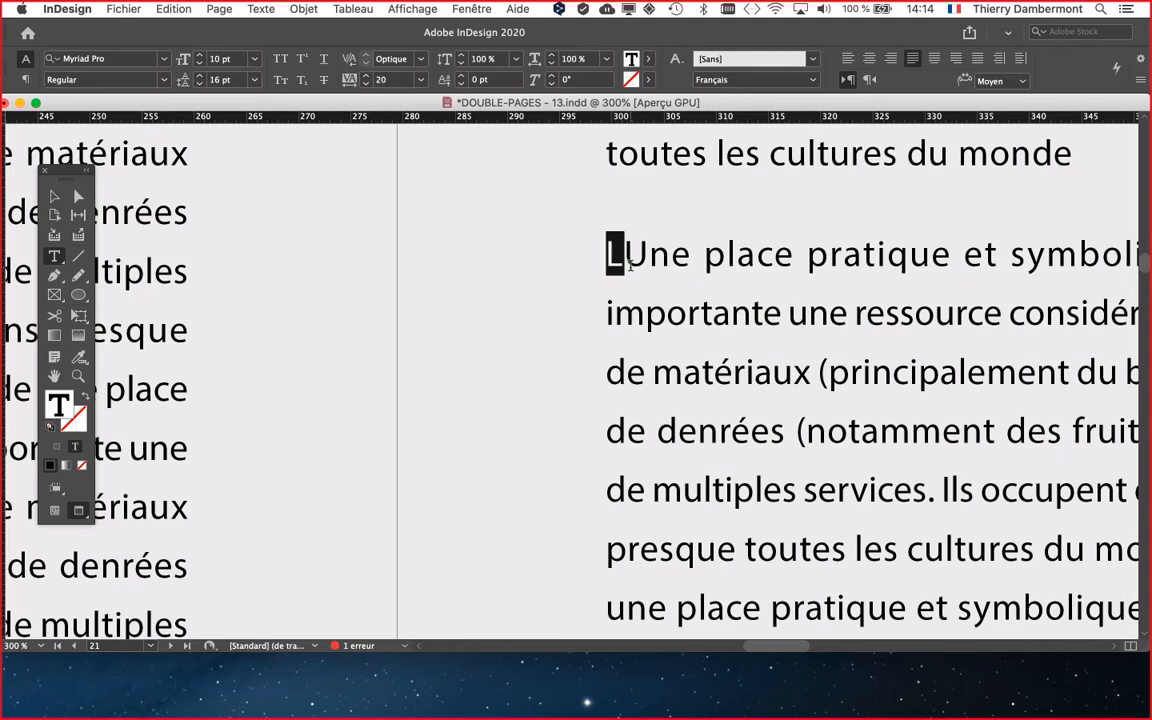
key(BackSpace)
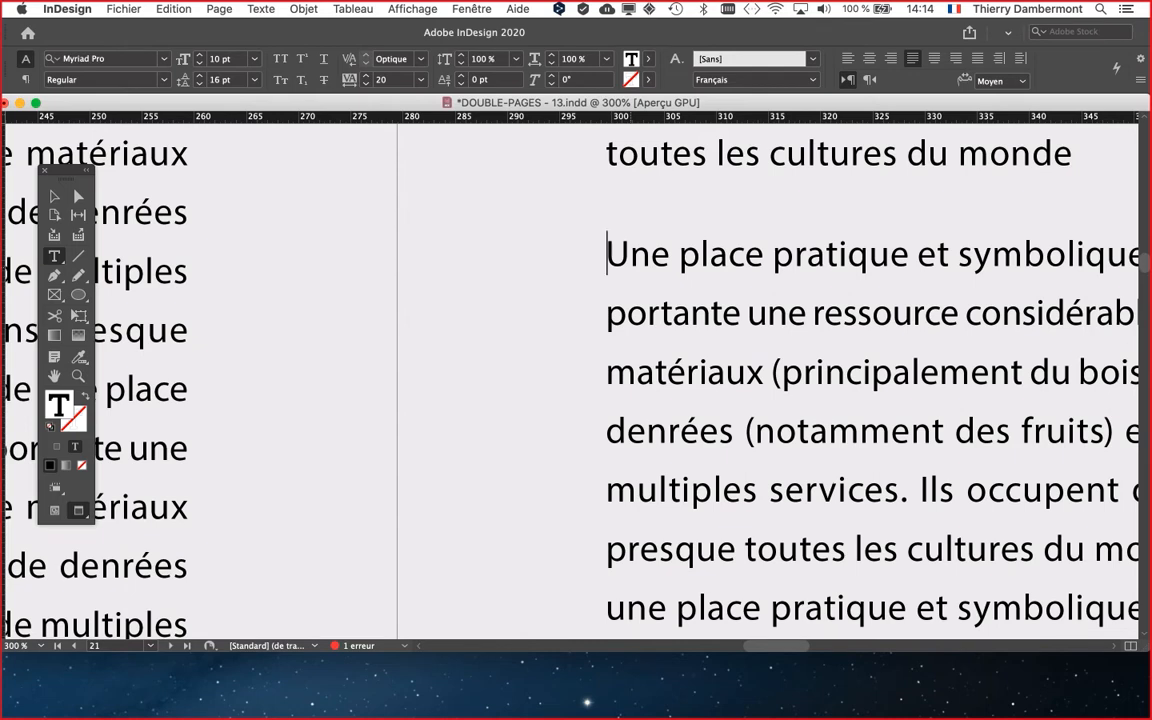
Show the non-printing marks and delete "nte" and the empty line before "une ressource considérable", below the first paragraph on page 20
scroll(674, 306, down, 4)
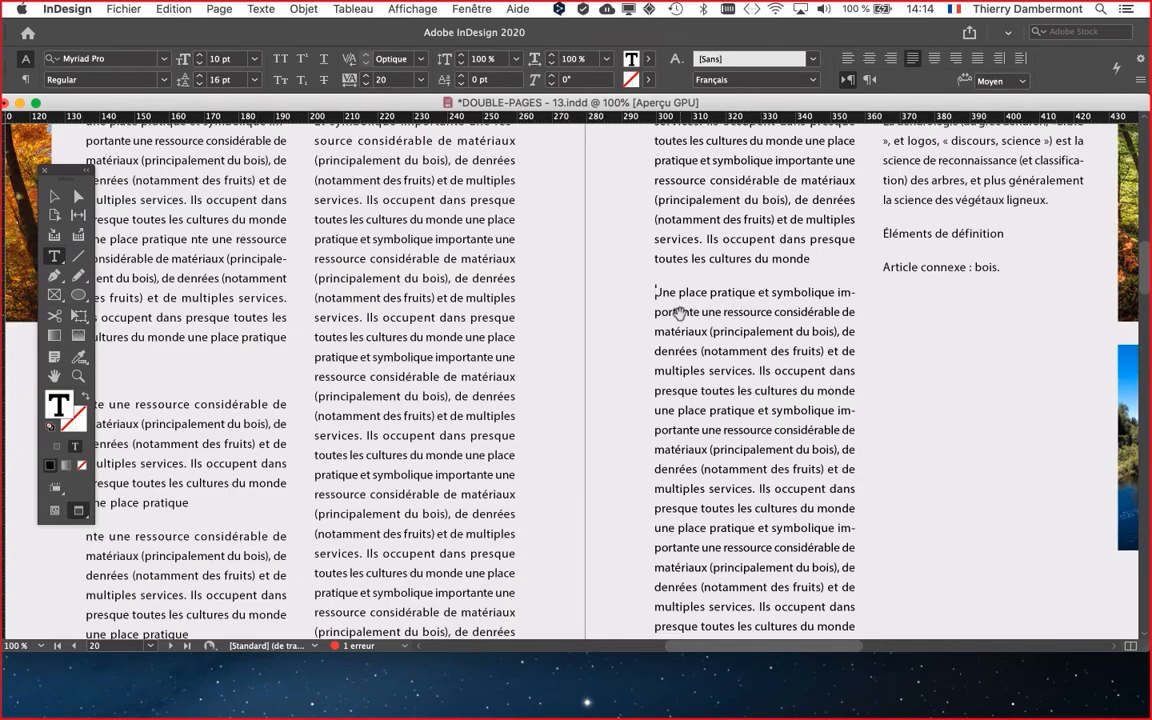
scroll(679, 313, down, 1)
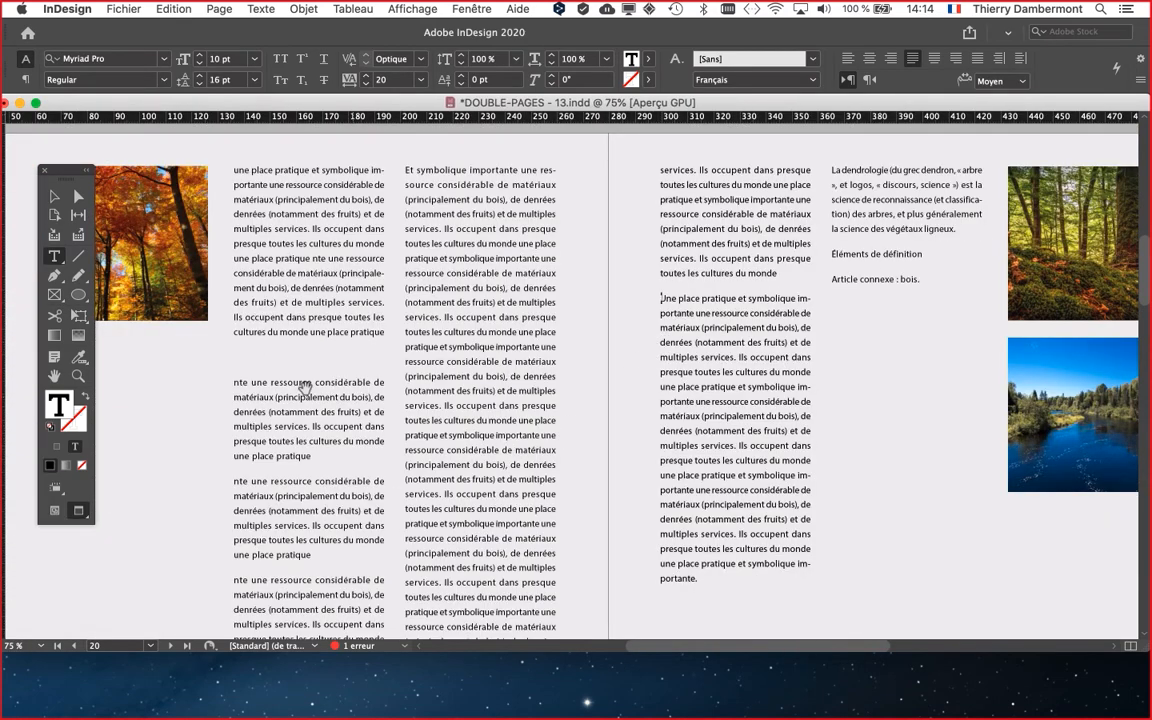
click(236, 382)
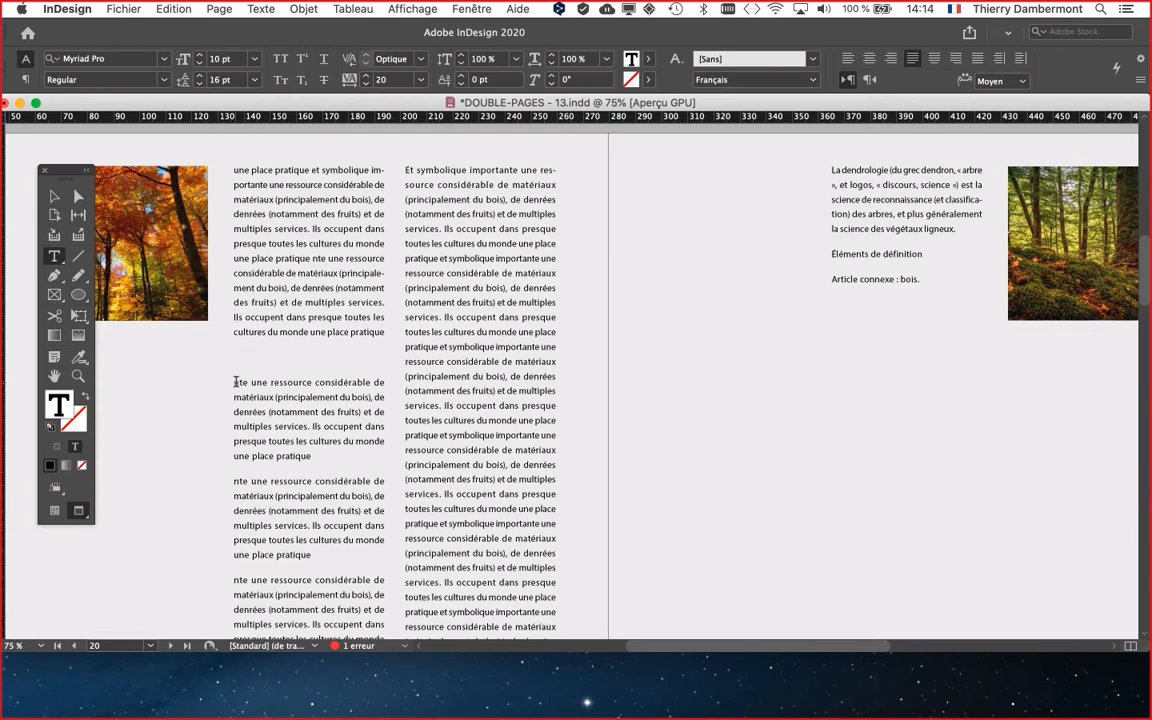
click(55, 510)
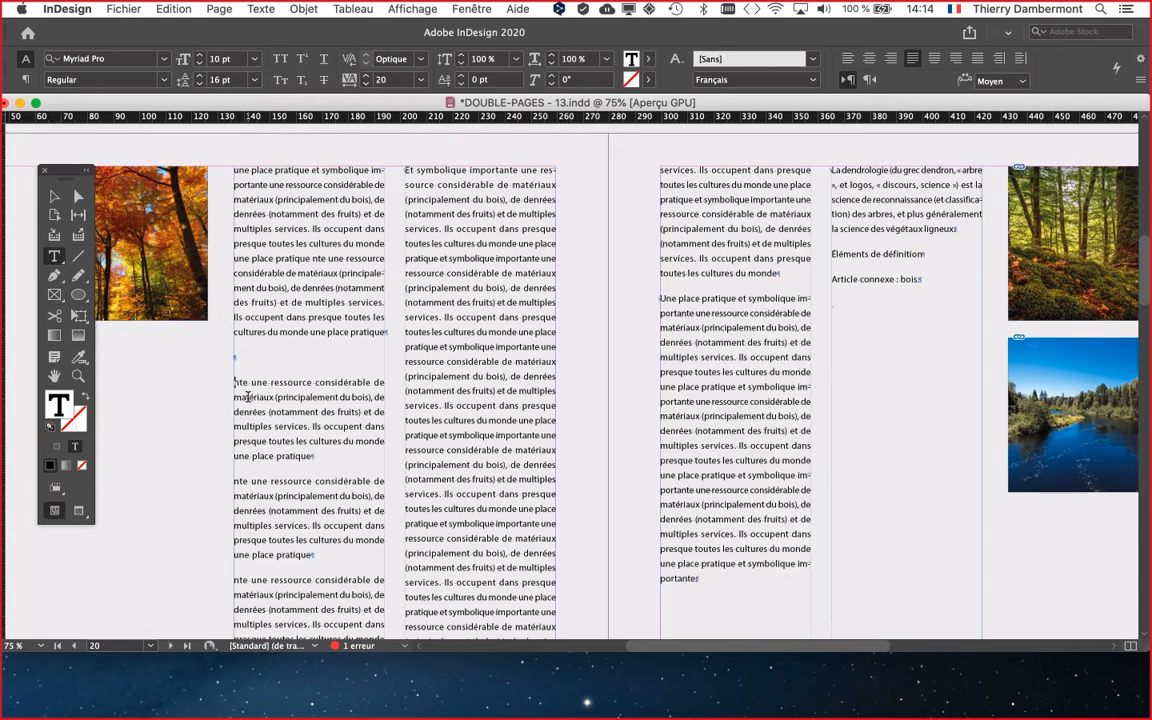
text(U)
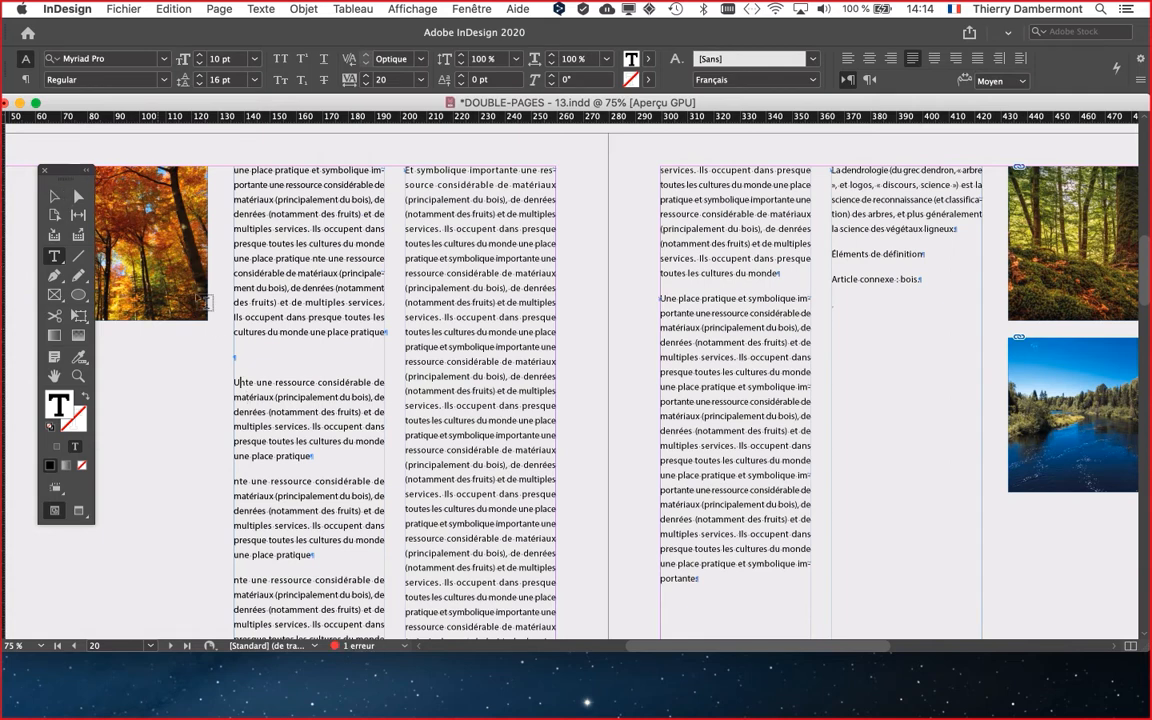
double_click(245, 382)
key(BackSpace)
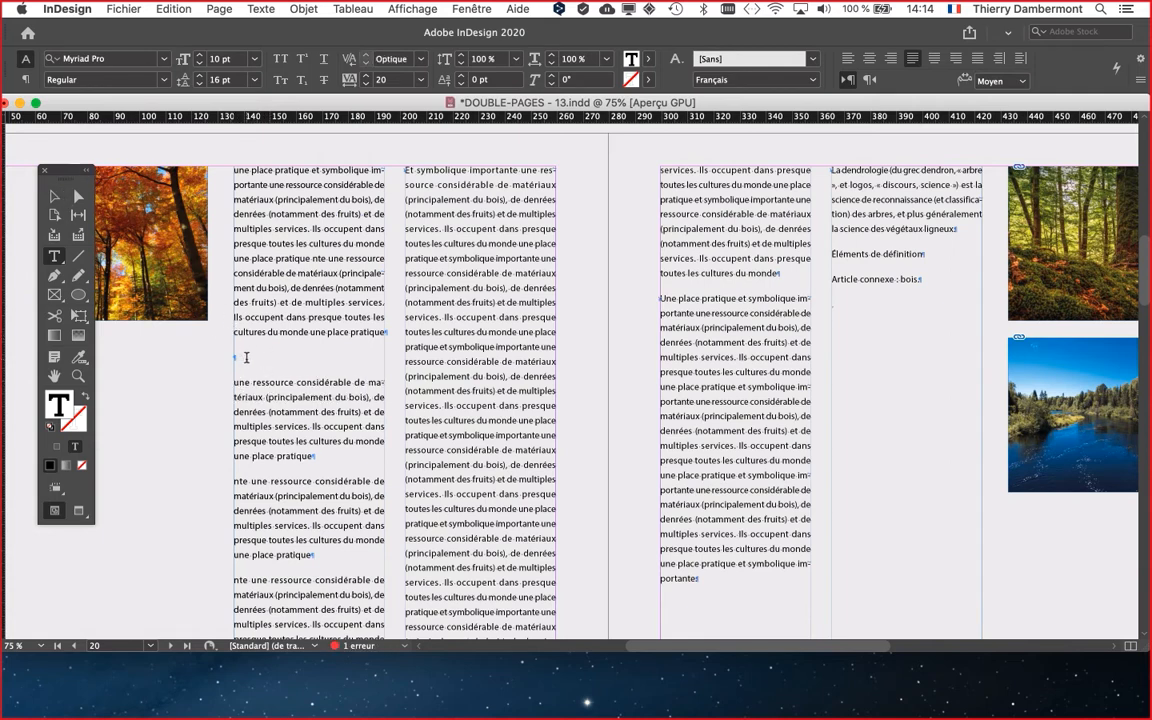
key(BackSpace)
Select the anchored photos on pages 20 and 21 in turn to check which text each is anchored to
click(54, 196)
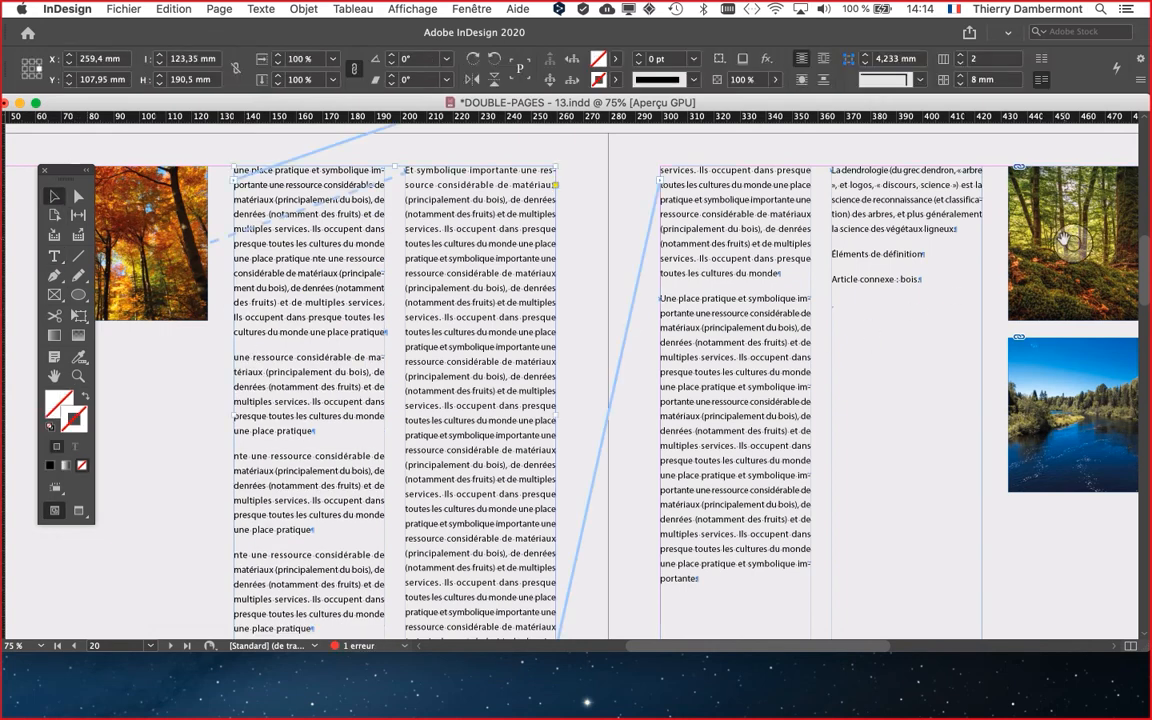
click(1063, 240)
click(1040, 390)
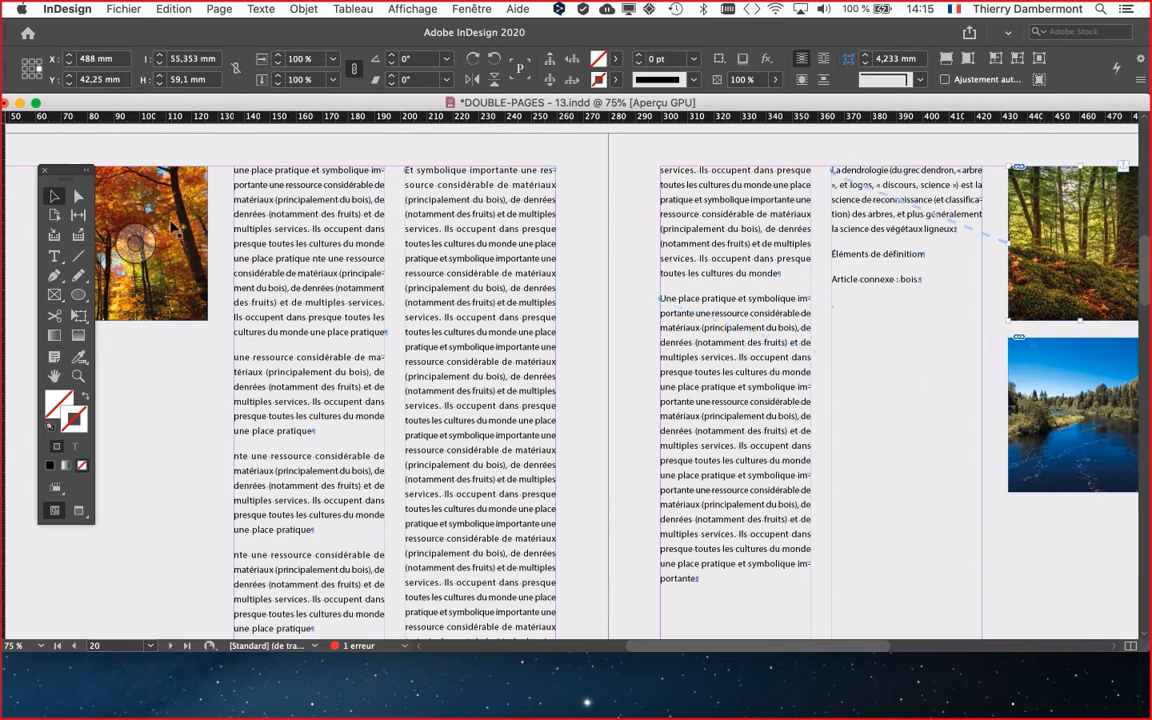
click(168, 212)
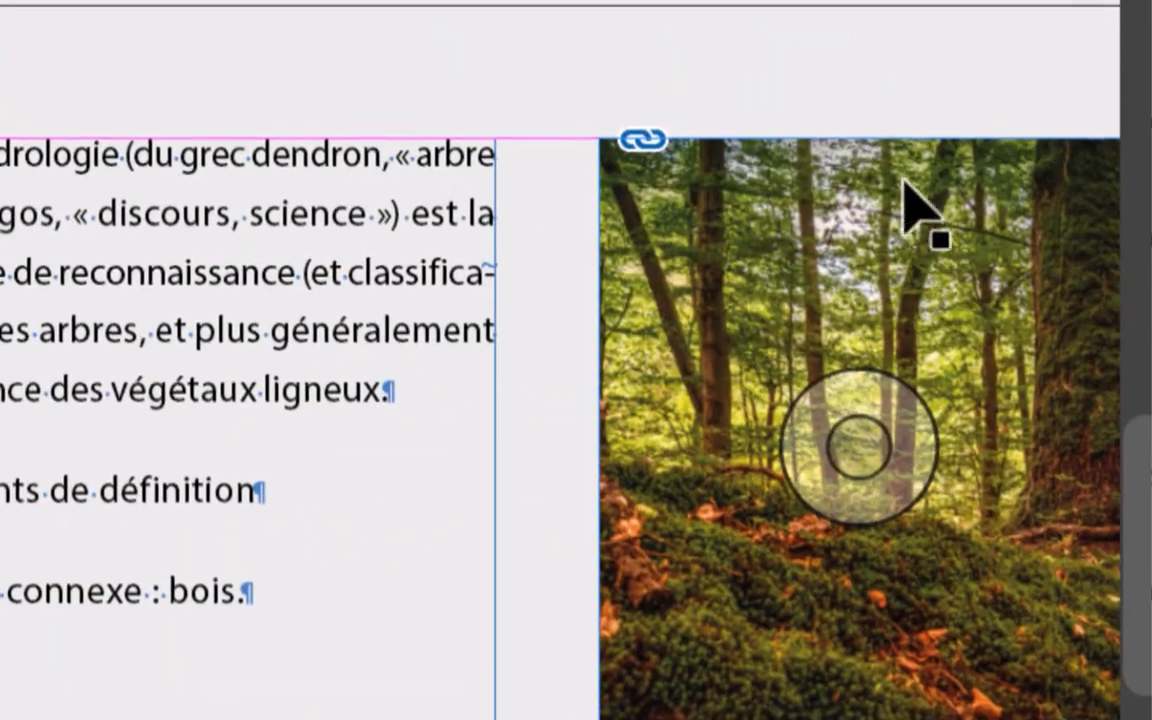
click(902, 179)
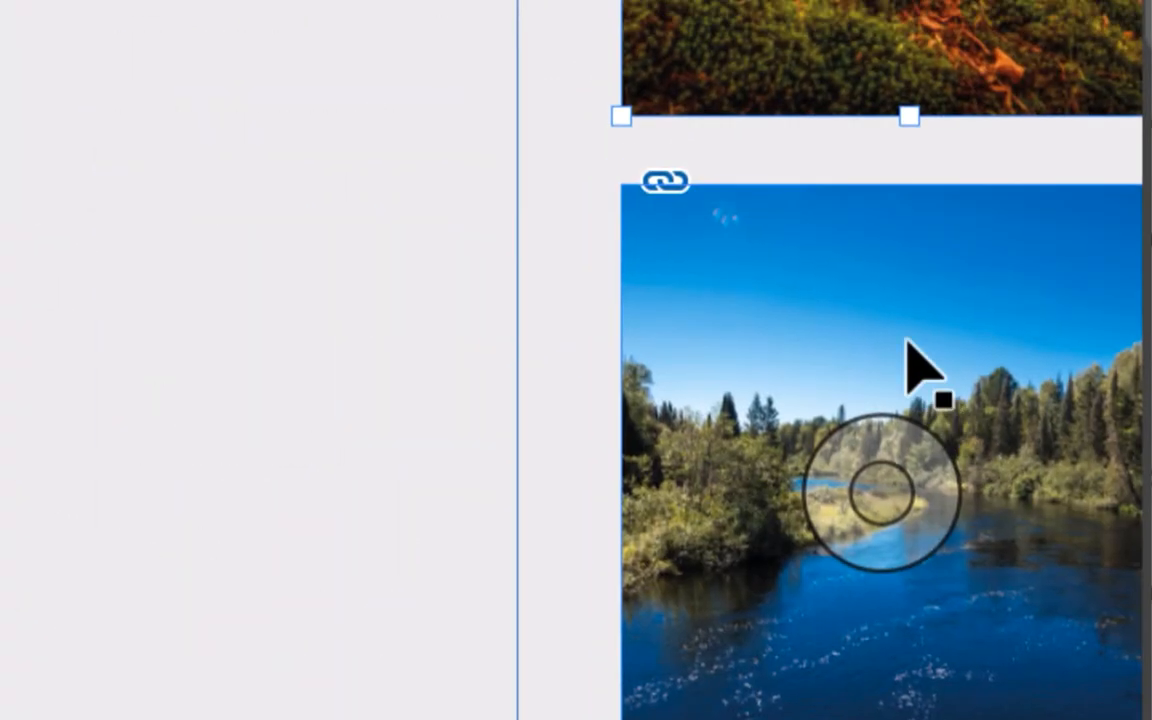
click(906, 345)
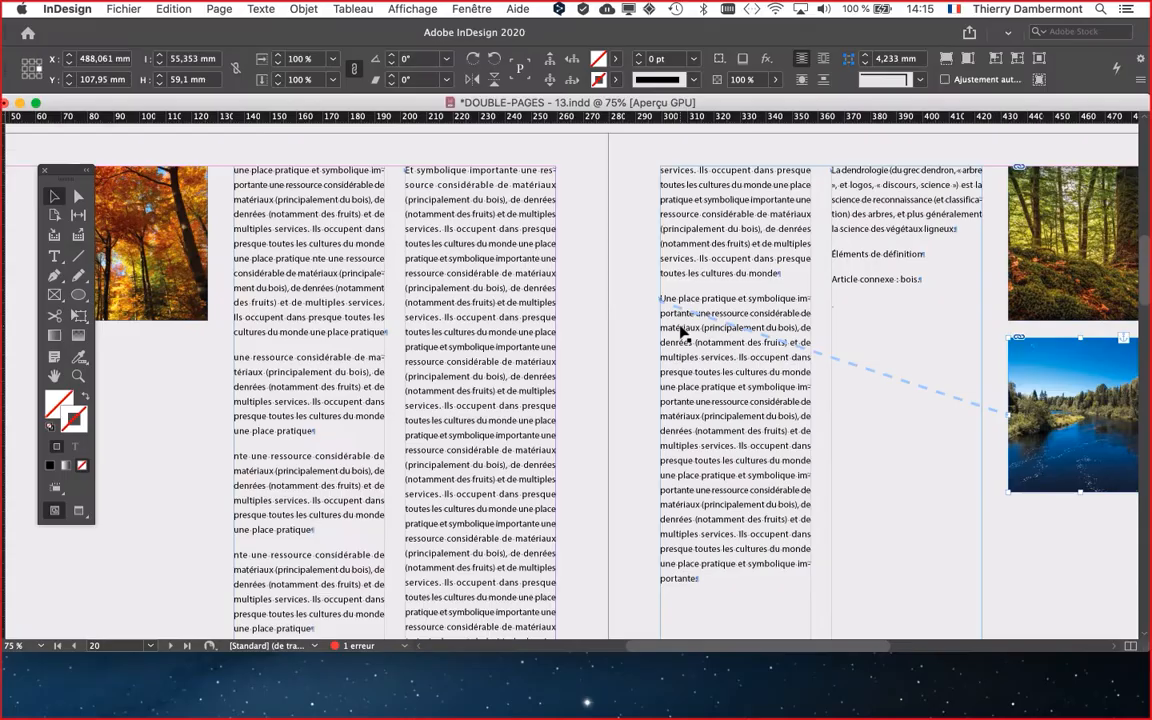
Widen the river and forest photo frames on page 21 to about 143 mm, extending past the page's outer edge into the bleed
key(super+minus)
key(super+minus)
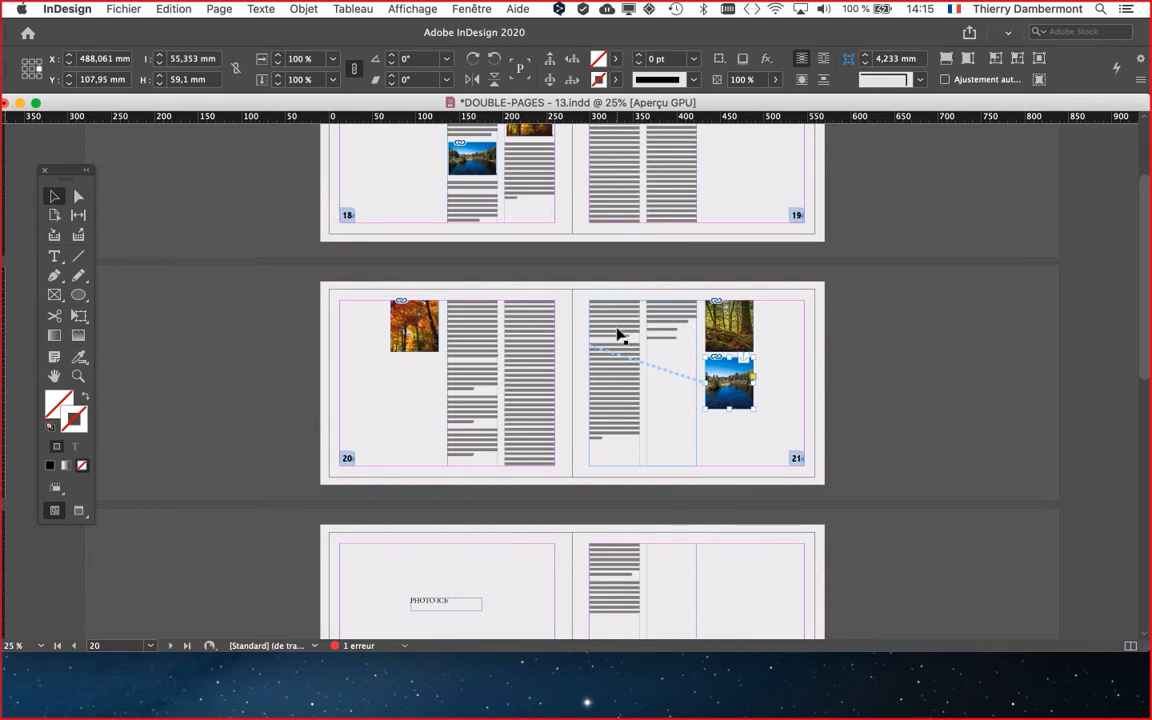
key(super+equal)
drag(667, 320, 356, 260)
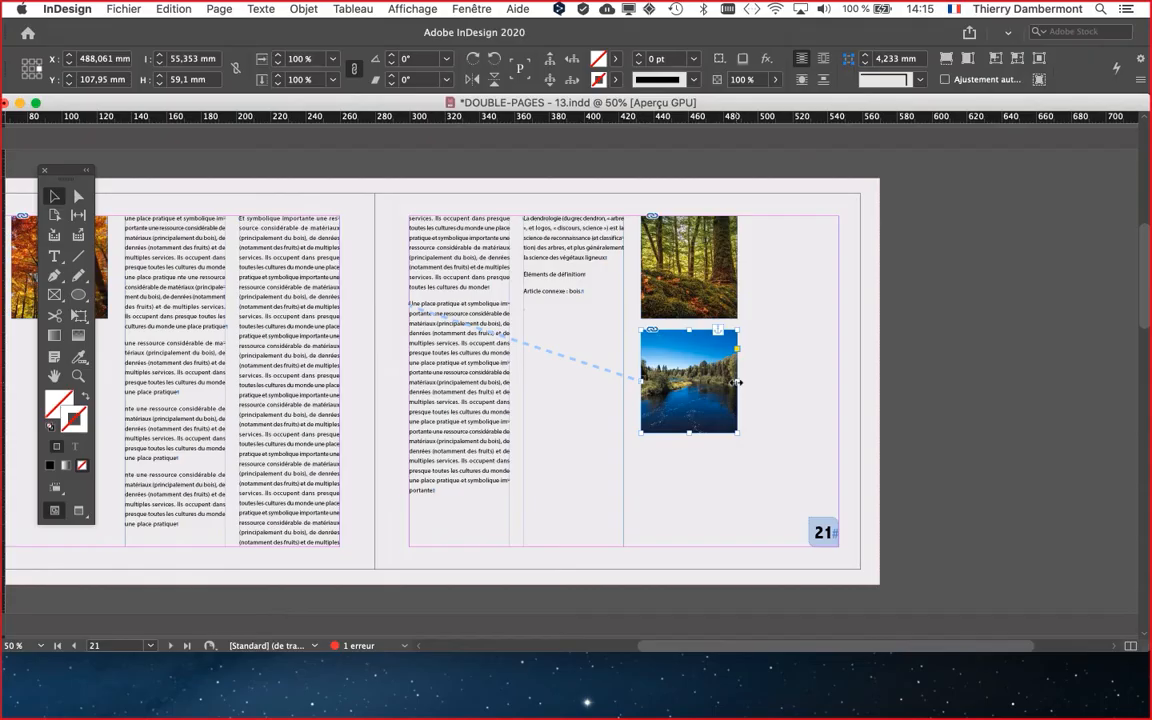
drag(737, 382, 889, 383)
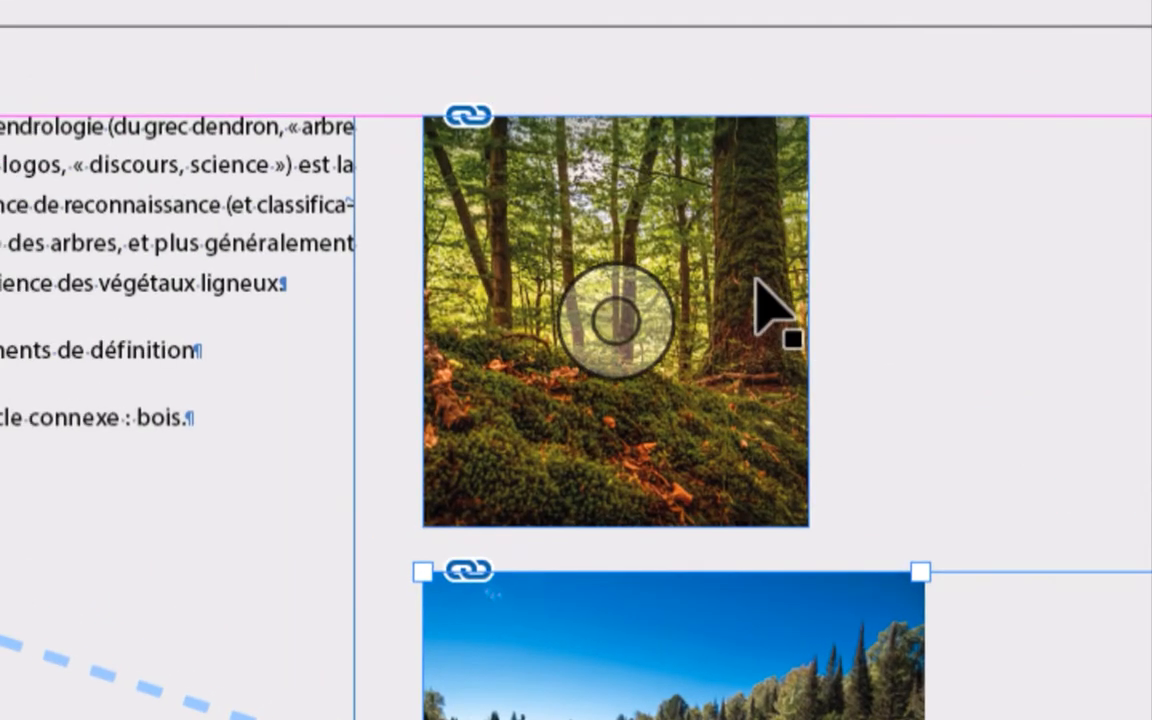
click(756, 280)
drag(770, 292, 892, 292)
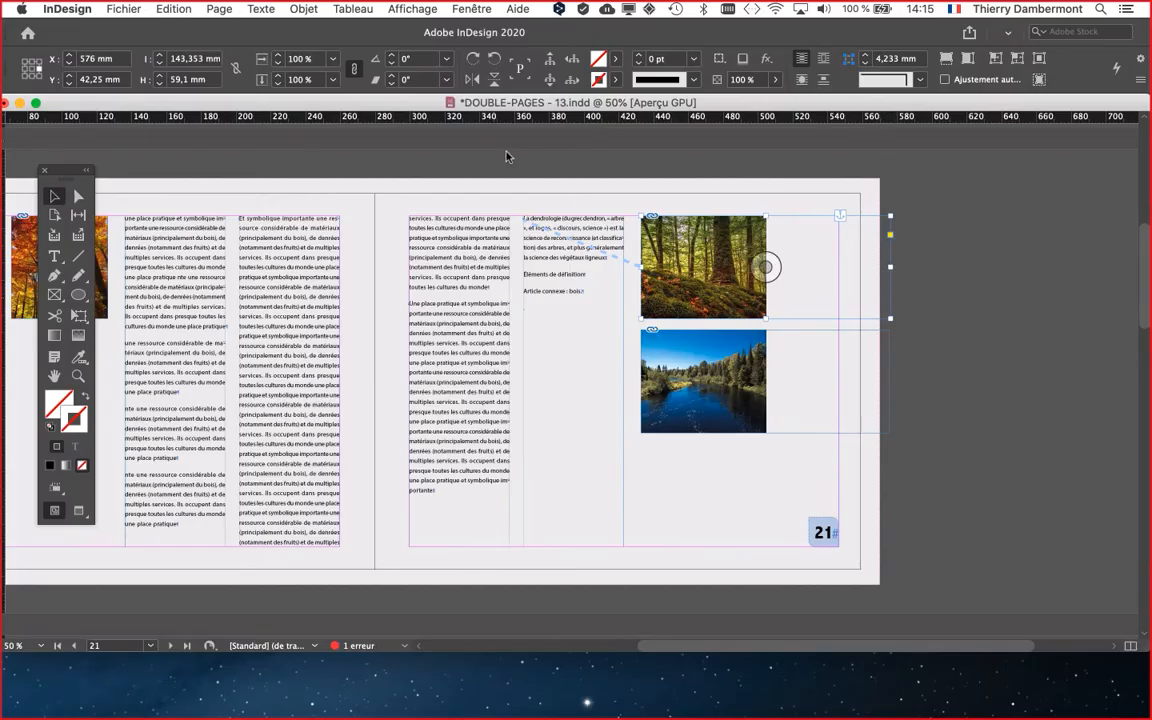
Fill the frames of the forest and river photos on page 21 proportionally with their images
click(303, 9)
mouse_move(390, 289)
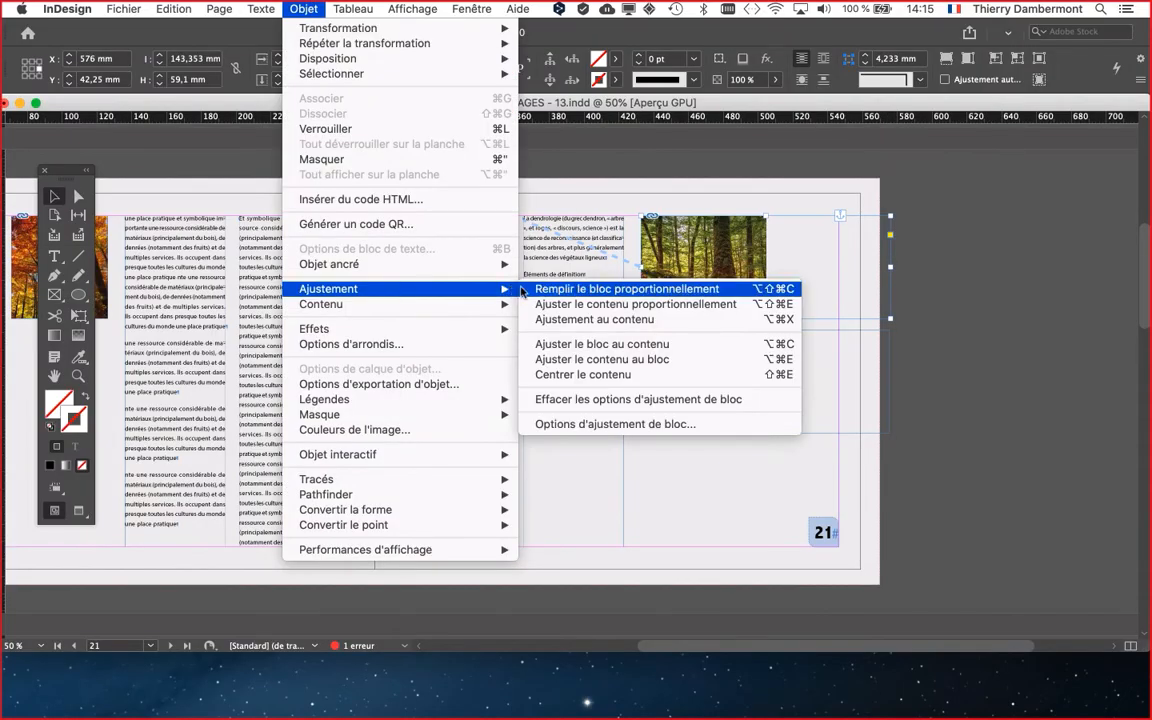
click(560, 289)
click(685, 345)
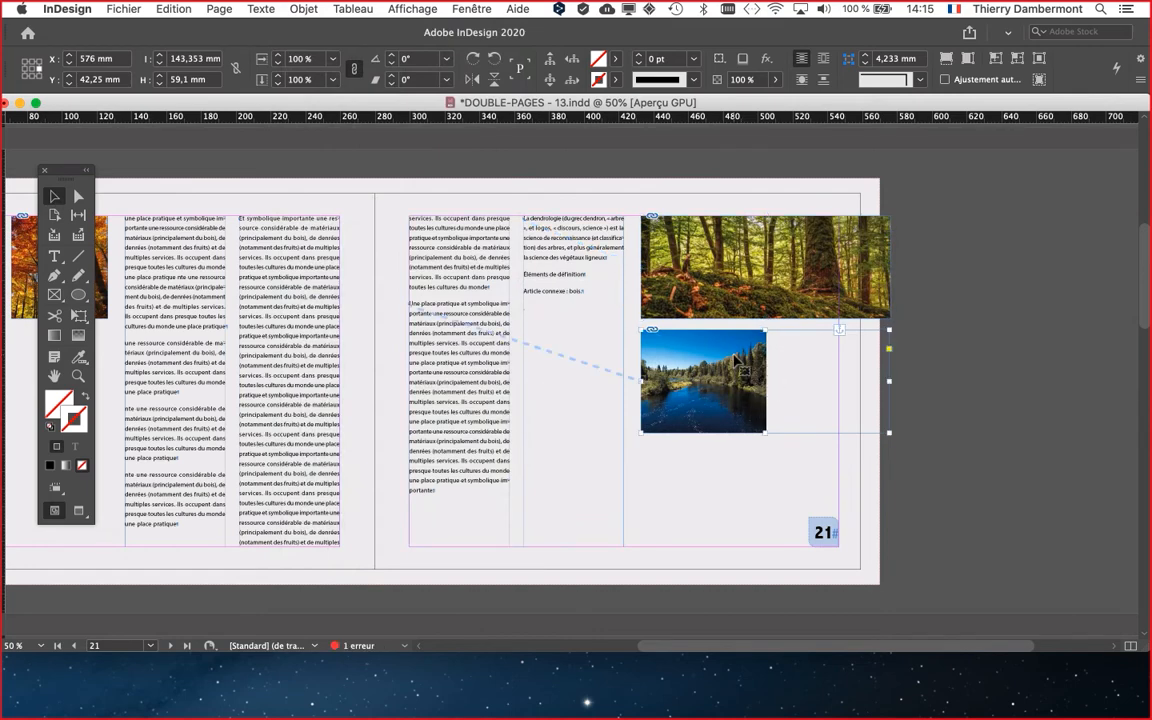
click(321, 8)
mouse_move(390, 289)
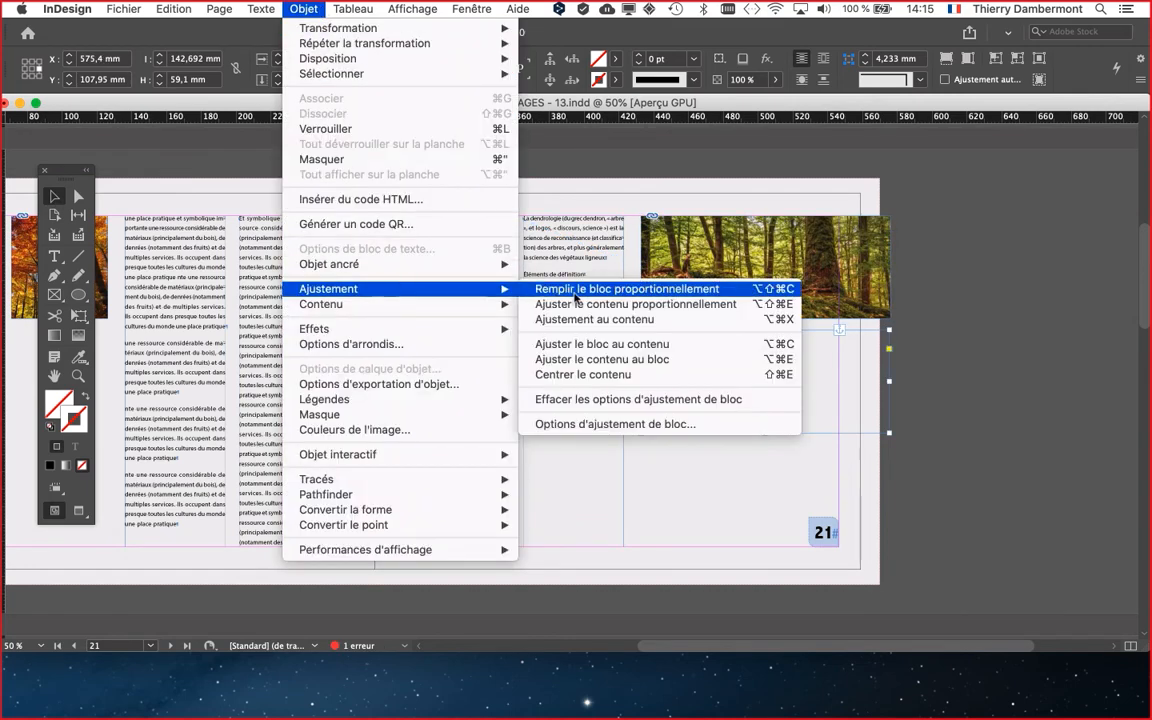
click(560, 289)
click(543, 419)
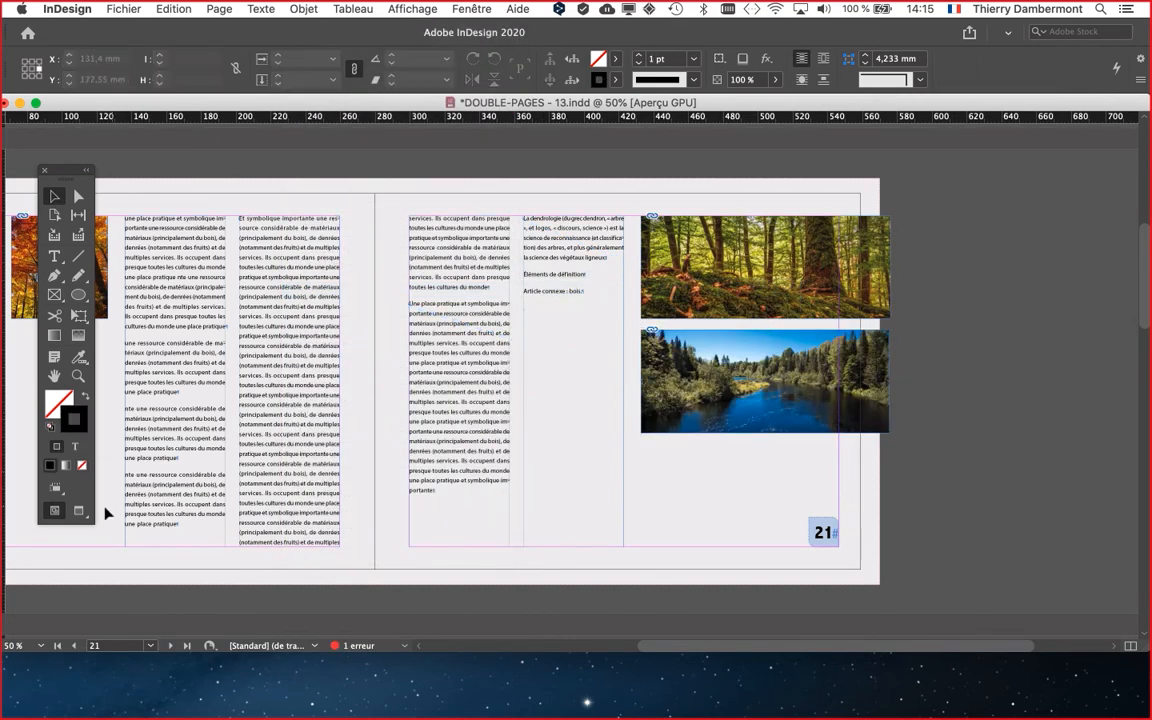
Switch to preview mode to review the spread of pages 20 and 21, and move the floating tools off page 20
click(79, 510)
scroll(681, 442, left, 5)
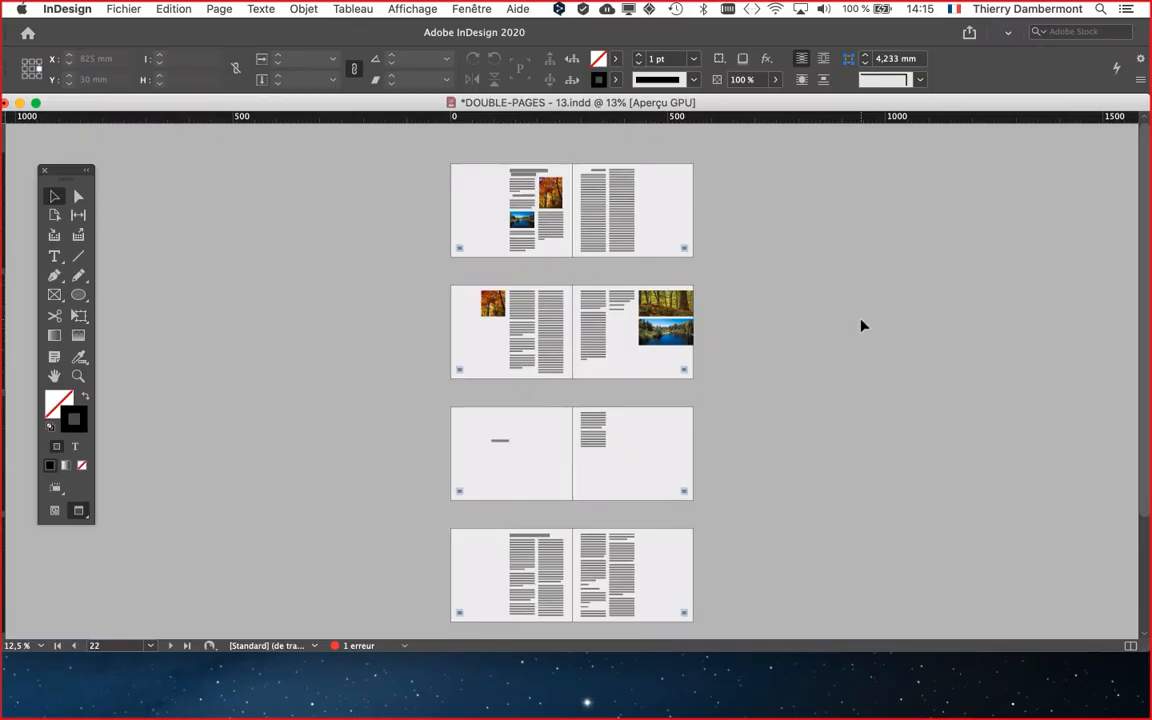
key(super+equal)
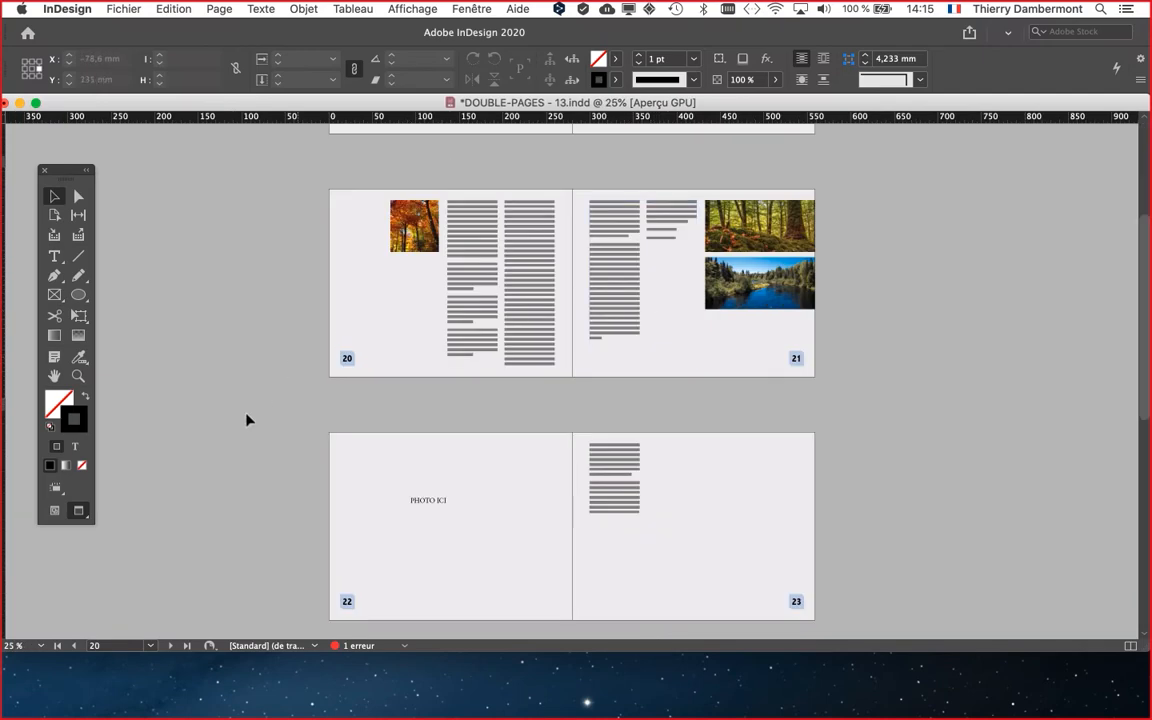
key(super+equal)
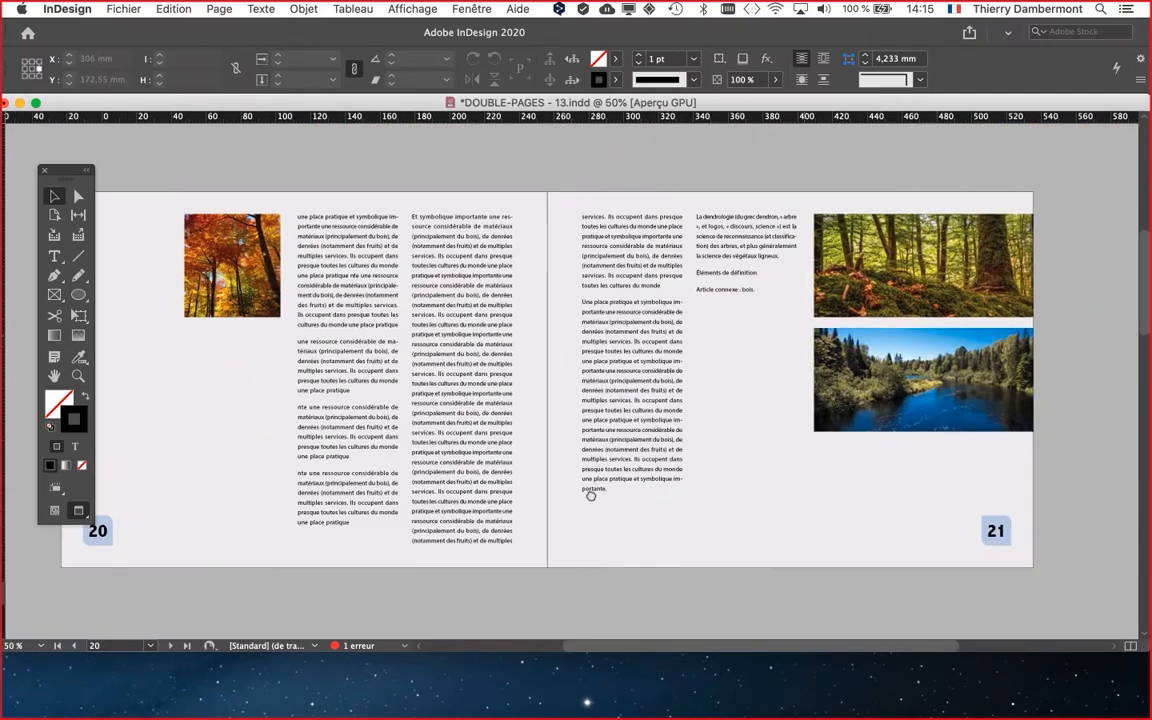
drag(590, 495, 638, 476)
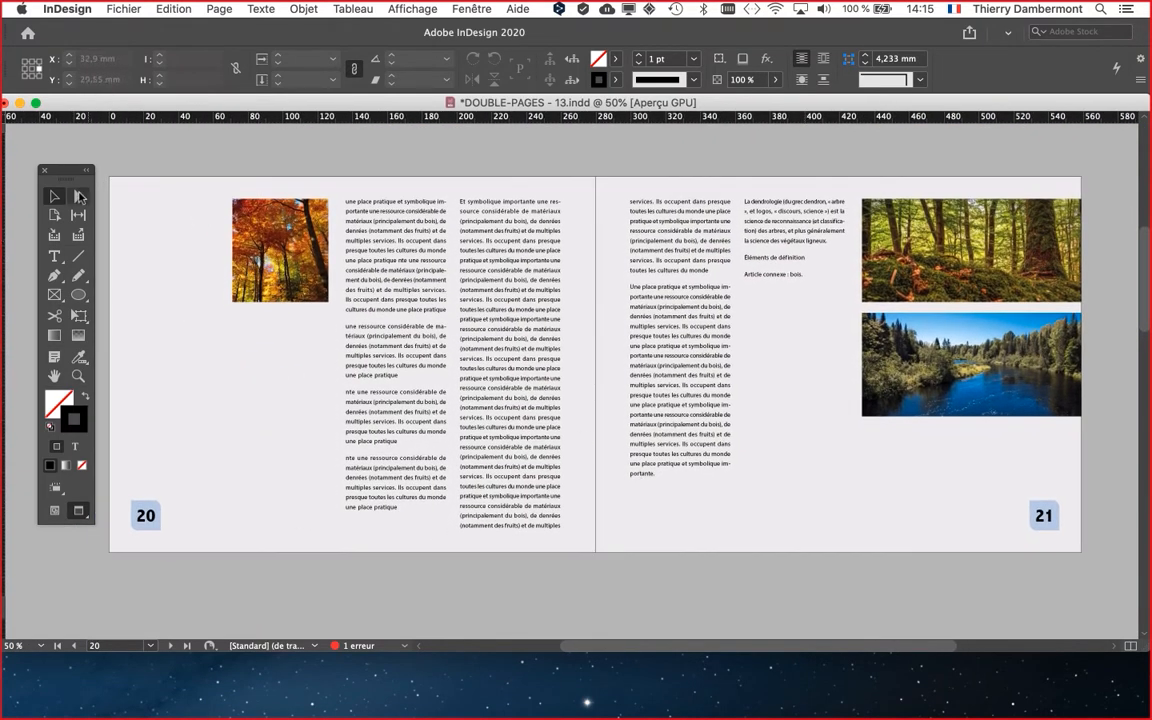
drag(72, 175, 58, 163)
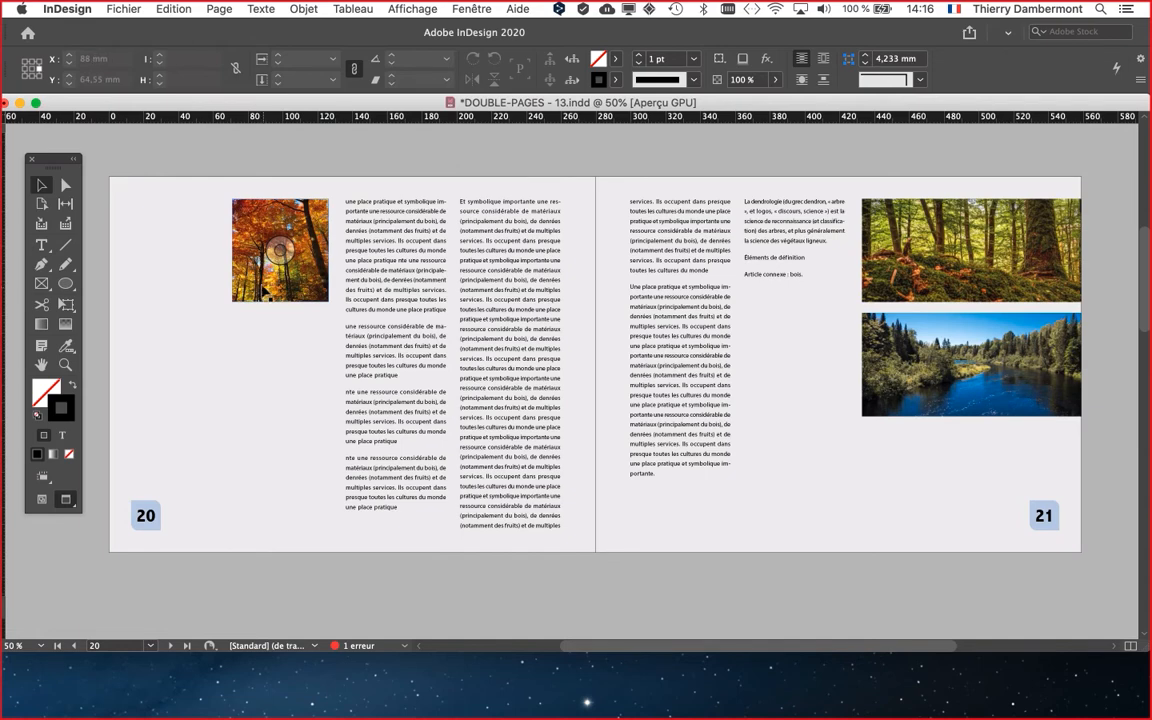
Try rotating the autumn tree photo on page 20 freehand, and undo the rotation
click(261, 287)
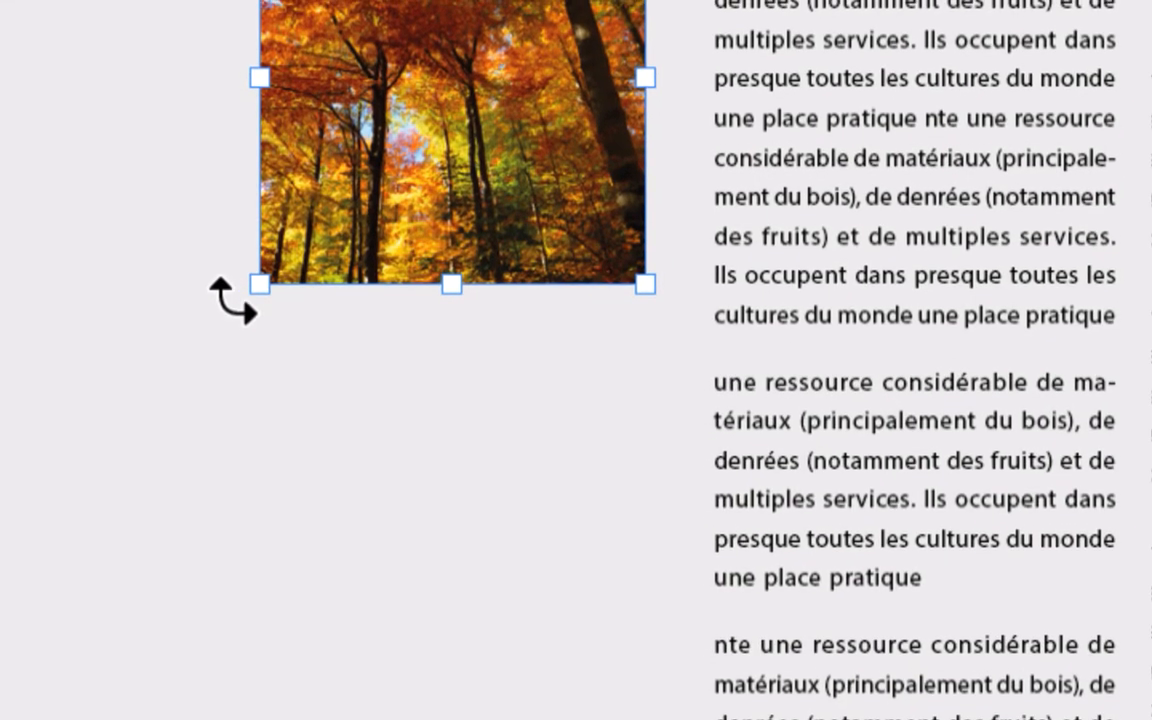
drag(233, 300, 265, 337)
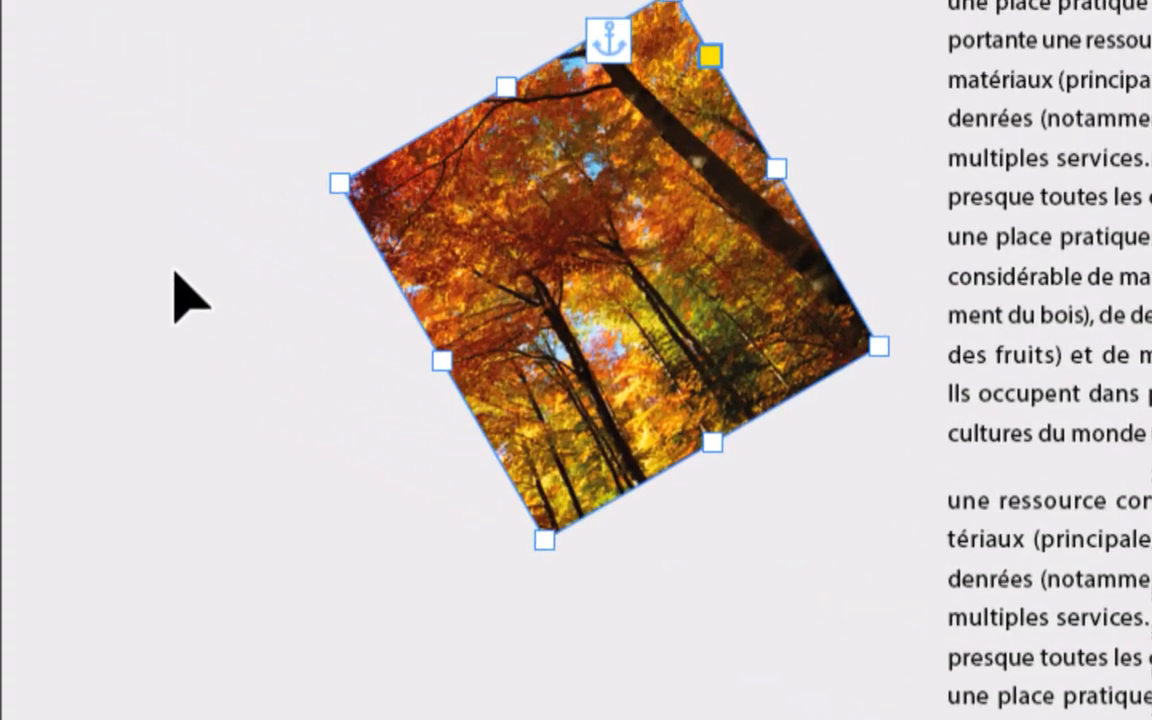
key(ctrl+z)
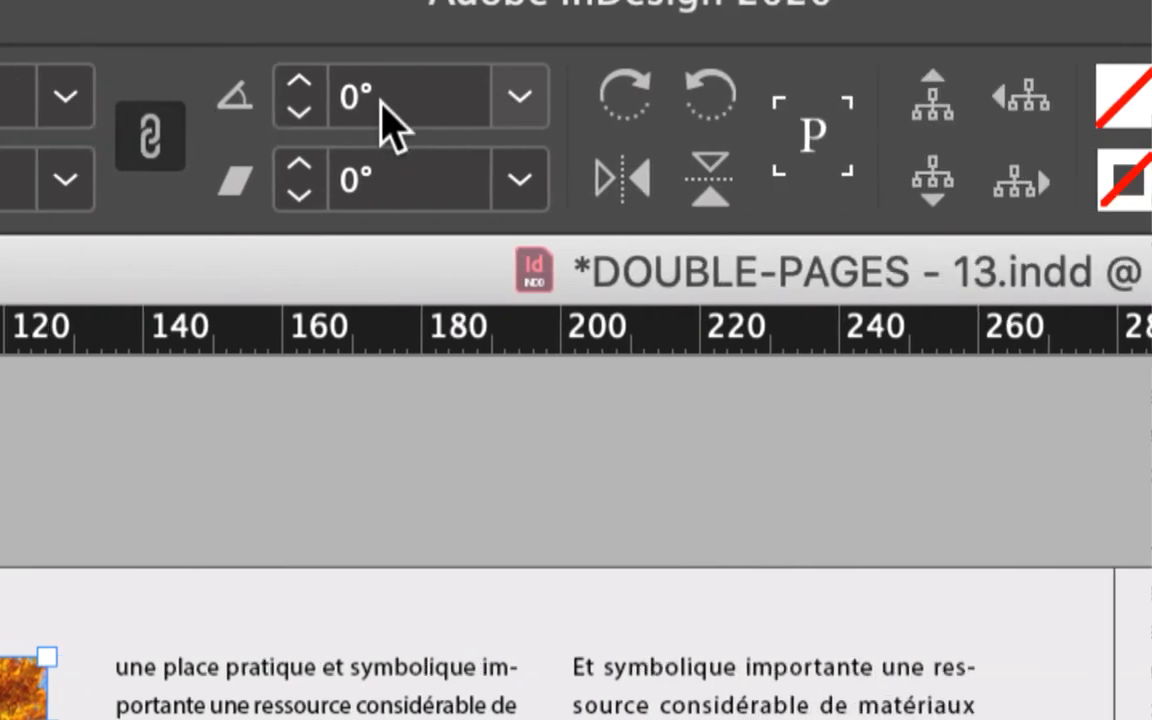
Set the rotation angle of the autumn tree photo on page 20 to -45°
click(515, 102)
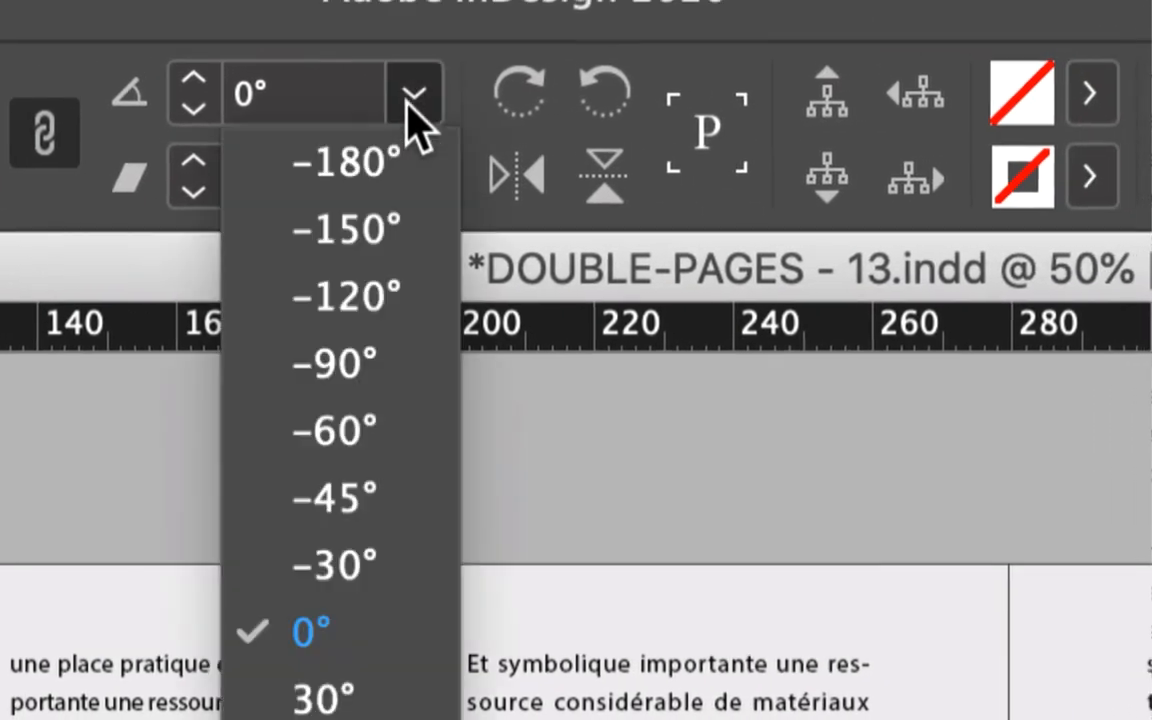
click(410, 104)
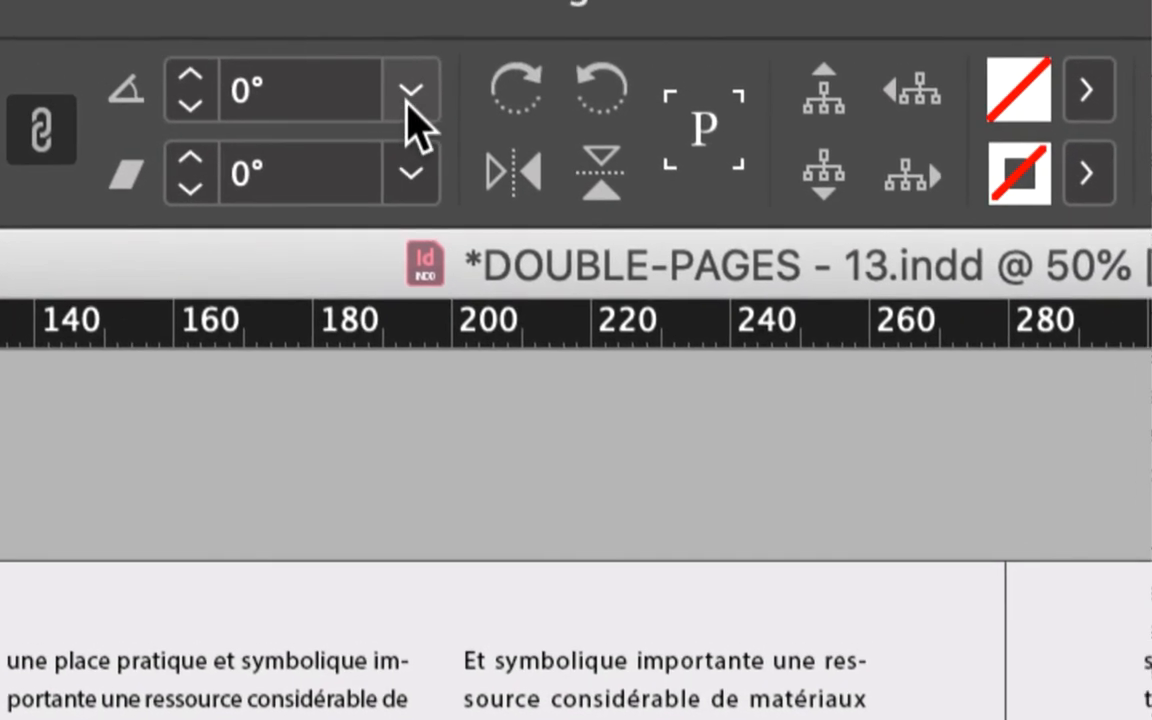
click(410, 92)
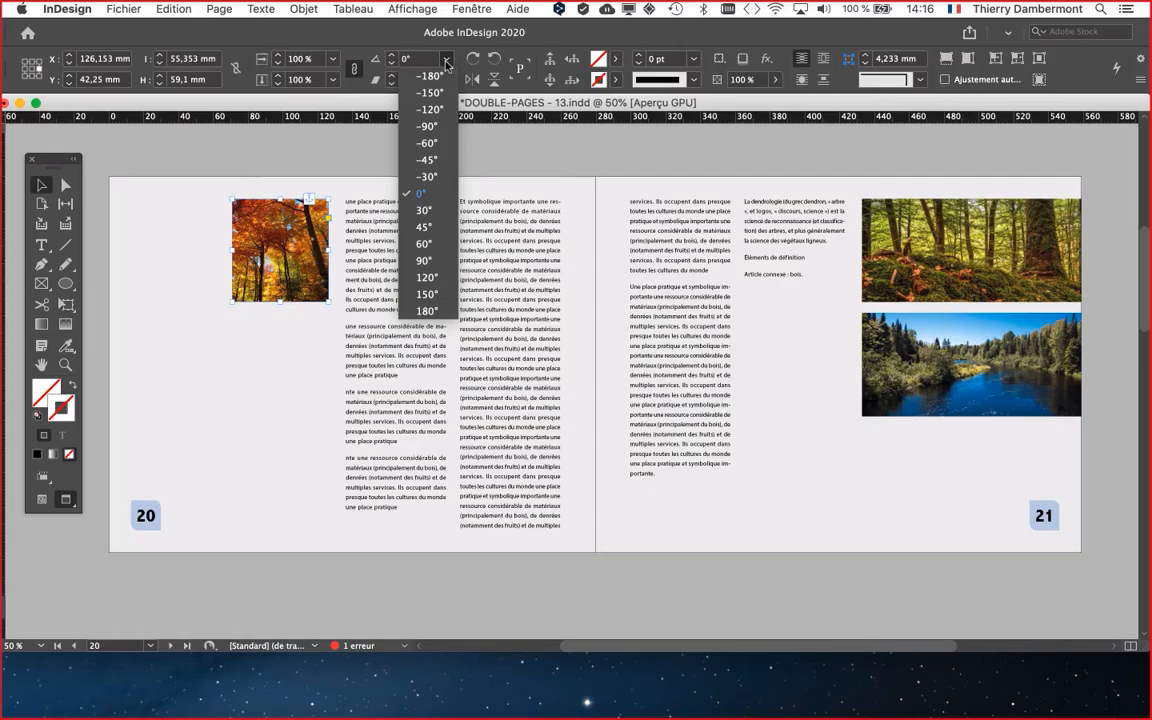
click(440, 160)
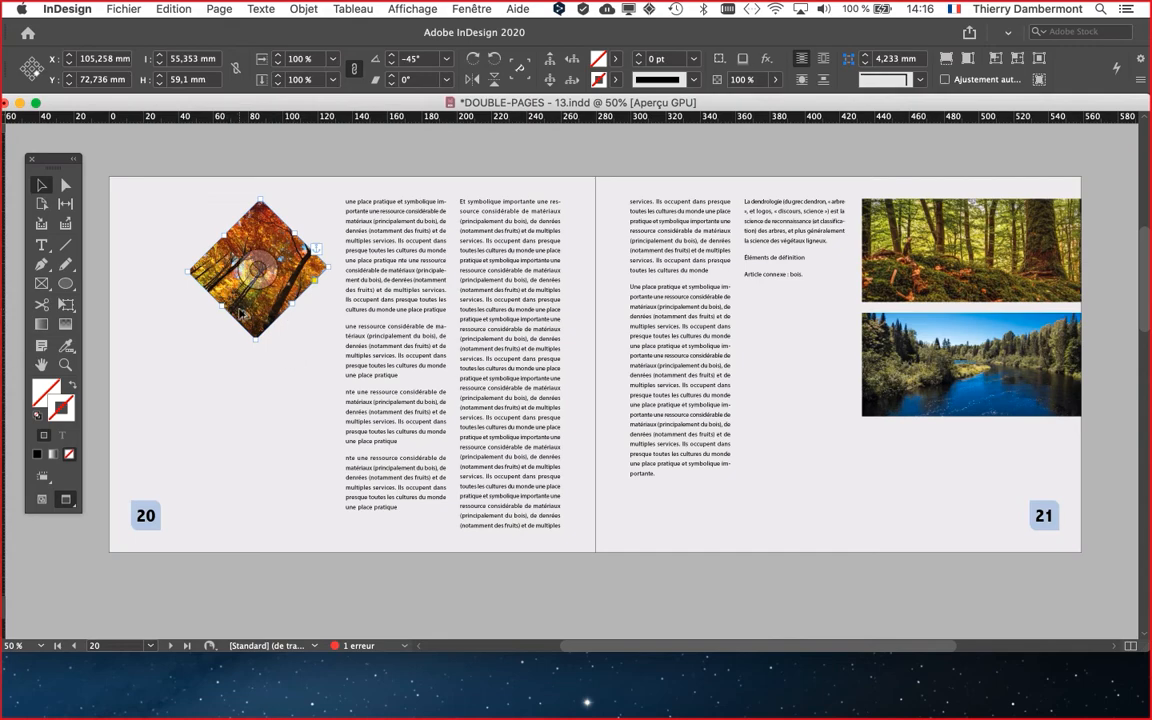
Try flipping the autumn tree photo on page 20 vertically and horizontally, restore its orientation, and deselect it
key(super+equal)
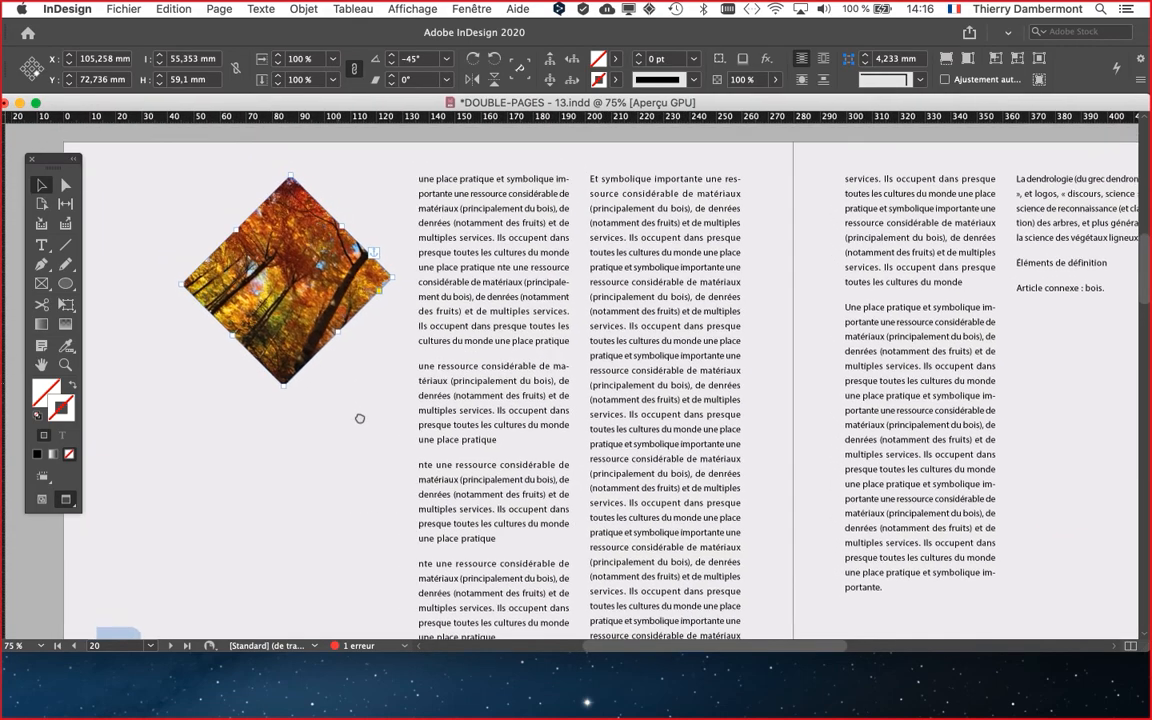
key(super+equal)
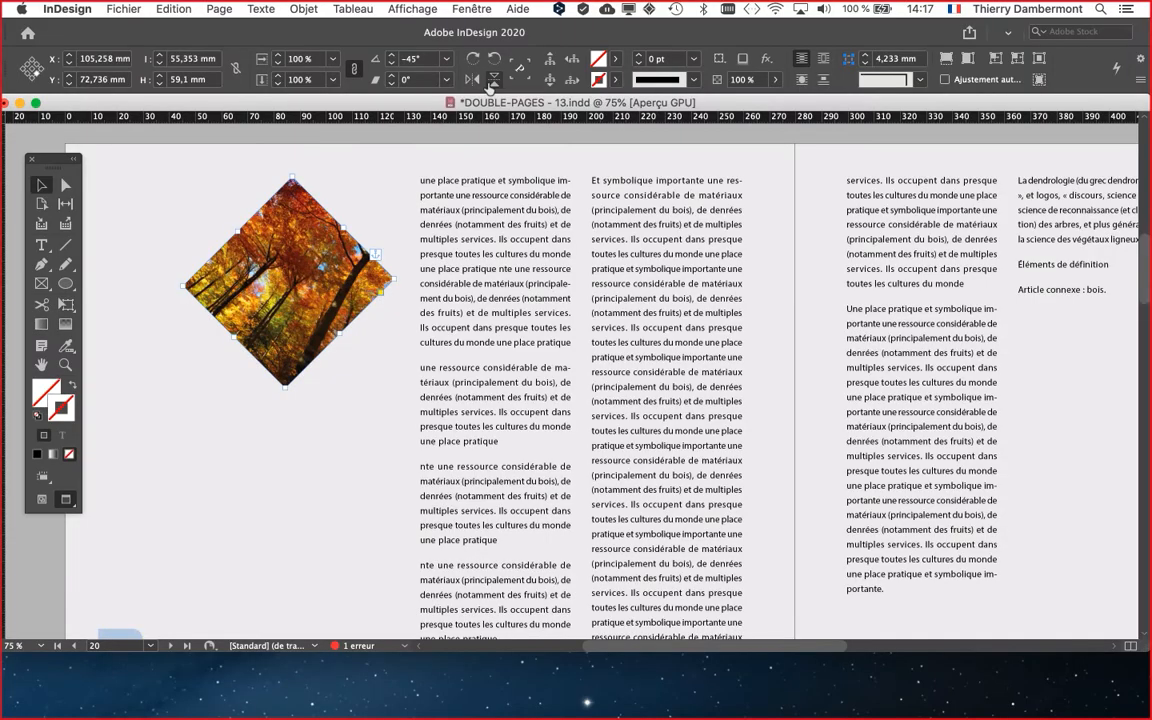
click(489, 88)
click(473, 82)
click(473, 81)
click(178, 197)
key(super+minus)
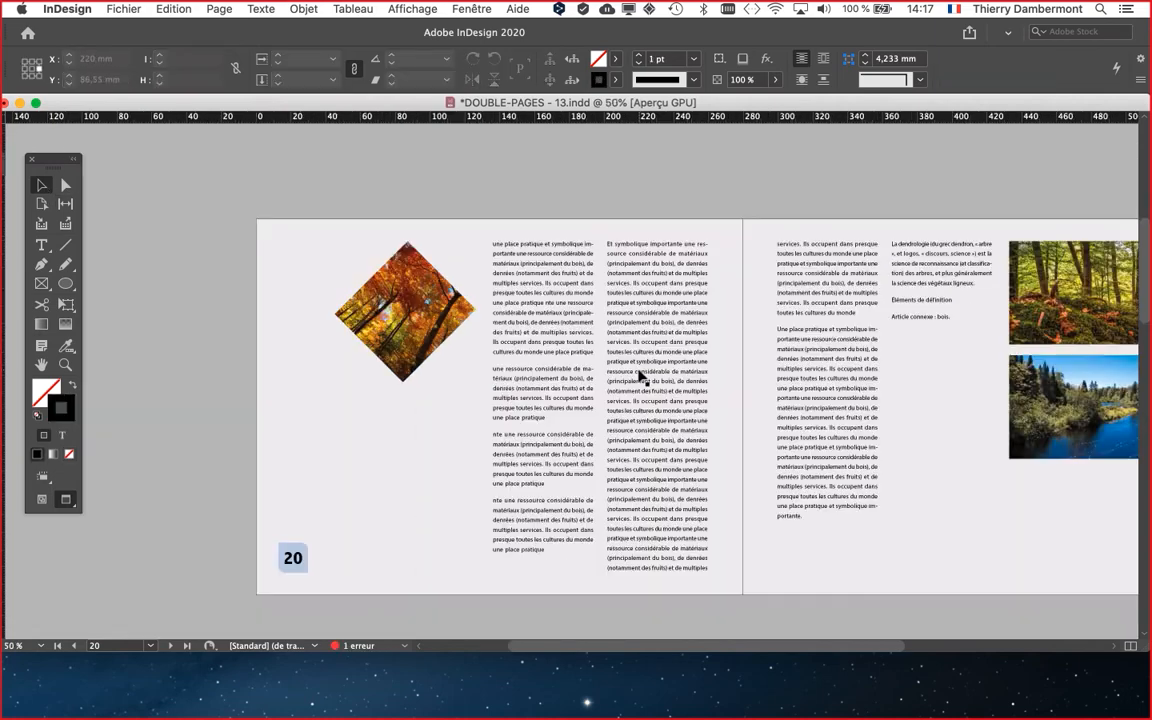
drag(659, 363, 516, 309)
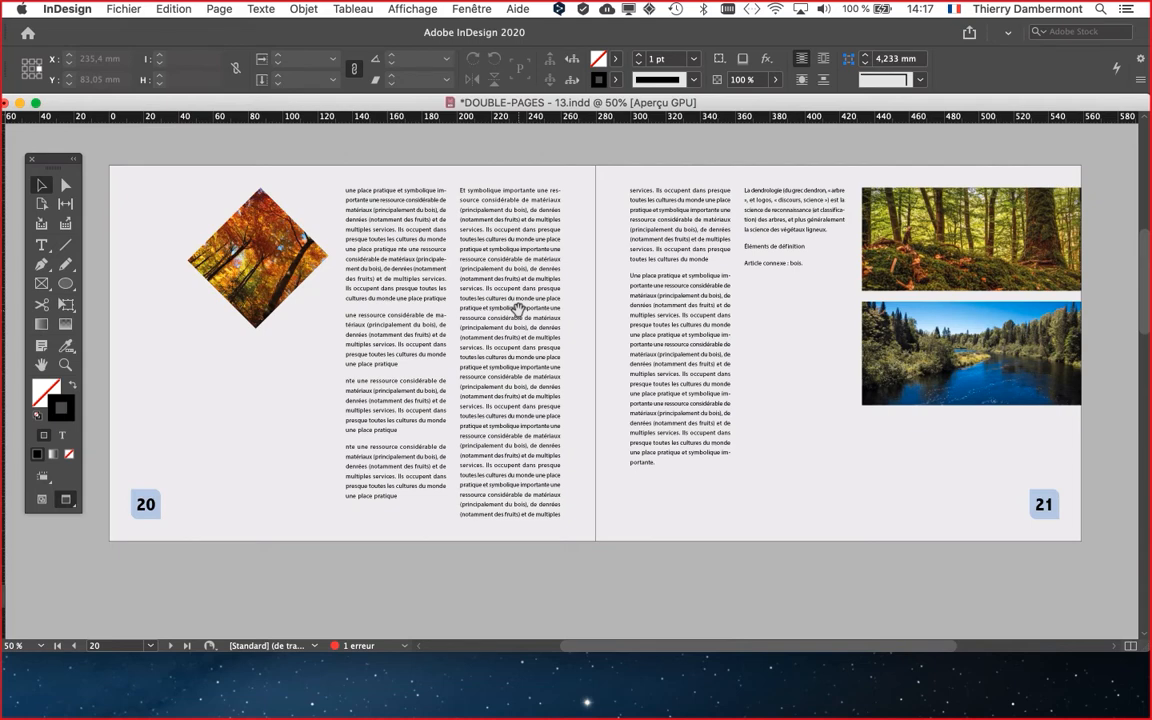
Switch to Firefox, search the web for "comic sans" in a new tab, and show the image results
mouse_move(10, 560)
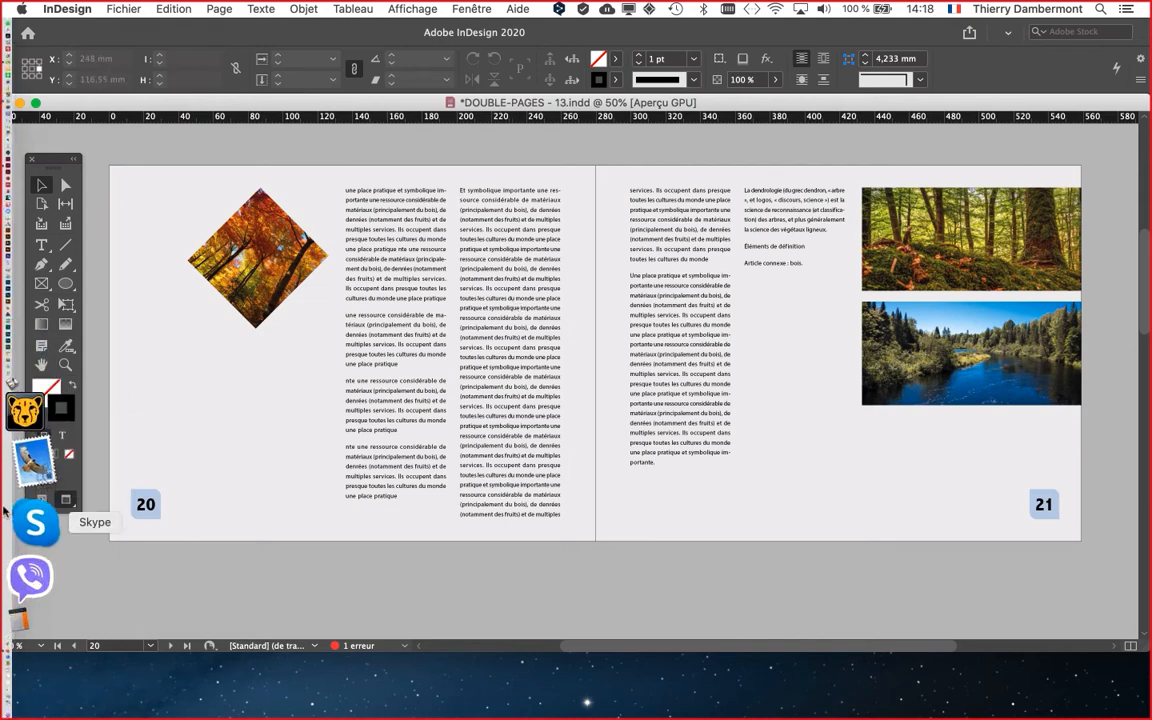
click(30, 532)
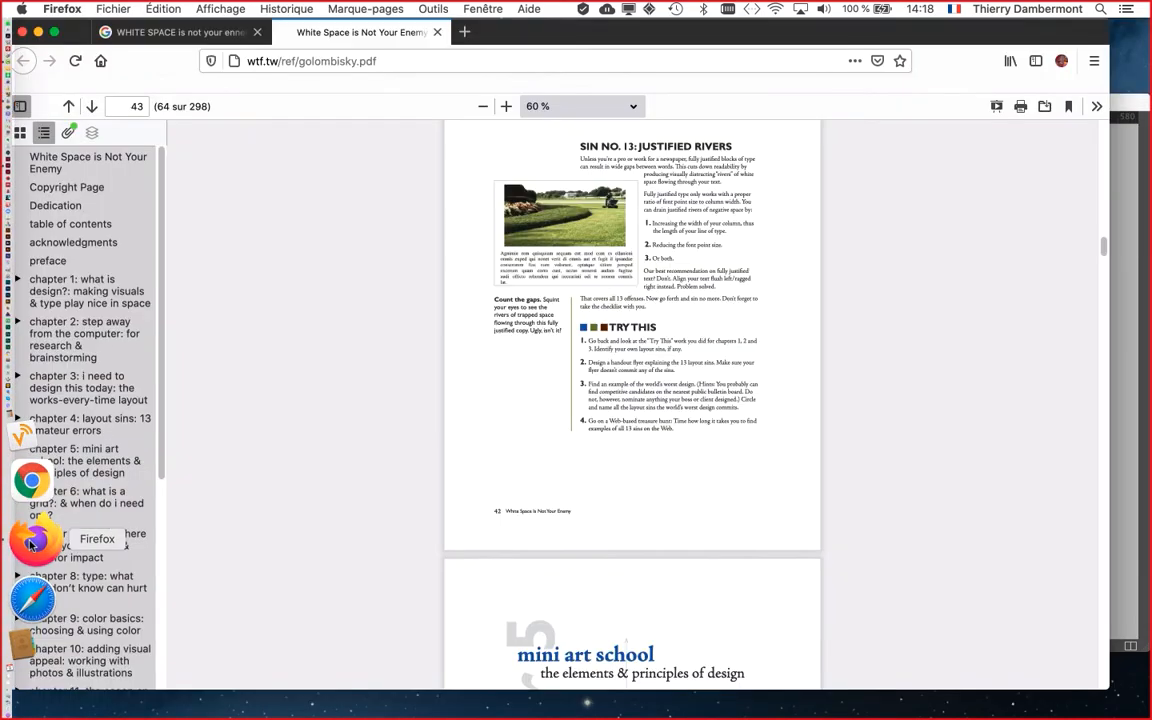
click(462, 33)
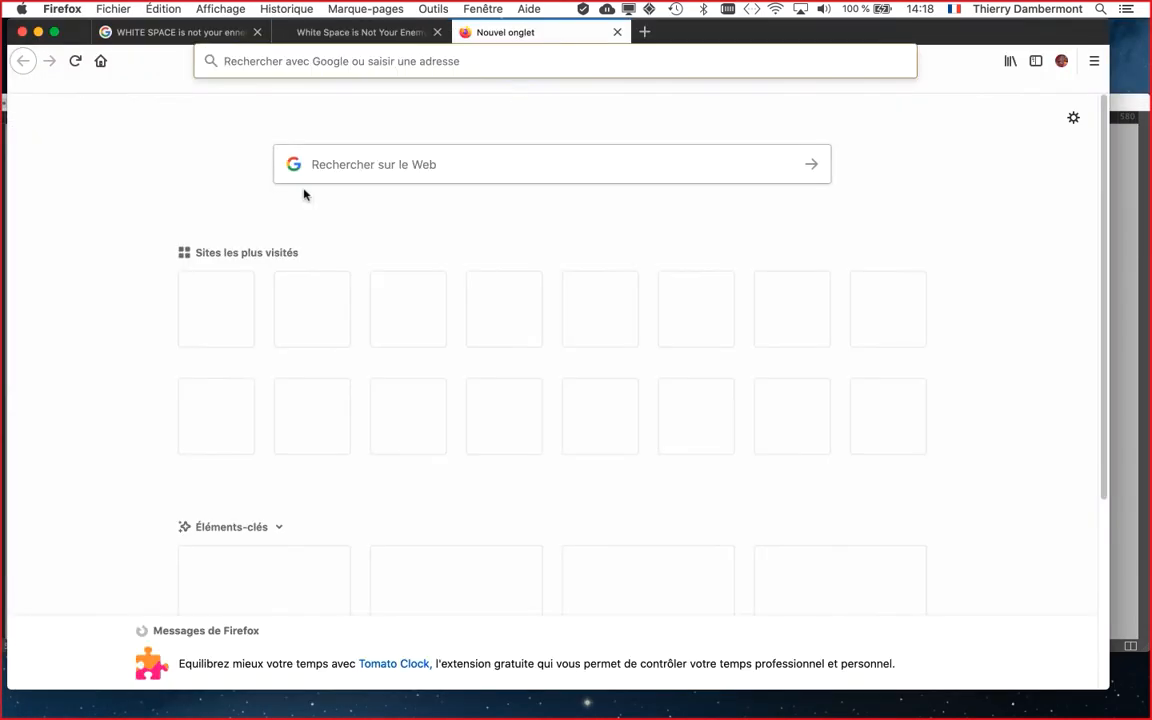
click(343, 165)
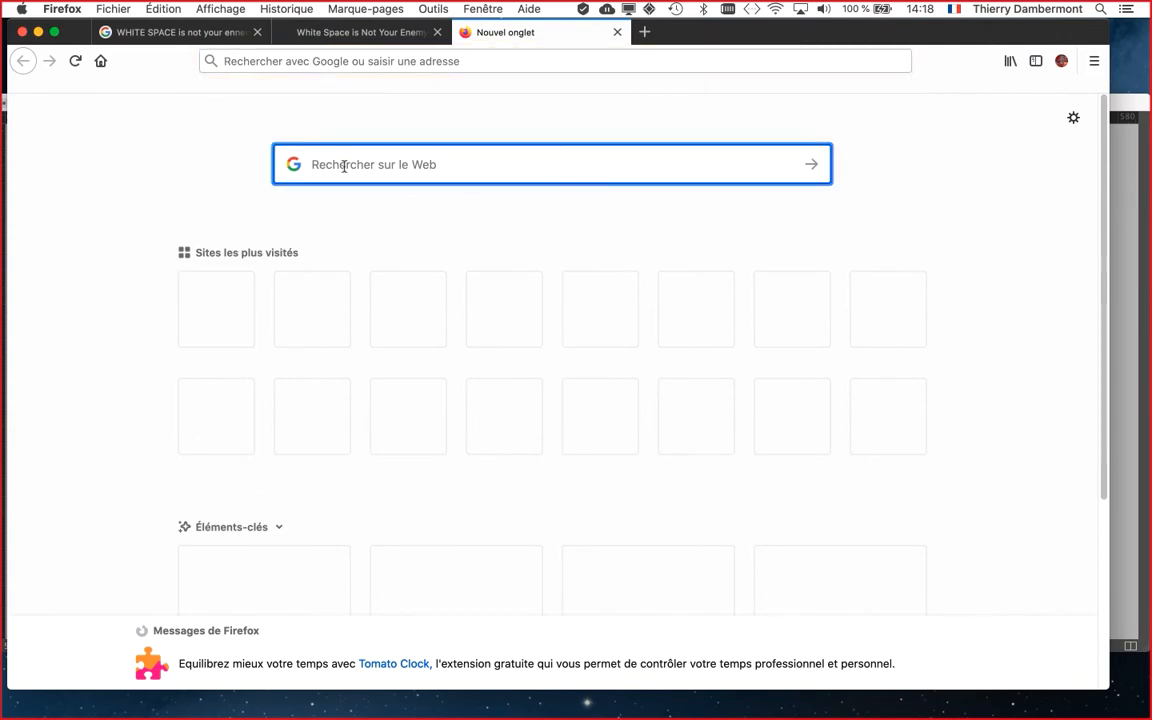
text(com)
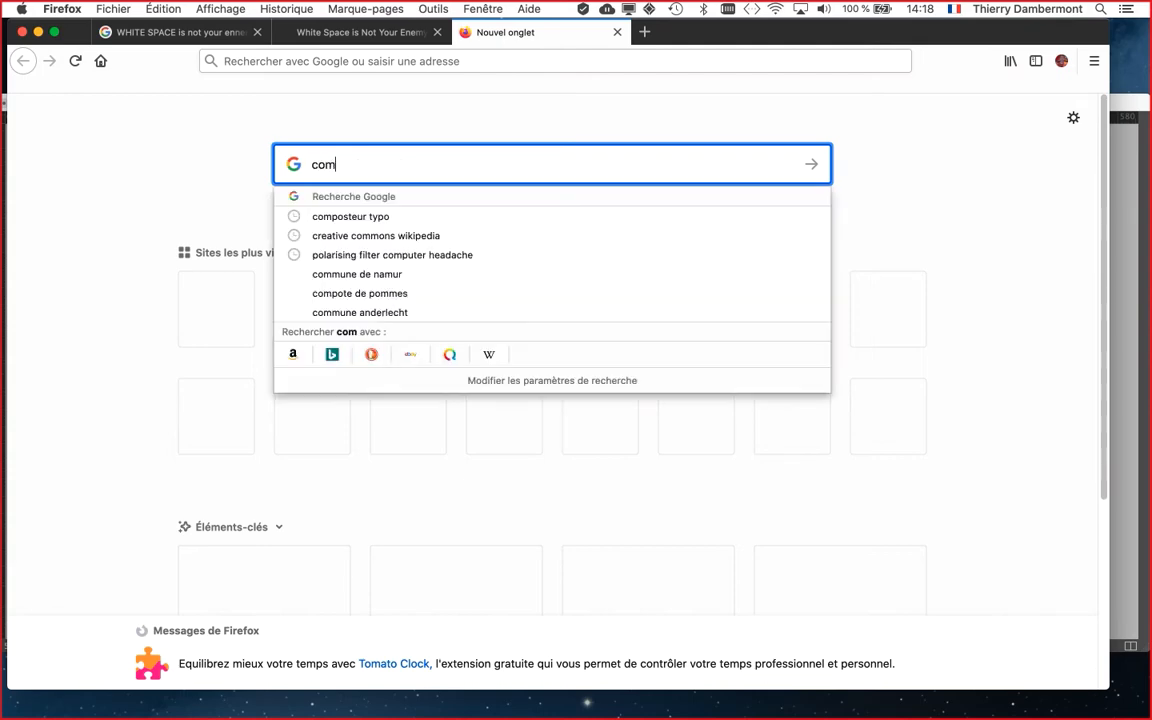
text(ic sans)
key(Return)
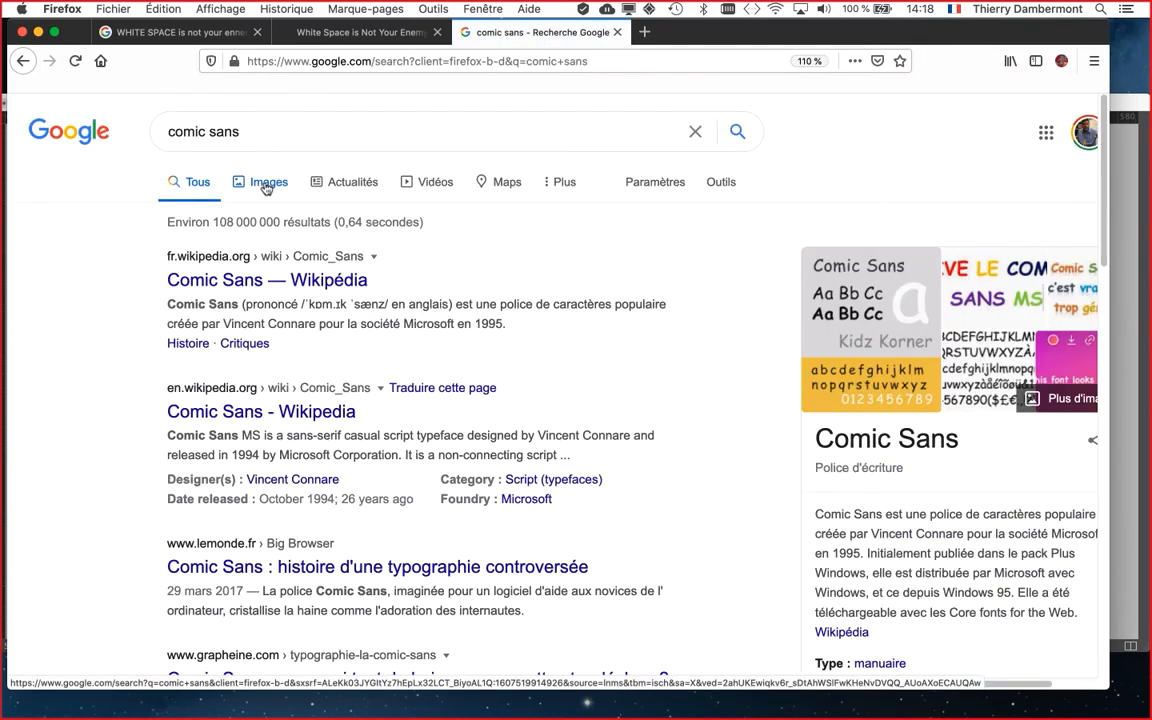
click(265, 186)
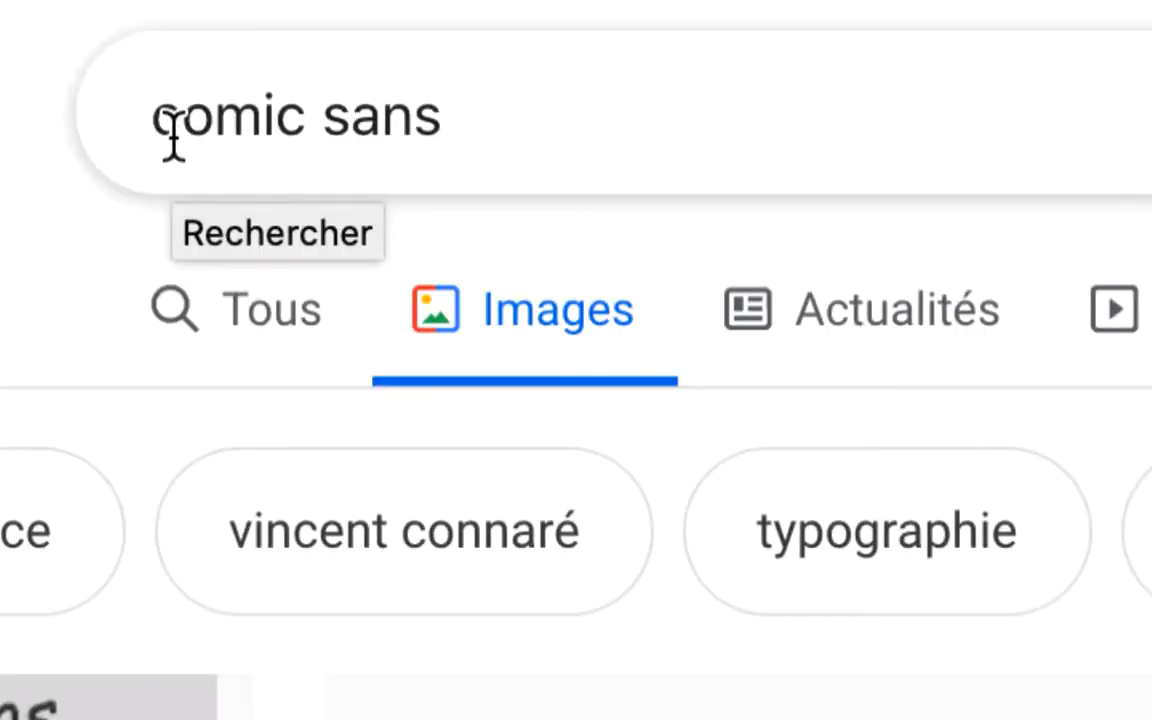
Change the image search query to "ban comic sans" and run it
click(170, 136)
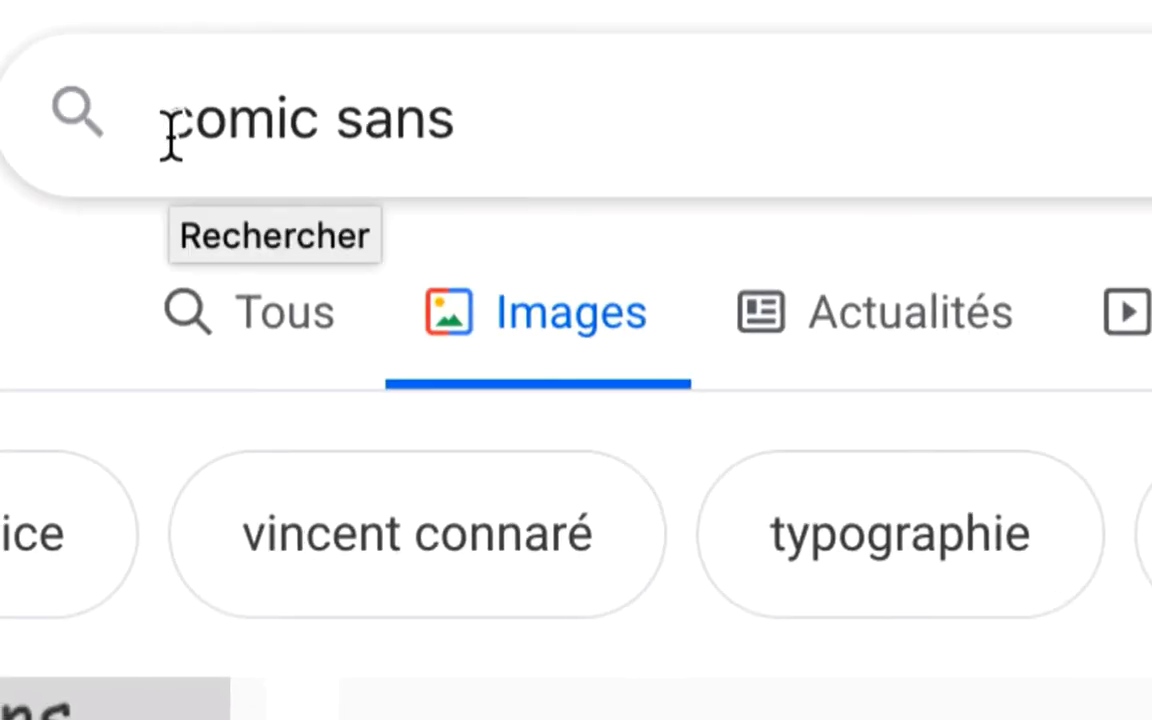
text(ban)
key(Return)
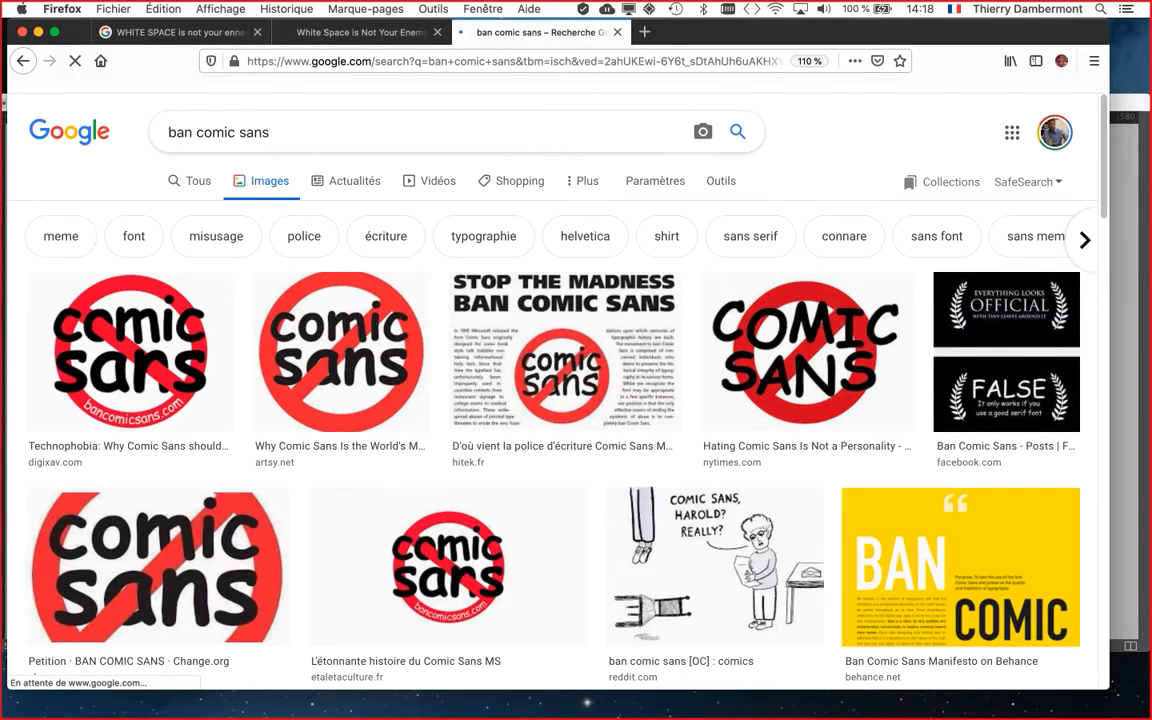
Look through the image results about banning the Comic Sans typeface, and return to the start of the results
scroll(565, 300, down, 2)
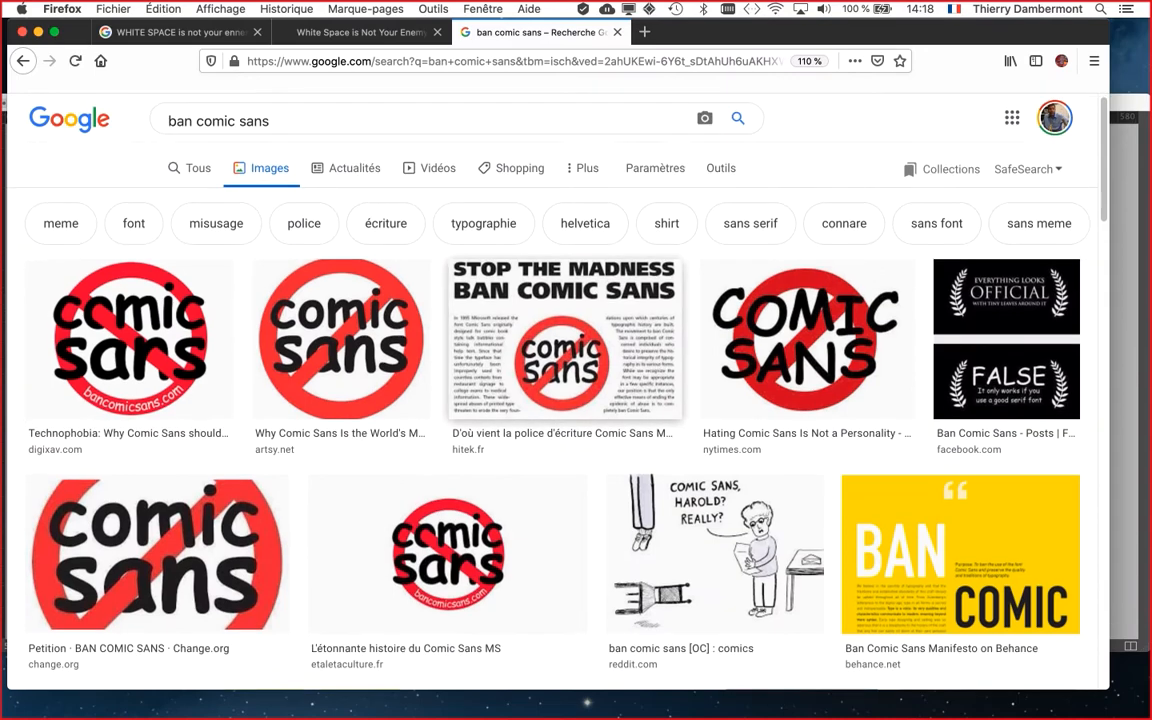
scroll(565, 300, down, 4)
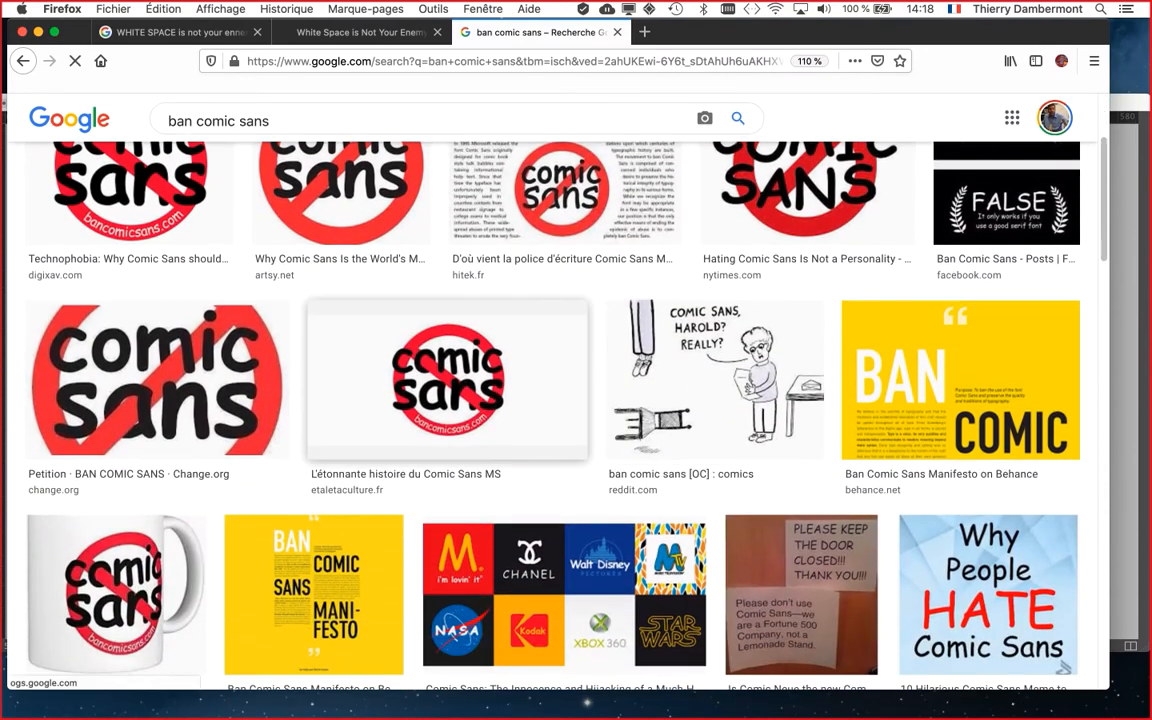
scroll(565, 300, down, 2)
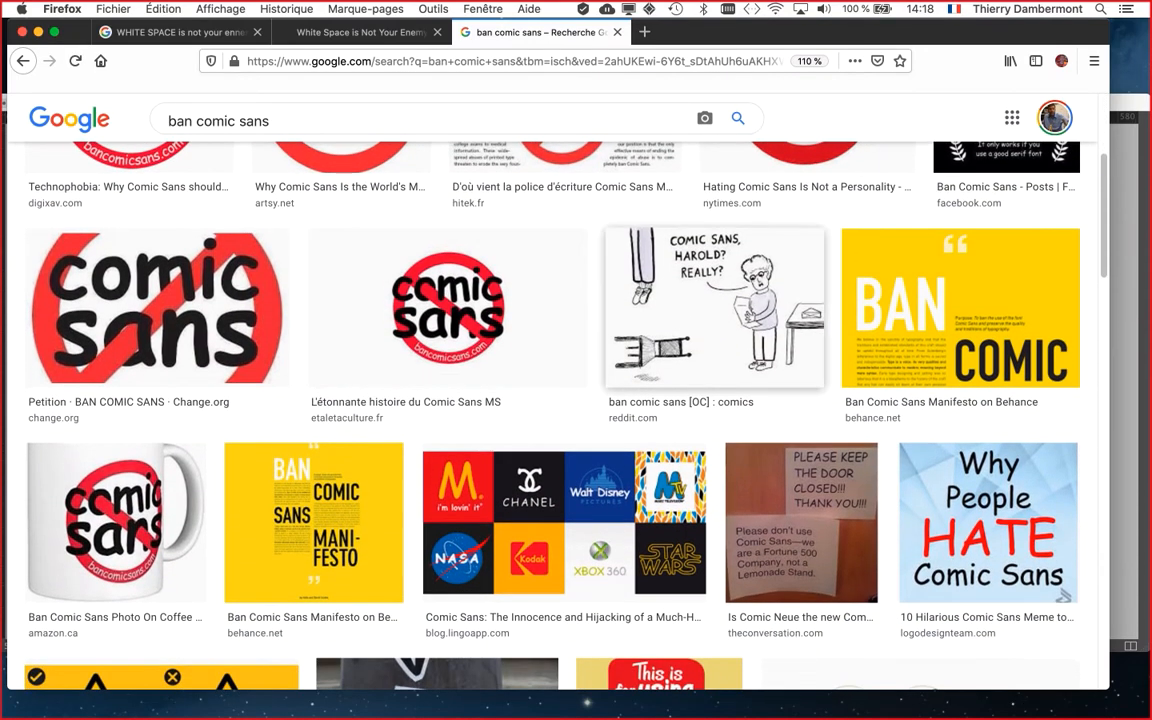
scroll(565, 300, down, 8)
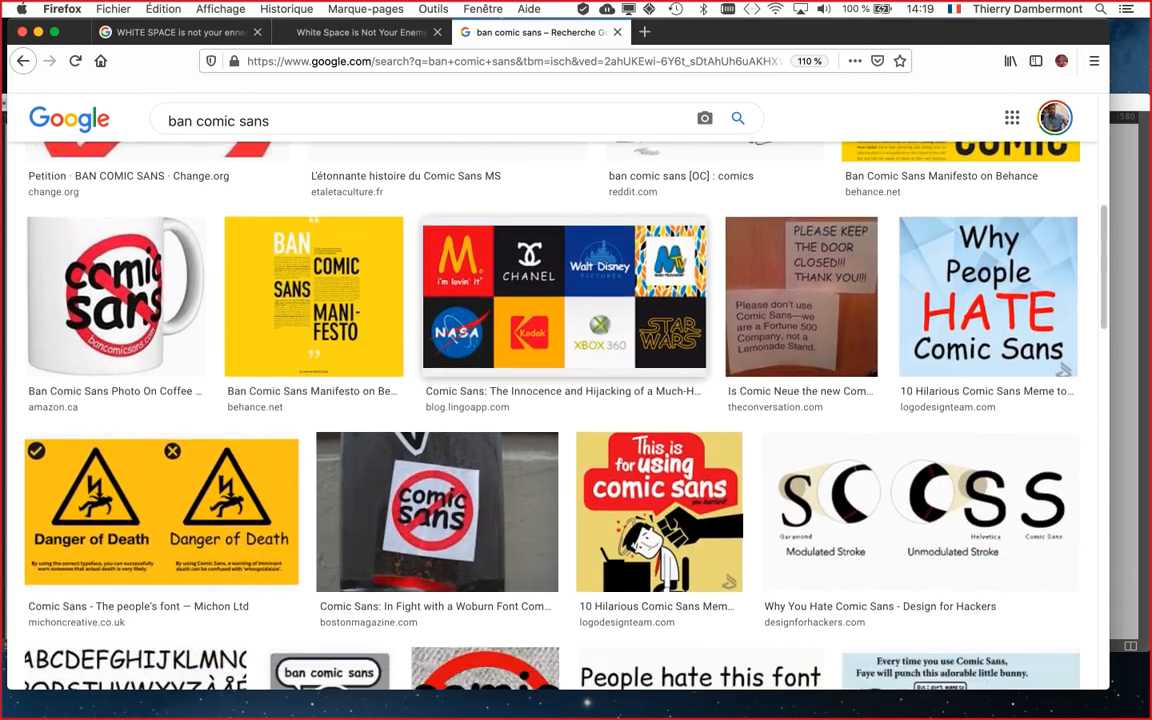
scroll(550, 415, up, 2)
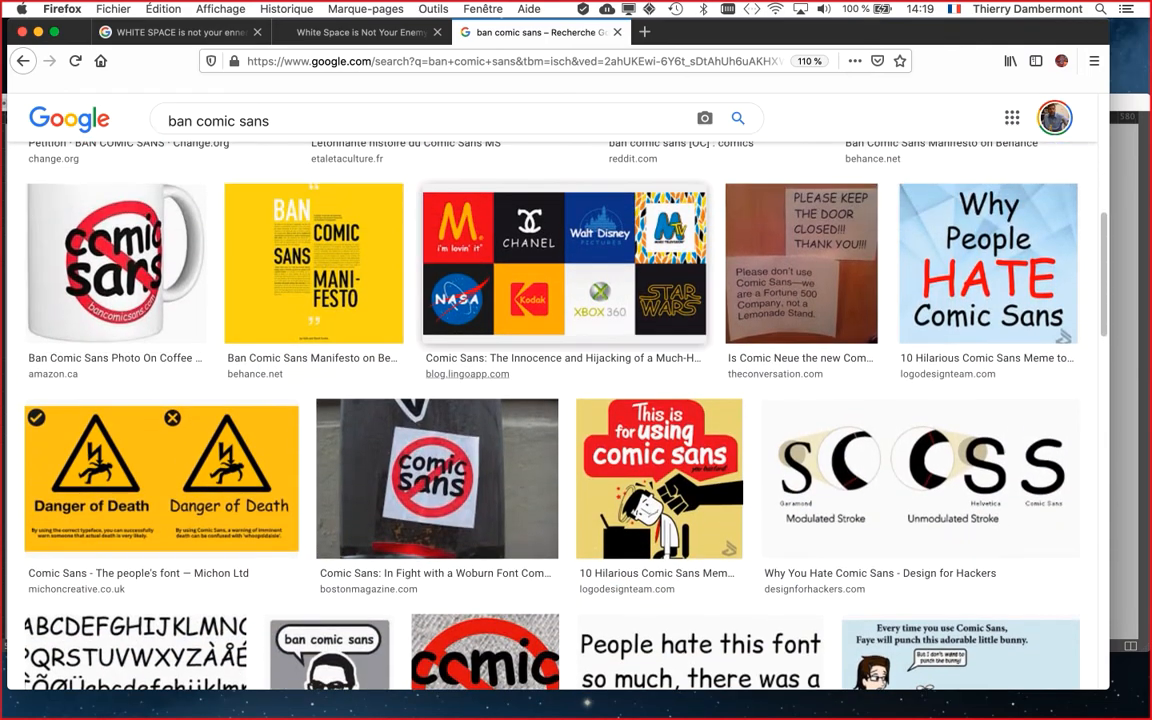
scroll(550, 415, down, 7)
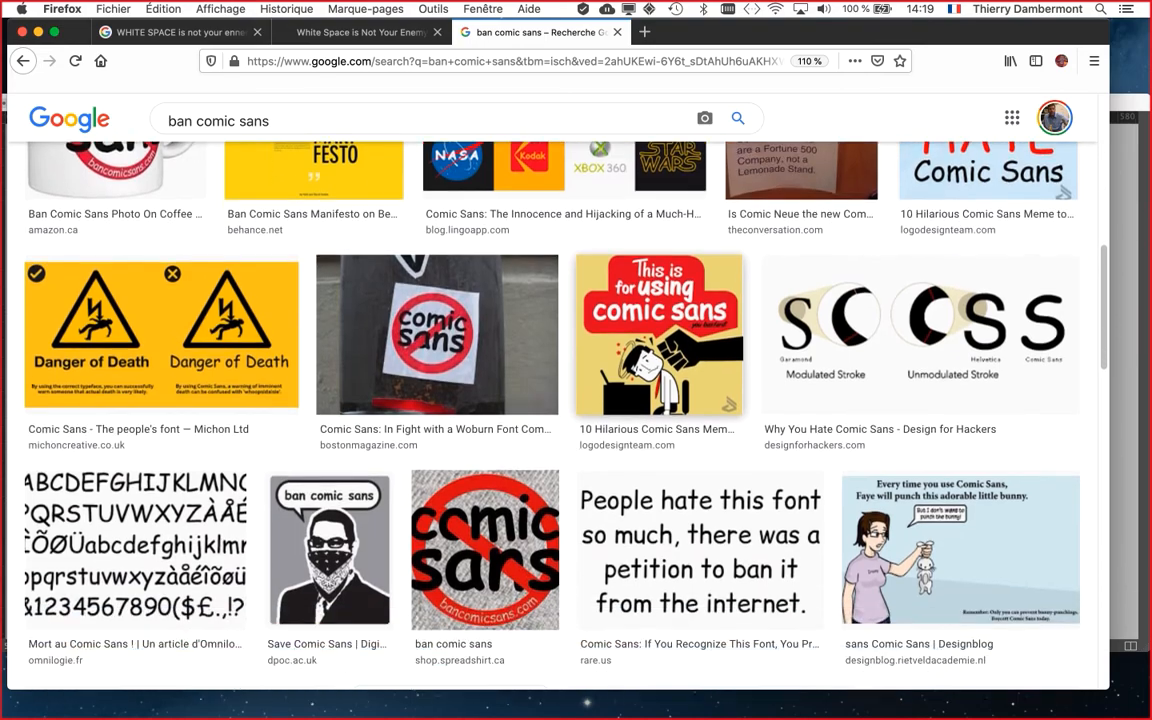
scroll(550, 415, down, 10)
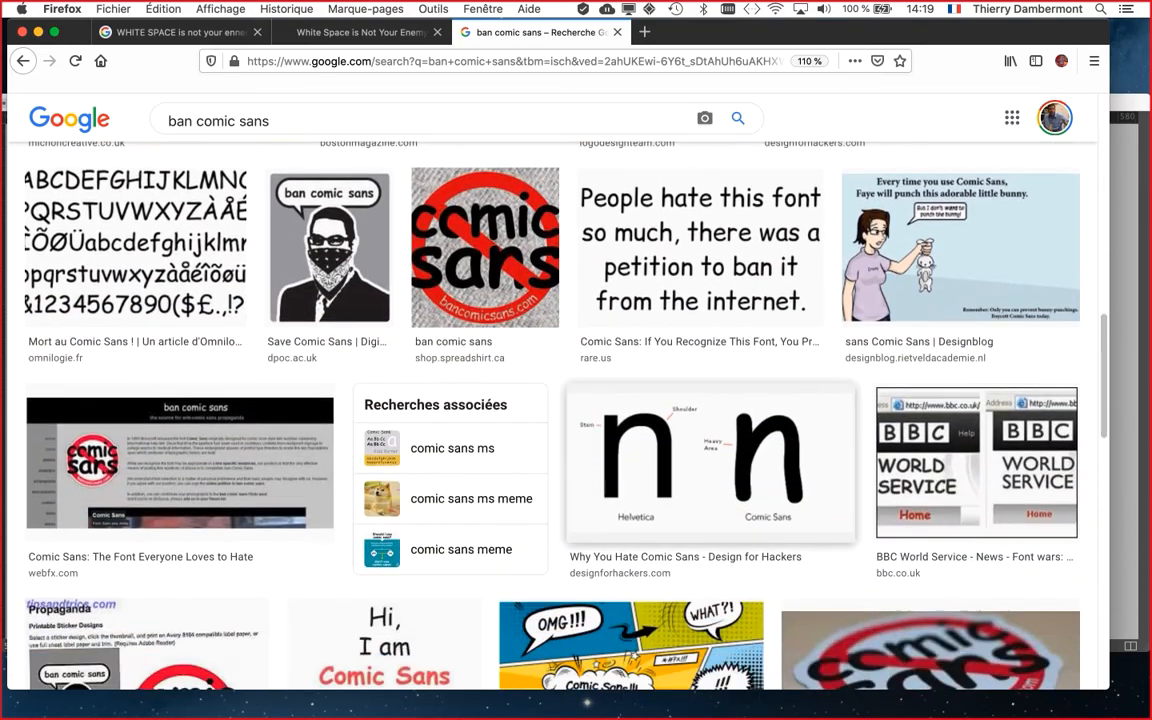
scroll(700, 300, down, 8)
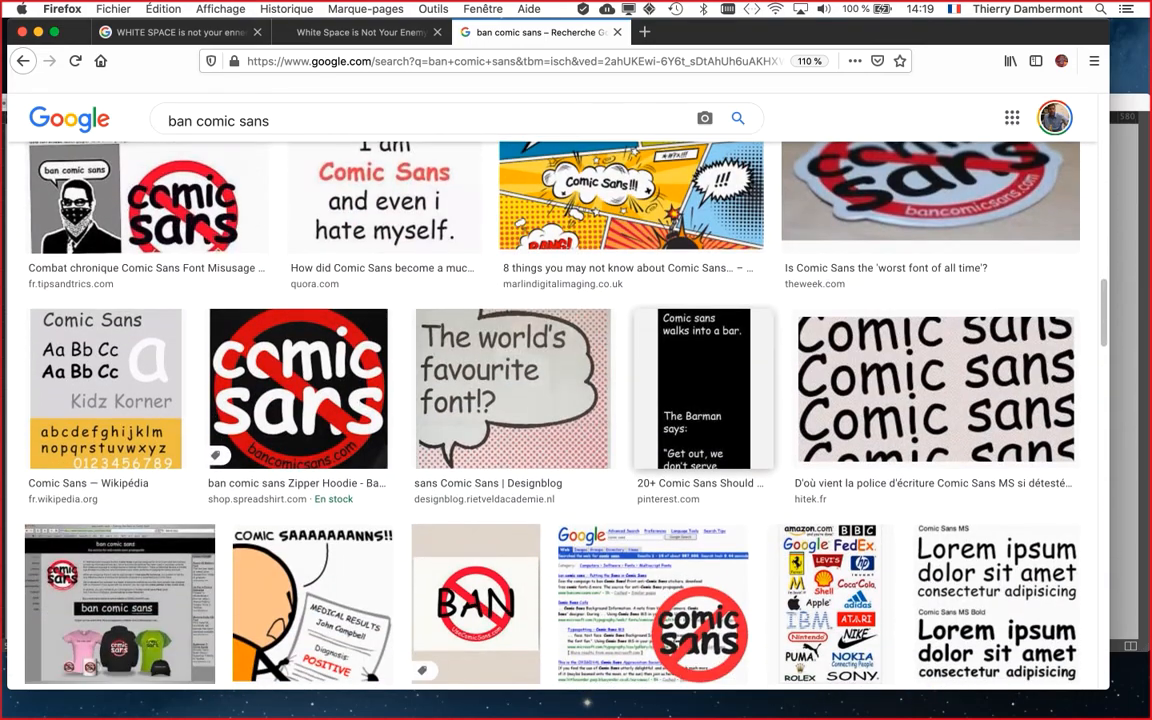
scroll(650, 280, down, 6)
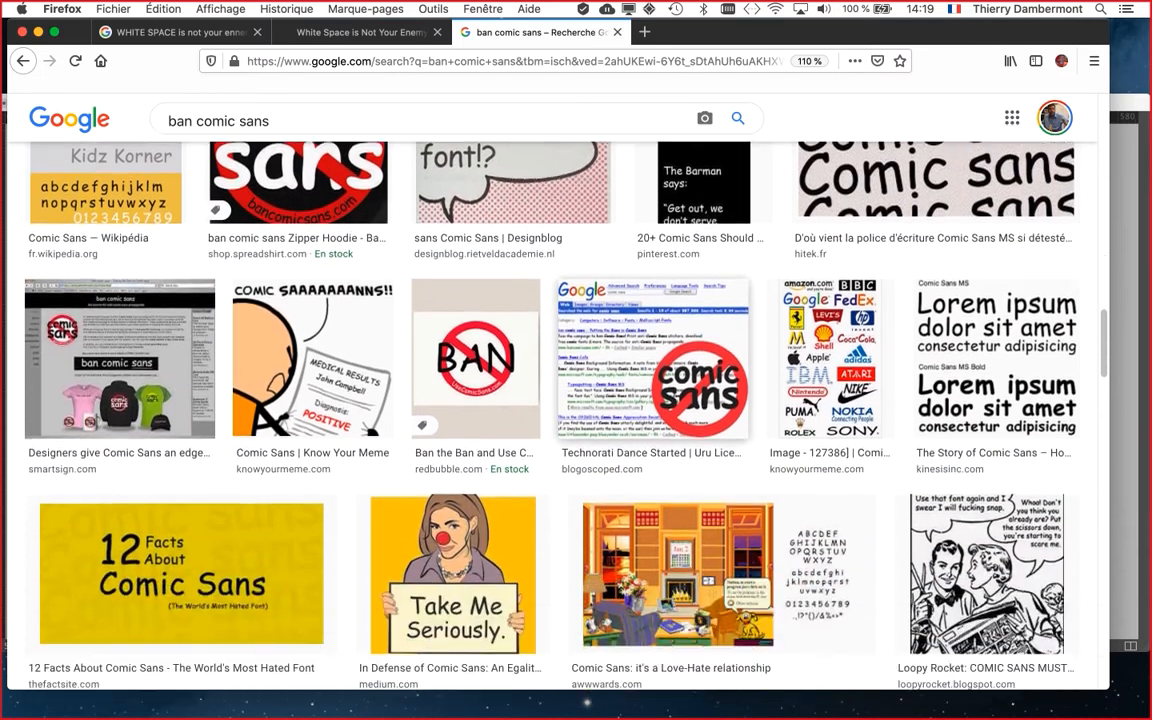
scroll(550, 415, down, 10)
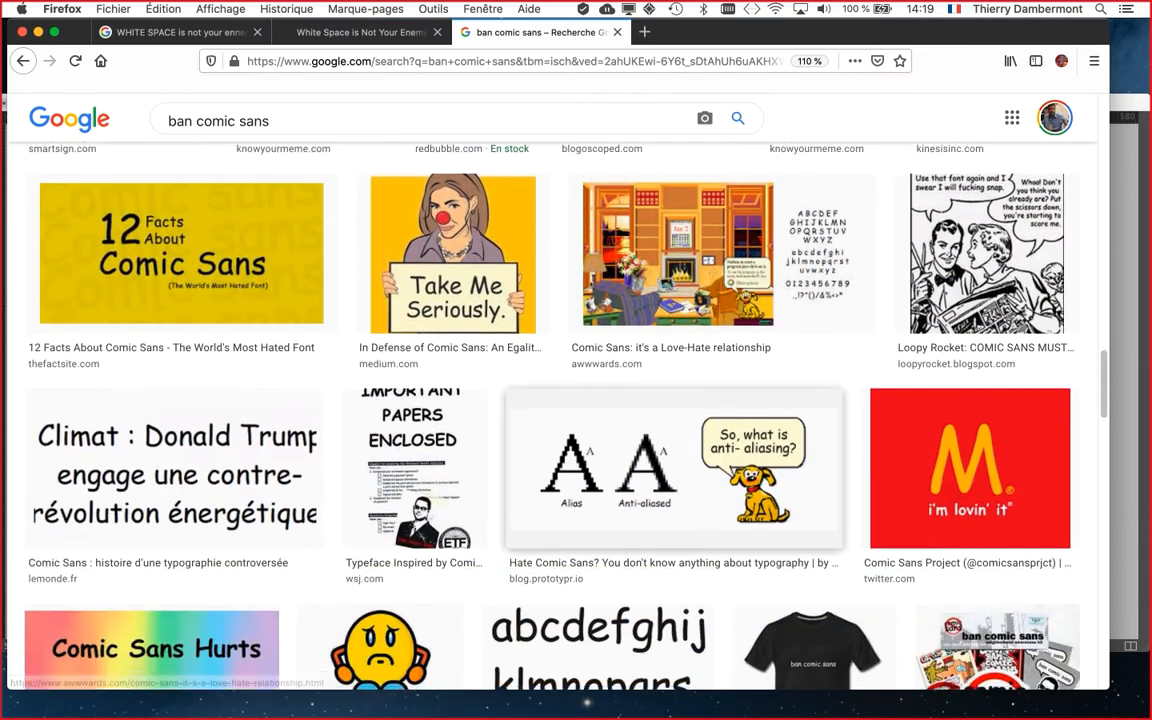
scroll(550, 415, down, 6)
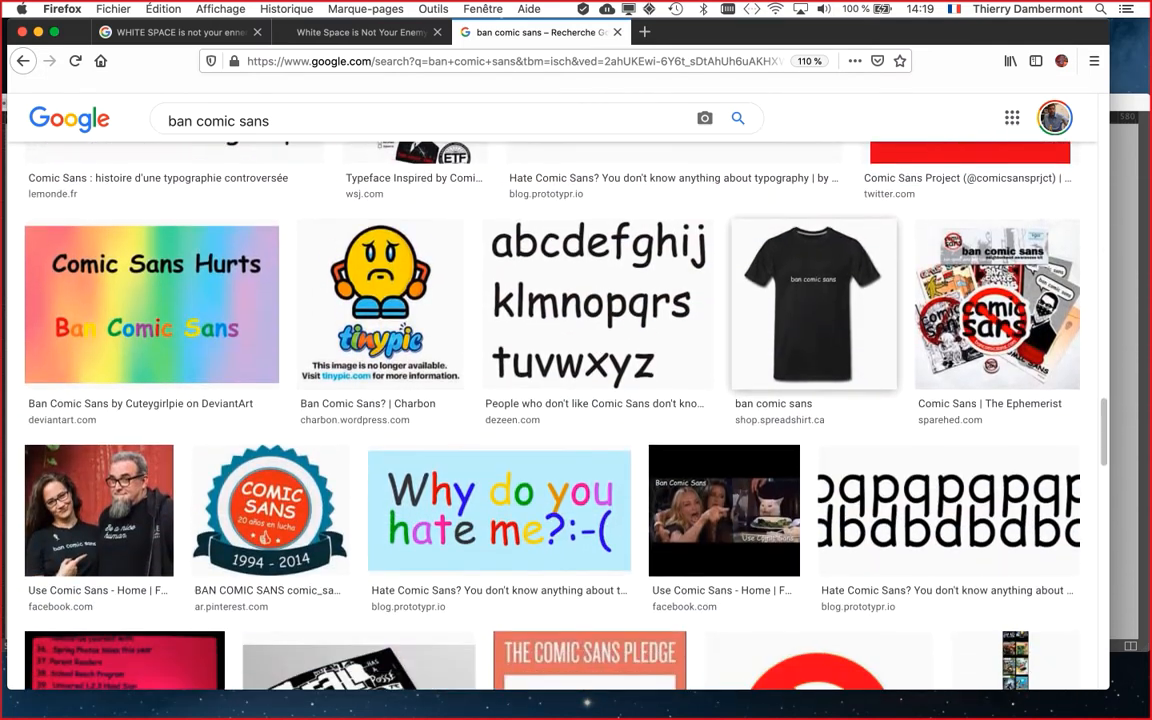
scroll(550, 415, down, 10)
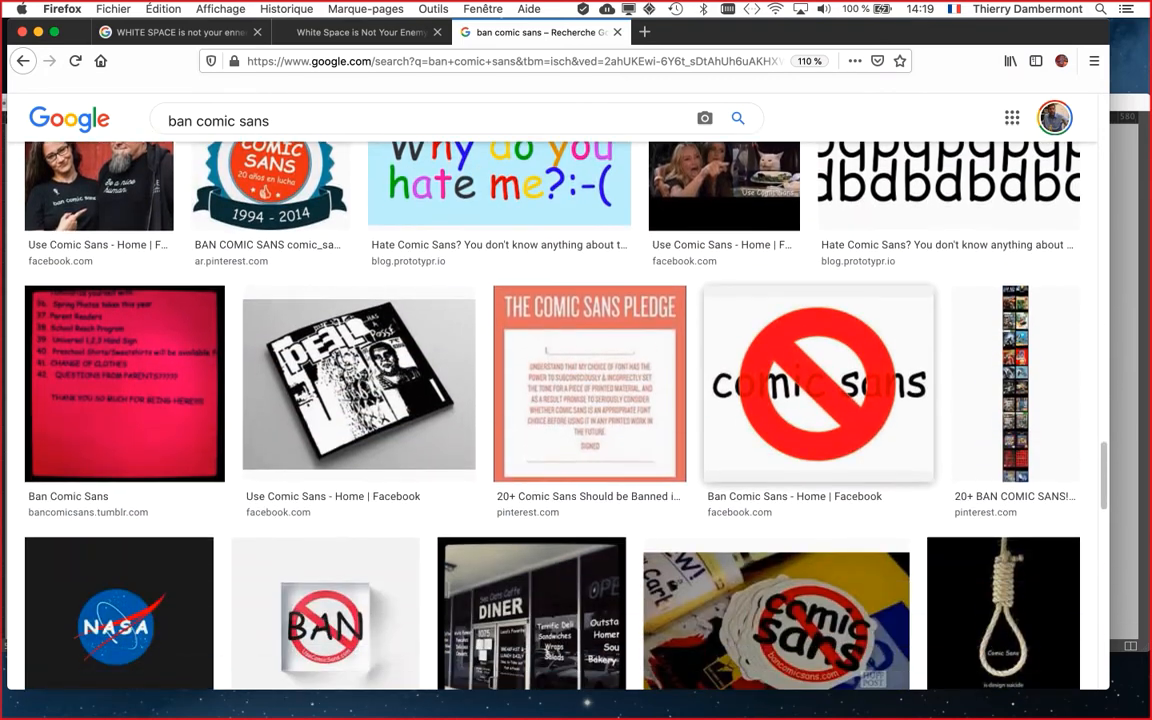
scroll(550, 415, down, 10)
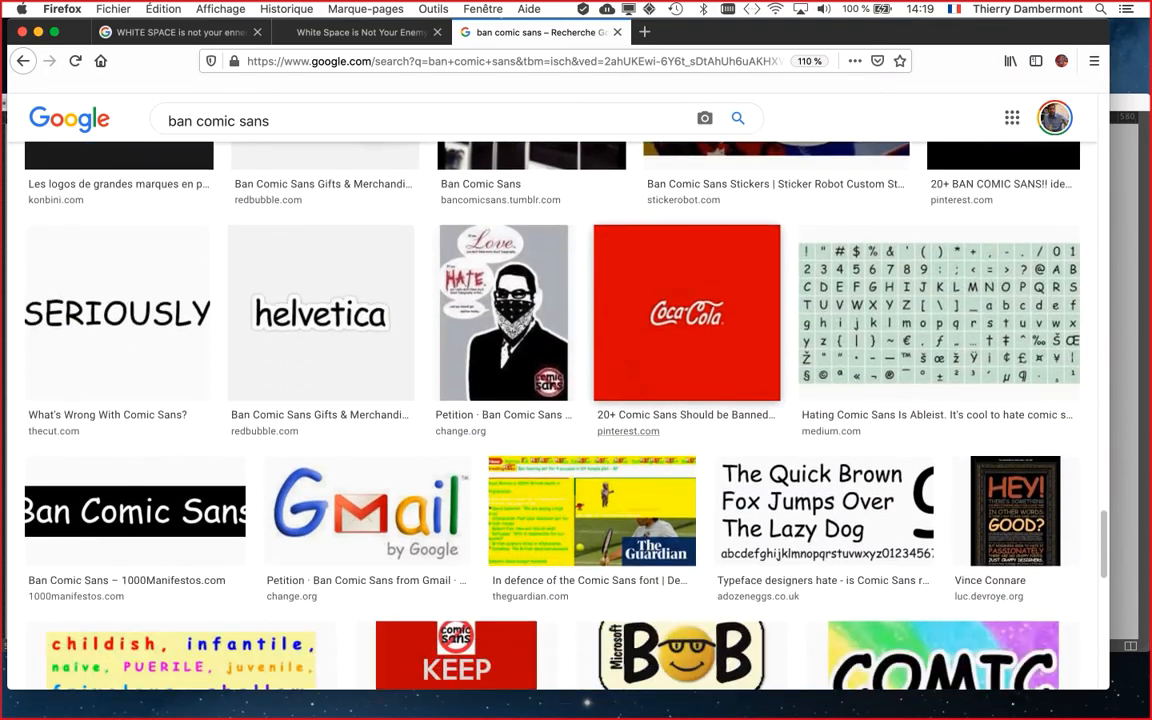
scroll(680, 330, down, 6)
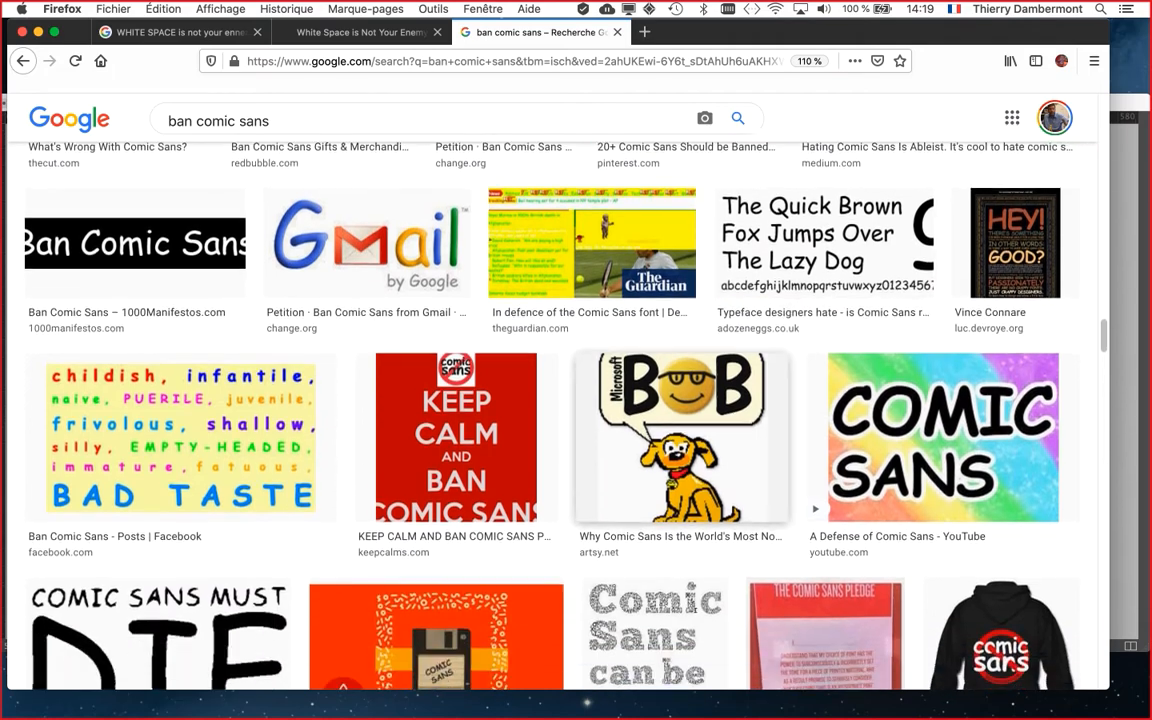
scroll(680, 330, down, 4)
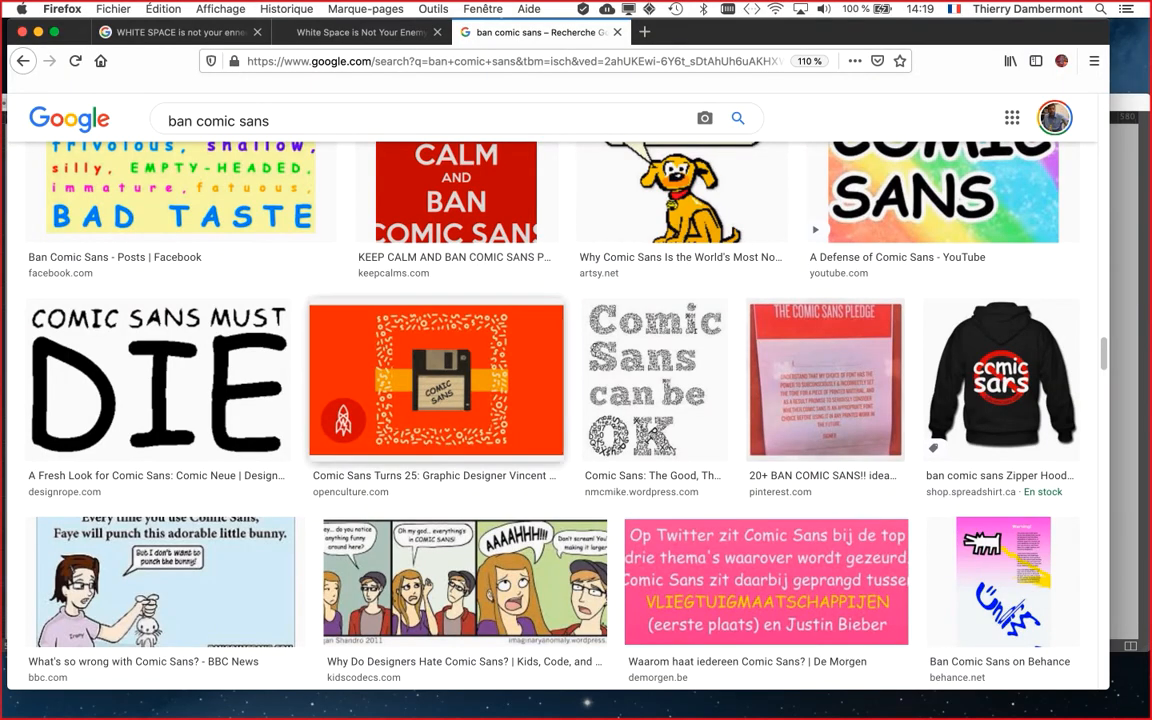
scroll(495, 374, down, 2)
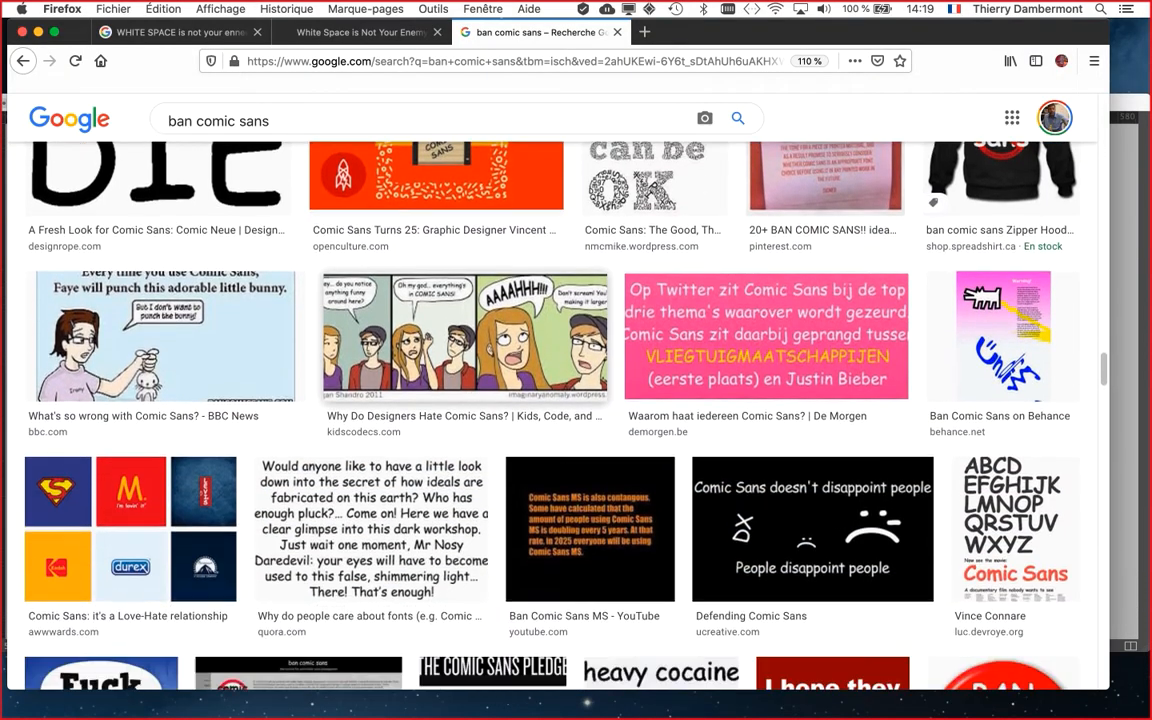
scroll(495, 374, down, 8)
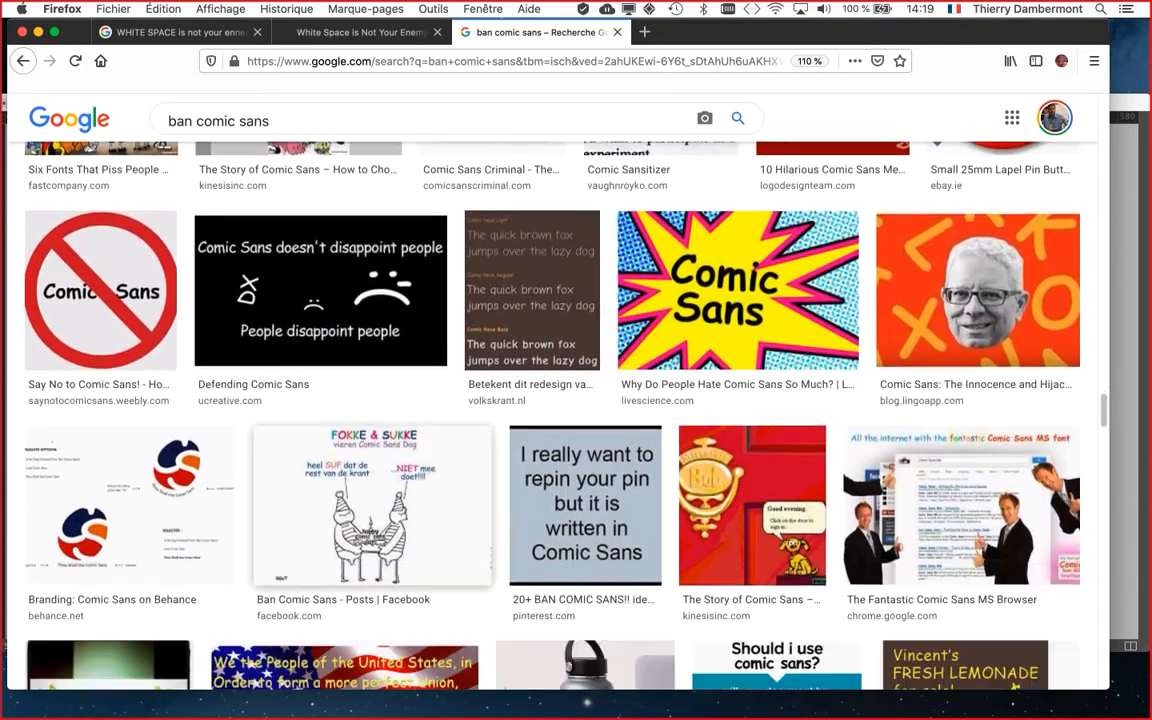
scroll(495, 374, down, 3)
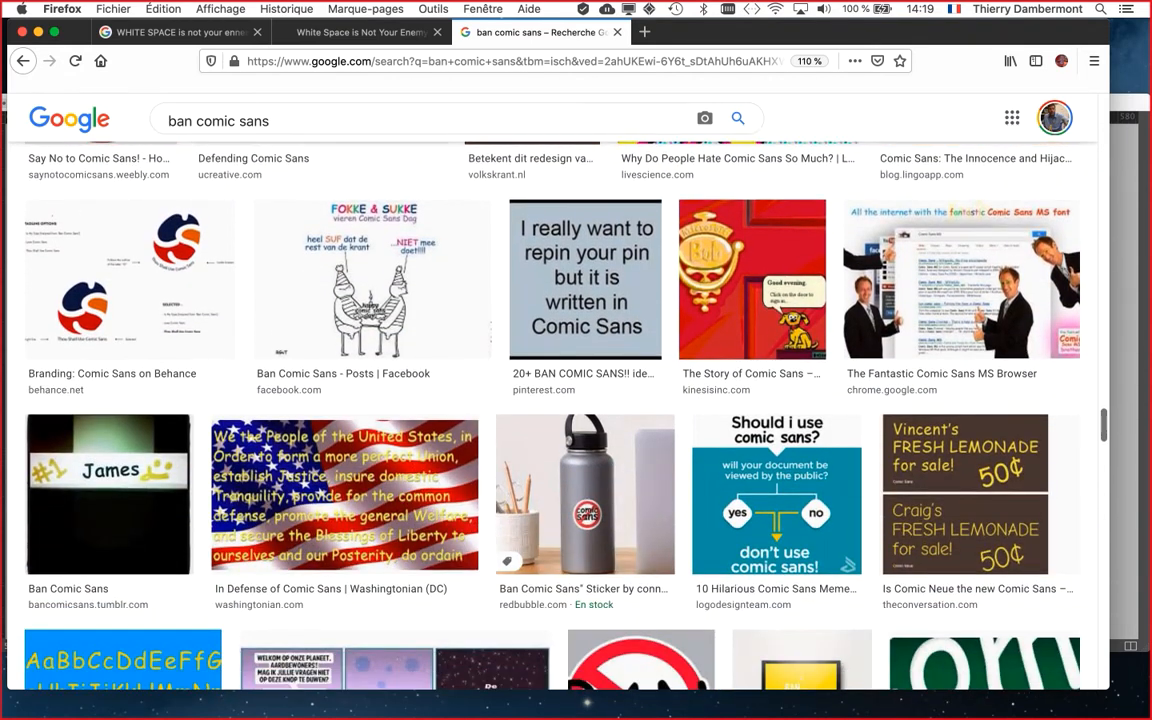
scroll(551, 415, down, 5)
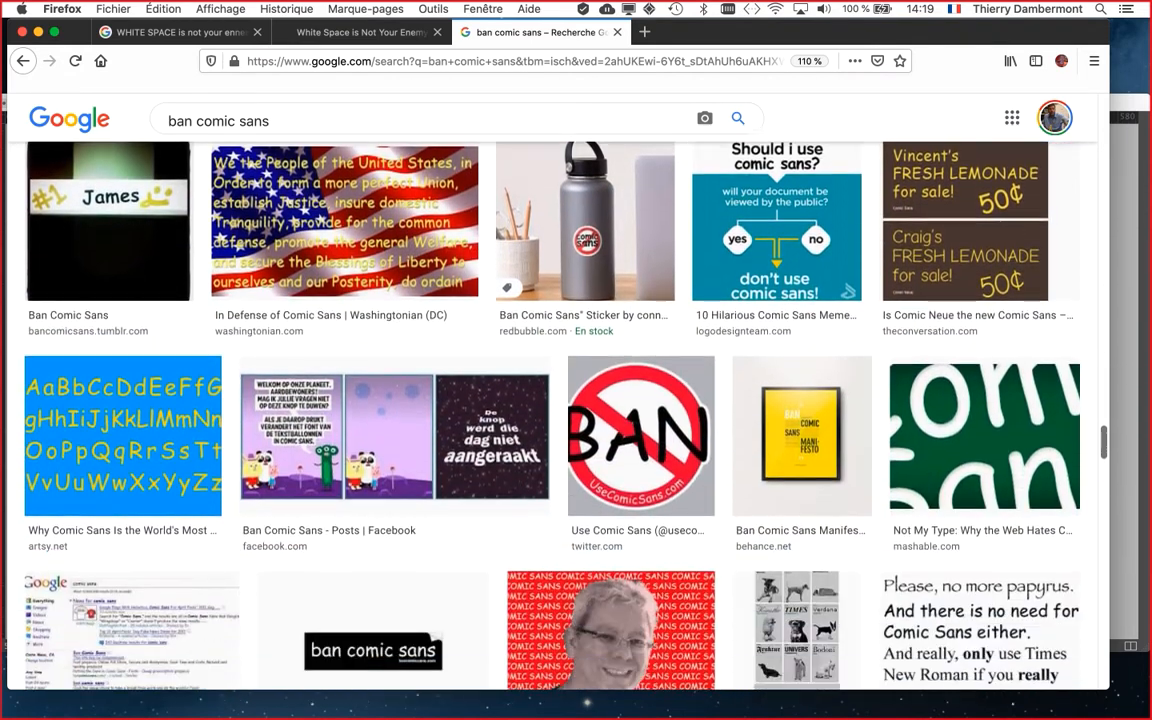
scroll(551, 415, up, 15)
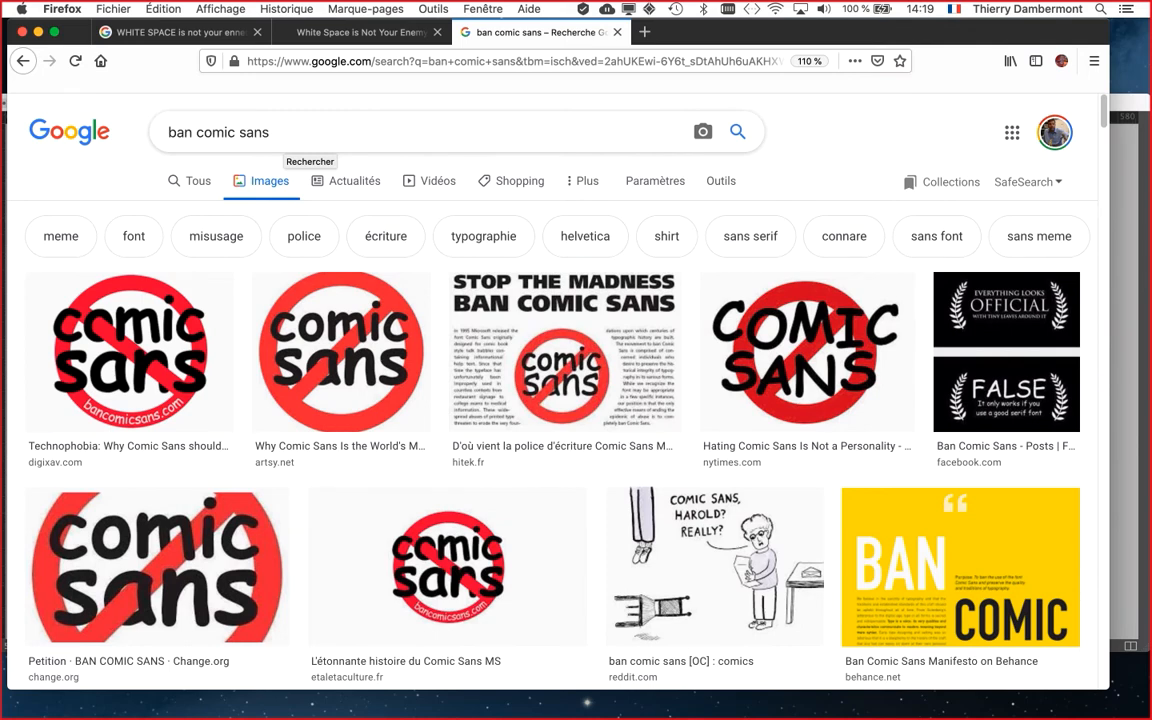
Return to the general web results and search for "print on demand" instead
click(196, 187)
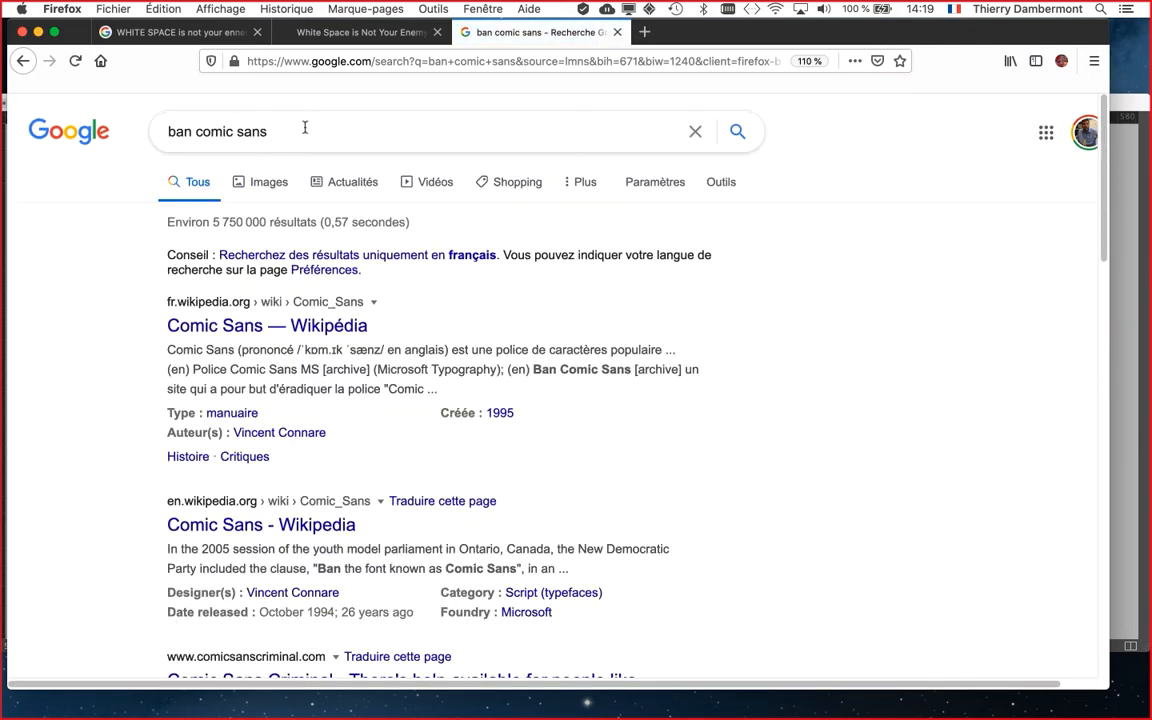
drag(272, 131, 132, 131)
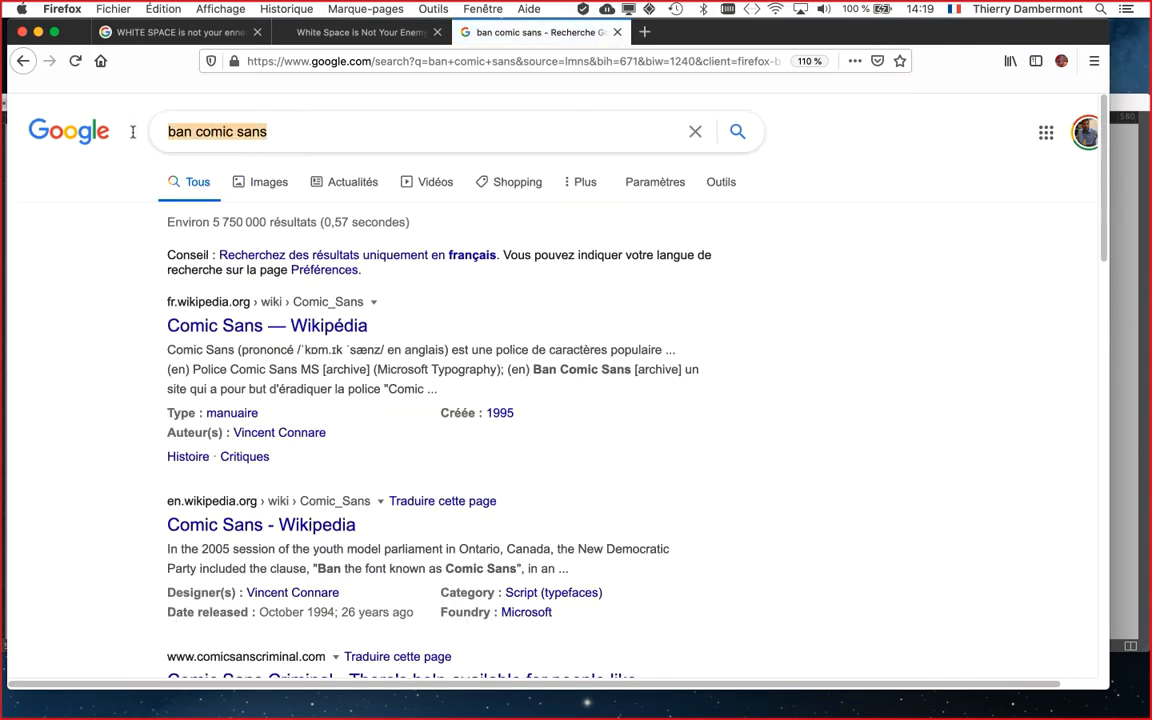
text(pri)
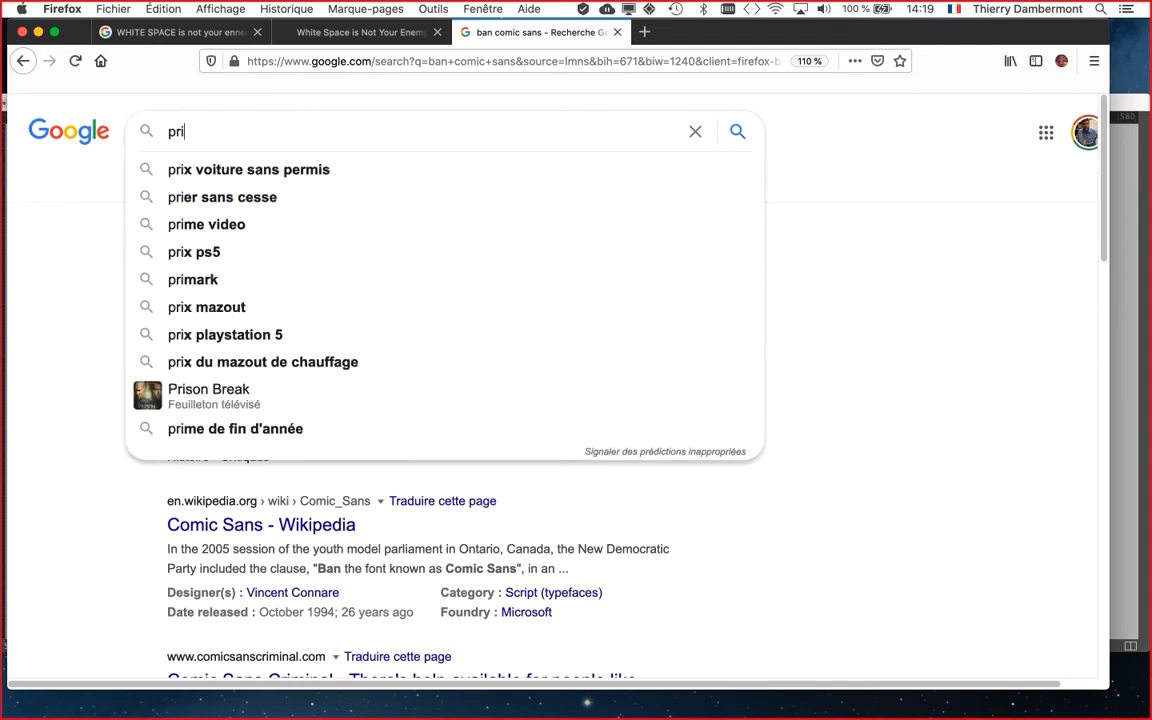
text(nt on demand)
key(Return)
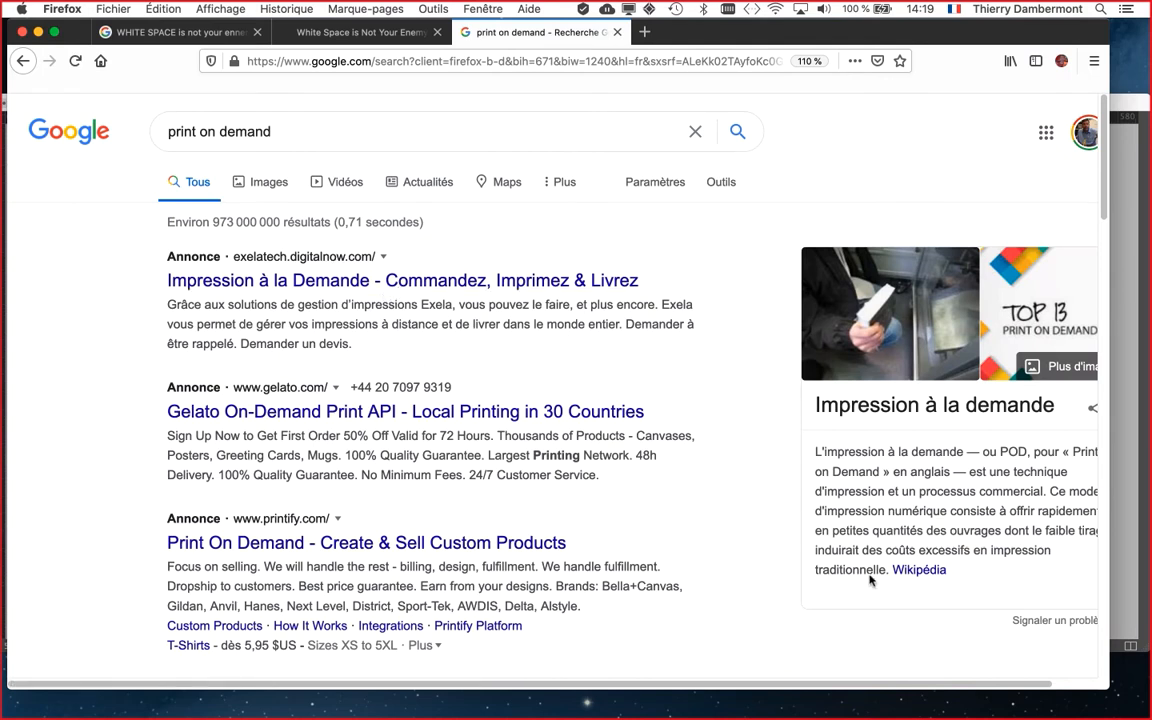
Enlarge the browser window, open the site bdlabo.be, and highlight its domain in the address
drag(1106, 686, 1138, 712)
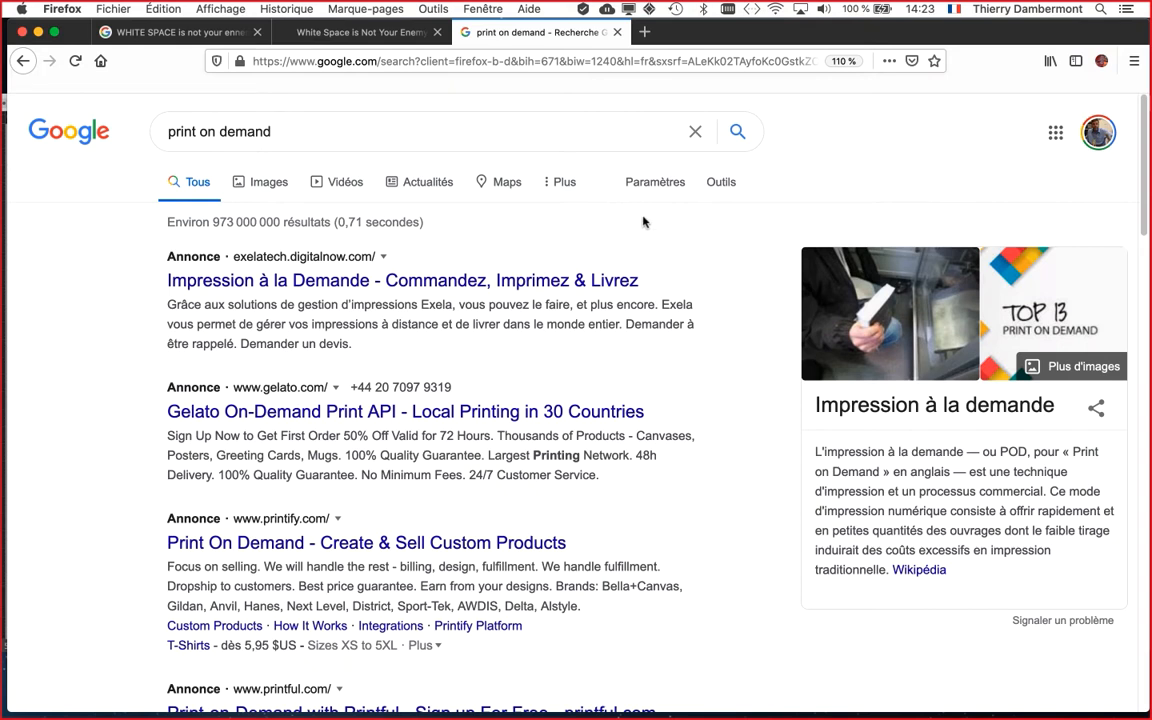
click(321, 62)
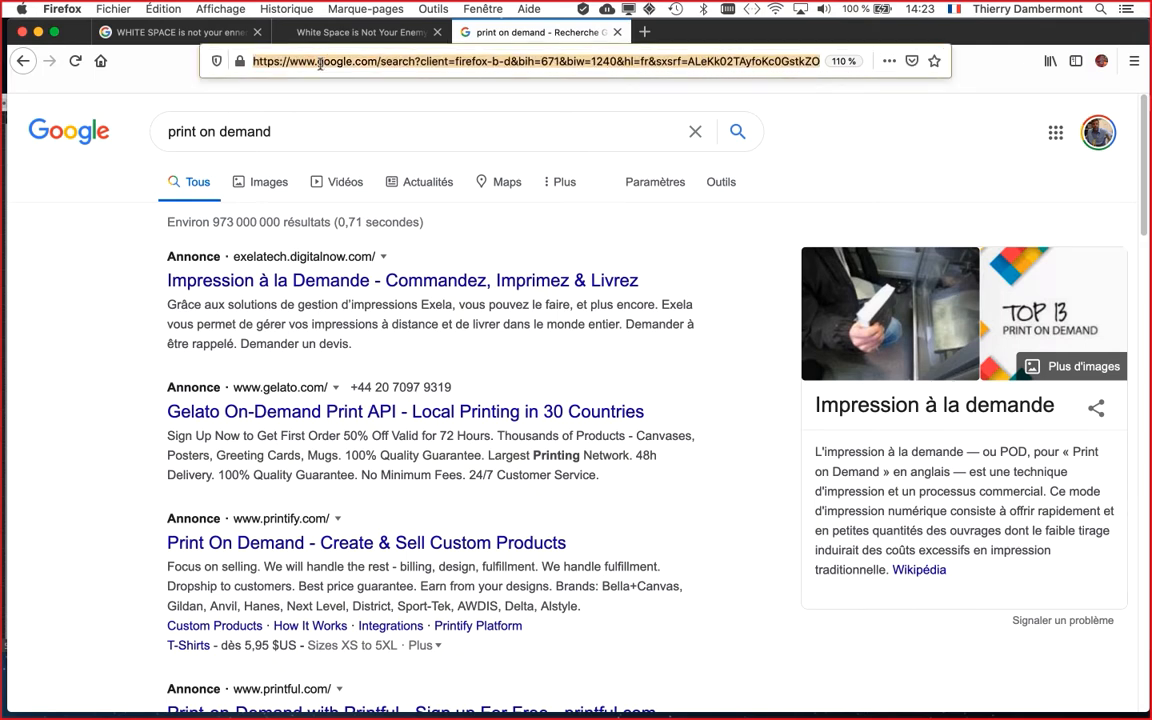
text(bdlabo.)
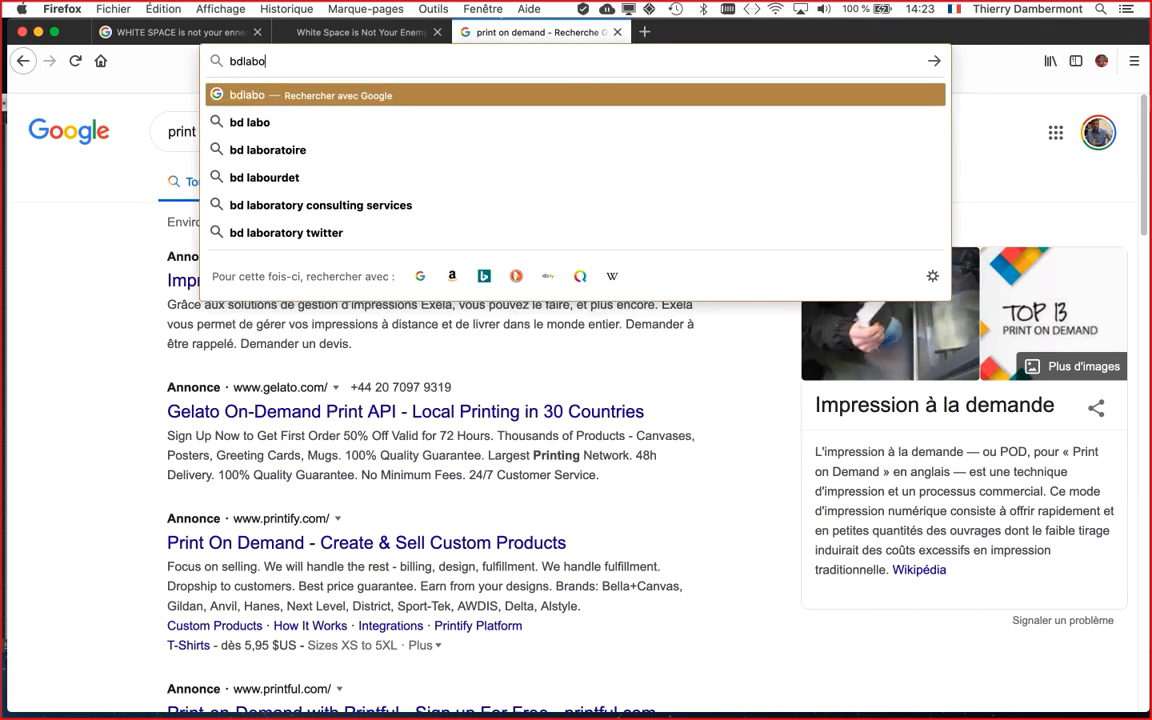
text(be)
key(Return)
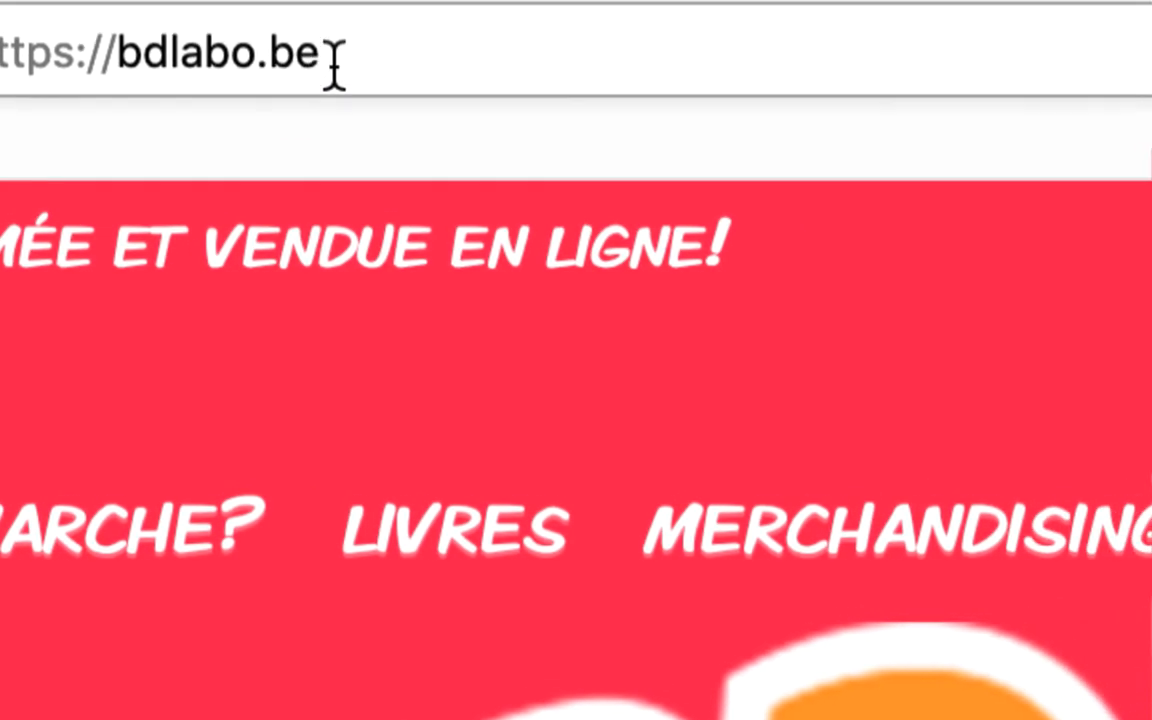
drag(478, 22, 266, 60)
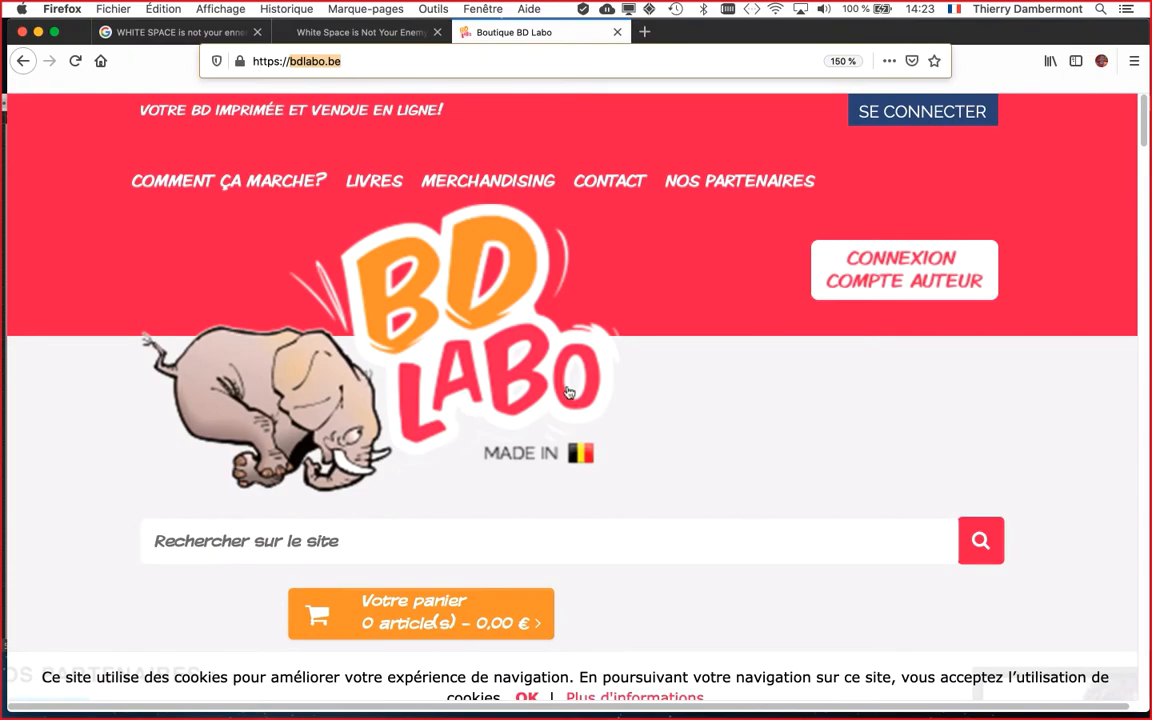
Look through the BD Labo home page, from the author and reader sections to the newsletter form, and return to its start
scroll(676, 445, down, 3)
scroll(674, 447, down, 10)
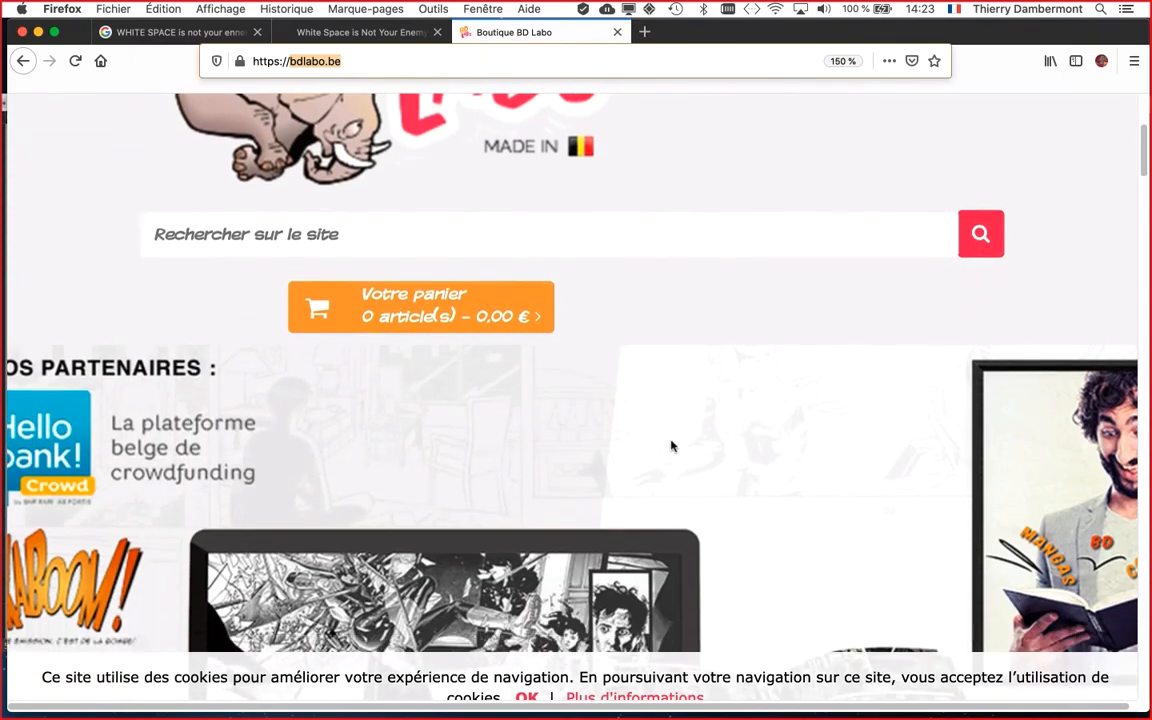
scroll(670, 443, down, 10)
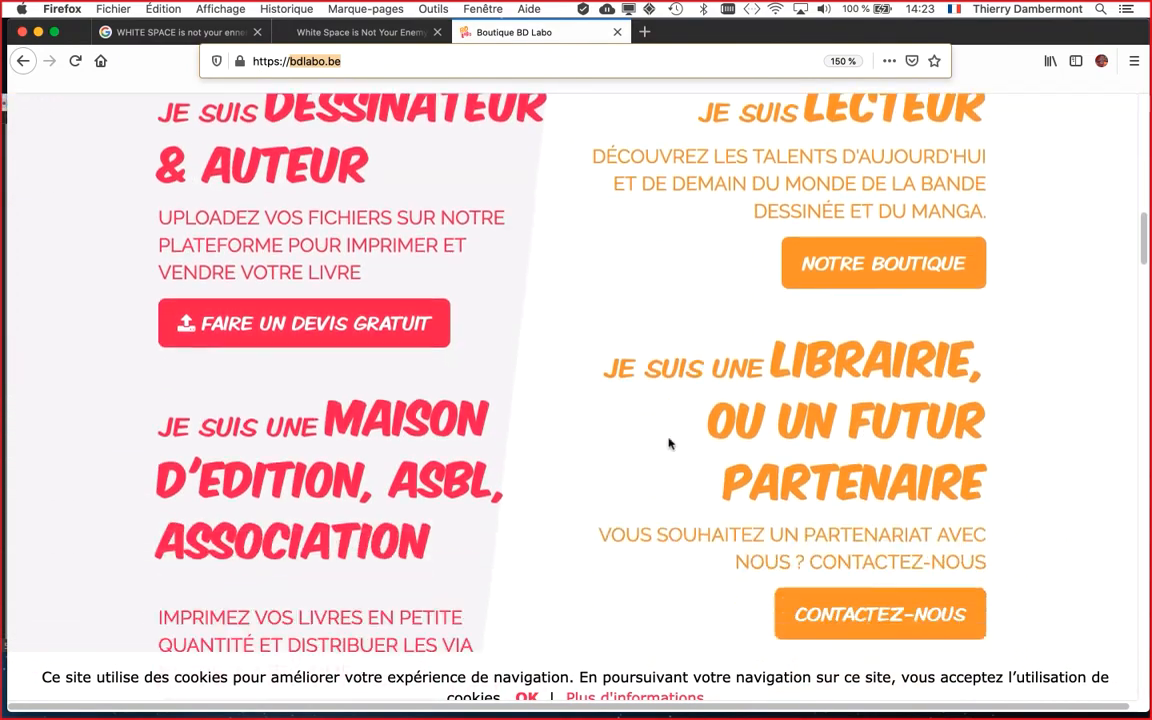
scroll(669, 444, down, 10)
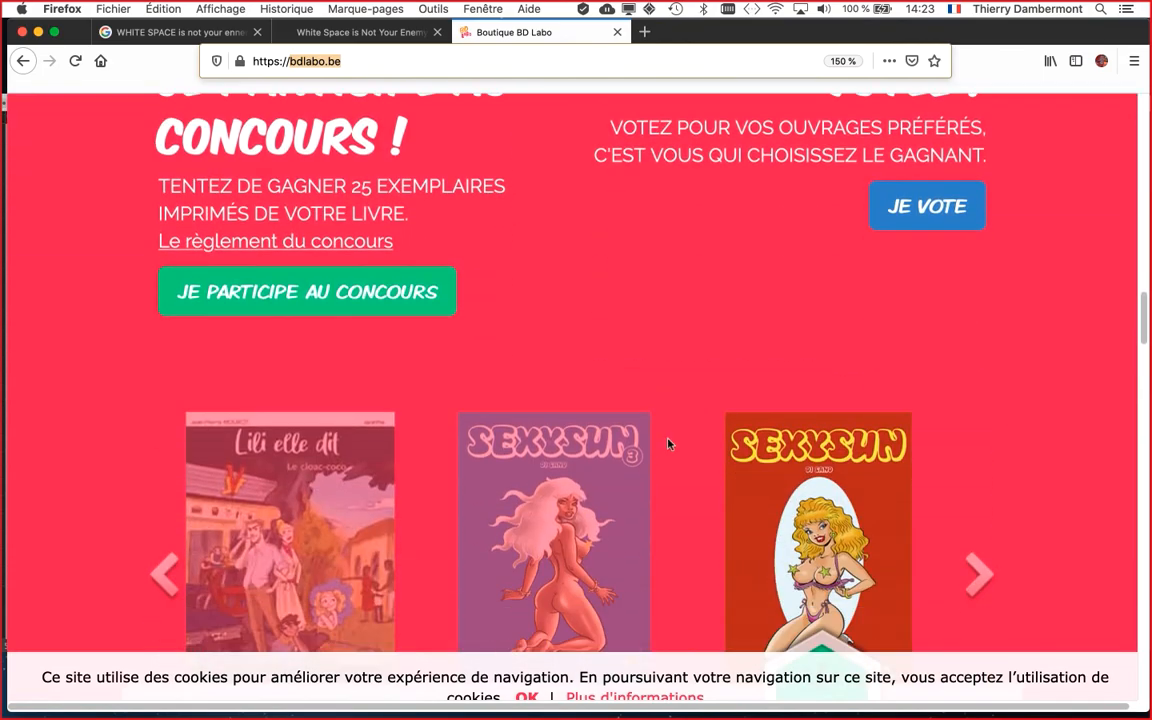
scroll(669, 444, down, 10)
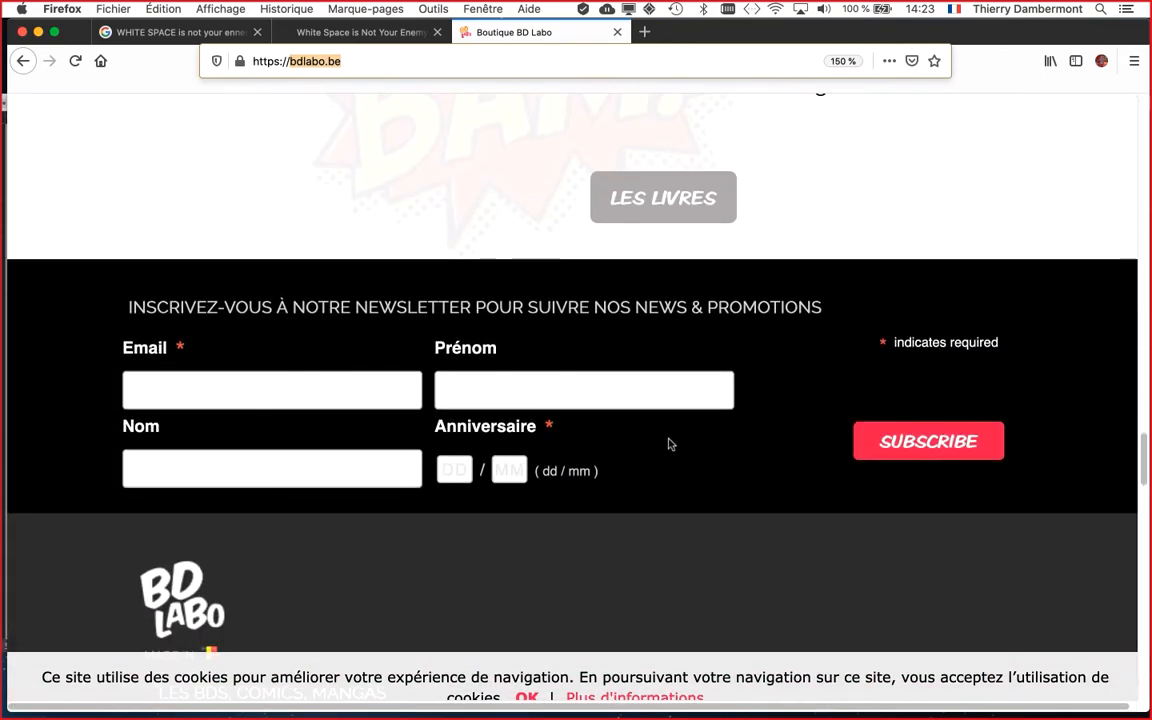
scroll(670, 443, up, 10)
scroll(669, 441, up, 10)
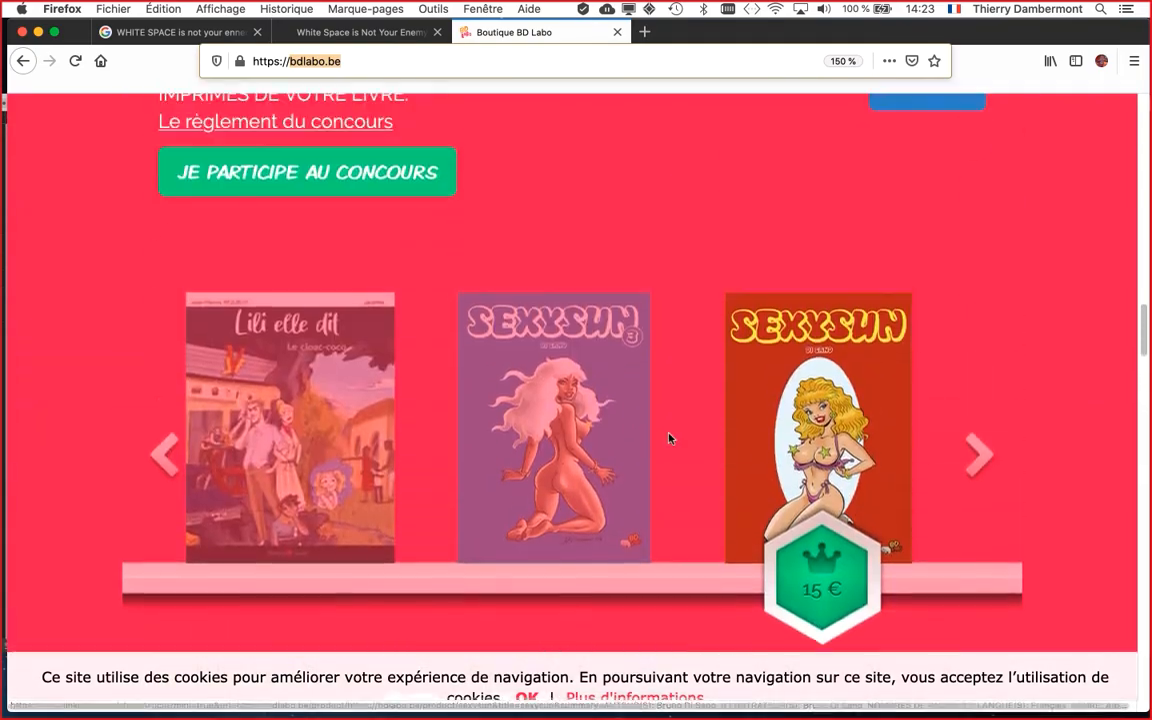
scroll(668, 438, up, 10)
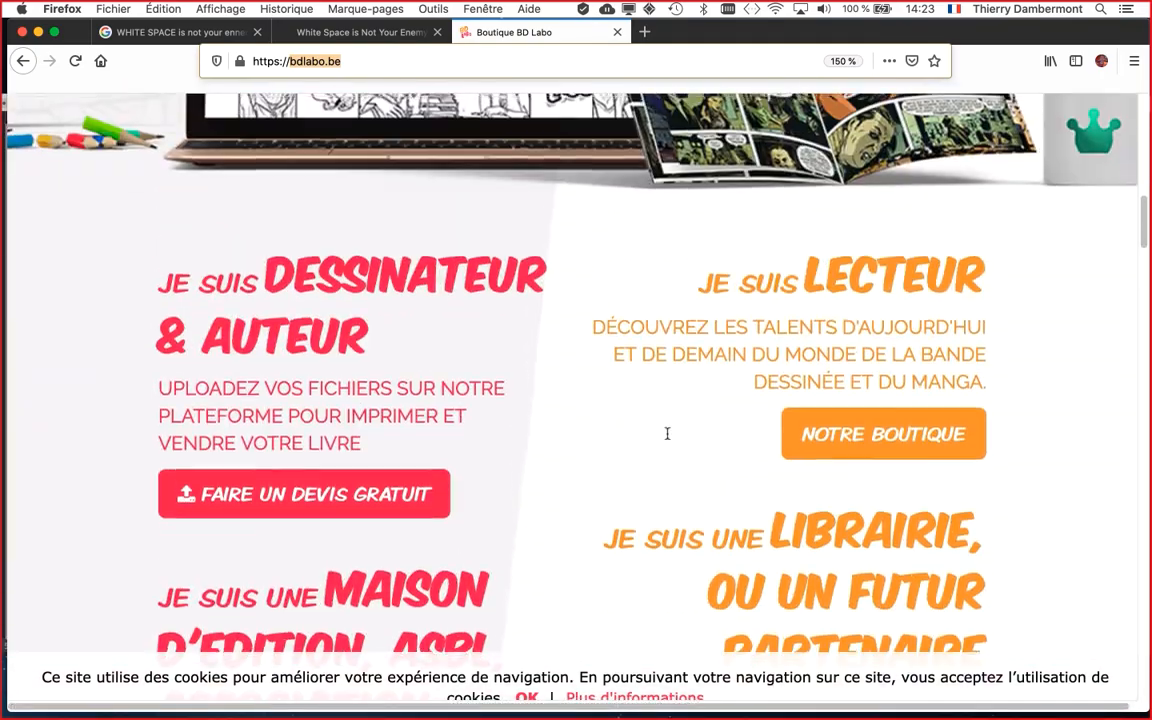
scroll(668, 438, up, 5)
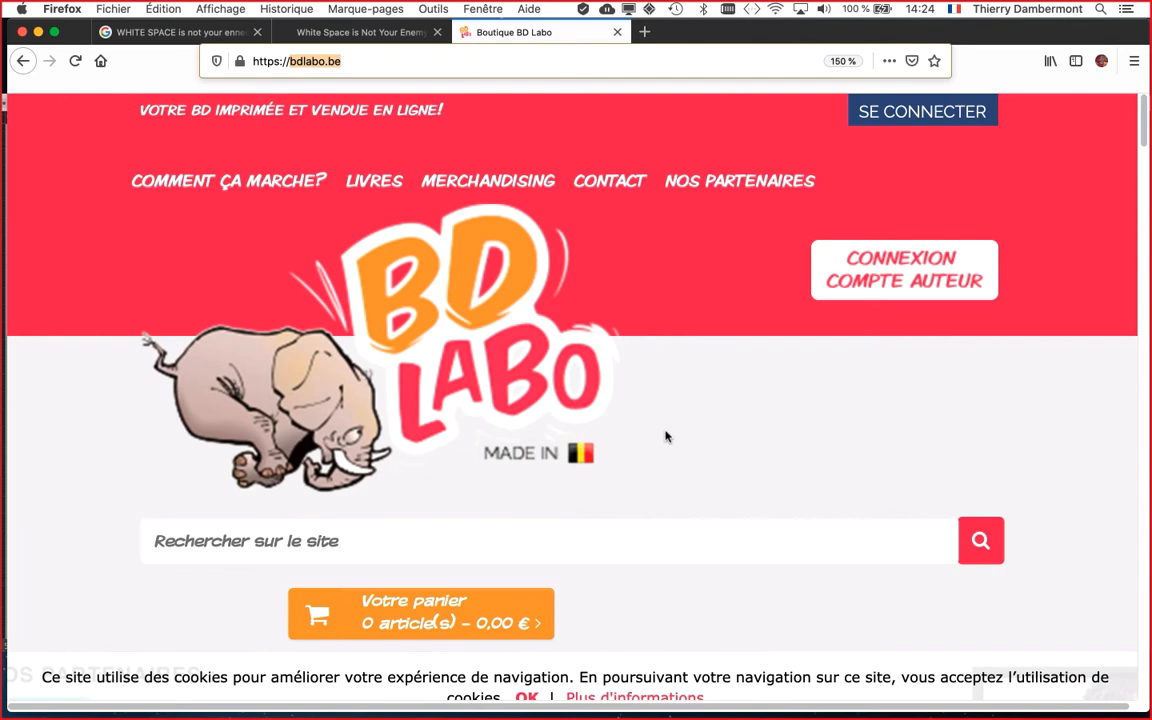
Search the web for "isbn" in a new tab and skim the results
click(644, 32)
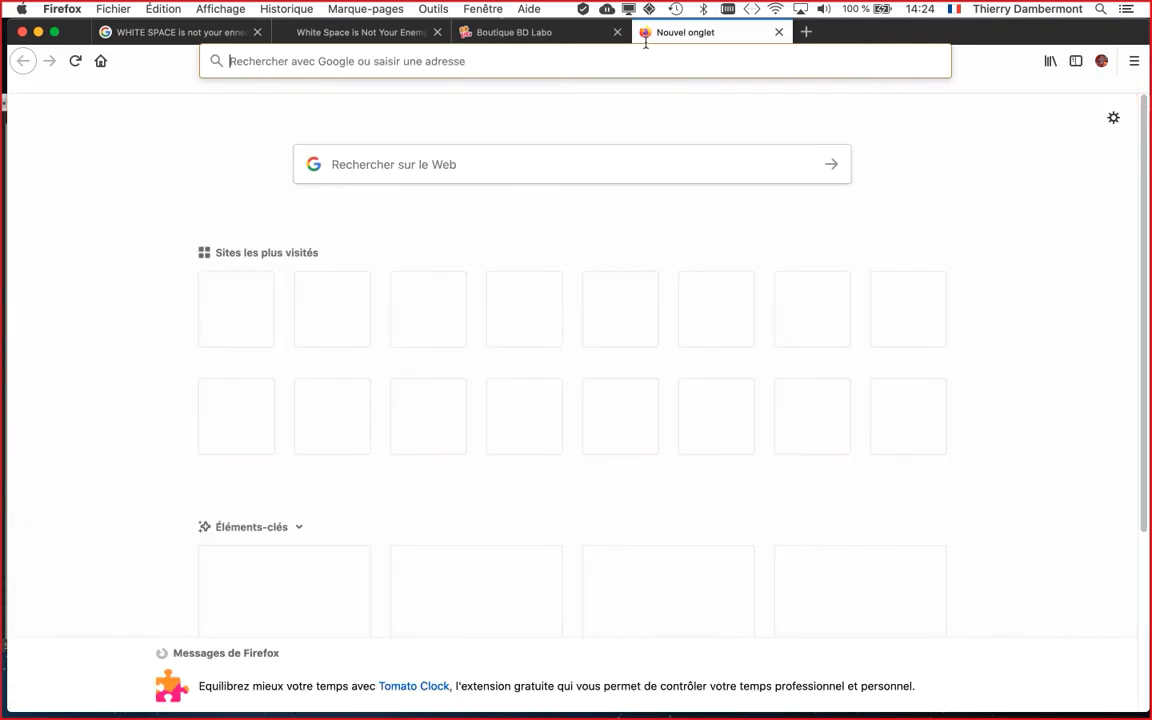
click(355, 164)
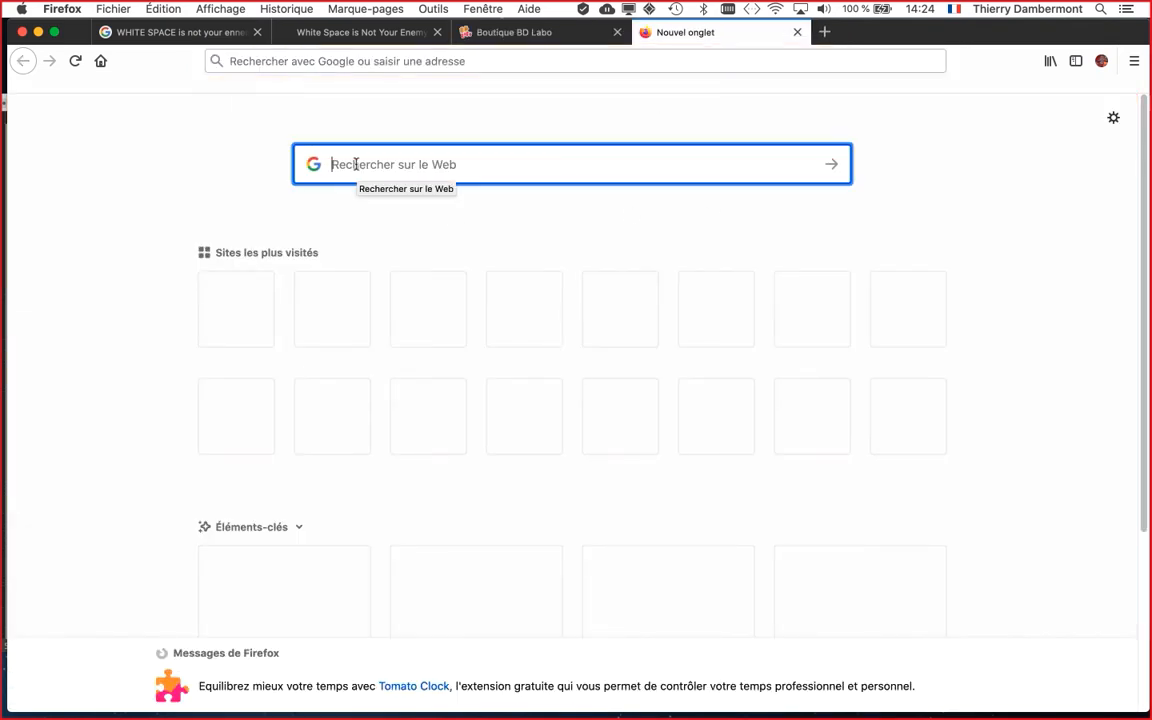
text(s)
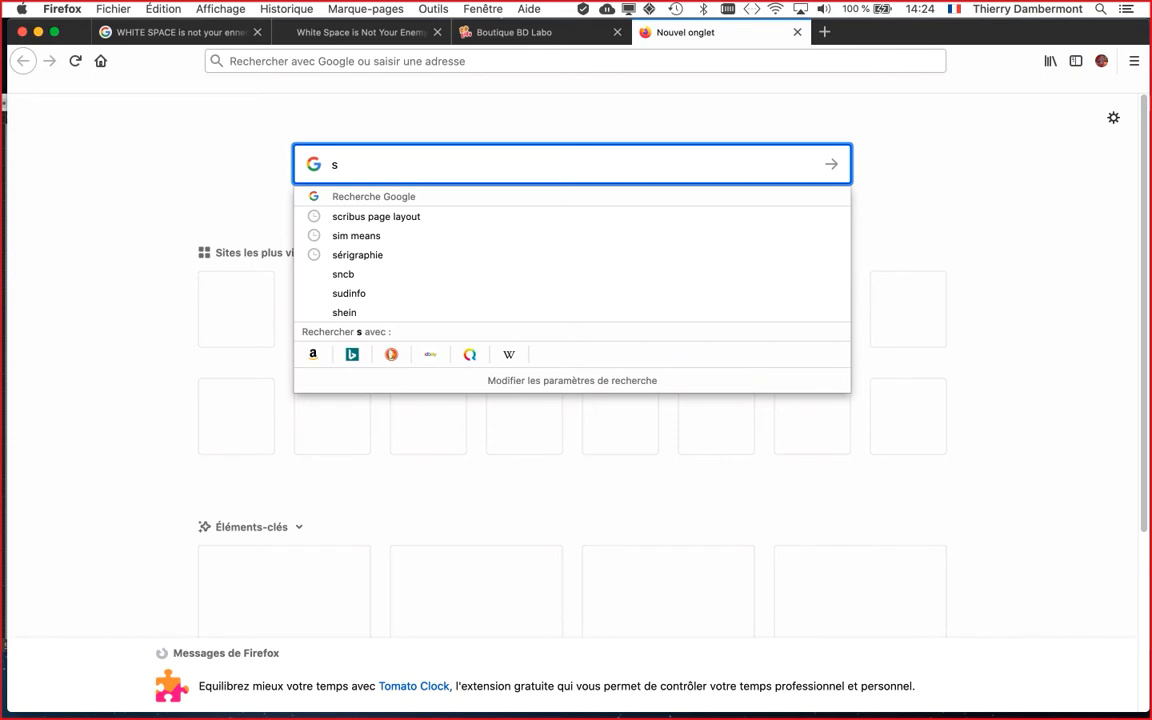
key(BackSpace)
text(isbn)
key(Return)
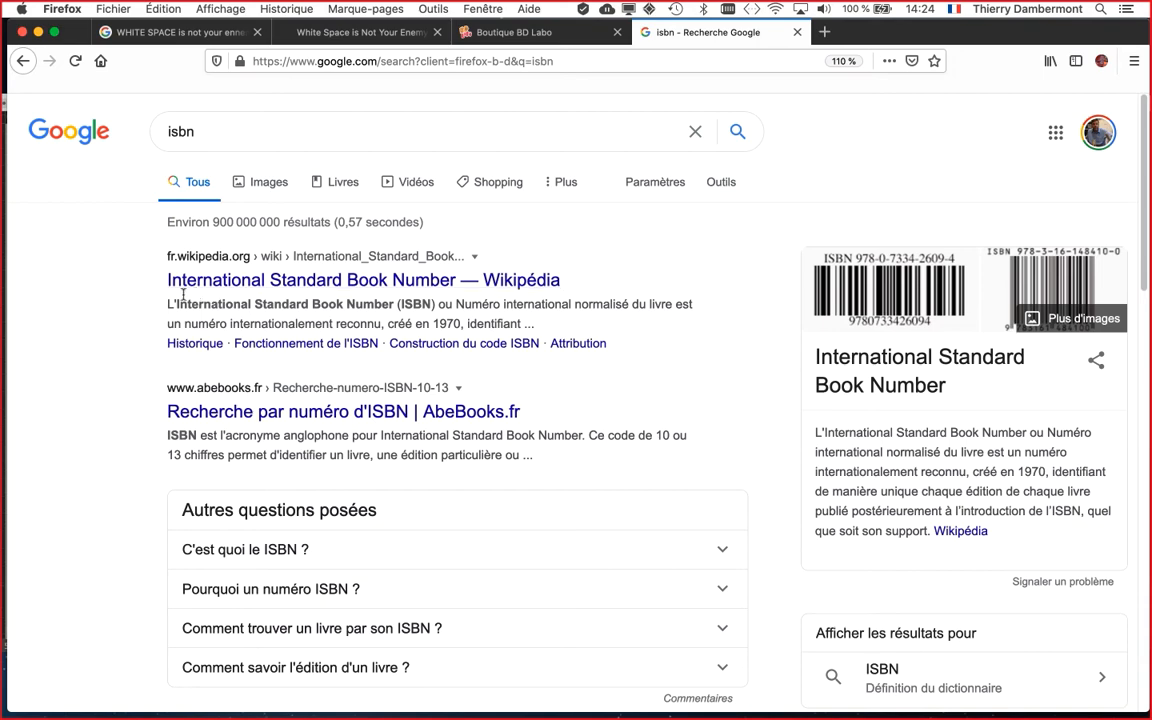
scroll(123, 311, down, 5)
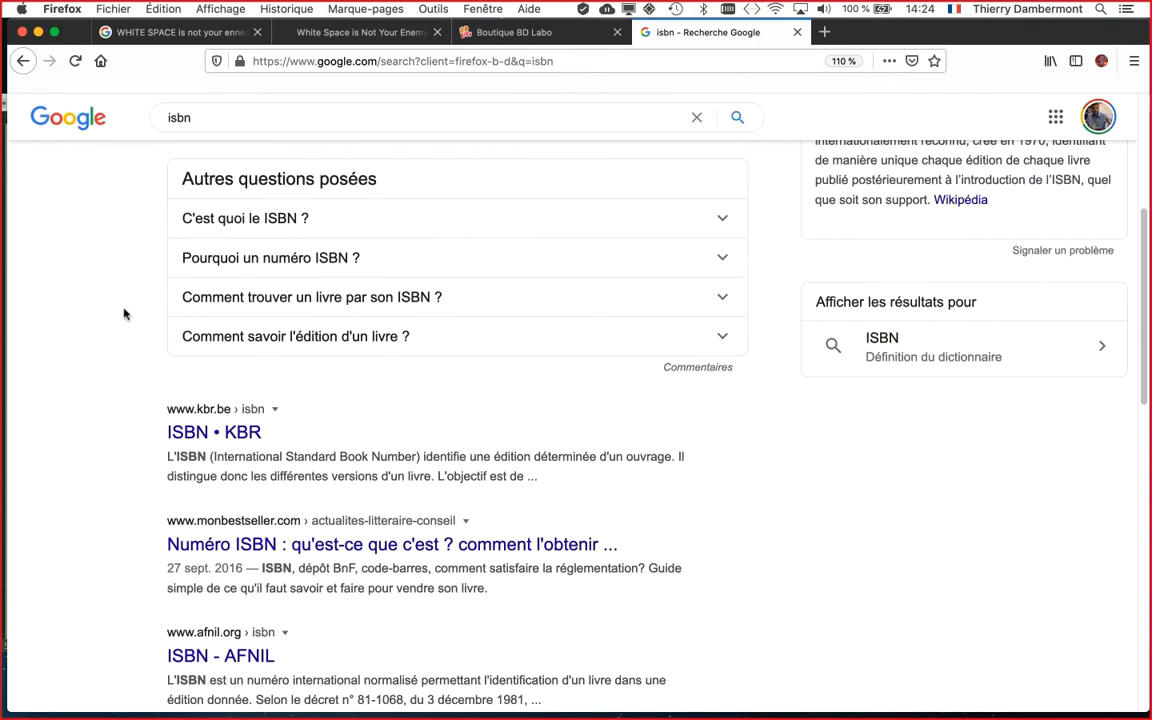
scroll(123, 311, up, 3)
Return to the BD Labo site, open its Livres page, and view the published books
click(466, 32)
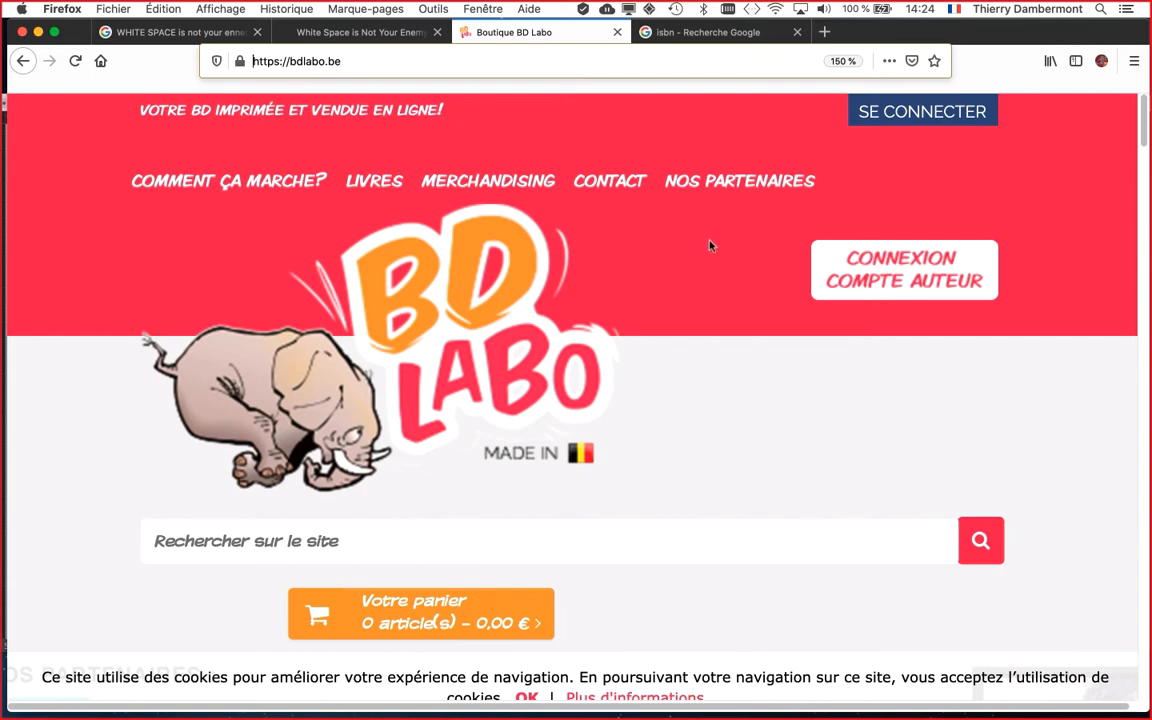
click(374, 181)
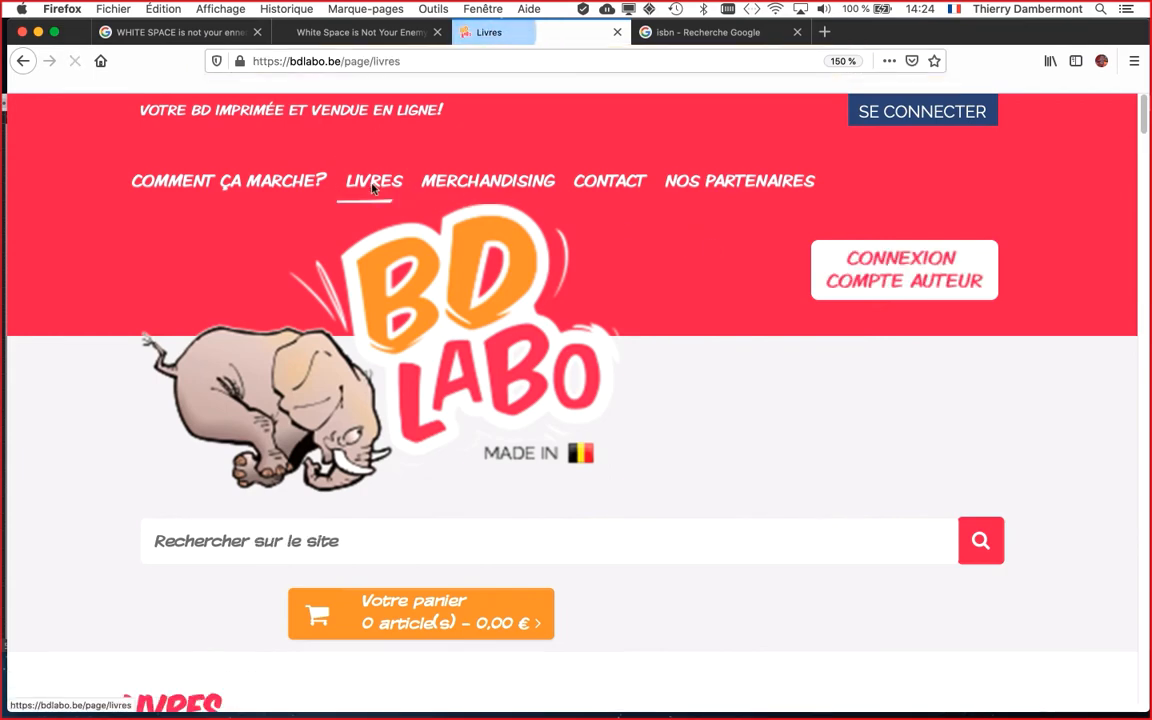
scroll(620, 362, down, 15)
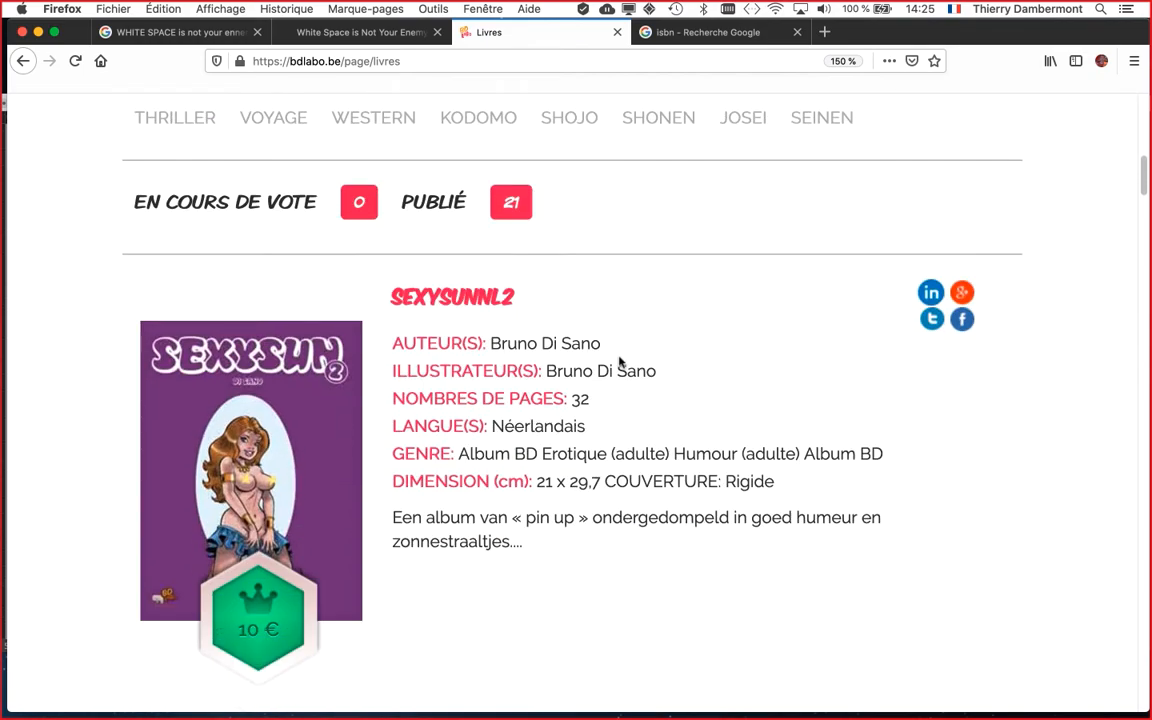
scroll(620, 358, up, 15)
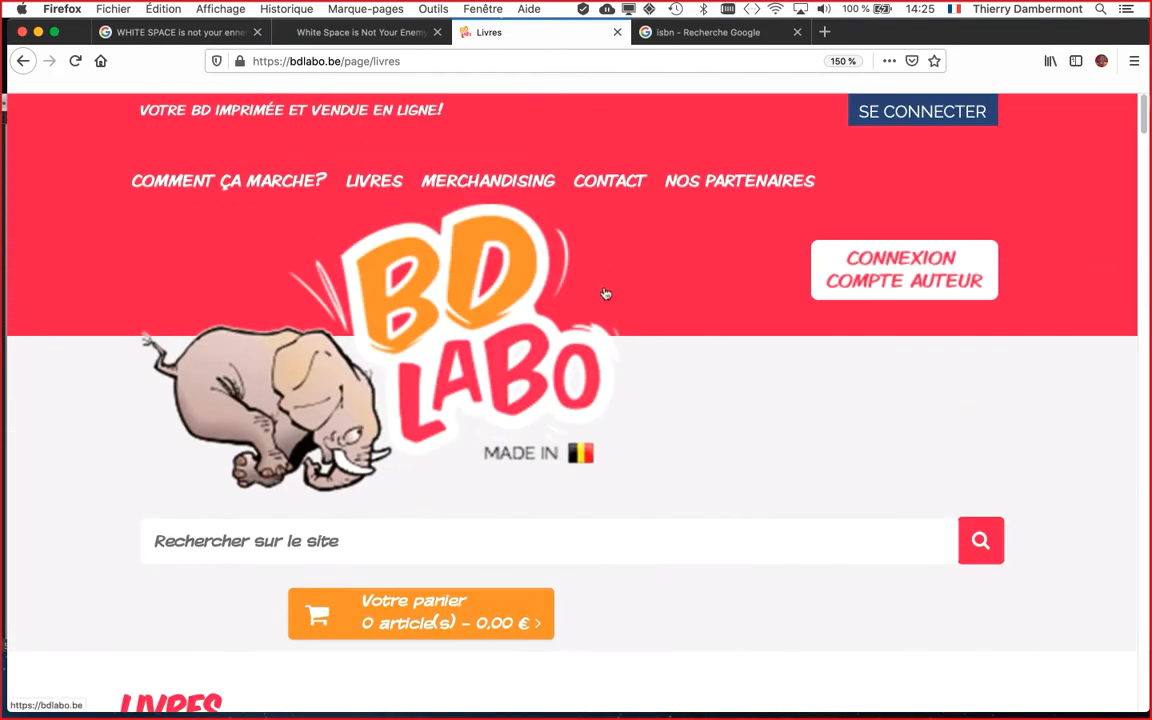
Visit the site's Merchandising, Comment ça marche, Nos partenaires and Contact pages in turn
click(525, 192)
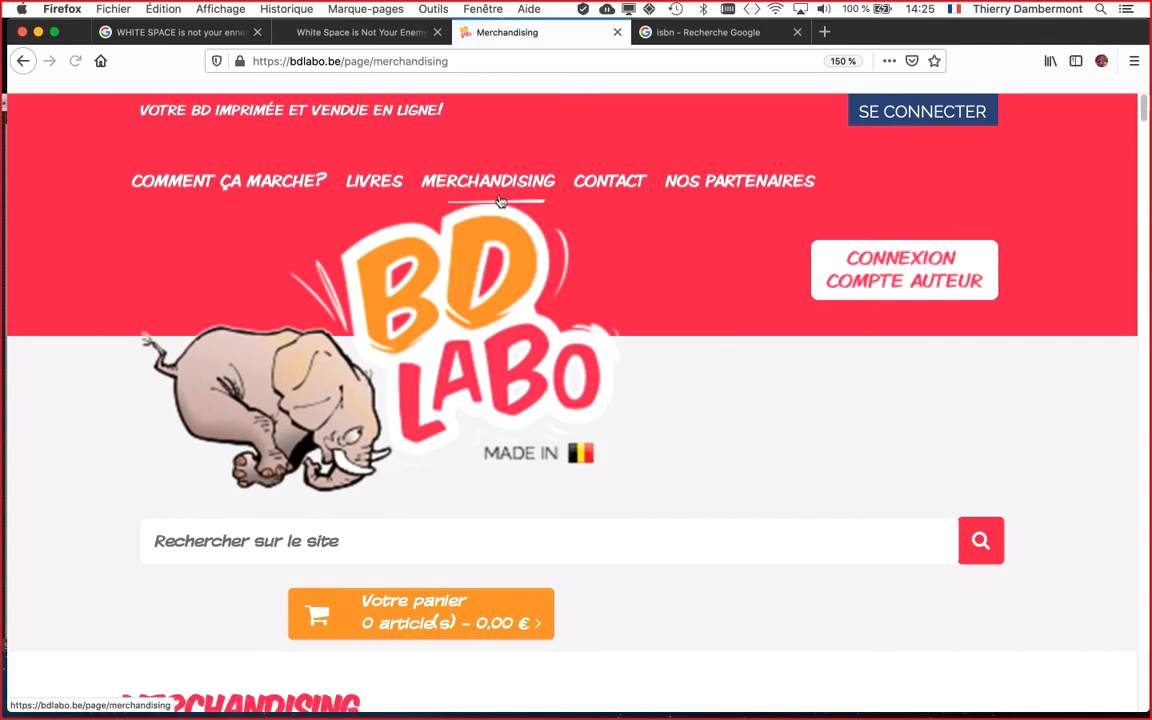
click(232, 172)
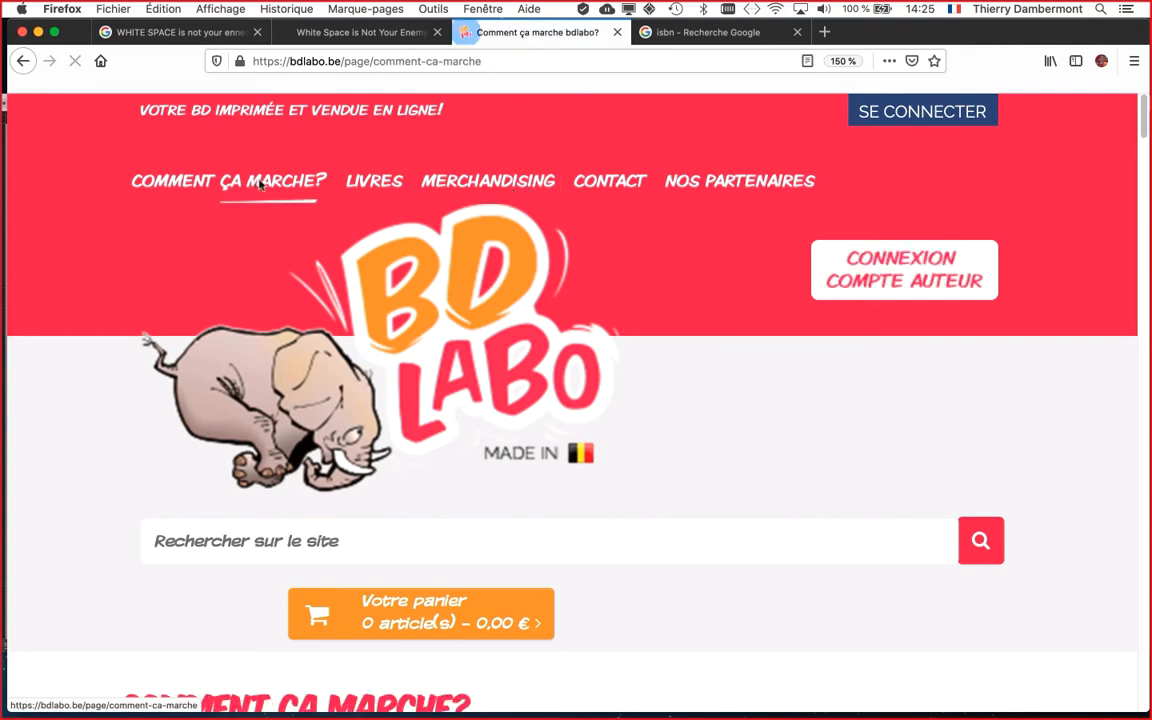
click(662, 177)
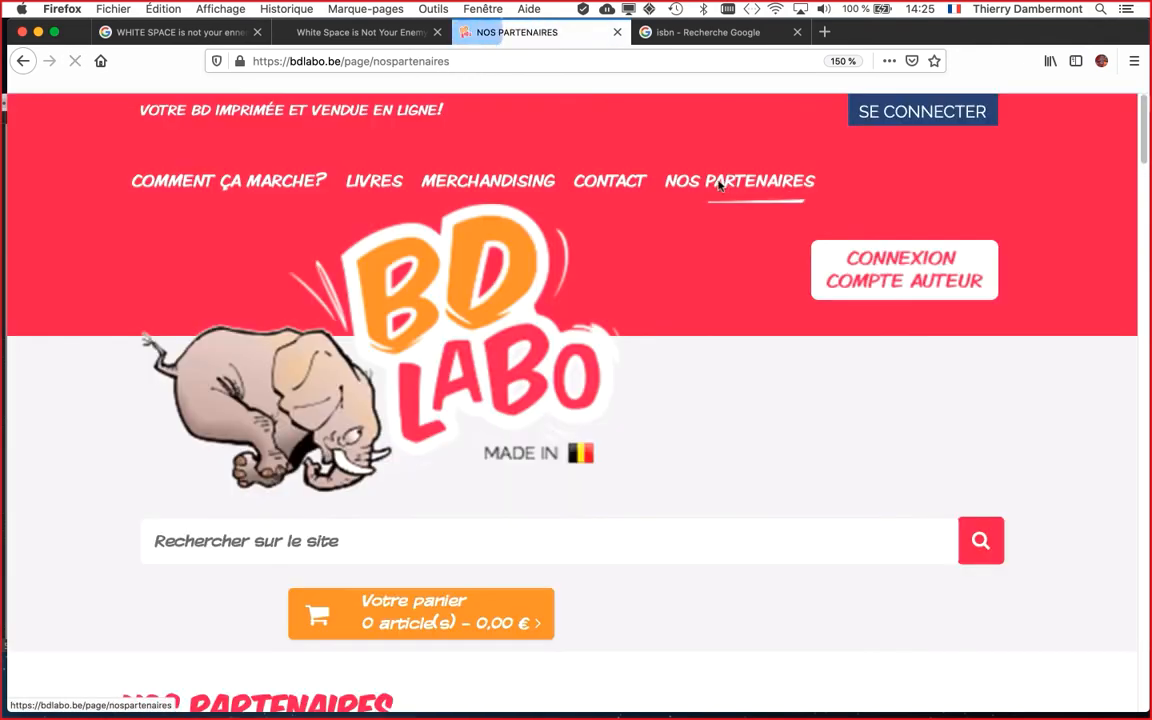
click(590, 185)
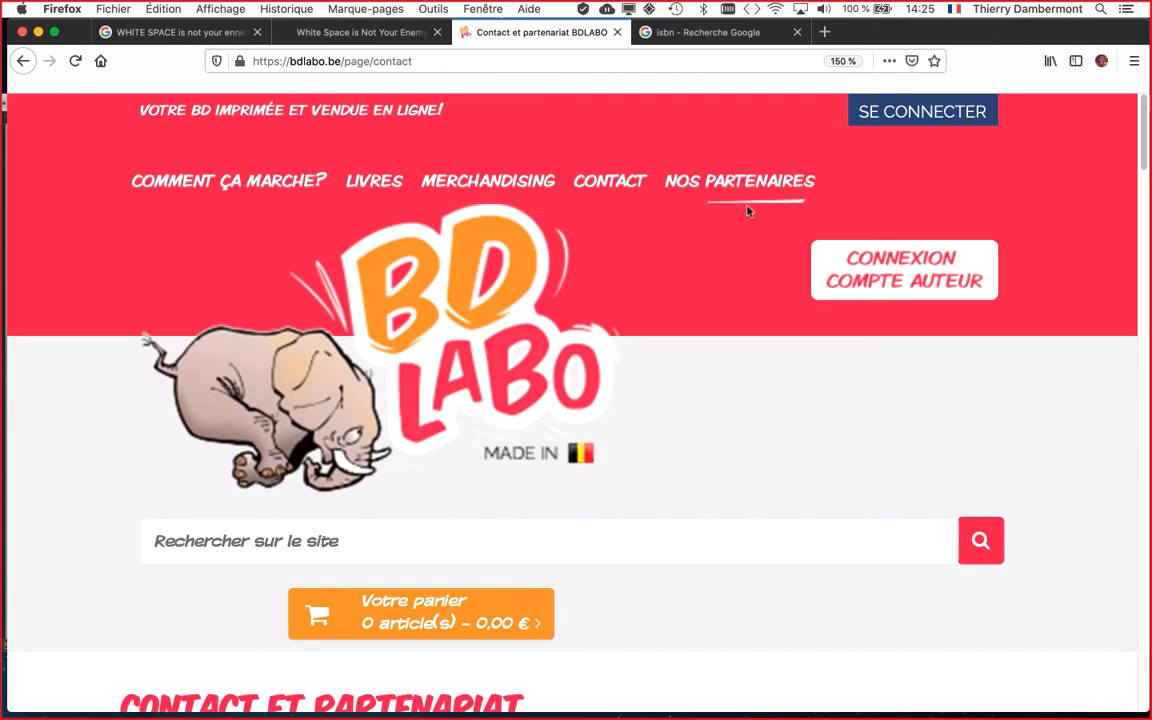
Reopen the Nos partenaires page and review the listed partners down to the partnership section, returning to the page's start
click(700, 181)
scroll(701, 389, down, 8)
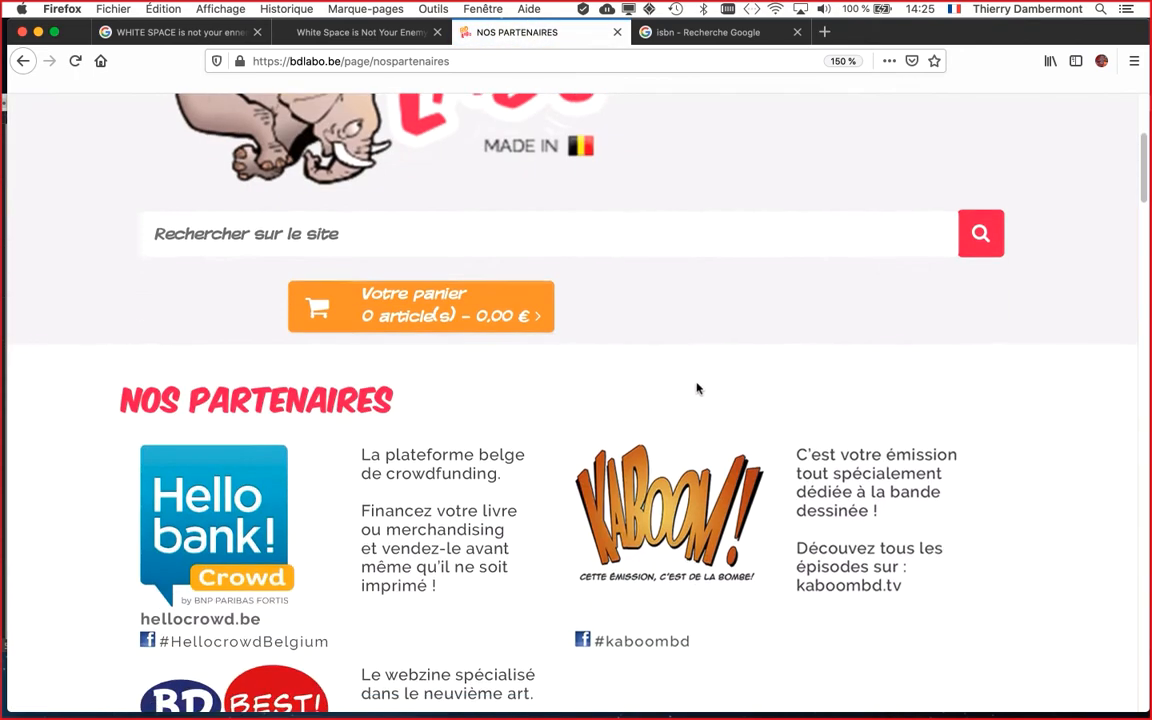
scroll(697, 386, down, 5)
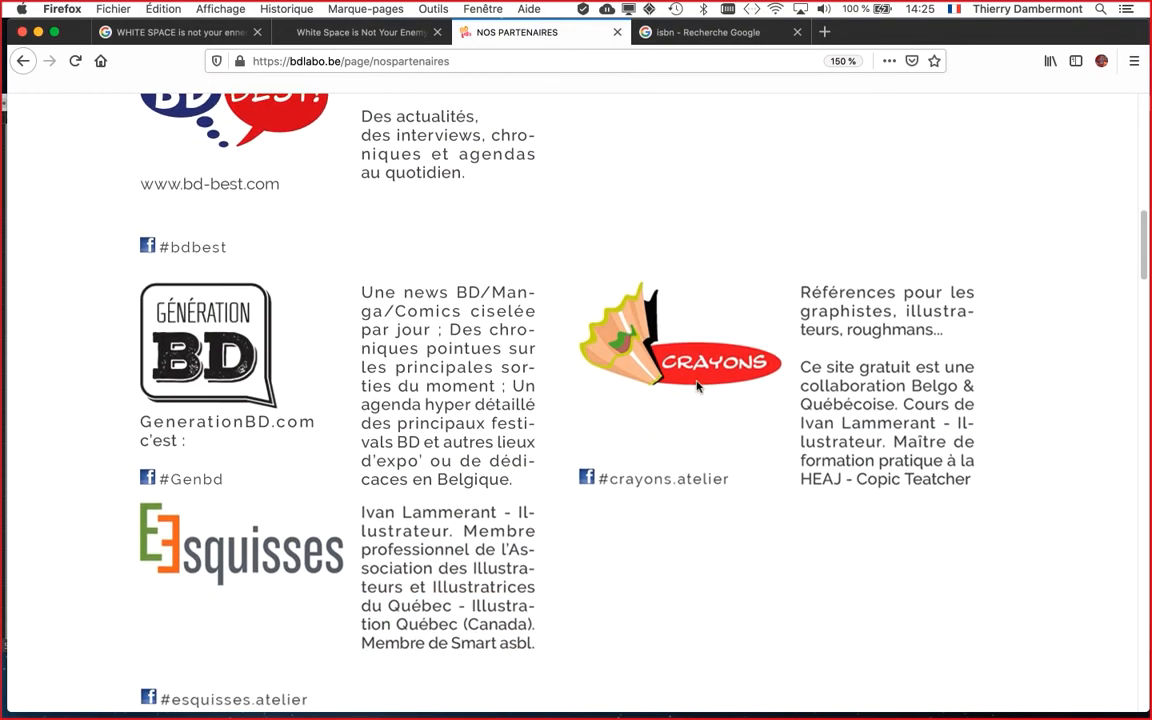
scroll(694, 395, down, 9)
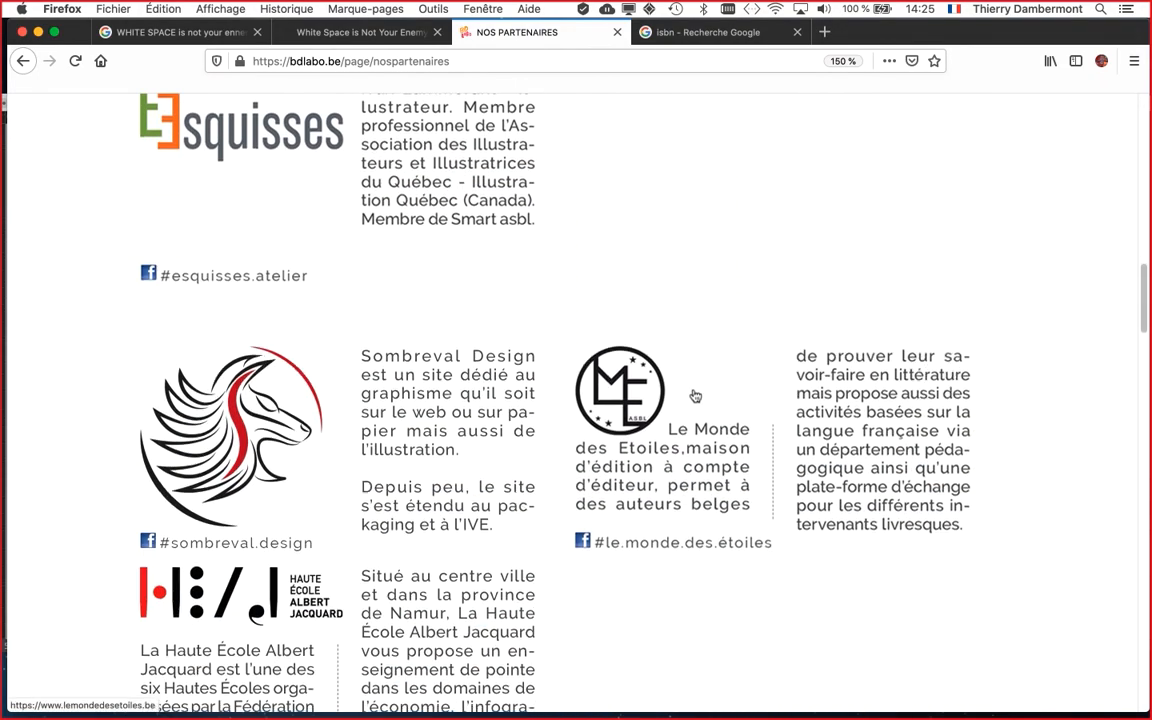
scroll(693, 394, up, 10)
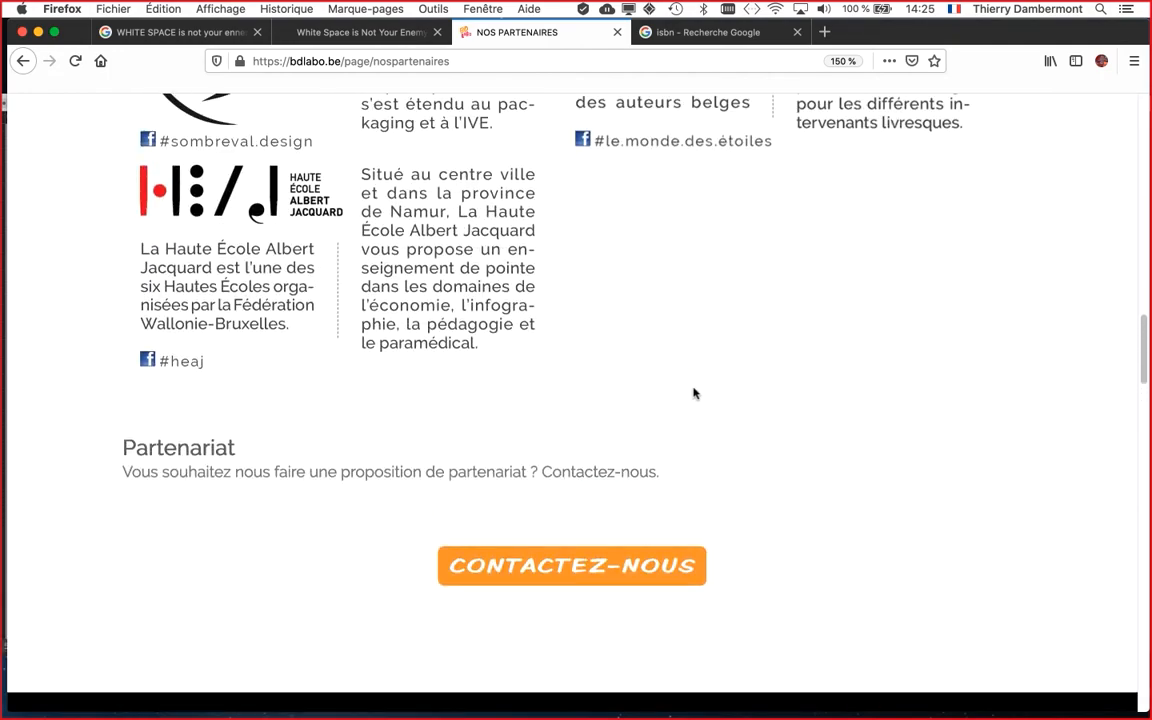
scroll(694, 386, up, 10)
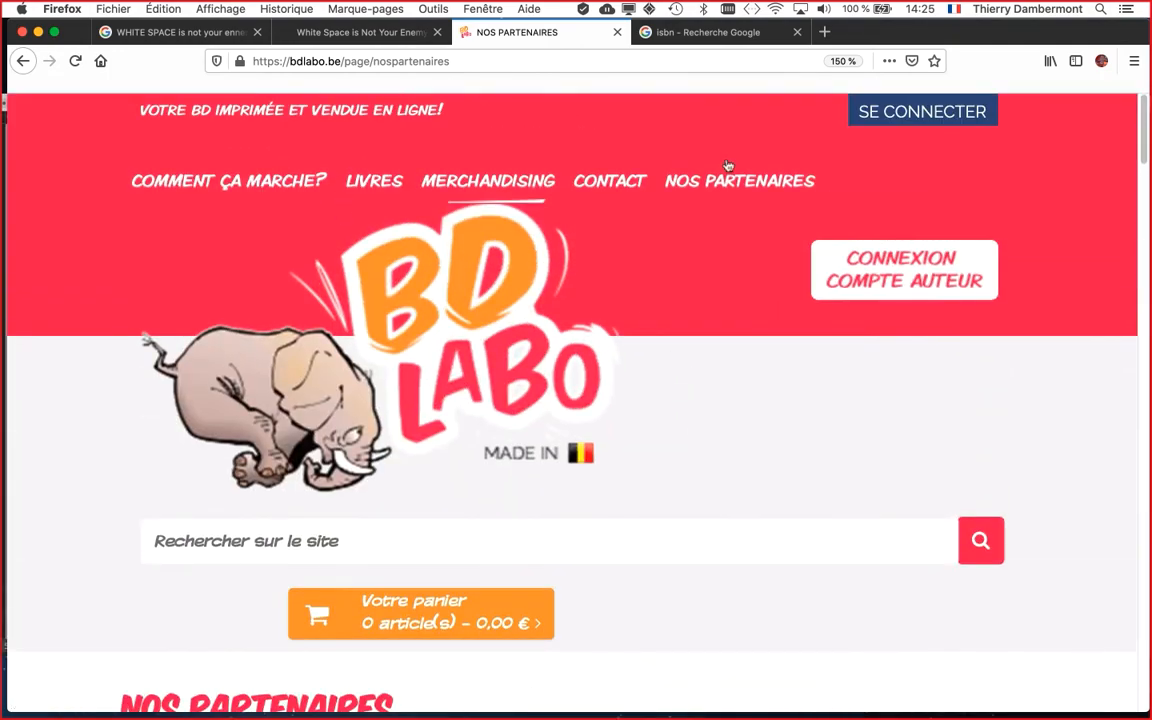
key(super+alt+2)
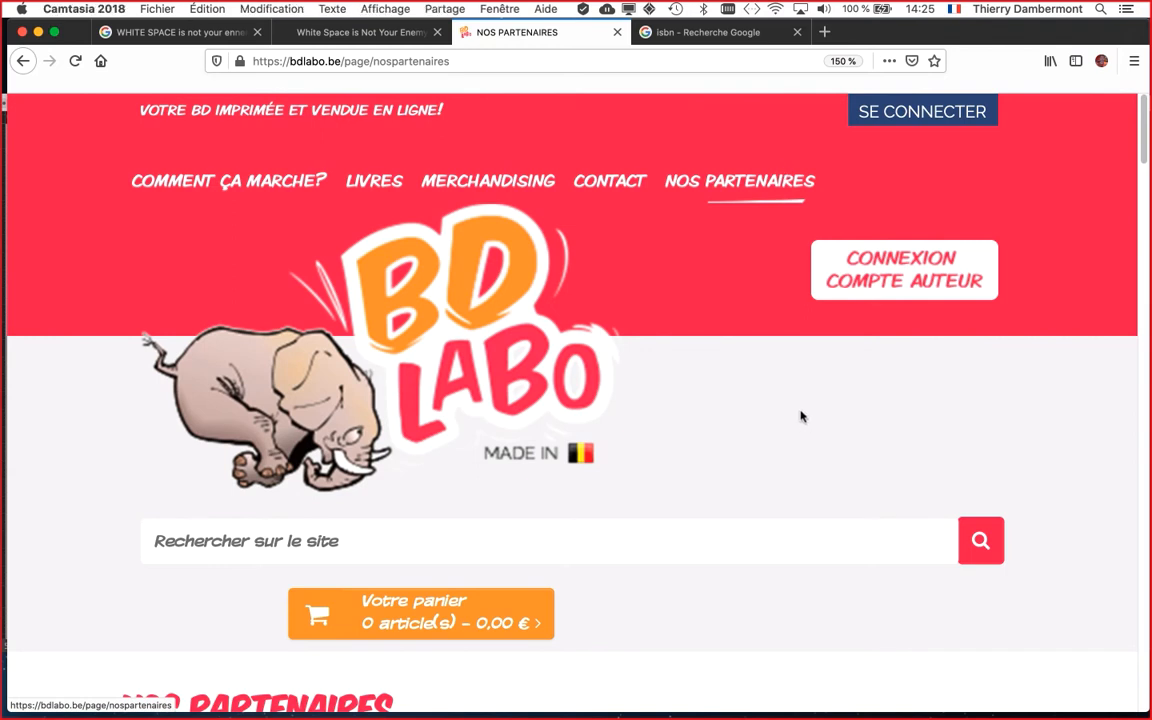
key(shift+super+2)
key(shift+super+2)
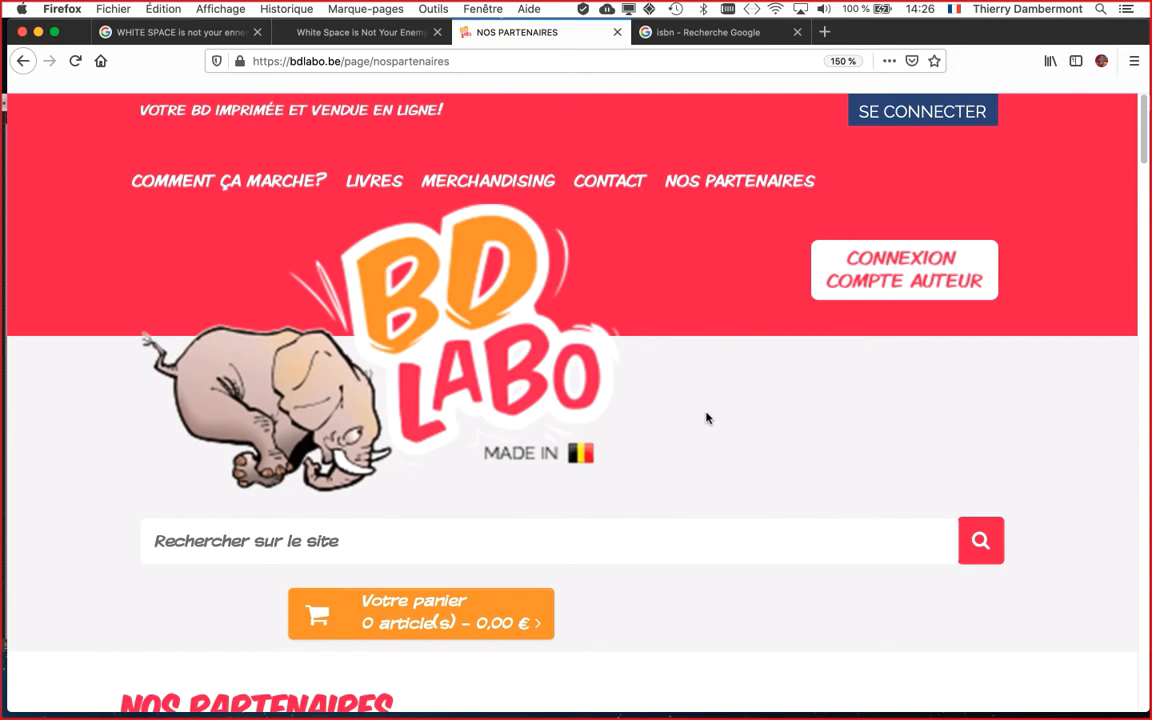
Open the Crayons partner site from the Nos partenaires page and look over its home page
scroll(706, 418, down, 10)
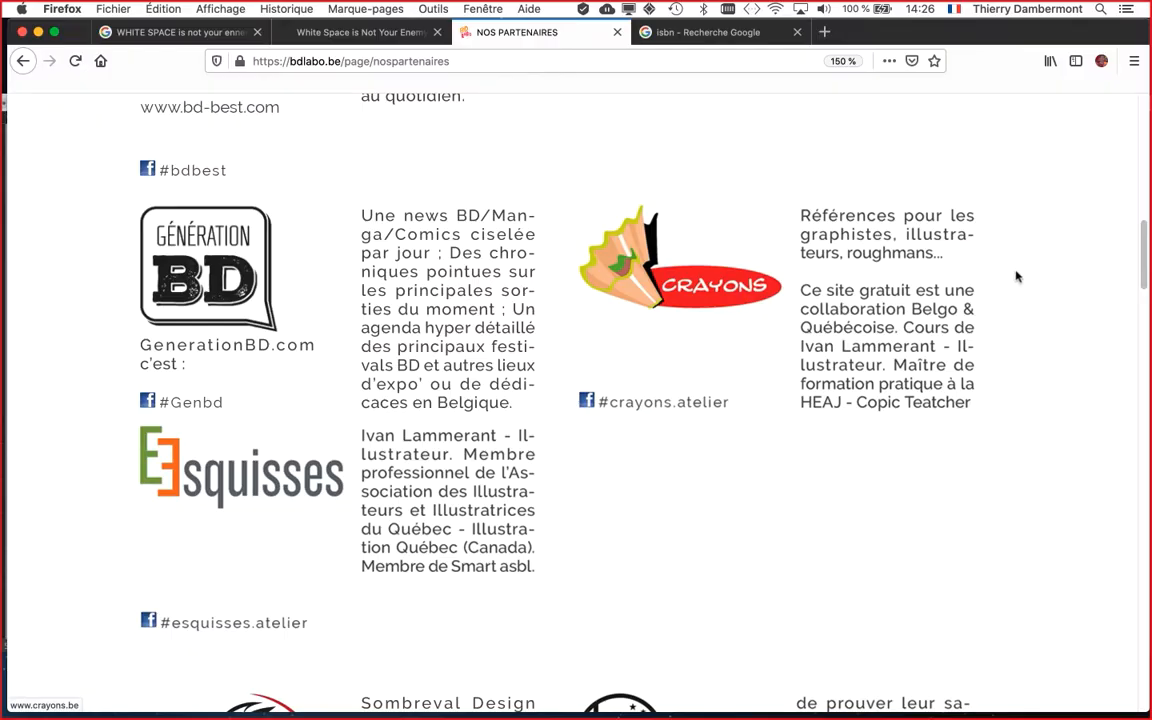
click(709, 320)
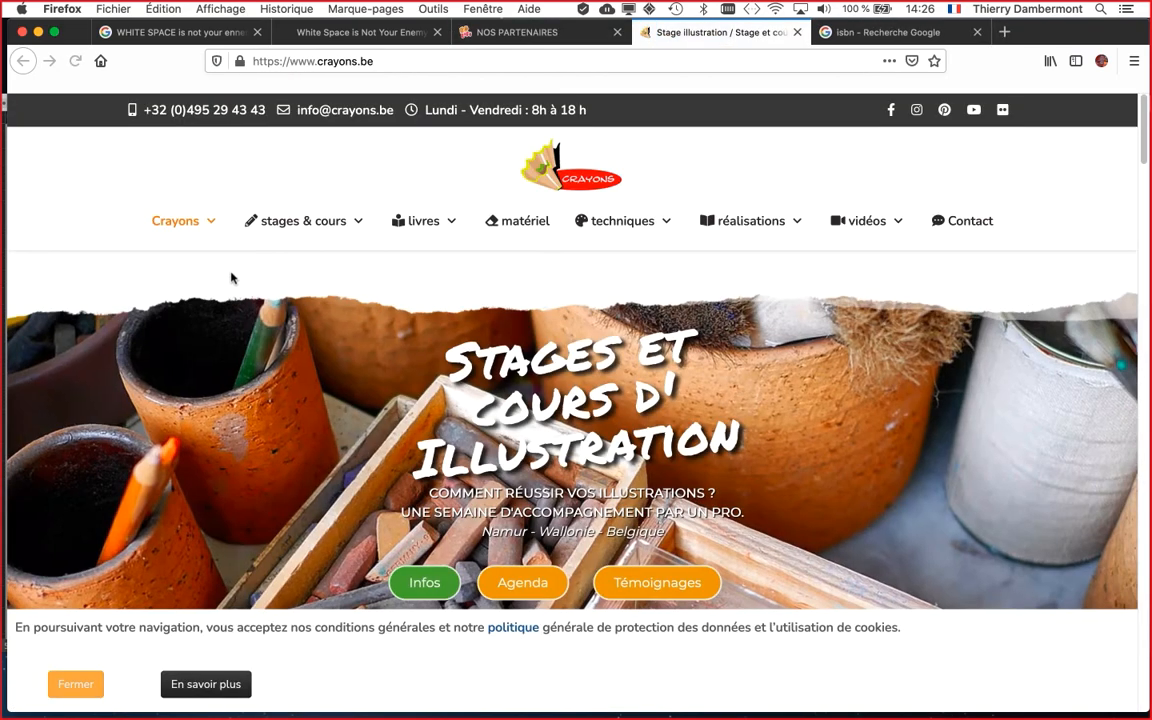
scroll(735, 346, down, 5)
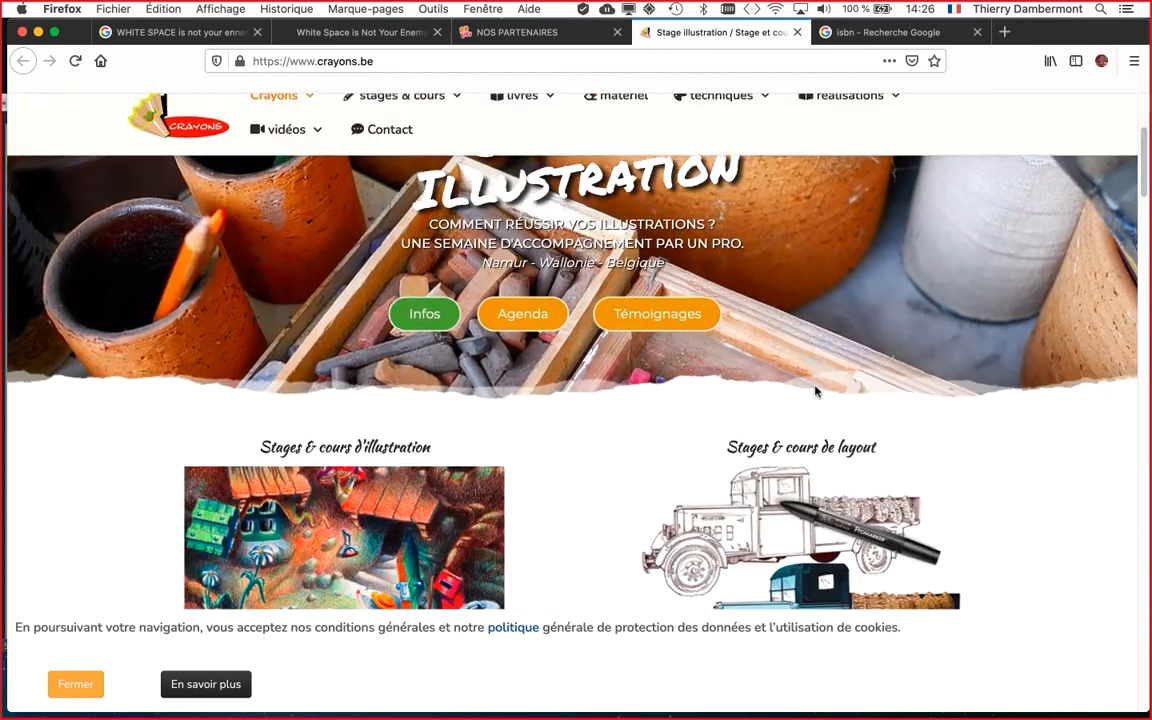
scroll(820, 378, up, 5)
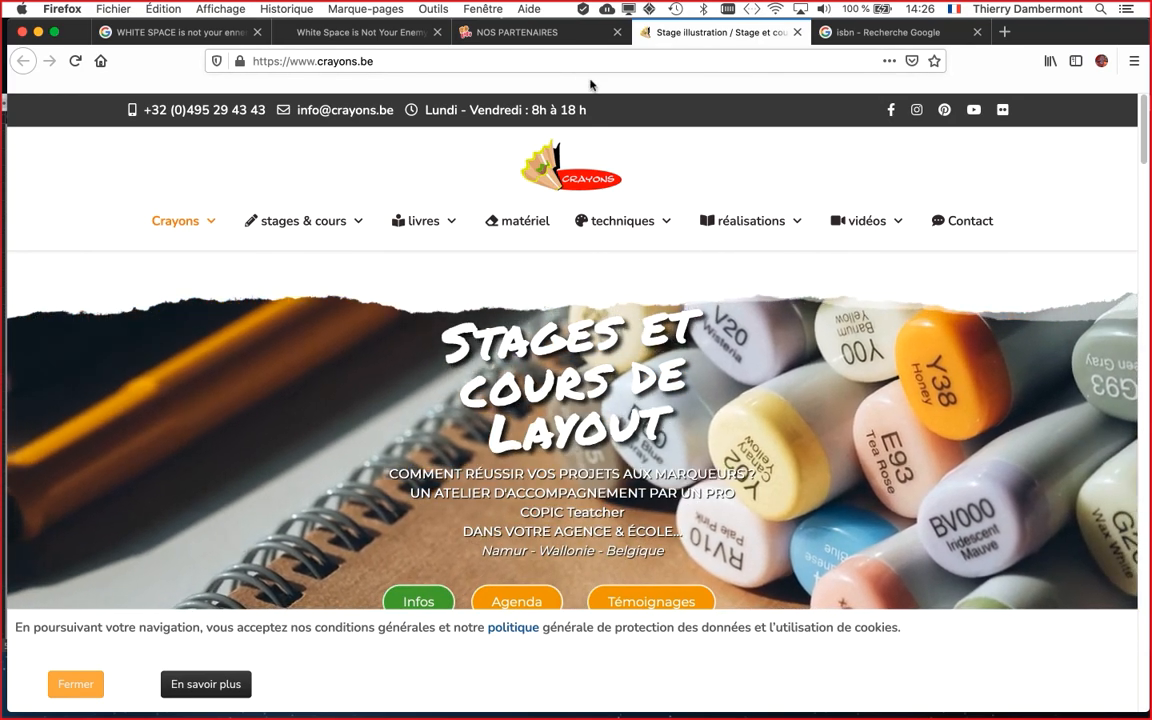
Revisit the White Space is Not Your Enemy PDF and switch to the DOUBLE-PAGES - 13.indd document in InDesign
click(355, 32)
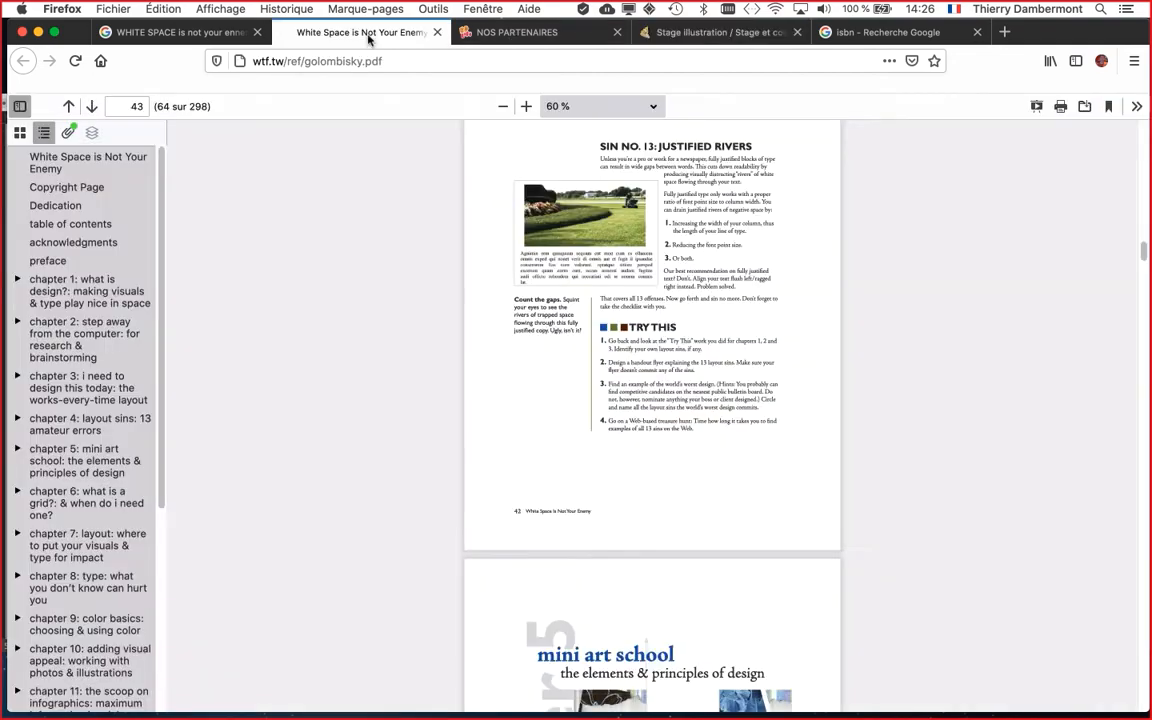
click(170, 36)
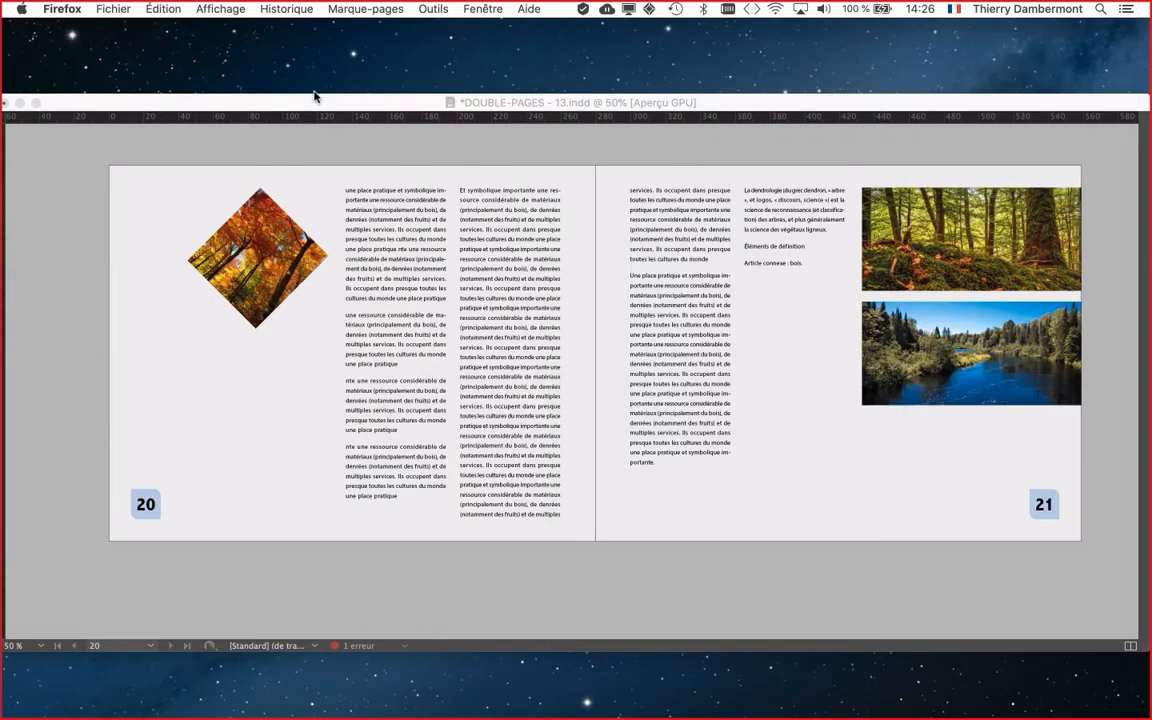
click(314, 96)
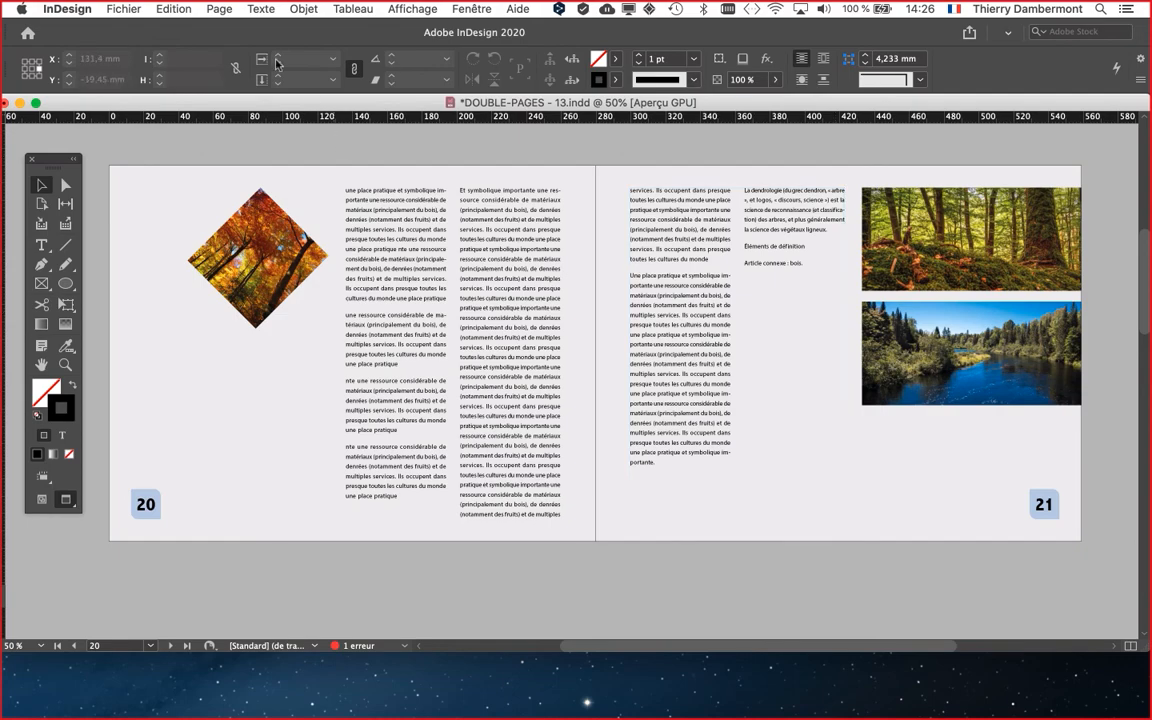
Switch back to Firefox, reset the Google page zoom, and search for "monitor adobe rgb gamut"
mouse_move(2, 365)
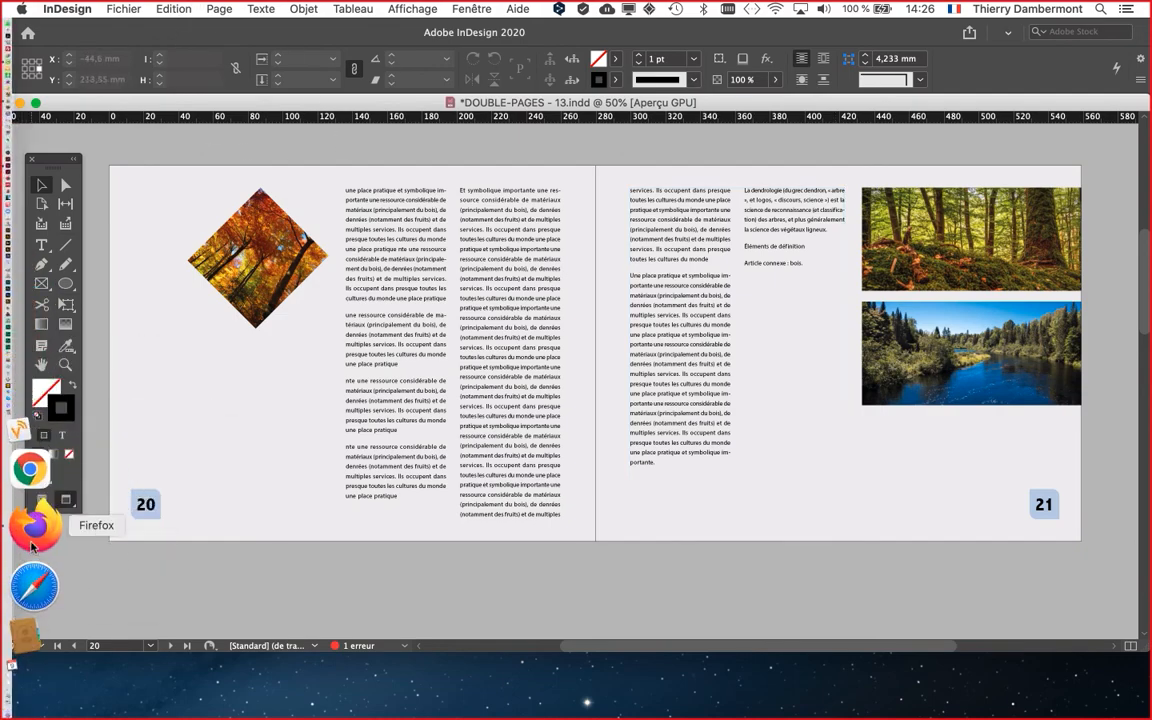
click(30, 528)
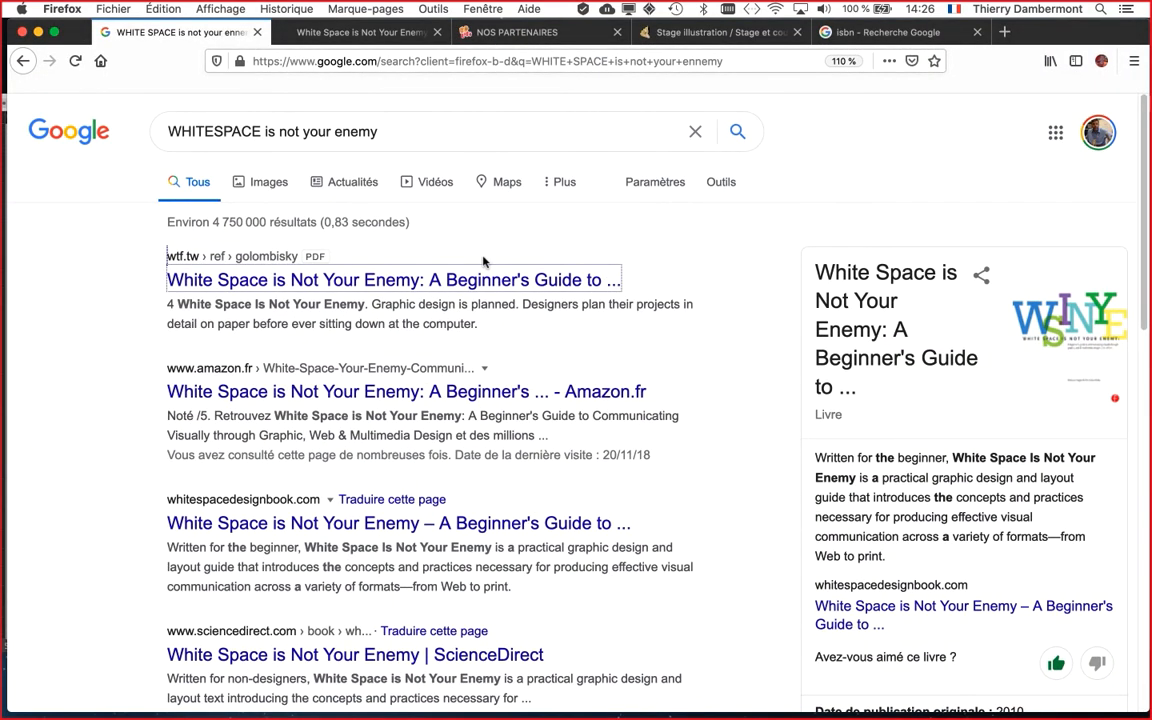
key(super+0)
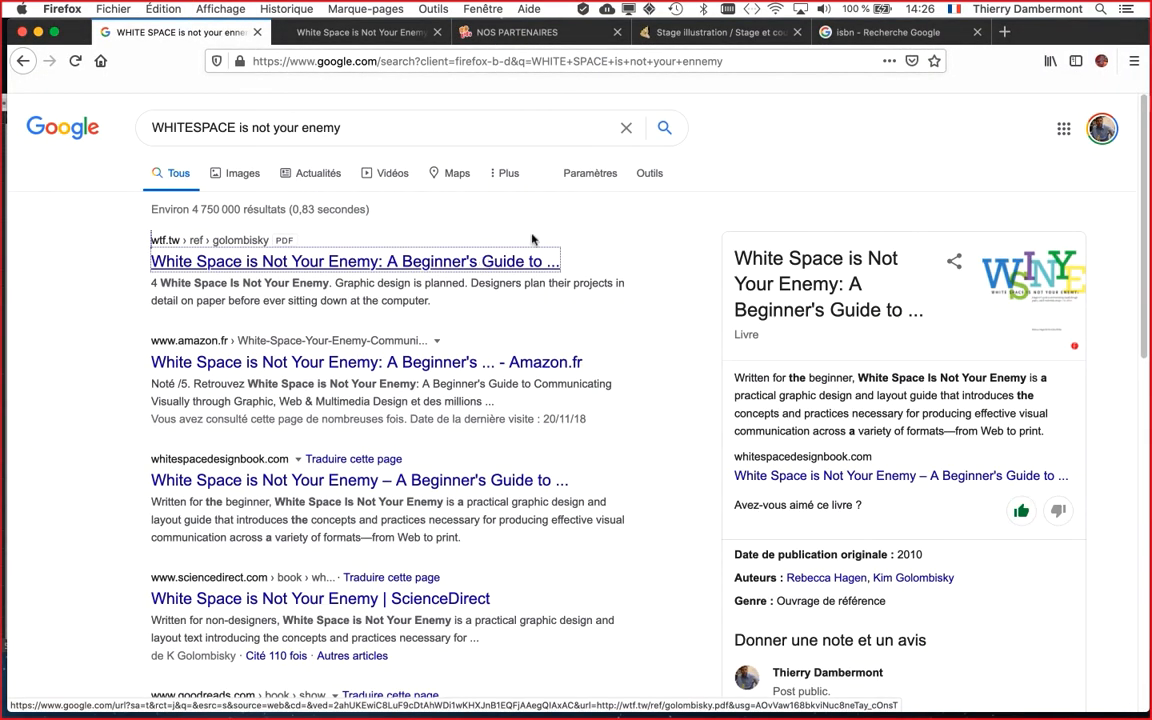
drag(342, 127, 155, 107)
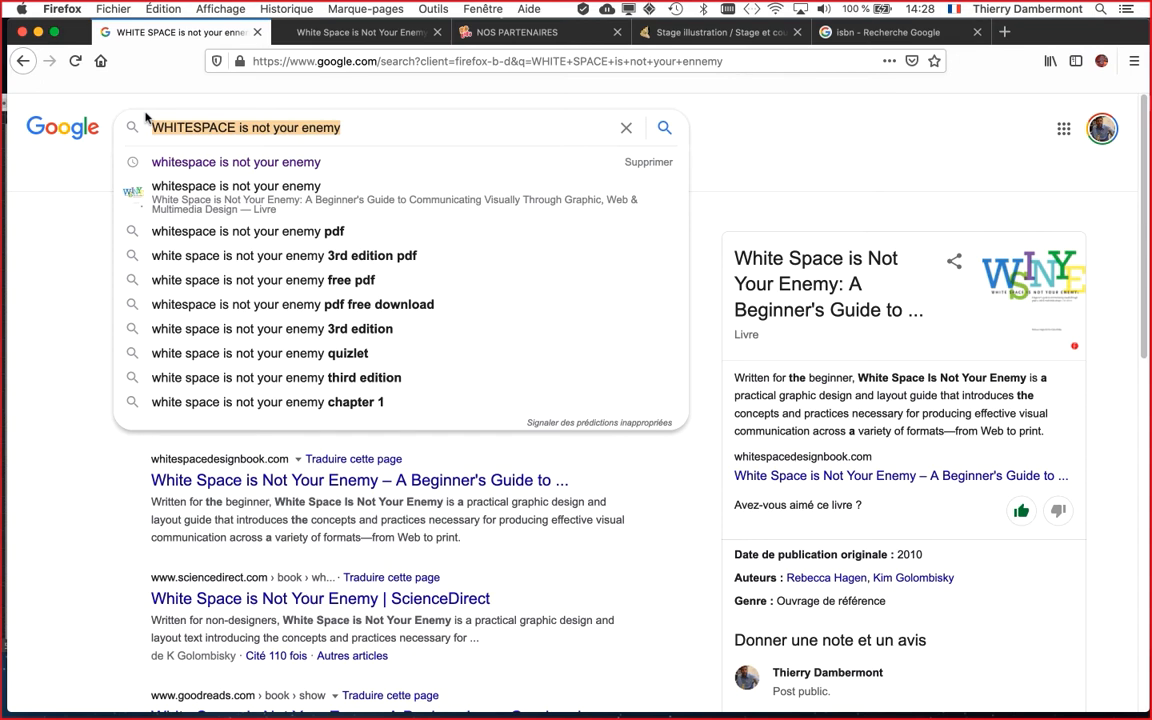
text(monit)
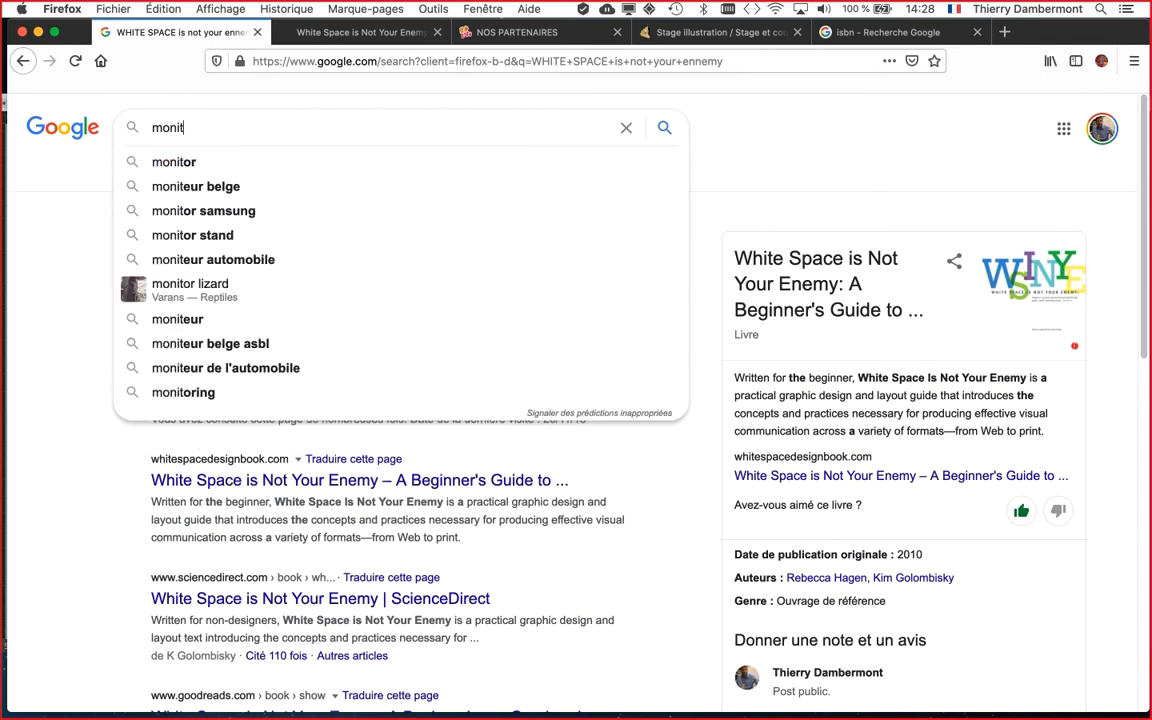
text(or)
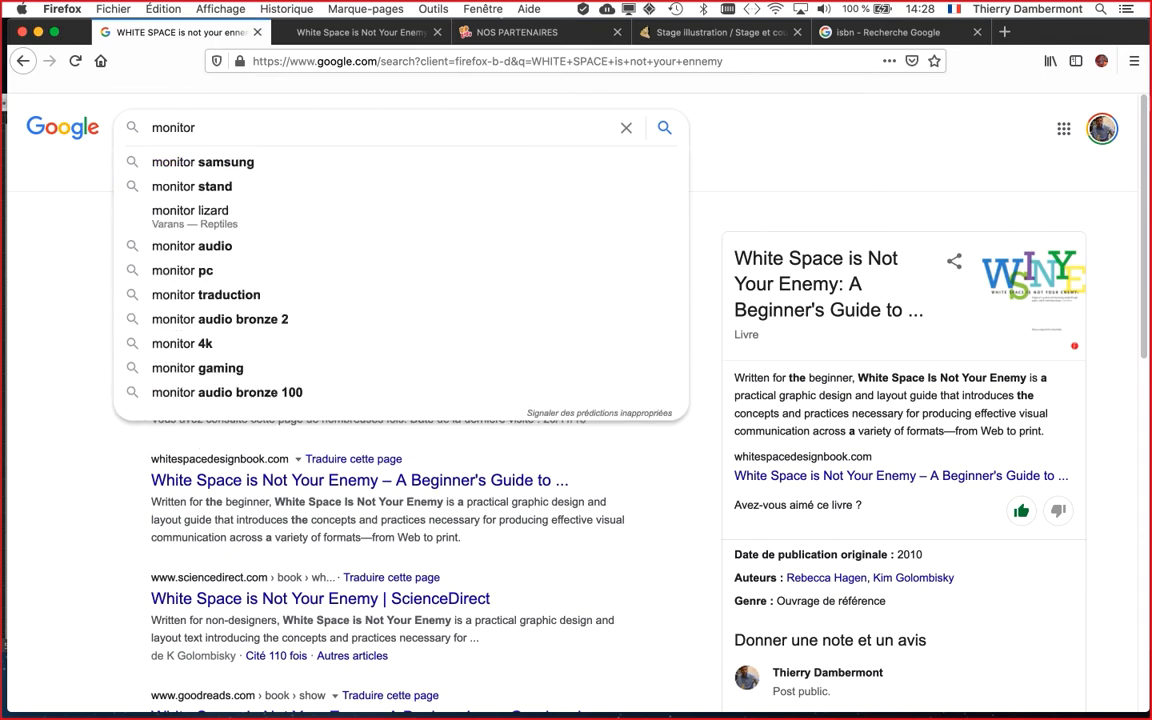
text( ad)
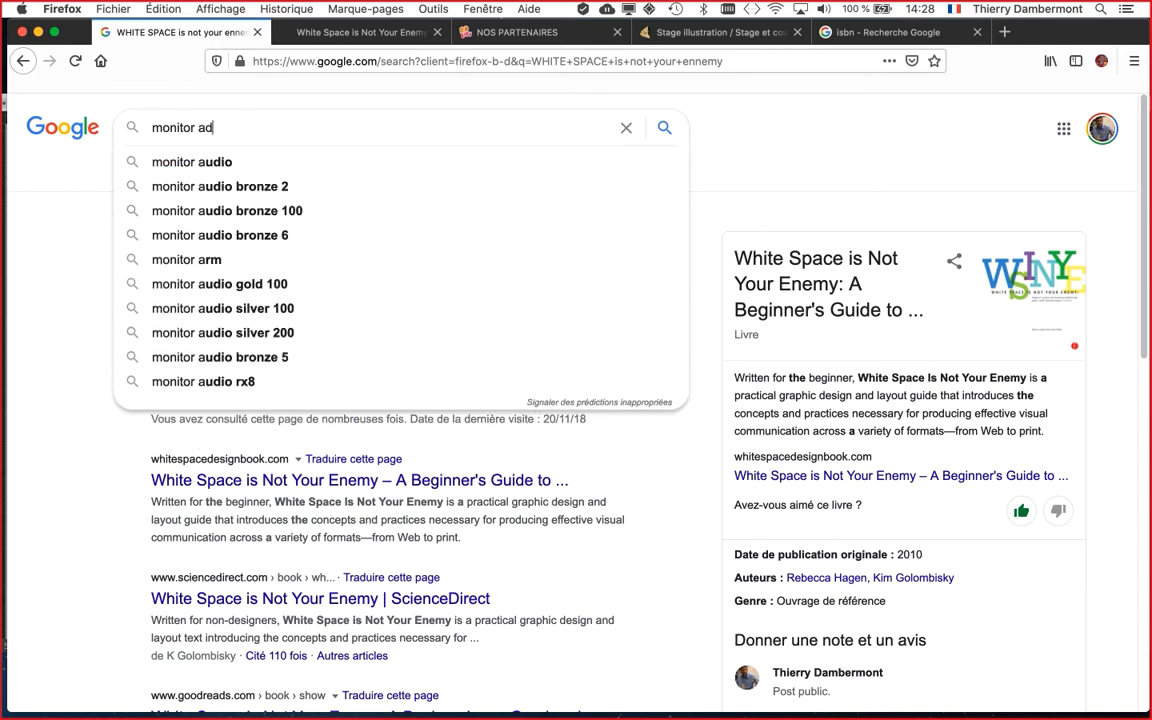
text(obe rgb gamut)
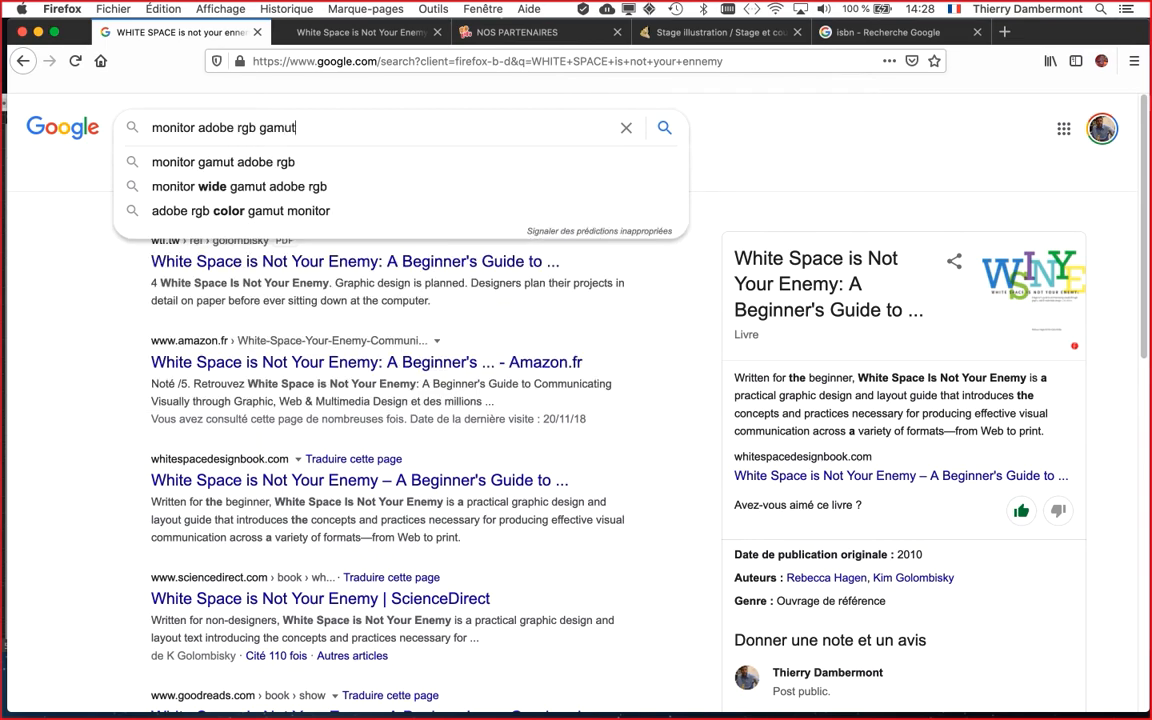
key(Return)
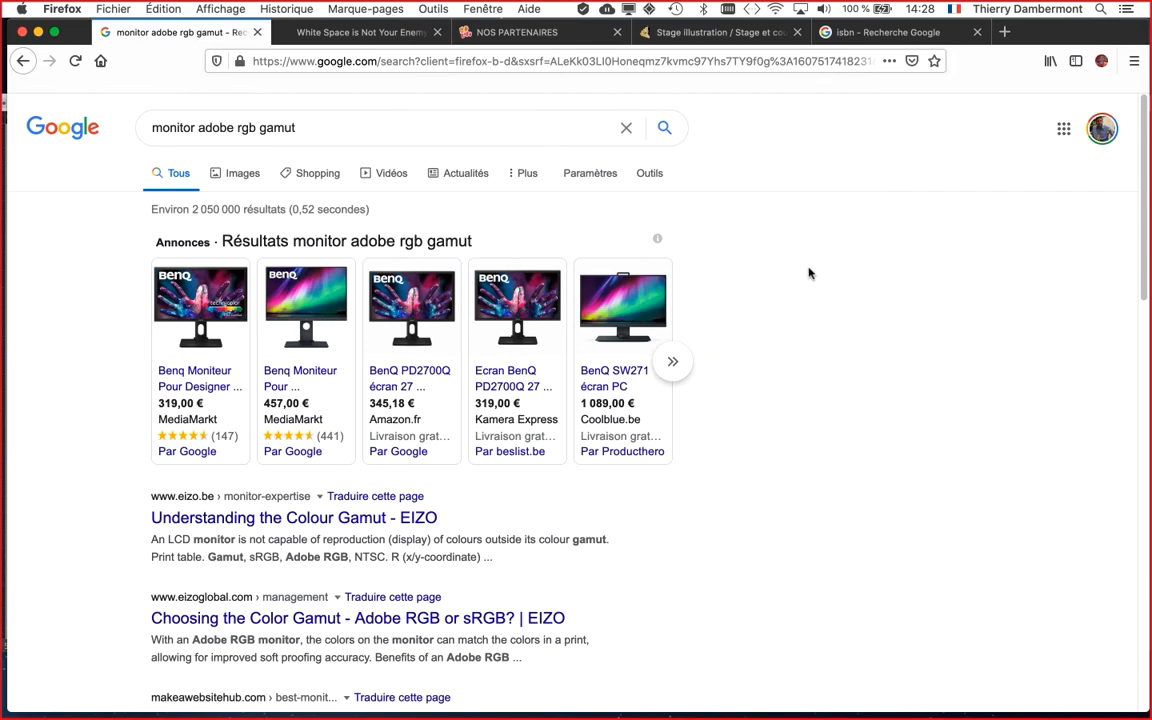
Review the sponsored monitor offers and search results, and open the Reddit thread about 100% Adobe RGB monitors in a background tab
scroll(810, 277, down, 2)
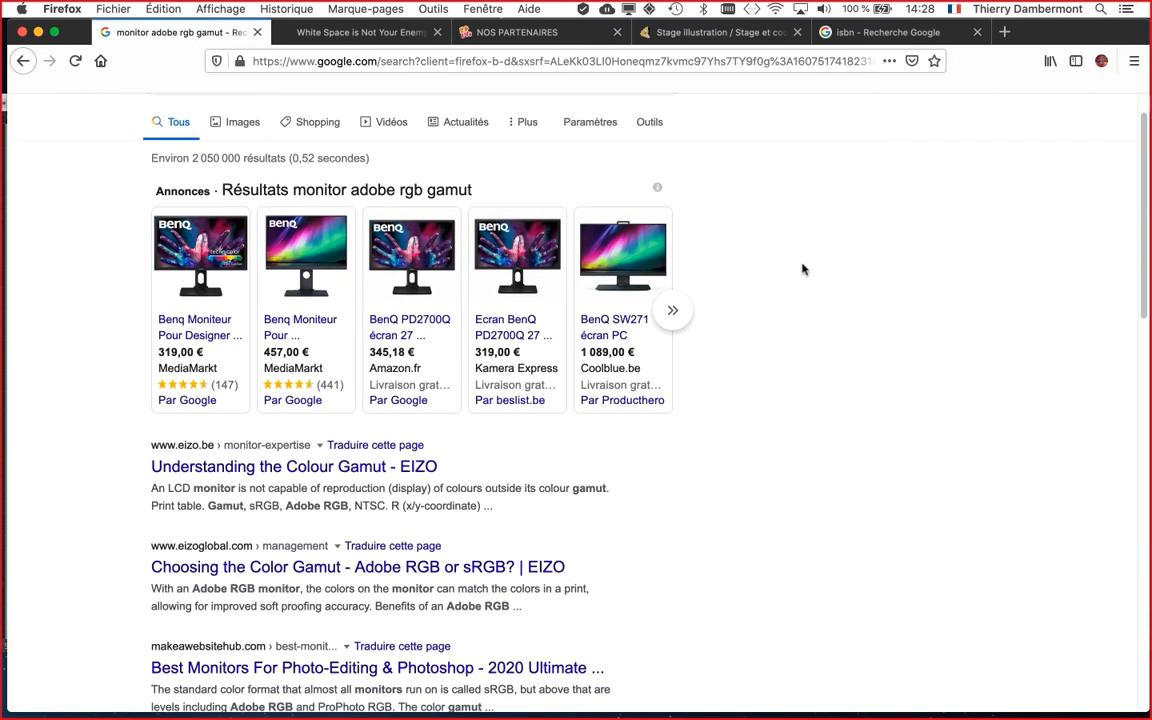
scroll(800, 267, down, 4)
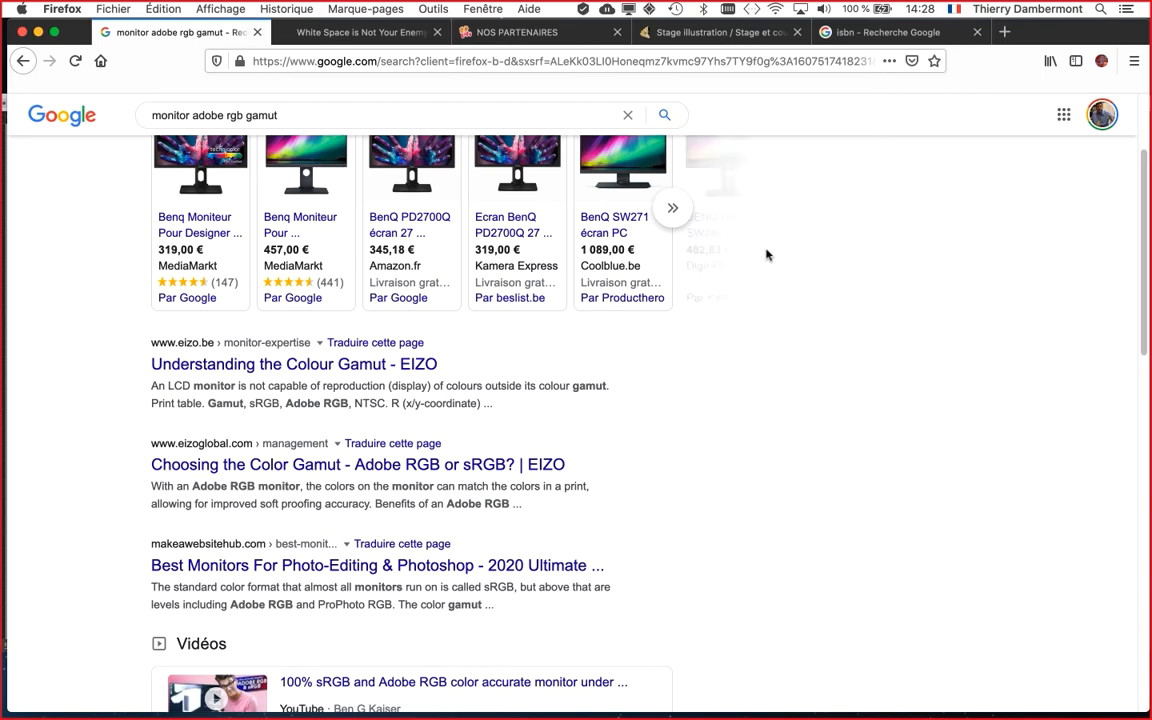
scroll(805, 250, up, 2)
scroll(890, 243, up, 1)
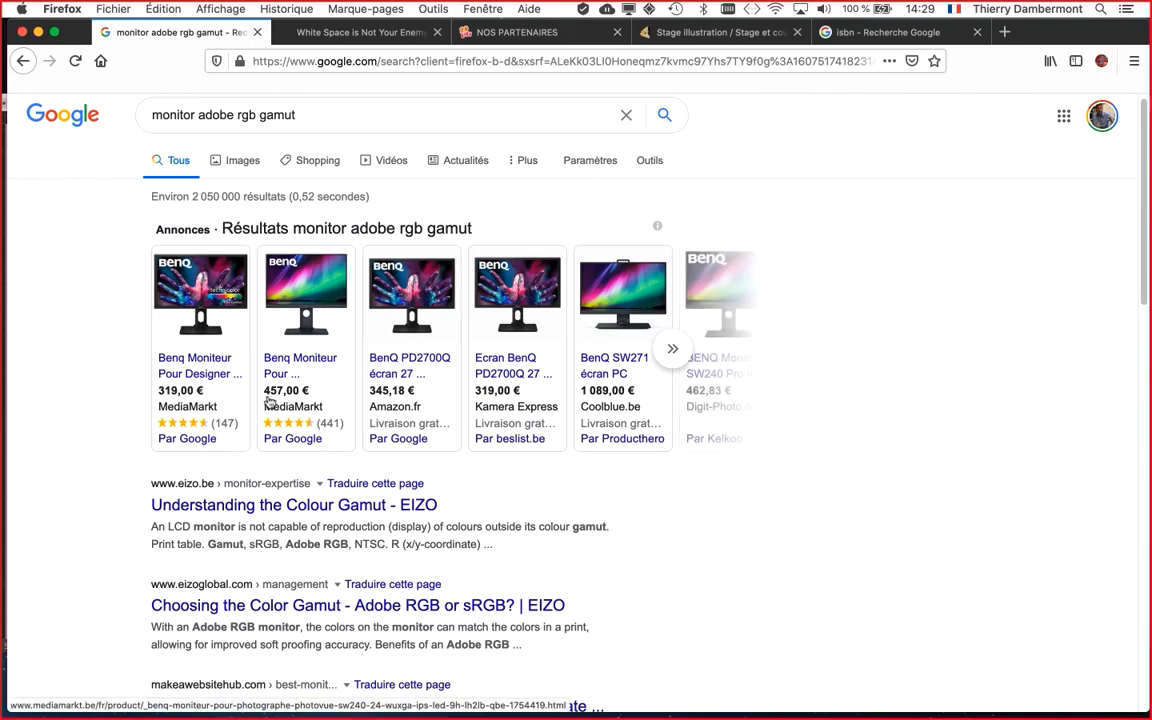
mouse_move(262, 404)
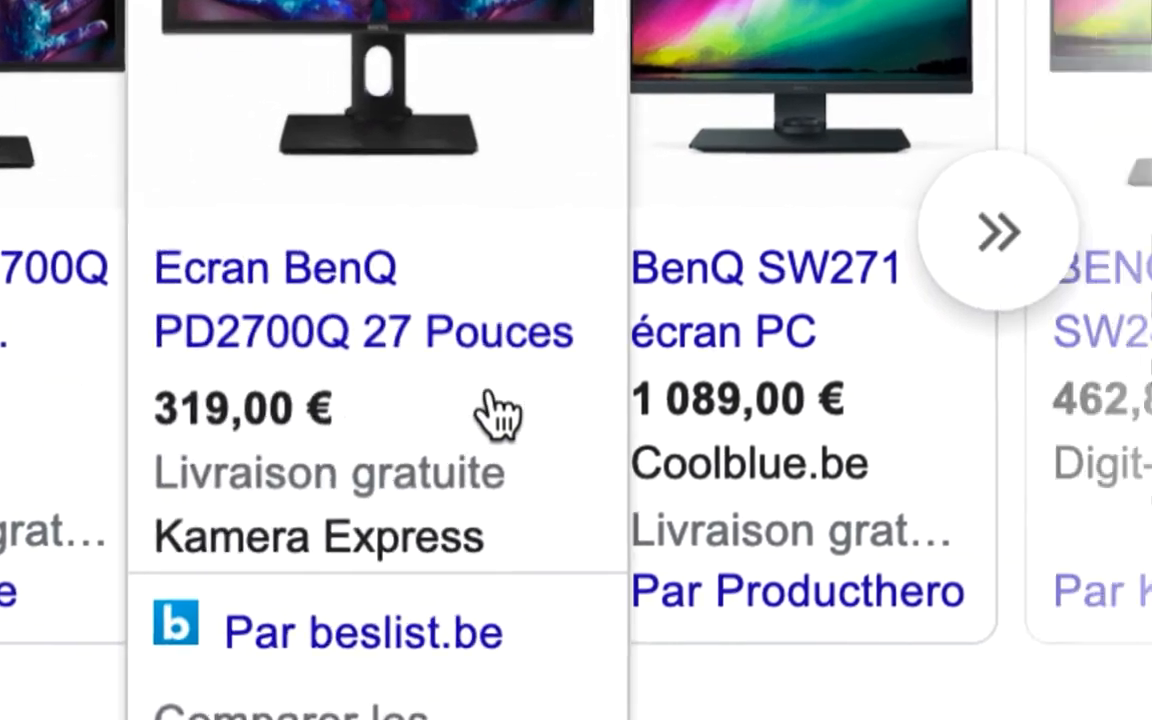
mouse_move(537, 402)
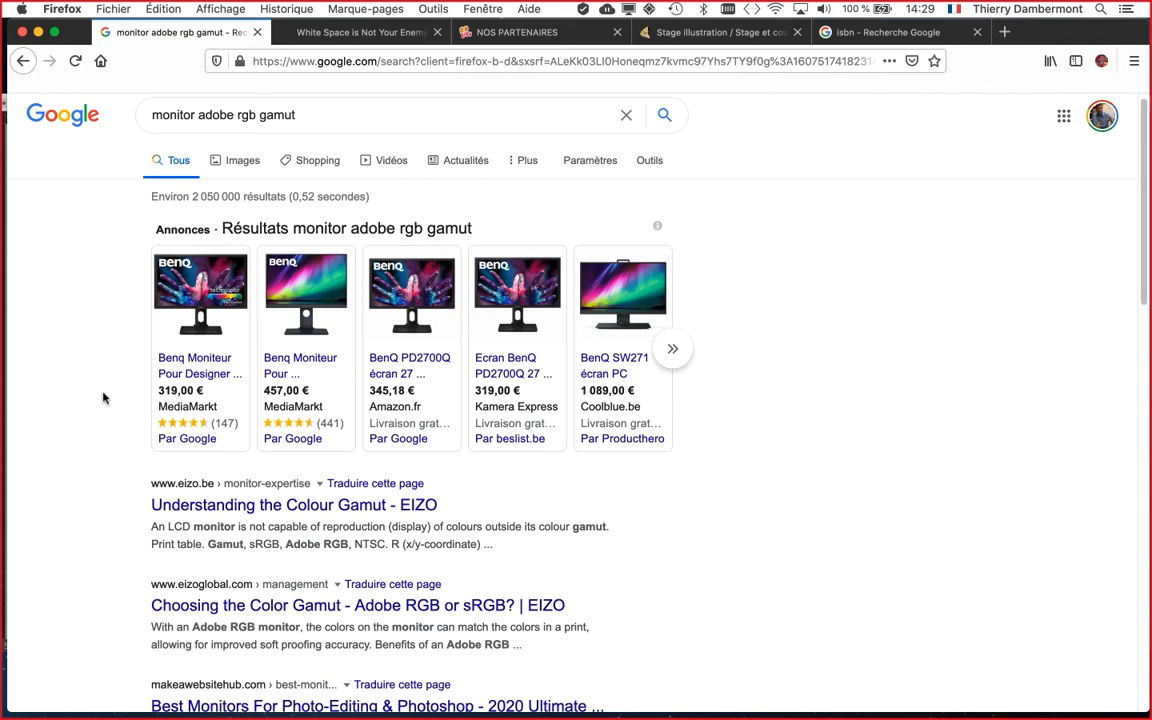
scroll(103, 398, down, 5)
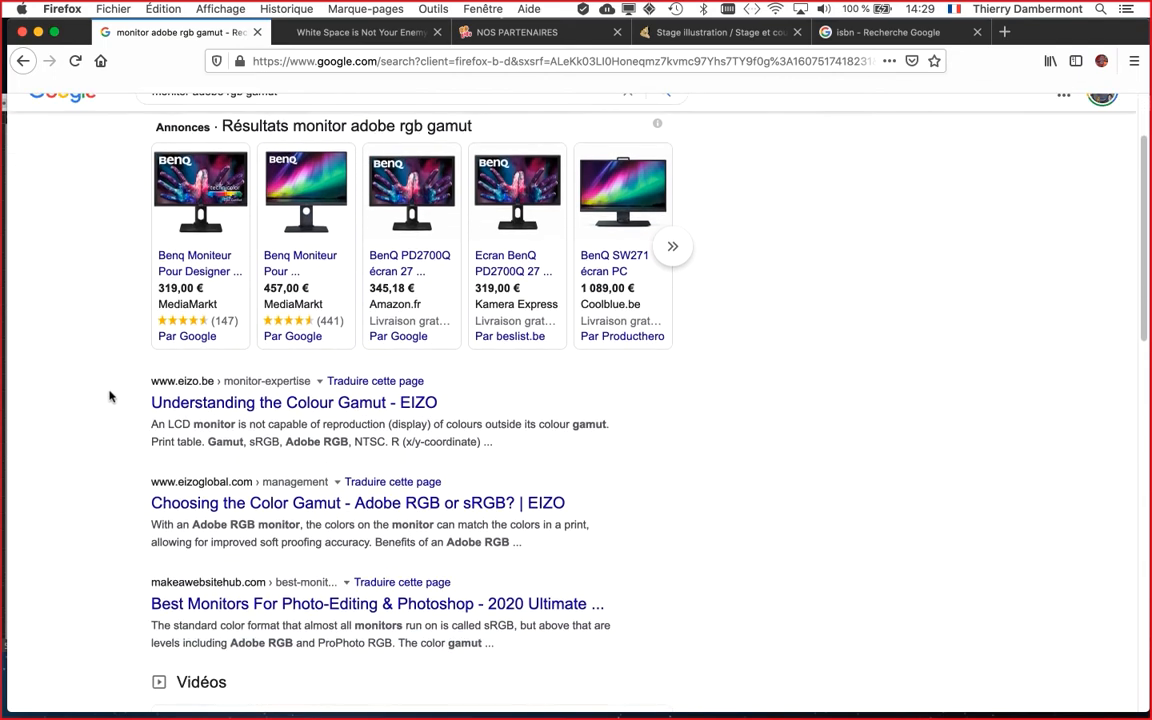
scroll(110, 396, down, 6)
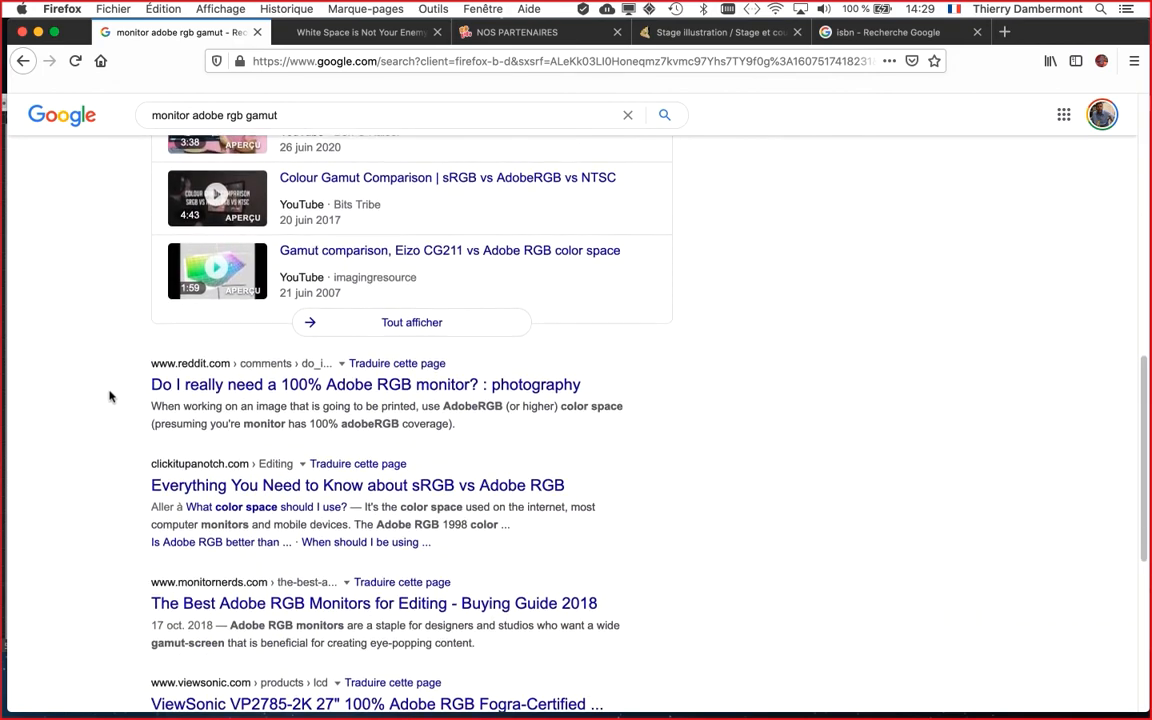
scroll(110, 396, down, 1)
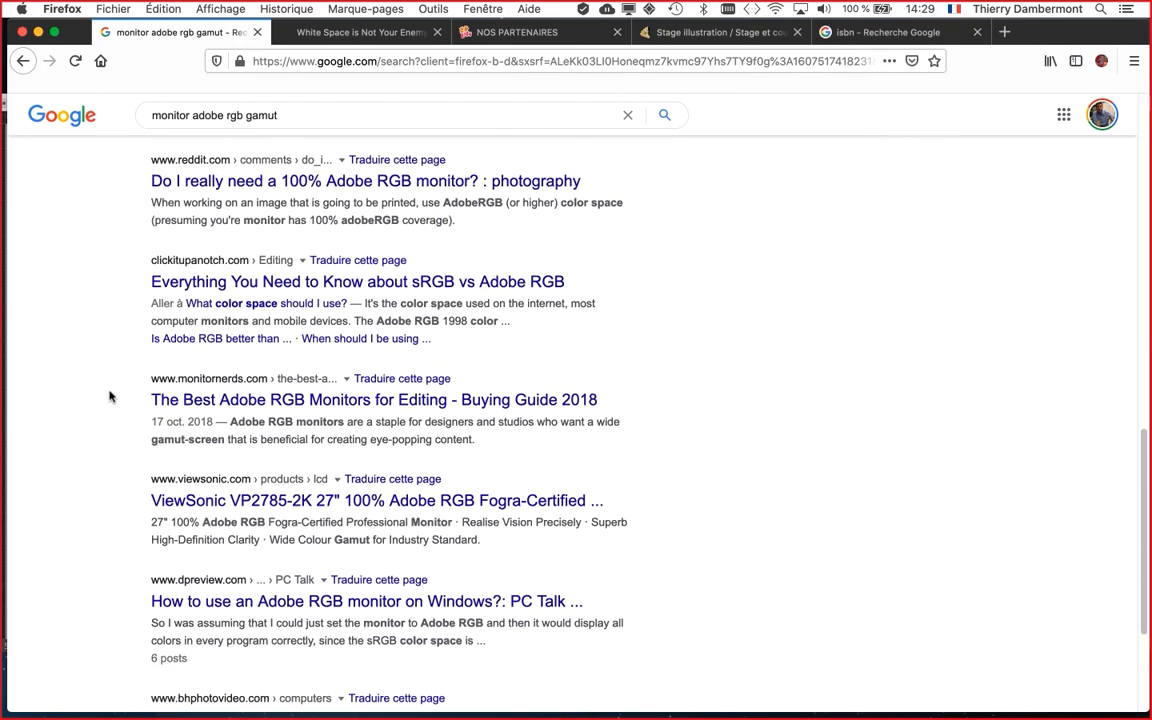
super+click(196, 182)
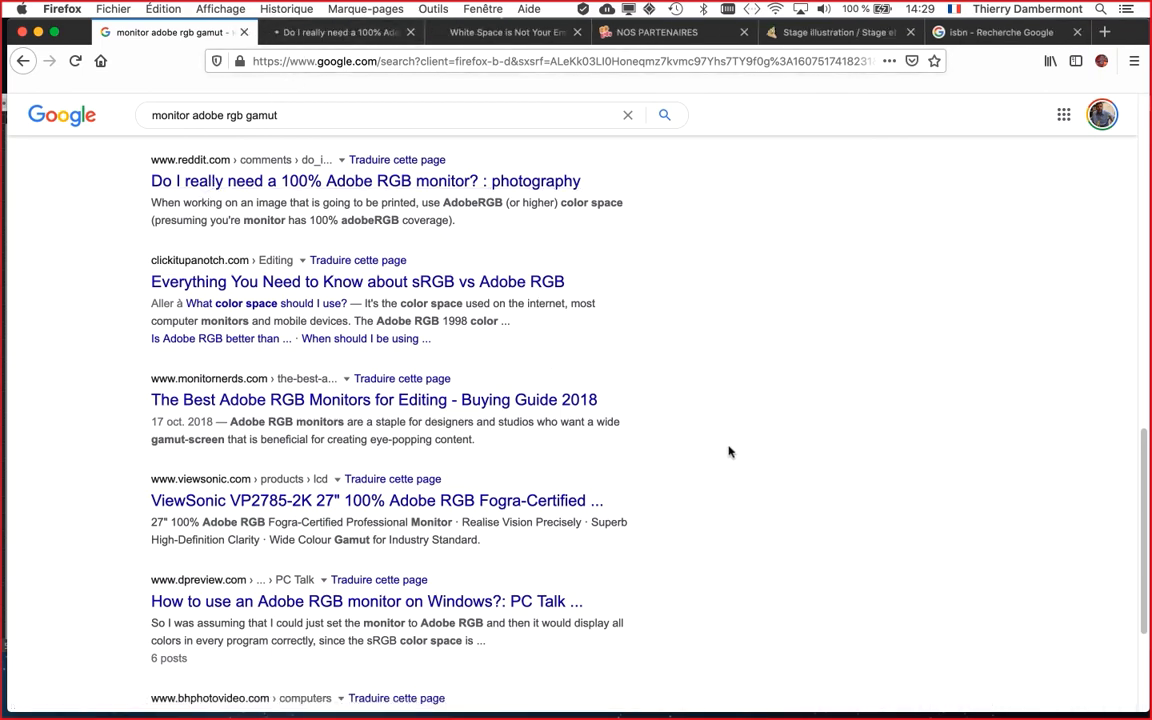
Change the search query to "moniteur adobe rgb gamme" and review the French results on photo monitors
scroll(728, 450, up, 6)
scroll(727, 448, up, 15)
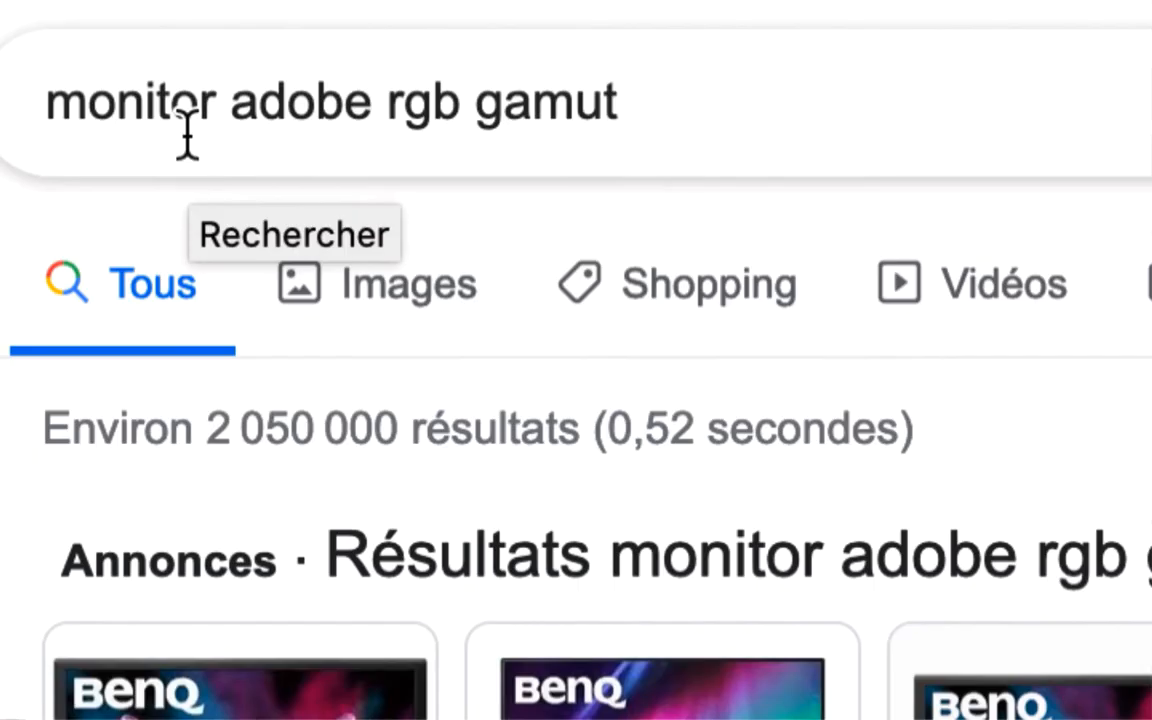
drag(191, 129, 185, 129)
text(eu)
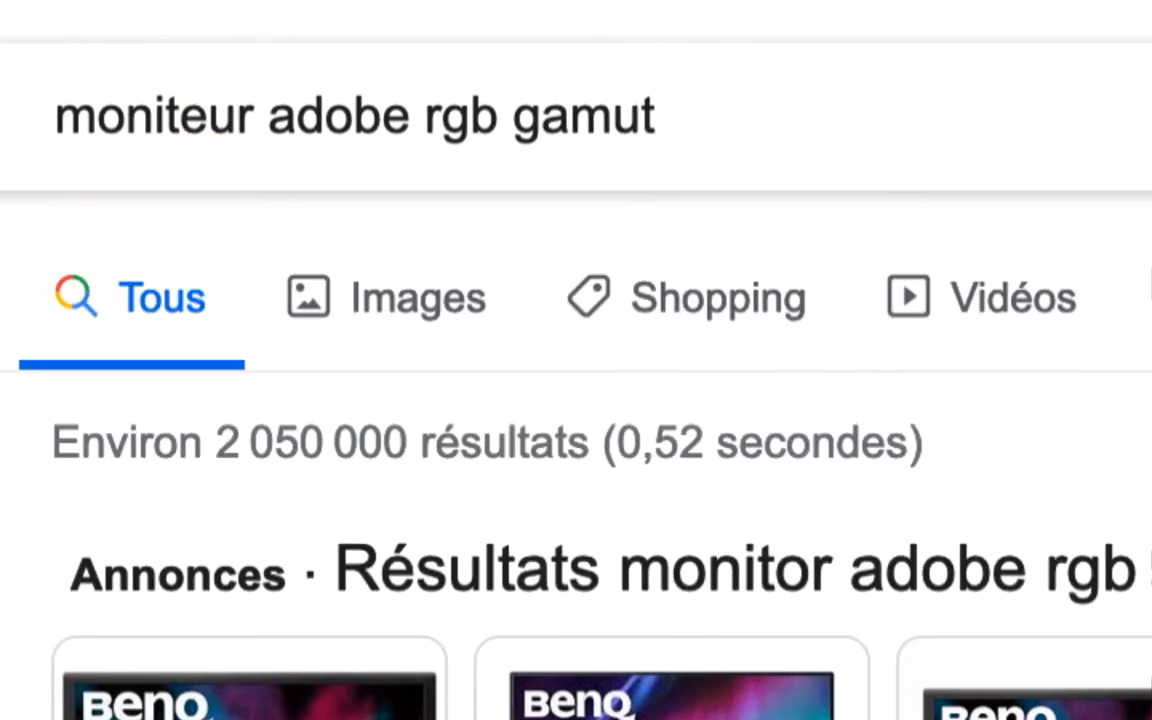
drag(509, 130, 644, 130)
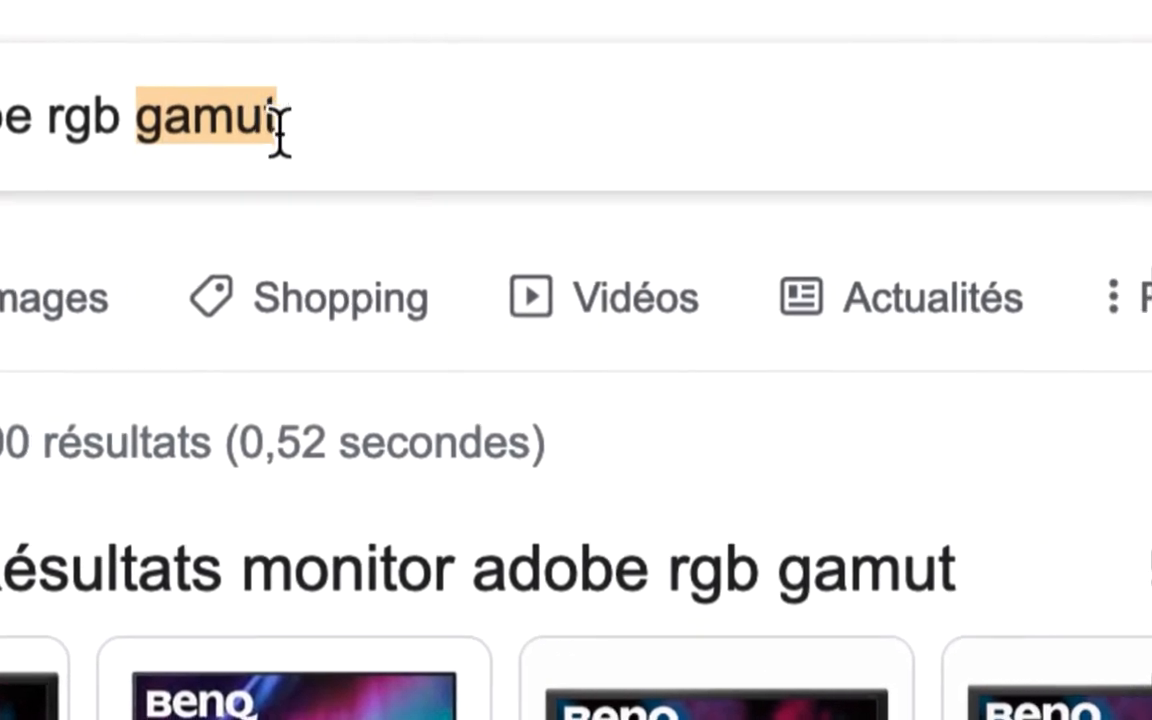
drag(279, 133, 283, 136)
text(gamme)
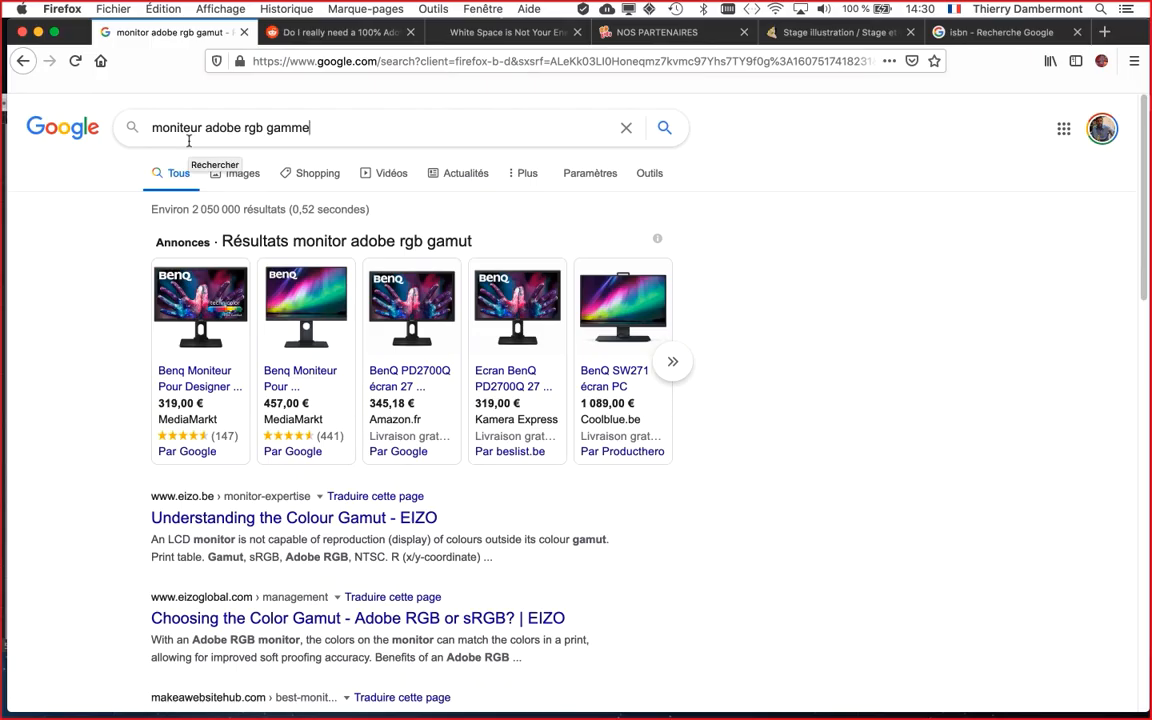
key(Return)
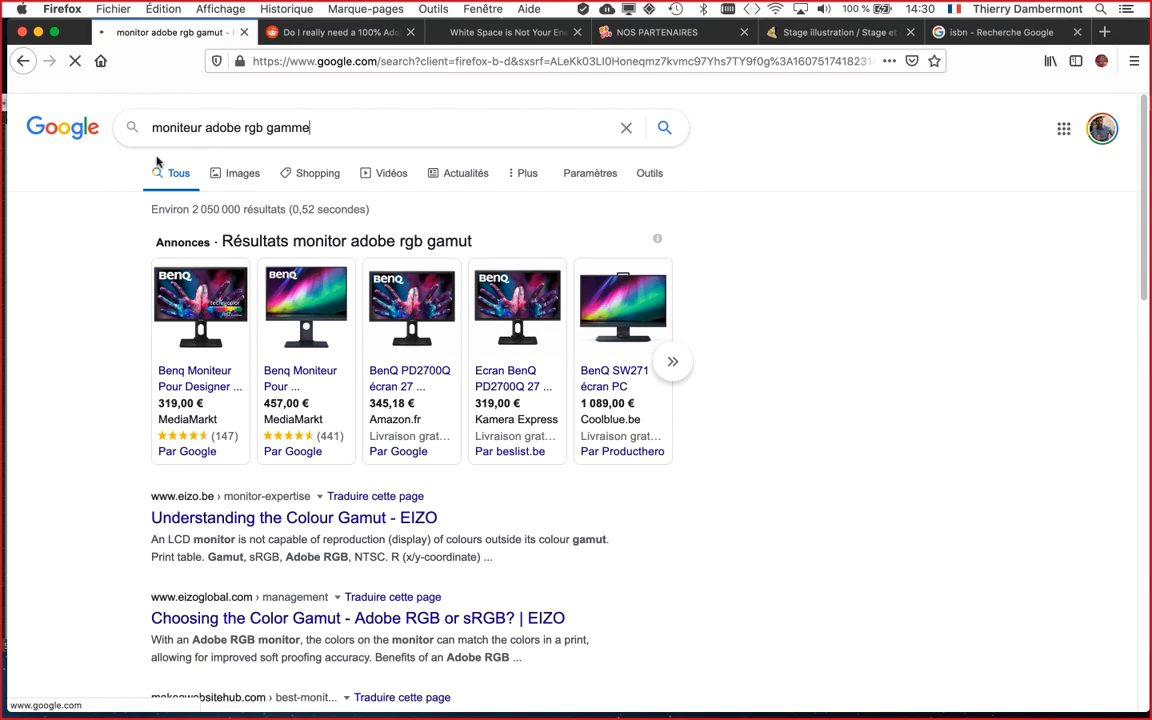
scroll(742, 388, down, 5)
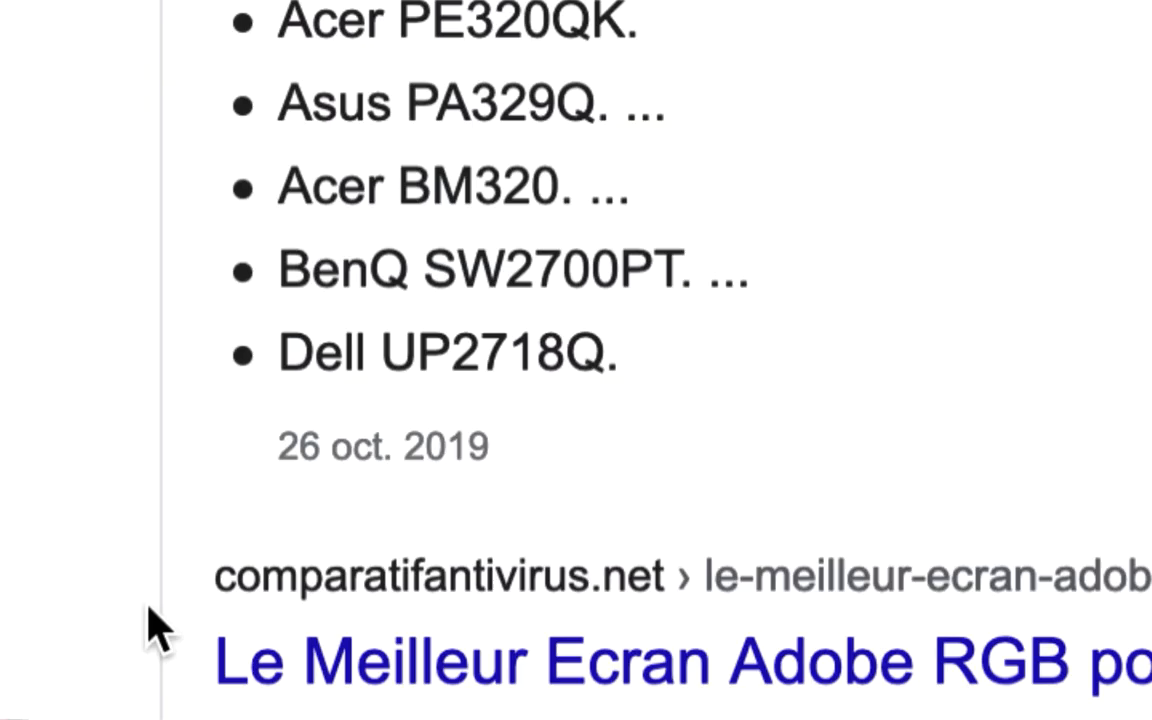
scroll(300, 638, down, 5)
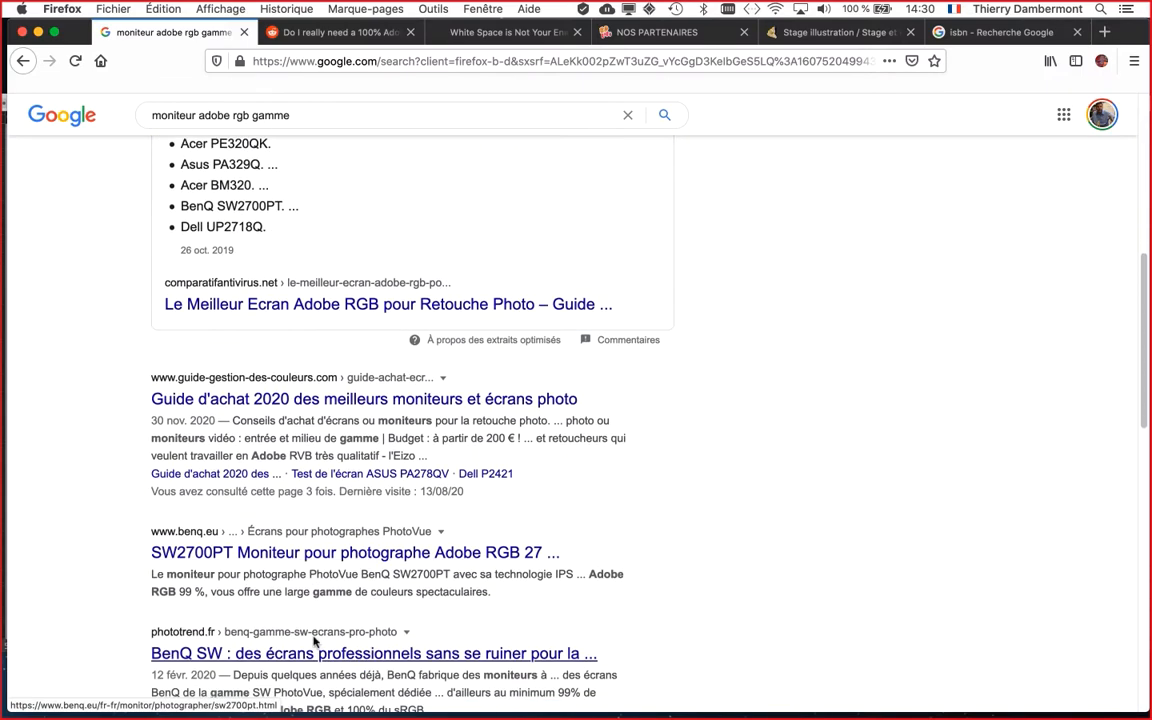
scroll(314, 641, down, 2)
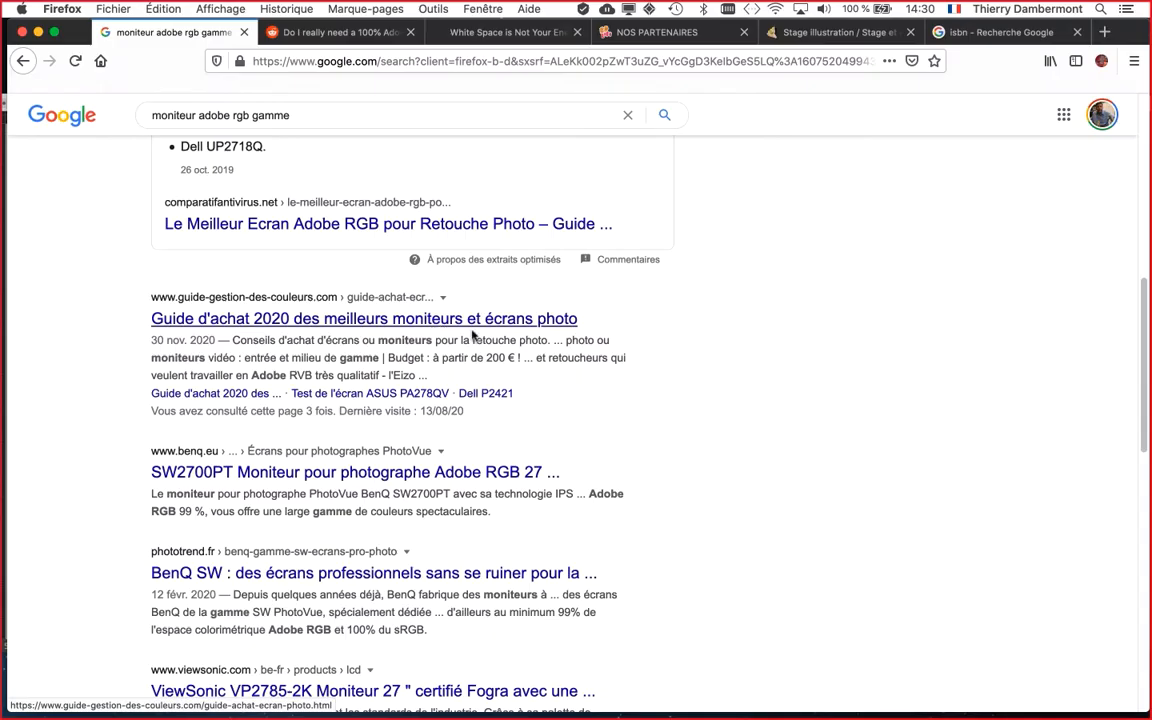
scroll(765, 357, down, 2)
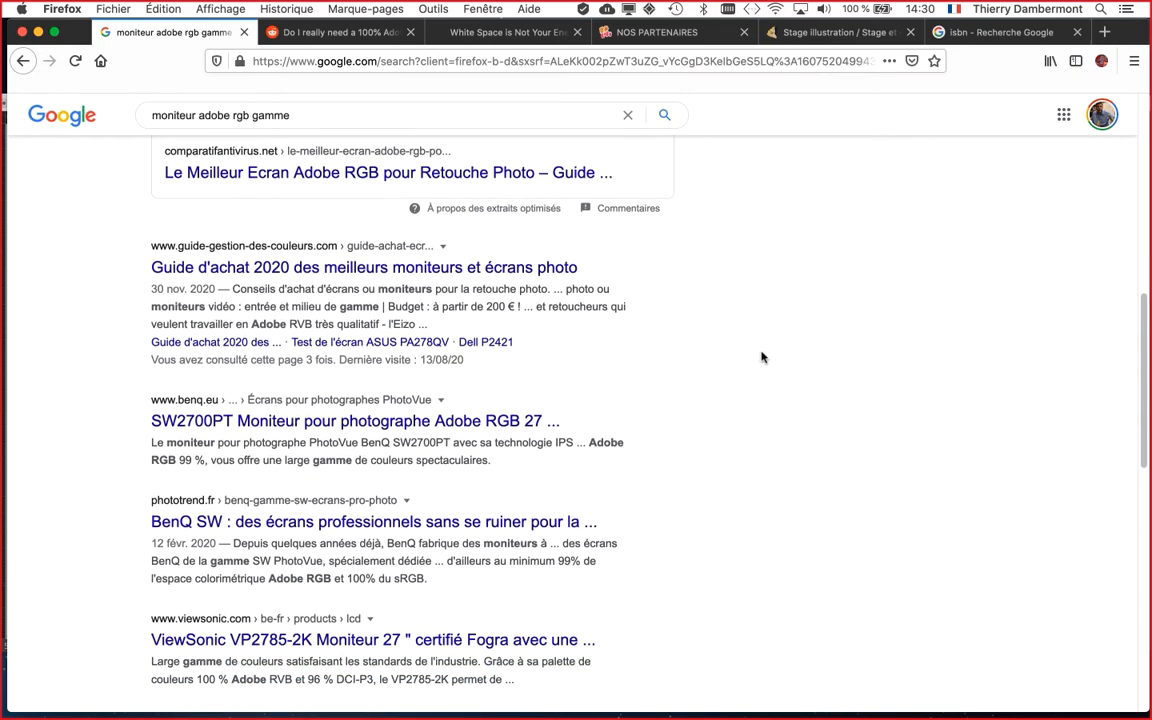
Look over the remaining French monitor results, and run a new Google search for "arnaud frich moniteurs"
scroll(758, 357, down, 6)
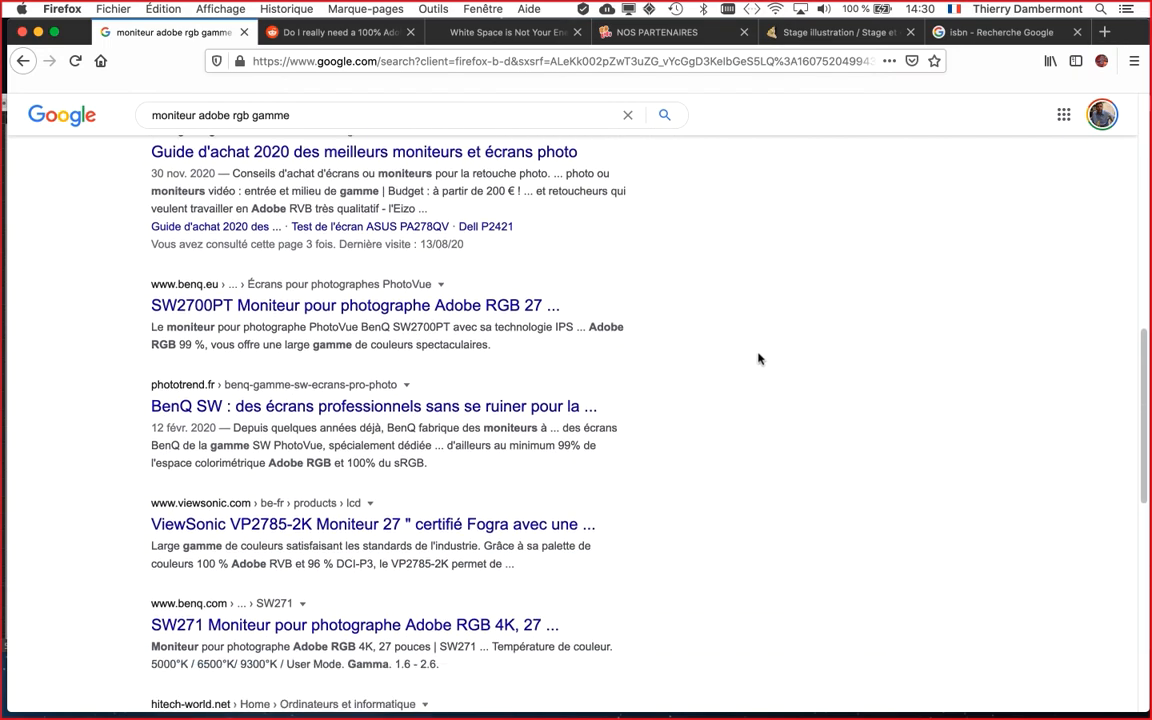
scroll(758, 360, down, 5)
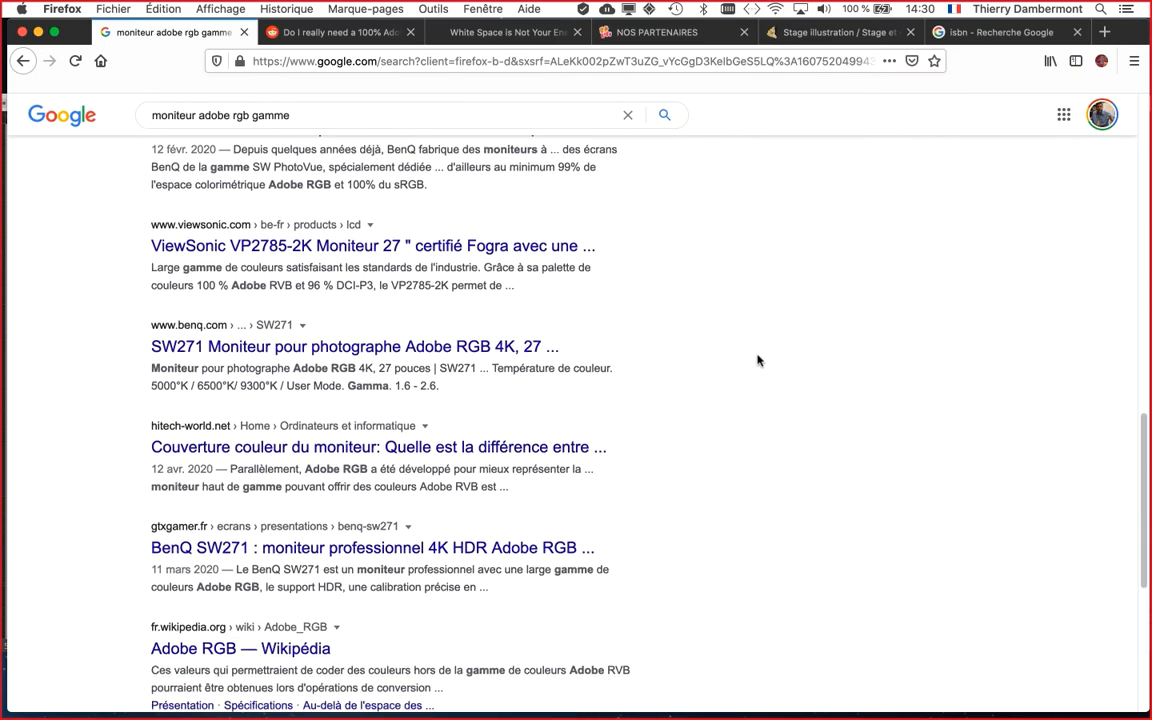
scroll(758, 357, up, 15)
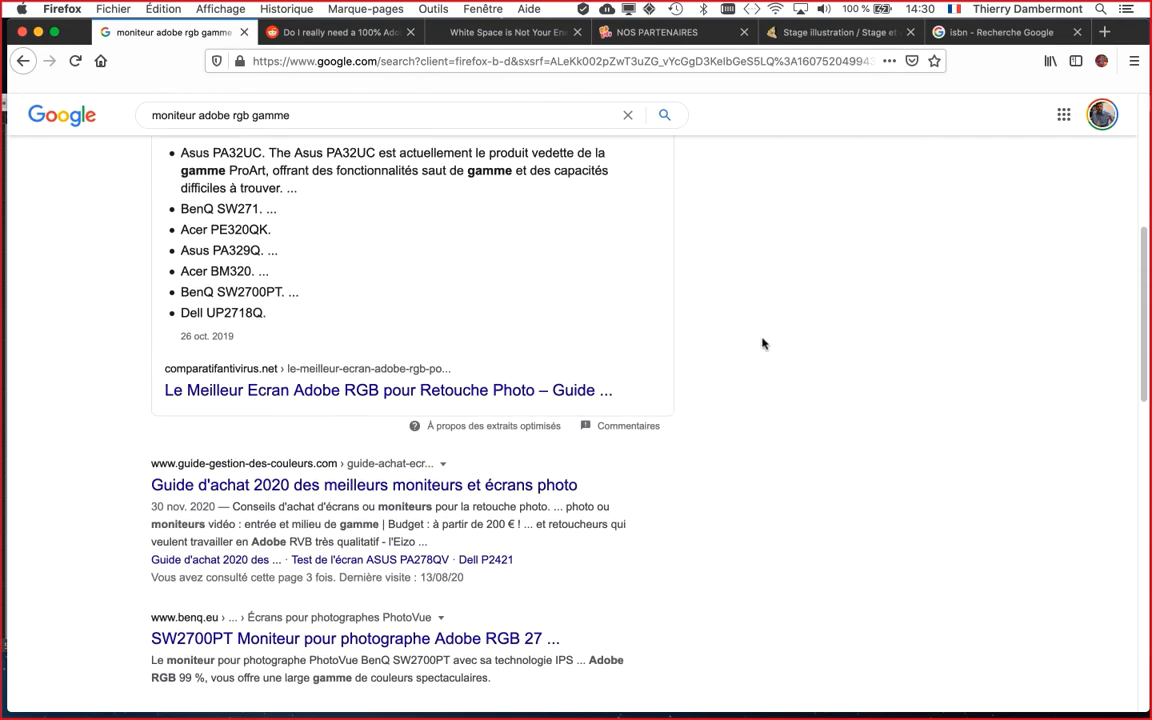
scroll(760, 340, up, 9)
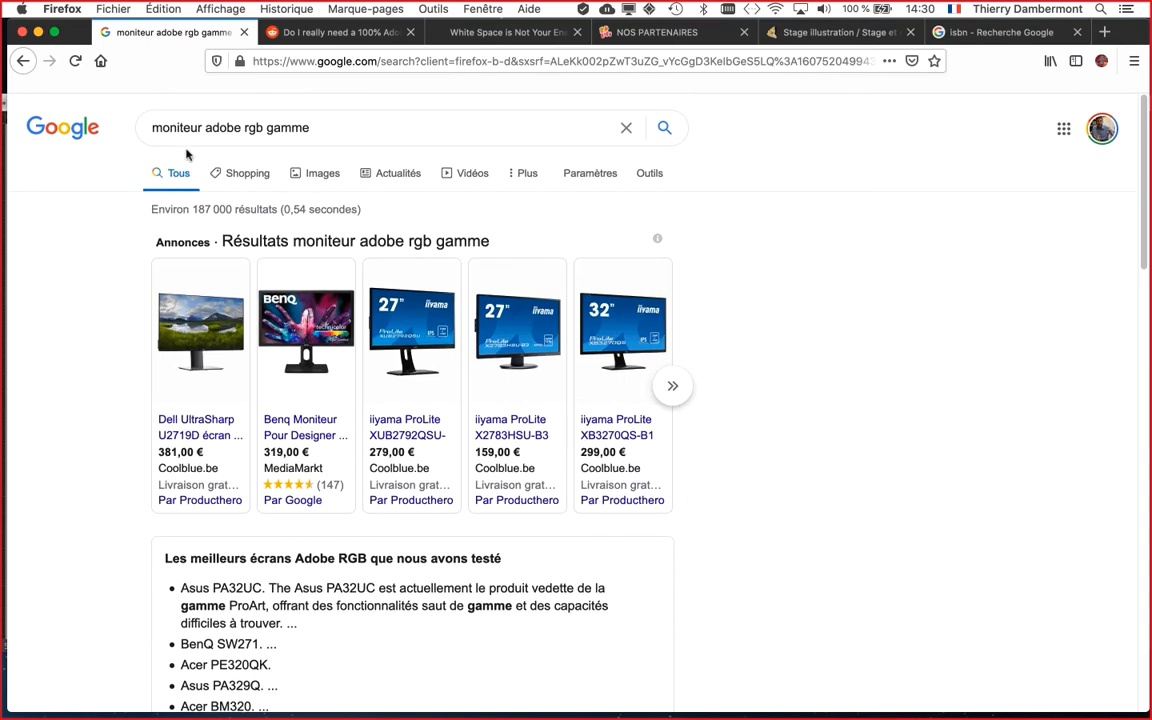
drag(310, 127, 121, 136)
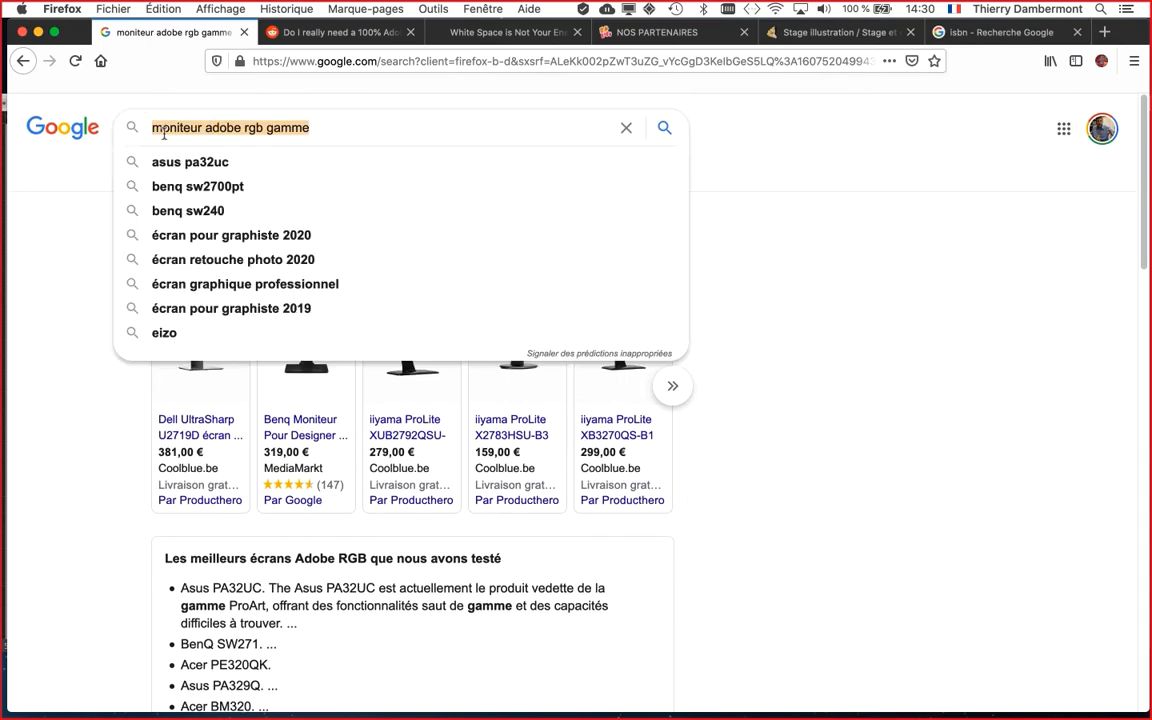
text(arnaud)
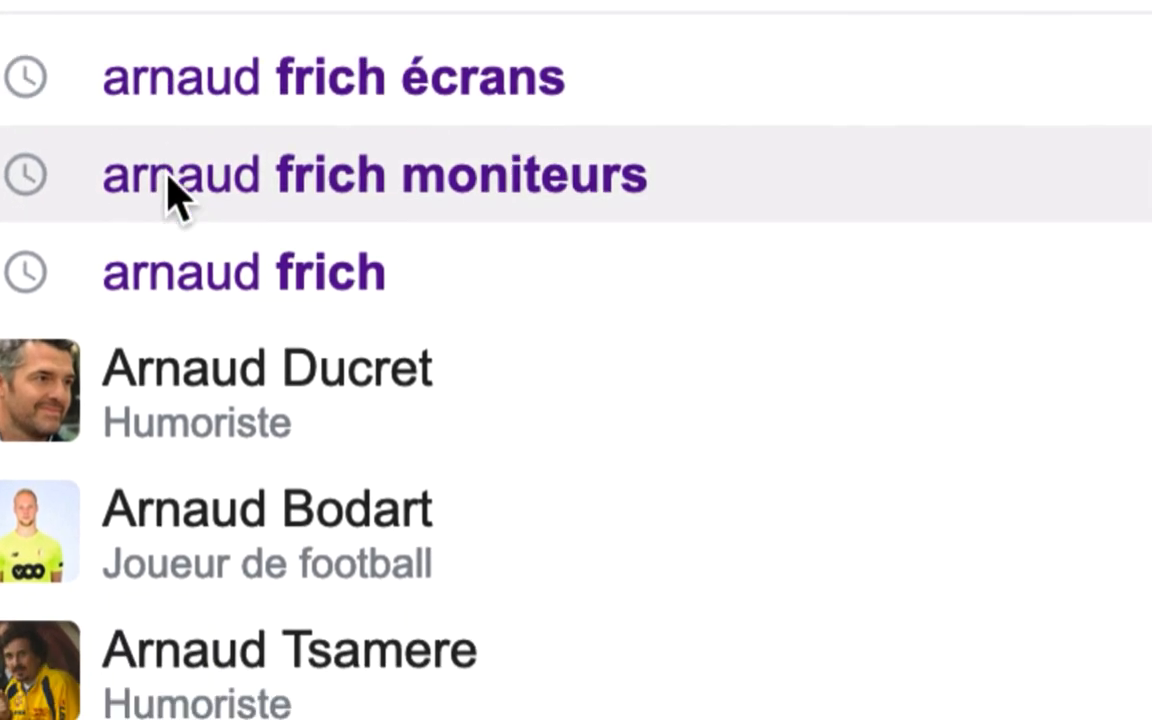
click(174, 266)
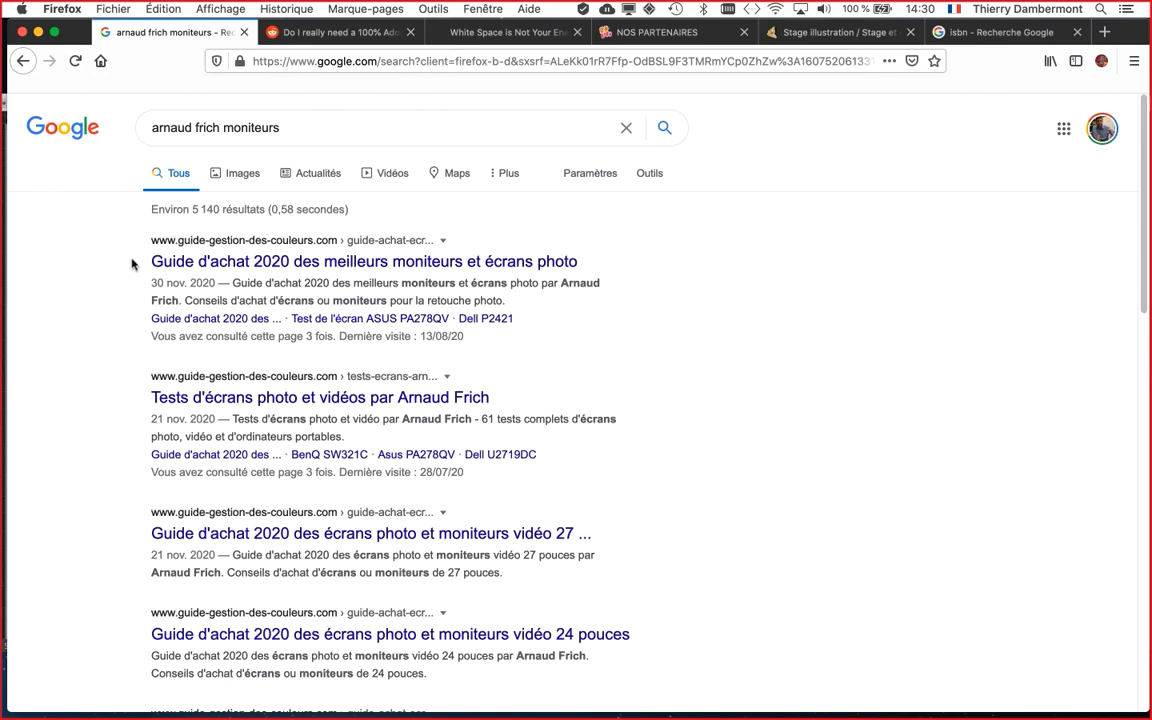
Skim the monitor guide results and change the search query to "arnaud frich comparatif"
scroll(155, 452, down, 5)
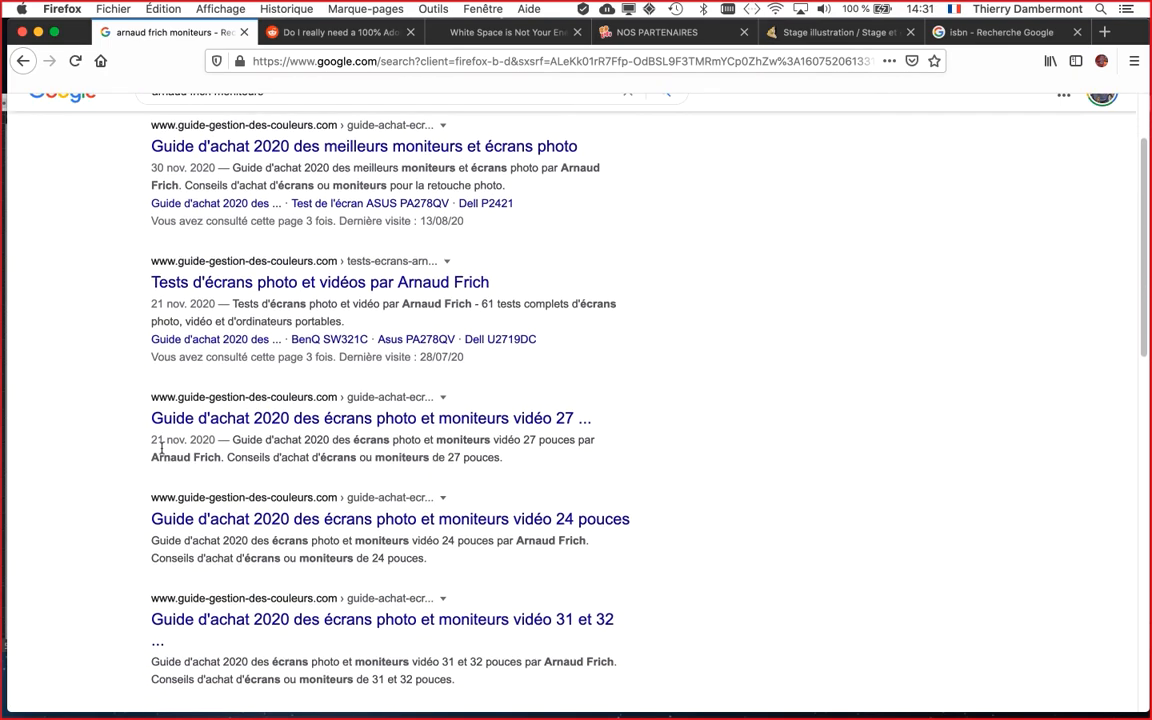
scroll(161, 449, down, 2)
scroll(160, 450, up, 7)
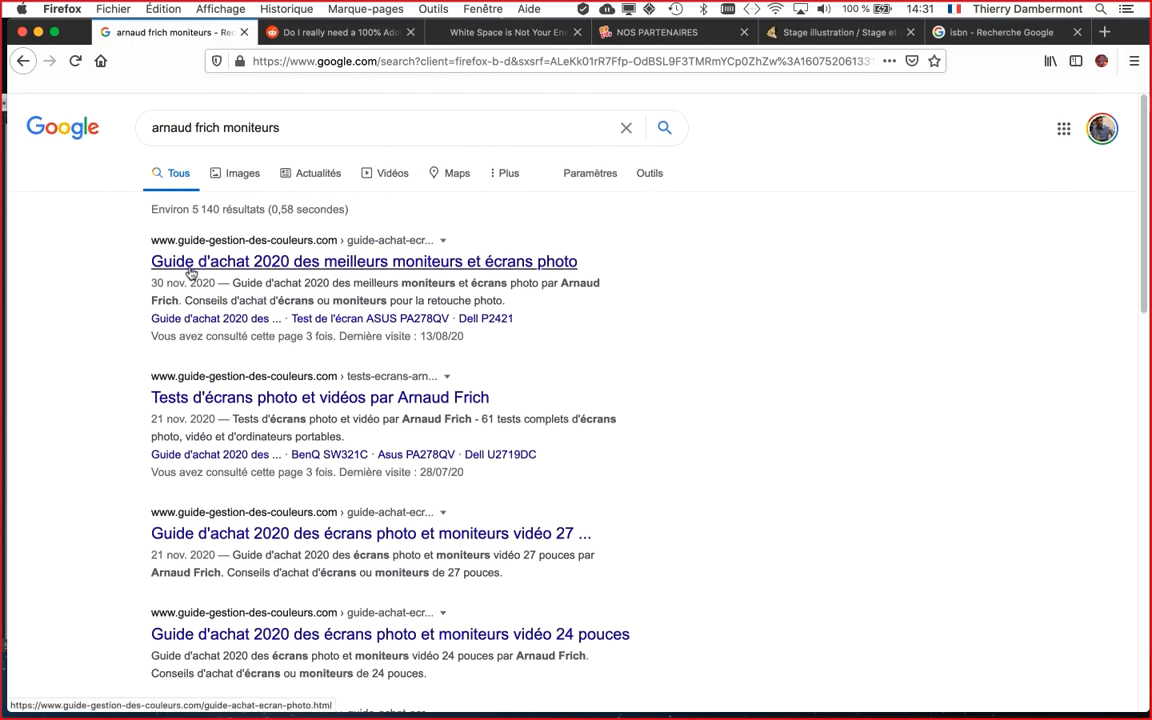
drag(222, 127, 318, 128)
text(comparatif)
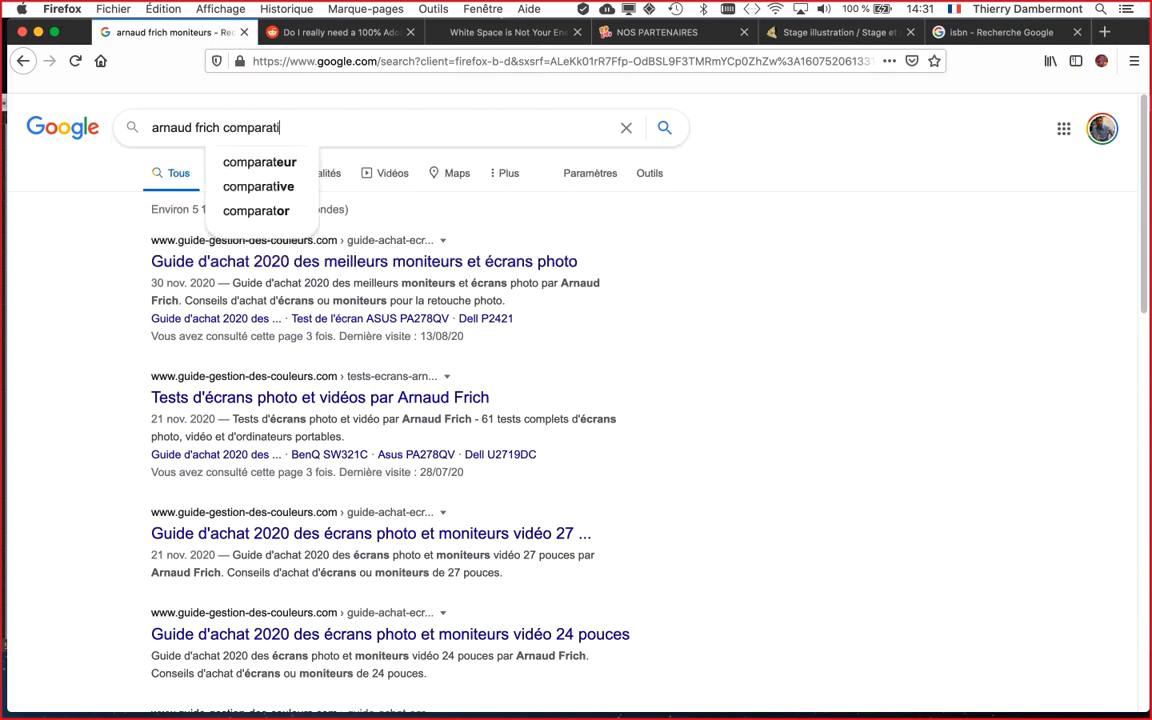
key(Return)
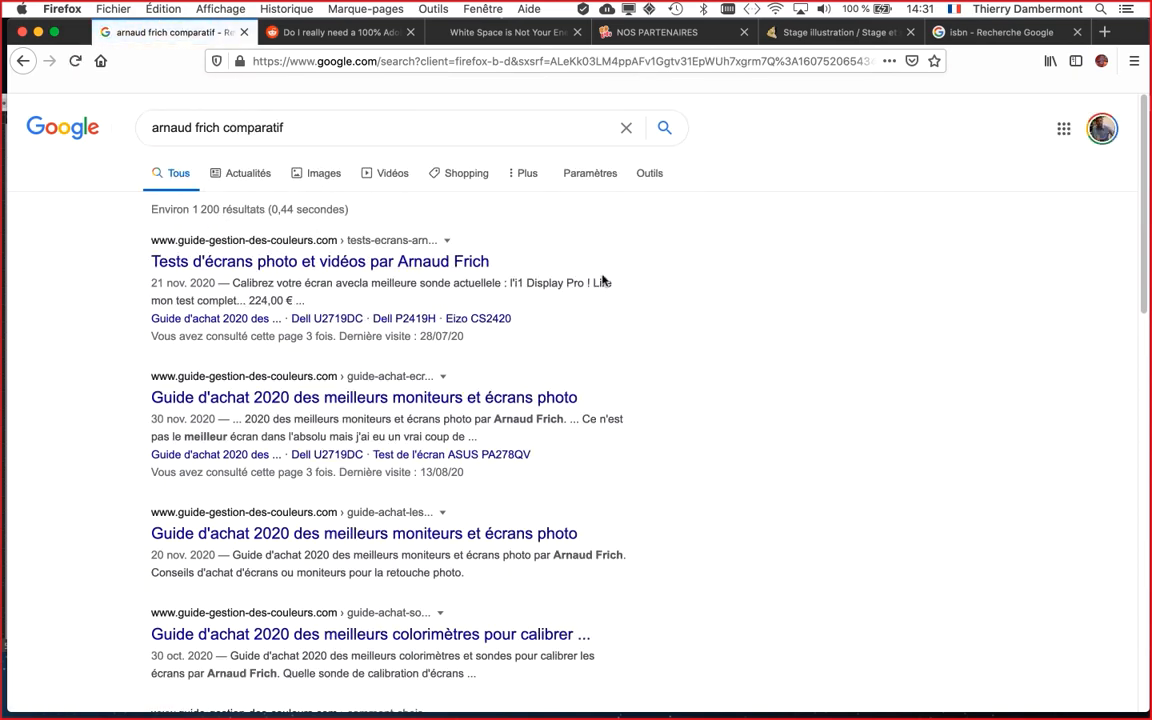
Browse the comparison results and open the "Tests d'écrans photo et vidéos" page on guide-gestion-des-couleurs.com
scroll(686, 412, down, 5)
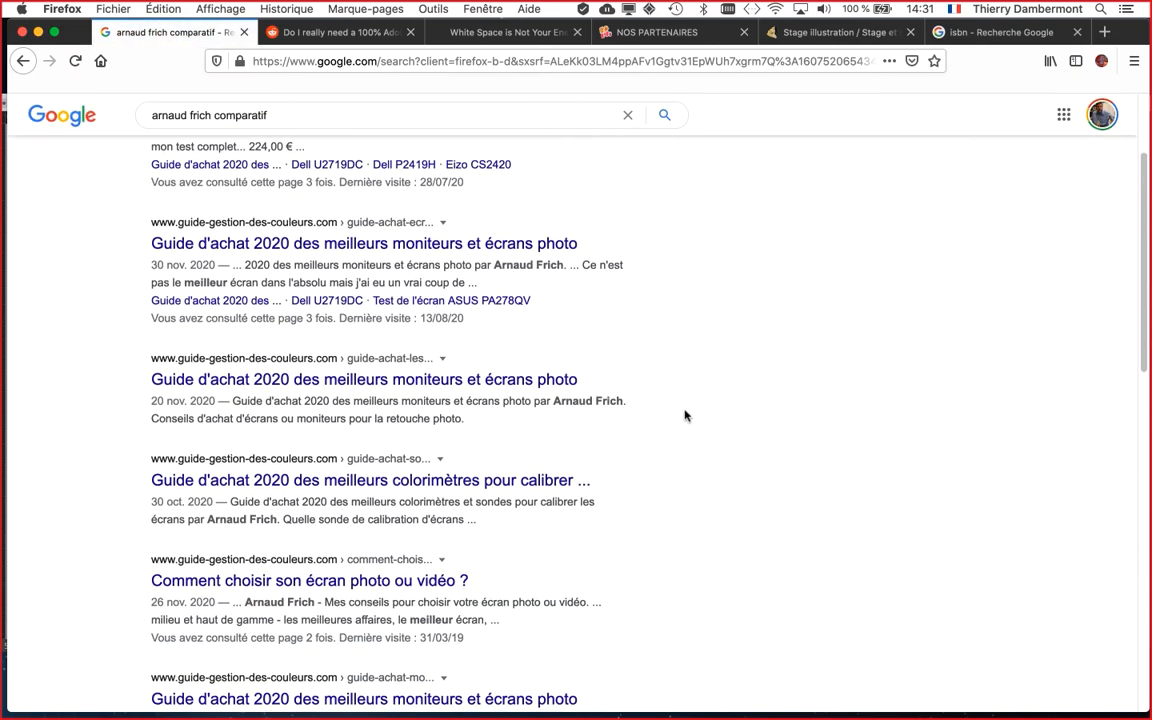
scroll(685, 416, down, 6)
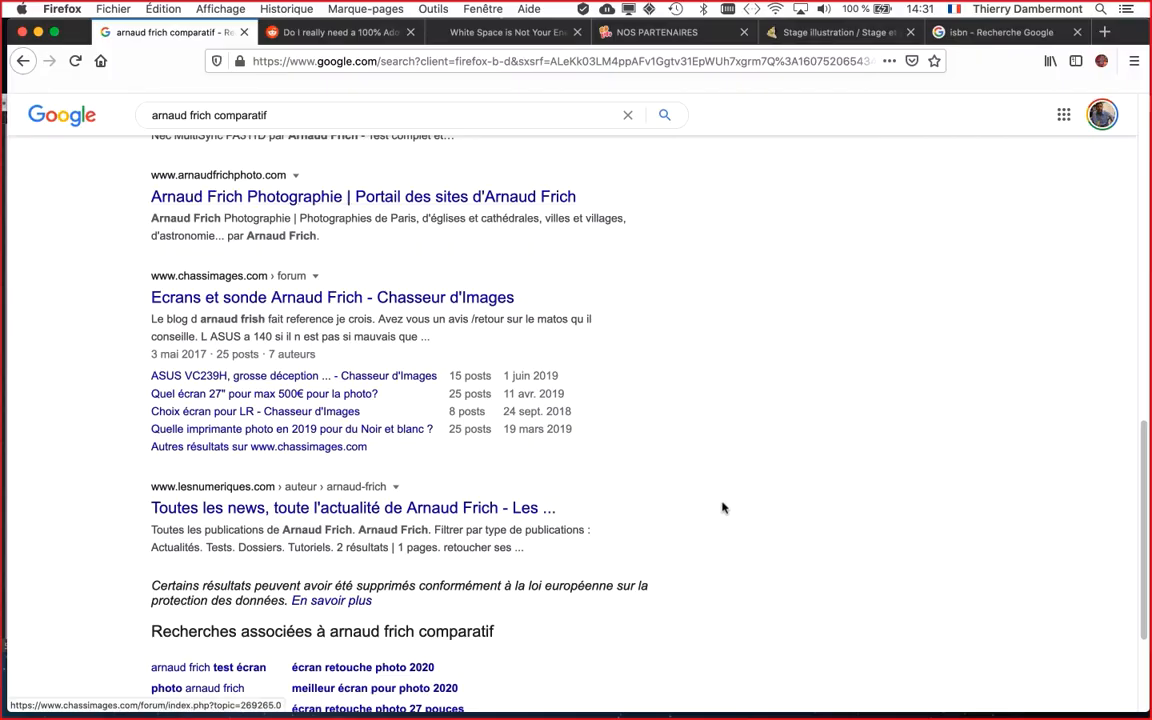
scroll(722, 500, up, 2)
scroll(722, 500, up, 10)
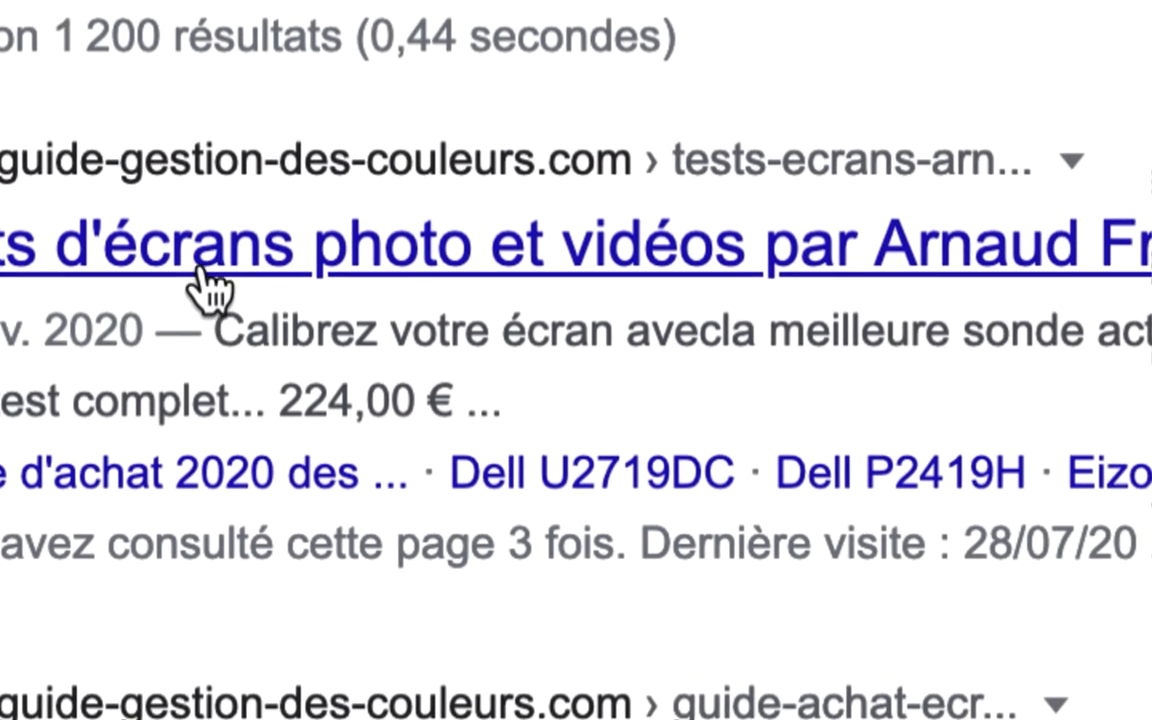
click(225, 290)
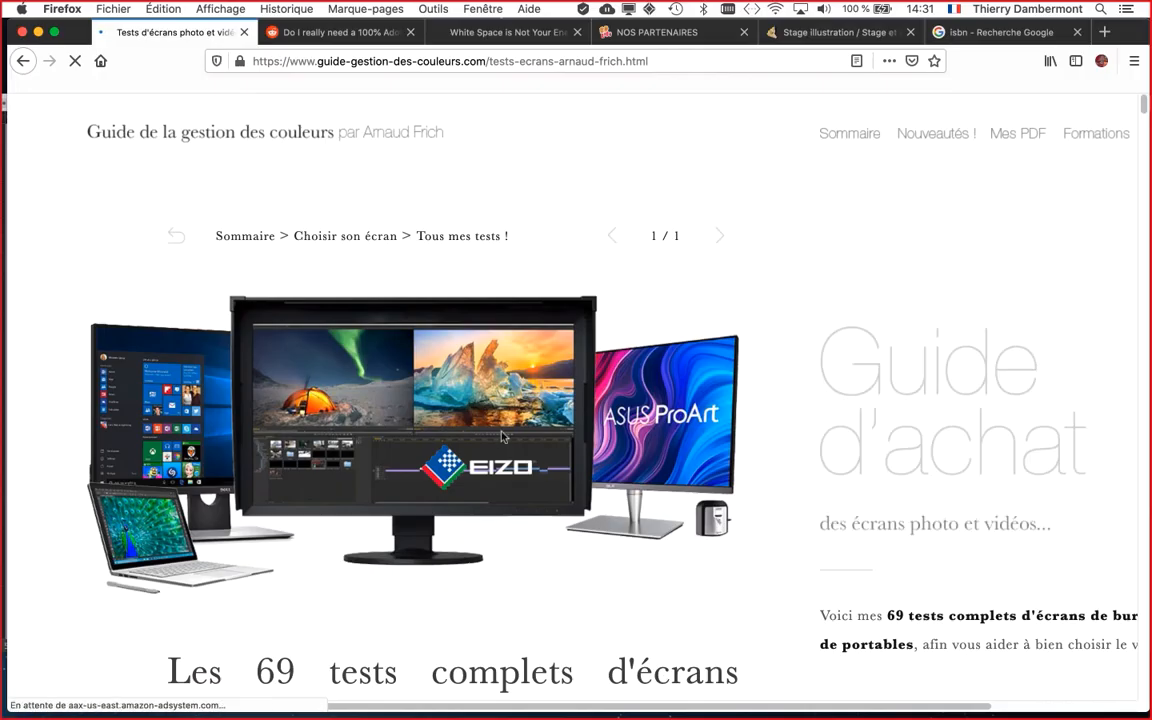
Examine the screen tests page, including its 2020 buying guides by range and size and the alphabetical list of desktop monitors
scroll(510, 445, down, 1)
scroll(510, 445, down, 8)
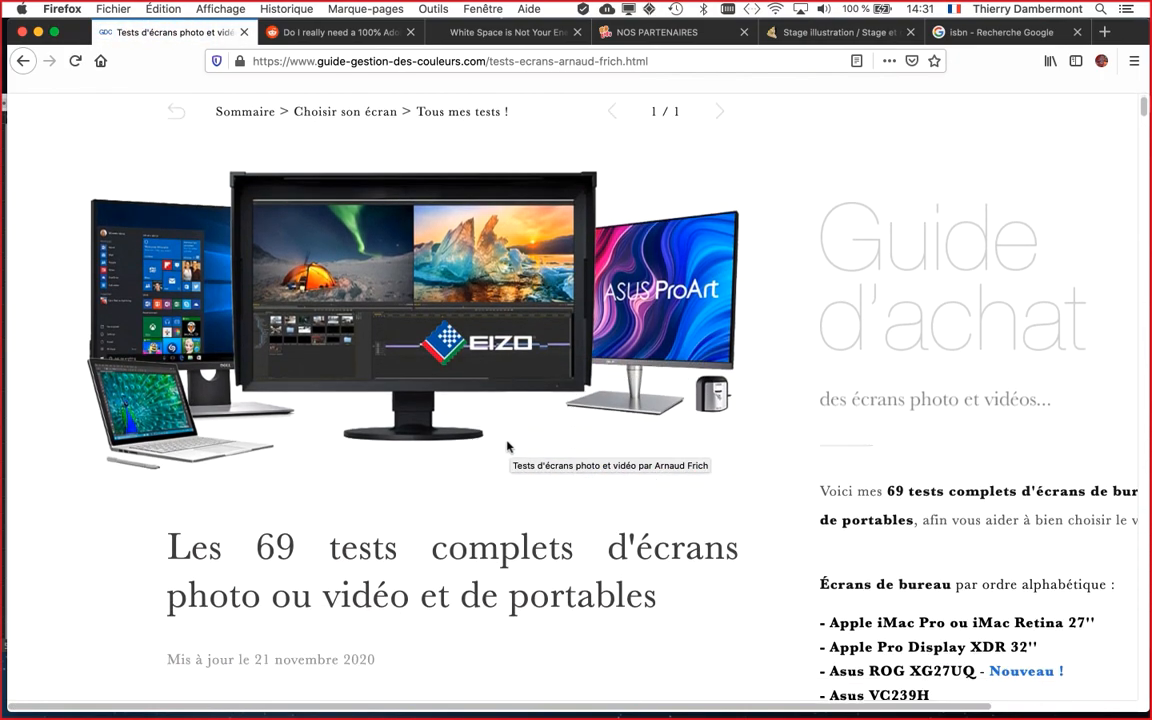
scroll(502, 441, down, 6)
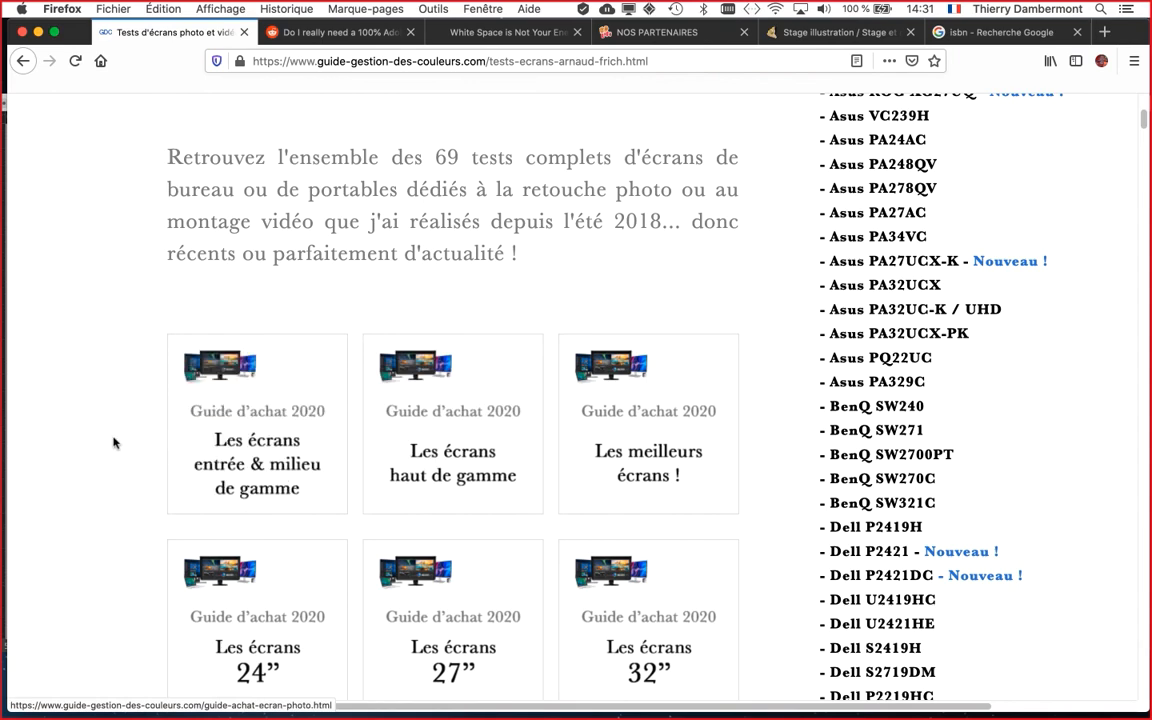
scroll(113, 442, down, 3)
scroll(113, 442, down, 1)
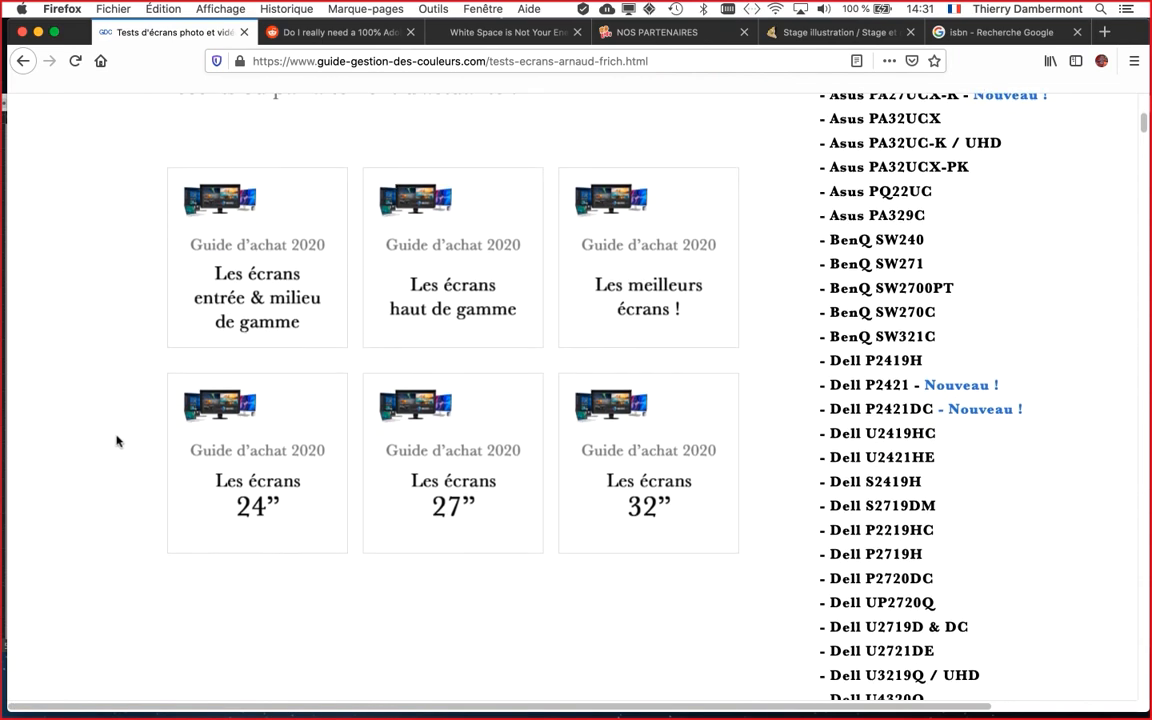
scroll(116, 441, up, 10)
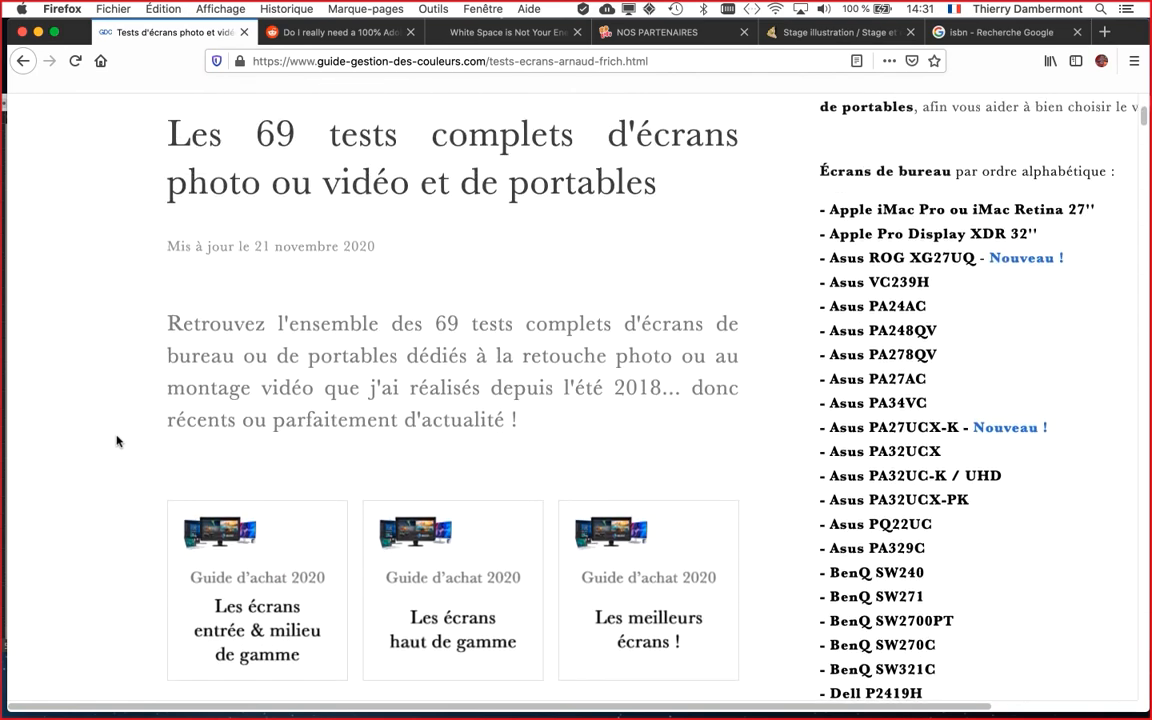
scroll(116, 441, up, 3)
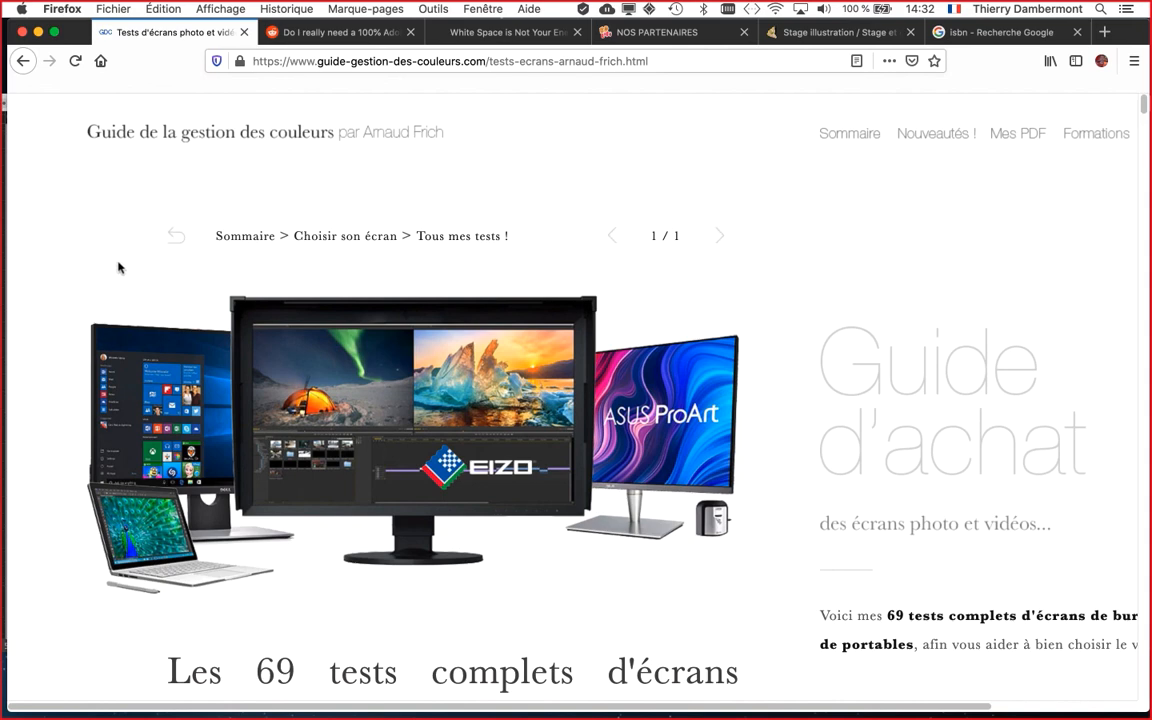
scroll(116, 266, down, 2)
scroll(116, 266, up, 2)
Minimise the Firefox window and switch back to the DOUBLE-PAGES - 13.indd document in InDesign
mouse_move(1144, 108)
mouse_down()
mouse_move(1144, 159)
mouse_move(1145, 90)
mouse_up()
click(38, 32)
click(219, 104)
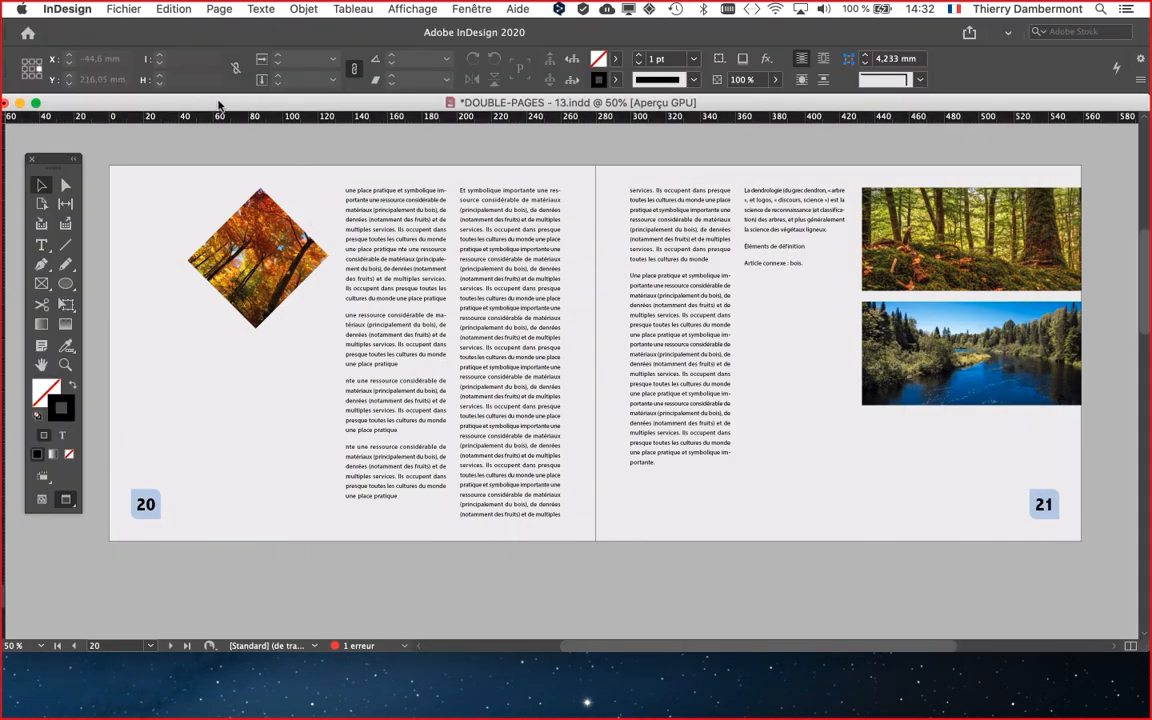